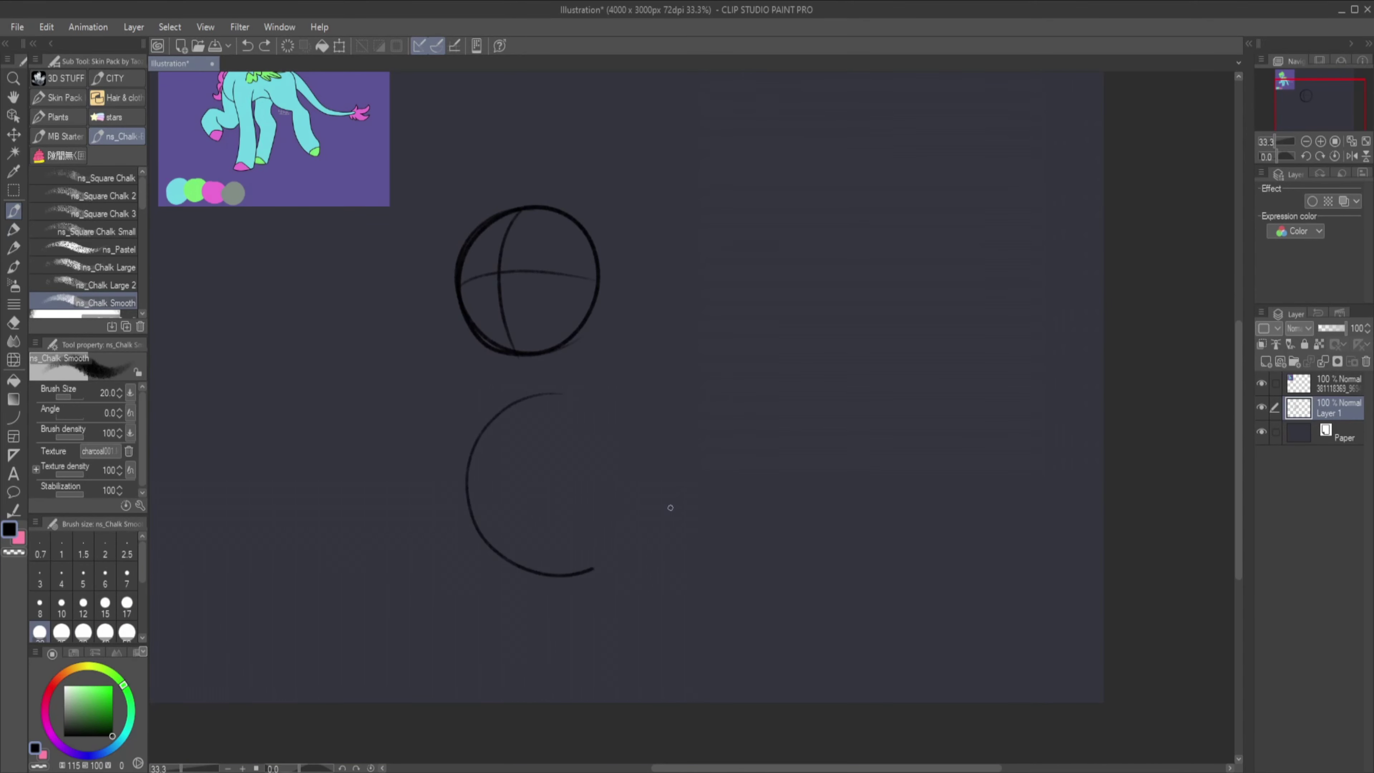
# Redraw the chest as a full circle and move it under the head.
pyautogui.hotkey('ctrl', 'z')
pyautogui.moveTo(747, 347); pyautogui.dragTo(757, 355)
pyautogui.press('m')
pyautogui.hotkey('ctrl', '-')
pyautogui.moveTo(456, 364)
pyautogui.mouseDown()
pyautogui.moveTo(628, 517)
pyautogui.moveTo(610, 534)
pyautogui.mouseUp()
pyautogui.hotkey('ctrl', 't')
pyautogui.press('Return')
pyautogui.moveTo(622, 295); pyautogui.dragTo(812, 476)
pyautogui.hotkey('ctrl', 't')
# Add the hip circle to the right and erase extra strokes on the chest circle's edge.
pyautogui.moveTo(707, 390); pyautogui.dragTo(702, 400)
pyautogui.press('Return')
pyautogui.press('p')
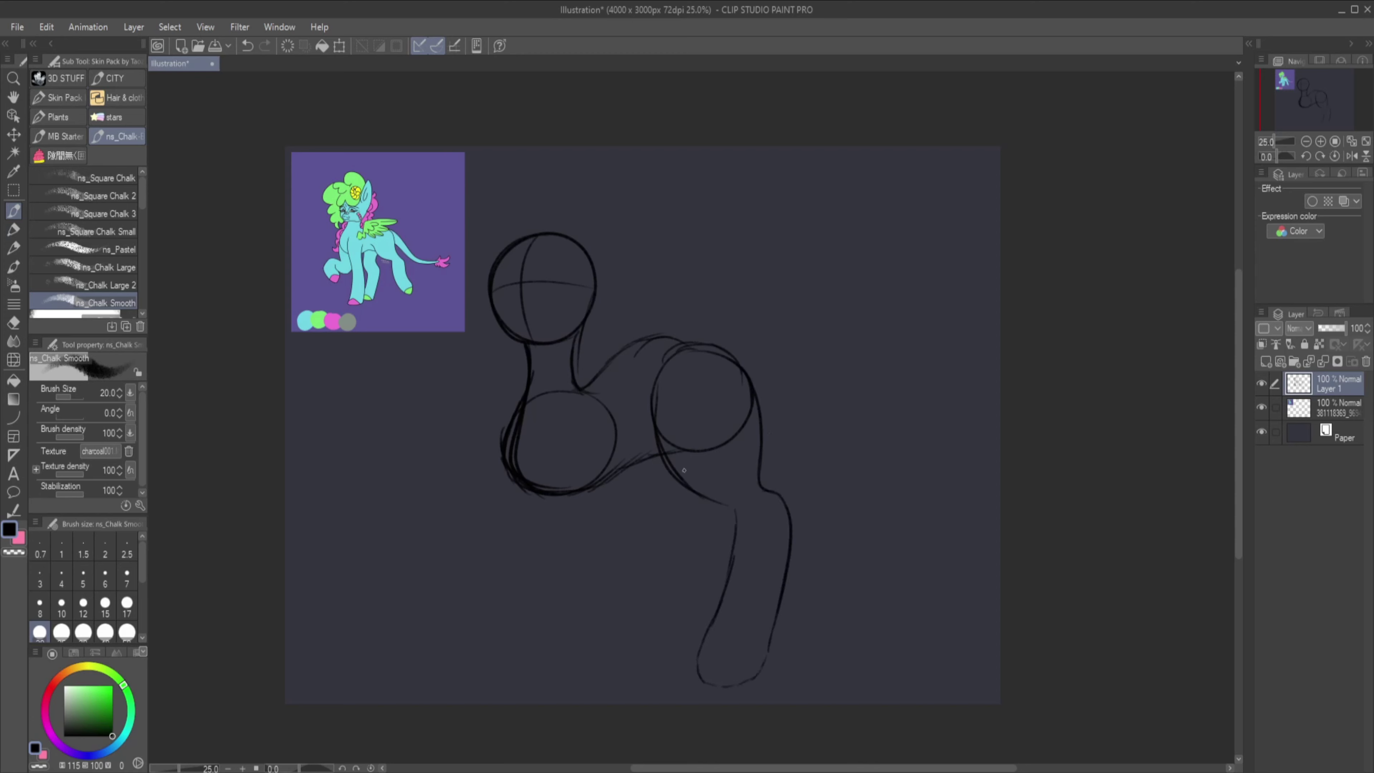
pyautogui.press('e')
pyautogui.moveTo(512, 479)
pyautogui.mouseDown()
pyautogui.moveTo(509, 390)
pyautogui.moveTo(562, 495)
pyautogui.mouseUp()
# Sketch the front leg below the chest and the raised foreleg to the left.
pyautogui.press('p')
pyautogui.moveTo(542, 440)
pyautogui.mouseDown()
pyautogui.moveTo(602, 658)
pyautogui.moveTo(580, 460)
pyautogui.mouseUp()
pyautogui.moveTo(519, 425); pyautogui.dragTo(533, 495)
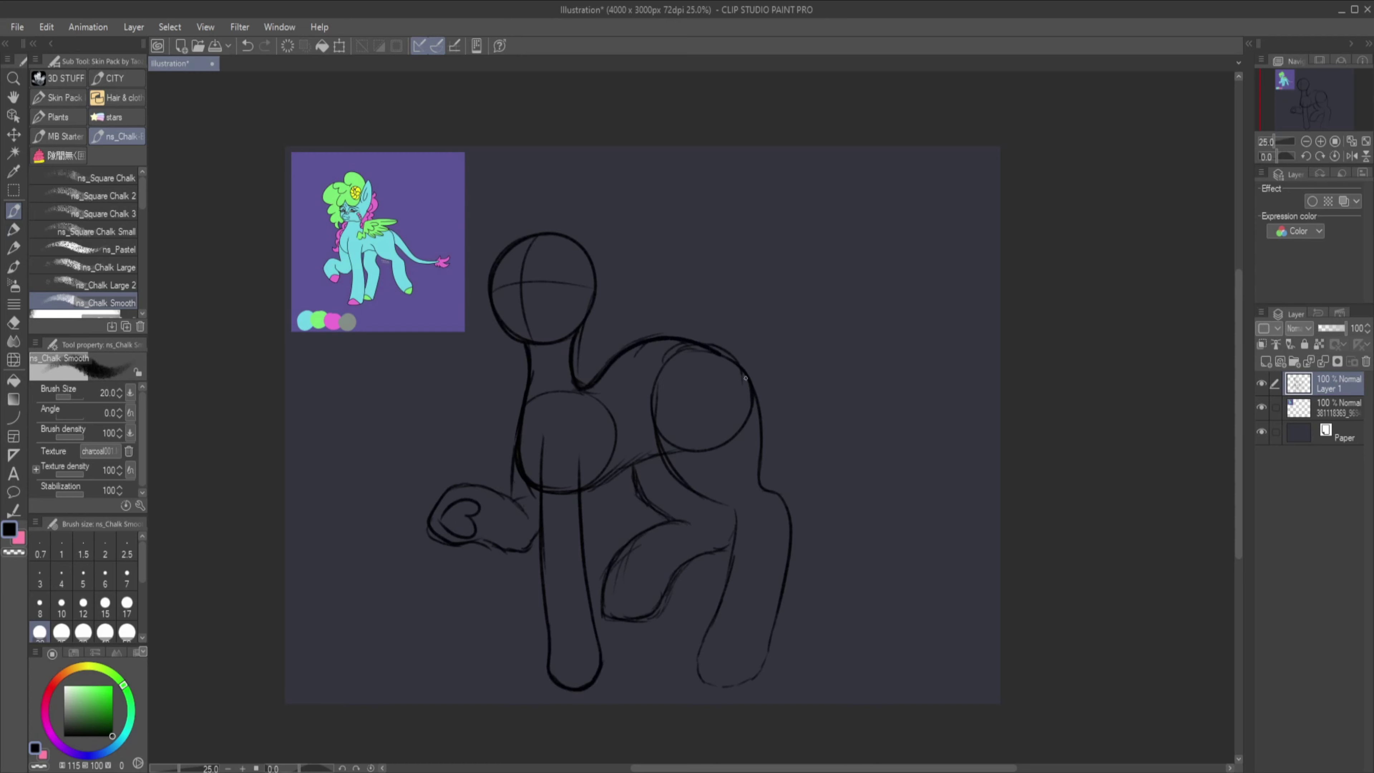
# Raise the head circle and redraw the neck and back line beneath it.
pyautogui.press('e')
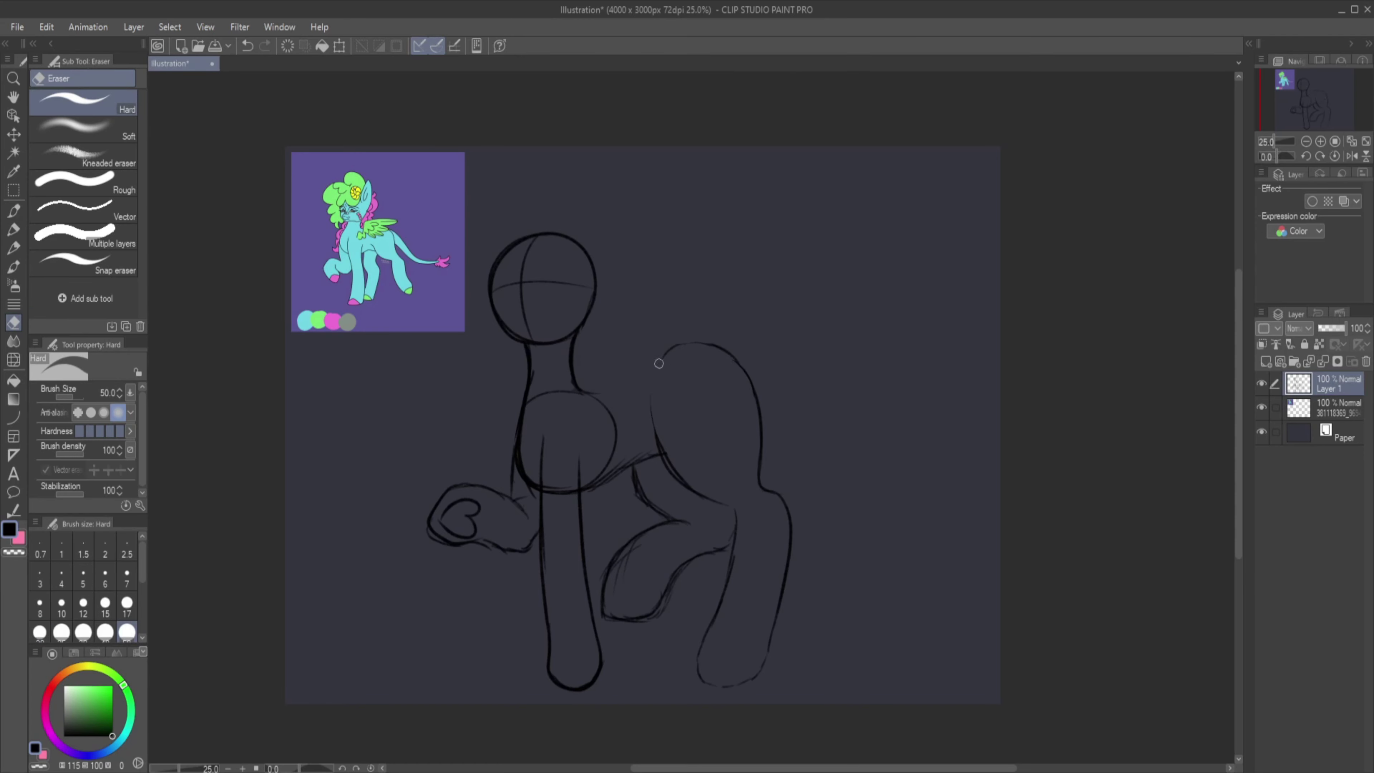
pyautogui.moveTo(650, 363); pyautogui.dragTo(703, 344)
pyautogui.hotkey('ctrl', 't')
pyautogui.moveTo(541, 276); pyautogui.dragTo(541, 252)
pyautogui.press('Return')
pyautogui.press('p')
pyautogui.moveTo(530, 347); pyautogui.dragTo(522, 401)
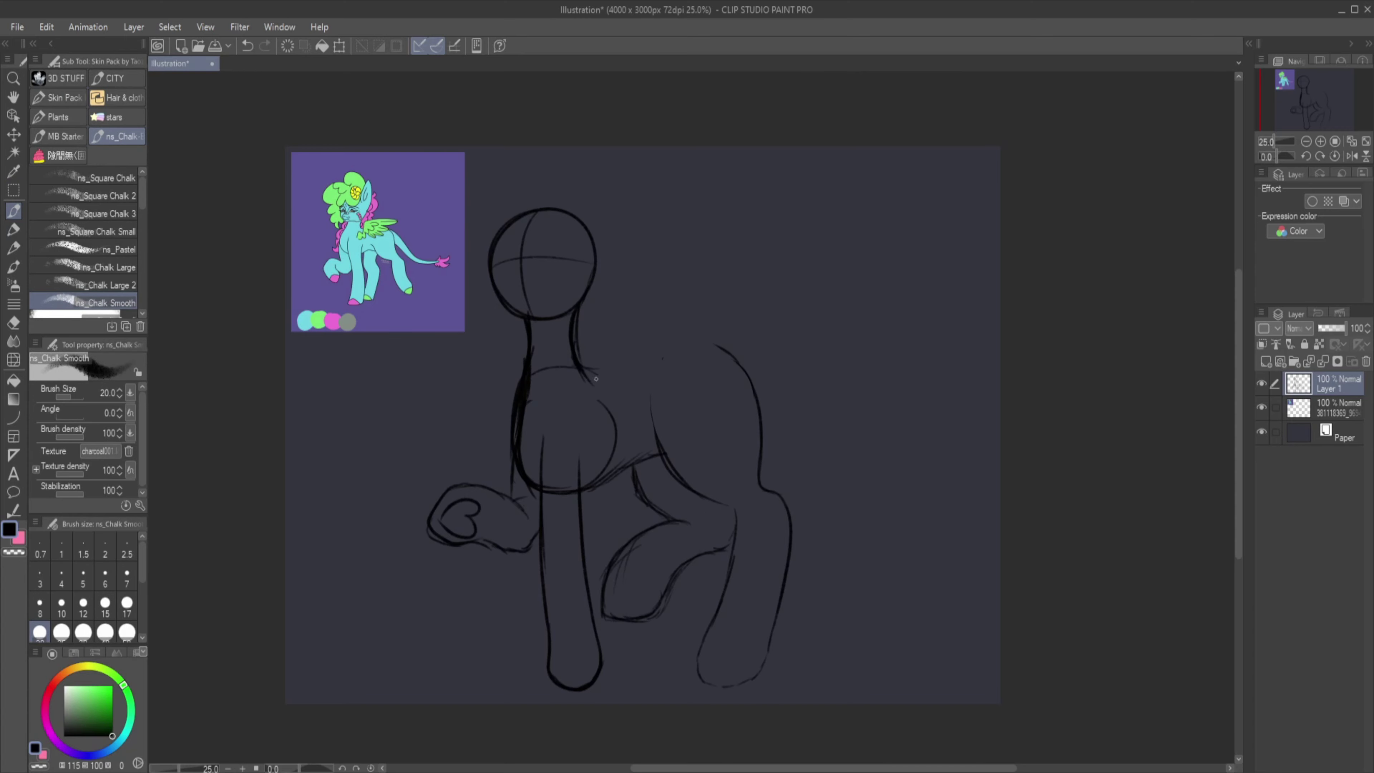
pyautogui.moveTo(581, 364); pyautogui.dragTo(723, 342)
# Erase the overlapping upper neck lines and sketch both ears on the head.
pyautogui.press('e')
pyautogui.hotkey('ctrl', '+')
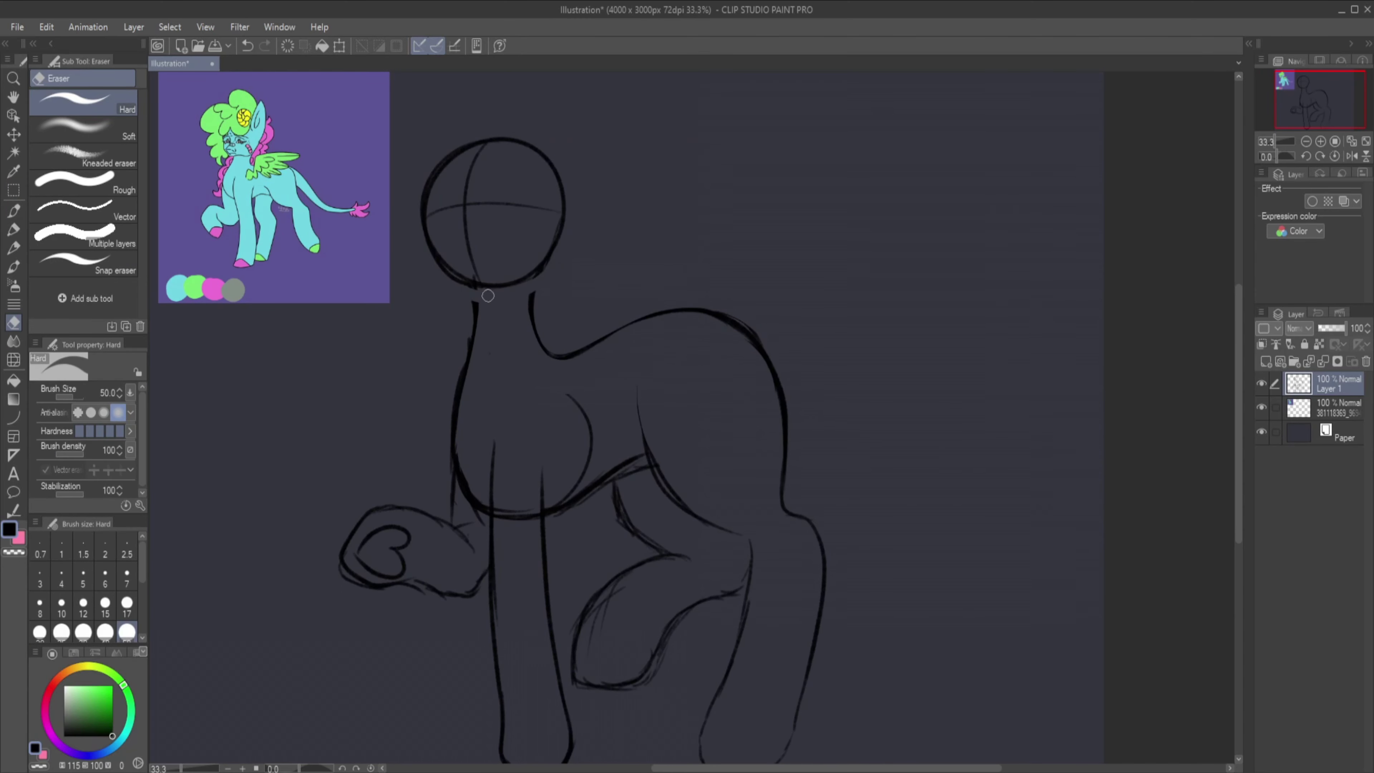
pyautogui.moveTo(528, 291); pyautogui.dragTo(469, 374)
pyautogui.press('p')
pyautogui.moveTo(562, 226)
pyautogui.mouseDown()
pyautogui.moveTo(552, 81)
pyautogui.moveTo(519, 154)
pyautogui.mouseUp()
pyautogui.moveTo(422, 195); pyautogui.dragTo(432, 78)
pyautogui.moveTo(433, 79); pyautogui.dragTo(476, 144)
# Sketch and refine the pony's left and right eyes.
pyautogui.moveTo(445, 211); pyautogui.dragTo(449, 251)
pyautogui.moveTo(482, 243)
pyautogui.mouseDown()
pyautogui.moveTo(508, 194)
pyautogui.moveTo(538, 241)
pyautogui.mouseUp()
pyautogui.moveTo(503, 250); pyautogui.dragTo(547, 214)
pyautogui.moveTo(427, 233)
pyautogui.mouseDown()
pyautogui.moveTo(447, 256)
pyautogui.moveTo(522, 282)
pyautogui.mouseUp()
# Erase the mouth and face guides, then thin the chest, belly, back and rump lines with a size-30 eraser.
pyautogui.press('e')
pyautogui.moveTo(476, 270); pyautogui.dragTo(465, 149)
pyautogui.press('[')
pyautogui.press('[')
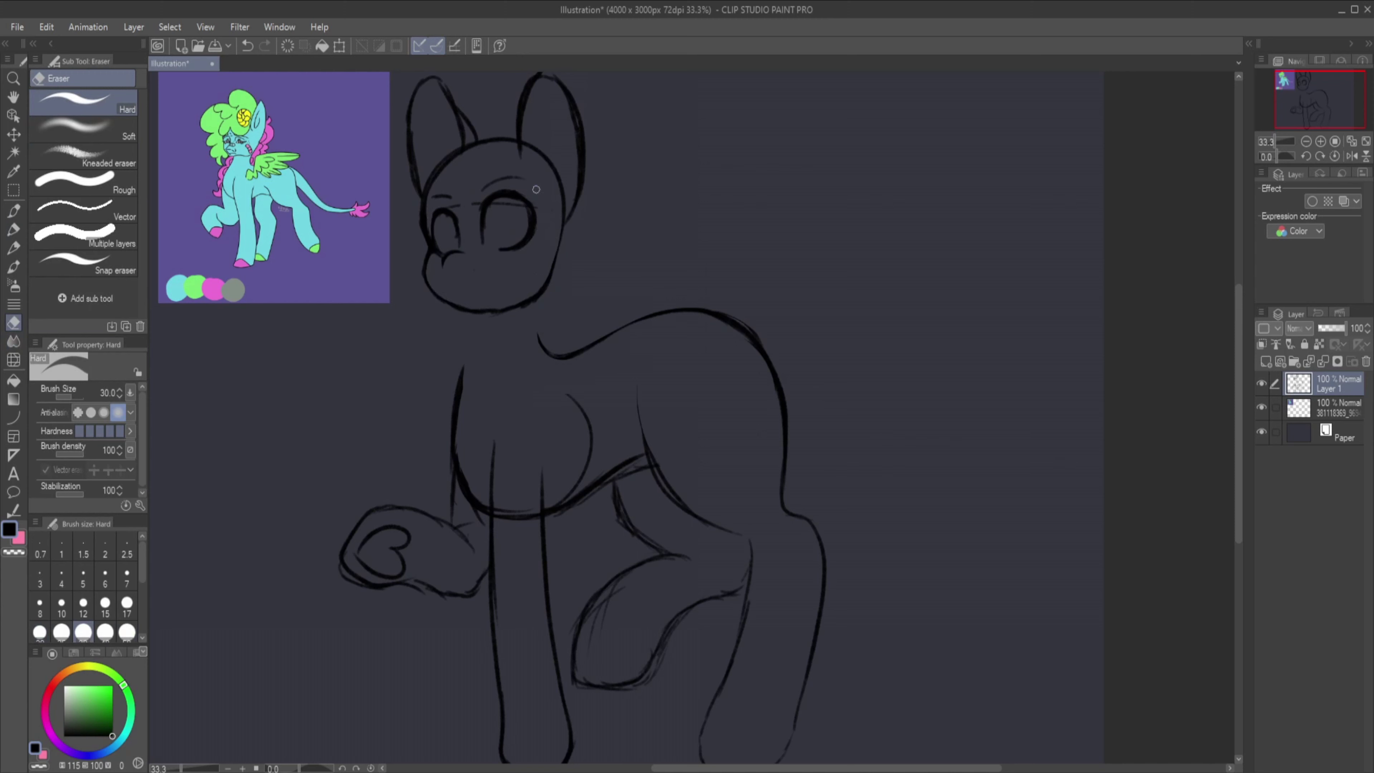
pyautogui.moveTo(564, 394)
pyautogui.mouseDown()
pyautogui.moveTo(578, 492)
pyautogui.moveTo(696, 417)
pyautogui.mouseUp()
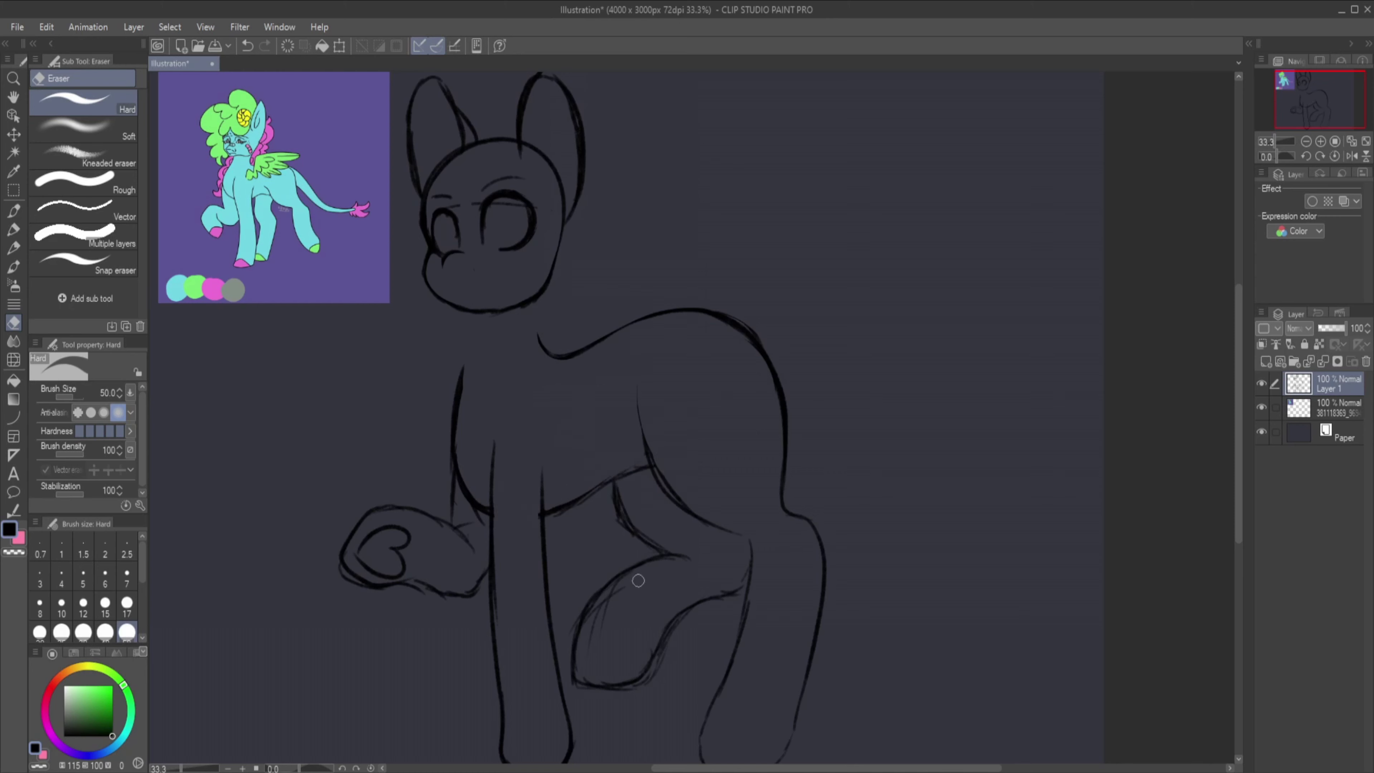
pyautogui.moveTo(703, 317); pyautogui.dragTo(773, 490)
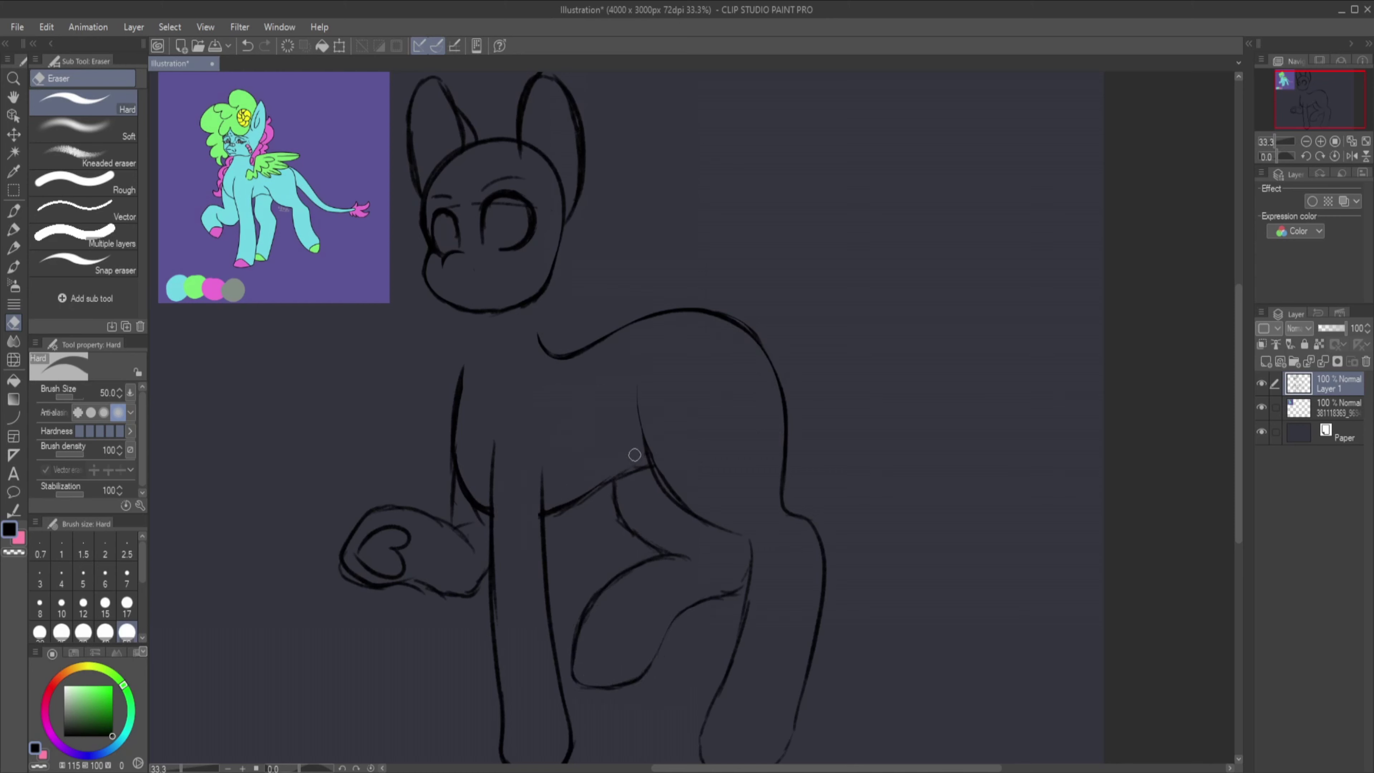
pyautogui.press('p')
pyautogui.press('e')
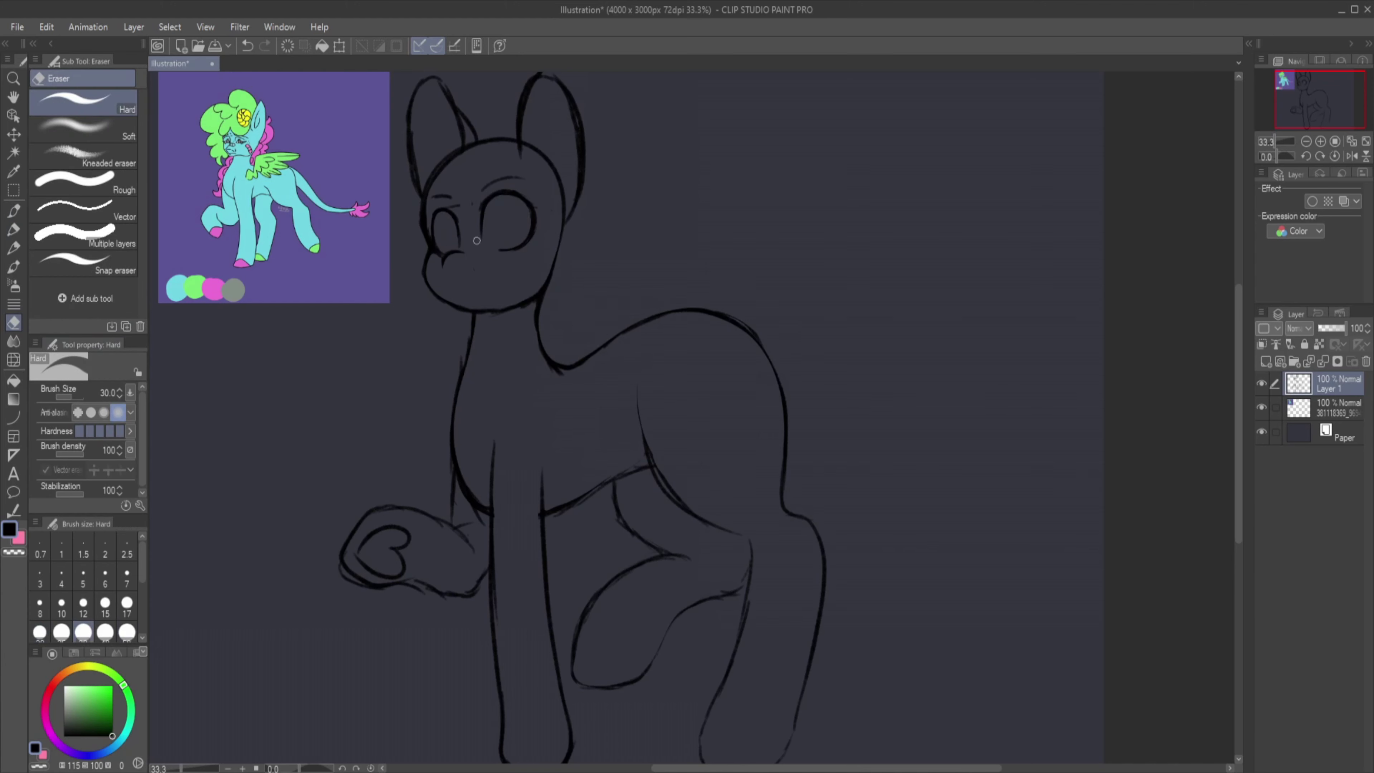
pyautogui.press('p')
# Add the right ear's inner line and a rough feathered wing on the back.
pyautogui.moveTo(543, 103); pyautogui.dragTo(539, 161)
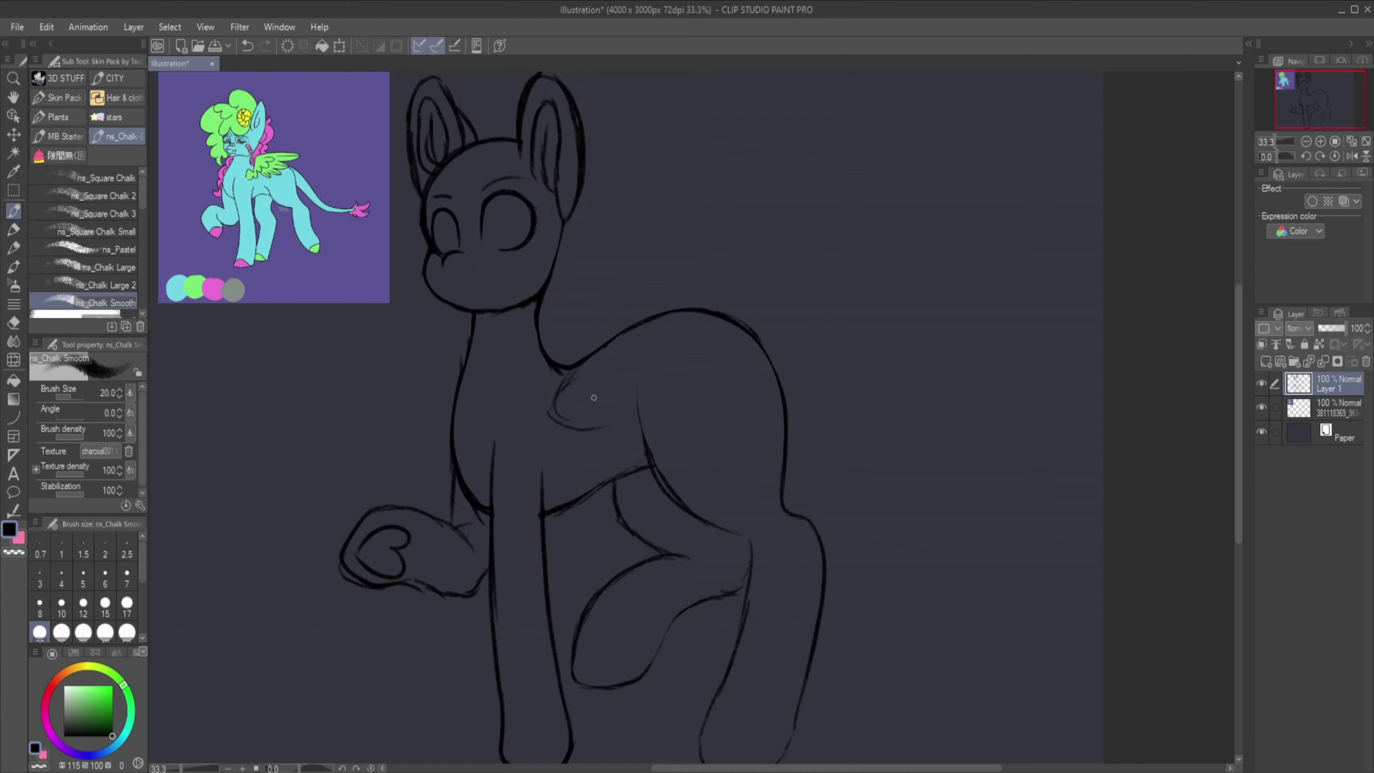
pyautogui.moveTo(560, 425)
pyautogui.mouseDown()
pyautogui.moveTo(784, 232)
pyautogui.moveTo(649, 368)
pyautogui.mouseUp()
pyautogui.moveTo(693, 293)
pyautogui.mouseDown()
pyautogui.moveTo(574, 390)
pyautogui.moveTo(725, 211)
pyautogui.moveTo(557, 361)
pyautogui.mouseUp()
# Shrink the whole pony sketch and move it into place.
pyautogui.hotkey('ctrl', '-')
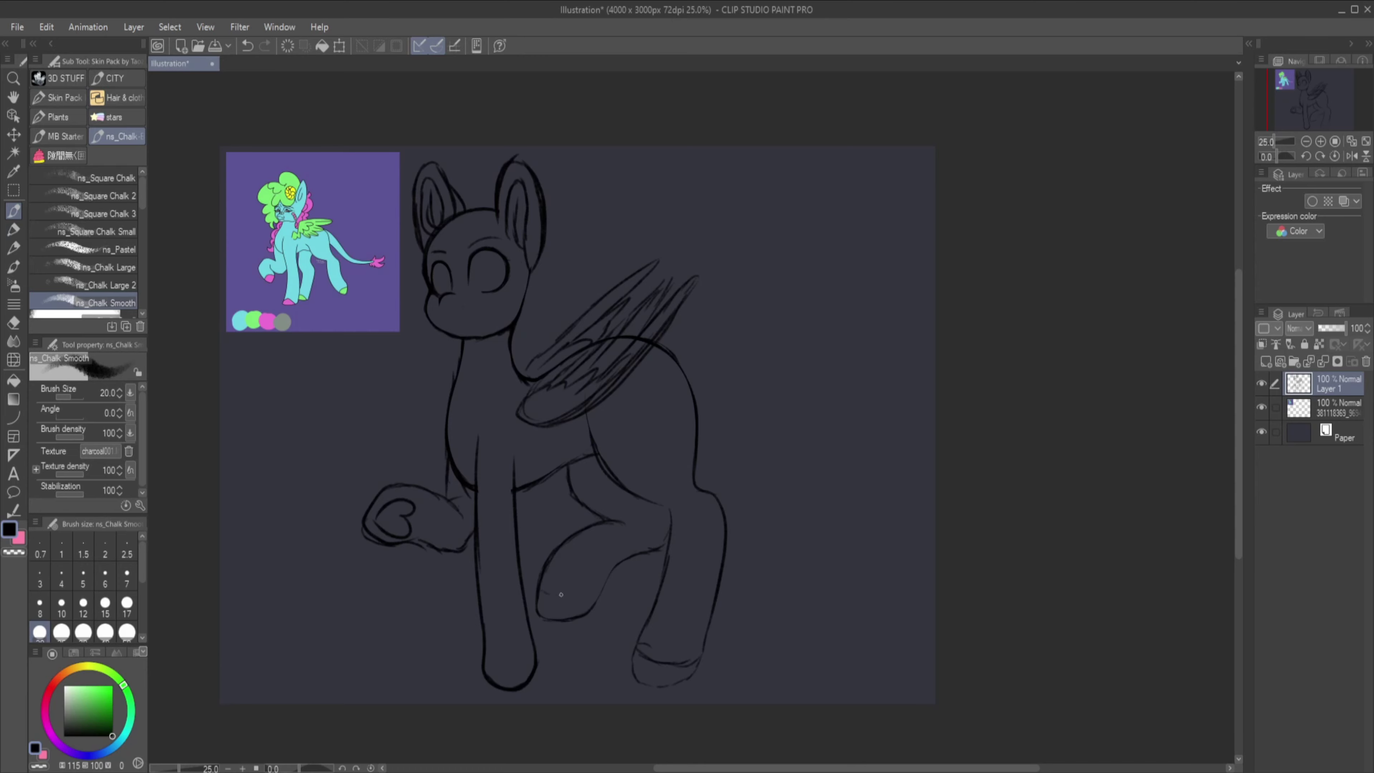
pyautogui.hotkey('ctrl', 't')
pyautogui.moveTo(727, 691); pyautogui.dragTo(649, 641)
pyautogui.press('Return')
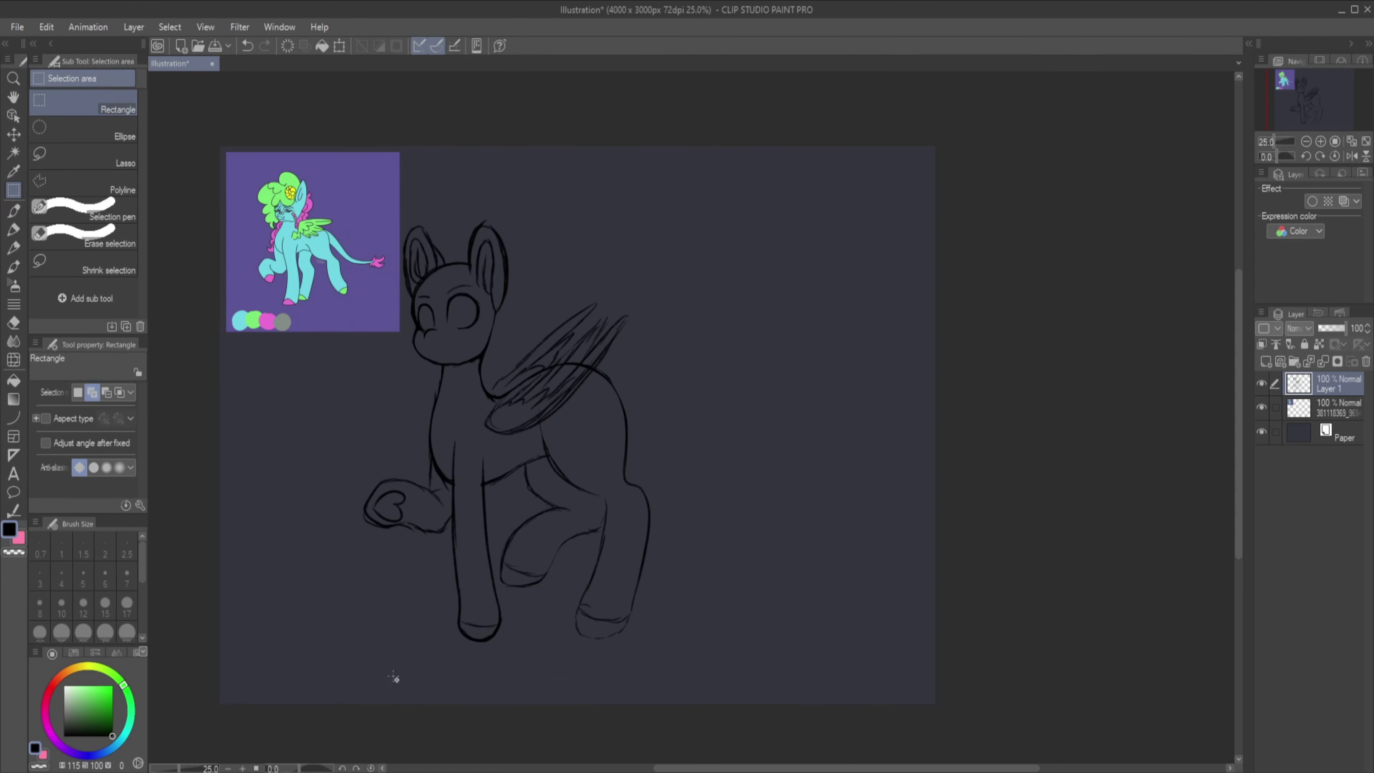
pyautogui.moveTo(596, 365)
pyautogui.mouseDown()
pyautogui.moveTo(782, 497)
pyautogui.moveTo(803, 357)
pyautogui.mouseUp()
# Draw a long curved tail with a lower strand from the rump and erase stray parts.
pyautogui.moveTo(600, 368); pyautogui.dragTo(844, 490)
pyautogui.moveTo(807, 357)
pyautogui.mouseDown()
pyautogui.moveTo(622, 422)
pyautogui.moveTo(877, 412)
pyautogui.moveTo(677, 423)
pyautogui.mouseUp()
pyautogui.moveTo(601, 373)
pyautogui.mouseDown()
pyautogui.moveTo(839, 374)
pyautogui.moveTo(721, 461)
pyautogui.moveTo(822, 357)
pyautogui.mouseUp()
pyautogui.press('e')
pyautogui.moveTo(638, 433)
pyautogui.mouseDown()
pyautogui.moveTo(886, 424)
pyautogui.moveTo(852, 382)
pyautogui.mouseUp()
pyautogui.press('p')
# Try several cloud-like tufts at the tail tip, undoing each attempt.
pyautogui.moveTo(883, 456)
pyautogui.mouseDown()
pyautogui.moveTo(683, 379)
pyautogui.moveTo(757, 552)
pyautogui.mouseUp()
pyautogui.moveTo(855, 389)
pyautogui.mouseDown()
pyautogui.moveTo(812, 460)
pyautogui.moveTo(795, 622)
pyautogui.mouseUp()
pyautogui.hotkey('ctrl', 'z')
pyautogui.hotkey('ctrl', 'z')
pyautogui.moveTo(784, 444); pyautogui.dragTo(855, 460)
pyautogui.moveTo(871, 482); pyautogui.dragTo(852, 549)
pyautogui.hotkey('ctrl', 'z')
pyautogui.hotkey('ctrl', 'z')
pyautogui.hotkey('ctrl', 'z')
pyautogui.hotkey('ctrl', 'z')
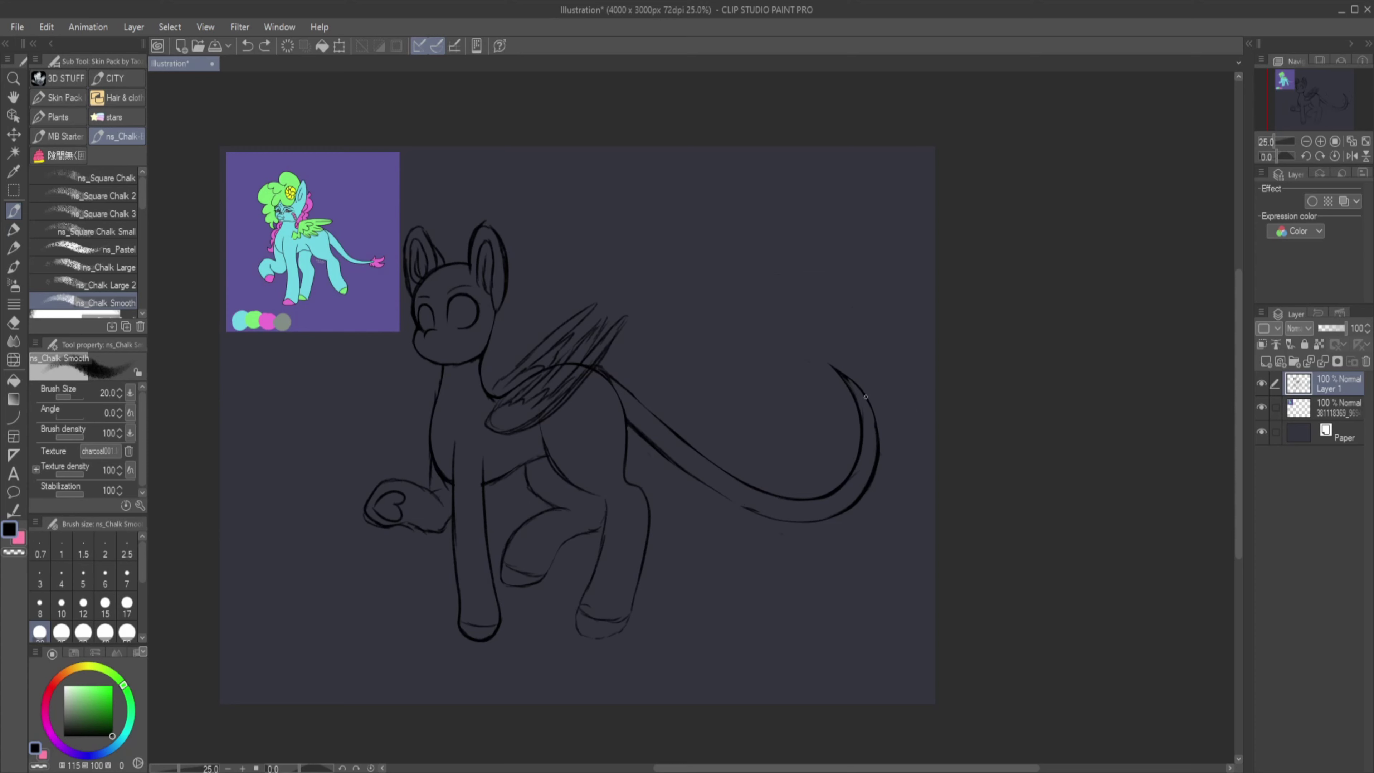
pyautogui.moveTo(856, 313); pyautogui.dragTo(818, 406)
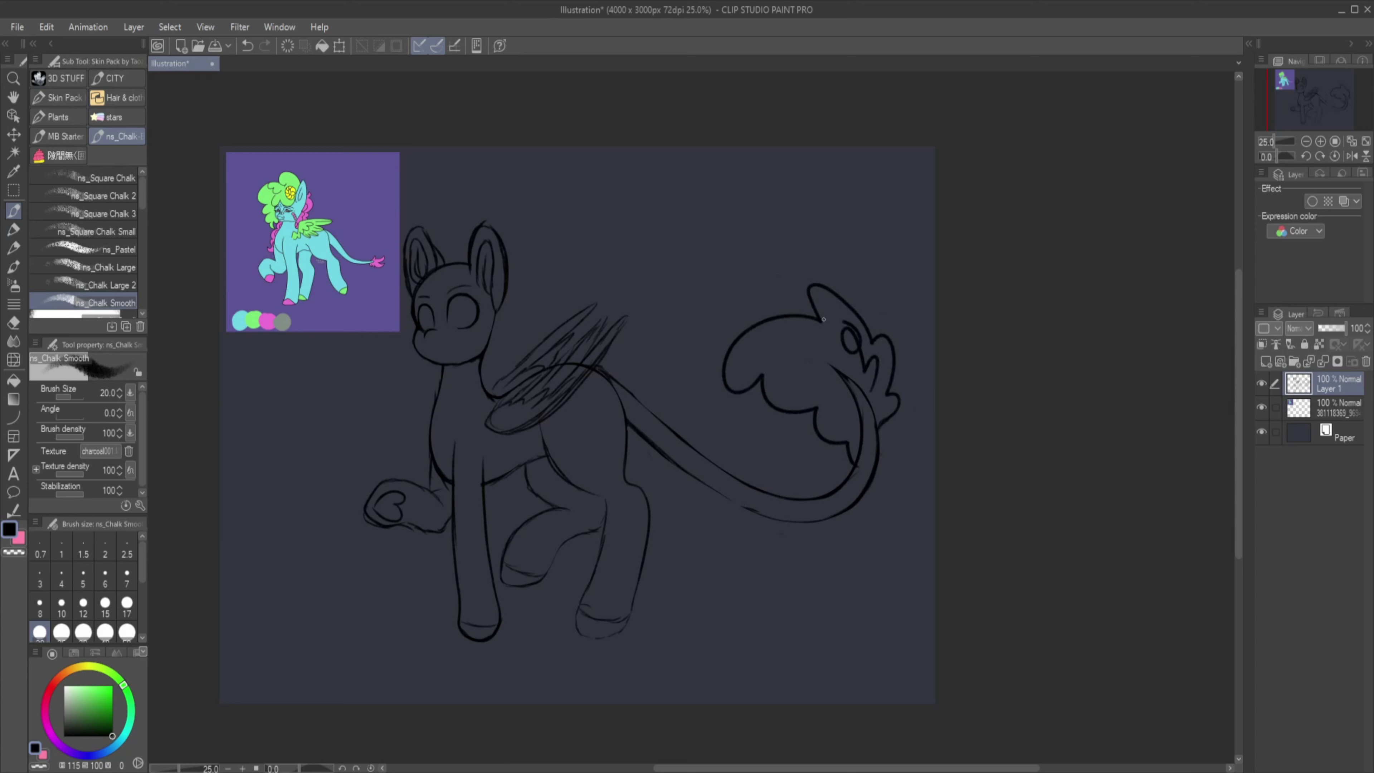
pyautogui.hotkey('ctrl', 'z')
pyautogui.hotkey('ctrl', 'z')
# Sketch curly hair on the head on a new layer.
pyautogui.click(1279, 362)
pyautogui.moveTo(453, 237); pyautogui.dragTo(380, 307)
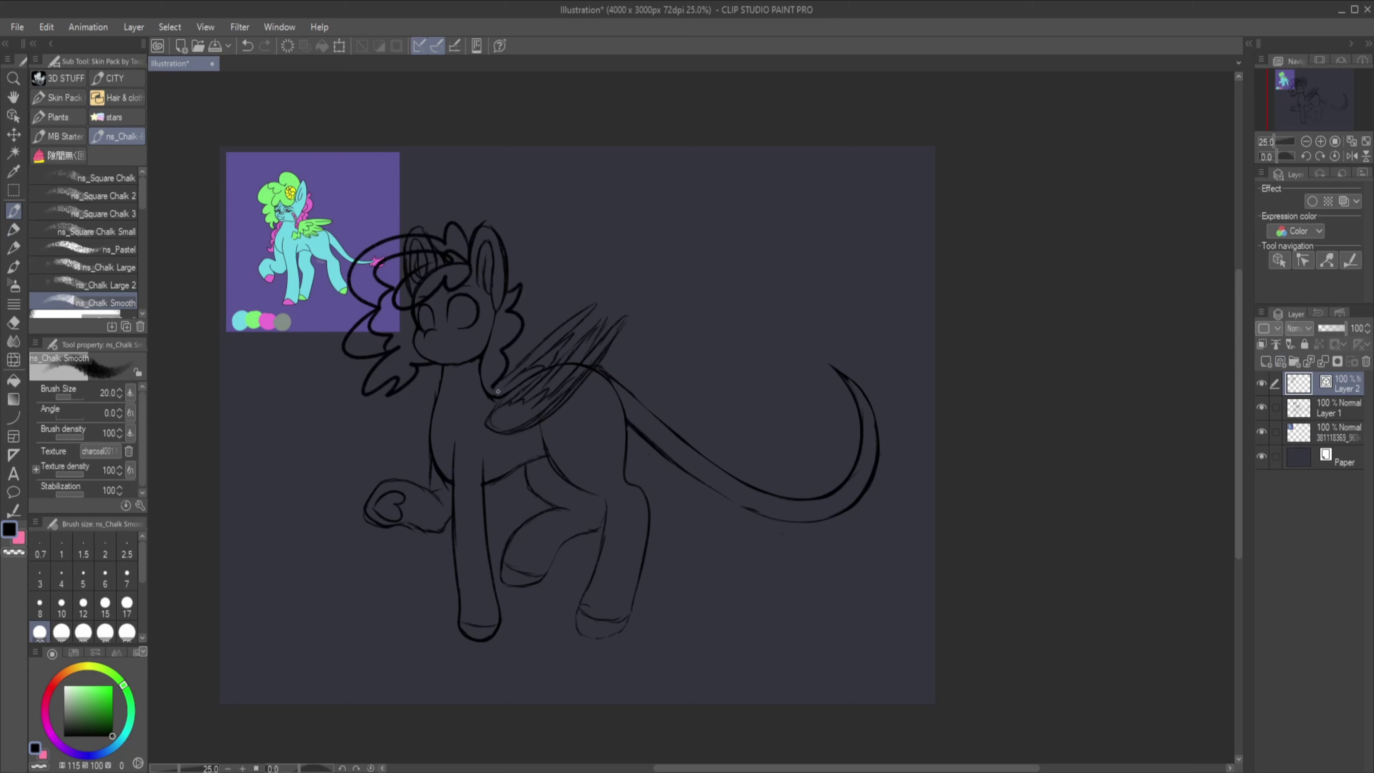
pyautogui.hotkey('ctrl', 'z')
pyautogui.hotkey('ctrl', 'z')
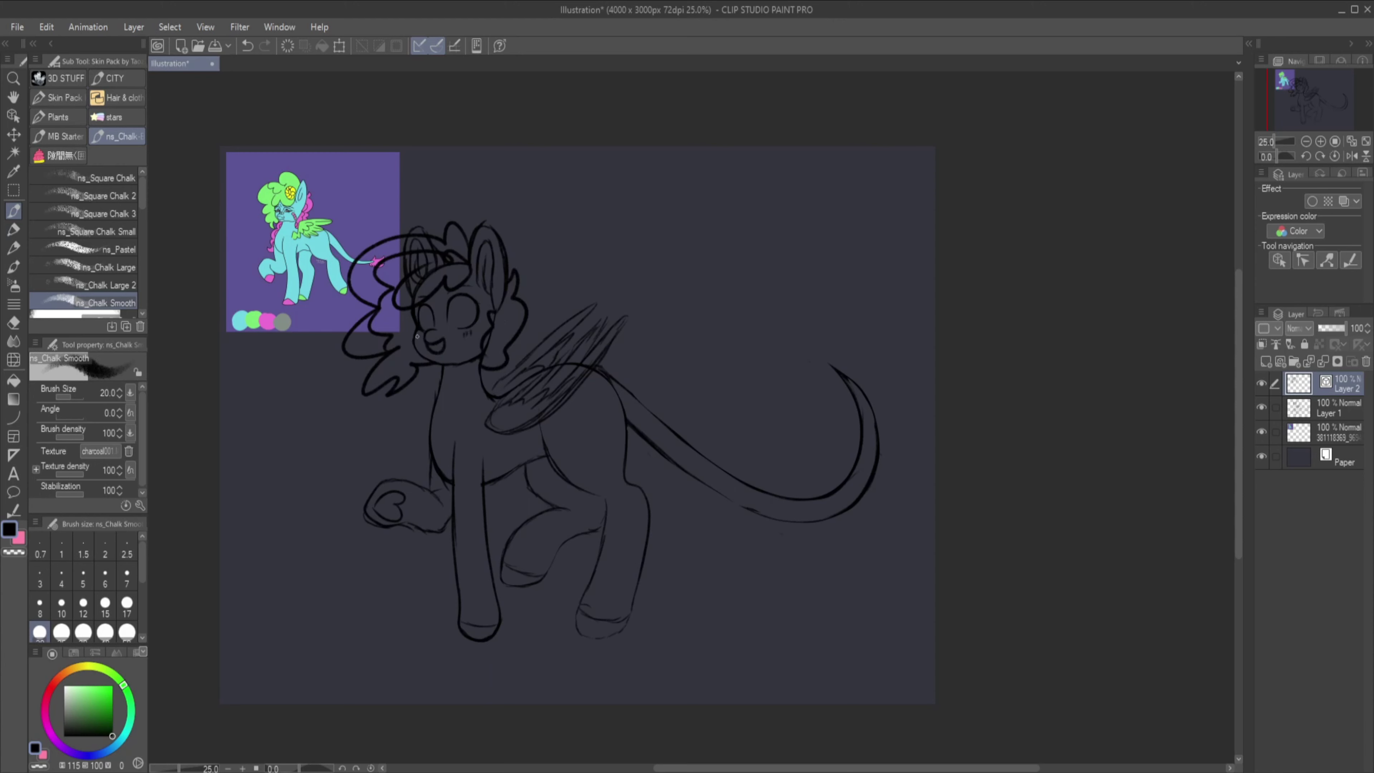
# Merge the hair layer into the sketch, then shrink the whole sketch and shift it left.
pyautogui.press('m')
pyautogui.hotkey('ctrl', 'e')
pyautogui.moveTo(300, 175); pyautogui.dragTo(661, 722)
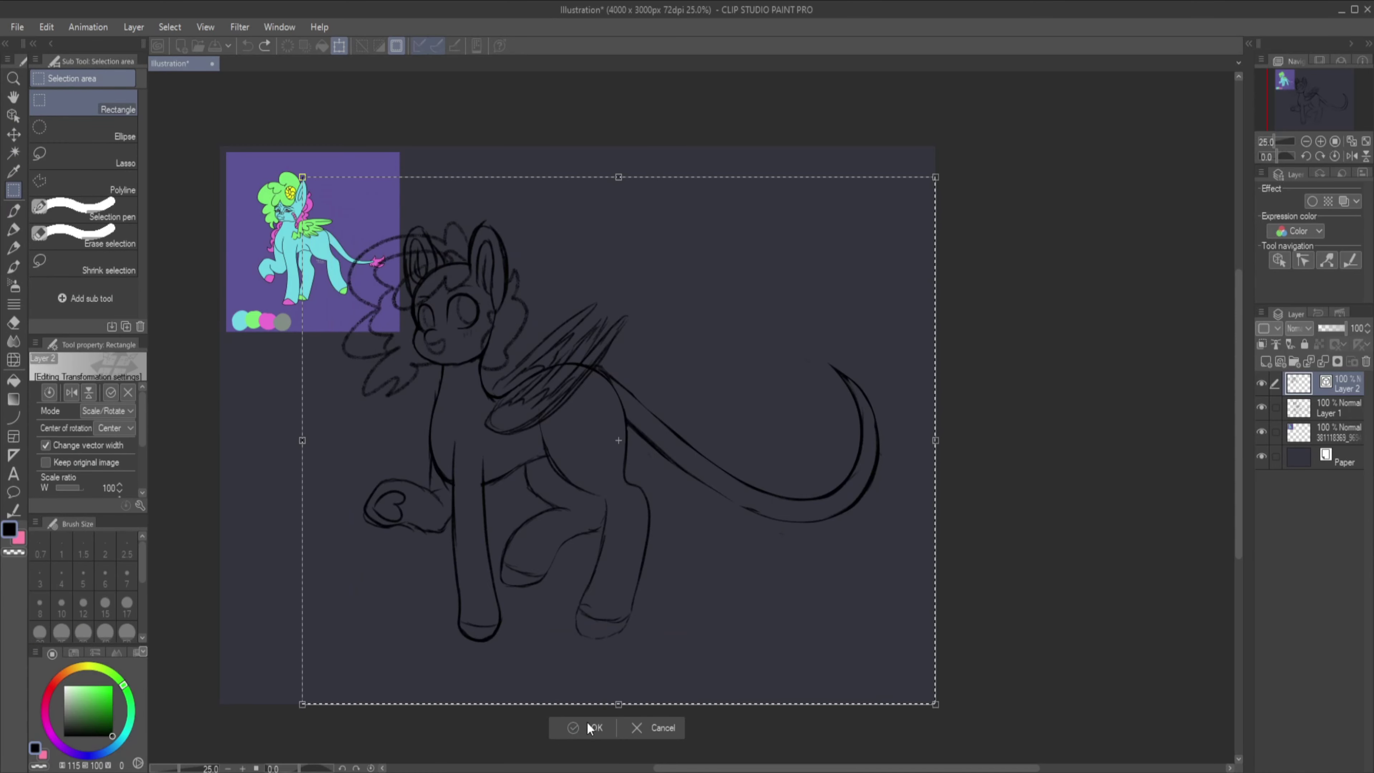
pyautogui.hotkey('ctrl', 't')
pyautogui.moveTo(920, 698); pyautogui.dragTo(800, 677)
pyautogui.click(506, 695)
pyautogui.click(412, 702)
pyautogui.press('p')
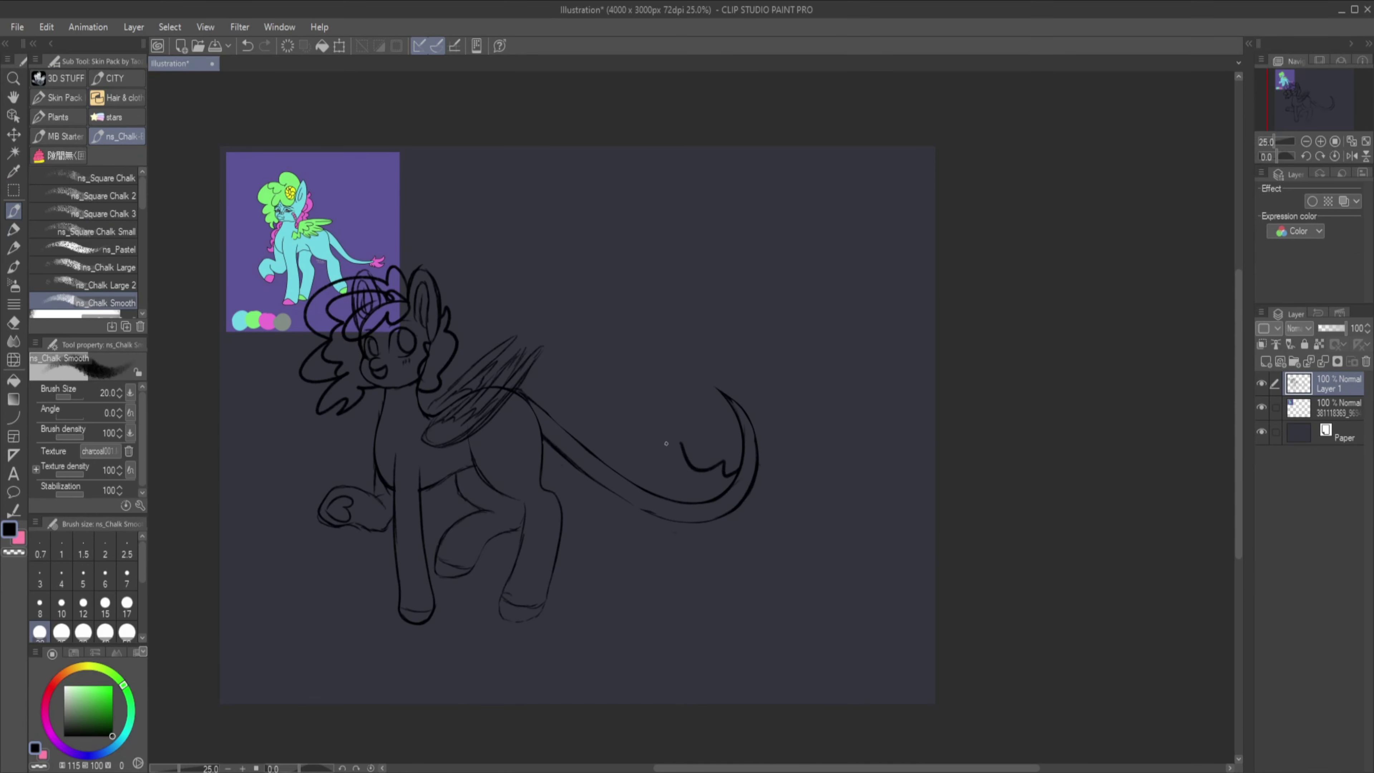
# Replace the oversized cloud tuft with a smaller tuft at the tail tip.
pyautogui.moveTo(658, 446)
pyautogui.mouseDown()
pyautogui.moveTo(703, 294)
pyautogui.moveTo(840, 354)
pyautogui.moveTo(874, 507)
pyautogui.moveTo(797, 393)
pyautogui.moveTo(700, 358)
pyautogui.moveTo(790, 391)
pyautogui.mouseUp()
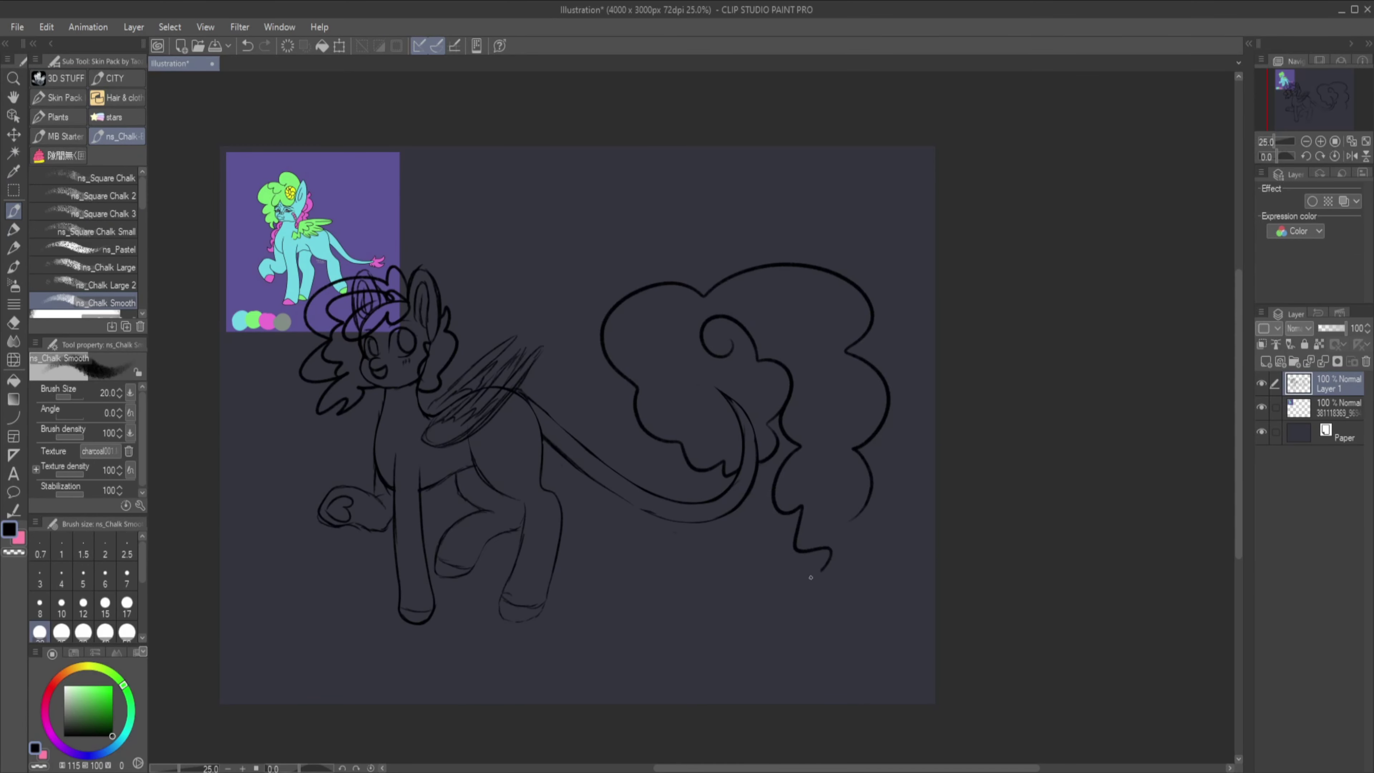
pyautogui.hotkey('ctrl', 'z')
pyautogui.moveTo(737, 474); pyautogui.dragTo(719, 463)
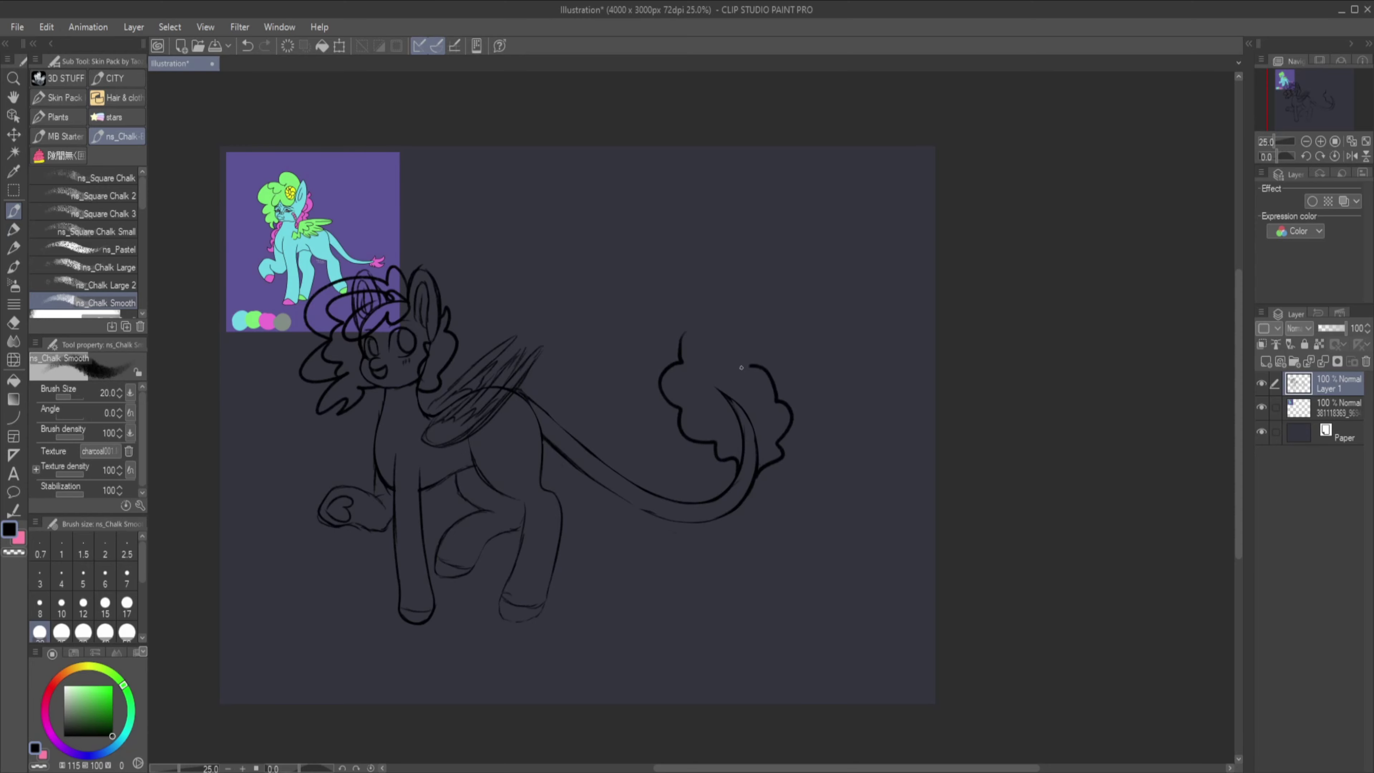
pyautogui.moveTo(677, 417); pyautogui.dragTo(778, 427)
# Draw a heart with a small mark below it on the pony's flank using a size-15 brush.
pyautogui.press('[')
pyautogui.press('[')
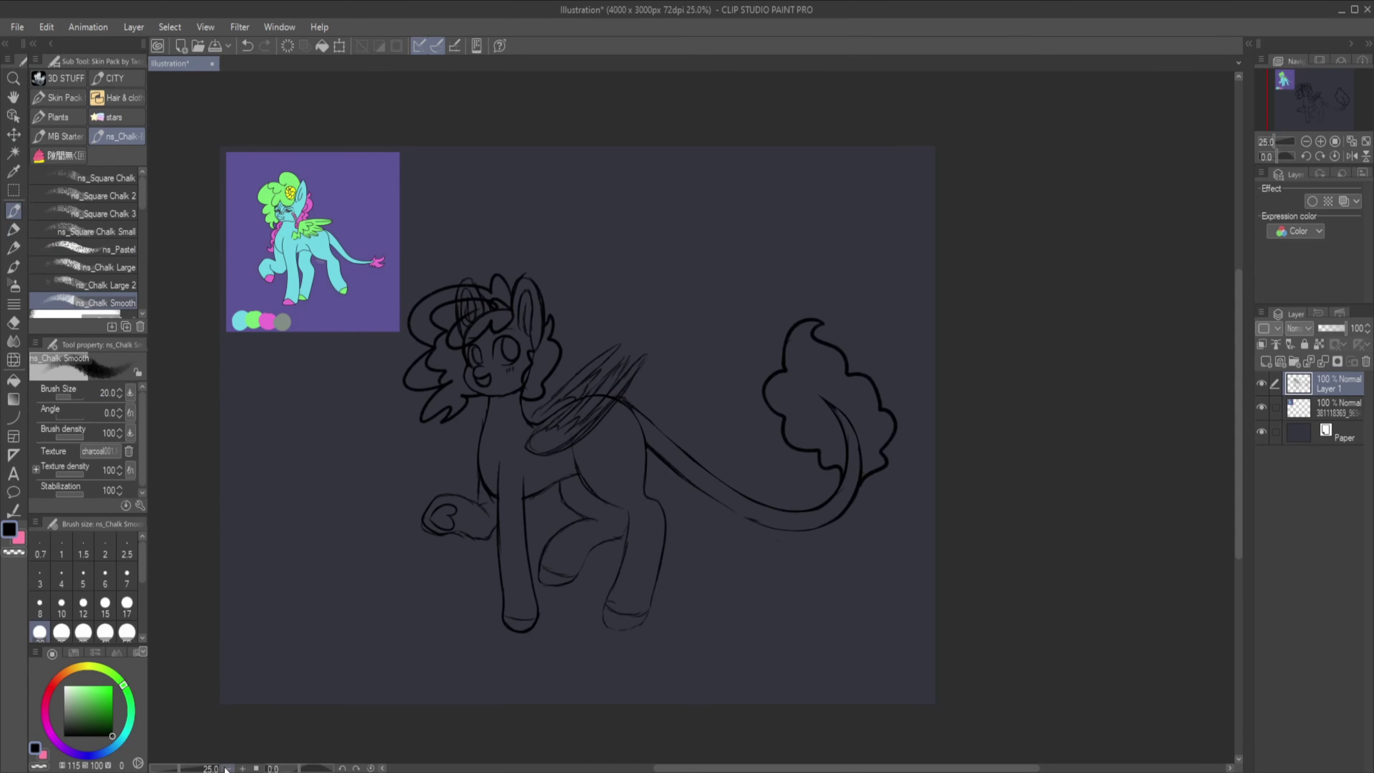
pyautogui.hotkey('ctrl', '+')
pyautogui.hotkey('ctrl', '+')
pyautogui.moveTo(866, 454)
pyautogui.mouseDown()
pyautogui.moveTo(695, 443)
pyautogui.moveTo(622, 419)
pyautogui.mouseUp()
pyautogui.moveTo(620, 419)
pyautogui.mouseDown()
pyautogui.moveTo(617, 452)
pyautogui.moveTo(622, 418)
pyautogui.mouseUp()
pyautogui.moveTo(581, 460); pyautogui.dragTo(586, 471)
pyautogui.press('c')
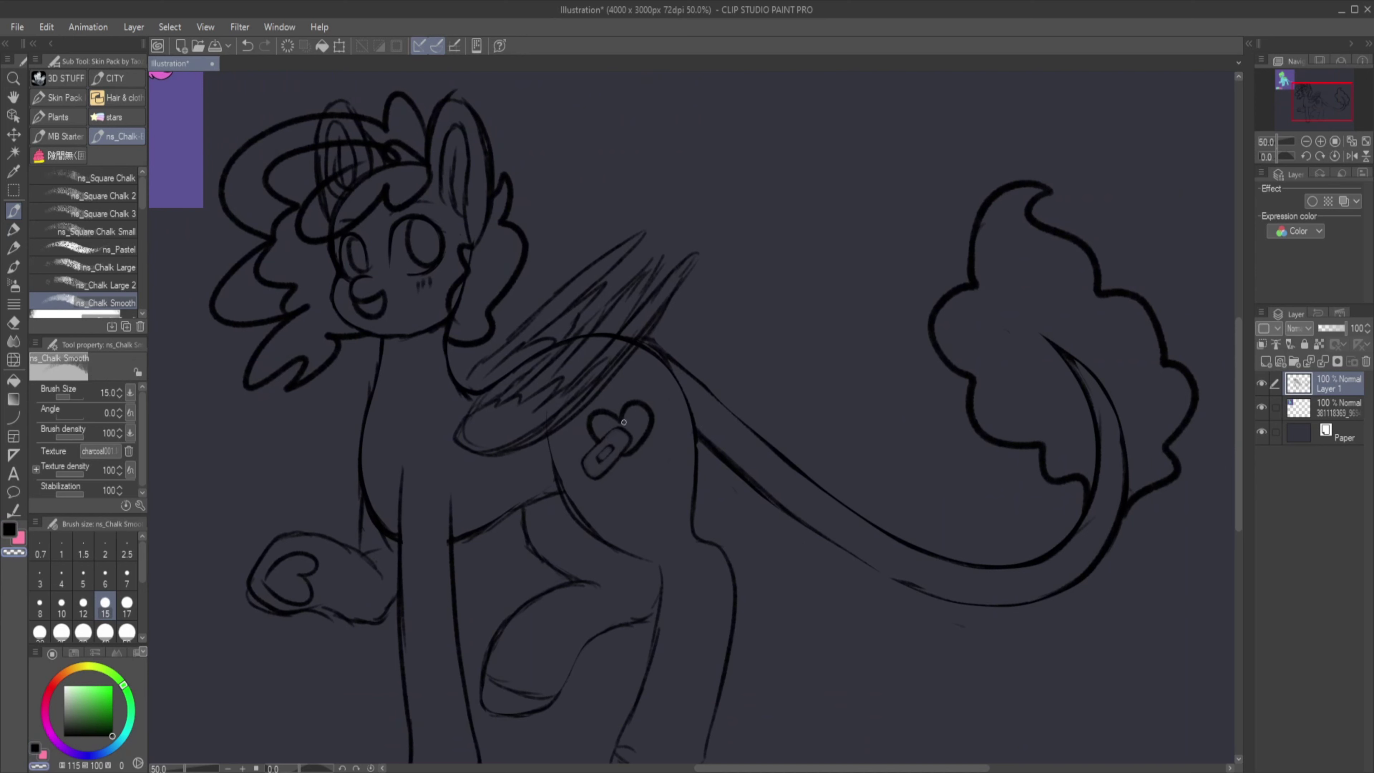
pyautogui.press('c')
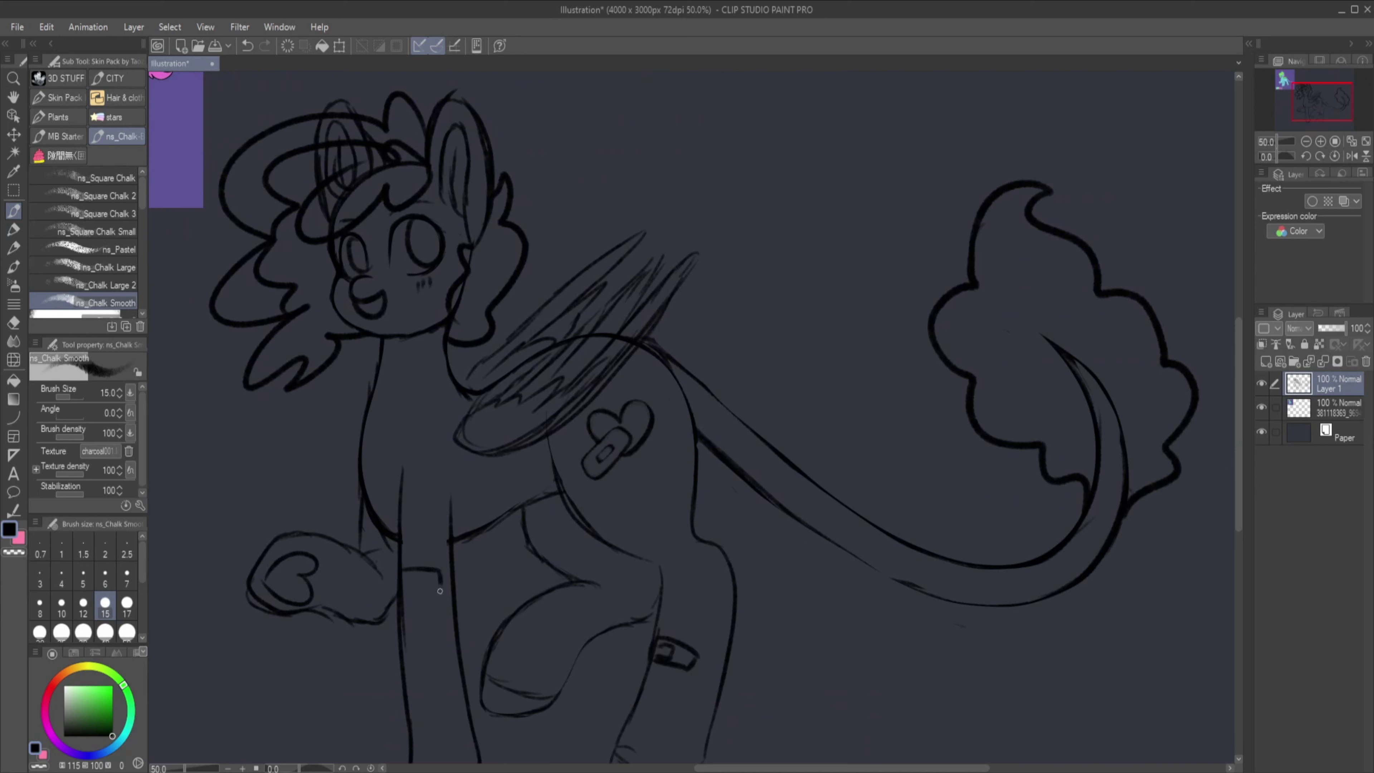
# On a new layer, draw a circle around the ear and merge it into the sketch.
pyautogui.scroll(-3, 439, 592)
pyautogui.scroll(3, 379, 325)
pyautogui.scroll(3, 595, 379)
pyautogui.click(127, 602)
pyautogui.click(1265, 362)
pyautogui.moveTo(389, 389)
pyautogui.mouseDown()
pyautogui.moveTo(470, 310)
pyautogui.moveTo(498, 405)
pyautogui.mouseUp()
pyautogui.press('Delete')
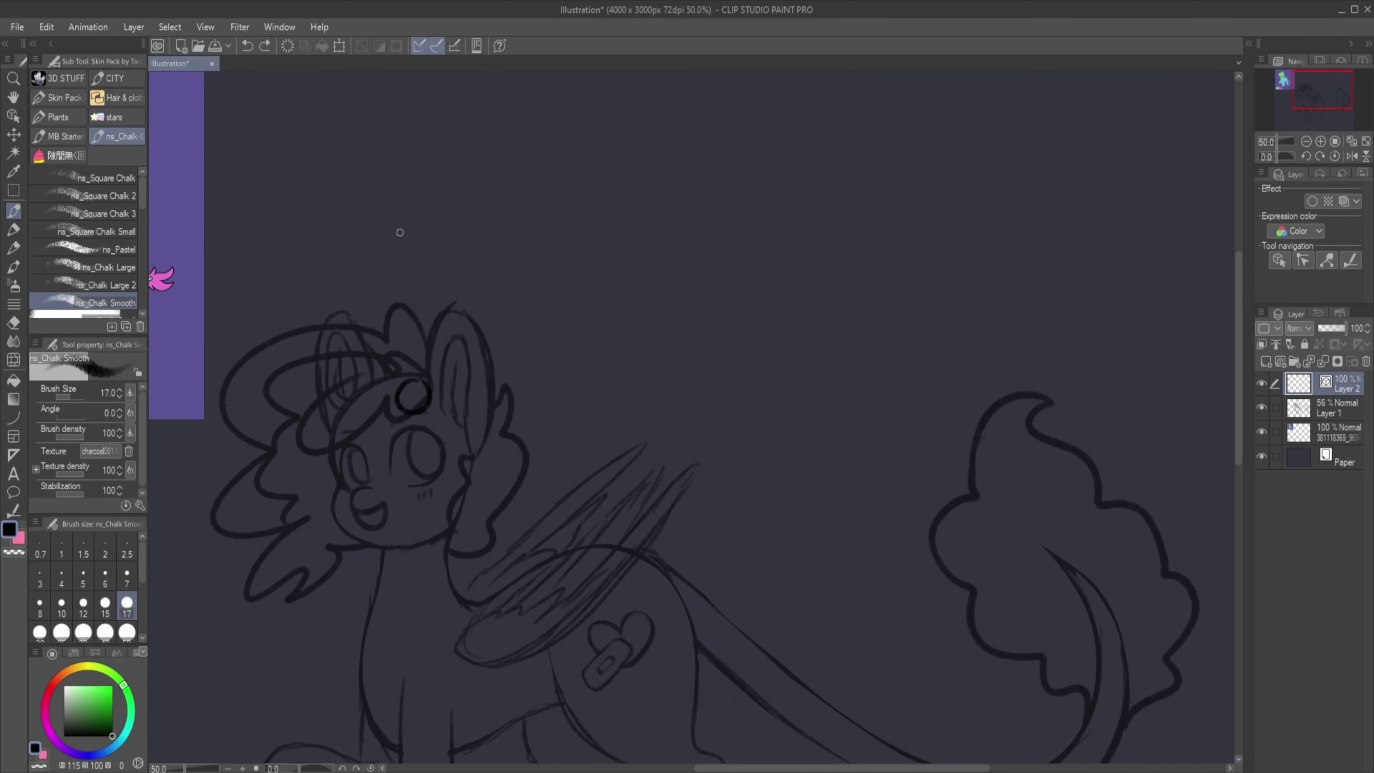
pyautogui.moveTo(397, 395)
pyautogui.mouseDown()
pyautogui.moveTo(456, 418)
pyautogui.moveTo(489, 390)
pyautogui.mouseUp()
pyautogui.press('e')
pyautogui.hotkey('alt', '[')
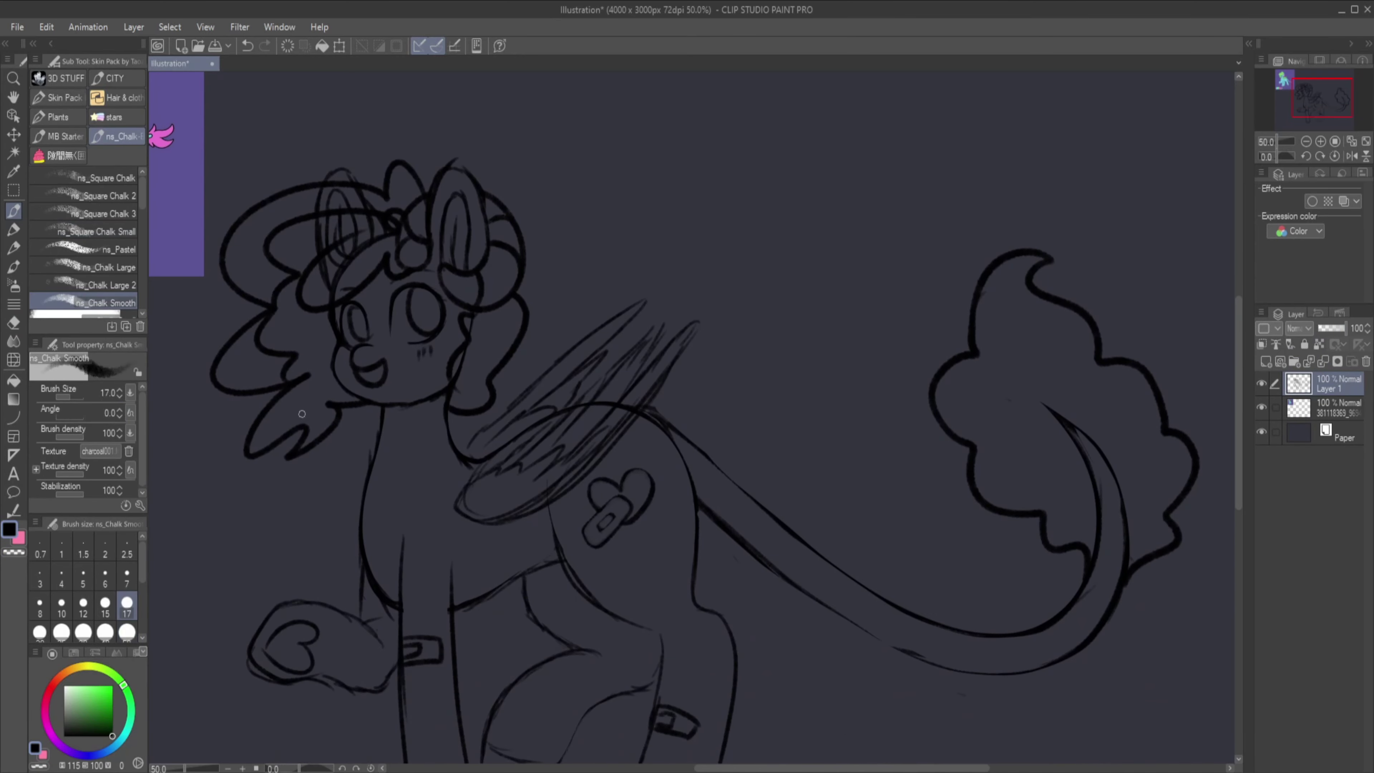
# Fade the sketch layer to 28% with a red tint and set up a black hard inking pen on the top layer.
pyautogui.click(1265, 362)
pyautogui.click(1336, 407)
pyautogui.press('p')
pyautogui.click(49, 692)
pyautogui.click(100, 711)
pyautogui.moveTo(1341, 328); pyautogui.dragTo(1325, 328)
pyautogui.click(1319, 345)
pyautogui.click(112, 735)
pyautogui.click(1336, 383)
pyautogui.click(54, 78)
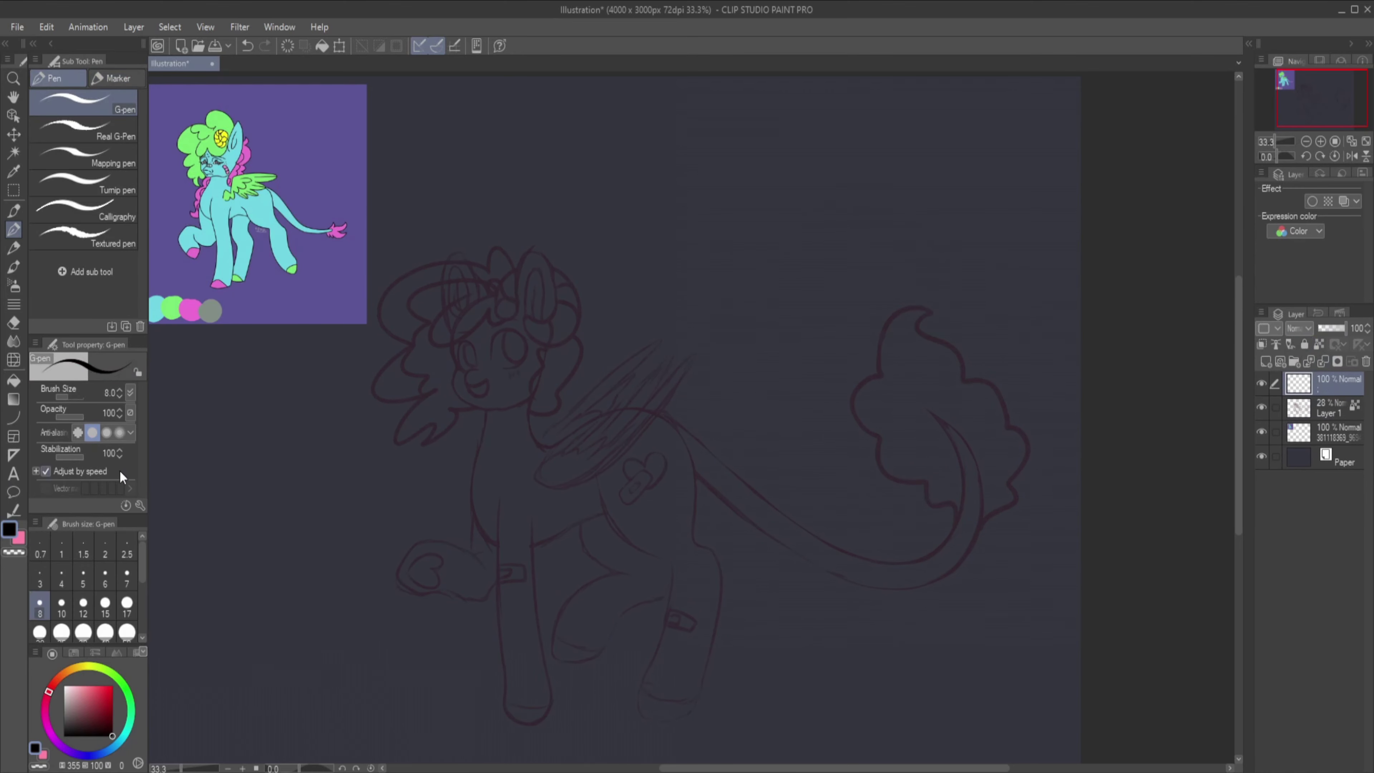
pyautogui.click(126, 602)
# Zoom in on the head and reduce the pen size to 10.
pyautogui.hotkey('ctrl', 'alt', '0')
pyautogui.moveTo(595, 379); pyautogui.dragTo(741, 395)
pyautogui.click(61, 602)
pyautogui.moveTo(541, 270); pyautogui.dragTo(552, 504)
pyautogui.hotkey('ctrl', 'z')
# Ink the hair bun arc, inner hair curl, left ear loop and jaw-cheek line.
pyautogui.moveTo(568, 341)
pyautogui.mouseDown()
pyautogui.moveTo(494, 349)
pyautogui.moveTo(649, 415)
pyautogui.mouseUp()
pyautogui.moveTo(684, 320); pyautogui.dragTo(649, 415)
pyautogui.moveTo(522, 368); pyautogui.dragTo(438, 278)
pyautogui.moveTo(368, 449)
pyautogui.mouseDown()
pyautogui.moveTo(376, 568)
pyautogui.moveTo(604, 601)
pyautogui.mouseUp()
pyautogui.moveTo(732, 398); pyautogui.dragTo(694, 579)
pyautogui.moveTo(694, 579); pyautogui.dragTo(600, 658)
# Ink the mane lines, mouth and cheek curve, tongue and nostril.
pyautogui.scroll(-3, 601, 658)
pyautogui.moveTo(661, 284); pyautogui.dragTo(609, 476)
pyautogui.moveTo(723, 279)
pyautogui.mouseDown()
pyautogui.moveTo(665, 441)
pyautogui.moveTo(677, 511)
pyautogui.mouseUp()
pyautogui.moveTo(450, 381); pyautogui.dragTo(427, 441)
pyautogui.hotkey('ctrl', 'z')
pyautogui.scroll(2, 349, 414)
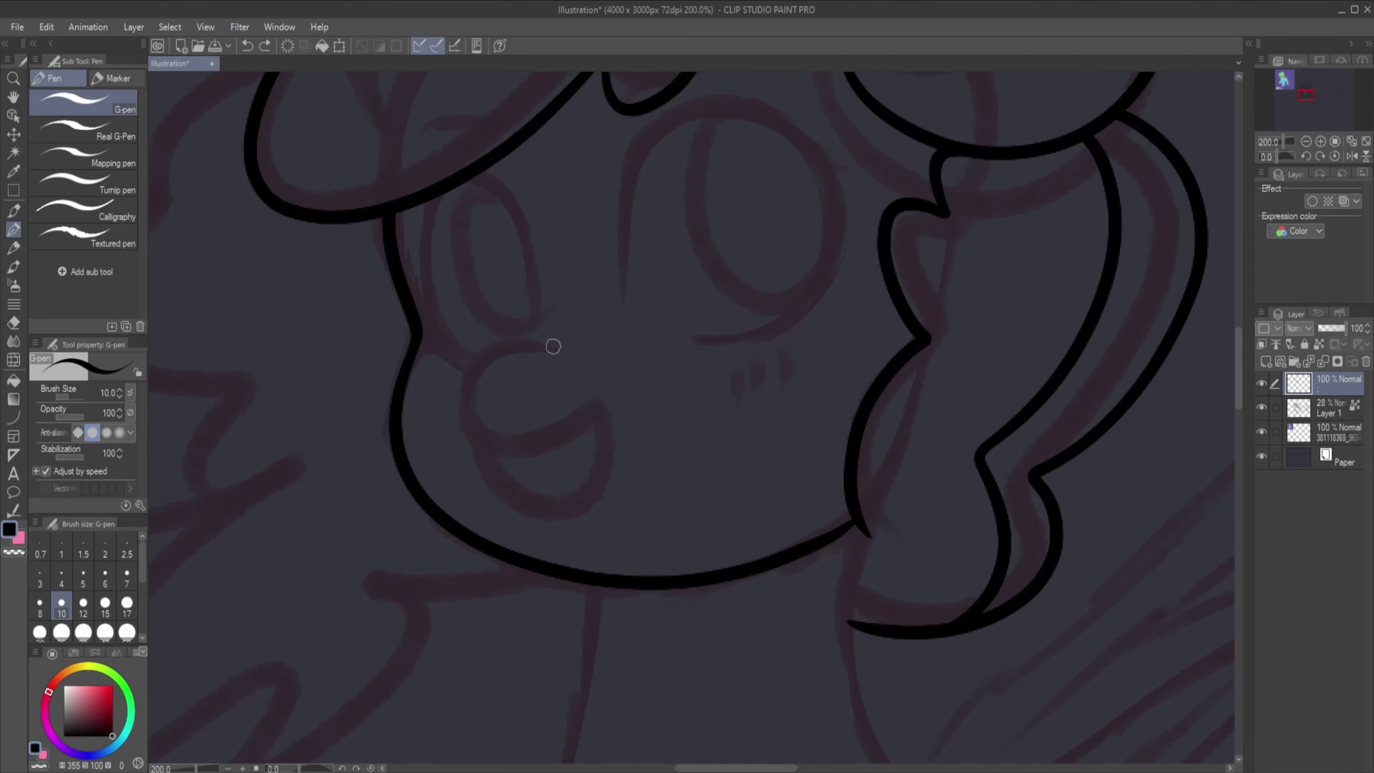
pyautogui.moveTo(542, 344)
pyautogui.mouseDown()
pyautogui.moveTo(518, 480)
pyautogui.moveTo(590, 439)
pyautogui.mouseUp()
pyautogui.moveTo(528, 376); pyautogui.dragTo(552, 394)
pyautogui.scroll(-2, 537, 381)
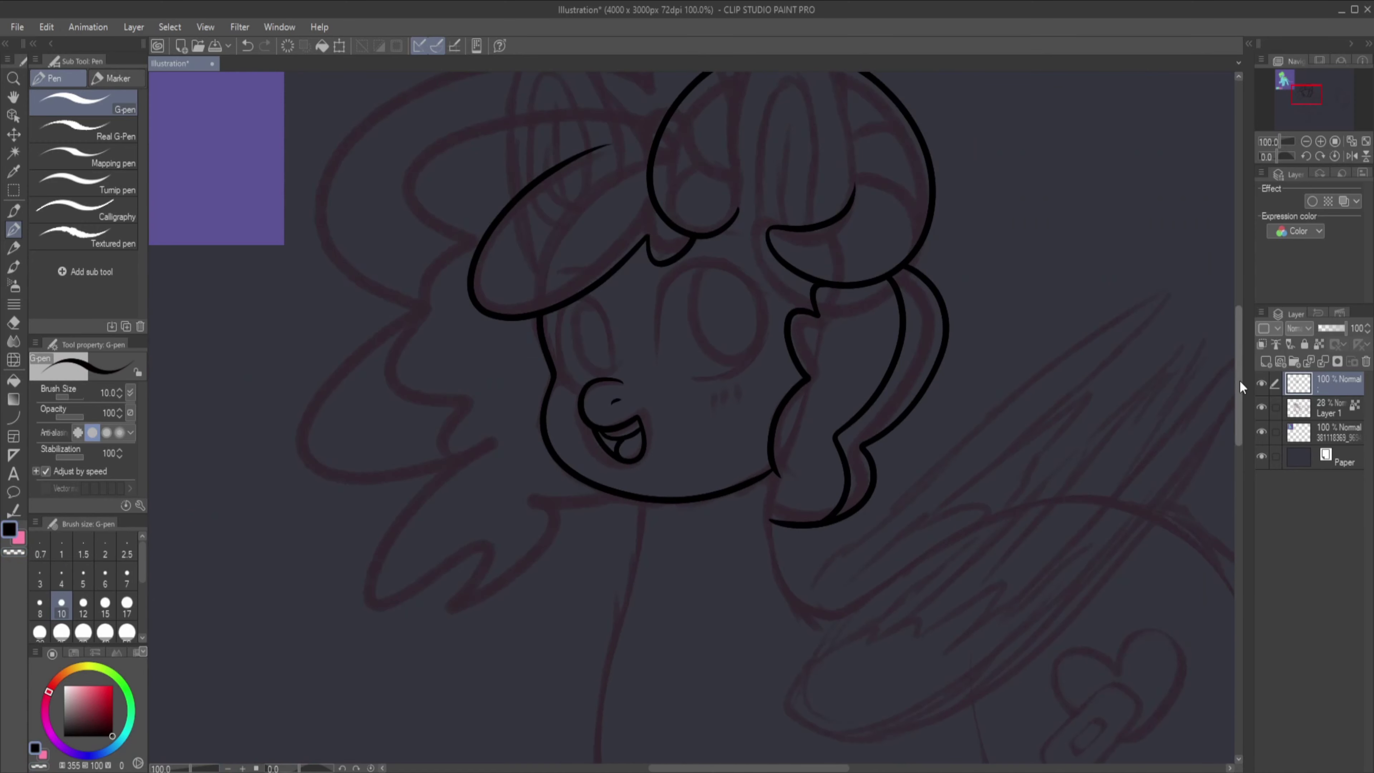
# Ink the outer and inner ear lines on a new layer and merge it into the ink layer.
pyautogui.hotkey('ctrl', 'shift', 'n')
pyautogui.moveTo(458, 408)
pyautogui.mouseDown()
pyautogui.moveTo(514, 212)
pyautogui.moveTo(580, 403)
pyautogui.moveTo(494, 279)
pyautogui.mouseUp()
pyautogui.hotkey('ctrl', 'z')
pyautogui.moveTo(541, 428)
pyautogui.mouseDown()
pyautogui.moveTo(494, 279)
pyautogui.moveTo(487, 430)
pyautogui.mouseUp()
pyautogui.moveTo(503, 318); pyautogui.dragTo(506, 427)
pyautogui.press('e')
pyautogui.hotkey('ctrl', 'e')
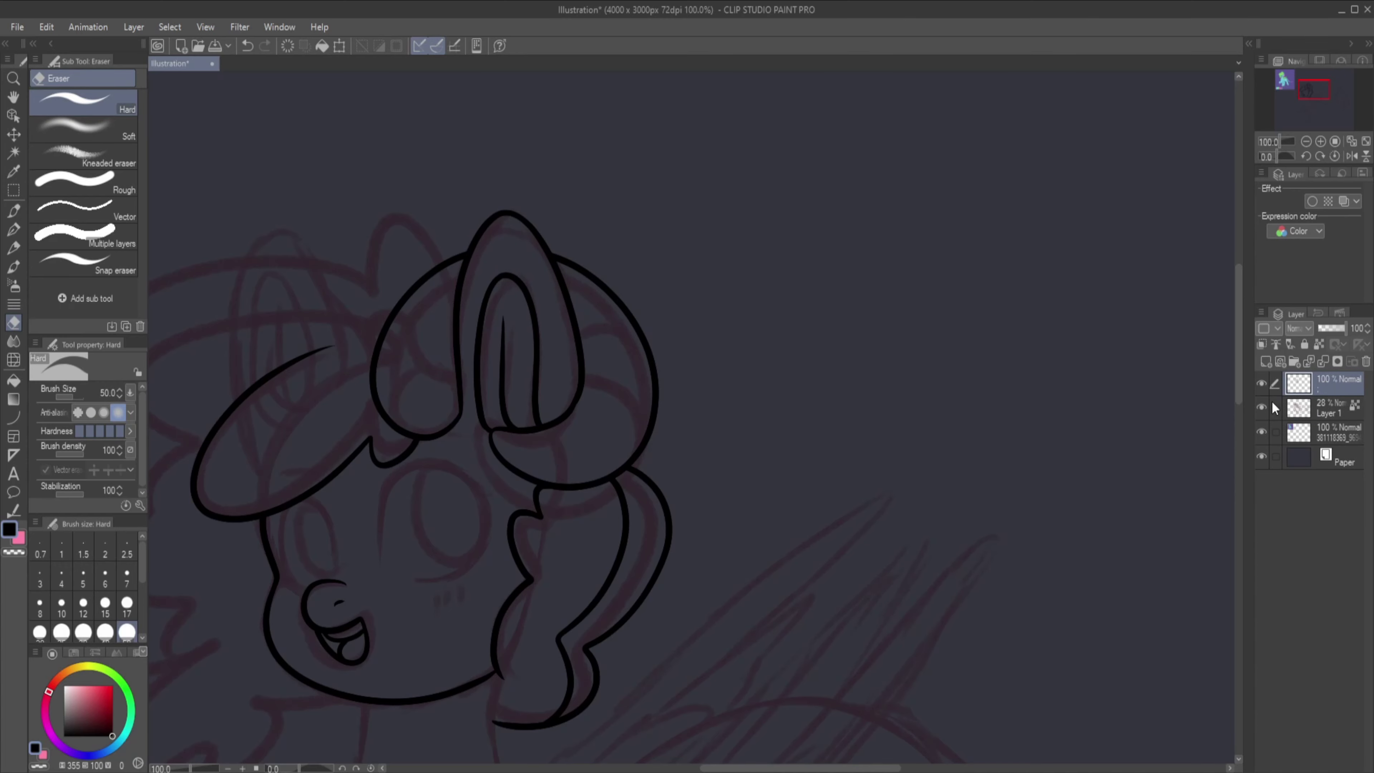
pyautogui.press('p')
# Hide the ink layer and raise the sketch layer back to full opacity.
pyautogui.scroll(-3, 1239, 332)
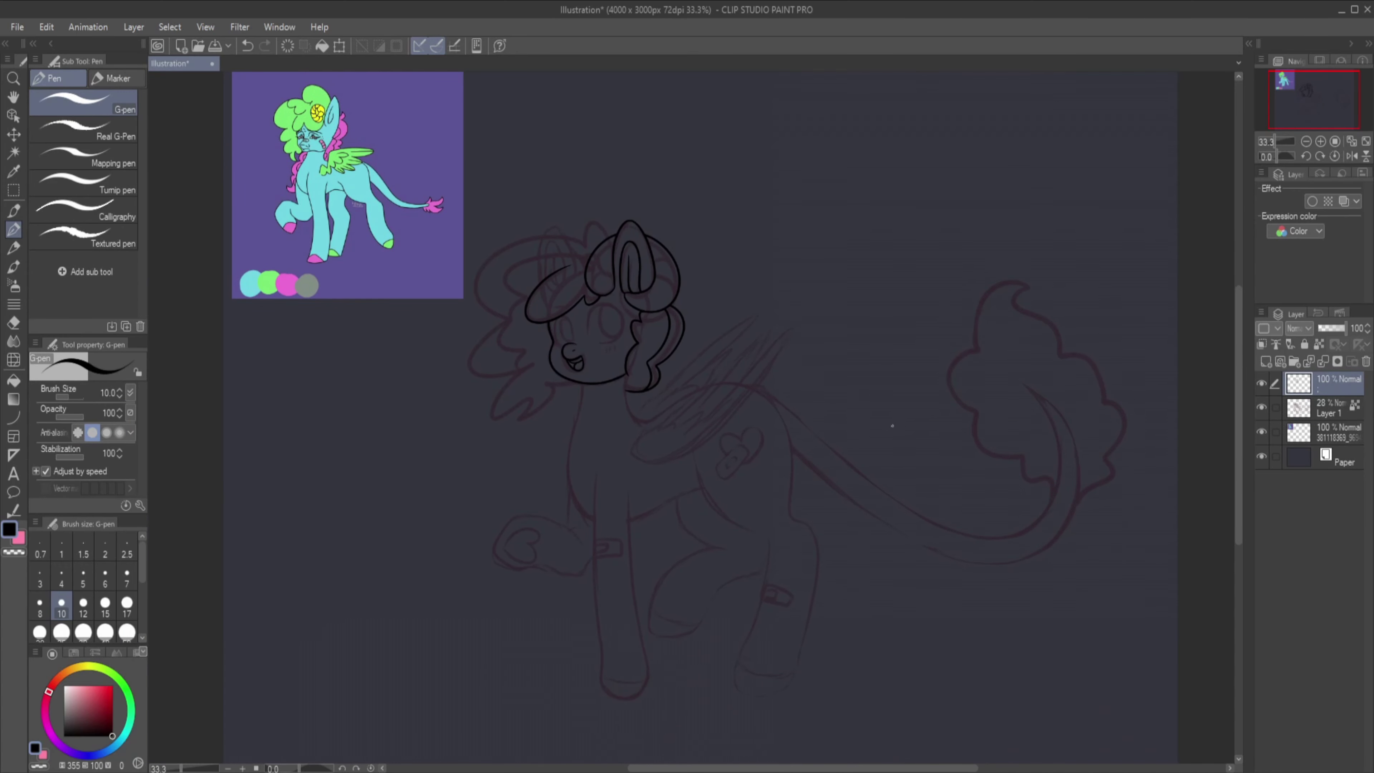
pyautogui.click(1261, 383)
pyautogui.click(1323, 411)
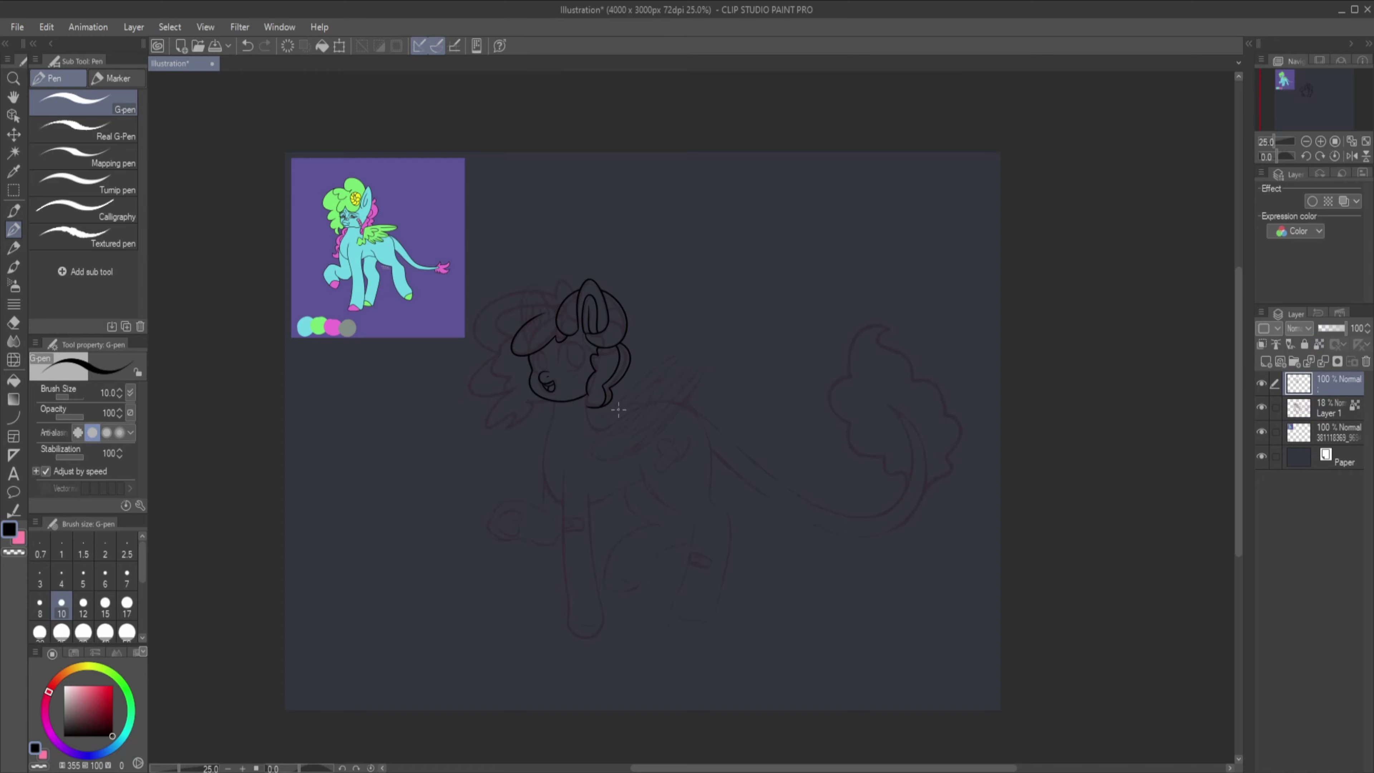
pyautogui.scroll(6, 653, 330)
# Ink the inner ear curve, the hair arc beside the ear and the neck line below the chin.
pyautogui.moveTo(633, 464); pyautogui.dragTo(611, 394)
pyautogui.moveTo(748, 403); pyautogui.dragTo(665, 329)
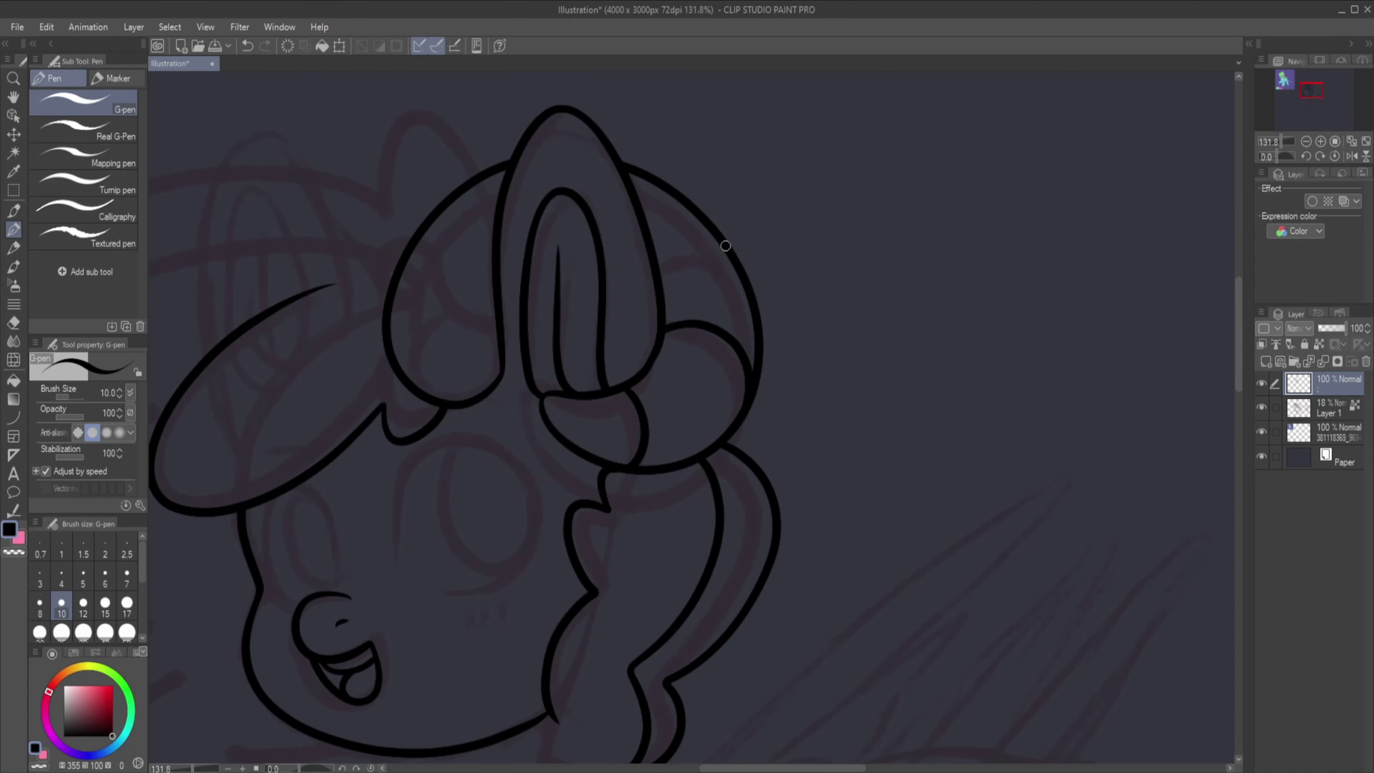
pyautogui.hscroll(-2, 649, 687)
pyautogui.scroll(-10, 265, 735)
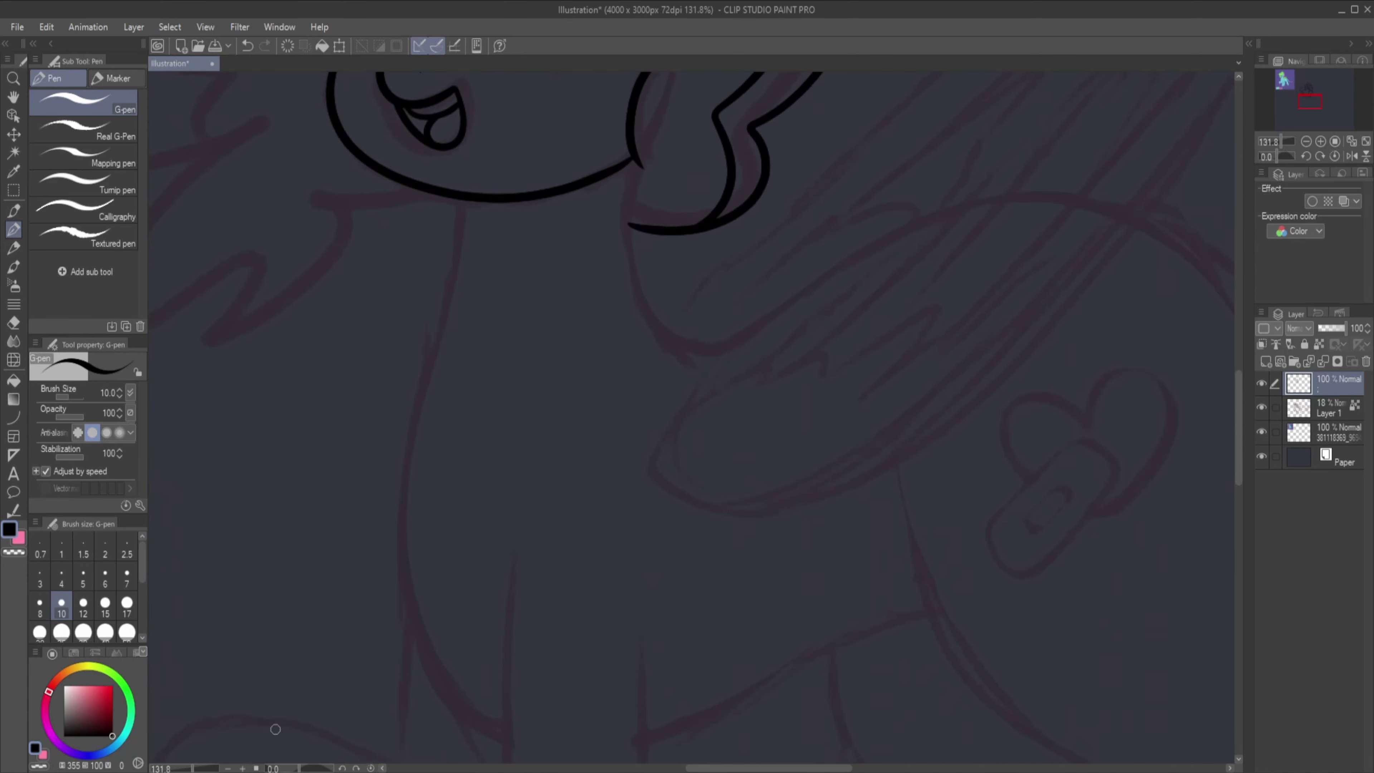
pyautogui.scroll(-3, 525, 331)
pyautogui.moveTo(520, 265)
pyautogui.mouseDown()
pyautogui.moveTo(476, 601)
pyautogui.moveTo(536, 663)
pyautogui.mouseUp()
# Redraw a shorter neck line curving into the chest.
pyautogui.hotkey('ctrl', 'z')
pyautogui.scroll(-2, 574, 336)
pyautogui.moveTo(583, 309)
pyautogui.mouseDown()
pyautogui.moveTo(552, 520)
pyautogui.moveTo(817, 511)
pyautogui.mouseUp()
pyautogui.scroll(5, 812, 514)
pyautogui.scroll(-3, 595, 411)
pyautogui.moveTo(615, 445); pyautogui.dragTo(587, 399)
pyautogui.hotkey('ctrl', 'z')
# Outline the paw around the sketched heart, join the neck line to it, and attempt the paw heart.
pyautogui.moveTo(660, 331)
pyautogui.mouseDown()
pyautogui.moveTo(584, 552)
pyautogui.moveTo(728, 325)
pyautogui.mouseUp()
pyautogui.moveTo(617, 314); pyautogui.dragTo(595, 351)
pyautogui.scroll(-3, 689, 150)
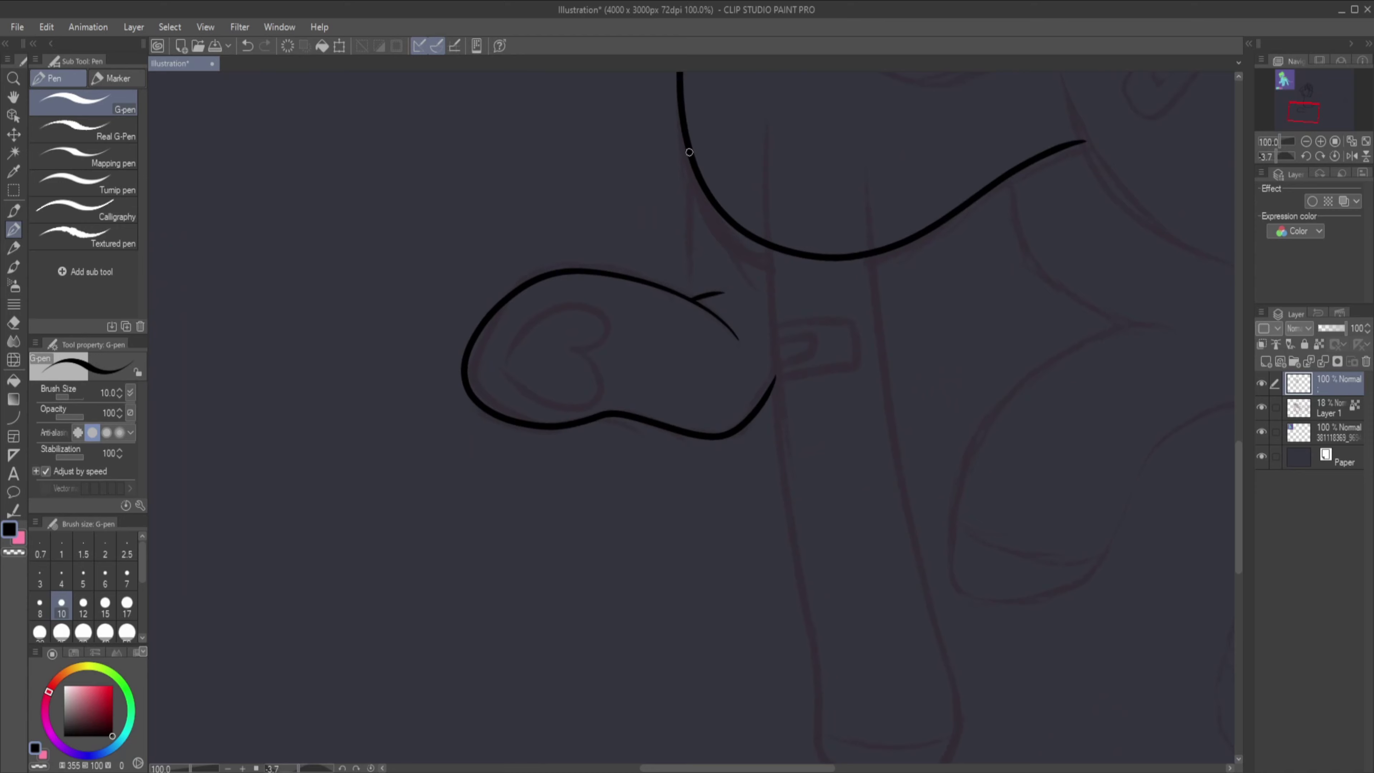
pyautogui.moveTo(689, 150); pyautogui.dragTo(698, 298)
pyautogui.scroll(2, 695, 419)
pyautogui.moveTo(403, 339)
pyautogui.mouseDown()
pyautogui.moveTo(476, 390)
pyautogui.moveTo(543, 319)
pyautogui.moveTo(541, 381)
pyautogui.mouseUp()
pyautogui.hotkey('ctrl', 'z')
pyautogui.hotkey('ctrl', 'z')
pyautogui.moveTo(511, 313)
pyautogui.mouseDown()
pyautogui.moveTo(580, 271)
pyautogui.moveTo(414, 378)
pyautogui.moveTo(402, 320)
pyautogui.moveTo(545, 326)
pyautogui.mouseUp()
# On a new layer, draw the front leg line down from the neck.
pyautogui.hotkey('ctrl', 'z')
pyautogui.hotkey('ctrl', 'z')
pyautogui.scroll(-3, 456, 193)
pyautogui.hotkey('ctrl', 'shift', 'n')
pyautogui.moveTo(576, 140)
pyautogui.mouseDown()
pyautogui.moveTo(460, 438)
pyautogui.moveTo(578, 322)
pyautogui.mouseUp()
pyautogui.hotkey('ctrl', 'z')
pyautogui.moveTo(576, 140)
pyautogui.mouseDown()
pyautogui.moveTo(408, 581)
pyautogui.moveTo(598, 182)
pyautogui.moveTo(506, 310)
pyautogui.moveTo(533, 558)
pyautogui.moveTo(598, 195)
pyautogui.mouseUp()
pyautogui.hotkey('ctrl', 'z')
pyautogui.hotkey('ctrl', 'z')
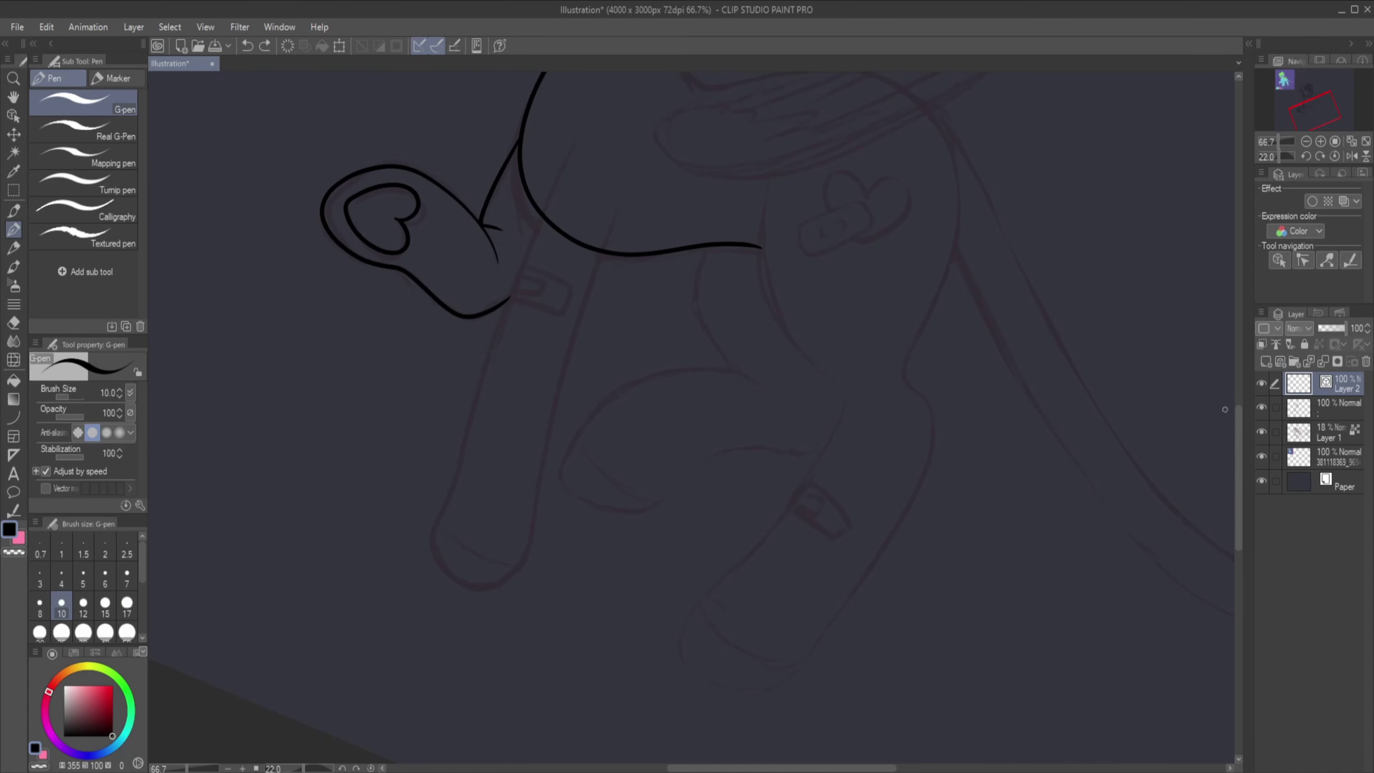
# On the sketch layer, shift the sketched lower foot to the left with a transform.
pyautogui.click(1328, 435)
pyautogui.press('b')
pyautogui.press('[')
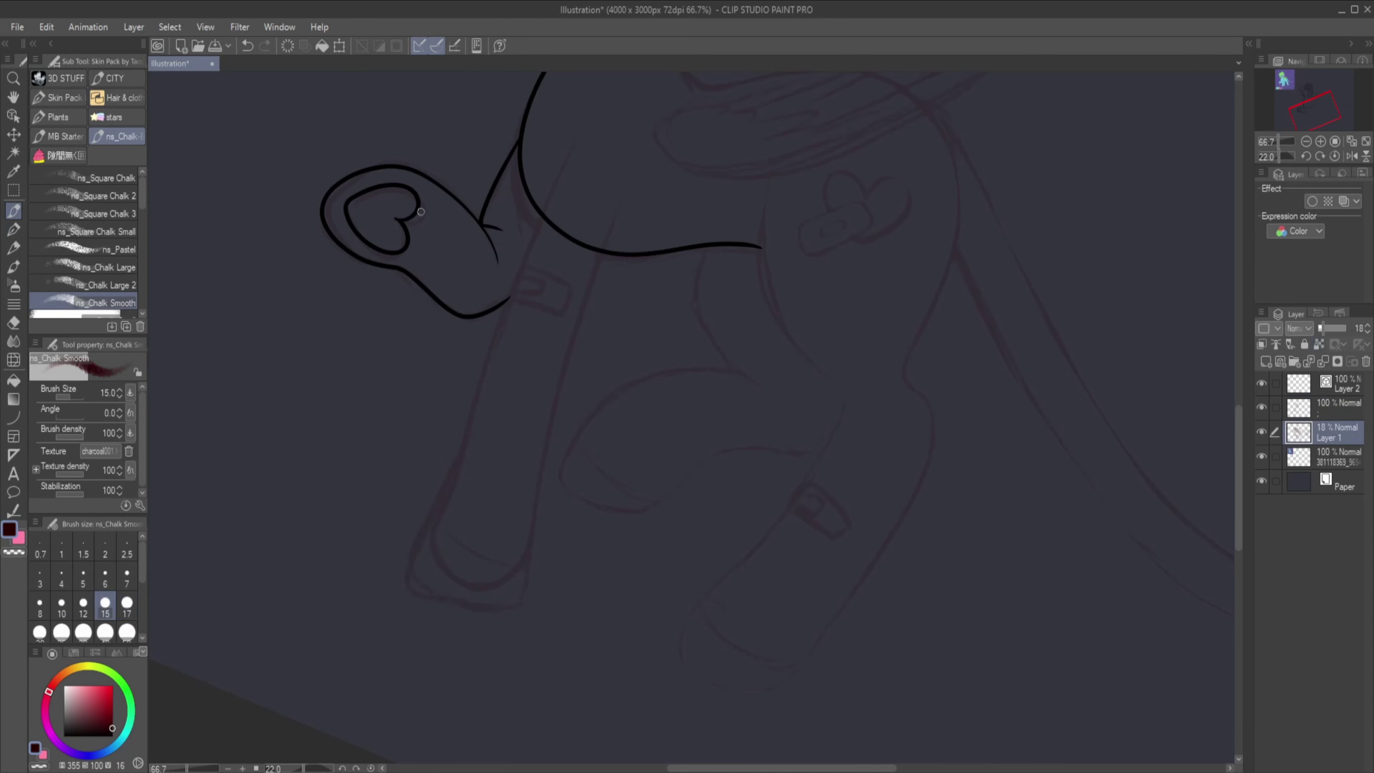
pyautogui.moveTo(676, 606); pyautogui.dragTo(682, 611)
pyautogui.moveTo(751, 644); pyautogui.dragTo(445, 561)
pyautogui.hotkey('ctrl', 't')
pyautogui.press('Return')
pyautogui.press('v')
# Ink the forearm outline, level the canvas rotation, and merge the lines into the lineart.
pyautogui.click(1314, 385)
pyautogui.press('p')
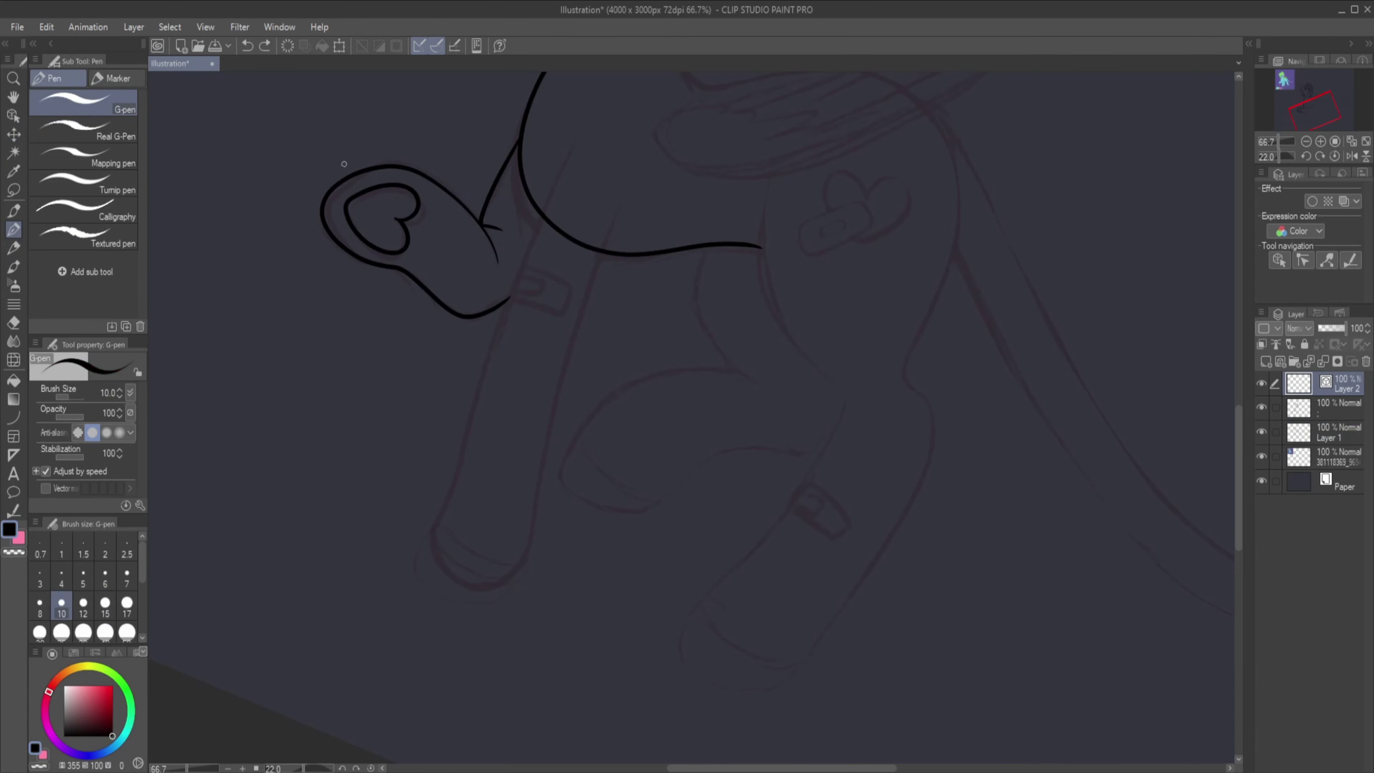
pyautogui.moveTo(578, 135)
pyautogui.mouseDown()
pyautogui.moveTo(461, 425)
pyautogui.moveTo(594, 325)
pyautogui.mouseUp()
pyautogui.hotkey('ctrl', 'z')
pyautogui.scroll(-1, 593, 325)
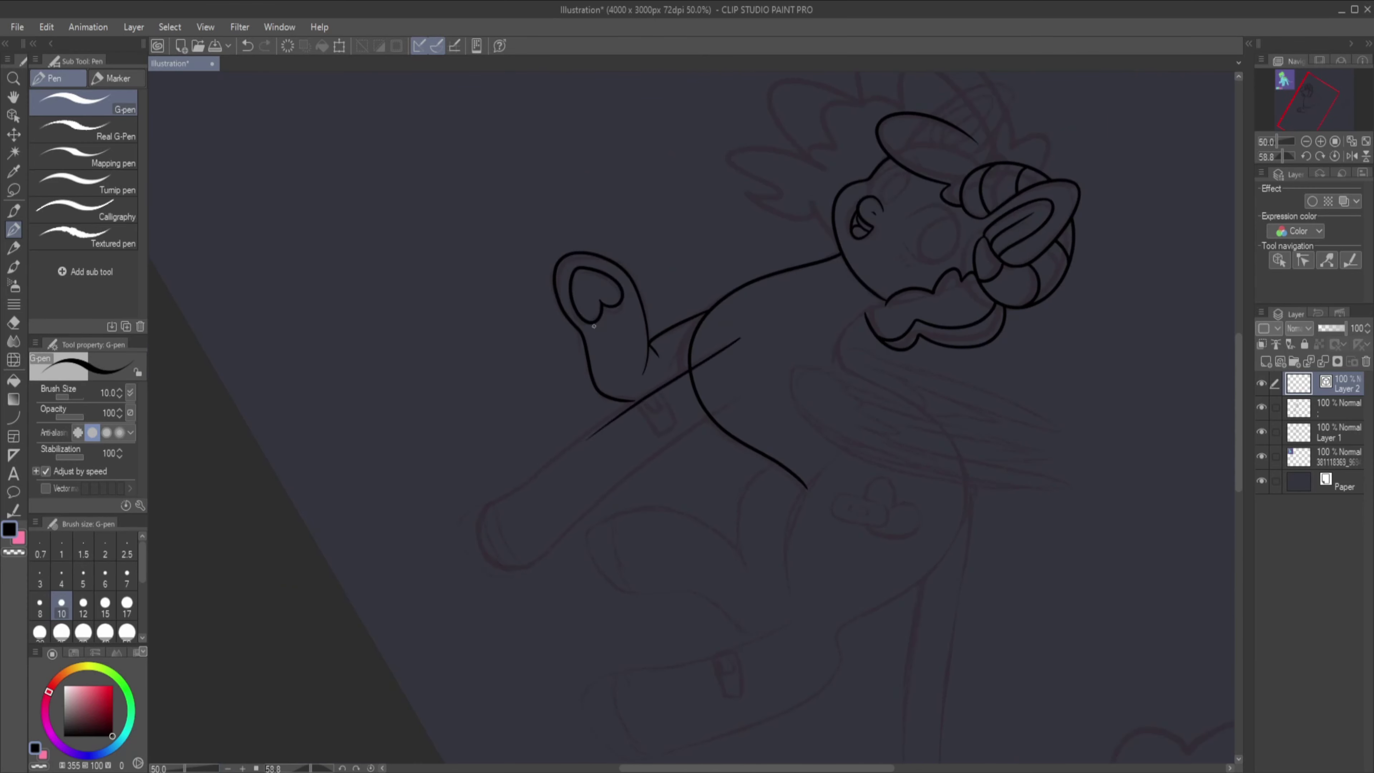
pyautogui.hotkey('ctrl', 'z')
pyautogui.moveTo(457, 552)
pyautogui.mouseDown()
pyautogui.moveTo(741, 336)
pyautogui.moveTo(657, 453)
pyautogui.moveTo(755, 378)
pyautogui.mouseUp()
pyautogui.hotkey('ctrl', '+')
pyautogui.hotkey('ctrl', '@')
pyautogui.hotkey('ctrl', 'e')
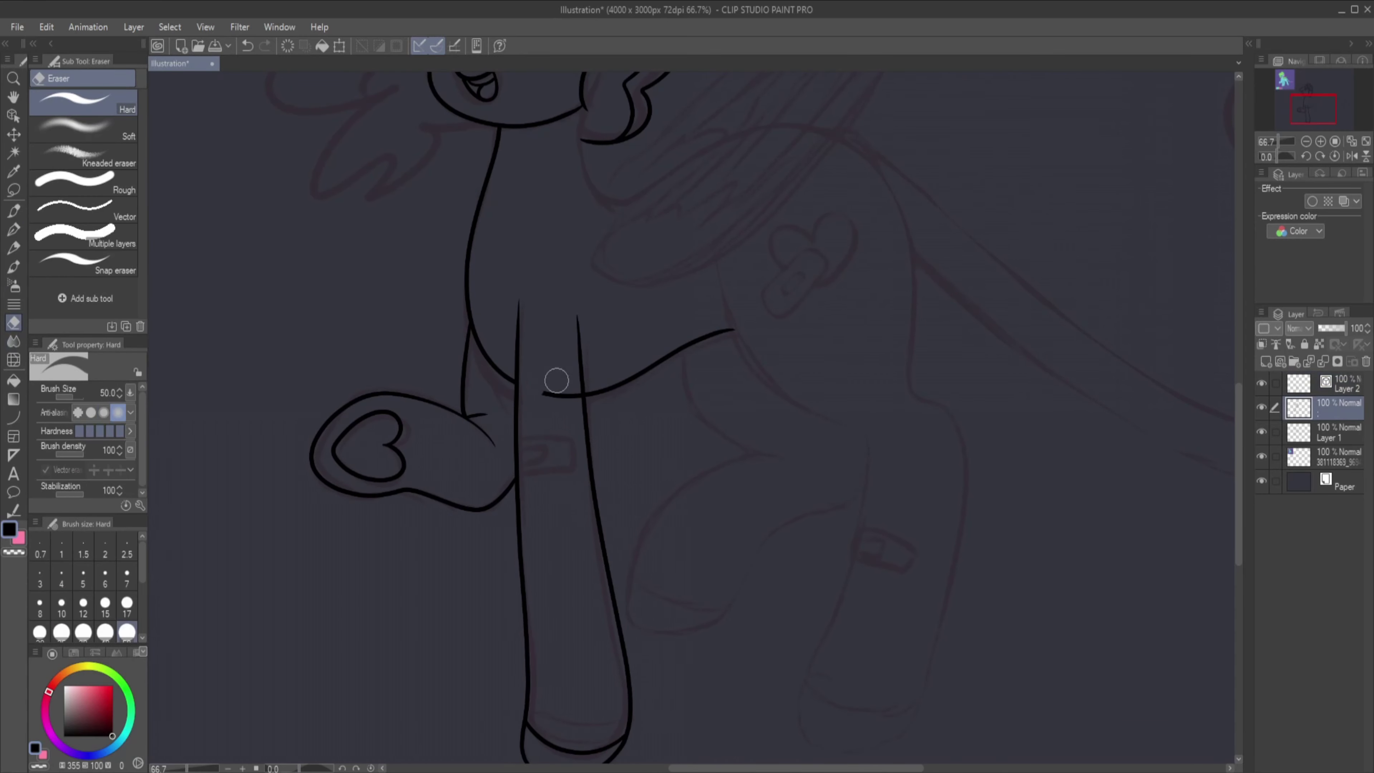
# Ink the upper and lower body lines on a new layer and merge it into the lineart.
pyautogui.hotkey('ctrl', 'shift', 'n')
pyautogui.moveTo(654, 111)
pyautogui.mouseDown()
pyautogui.moveTo(590, 191)
pyautogui.moveTo(579, 368)
pyautogui.mouseUp()
pyautogui.moveTo(316, 768); pyautogui.dragTo(280, 767)
pyautogui.moveTo(417, 439); pyautogui.dragTo(750, 121)
pyautogui.hotkey('ctrl', '+')
pyautogui.moveTo(419, 357)
pyautogui.mouseDown()
pyautogui.moveTo(697, 178)
pyautogui.moveTo(606, 372)
pyautogui.moveTo(508, 417)
pyautogui.mouseUp()
pyautogui.moveTo(863, 330)
pyautogui.mouseDown()
pyautogui.moveTo(870, 227)
pyautogui.moveTo(811, 168)
pyautogui.mouseUp()
pyautogui.moveTo(1239, 397)
pyautogui.mouseDown()
pyautogui.moveTo(1238, 428)
pyautogui.moveTo(674, 476)
pyautogui.moveTo(613, 331)
pyautogui.moveTo(546, 582)
pyautogui.moveTo(744, 314)
pyautogui.mouseUp()
pyautogui.moveTo(448, 185); pyautogui.dragTo(600, 326)
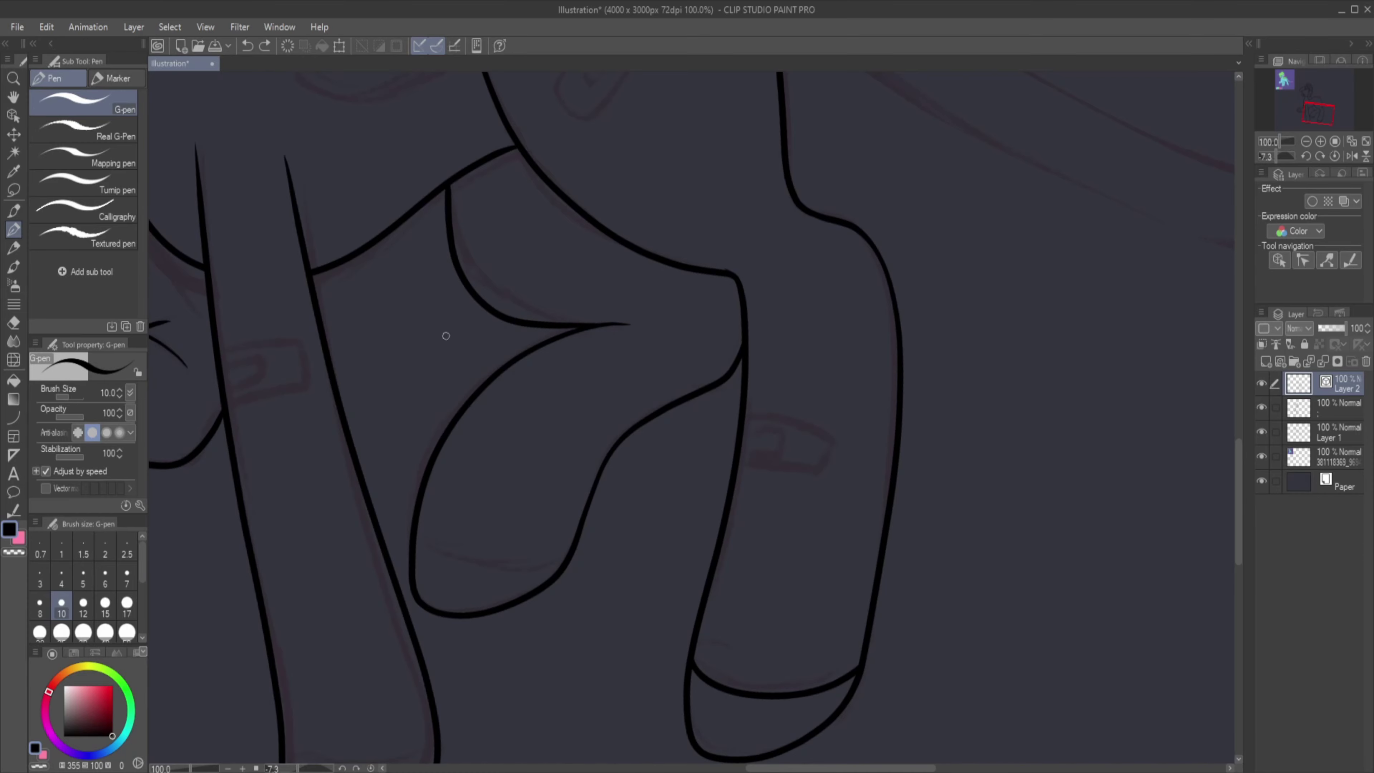
pyautogui.hotkey('ctrl', '0')
pyautogui.hotkey('ctrl', 'e')
# Ink the body curve and the hip bandage with its surrounding heart lobes.
pyautogui.scroll(5, 659, 399)
pyautogui.moveTo(474, 503)
pyautogui.mouseDown()
pyautogui.moveTo(614, 425)
pyautogui.moveTo(528, 519)
pyautogui.moveTo(530, 492)
pyautogui.mouseUp()
pyautogui.moveTo(591, 351); pyautogui.dragTo(626, 448)
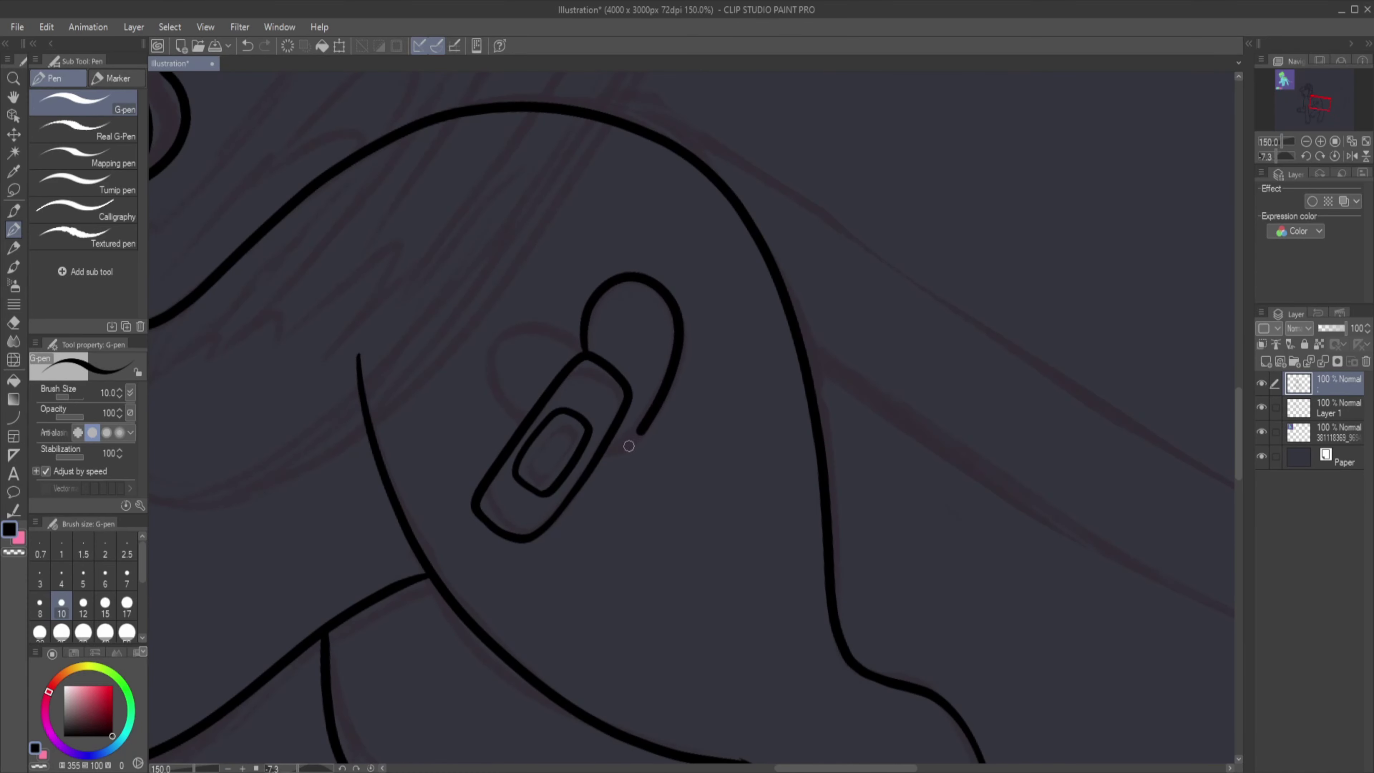
pyautogui.moveTo(567, 327); pyautogui.dragTo(503, 428)
pyautogui.hotkey('ctrl', '-')
pyautogui.hotkey('ctrl', '-')
pyautogui.hotkey('ctrl', '-')
pyautogui.hotkey('ctrl', '-')
# Ink the left side of the hair and a curl looping down the left.
pyautogui.scroll(3, 536, 379)
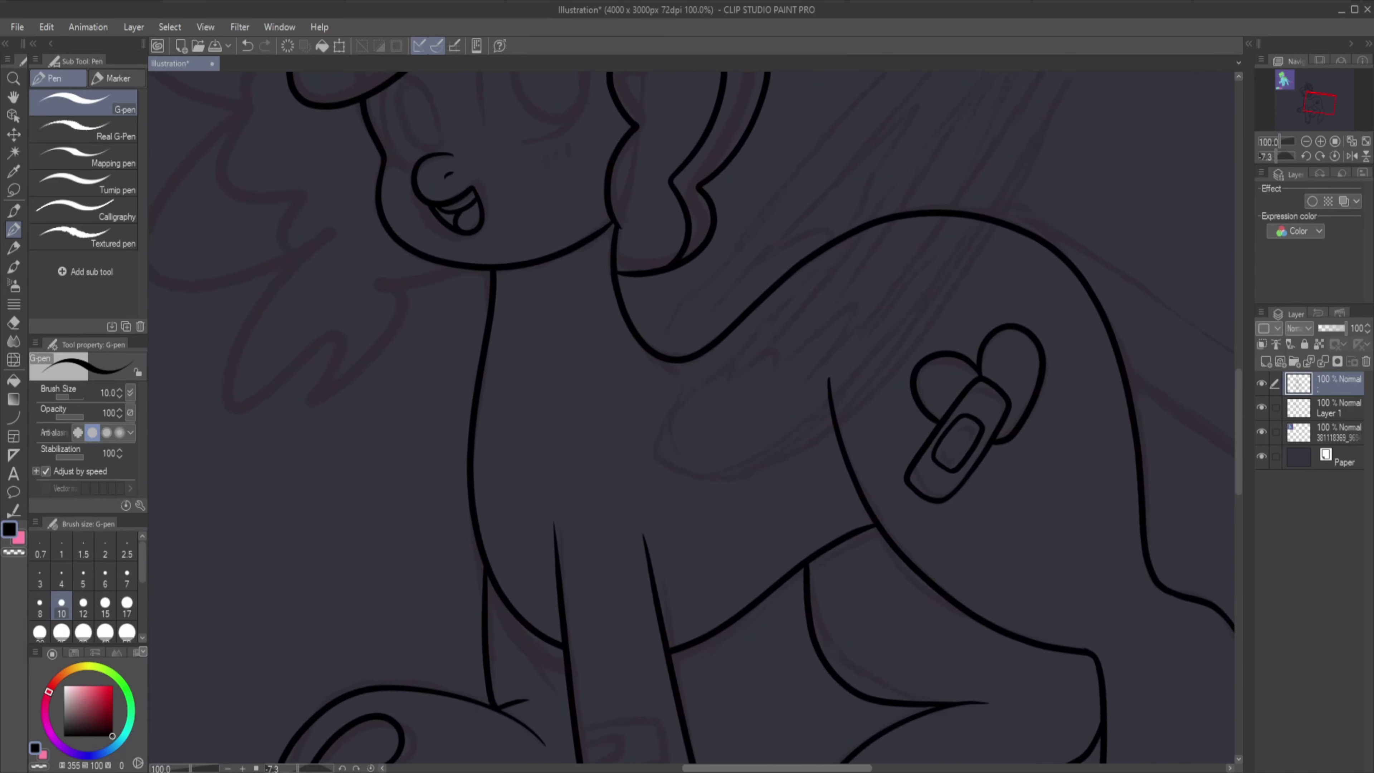
pyautogui.scroll(-1, 451, 162)
pyautogui.moveTo(581, 324)
pyautogui.mouseDown()
pyautogui.moveTo(330, 487)
pyautogui.moveTo(409, 728)
pyautogui.moveTo(565, 630)
pyautogui.mouseUp()
pyautogui.moveTo(543, 341)
pyautogui.mouseDown()
pyautogui.moveTo(411, 579)
pyautogui.moveTo(431, 698)
pyautogui.mouseUp()
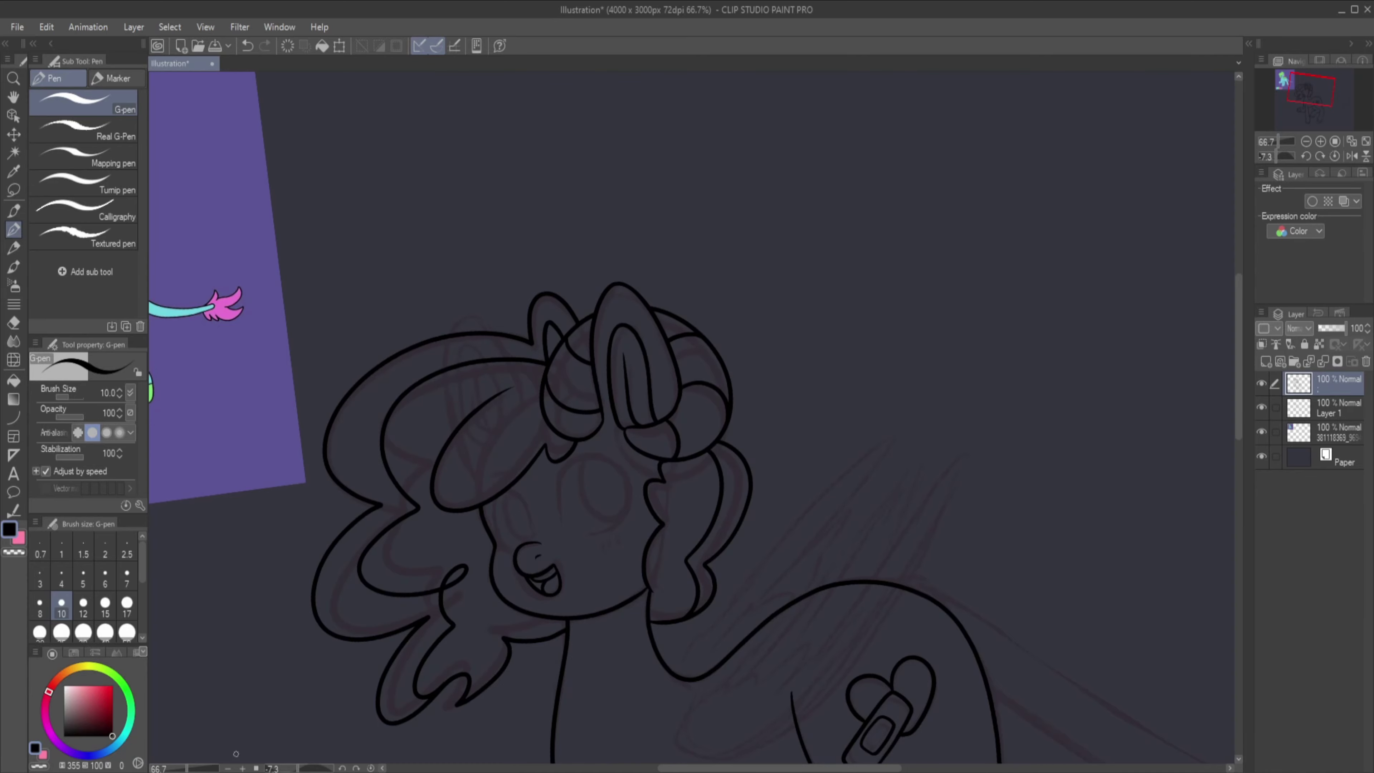
# Ink the closed eye outline.
pyautogui.scroll(1, 1070, 395)
pyautogui.scroll(3, 300, 433)
pyautogui.moveTo(302, 436)
pyautogui.mouseDown()
pyautogui.moveTo(497, 393)
pyautogui.moveTo(378, 457)
pyautogui.mouseUp()
# Copy the eye onto a new layer and thicken the upper lid toward the lower lashes.
pyautogui.click(14, 190)
pyautogui.moveTo(303, 227); pyautogui.dragTo(295, 238)
pyautogui.hotkey('ctrl', 'c')
pyautogui.hotkey('ctrl', 'v')
pyautogui.press('p')
pyautogui.moveTo(279, 303)
pyautogui.mouseDown()
pyautogui.moveTo(503, 301)
pyautogui.moveTo(289, 319)
pyautogui.mouseUp()
pyautogui.moveTo(496, 385); pyautogui.dragTo(500, 414)
pyautogui.moveTo(500, 414); pyautogui.dragTo(668, 414)
# Trim the upper lid edge, select the copied eye layer and mirror the canvas horizontally.
pyautogui.press('c')
pyautogui.moveTo(454, 220); pyautogui.dragTo(698, 313)
pyautogui.scroll(-3, 508, 423)
pyautogui.press('k')
pyautogui.scroll(-2, 537, 497)
pyautogui.scroll(4, 649, 378)
pyautogui.click(1320, 362)
pyautogui.press('h')
pyautogui.scroll(3, 751, 540)
# Ink the second eye beside the nose and reshape the line where nose meets cheek.
pyautogui.press('p')
pyautogui.moveTo(552, 563); pyautogui.dragTo(681, 590)
pyautogui.moveTo(627, 368)
pyautogui.mouseDown()
pyautogui.moveTo(574, 416)
pyautogui.moveTo(719, 490)
pyautogui.mouseUp()
pyautogui.moveTo(682, 585); pyautogui.dragTo(641, 606)
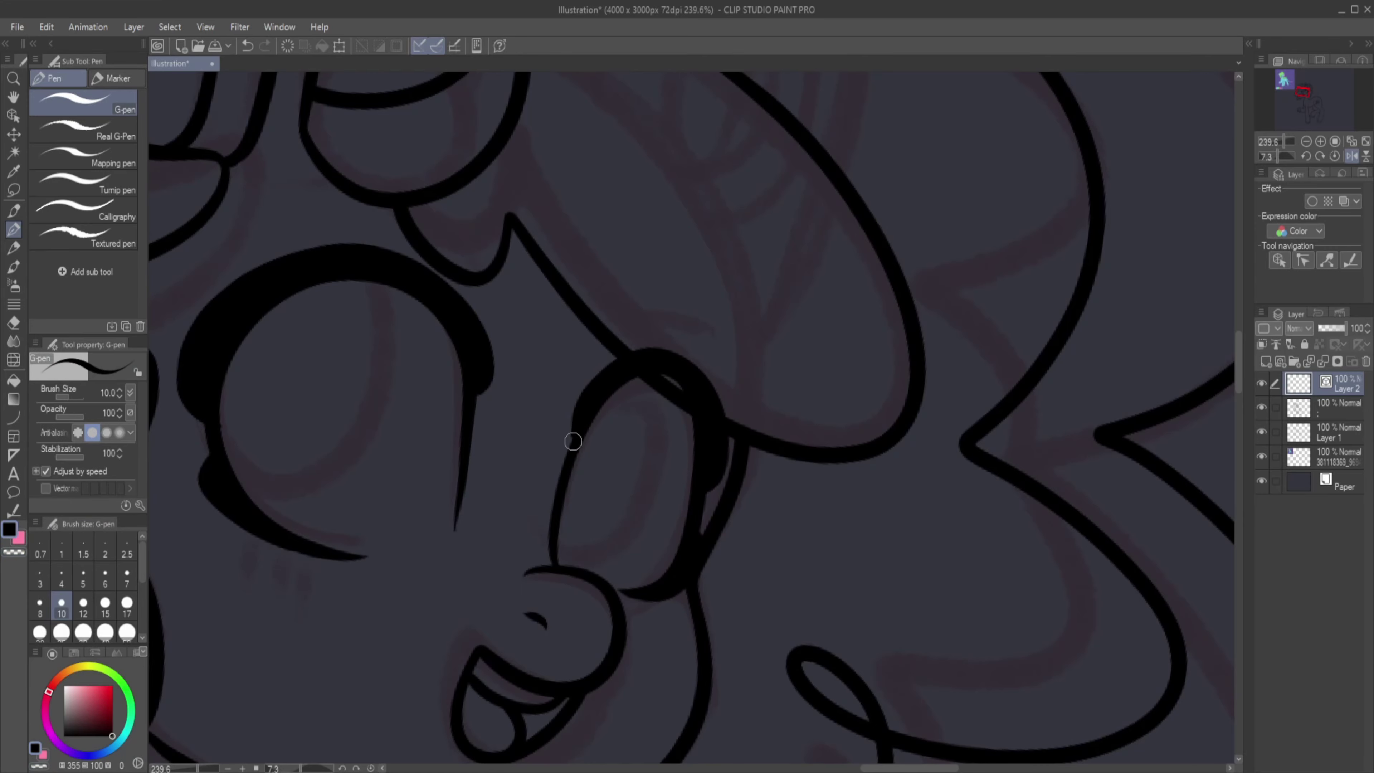
pyautogui.click(1240, 66)
pyautogui.click(1240, 66)
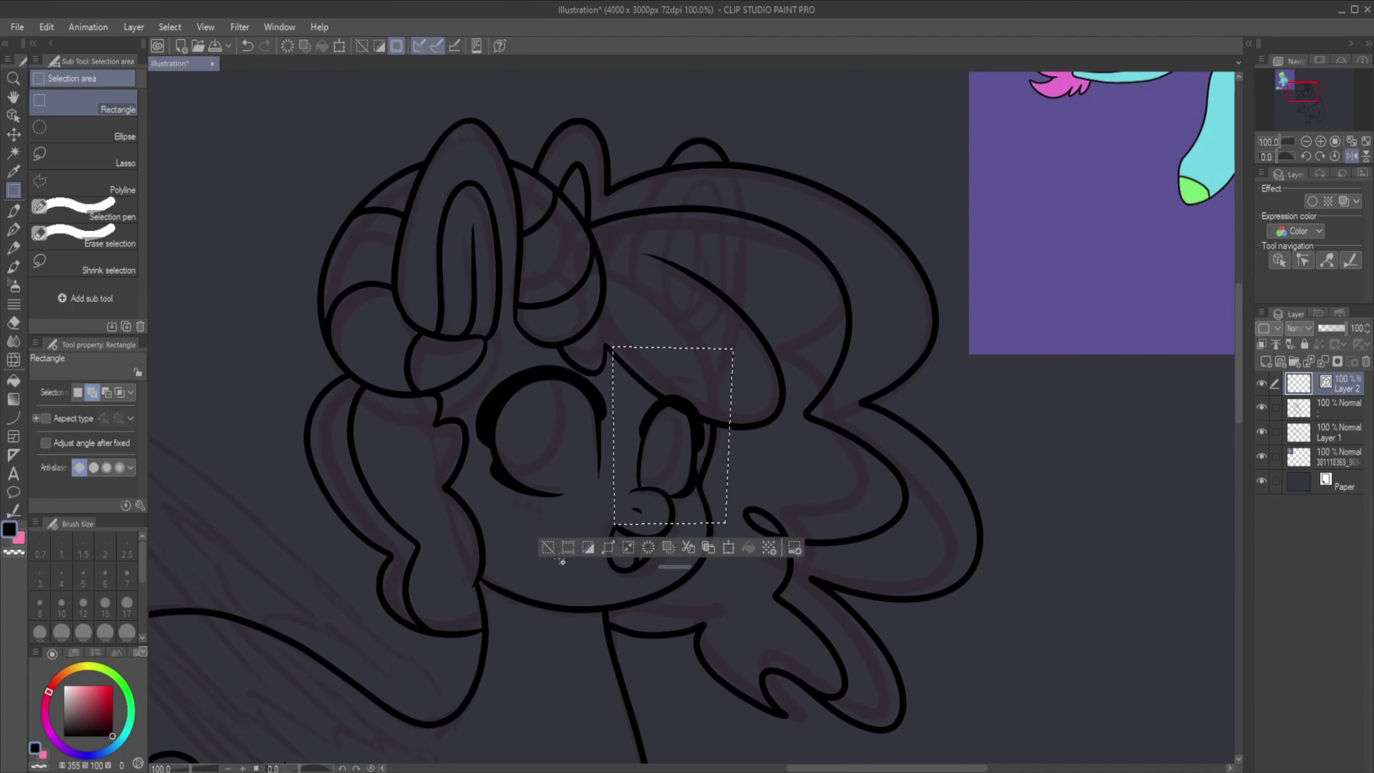
pyautogui.click(547, 548)
# Redo the loop stroke from nose around cheek, then merge the second-eye lines into the lineart.
pyautogui.hotkey('ctrl', '+')
pyautogui.press('p')
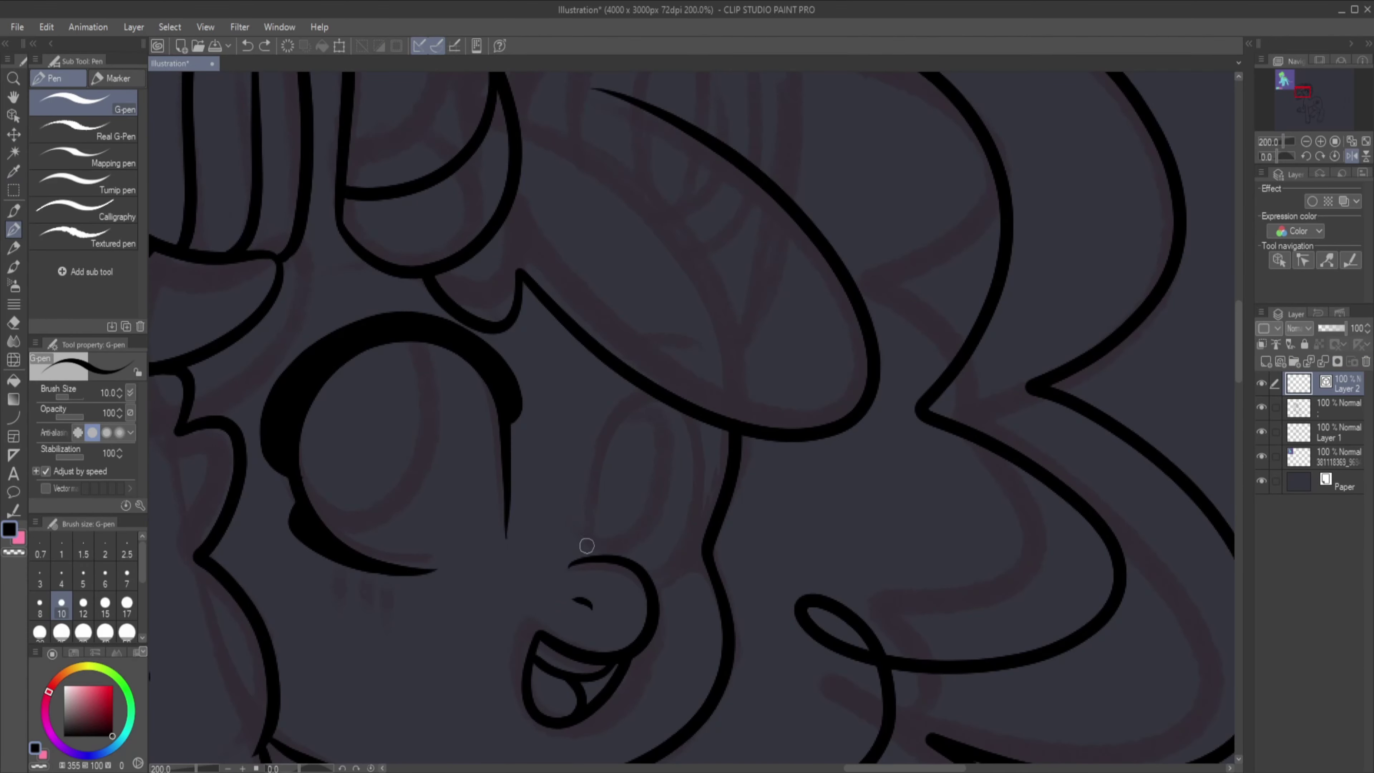
pyautogui.moveTo(593, 576)
pyautogui.mouseDown()
pyautogui.moveTo(563, 428)
pyautogui.moveTo(595, 449)
pyautogui.moveTo(594, 428)
pyautogui.mouseUp()
pyautogui.hotkey('ctrl', 'z')
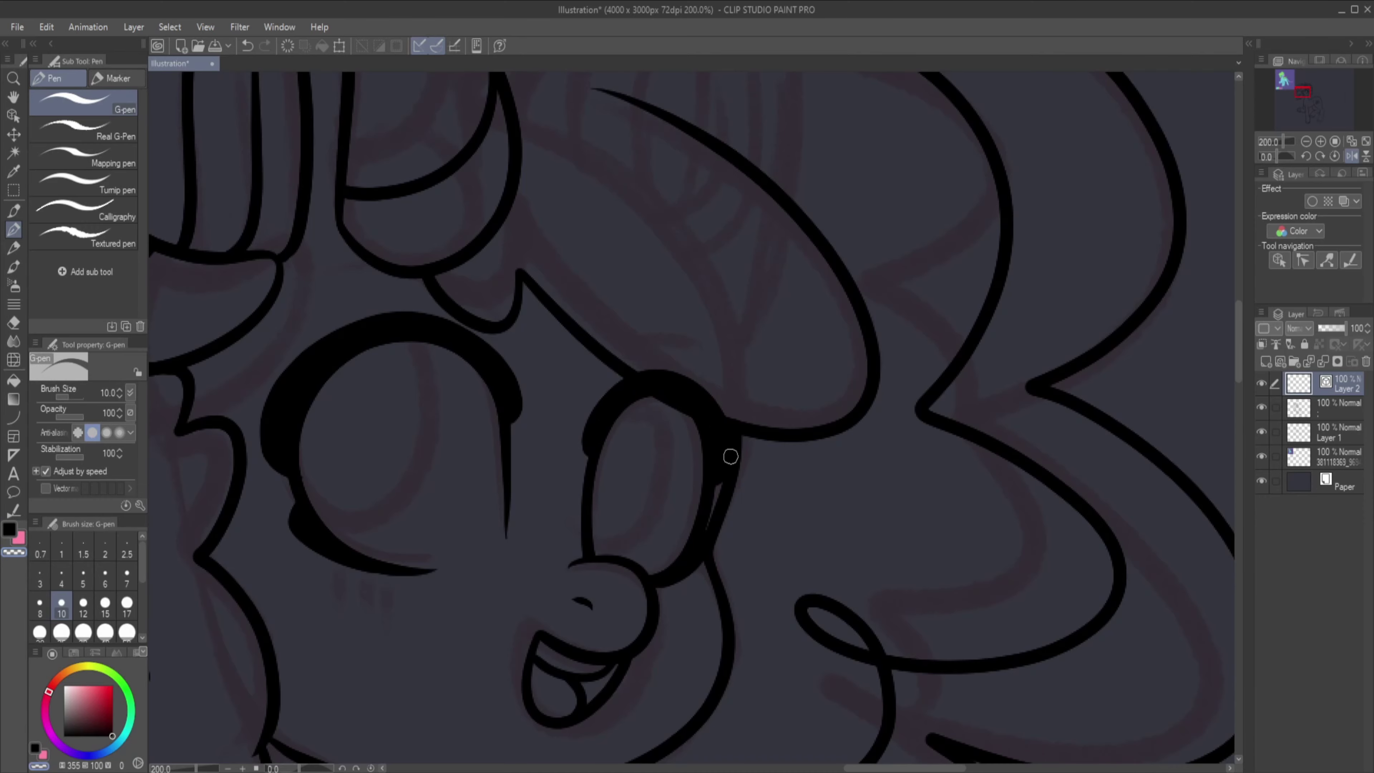
pyautogui.scroll(-5, 619, 399)
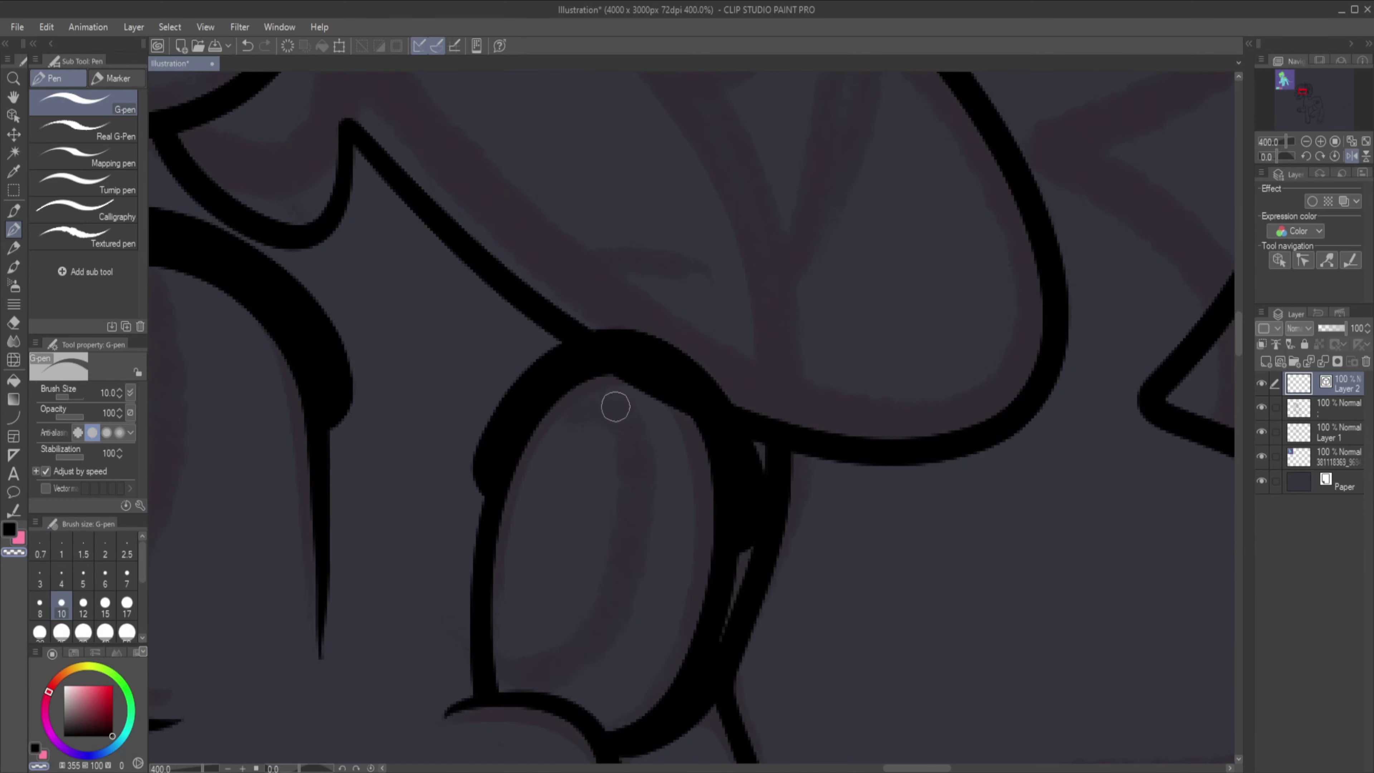
pyautogui.scroll(-2, 601, 303)
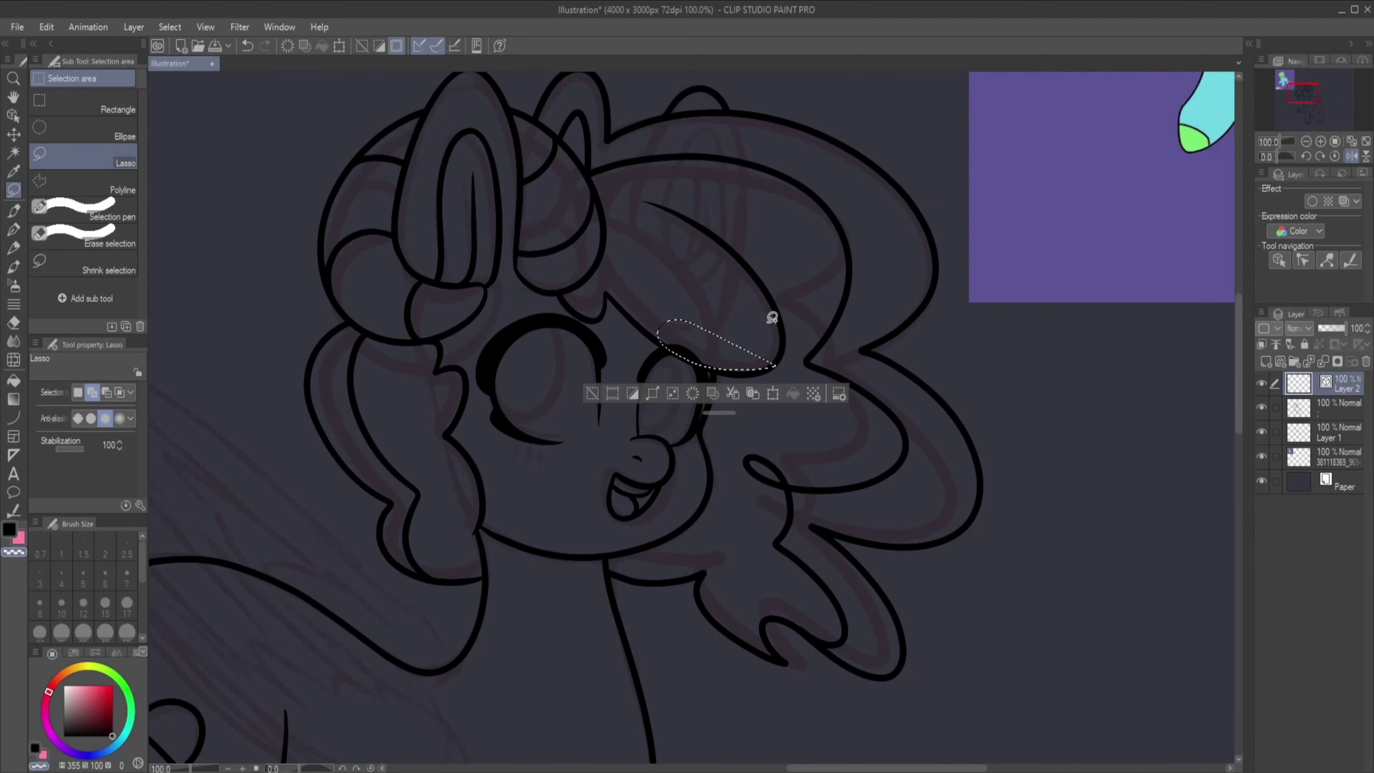
pyautogui.click(1323, 361)
pyautogui.press('e')
pyautogui.scroll(-2, 721, 307)
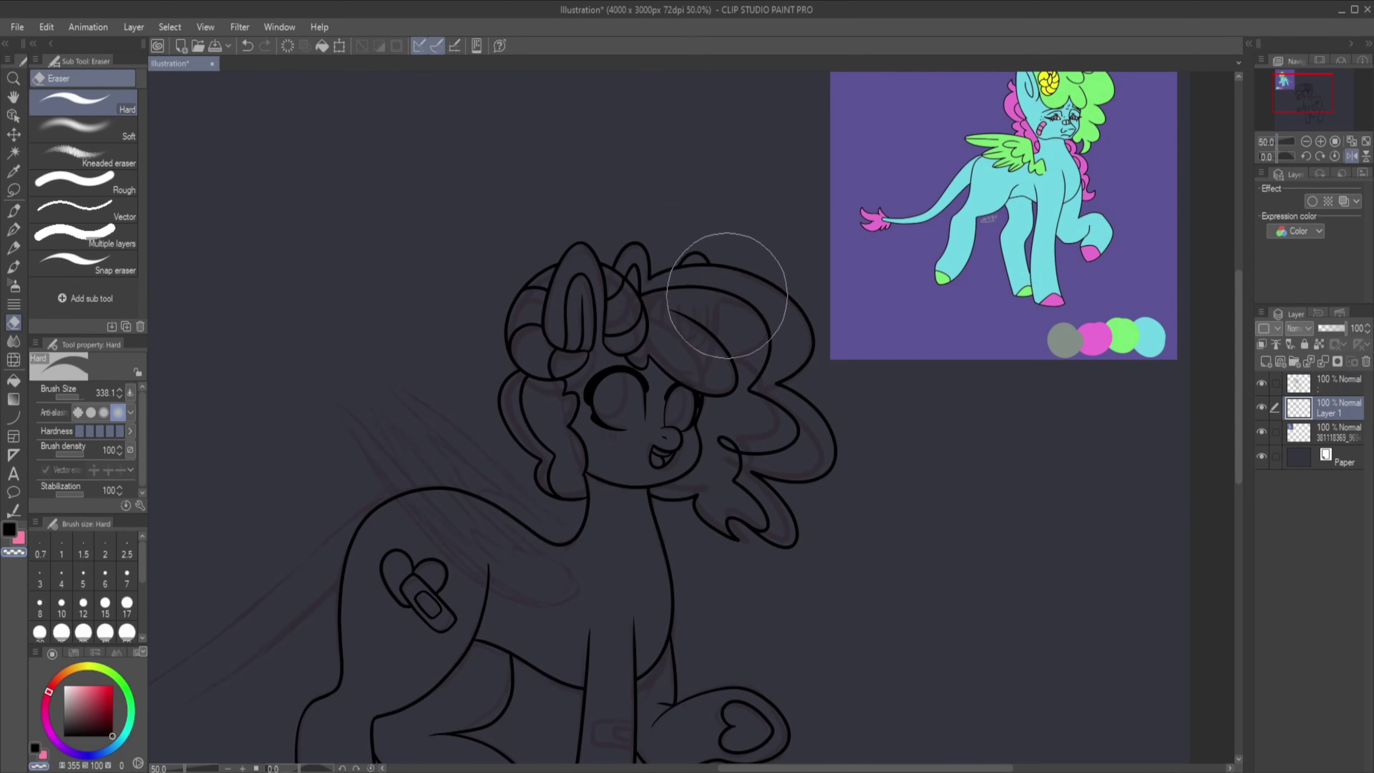
pyautogui.scroll(-5, 700, 322)
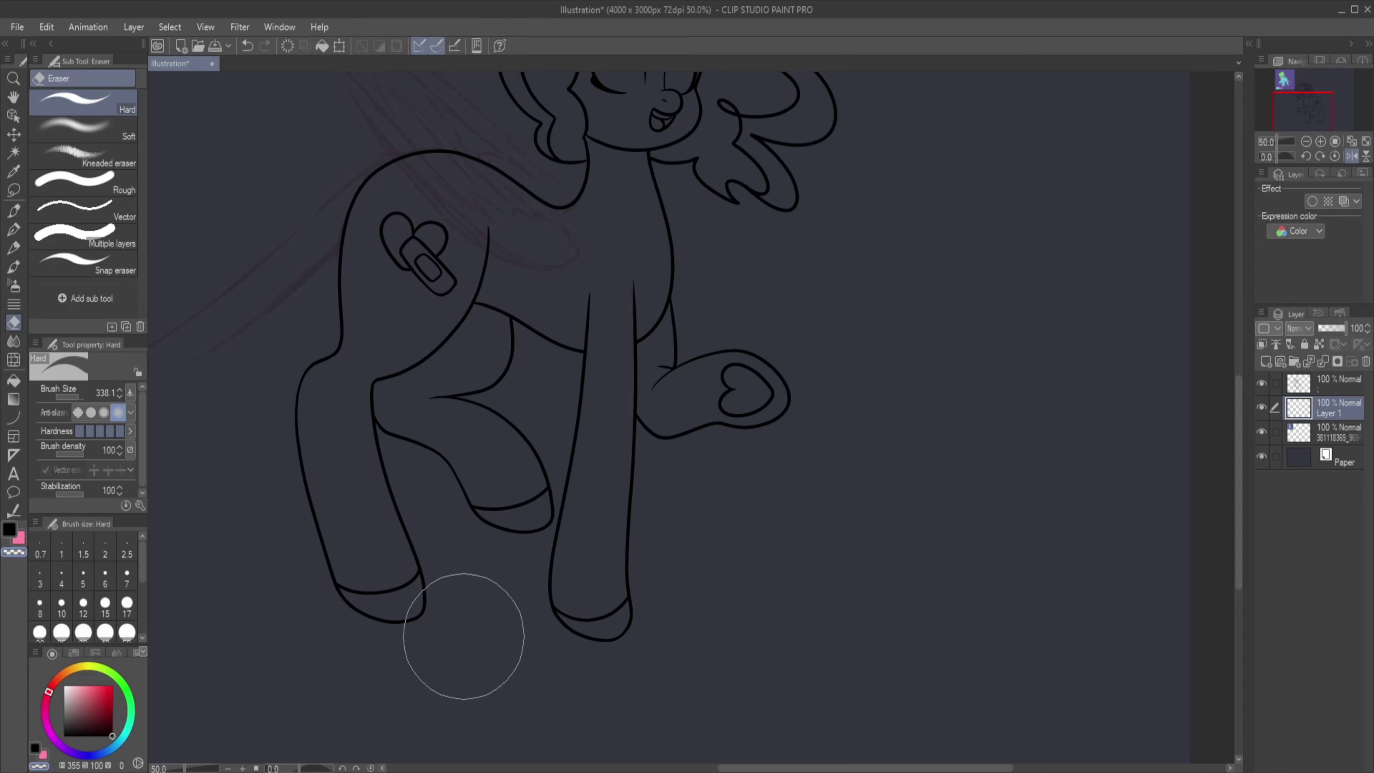
pyautogui.scroll(-3, 700, 578)
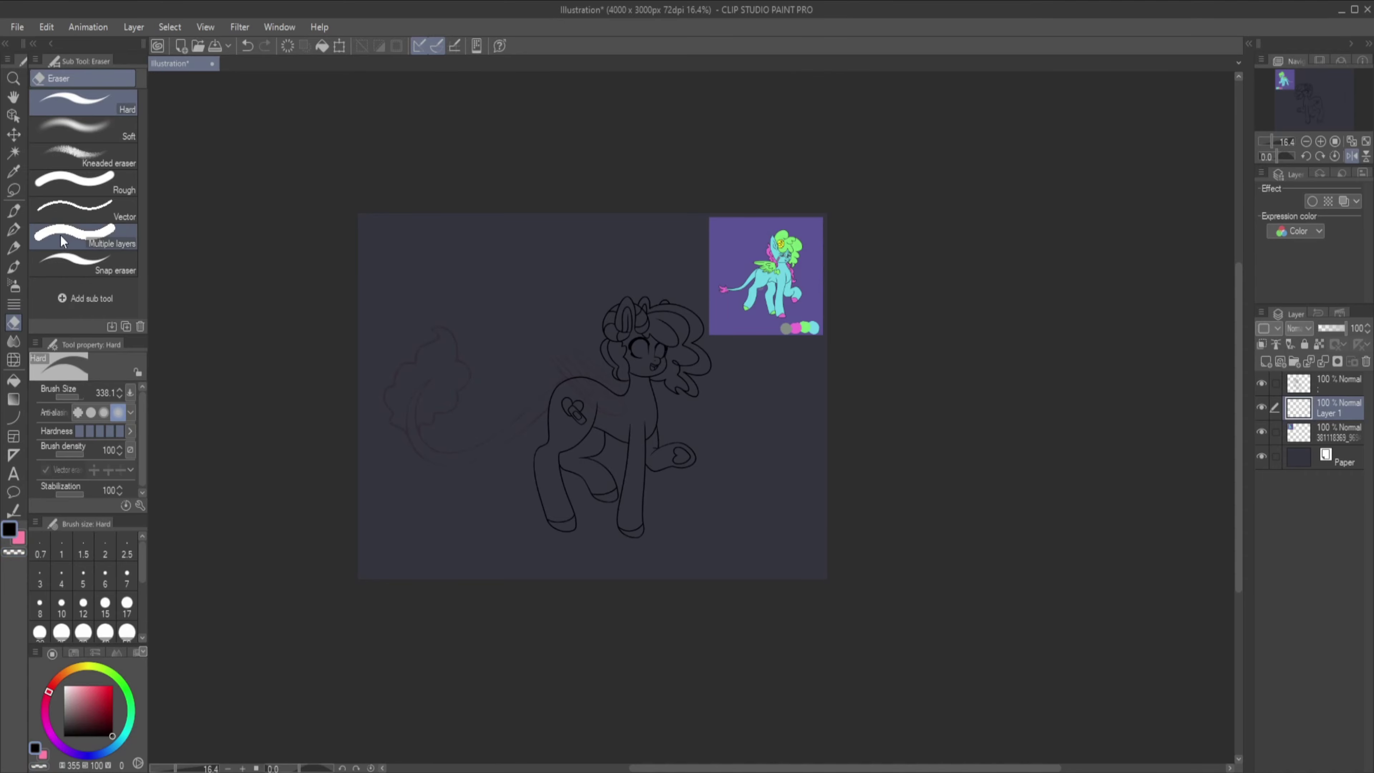
# On a new layer, ink the tail line and the wing feather outline.
pyautogui.click(13, 229)
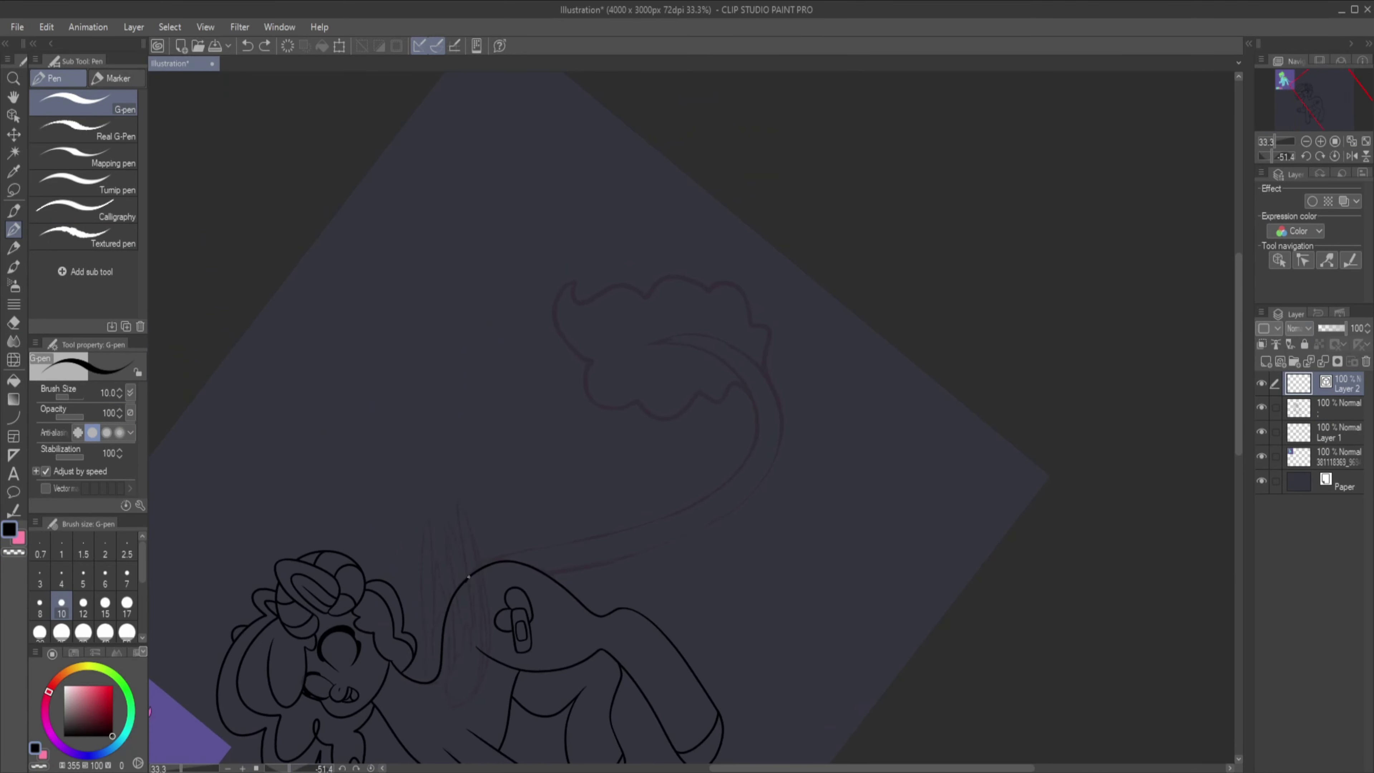
pyautogui.moveTo(727, 362); pyautogui.dragTo(727, 363)
pyautogui.moveTo(728, 363)
pyautogui.mouseDown()
pyautogui.moveTo(684, 337)
pyautogui.moveTo(668, 243)
pyautogui.mouseUp()
pyautogui.moveTo(710, 496); pyautogui.dragTo(227, 768)
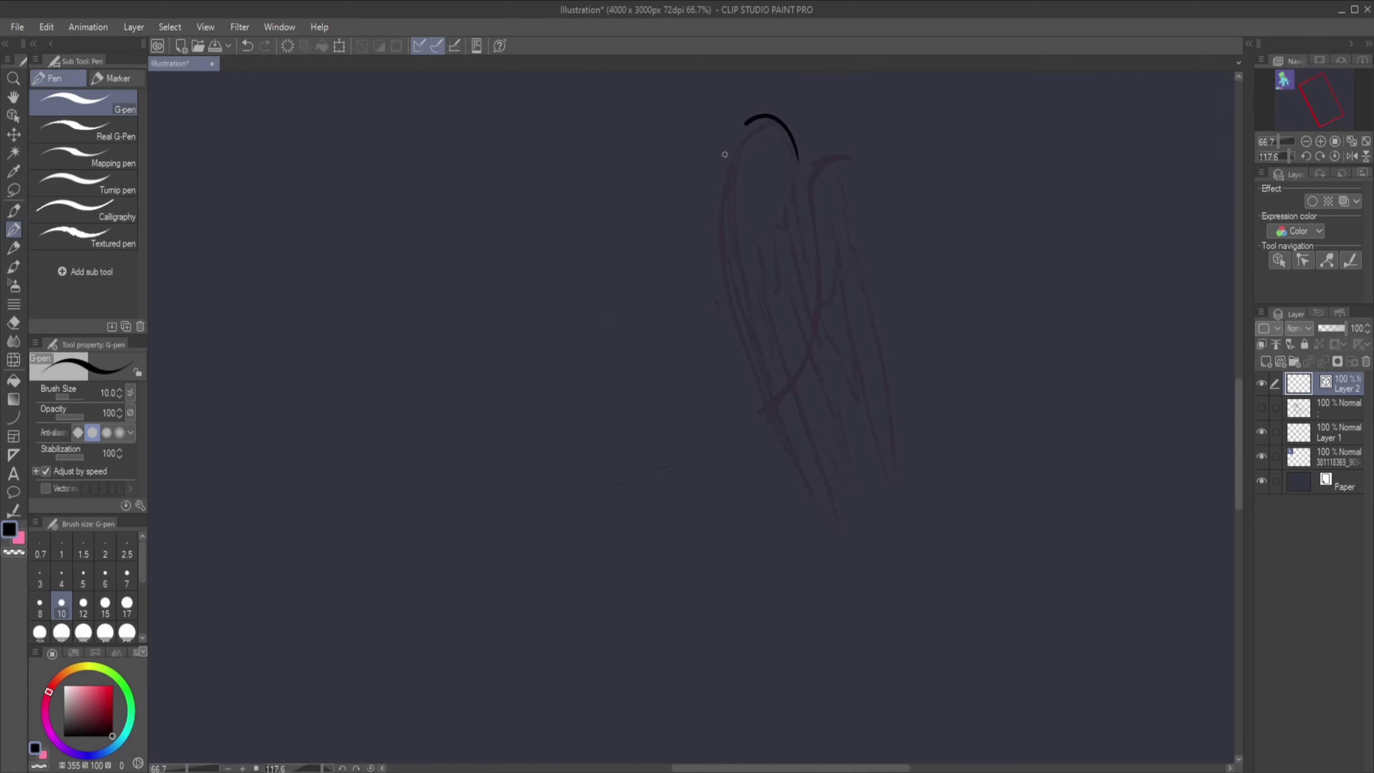
pyautogui.moveTo(724, 155); pyautogui.dragTo(785, 329)
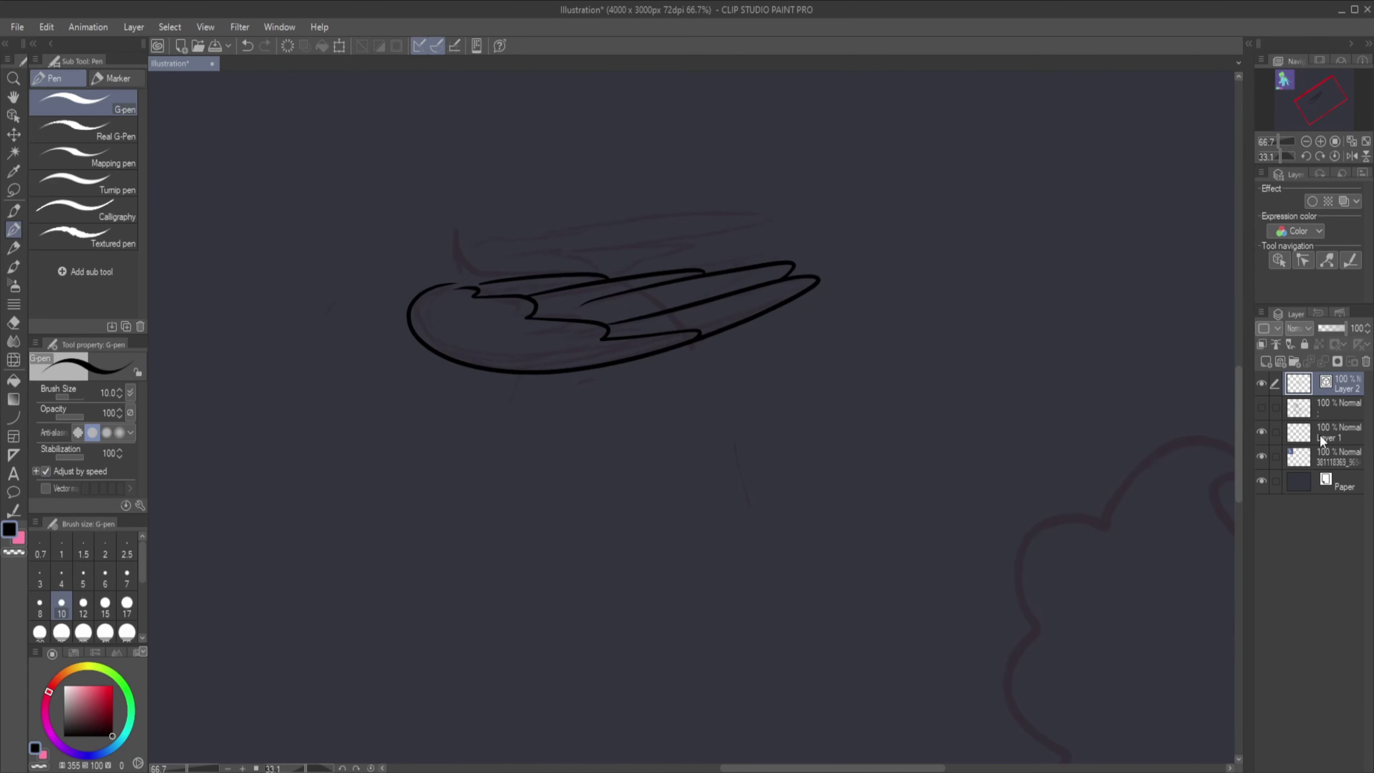
# Show the lineart, add a short stroke by the tail, then paint teal over the head on a new layer.
pyautogui.click(1262, 407)
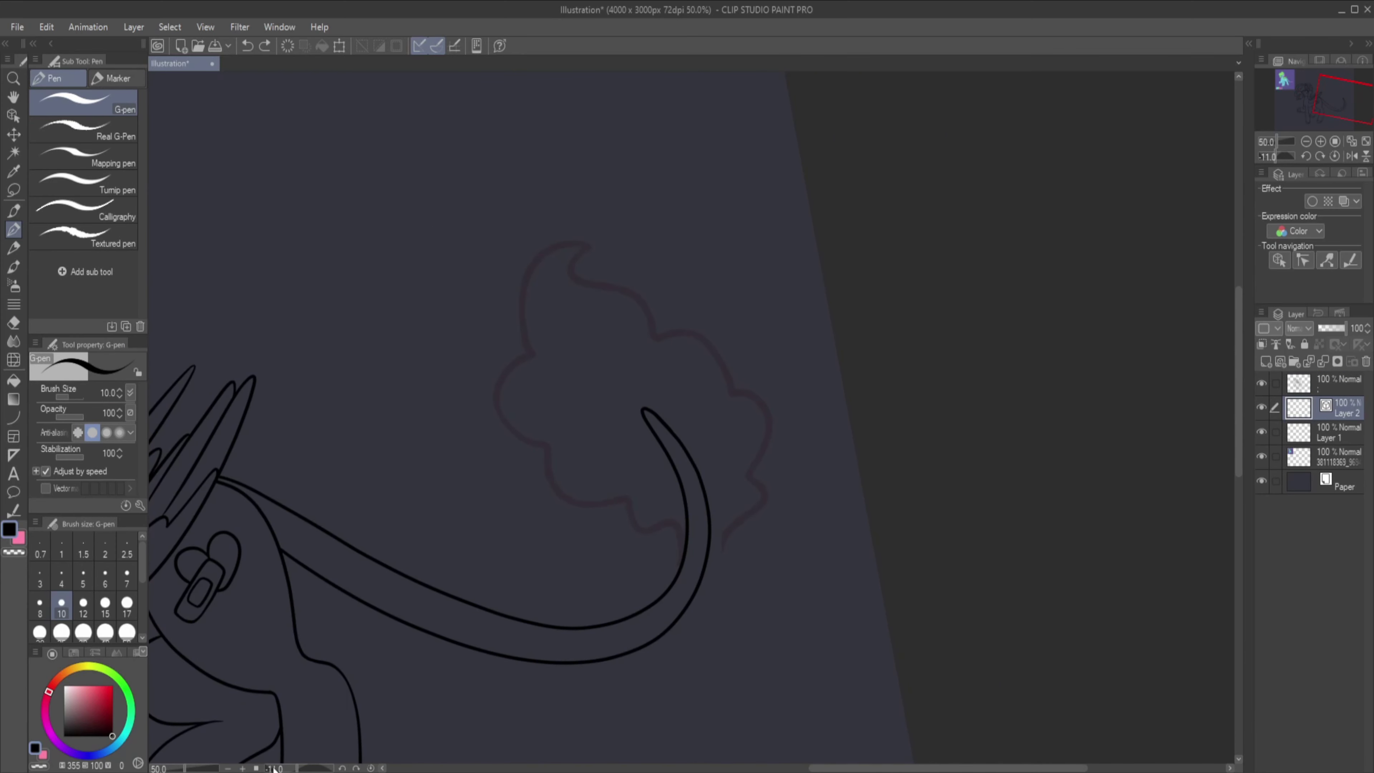
pyautogui.moveTo(297, 769); pyautogui.dragTo(330, 768)
pyautogui.moveTo(684, 280); pyautogui.dragTo(641, 315)
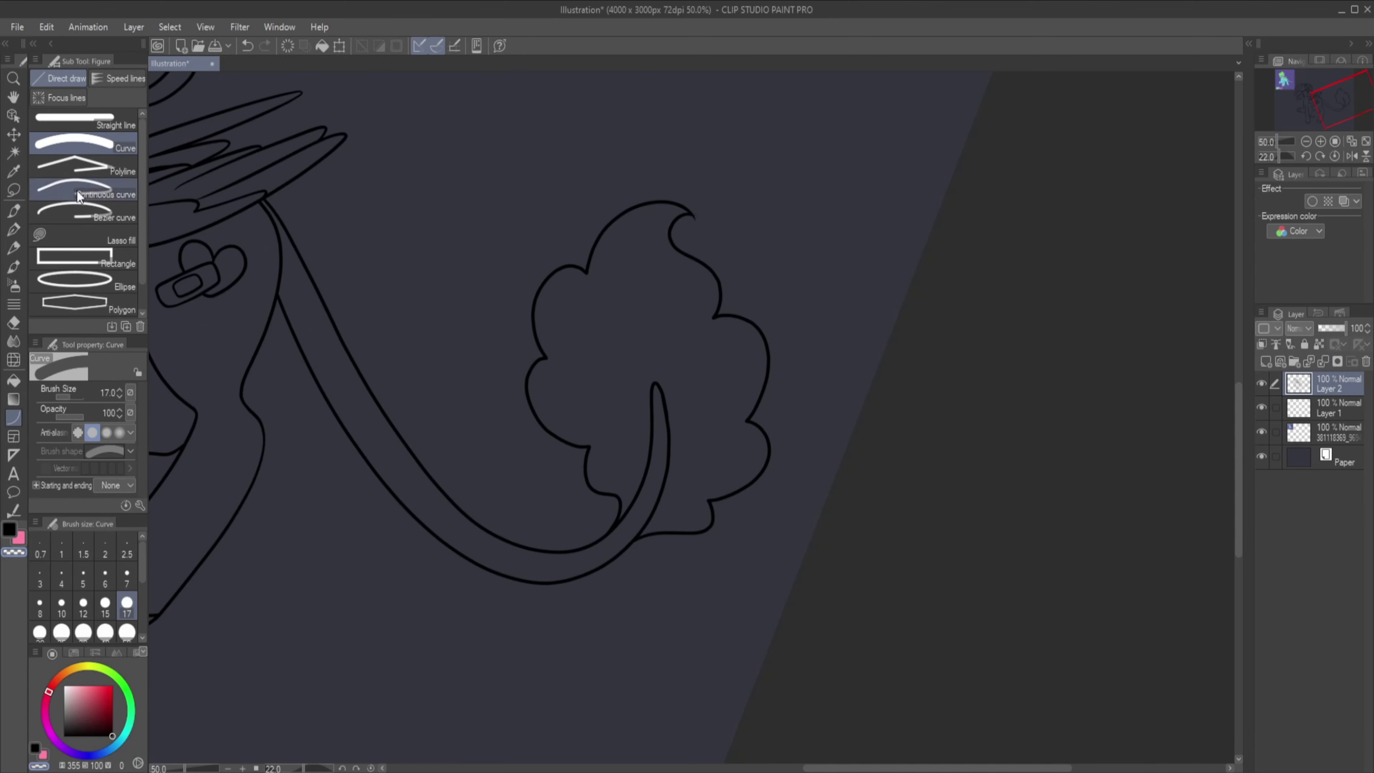
pyautogui.press('p')
pyautogui.hotkey('ctrl', 'shift', 'n')
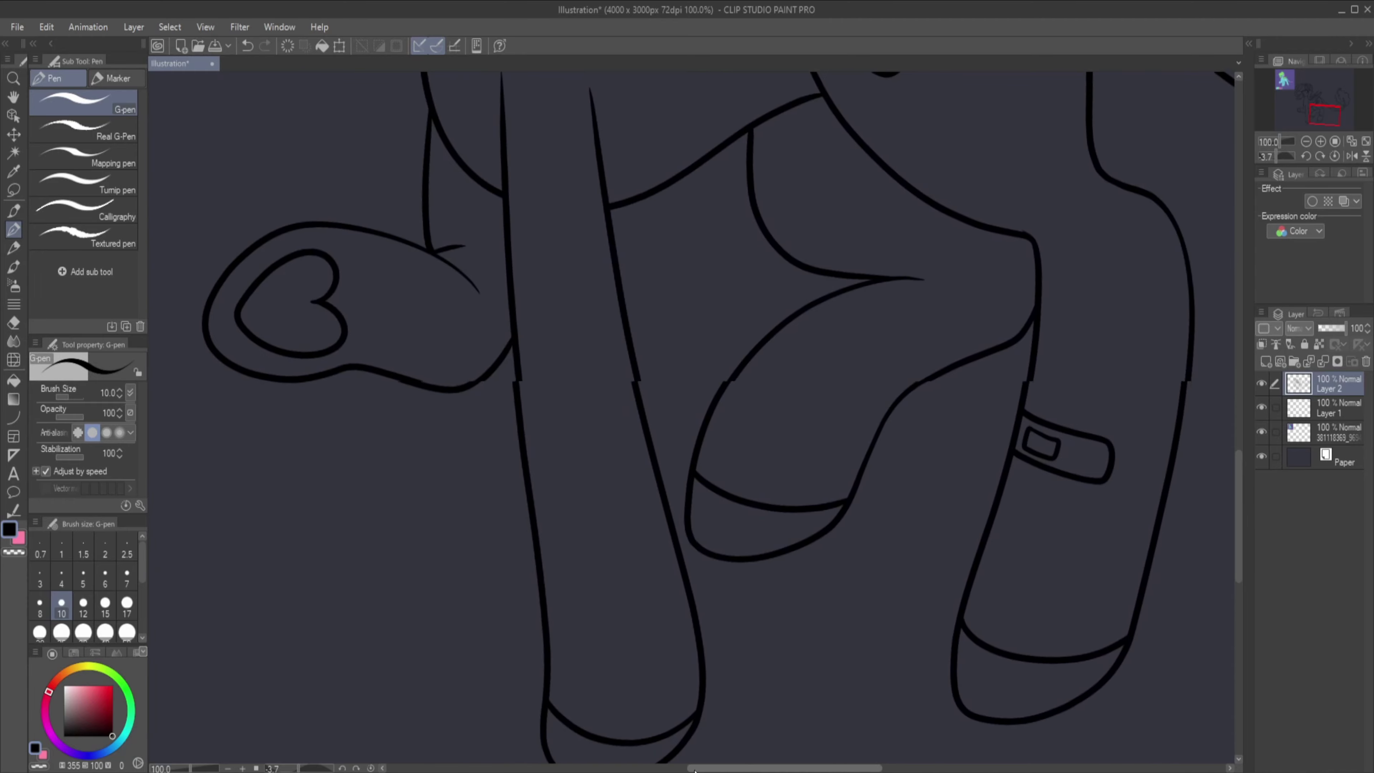
pyautogui.moveTo(443, 229); pyautogui.dragTo(390, 328)
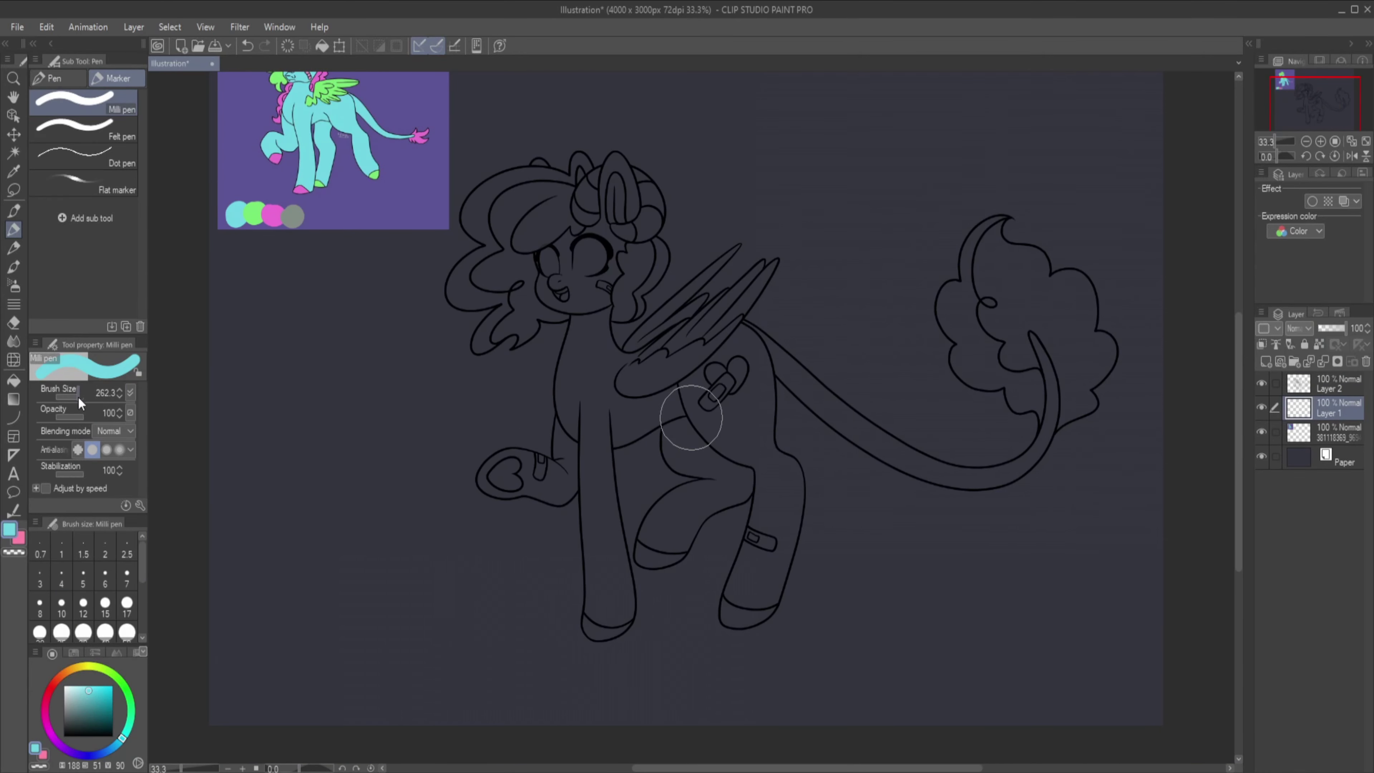
pyautogui.moveTo(541, 141)
pyautogui.mouseDown()
pyautogui.moveTo(676, 352)
pyautogui.moveTo(492, 577)
pyautogui.mouseUp()
# Fill the whole canvas teal and erase the teal outside the pony's outline.
pyautogui.hotkey('ctrl', 'a')
pyautogui.hotkey('alt', 'BackSpace')
pyautogui.hotkey('ctrl', 'd')
pyautogui.press('e')
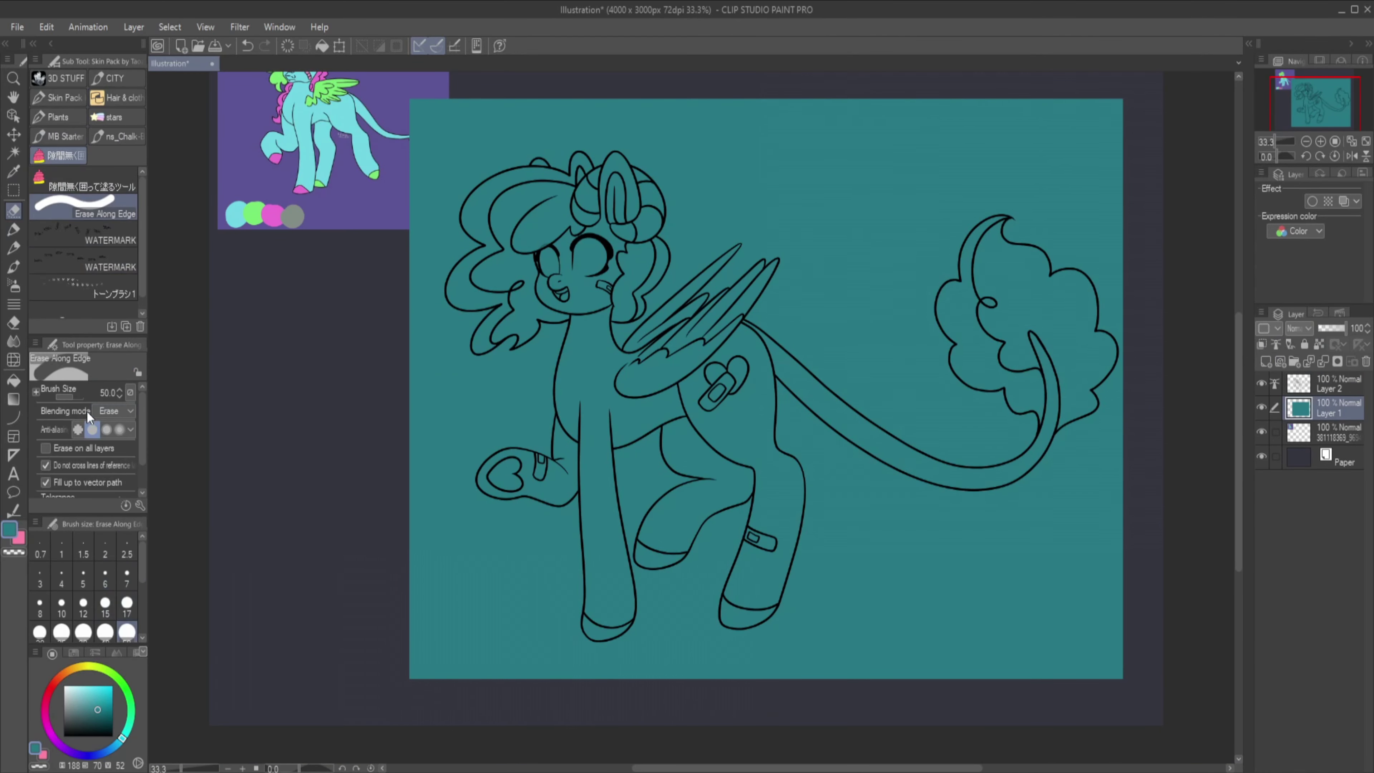
pyautogui.moveTo(546, 325)
pyautogui.mouseDown()
pyautogui.moveTo(509, 504)
pyautogui.moveTo(719, 639)
pyautogui.moveTo(865, 476)
pyautogui.moveTo(433, 216)
pyautogui.moveTo(677, 275)
pyautogui.moveTo(465, 157)
pyautogui.moveTo(515, 561)
pyautogui.moveTo(829, 541)
pyautogui.moveTo(588, 609)
pyautogui.moveTo(1105, 251)
pyautogui.moveTo(931, 379)
pyautogui.moveTo(942, 414)
pyautogui.moveTo(709, 289)
pyautogui.moveTo(1028, 466)
pyautogui.moveTo(1113, 307)
pyautogui.moveTo(865, 489)
pyautogui.mouseUp()
pyautogui.moveTo(851, 336)
pyautogui.mouseDown()
pyautogui.moveTo(923, 531)
pyautogui.moveTo(1150, 552)
pyautogui.mouseUp()
# On the colour layer, repaint the body in light cyan.
pyautogui.press('p')
pyautogui.scroll(3, 703, 379)
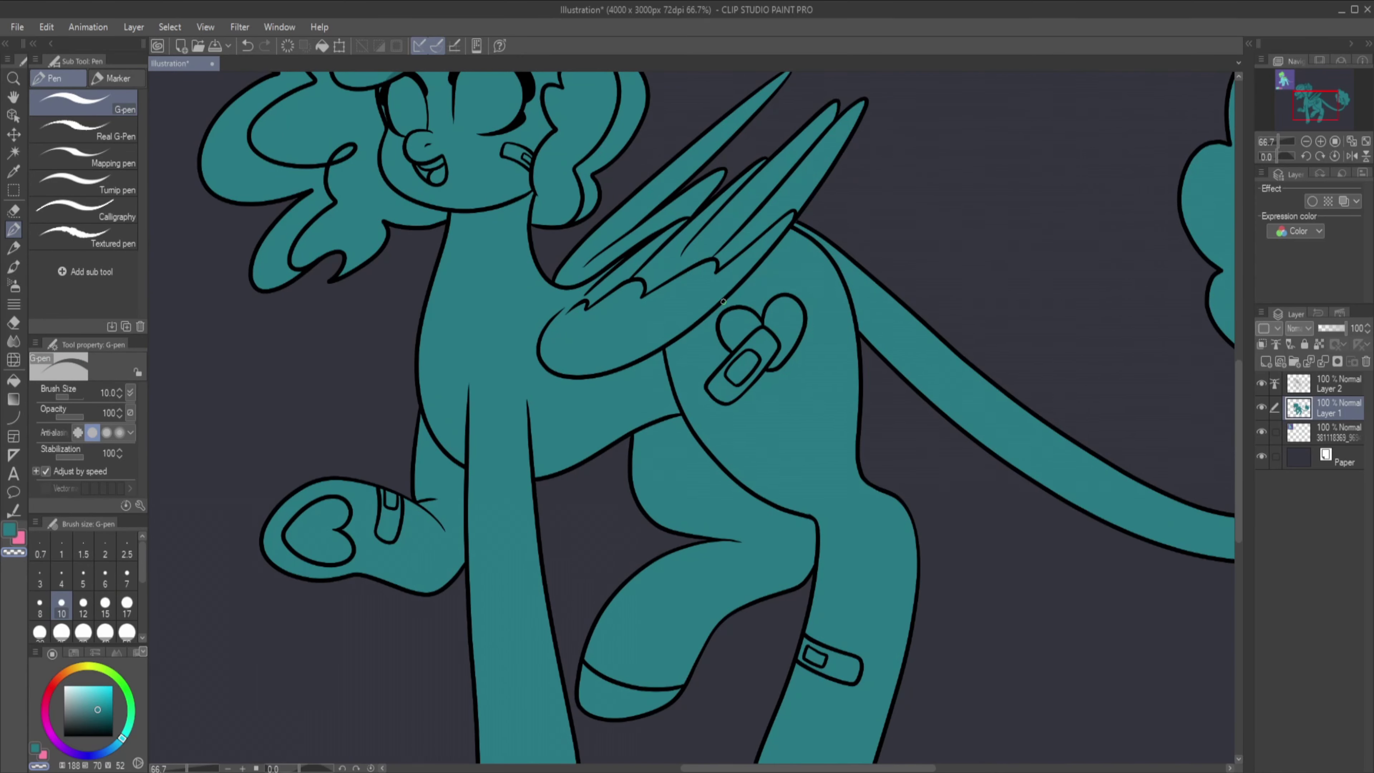
pyautogui.scroll(-4, 703, 379)
pyautogui.click(1336, 383)
pyautogui.click(1336, 408)
pyautogui.scroll(2, 703, 379)
pyautogui.moveTo(541, 243)
pyautogui.mouseDown()
pyautogui.moveTo(506, 283)
pyautogui.moveTo(402, 307)
pyautogui.moveTo(390, 324)
pyautogui.mouseUp()
# Paint the mane, tail tuft, forelock, ears and curls pink from the reference swatch.
pyautogui.press('i')
pyautogui.click(234, 266)
pyautogui.press('p')
pyautogui.moveTo(487, 238)
pyautogui.mouseDown()
pyautogui.moveTo(443, 281)
pyautogui.moveTo(432, 400)
pyautogui.moveTo(471, 346)
pyautogui.mouseUp()
pyautogui.moveTo(920, 303)
pyautogui.mouseDown()
pyautogui.moveTo(952, 444)
pyautogui.moveTo(982, 331)
pyautogui.mouseUp()
pyautogui.moveTo(487, 260); pyautogui.dragTo(611, 334)
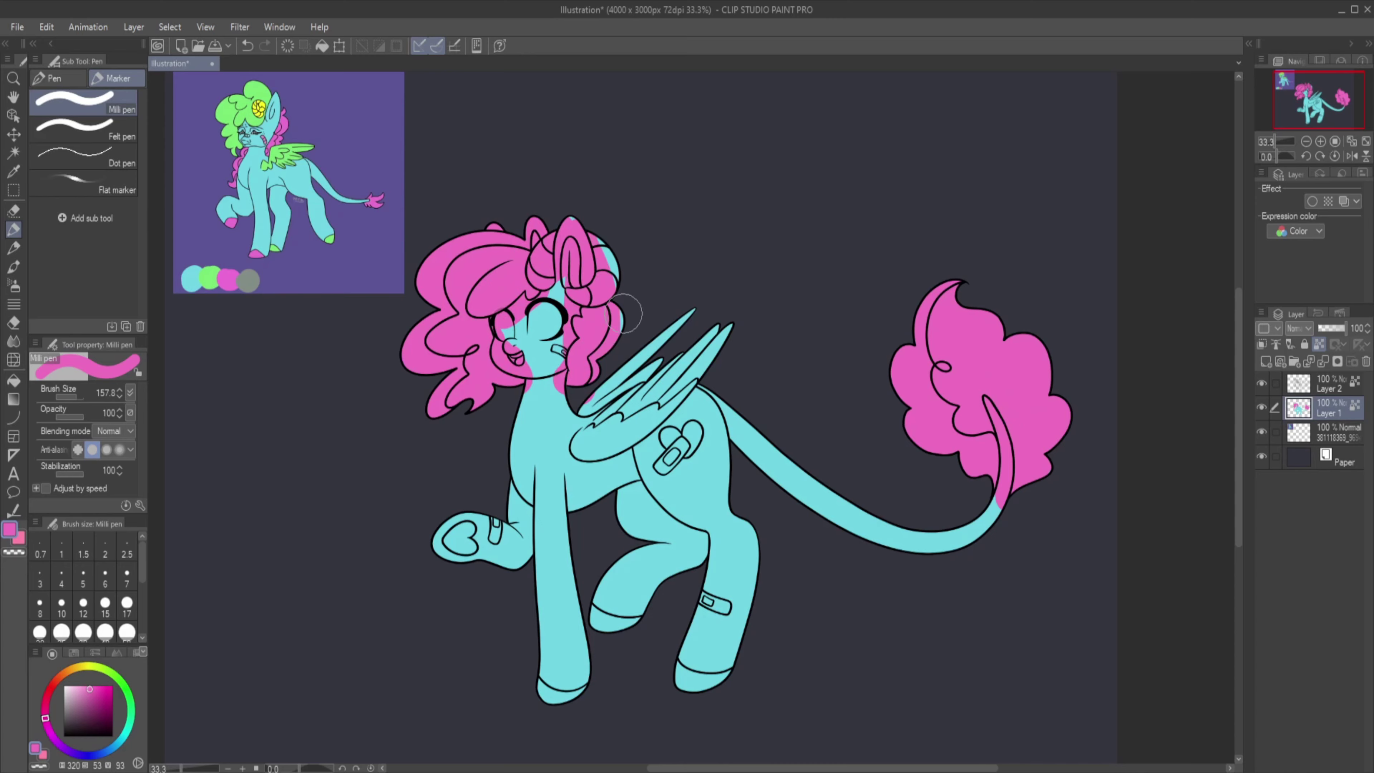
# Repaint the top of the head, cheek and muzzle cyan with a size 50 brush.
pyautogui.keyDown('alt'); pyautogui.click(541, 423); pyautogui.keyUp('alt')
pyautogui.scroll(1, 692, 428)
pyautogui.click(126, 631)
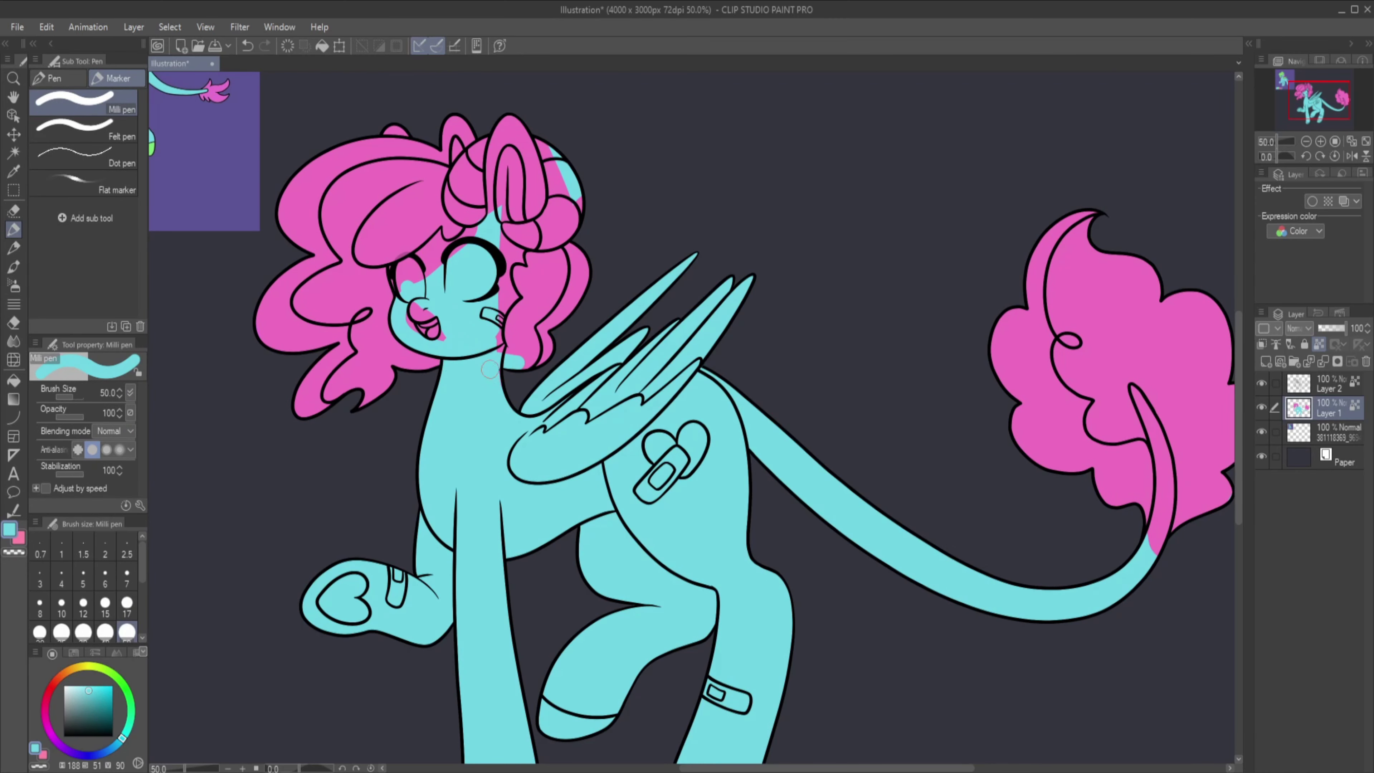
pyautogui.moveTo(503, 259)
pyautogui.mouseDown()
pyautogui.moveTo(493, 141)
pyautogui.moveTo(476, 225)
pyautogui.moveTo(543, 228)
pyautogui.mouseUp()
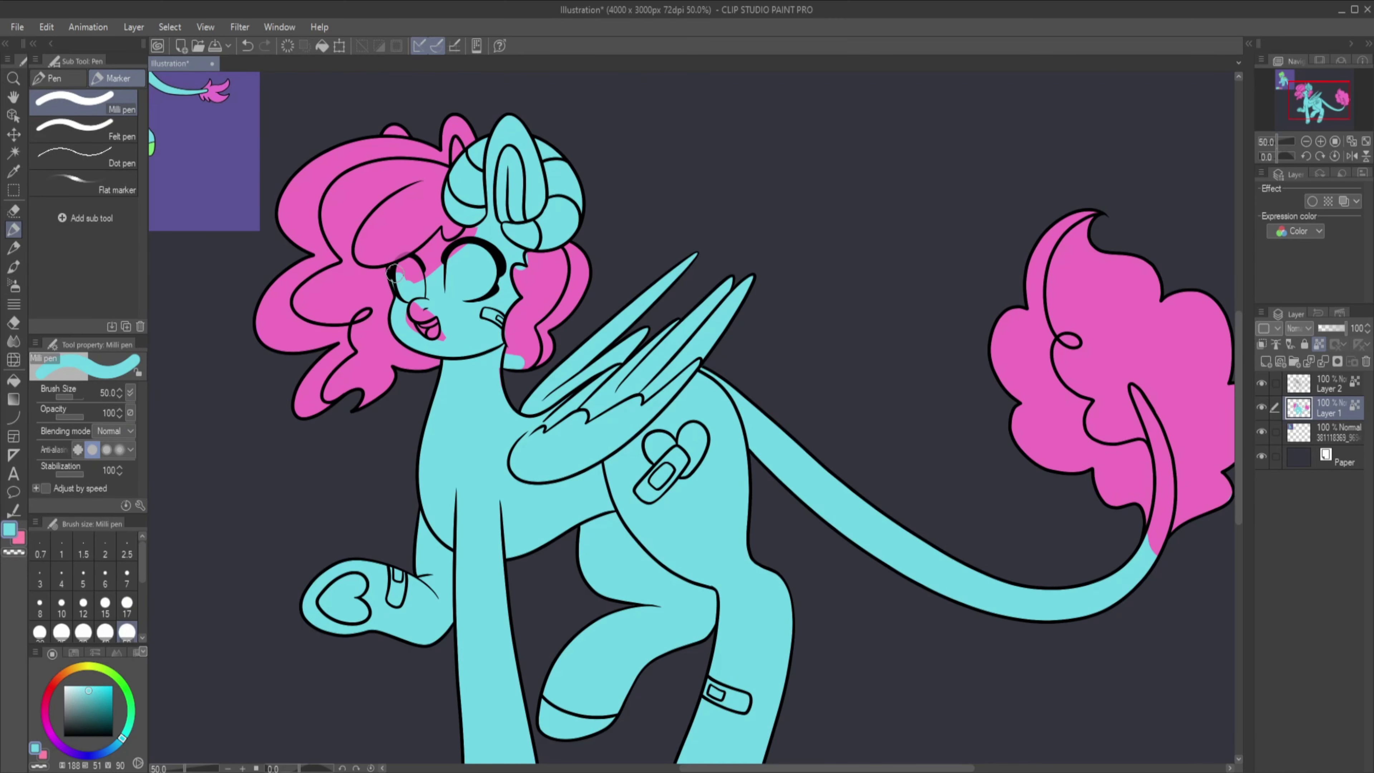
pyautogui.moveTo(398, 268)
pyautogui.mouseDown()
pyautogui.moveTo(453, 246)
pyautogui.moveTo(423, 310)
pyautogui.moveTo(400, 127)
pyautogui.mouseUp()
# Paint the horn orange at brush size 30 and sample the lighter horn orange.
pyautogui.keyDown('alt'); pyautogui.click(516, 340); pyautogui.keyUp('alt')
pyautogui.press('[')
pyautogui.press('[')
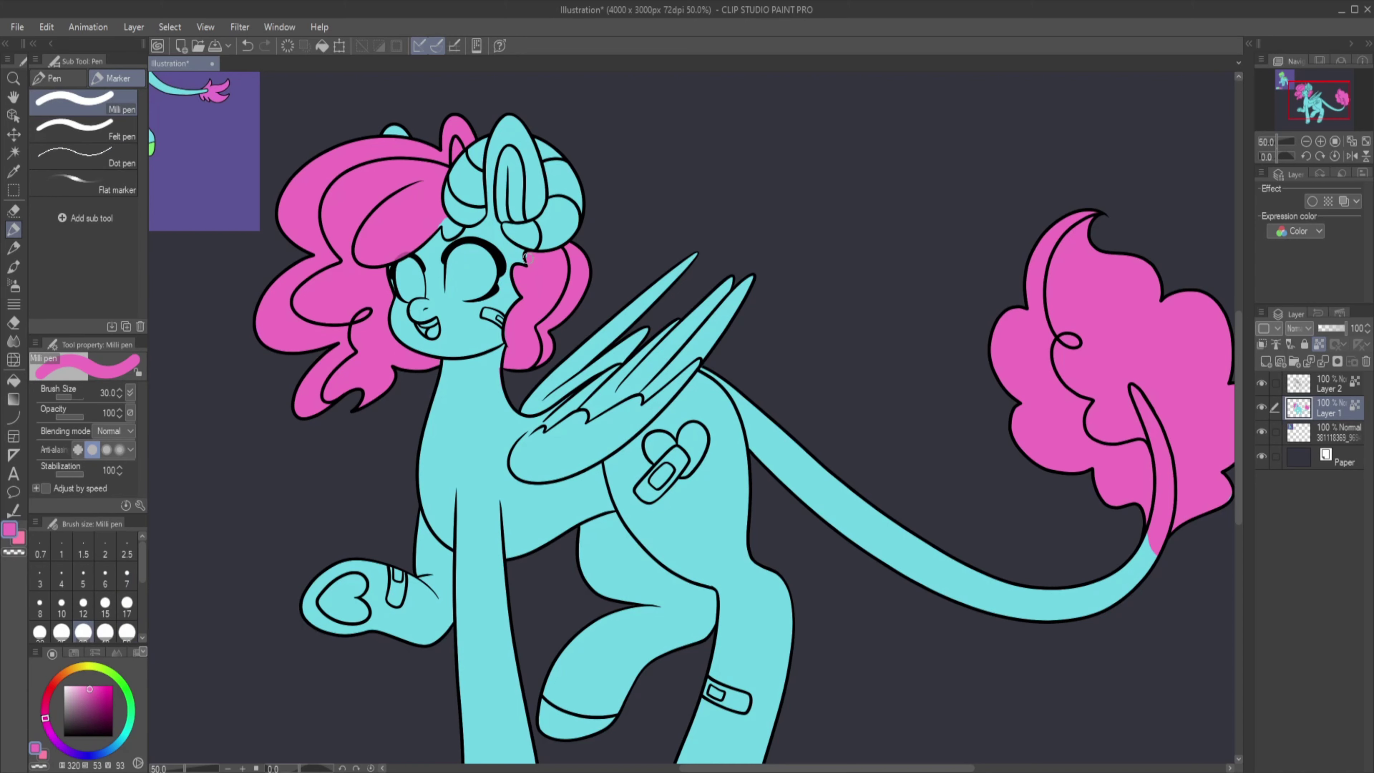
pyautogui.click(64, 672)
pyautogui.moveTo(476, 163)
pyautogui.mouseDown()
pyautogui.moveTo(615, 289)
pyautogui.moveTo(621, 266)
pyautogui.mouseUp()
pyautogui.keyDown('alt'); pyautogui.click(610, 340); pyautogui.keyUp('alt')
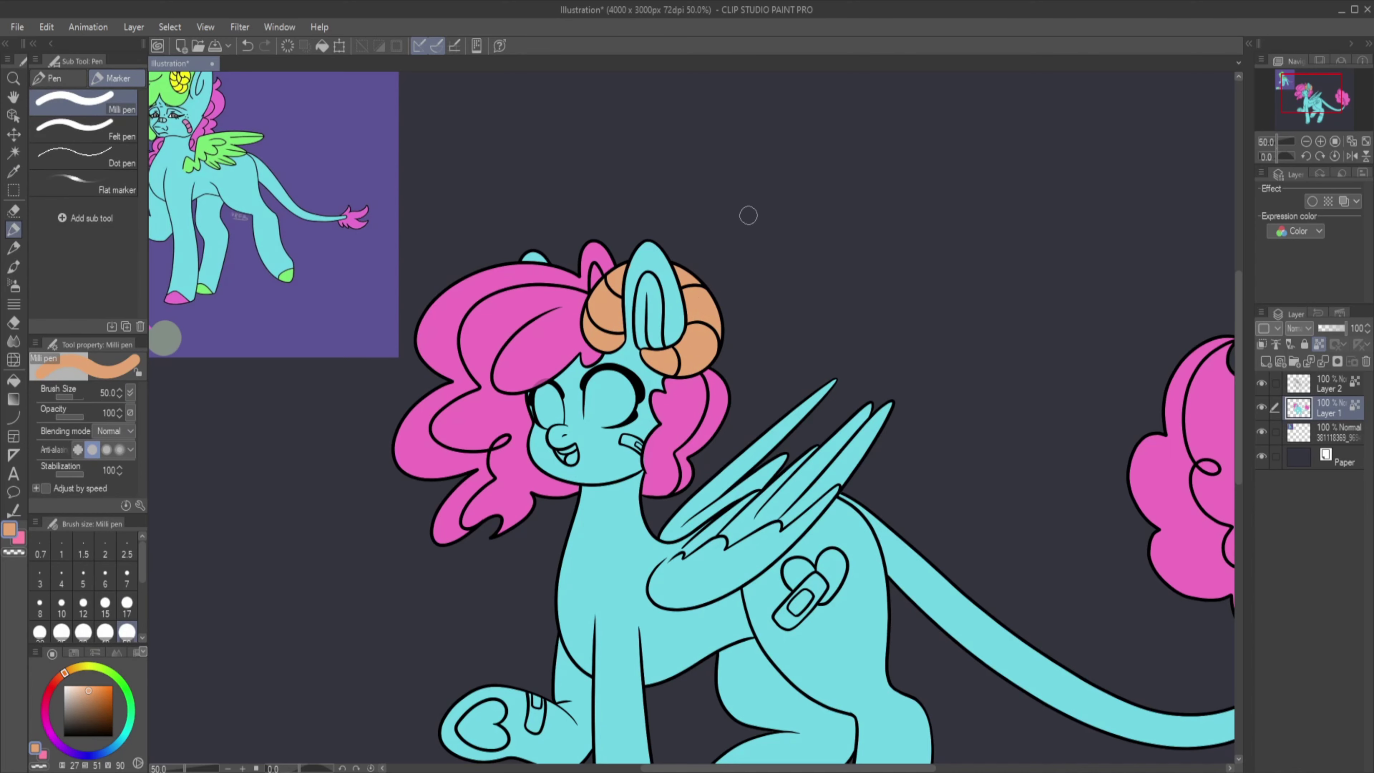
# Set pale blue as the eye colour and select the hoof area.
pyautogui.hotkey('ctrl', 'alt', '0')
pyautogui.click(107, 750)
pyautogui.click(74, 686)
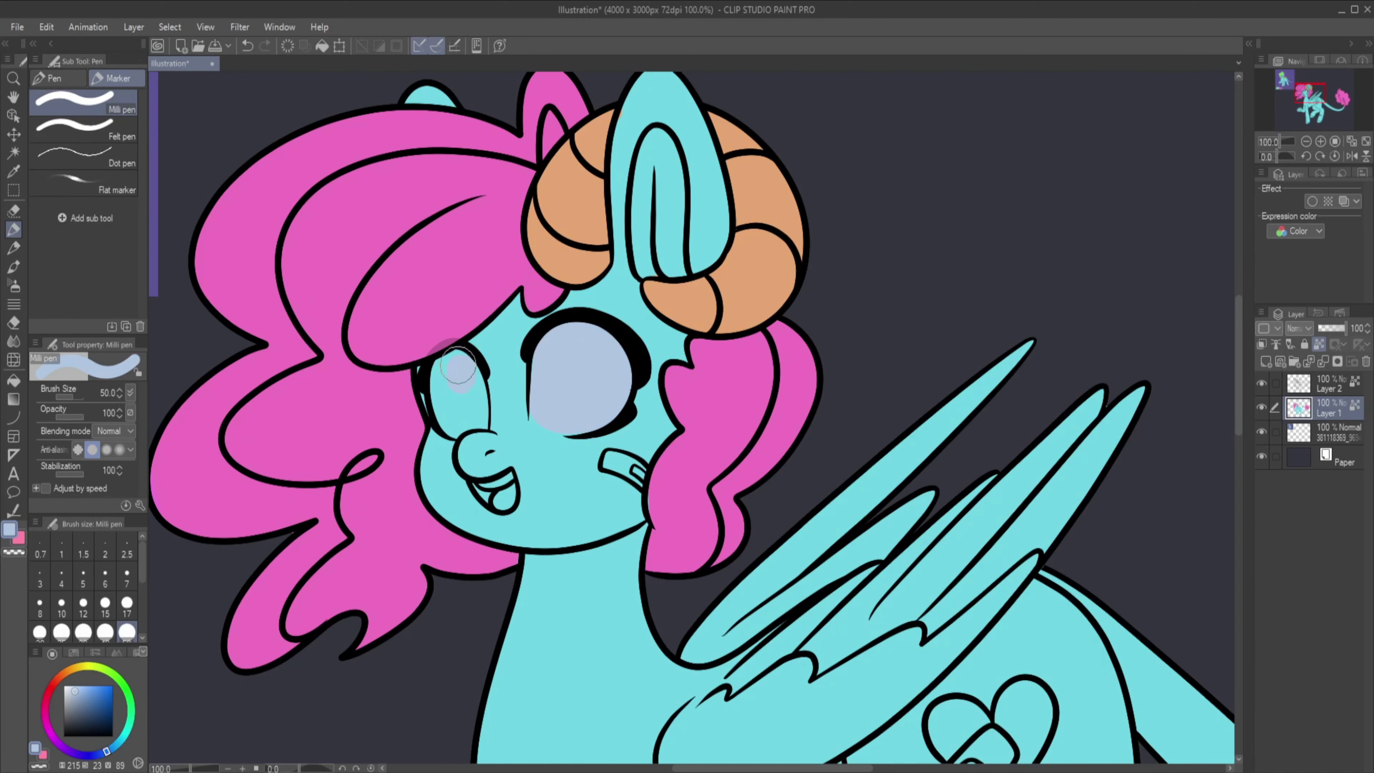
pyautogui.hotkey('ctrl', '-')
pyautogui.press('w')
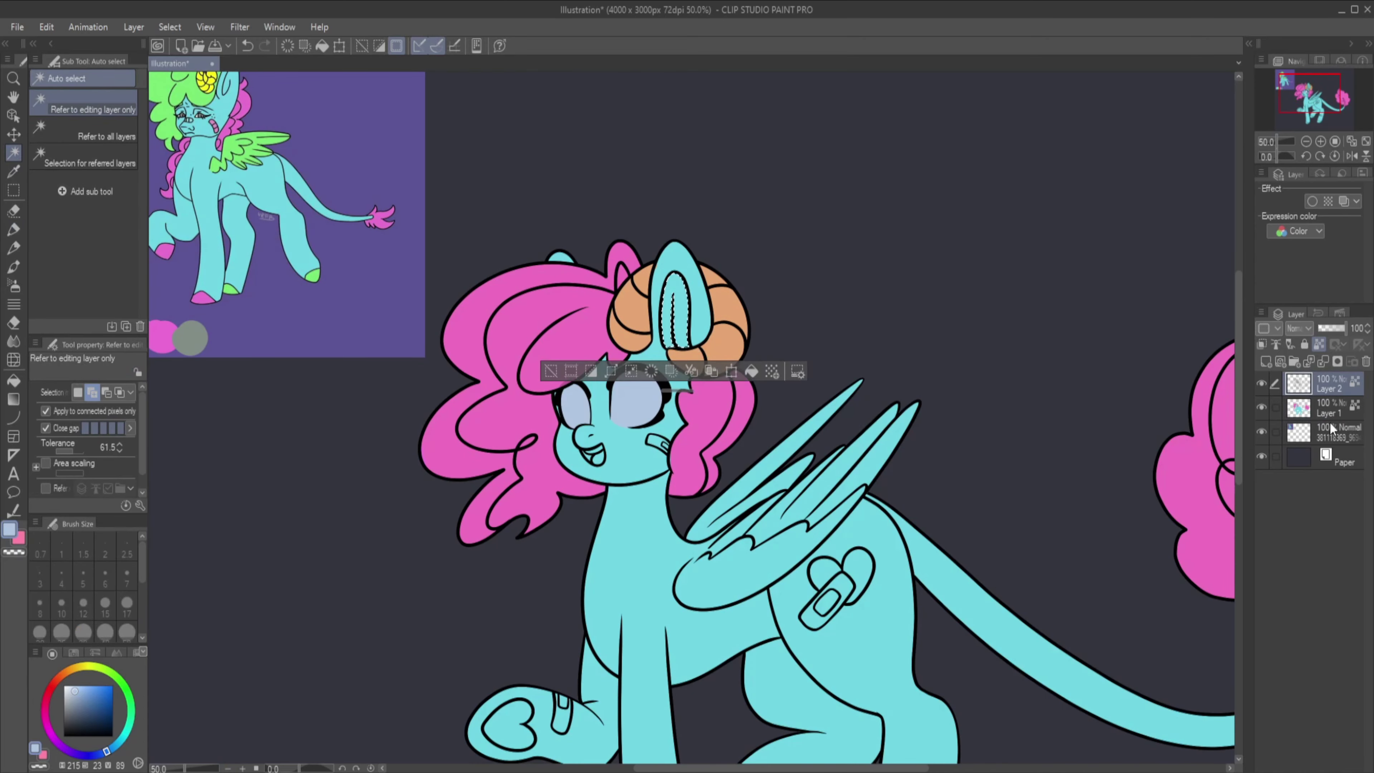
pyautogui.click(511, 722)
pyautogui.hotkey('ctrl', '-')
# Fill the flank heart pink and the back hooves dark teal.
pyautogui.click(678, 411)
pyautogui.click(751, 456)
pyautogui.click(600, 614)
pyautogui.press('p')
pyautogui.click(97, 702)
pyautogui.hotkey('alt', 'BackSpace')
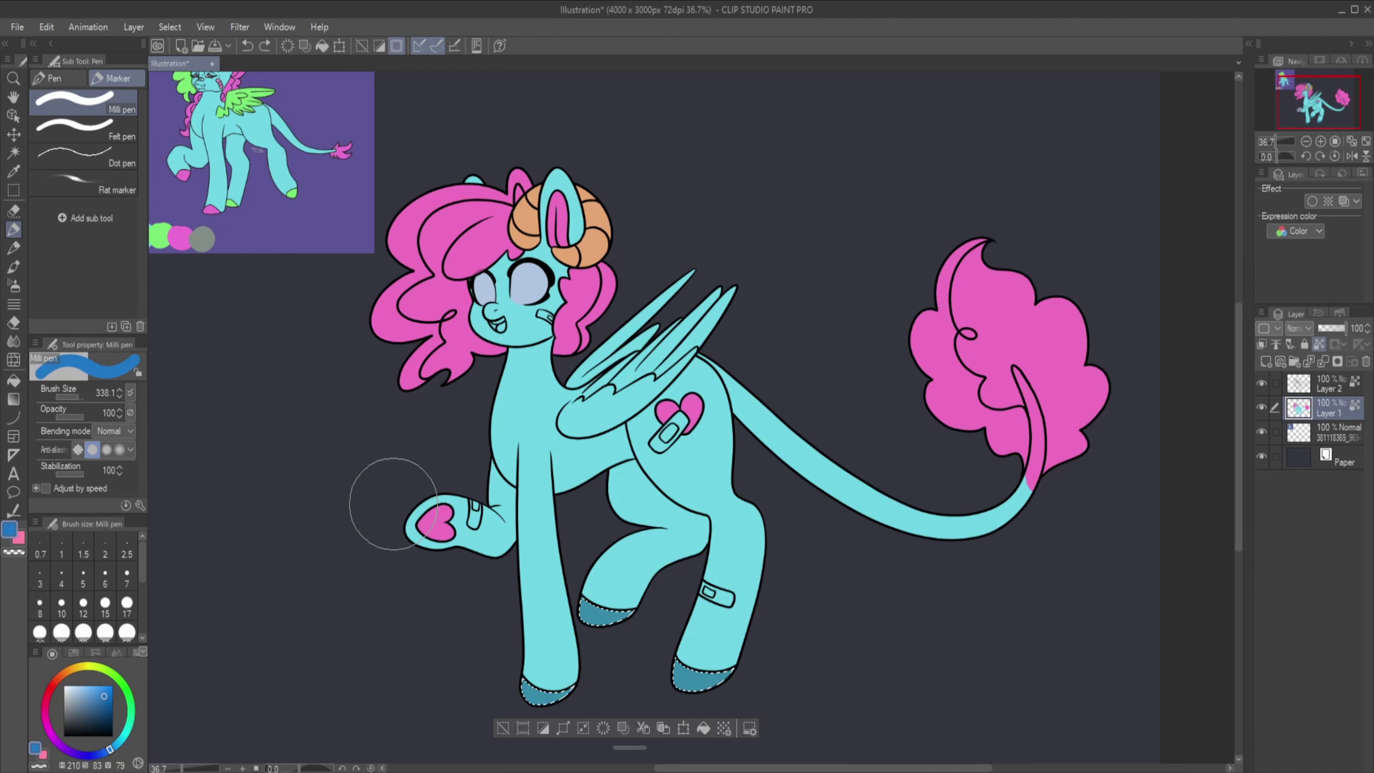
# Paint light stripes on three hooves with a size 15 brush.
pyautogui.press('p')
pyautogui.hotkey('ctrl', '+')
# Paint light cyan highlights and stripes along the wing, then set brush size 17.
pyautogui.hotkey('ctrl', '+')
pyautogui.click(105, 605)
pyautogui.moveTo(385, 524); pyautogui.dragTo(405, 554)
pyautogui.moveTo(489, 368); pyautogui.dragTo(541, 391)
pyautogui.moveTo(661, 480); pyautogui.dragTo(706, 538)
pyautogui.hotkey('ctrl', 'd')
pyautogui.hotkey('ctrl', '-')
pyautogui.hotkey('ctrl', '-')
pyautogui.hotkey('ctrl', '-')
pyautogui.hotkey('ctrl', '+')
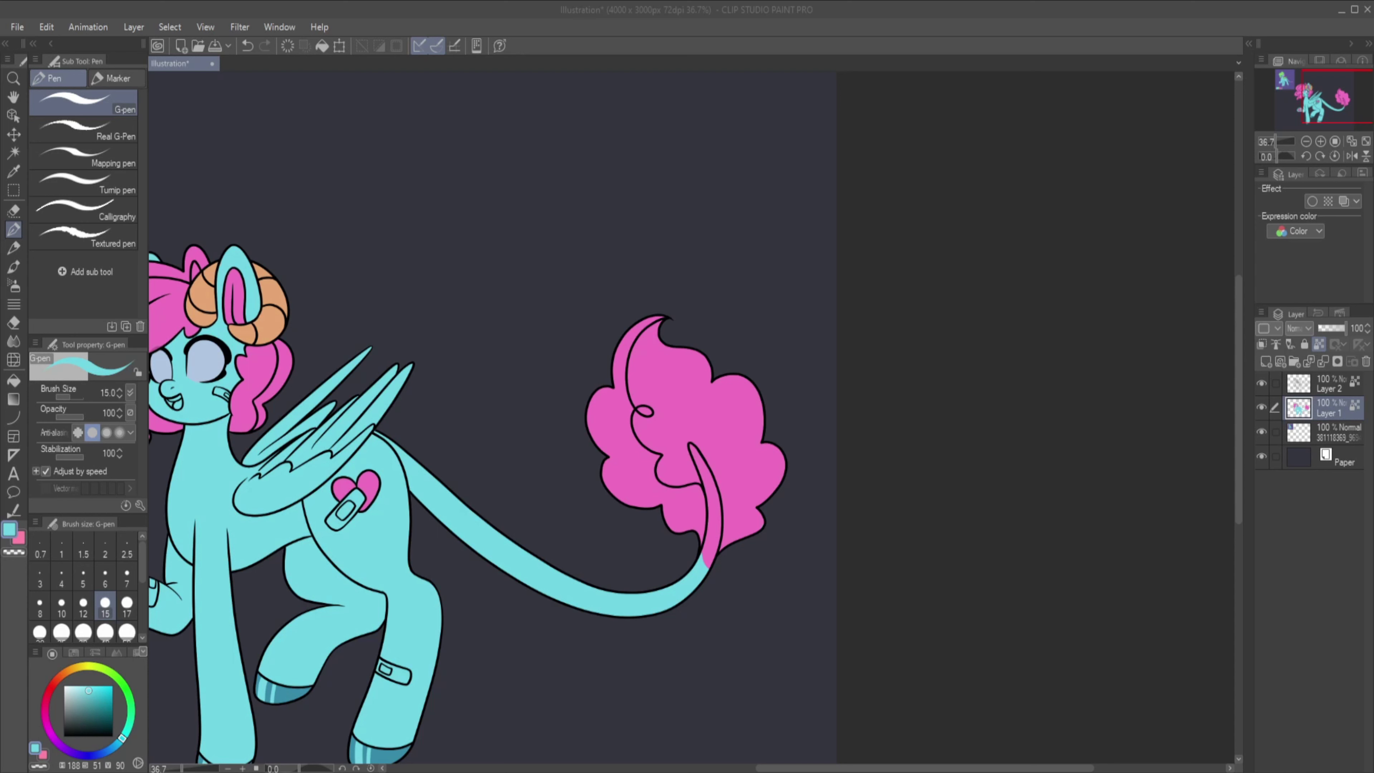
pyautogui.press('w')
pyautogui.hotkey('ctrl', '+')
pyautogui.hotkey('ctrl', '+')
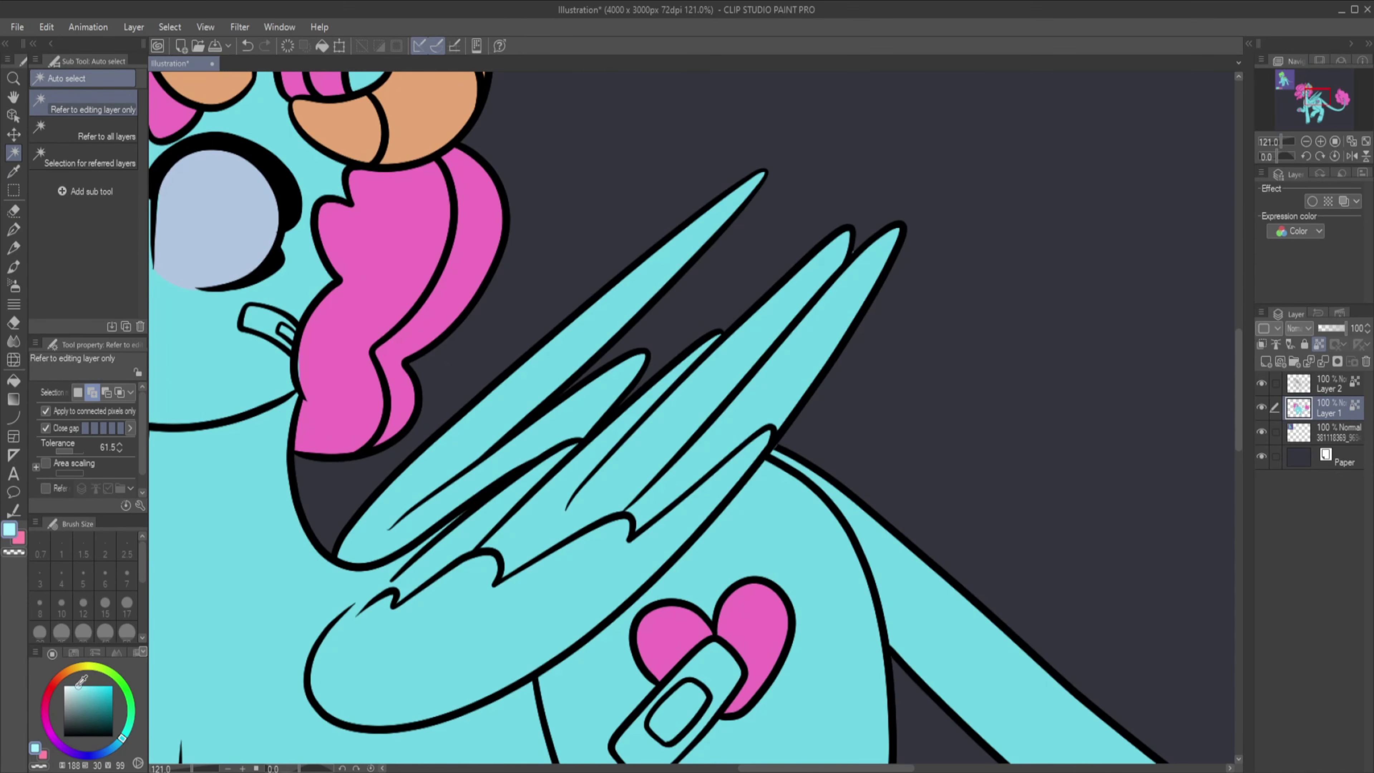
pyautogui.press('p')
pyautogui.moveTo(395, 590)
pyautogui.mouseDown()
pyautogui.moveTo(519, 498)
pyautogui.moveTo(839, 327)
pyautogui.moveTo(638, 487)
pyautogui.mouseUp()
pyautogui.moveTo(595, 536); pyautogui.dragTo(476, 585)
pyautogui.click(127, 603)
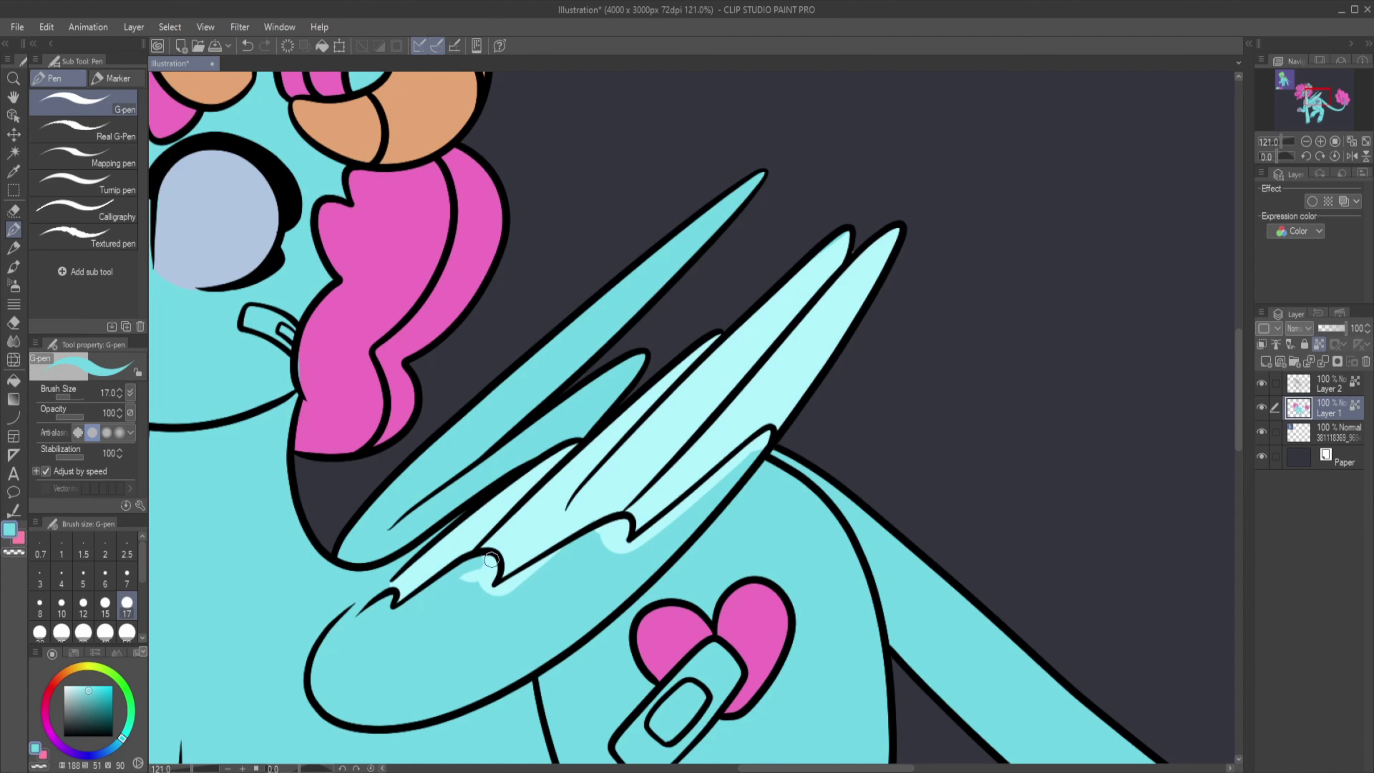
# Draw a black line inside the wing on a new vector layer.
pyautogui.keyDown('alt'); pyautogui.click(397, 598); pyautogui.keyUp('alt')
pyautogui.press('[')
pyautogui.press('[')
pyautogui.press('[')
pyautogui.hotkey('ctrl', 'shift', 'n')
pyautogui.moveTo(600, 295); pyautogui.dragTo(409, 473)
# Paint more light cyan on the wing on Layer 1 at brush size 17.
pyautogui.click(1331, 433)
pyautogui.keyDown('alt'); pyautogui.click(703, 378); pyautogui.keyUp('alt')
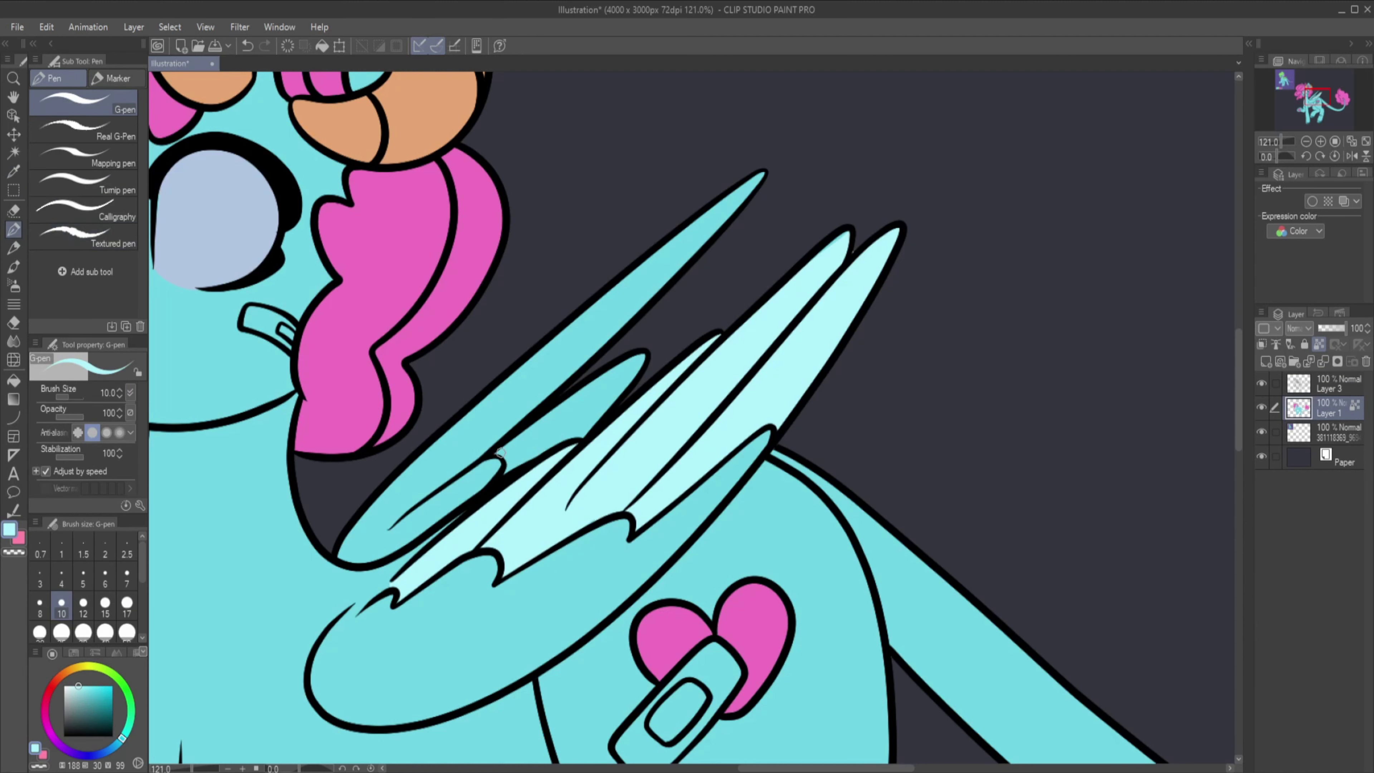
pyautogui.click(126, 602)
pyautogui.moveTo(623, 378); pyautogui.dragTo(560, 416)
# Paint the foreleg band-aid green with a size 25 brush.
pyautogui.scroll(-5, 649, 379)
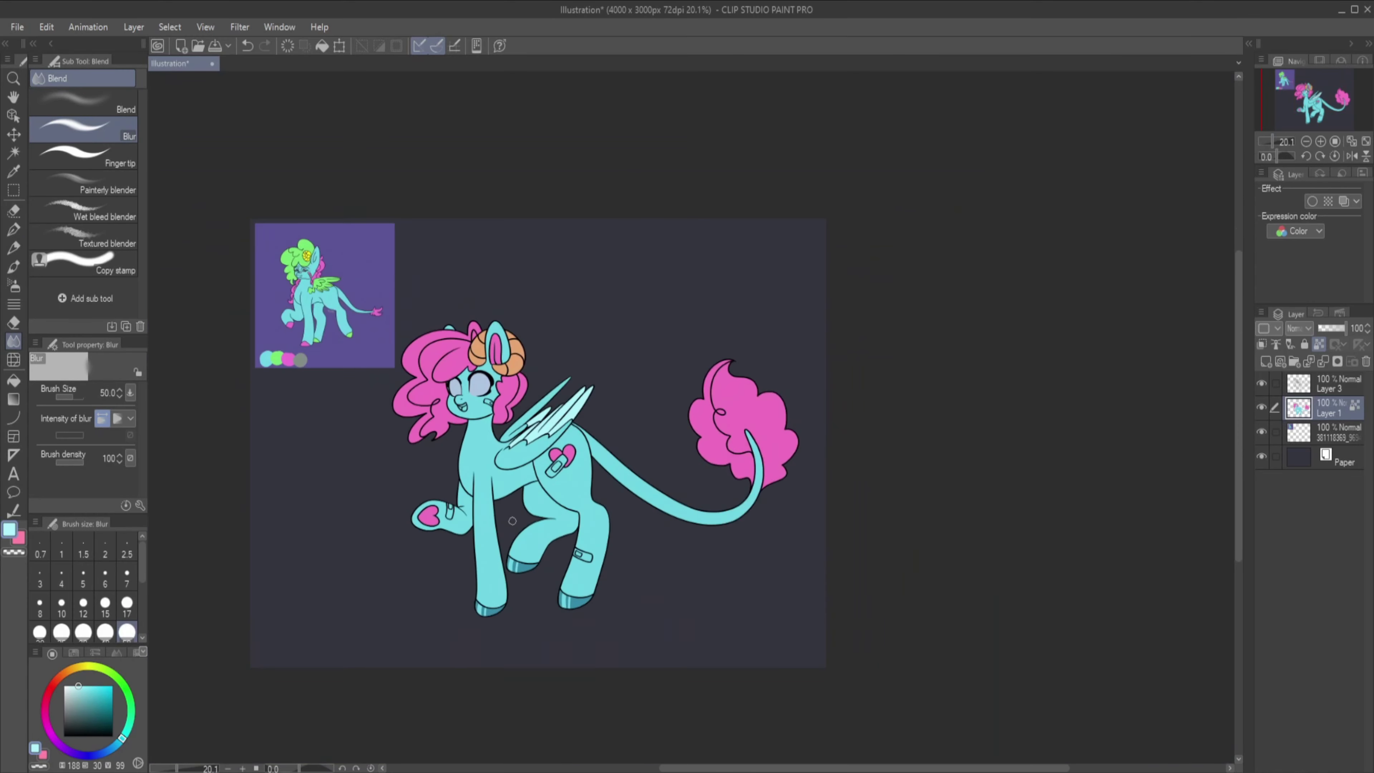
pyautogui.keyDown('alt'); pyautogui.click(245, 184); pyautogui.keyUp('alt')
pyautogui.scroll(3, 595, 379)
pyautogui.click(62, 632)
pyautogui.moveTo(406, 456); pyautogui.dragTo(400, 492)
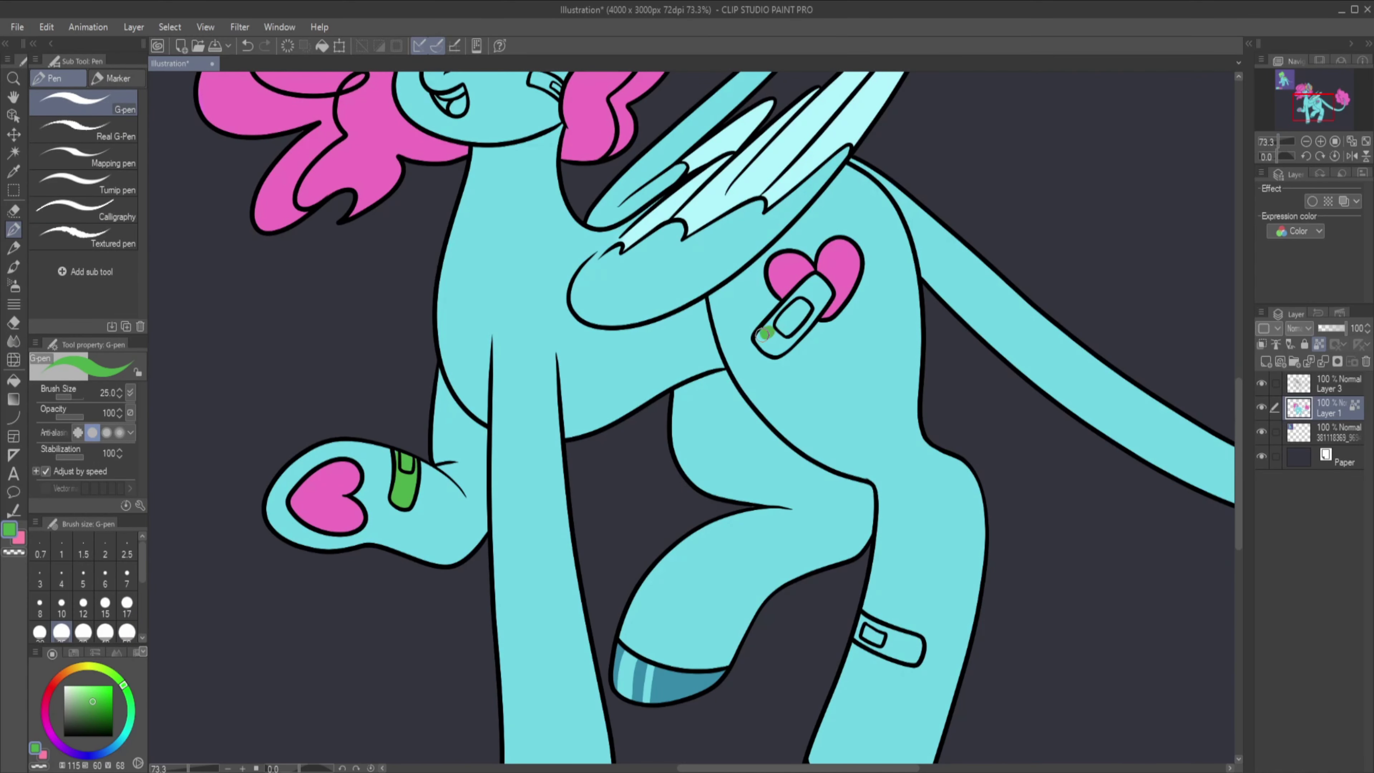
# Sample face colours from the canvas, then paint the teeth white and the mouth interior pink.
pyautogui.scroll(3, 640, 474)
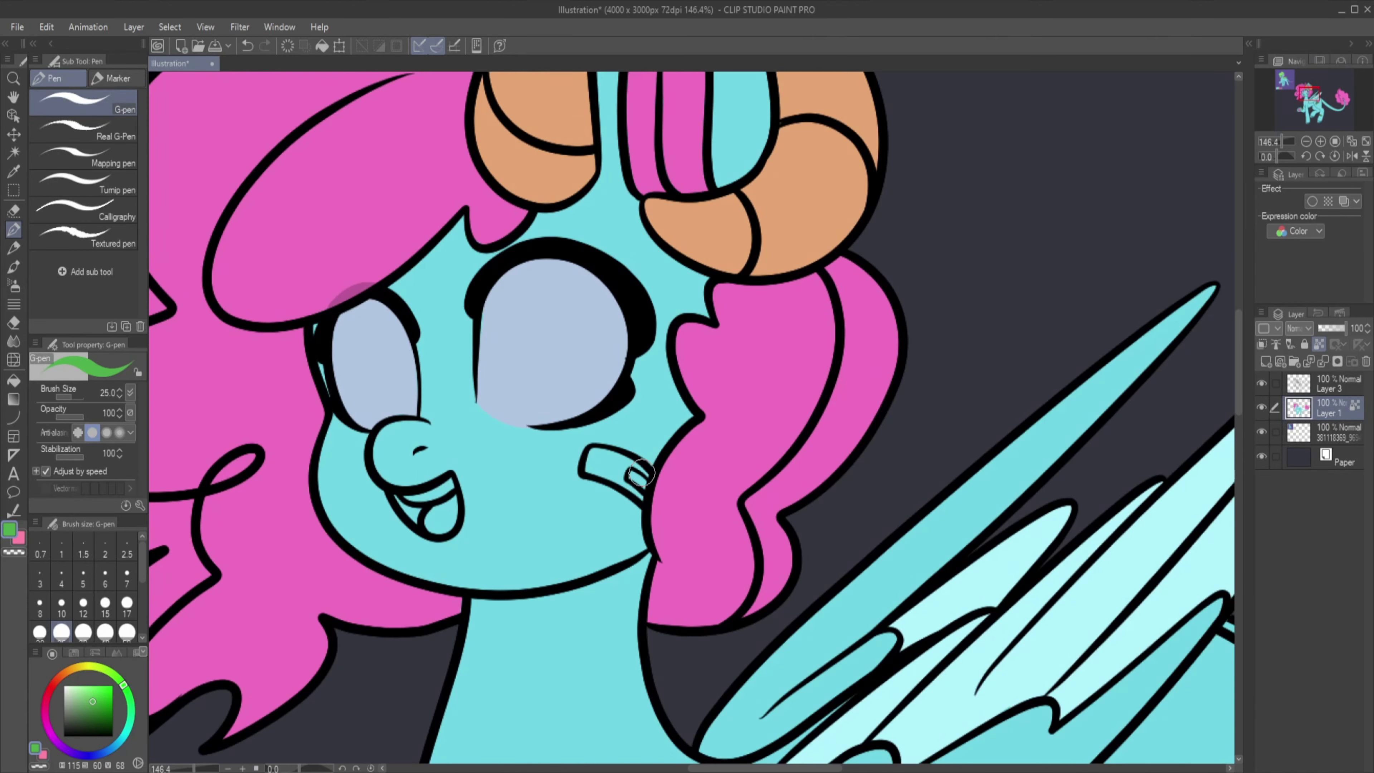
pyautogui.keyDown('alt'); pyautogui.click(490, 401); pyautogui.keyUp('alt')
pyautogui.press('b')
pyautogui.press('b')
pyautogui.press('b')
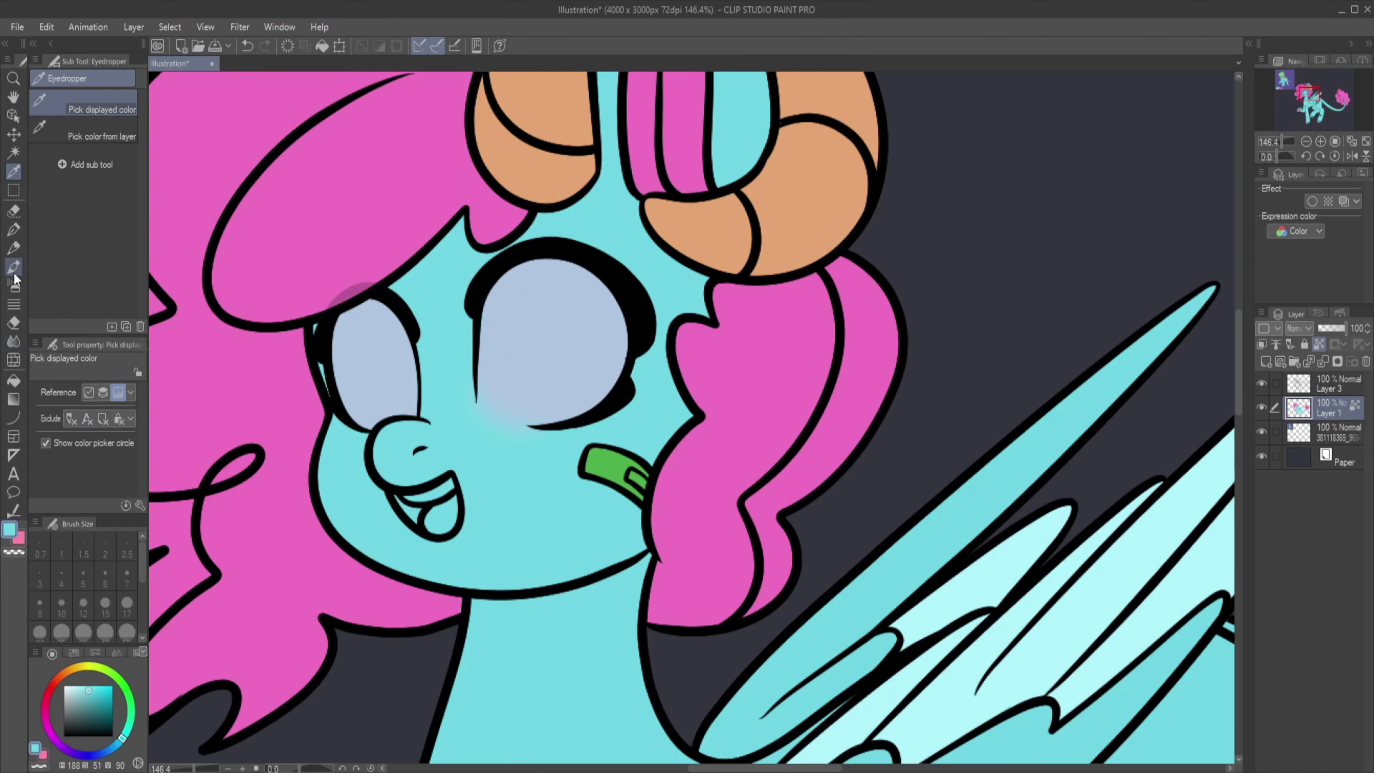
pyautogui.keyDown('alt'); pyautogui.click(527, 422); pyautogui.keyUp('alt')
pyautogui.press('p')
pyautogui.moveTo(406, 495)
pyautogui.mouseDown()
pyautogui.moveTo(449, 480)
pyautogui.moveTo(417, 519)
pyautogui.mouseUp()
pyautogui.click(47, 704)
# Select the tail tuft's left lobe and fill it a lighter pink.
pyautogui.hotkey('ctrl', '0')
pyautogui.press('w')
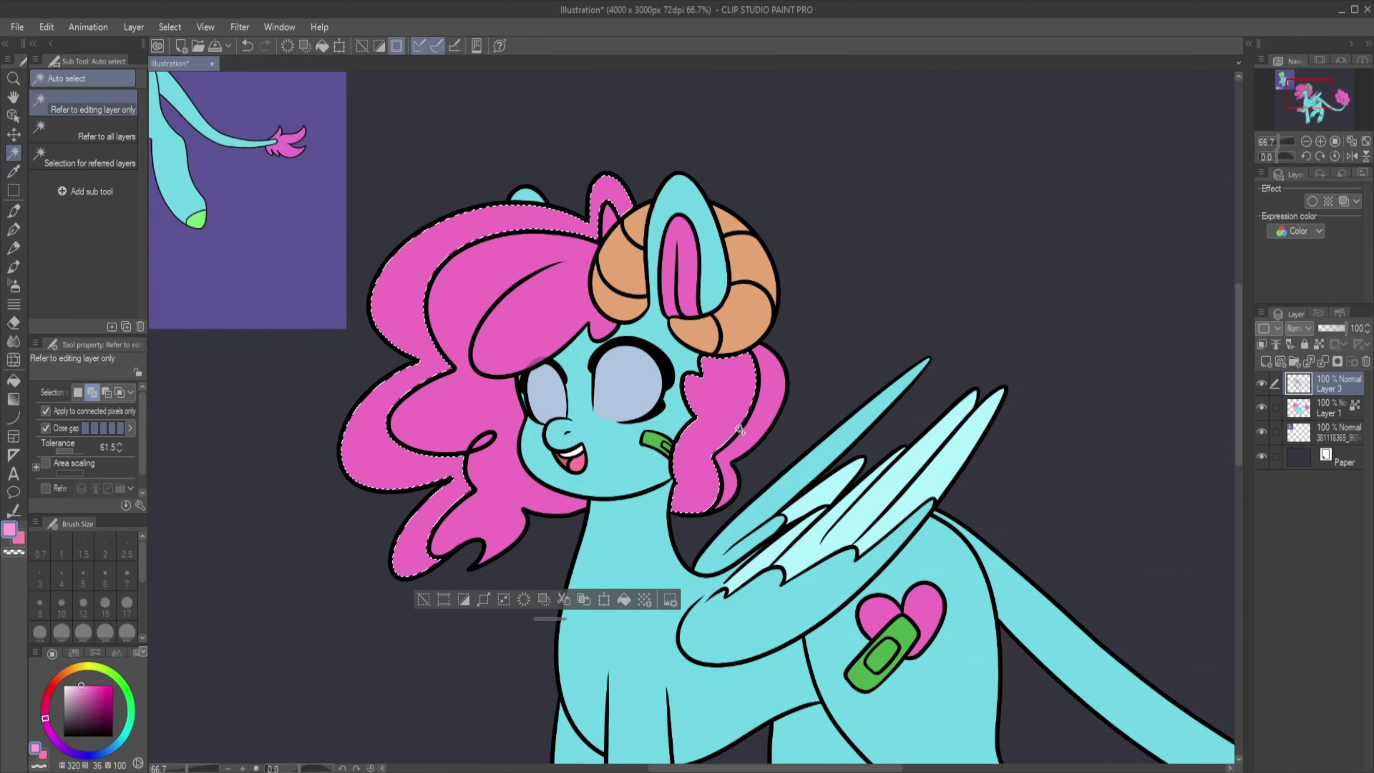
pyautogui.scroll(3, 928, 598)
pyautogui.click(928, 598)
pyautogui.click(696, 731)
pyautogui.scroll(-4, 825, 346)
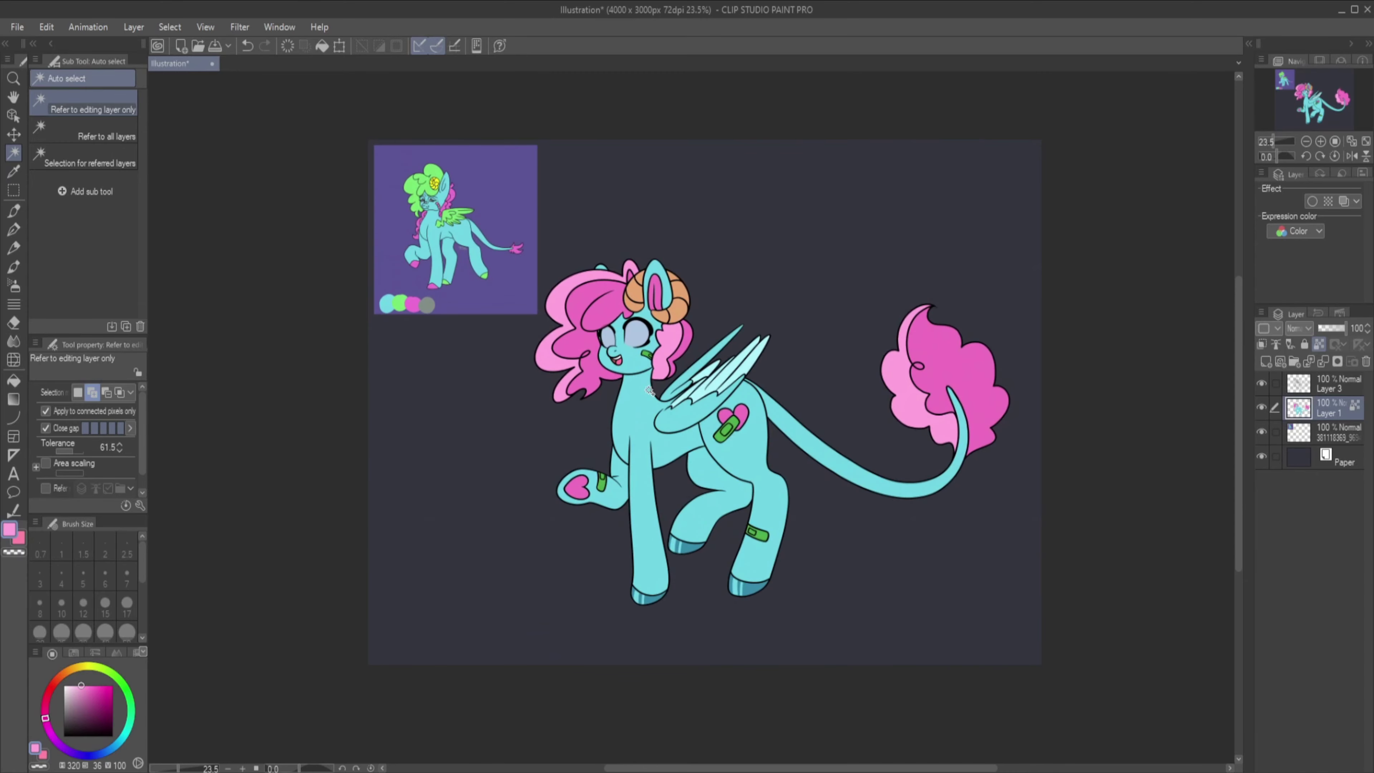
pyautogui.scroll(-1, 650, 445)
pyautogui.scroll(5, 603, 318)
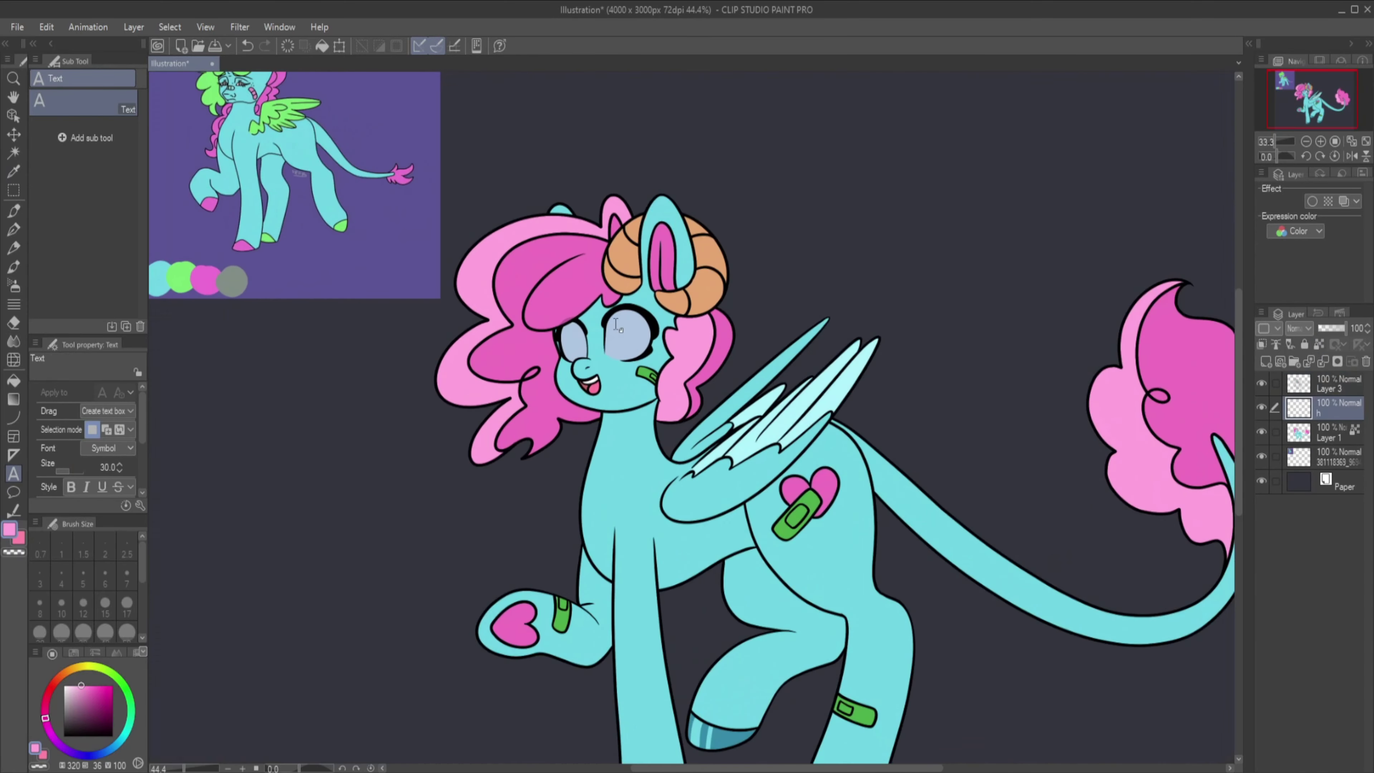
# On a new layer, paint a green iris with a darker green pupil and blend them.
pyautogui.press('p')
pyautogui.moveTo(649, 346)
pyautogui.mouseDown()
pyautogui.moveTo(665, 352)
pyautogui.moveTo(674, 325)
pyautogui.moveTo(612, 437)
pyautogui.mouseUp()
pyautogui.press('i')
pyautogui.scroll(2, 611, 379)
pyautogui.press('j')
pyautogui.scroll(-3, 612, 437)
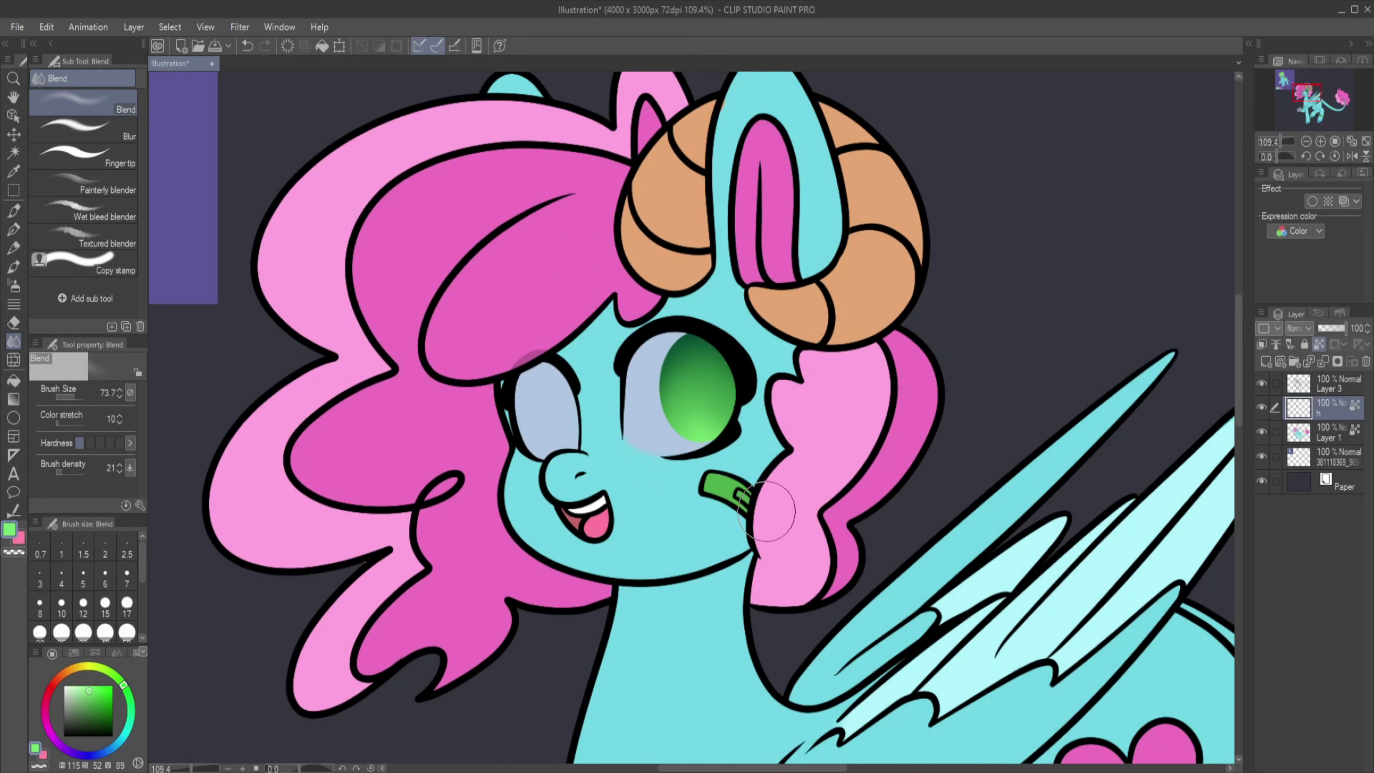
pyautogui.scroll(3, 612, 438)
# Duplicate and resize the pupil, then airbrush a softer colour on a layer clipped to the iris.
pyautogui.press('p')
pyautogui.hotkey('ctrl', 't')
pyautogui.scroll(1, 460, 374)
pyautogui.press('Return')
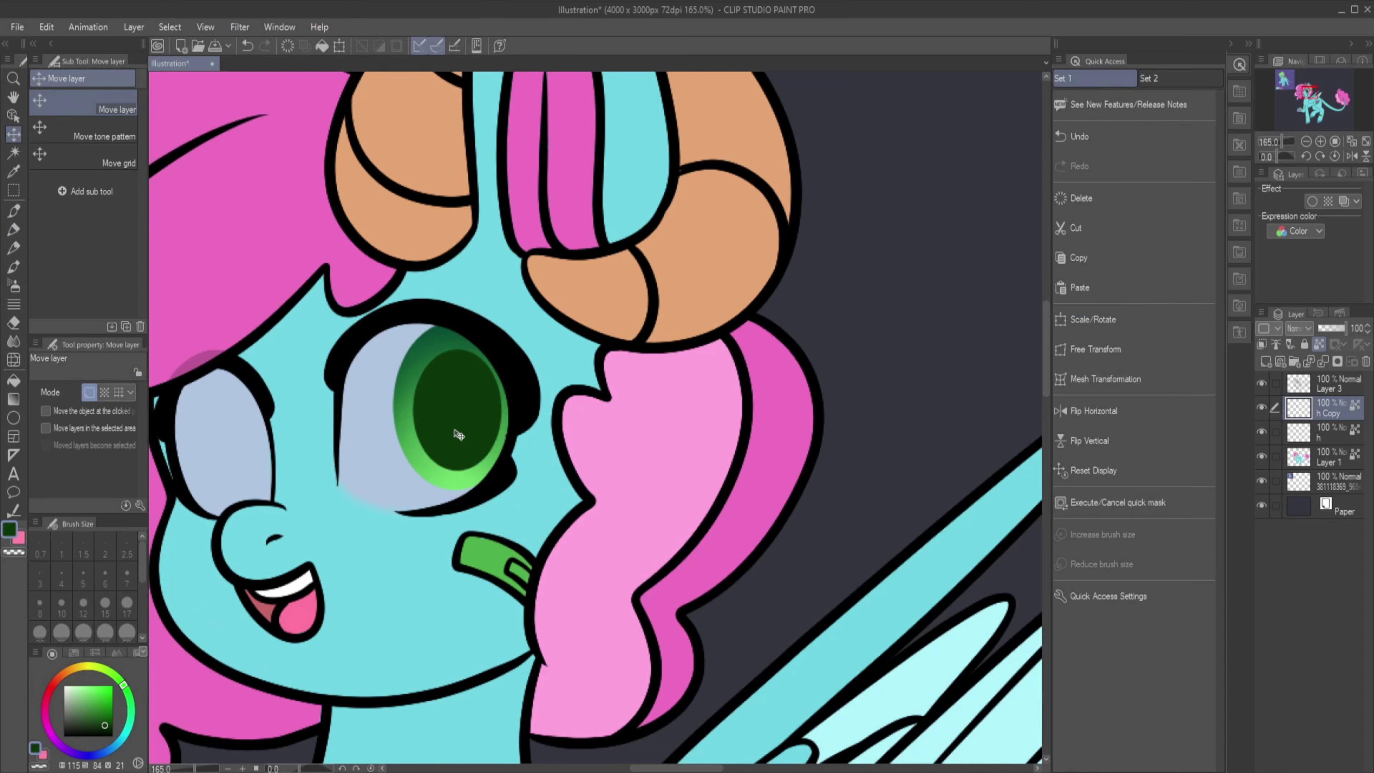
pyautogui.press('k')
pyautogui.scroll(1, 627, 431)
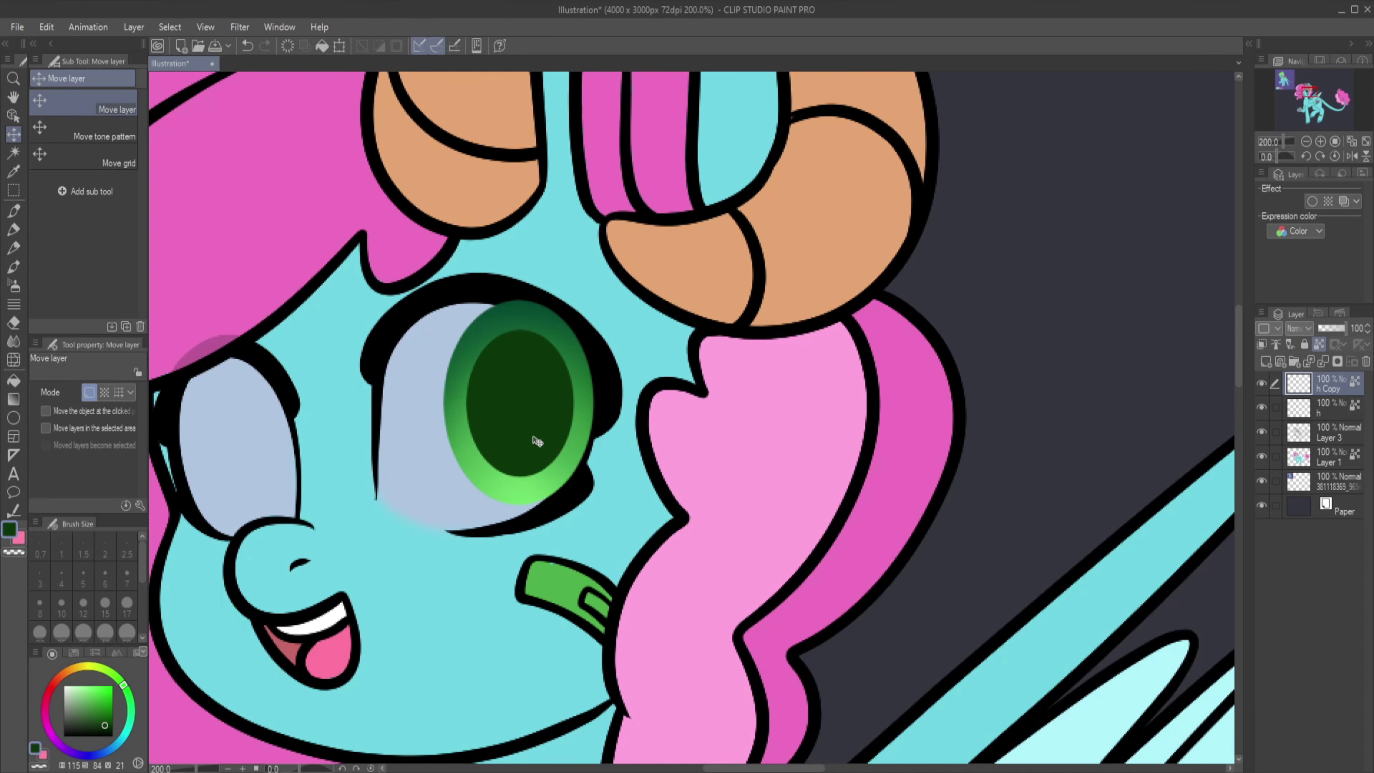
pyautogui.press('b')
pyautogui.moveTo(487, 460); pyautogui.dragTo(551, 379)
pyautogui.click(1262, 345)
# Discard a trial curve across the iris, then add two light-green highlight dots on a new glow layer.
pyautogui.press('u')
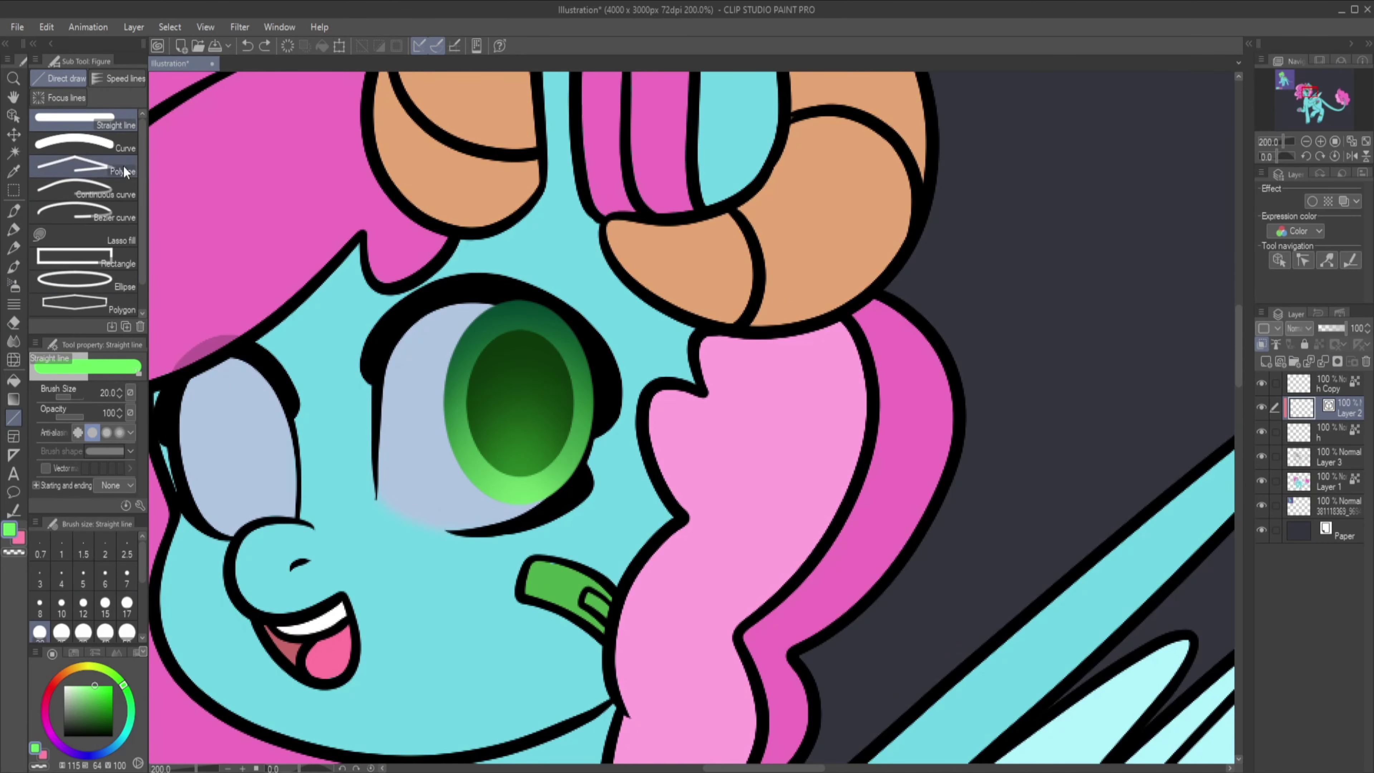
pyautogui.click(82, 143)
pyautogui.moveTo(415, 361); pyautogui.dragTo(625, 362)
pyautogui.hotkey('ctrl', 'z')
pyautogui.hotkey('ctrl', 'shift', 'n')
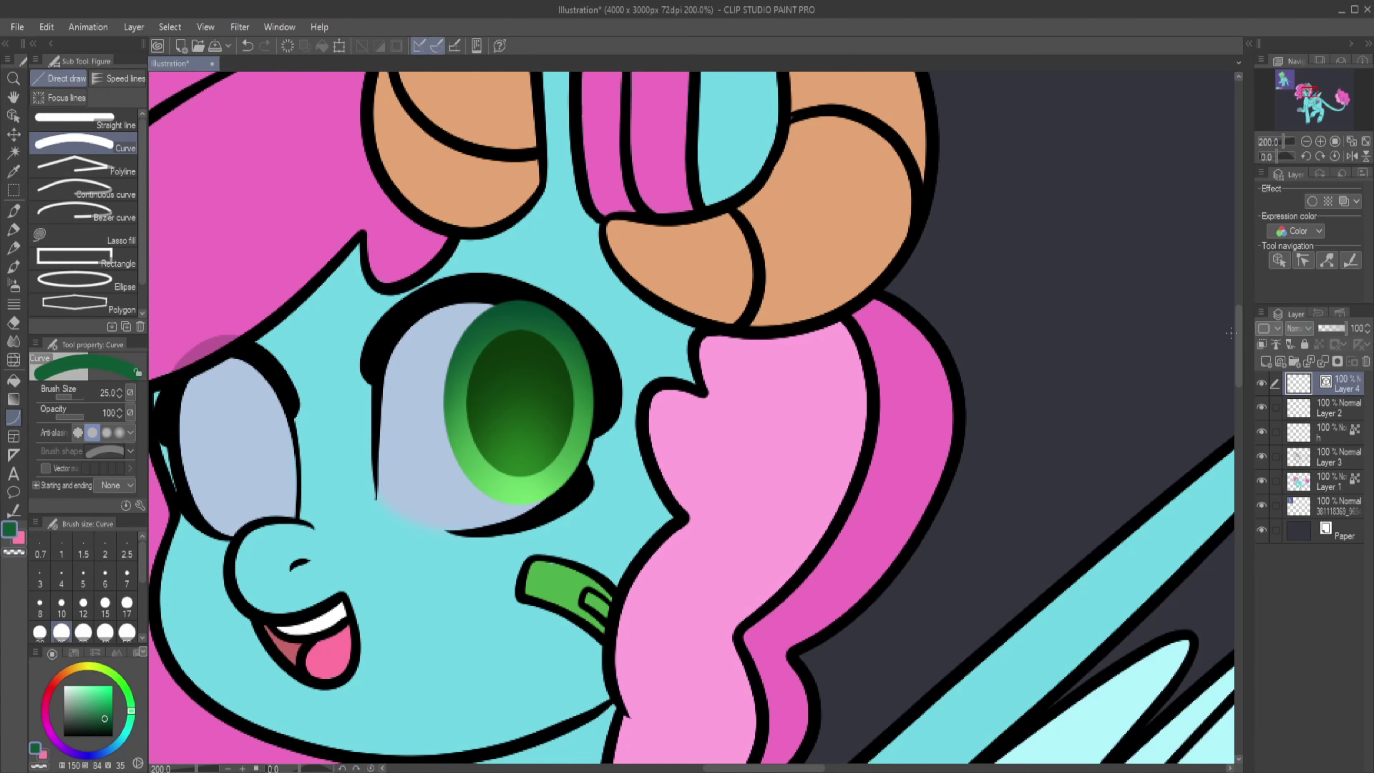
pyautogui.press('p')
pyautogui.click(489, 363)
pyautogui.click(466, 388)
pyautogui.click(554, 463)
# Merge the eye layers and copy the finished iris into the other eye.
pyautogui.scroll(-3, 693, 417)
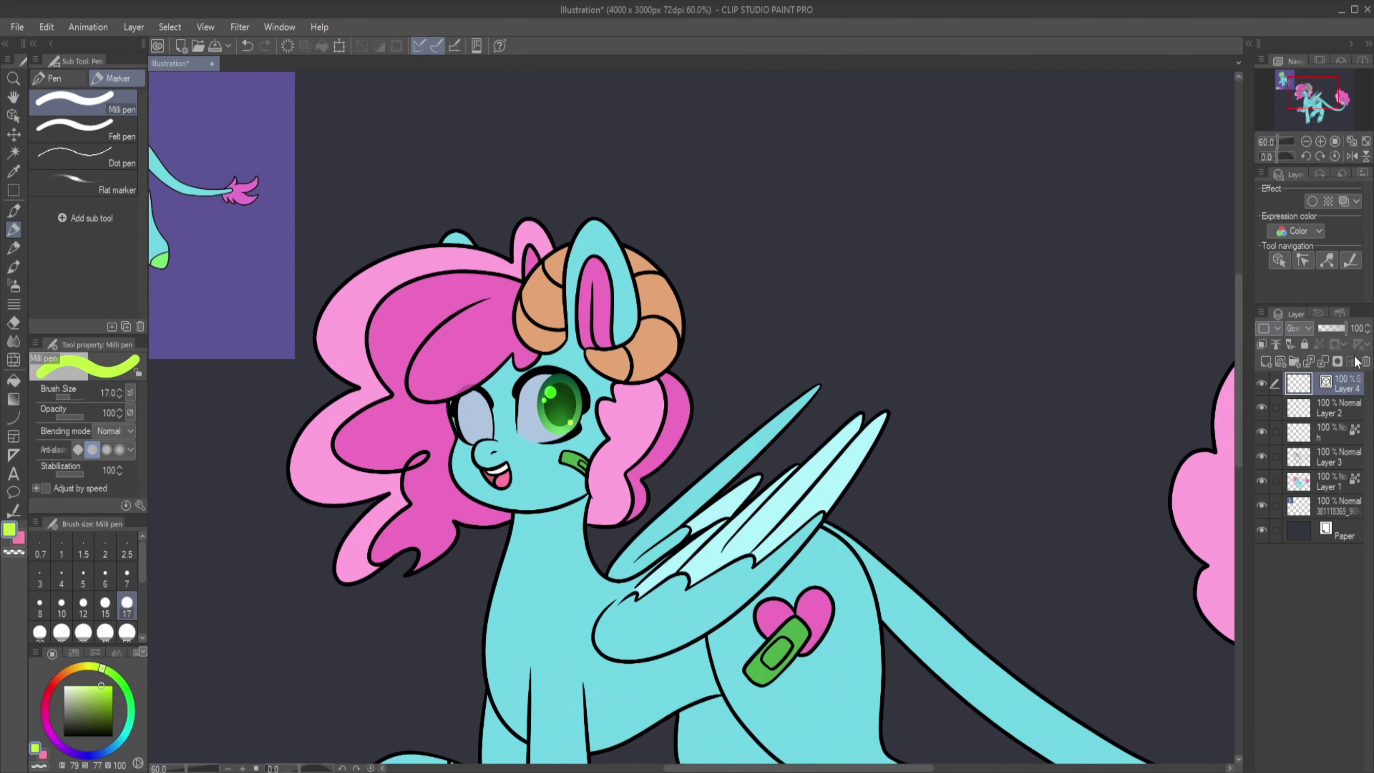
pyautogui.hotkey('ctrl', 'e')
pyautogui.hotkey('ctrl', 'e')
pyautogui.press('m')
pyautogui.moveTo(505, 342); pyautogui.dragTo(596, 454)
pyautogui.hotkey('ctrl', 'c')
pyautogui.hotkey('ctrl', 'v')
pyautogui.moveTo(541, 406); pyautogui.dragTo(460, 406)
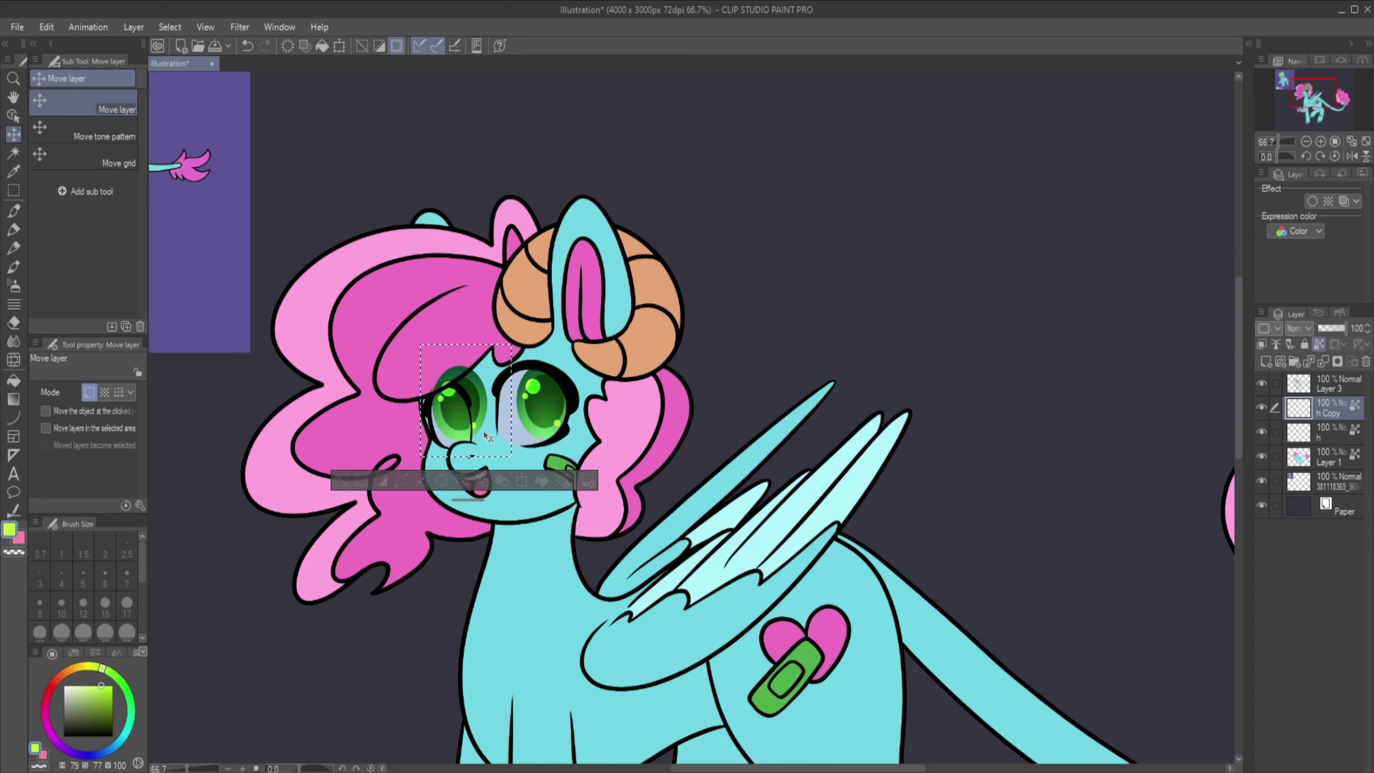
pyautogui.hotkey('ctrl', 'e')
pyautogui.hotkey('ctrl', 'd')
pyautogui.press('e')
pyautogui.hotkey('ctrl', 'alt', '0')
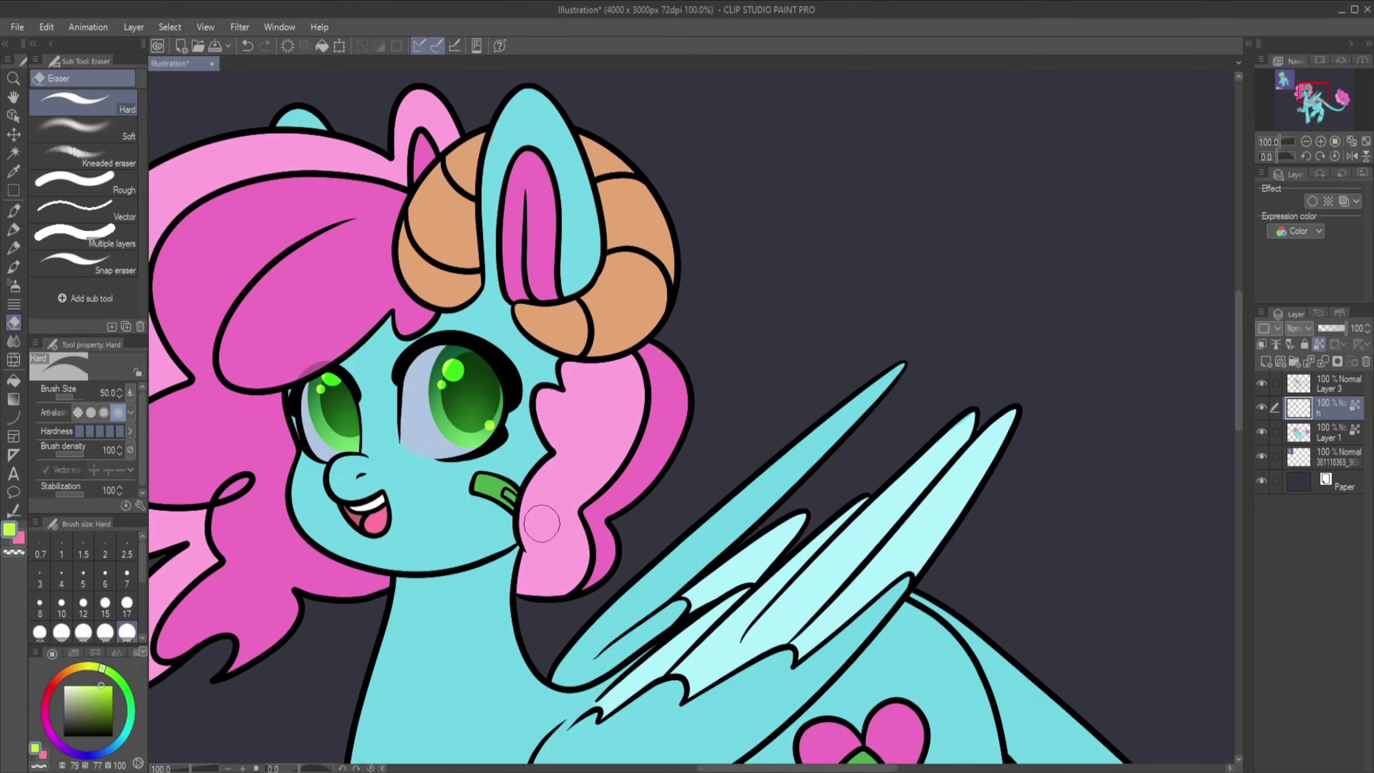
pyautogui.hotkey('ctrl', '0')
# Move the h layer above Layer 3 and shade the legs blue at brush sizes 17–50.
pyautogui.press('t')
pyautogui.moveTo(1320, 407)
pyautogui.mouseDown()
pyautogui.moveTo(1319, 379)
pyautogui.moveTo(1315, 420)
pyautogui.mouseUp()
pyautogui.scroll(5, 541, 487)
pyautogui.press('p')
pyautogui.moveTo(487, 514)
pyautogui.mouseDown()
pyautogui.moveTo(541, 585)
pyautogui.moveTo(519, 352)
pyautogui.moveTo(575, 379)
pyautogui.moveTo(541, 422)
pyautogui.moveTo(649, 503)
pyautogui.mouseUp()
pyautogui.click(127, 607)
pyautogui.press(']')
pyautogui.press(']')
pyautogui.press(']')
pyautogui.press(']')
pyautogui.press(']')
pyautogui.moveTo(184, 416)
pyautogui.mouseDown()
pyautogui.moveTo(282, 344)
pyautogui.moveTo(338, 431)
pyautogui.mouseUp()
# Continue the blue shading on the far legs and wing, using a freehand selection.
pyautogui.scroll(5, 337, 431)
pyautogui.moveTo(439, 544); pyautogui.dragTo(641, 360)
pyautogui.press('m')
pyautogui.moveTo(330, 490); pyautogui.dragTo(411, 477)
pyautogui.scroll(-4, 654, 299)
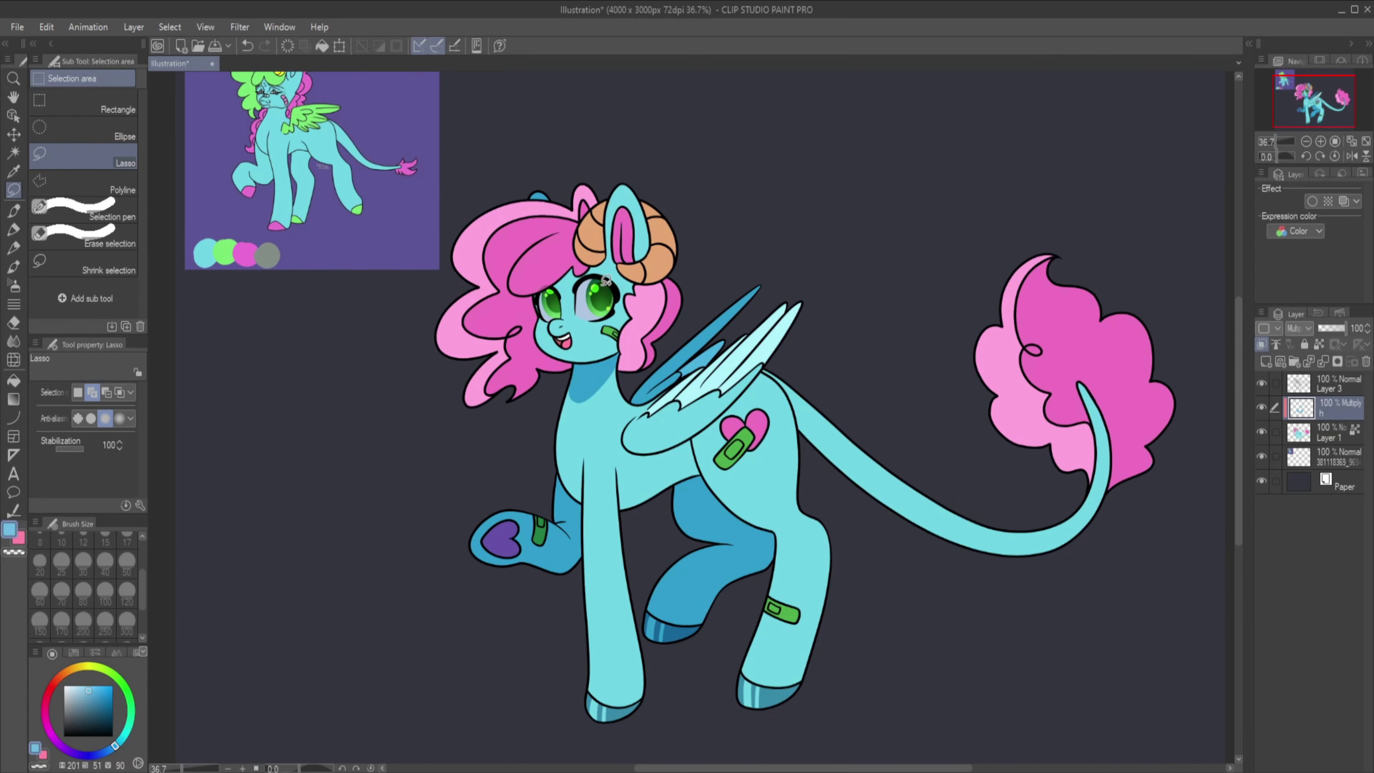
pyautogui.scroll(-2, 516, 261)
# On a new layer, paint pink blush on one cheek and copy it onto the other cheek.
pyautogui.scroll(2, 516, 261)
pyautogui.press('t')
pyautogui.scroll(-2, 516, 261)
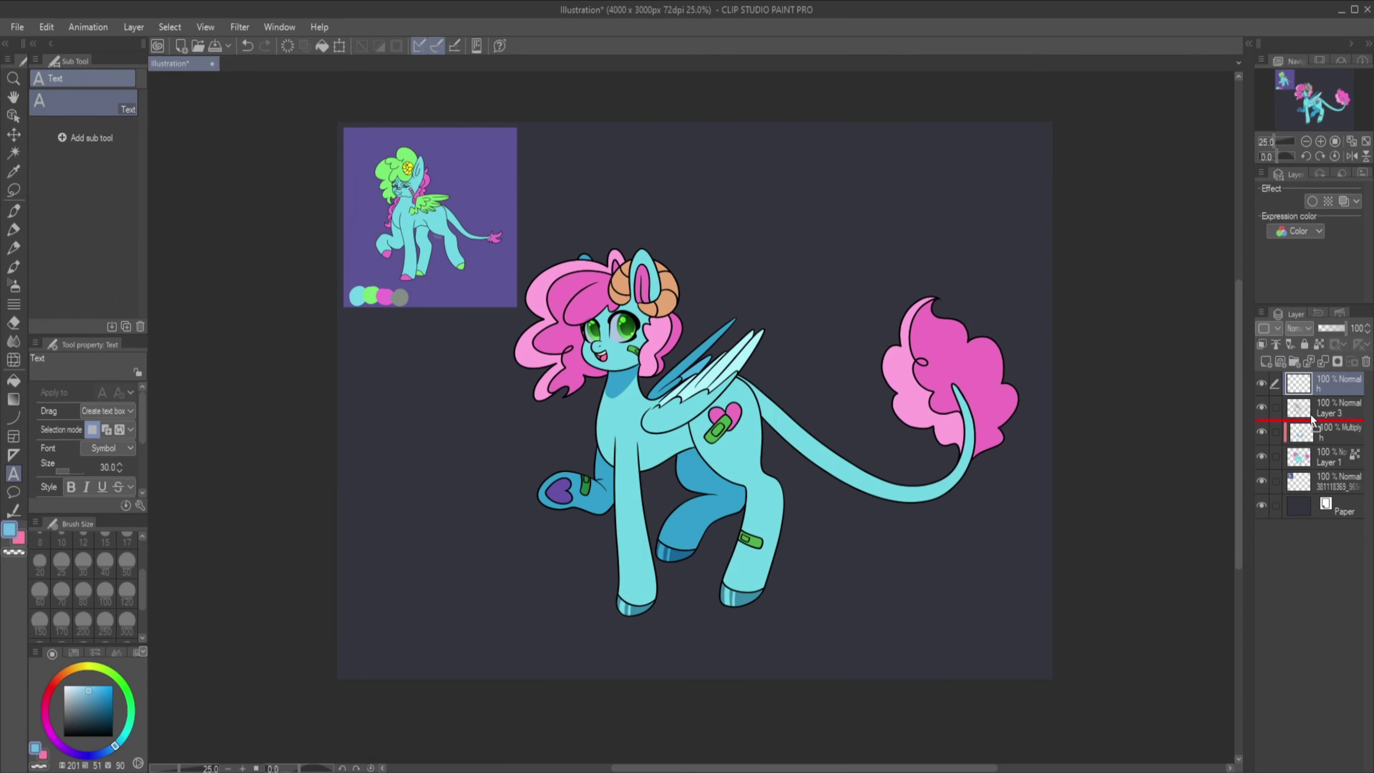
pyautogui.scroll(8, 247, 480)
pyautogui.press('p')
pyautogui.moveTo(795, 393); pyautogui.dragTo(769, 434)
pyautogui.press('m')
pyautogui.moveTo(752, 379)
pyautogui.mouseDown()
pyautogui.moveTo(790, 447)
pyautogui.moveTo(858, 418)
pyautogui.moveTo(555, 414)
pyautogui.mouseUp()
pyautogui.hotkey('ctrl', 'c')
pyautogui.hotkey('ctrl', 'v')
pyautogui.hotkey('ctrl', 'v')
pyautogui.press('k')
# Merge the two blush layers, lasso around both blush marks, then clear the selection.
pyautogui.hotkey('ctrl', 'e')
pyautogui.hotkey('ctrl', 'e')
pyautogui.press('m')
pyautogui.scroll(-2, 621, 379)
pyautogui.moveTo(757, 373); pyautogui.dragTo(752, 487)
pyautogui.moveTo(416, 324); pyautogui.dragTo(416, 486)
pyautogui.hotkey('ctrl', 'd')
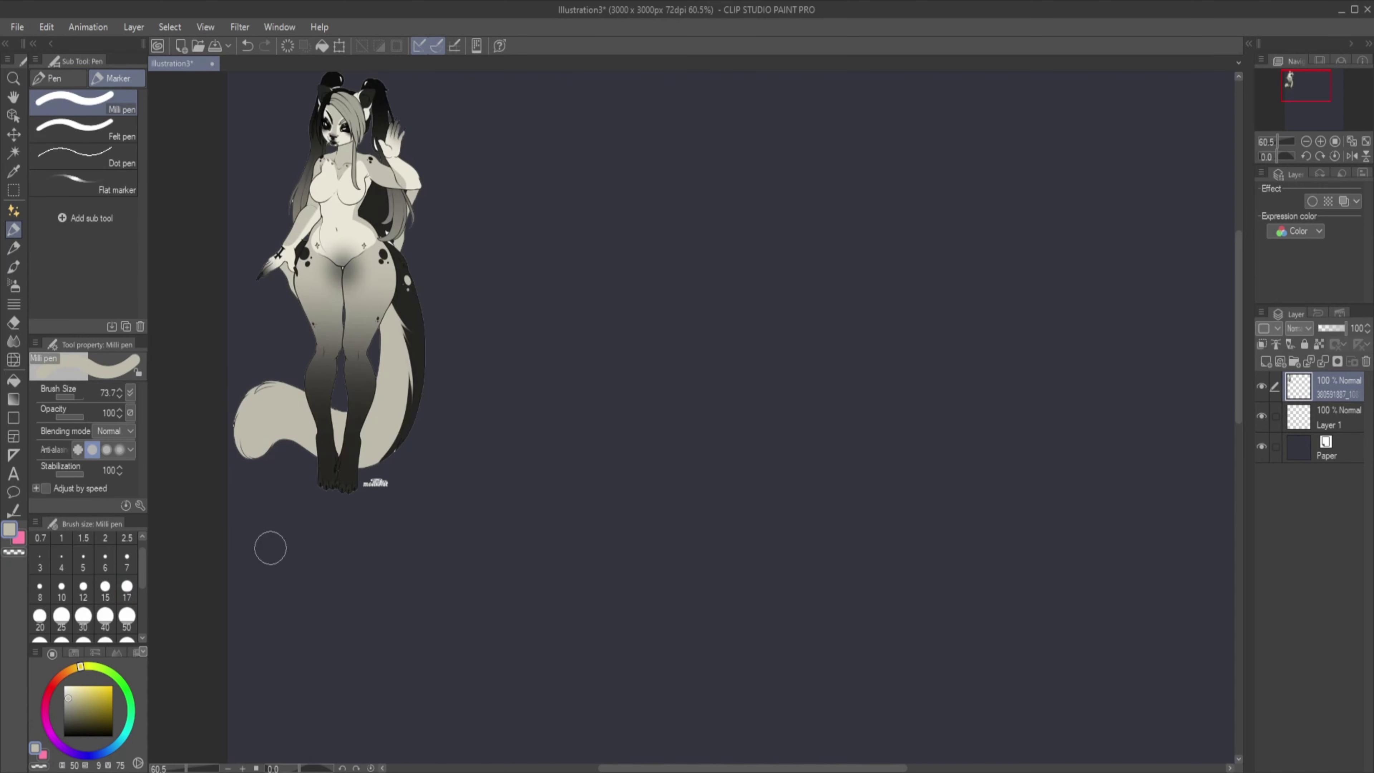
# Sketch a head circle on Layer 1 with a black size-15 chalk brush.
pyautogui.click(357, 546)
pyautogui.keyDown('alt'); pyautogui.click(306, 246); pyautogui.keyUp('alt')
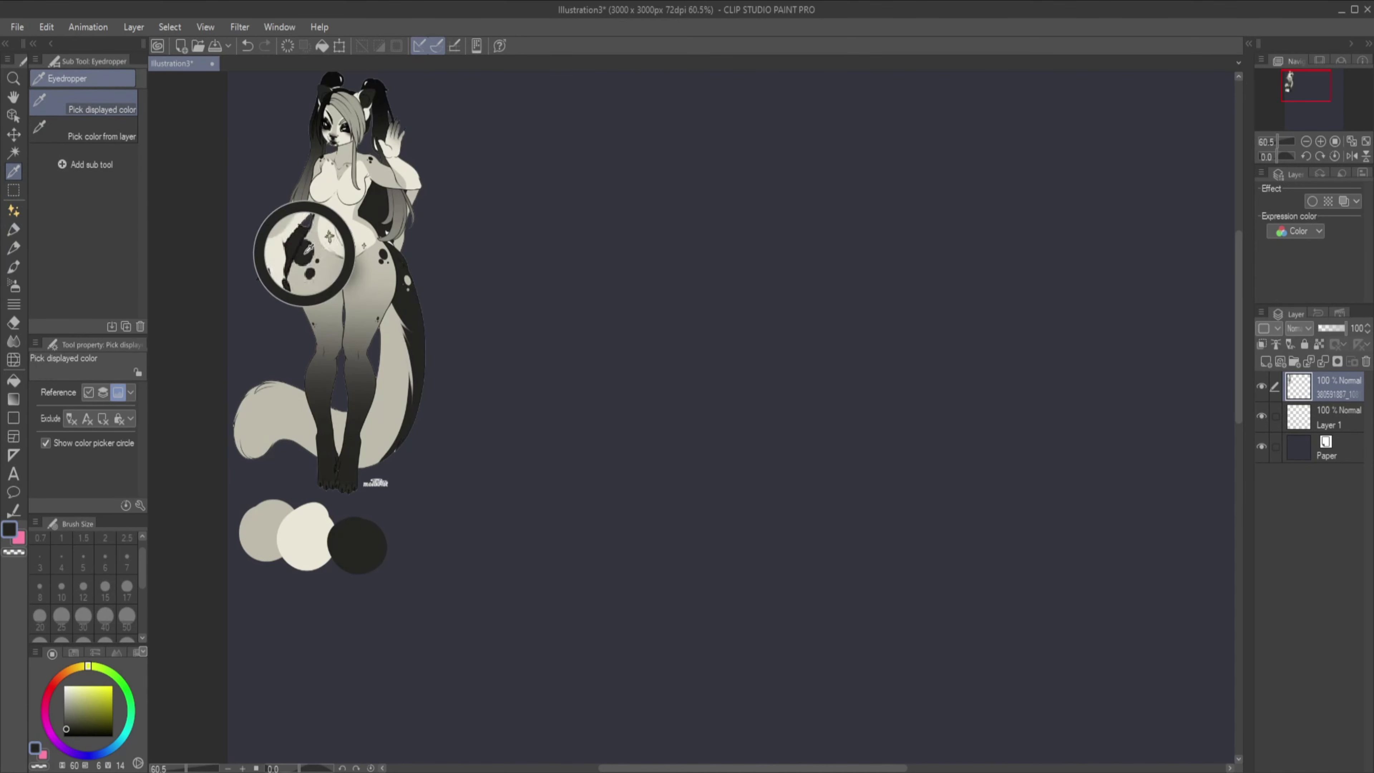
pyautogui.press('b')
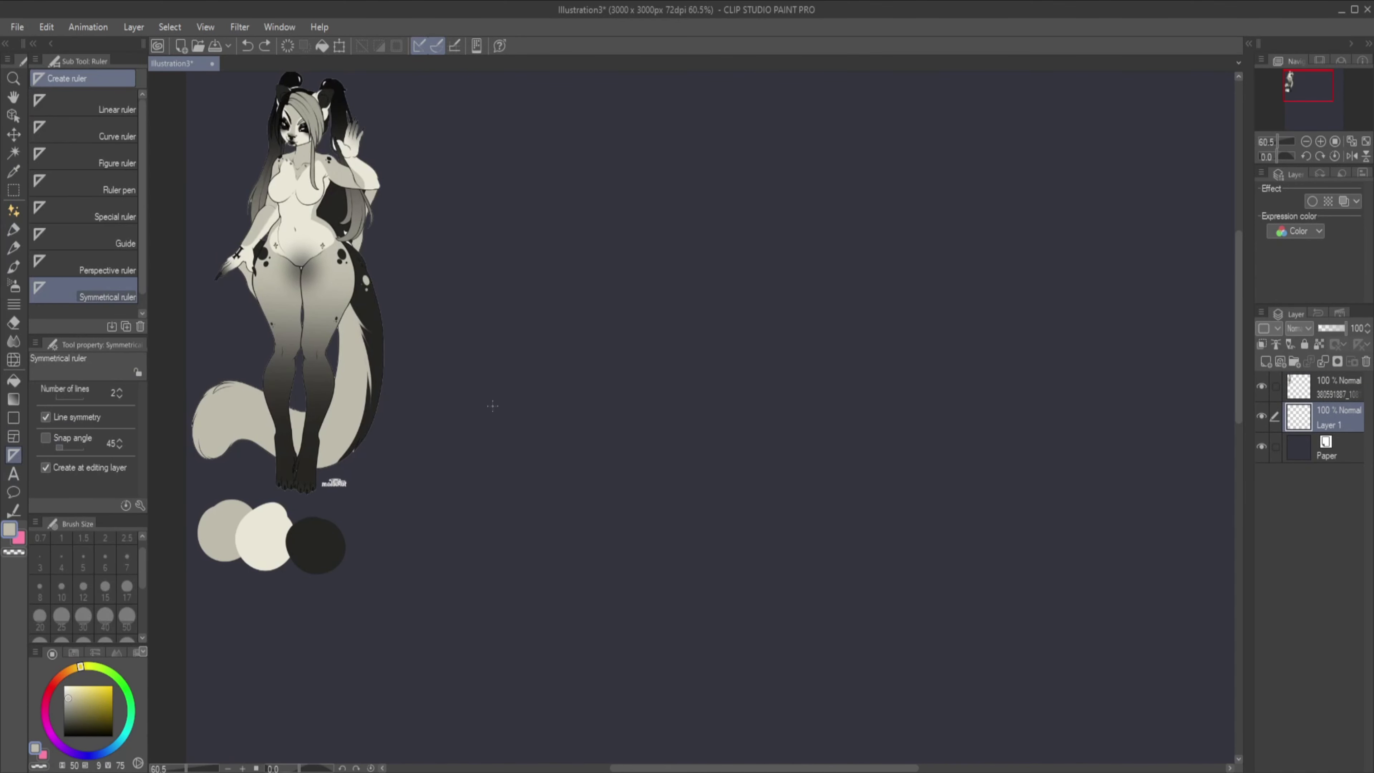
pyautogui.click(1329, 417)
pyautogui.click(116, 136)
pyautogui.click(106, 303)
pyautogui.hotkey('ctrl', '-')
pyautogui.moveTo(476, 296)
pyautogui.mouseDown()
pyautogui.moveTo(601, 303)
pyautogui.moveTo(465, 314)
pyautogui.moveTo(584, 290)
pyautogui.mouseUp()
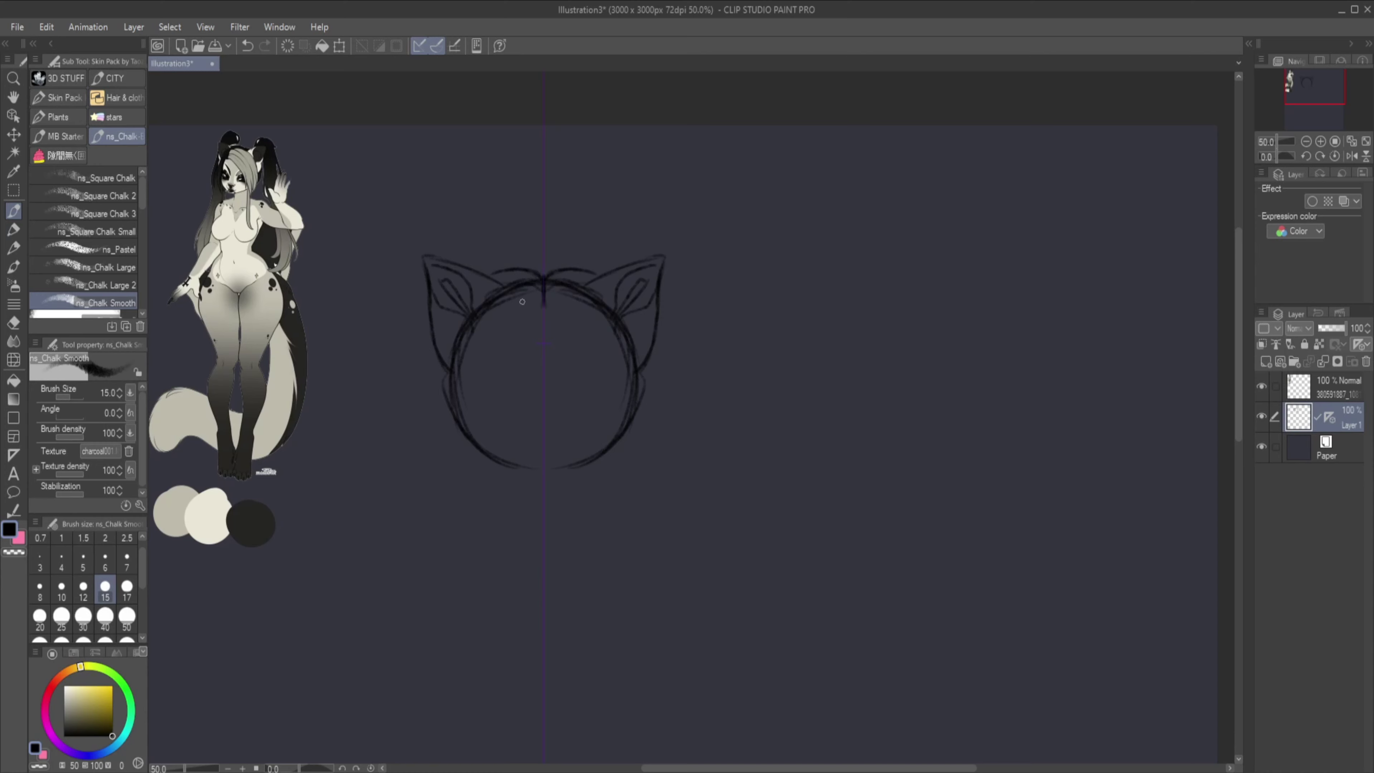
# Draw long mirrored pigtail strands flowing down from the head.
pyautogui.moveTo(380, 217); pyautogui.dragTo(395, 573)
pyautogui.moveTo(433, 187)
pyautogui.mouseDown()
pyautogui.moveTo(378, 541)
pyautogui.moveTo(368, 736)
pyautogui.mouseUp()
pyautogui.moveTo(422, 282); pyautogui.dragTo(387, 631)
pyautogui.moveTo(357, 476); pyautogui.dragTo(320, 693)
pyautogui.moveTo(411, 595); pyautogui.dragTo(381, 755)
pyautogui.moveTo(392, 625); pyautogui.dragTo(371, 761)
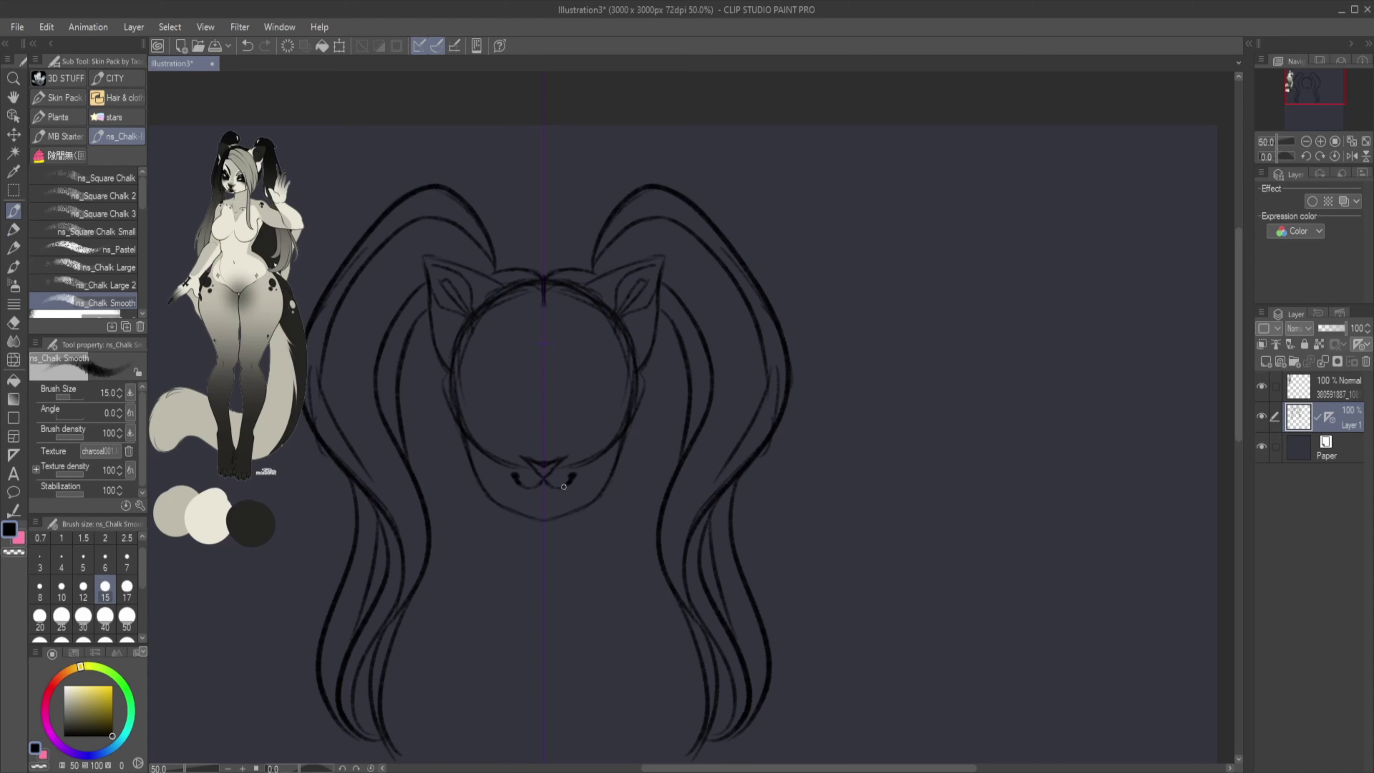
# Sketch and undo trial mirrored eye lines, then erase the inner face circle with transparent colour.
pyautogui.hotkey('ctrl', '+')
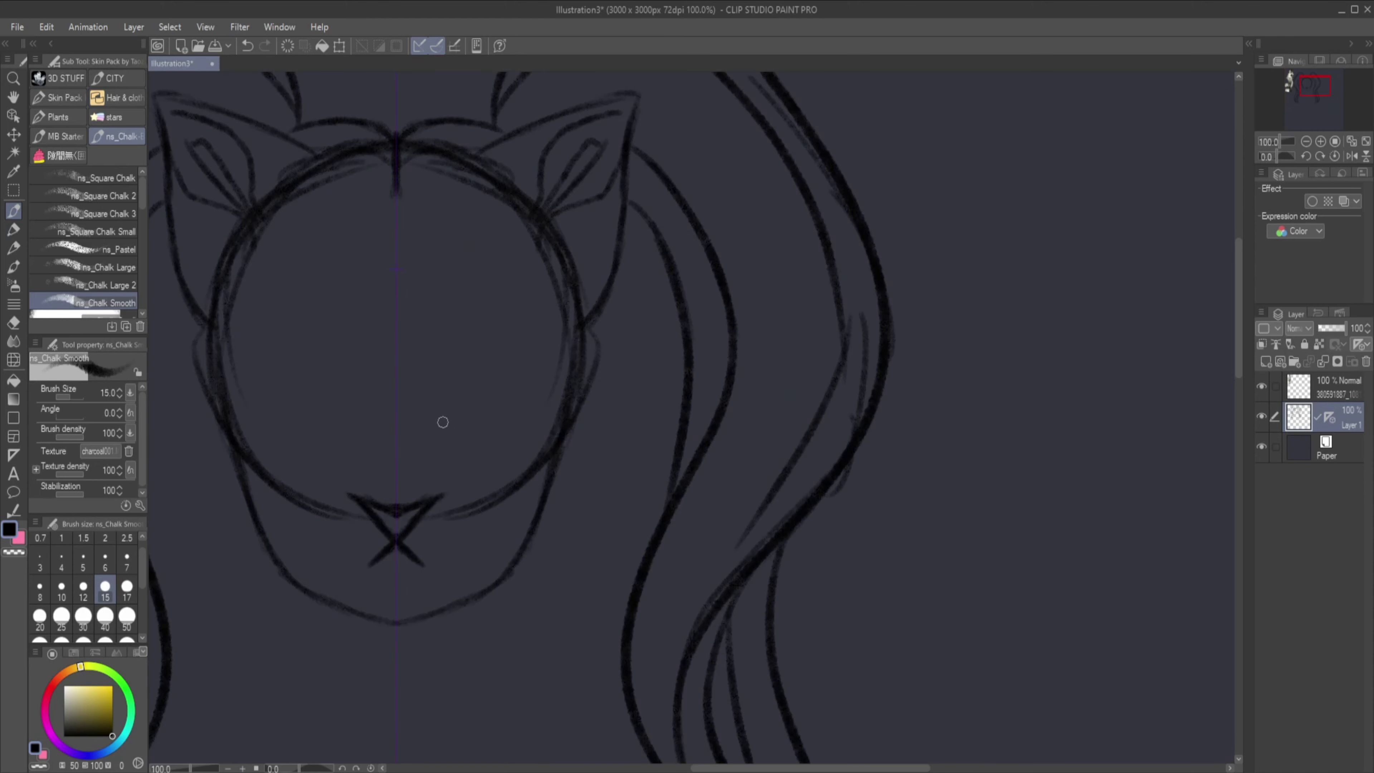
pyautogui.moveTo(450, 381)
pyautogui.mouseDown()
pyautogui.moveTo(490, 368)
pyautogui.moveTo(467, 423)
pyautogui.moveTo(511, 370)
pyautogui.moveTo(649, 411)
pyautogui.moveTo(541, 355)
pyautogui.mouseUp()
pyautogui.hotkey('ctrl', 'z')
pyautogui.moveTo(431, 316); pyautogui.dragTo(492, 322)
pyautogui.hotkey('ctrl', 'z')
pyautogui.hotkey('ctrl', 'z')
pyautogui.hotkey('ctrl', 'z')
pyautogui.hotkey('ctrl', 'z')
pyautogui.hotkey('ctrl', 'z')
pyautogui.moveTo(498, 388); pyautogui.dragTo(448, 431)
pyautogui.moveTo(457, 379); pyautogui.dragTo(685, 379)
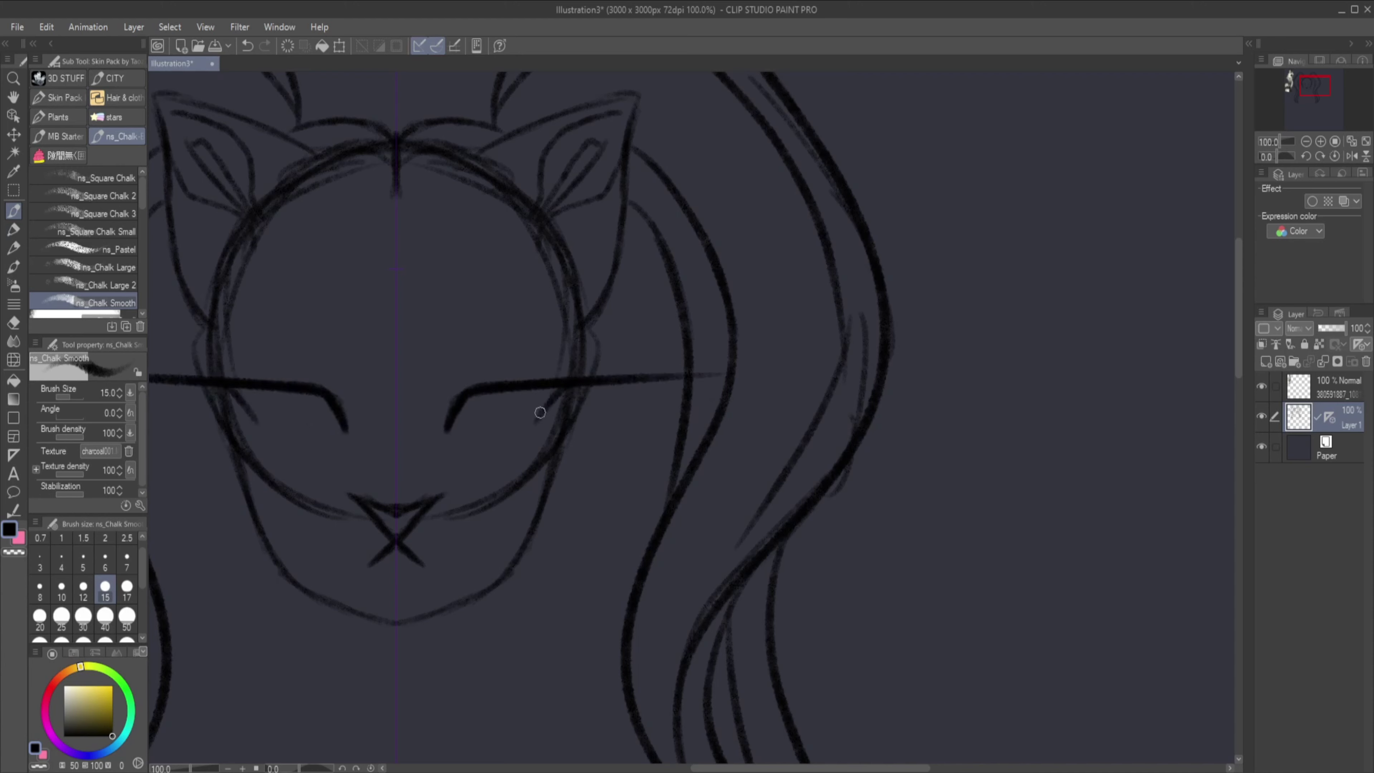
pyautogui.moveTo(471, 411); pyautogui.dragTo(567, 411)
pyautogui.moveTo(444, 398); pyautogui.dragTo(552, 368)
pyautogui.hotkey('ctrl', 'z')
pyautogui.hotkey('ctrl', 'z')
pyautogui.hotkey('ctrl', 'z')
pyautogui.press('c')
pyautogui.moveTo(317, 179)
pyautogui.mouseDown()
pyautogui.moveTo(217, 303)
pyautogui.moveTo(238, 433)
pyautogui.moveTo(303, 475)
pyautogui.moveTo(319, 504)
pyautogui.moveTo(394, 513)
pyautogui.mouseUp()
# Sketch cheek tufts, the shoulder line, mirrored breast curves, and the waist and hips in black.
pyautogui.press('c')
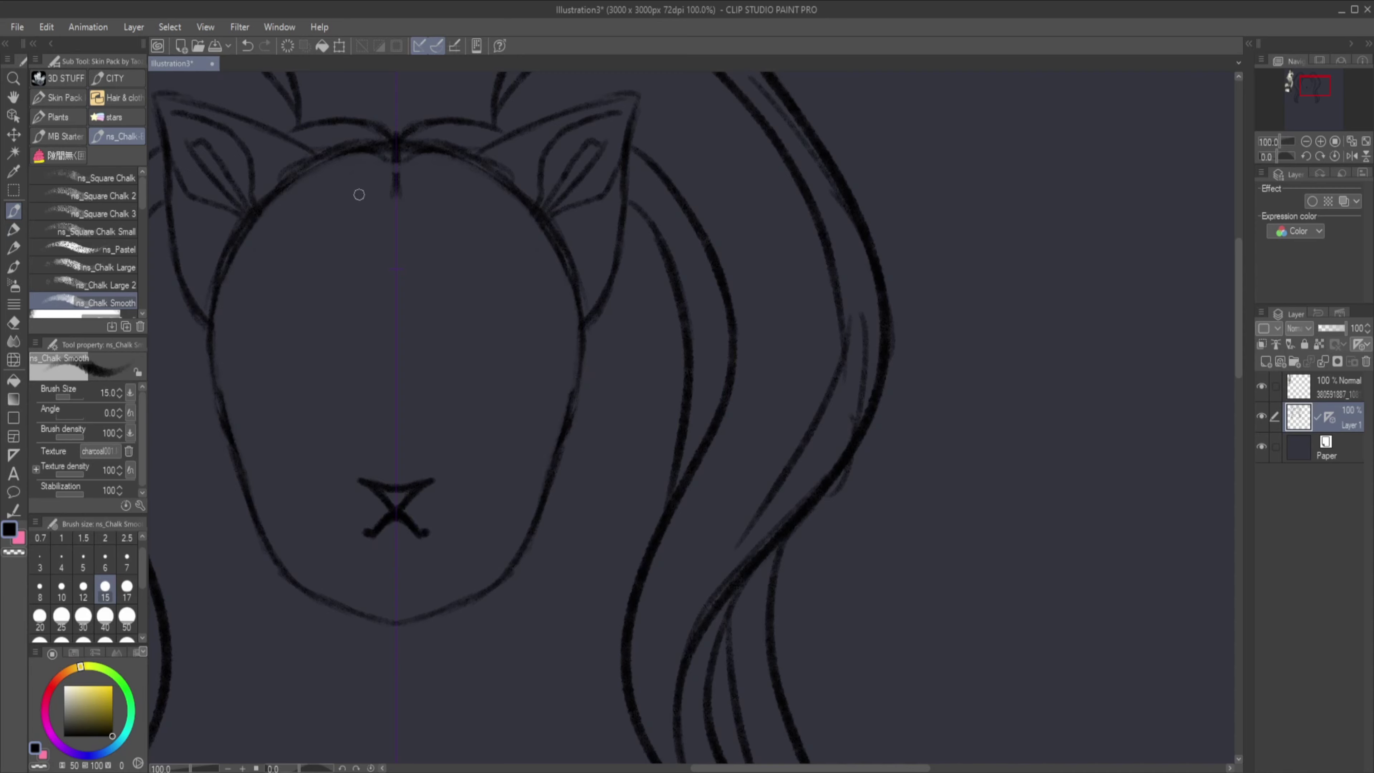
pyautogui.moveTo(179, 319); pyautogui.dragTo(208, 338)
pyautogui.scroll(-2, 452, 374)
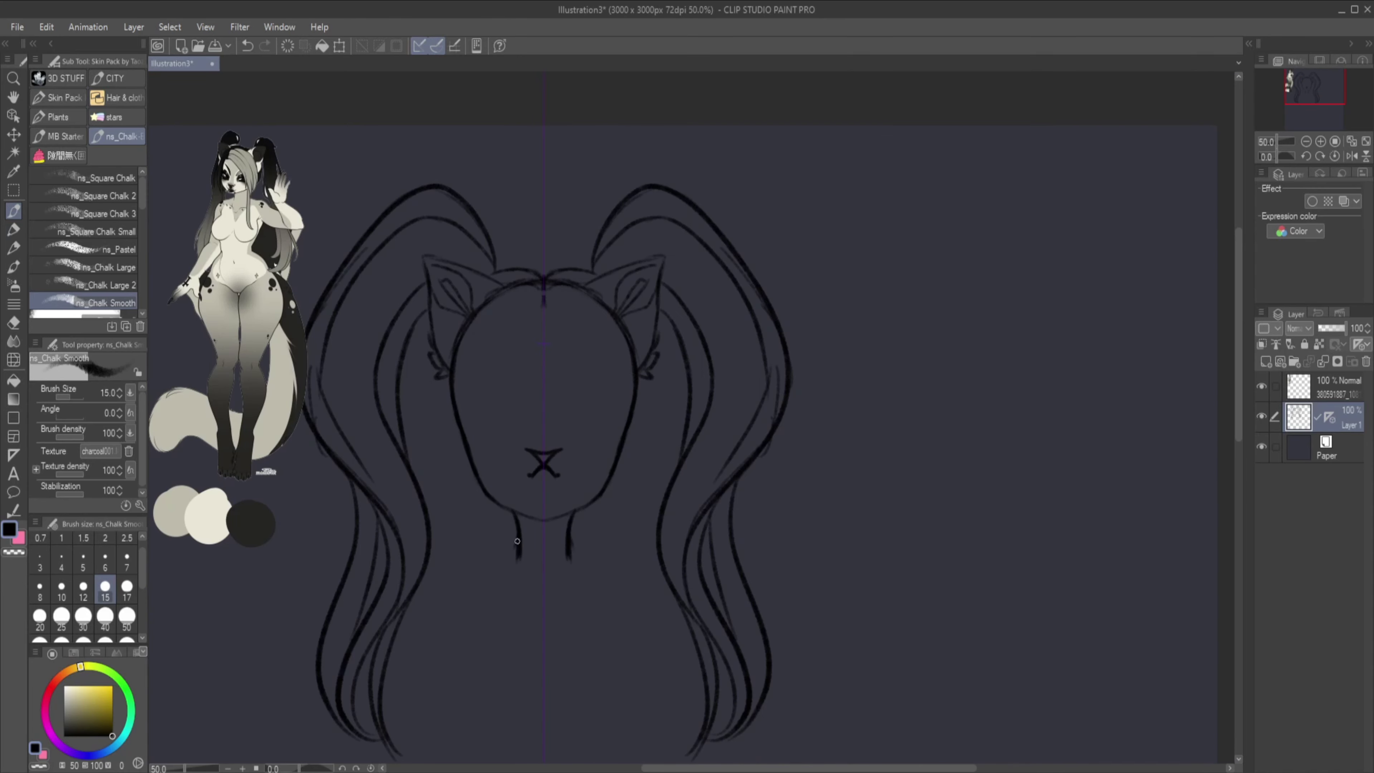
pyautogui.moveTo(489, 572); pyautogui.dragTo(478, 573)
pyautogui.moveTo(478, 574); pyautogui.dragTo(479, 423)
pyautogui.moveTo(438, 501); pyautogui.dragTo(514, 630)
pyautogui.moveTo(527, 511); pyautogui.dragTo(519, 627)
pyautogui.moveTo(433, 484)
pyautogui.mouseDown()
pyautogui.moveTo(433, 636)
pyautogui.moveTo(433, 478)
pyautogui.moveTo(354, 738)
pyautogui.mouseUp()
pyautogui.moveTo(378, 168); pyautogui.dragTo(377, 481)
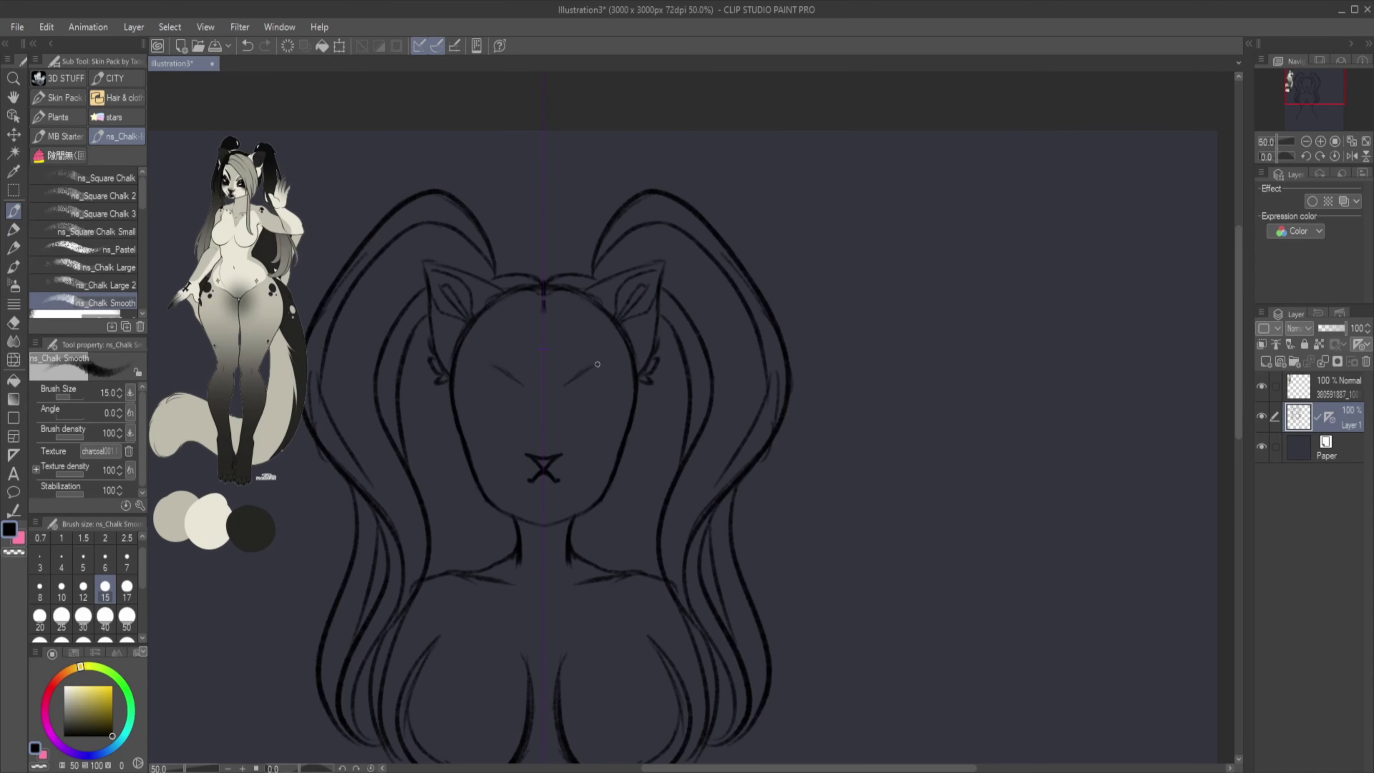
pyautogui.scroll(2, 622, 361)
# Reshape the closed eyes into open eyes with thick lids, upper and lower lashes, and irises.
pyautogui.hotkey('ctrl', 'z')
pyautogui.moveTo(552, 395)
pyautogui.mouseDown()
pyautogui.moveTo(463, 402)
pyautogui.moveTo(471, 444)
pyautogui.moveTo(557, 400)
pyautogui.mouseUp()
pyautogui.moveTo(574, 403); pyautogui.dragTo(617, 385)
pyautogui.moveTo(445, 424)
pyautogui.mouseDown()
pyautogui.moveTo(574, 381)
pyautogui.moveTo(519, 449)
pyautogui.mouseUp()
pyautogui.moveTo(449, 379)
pyautogui.mouseDown()
pyautogui.moveTo(557, 357)
pyautogui.moveTo(487, 433)
pyautogui.moveTo(495, 395)
pyautogui.mouseUp()
pyautogui.moveTo(230, 428)
pyautogui.mouseDown()
pyautogui.moveTo(270, 553)
pyautogui.moveTo(395, 609)
pyautogui.mouseUp()
# Erase the old chin lines and try redrawing the neck up to a higher jaw.
pyautogui.press('c')
pyautogui.moveTo(230, 476)
pyautogui.mouseDown()
pyautogui.moveTo(335, 623)
pyautogui.moveTo(346, 693)
pyautogui.mouseUp()
pyautogui.moveTo(453, 590); pyautogui.dragTo(536, 727)
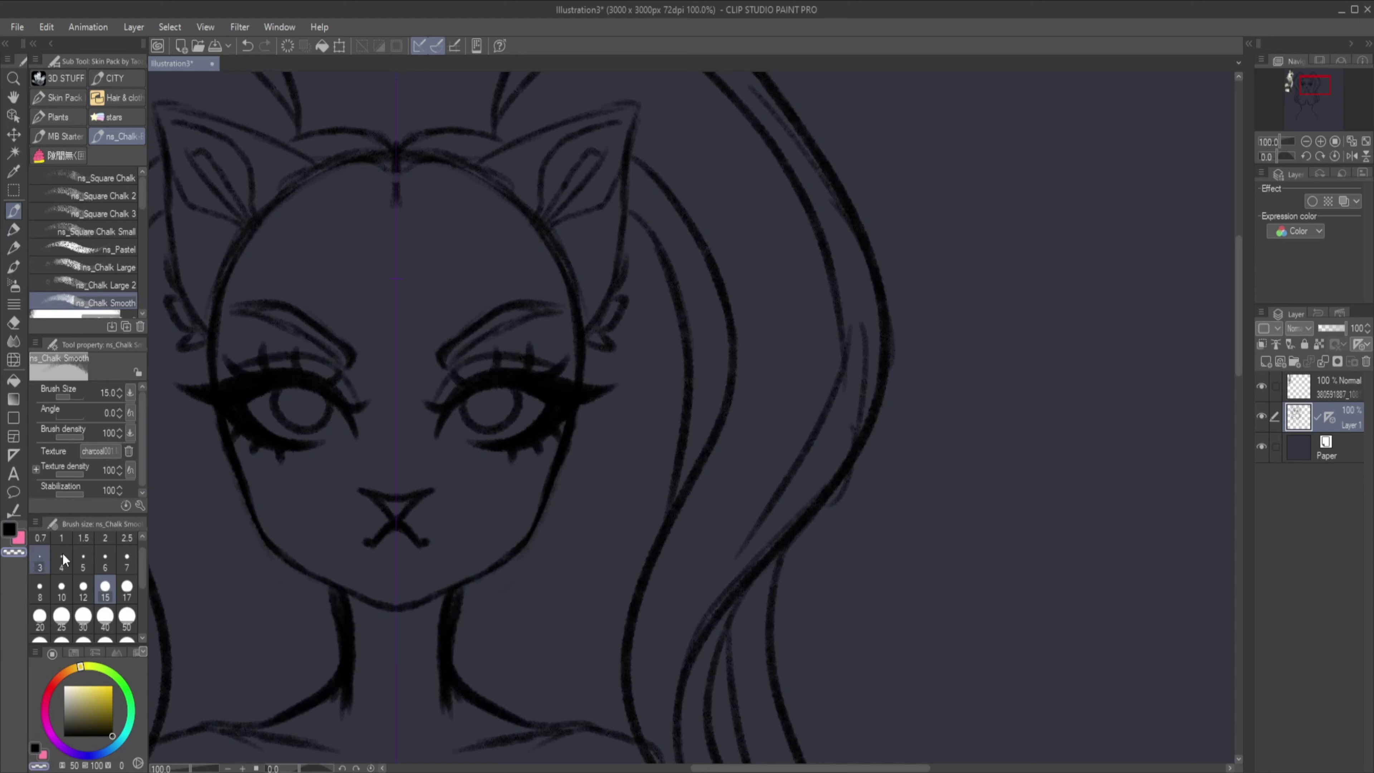
pyautogui.hotkey('ctrl', 'z')
pyautogui.hotkey('ctrl', 'z')
pyautogui.hotkey('ctrl', 'z')
pyautogui.press('c')
pyautogui.hotkey('ctrl', '-')
pyautogui.hotkey('ctrl', '-')
pyautogui.hotkey('ctrl', '-')
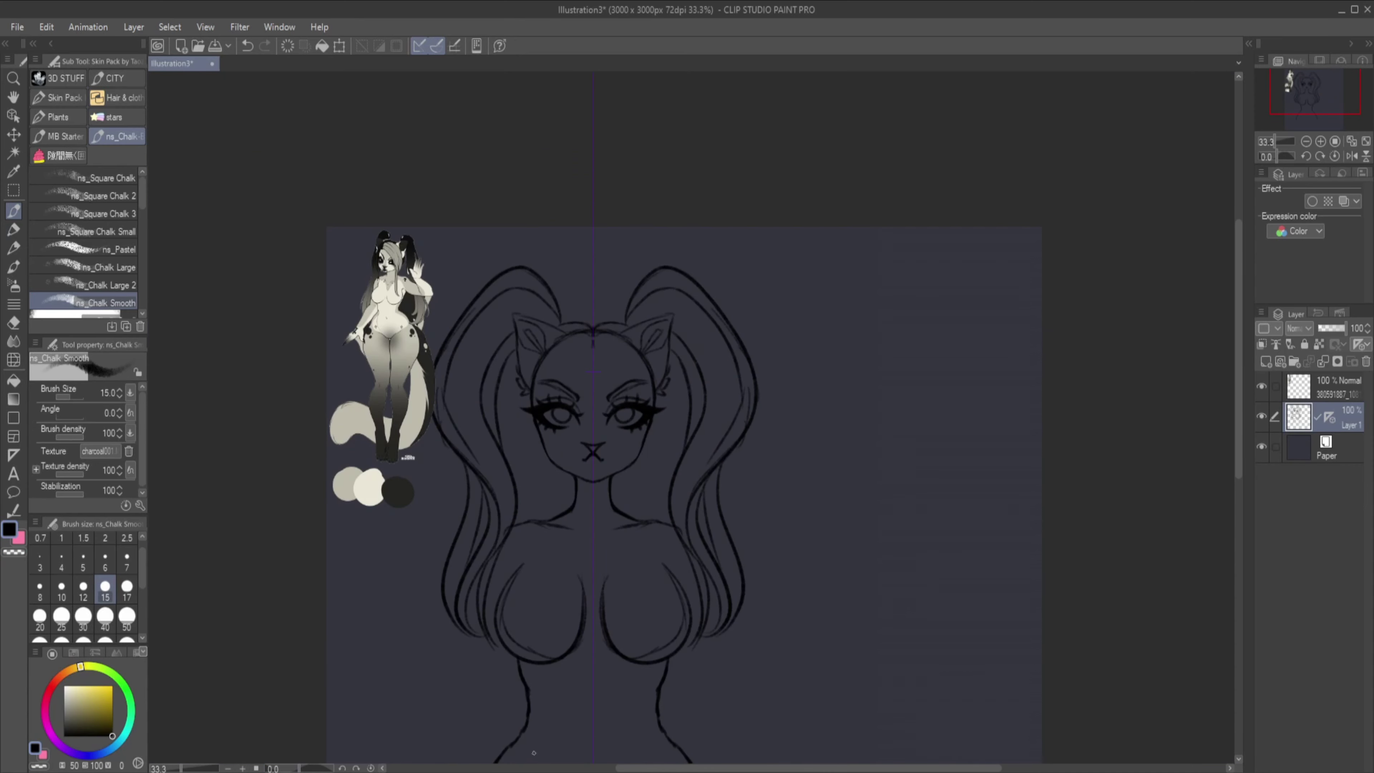
# Extend the mirrored hip lines down into the legs.
pyautogui.scroll(-2, 432, 595)
pyautogui.moveTo(433, 611); pyautogui.dragTo(492, 648)
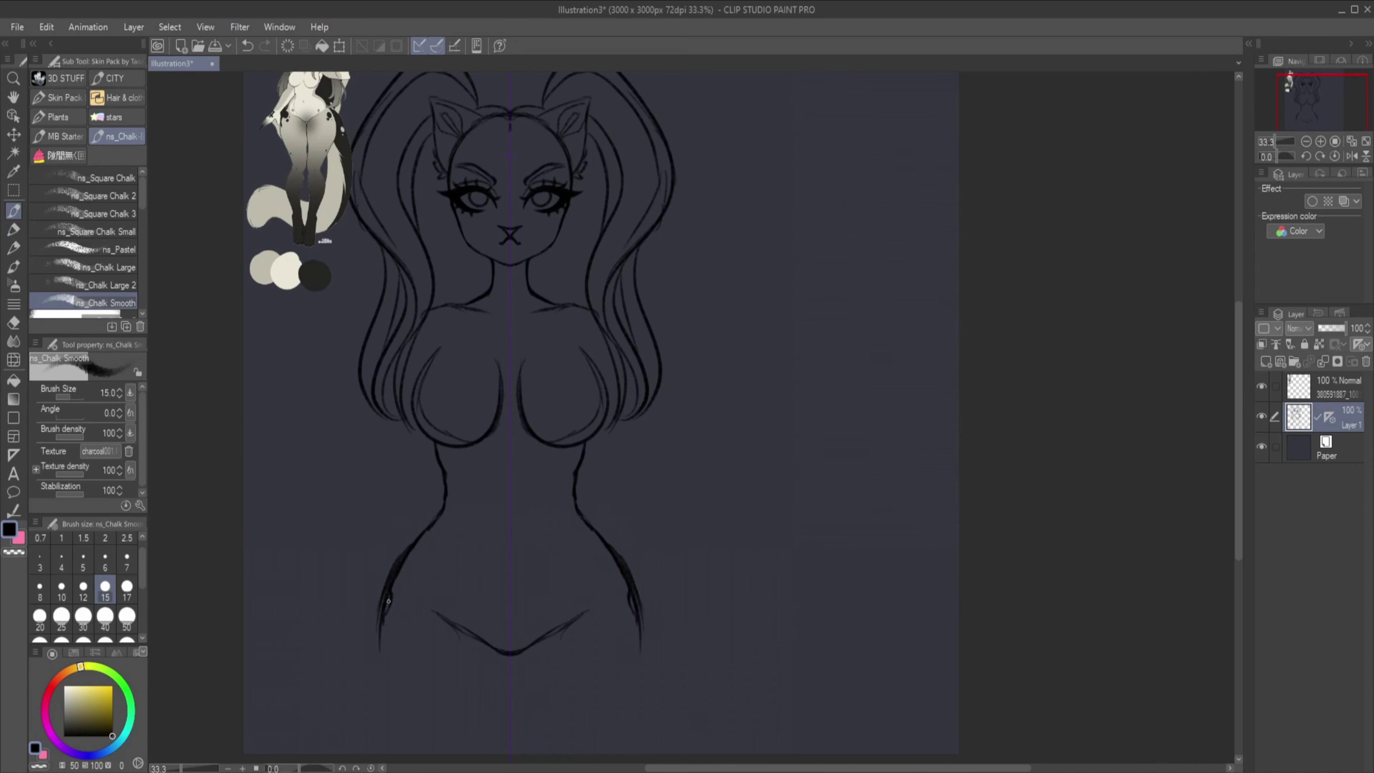
pyautogui.moveTo(383, 619); pyautogui.dragTo(357, 755)
pyautogui.press('e')
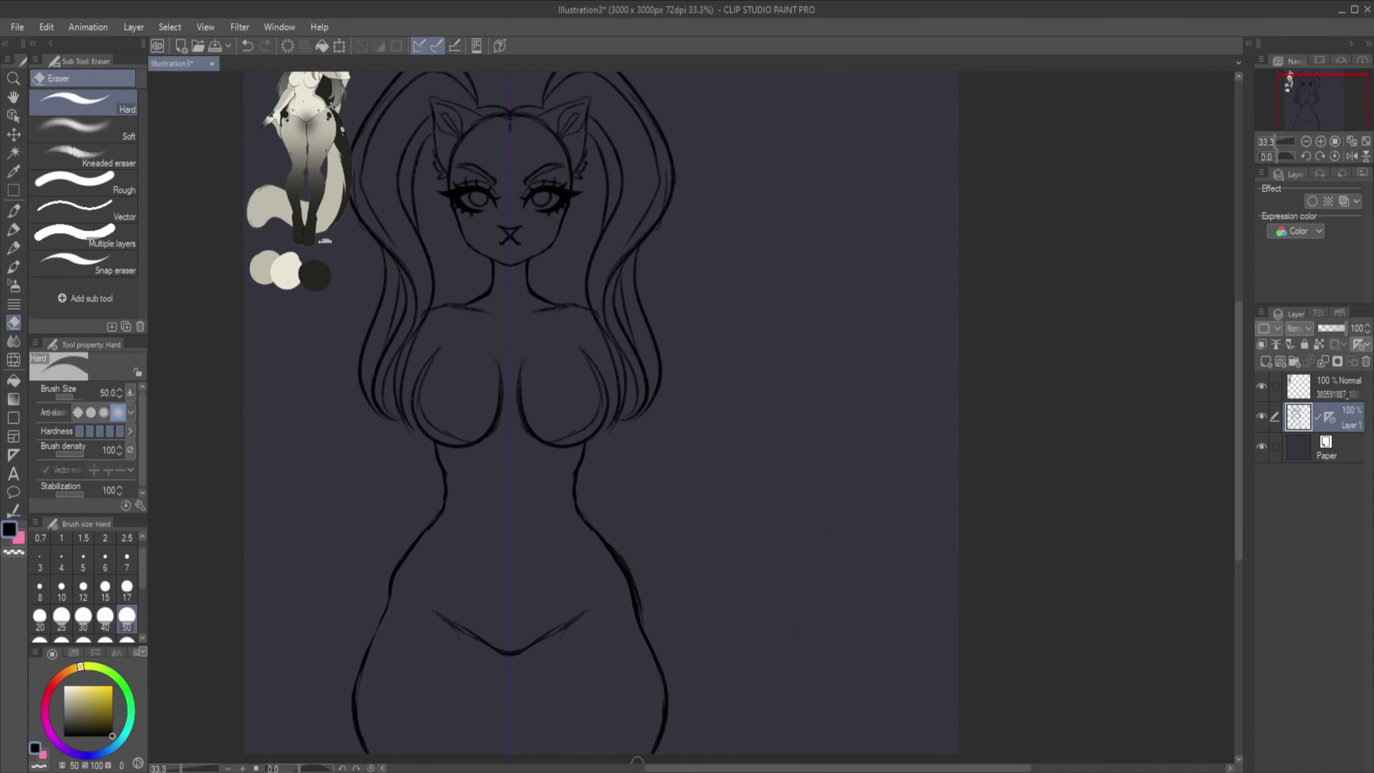
pyautogui.press('p')
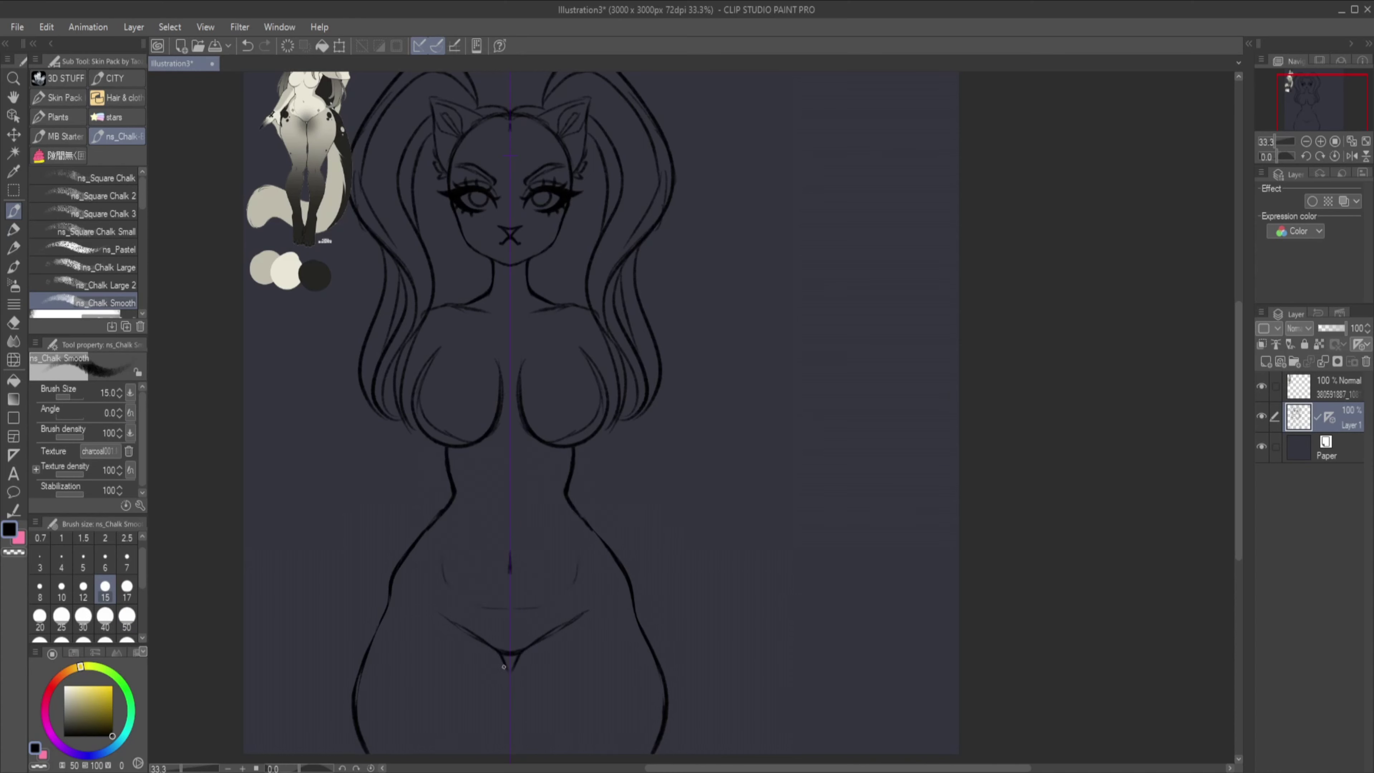
# Lengthen the hair with short mirrored strokes down both sides of the figure.
pyautogui.scroll(2, 1224, 427)
pyautogui.moveTo(444, 357); pyautogui.dragTo(400, 379)
pyautogui.moveTo(408, 324); pyautogui.dragTo(404, 370)
pyautogui.moveTo(374, 455)
pyautogui.mouseDown()
pyautogui.moveTo(311, 596)
pyautogui.moveTo(344, 645)
pyautogui.mouseUp()
pyautogui.moveTo(386, 305); pyautogui.dragTo(382, 393)
pyautogui.moveTo(444, 127); pyautogui.dragTo(386, 344)
pyautogui.moveTo(367, 264); pyautogui.dragTo(307, 553)
pyautogui.scroll(2, 207, 354)
pyautogui.moveTo(207, 354); pyautogui.dragTo(222, 528)
pyautogui.scroll(-2, 222, 528)
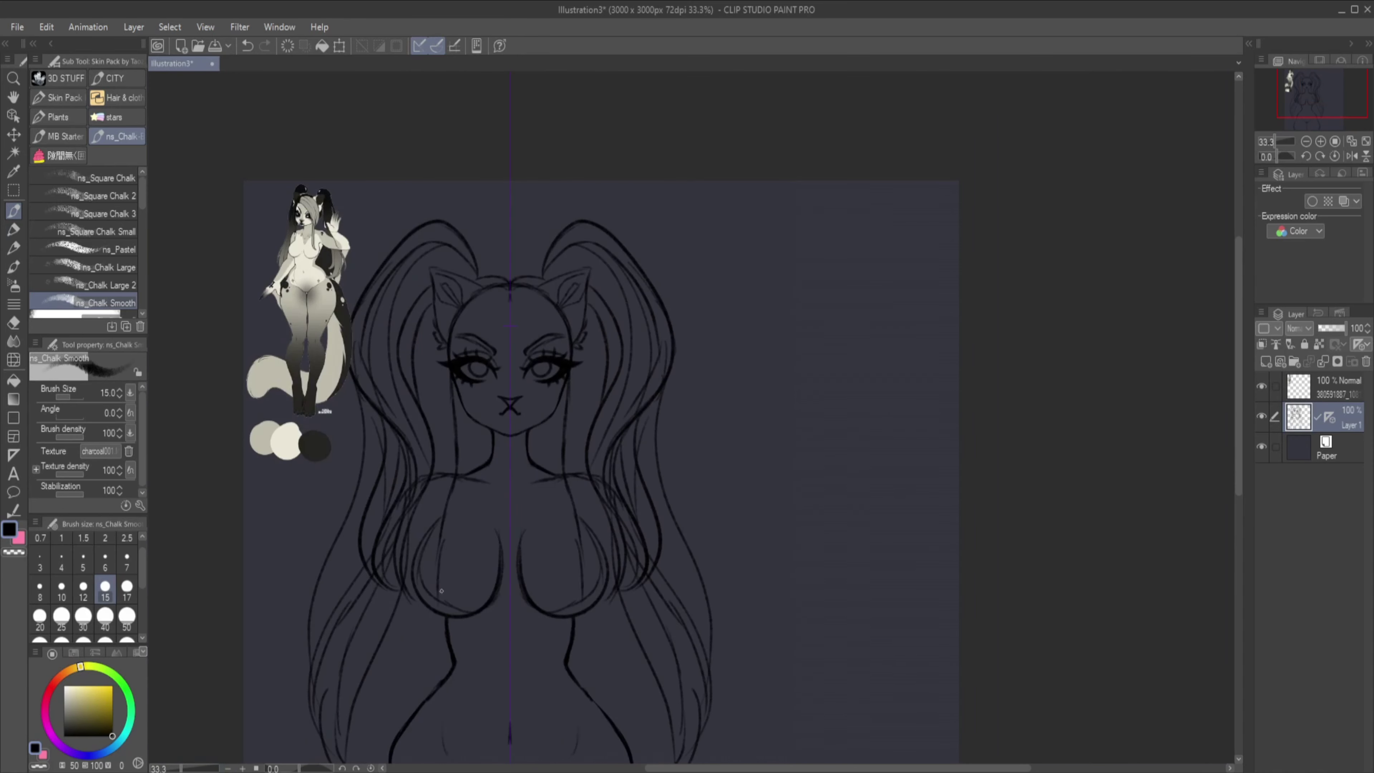
pyautogui.moveTo(584, 466); pyautogui.dragTo(557, 612)
# On a new Layer 2, draw bang strands over the forehead and down the face.
pyautogui.hotkey('ctrl', 'shift', 'n')
pyautogui.moveTo(559, 405); pyautogui.dragTo(537, 547)
pyautogui.scroll(2, 544, 450)
pyautogui.moveTo(422, 349); pyautogui.dragTo(464, 365)
pyautogui.moveTo(436, 351)
pyautogui.mouseDown()
pyautogui.moveTo(533, 539)
pyautogui.moveTo(511, 614)
pyautogui.mouseUp()
pyautogui.moveTo(548, 448); pyautogui.dragTo(515, 618)
# Clear Layer 2, sketch a trial set of bangs arching over the forehead, then clear it again.
pyautogui.hscroll(-3, 489, 377)
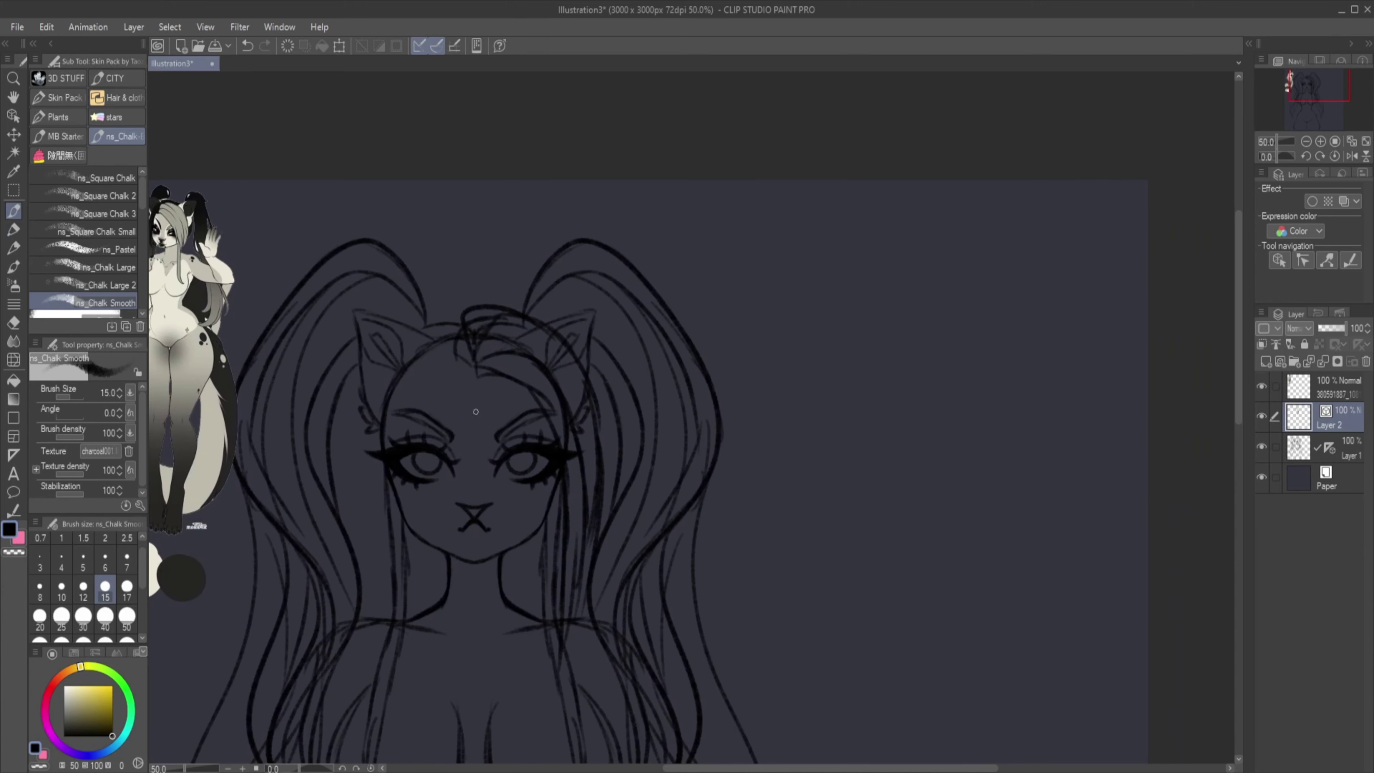
pyautogui.press('Delete')
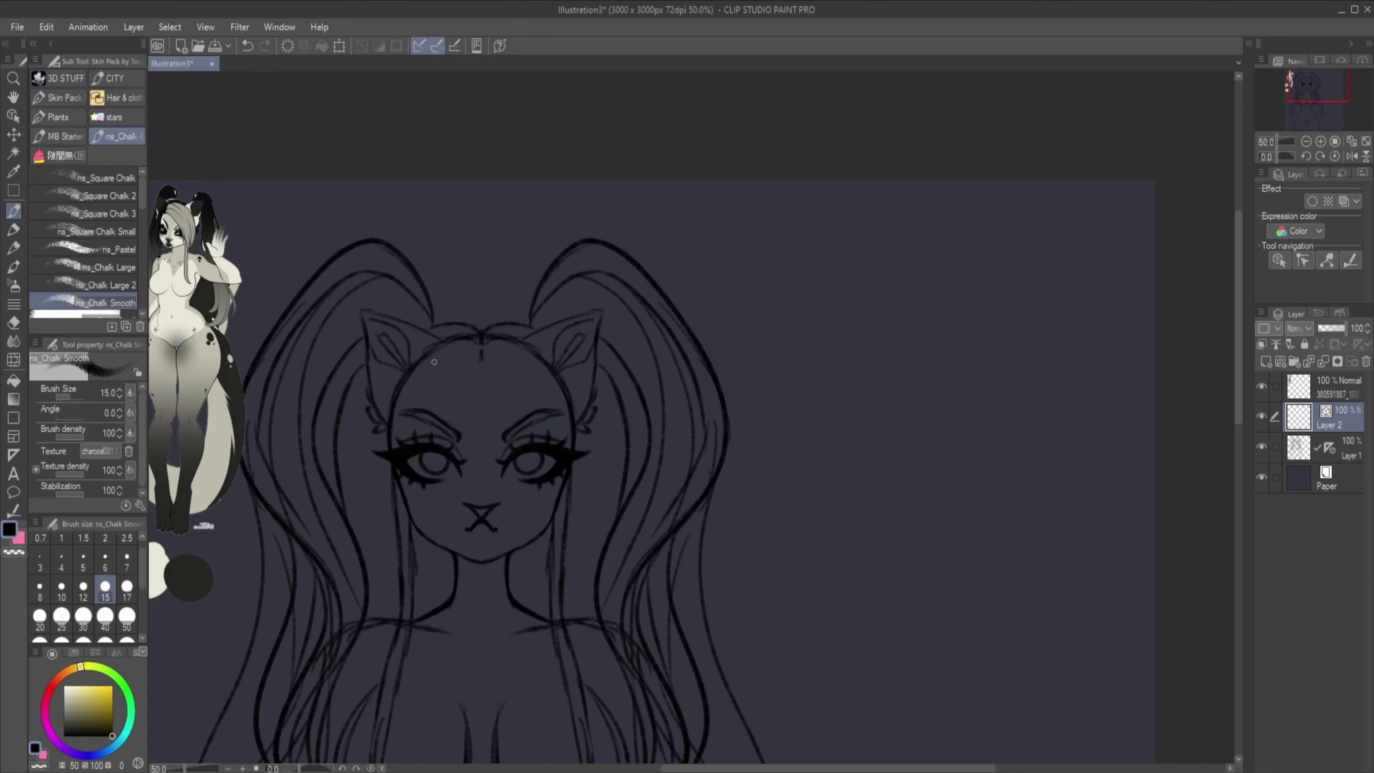
pyautogui.moveTo(528, 284); pyautogui.dragTo(598, 536)
pyautogui.moveTo(427, 319); pyautogui.dragTo(573, 433)
pyautogui.moveTo(578, 457); pyautogui.dragTo(589, 604)
pyautogui.moveTo(440, 368)
pyautogui.mouseDown()
pyautogui.moveTo(460, 395)
pyautogui.moveTo(567, 436)
pyautogui.mouseUp()
pyautogui.press('Delete')
# Draw a hair loop on top of the head with bang strands falling down both face sides.
pyautogui.moveTo(481, 361); pyautogui.dragTo(521, 417)
pyautogui.moveTo(453, 325); pyautogui.dragTo(526, 294)
pyautogui.moveTo(483, 350); pyautogui.dragTo(569, 449)
pyautogui.moveTo(443, 303); pyautogui.dragTo(605, 487)
pyautogui.moveTo(487, 324); pyautogui.dragTo(575, 484)
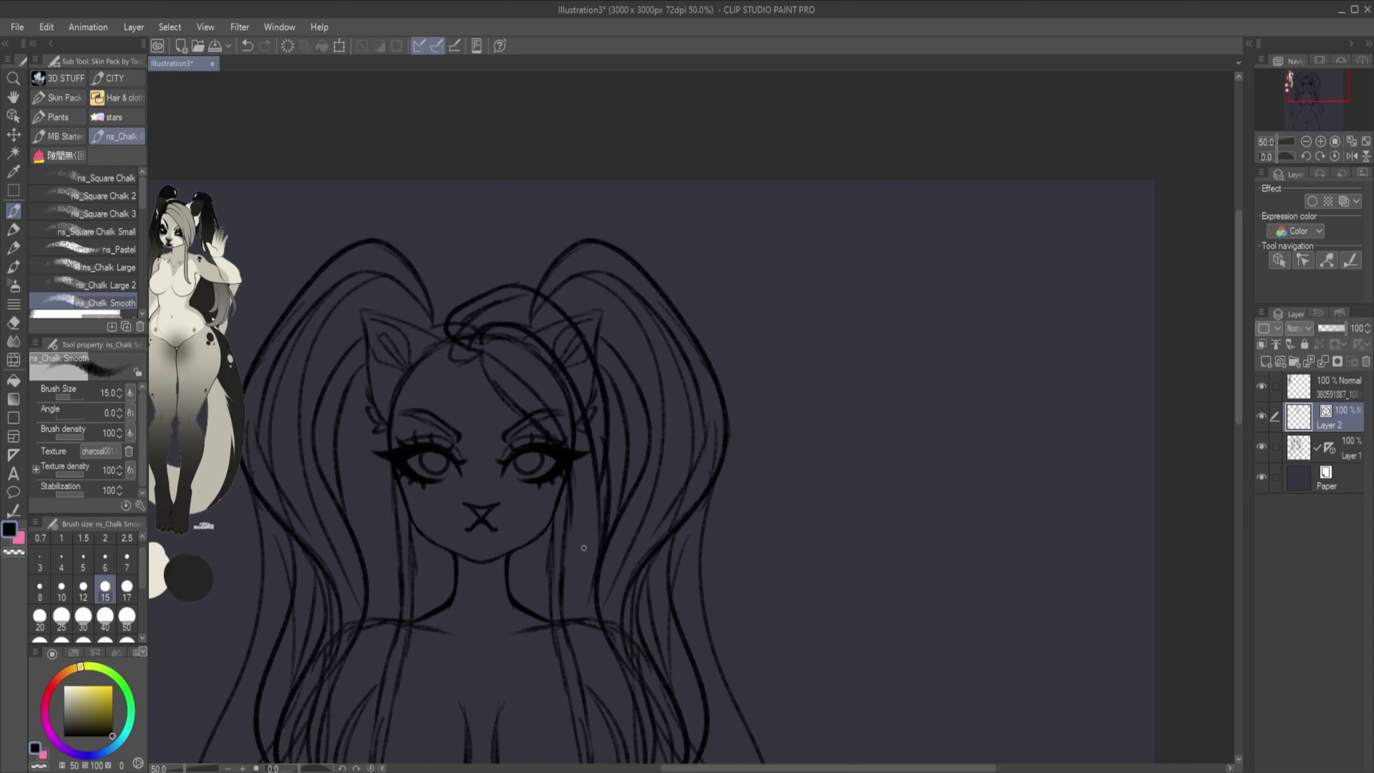
pyautogui.moveTo(426, 395); pyautogui.dragTo(381, 565)
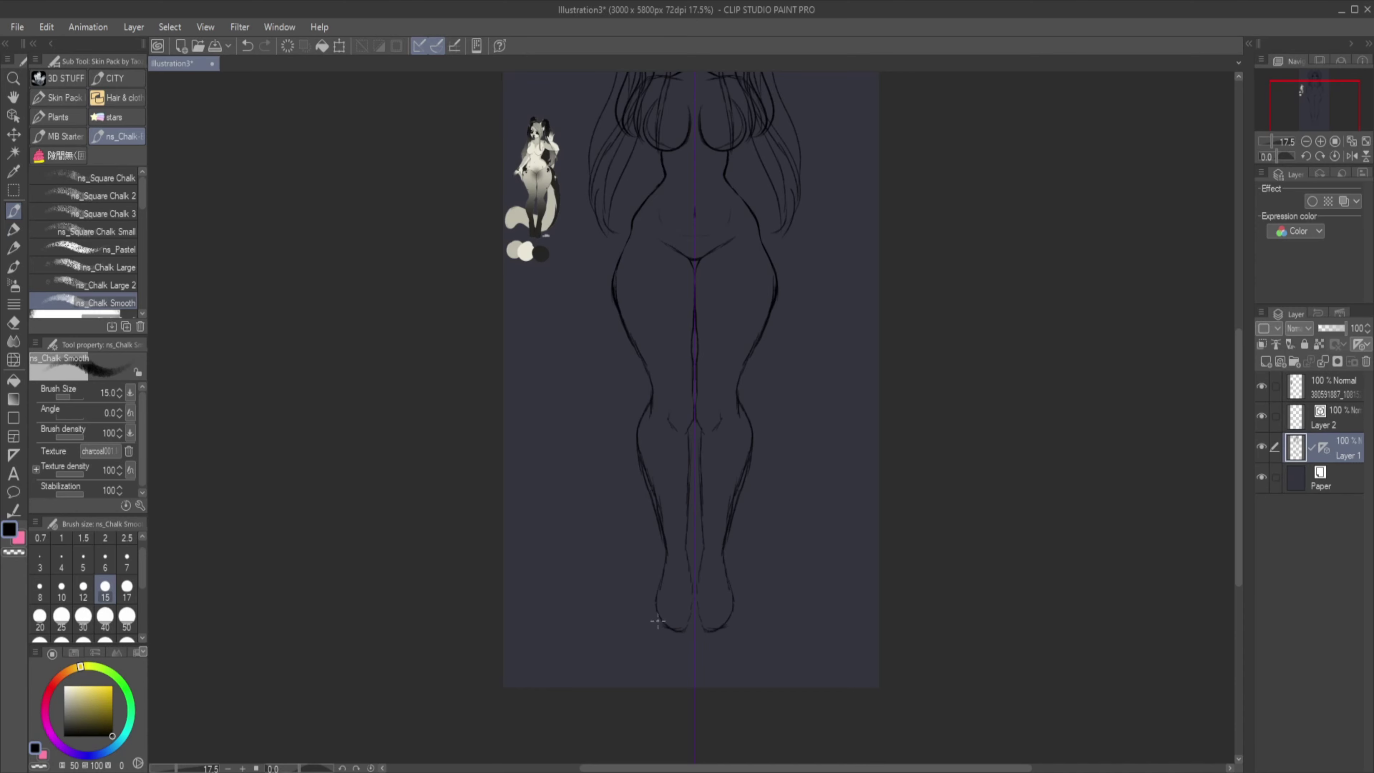
pyautogui.scroll(2, 775, 698)
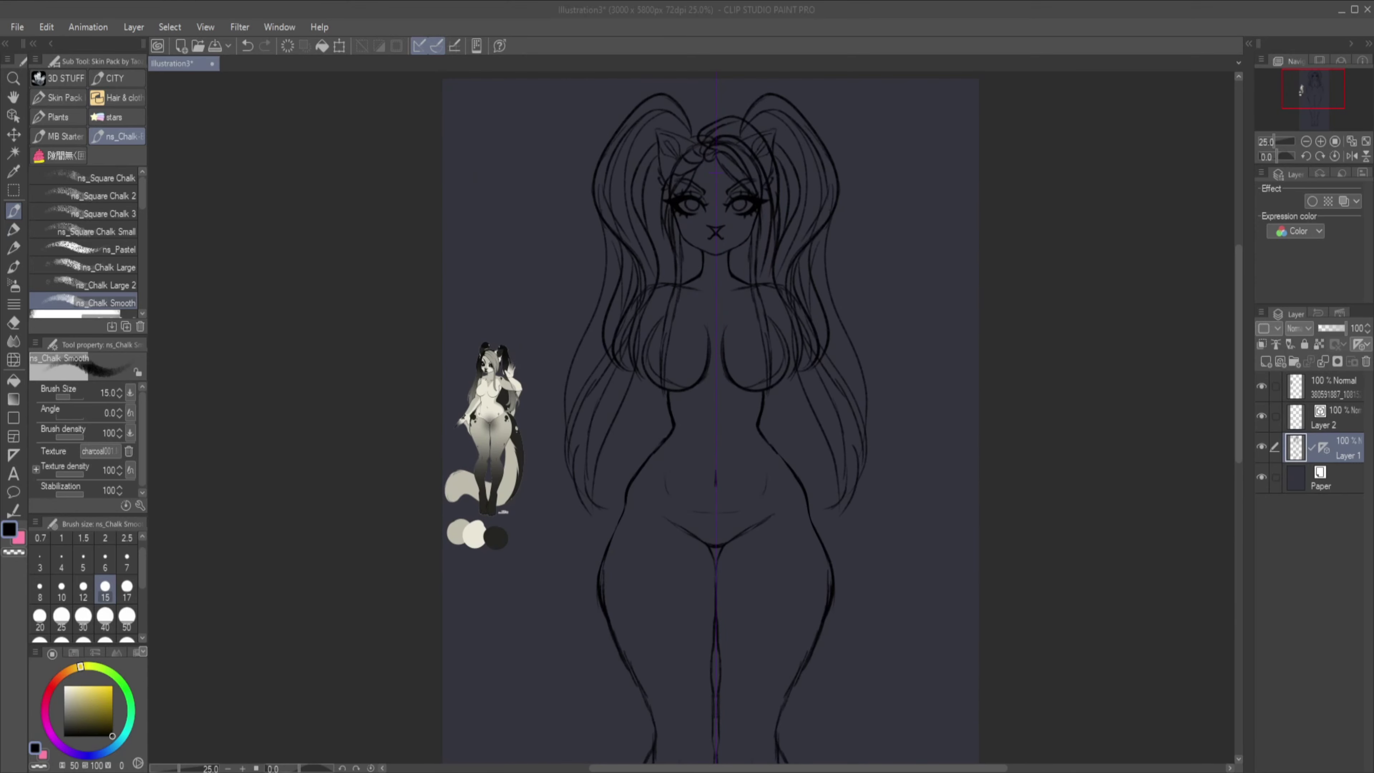
pyautogui.scroll(-2, 492, 65)
pyautogui.scroll(2, 491, 65)
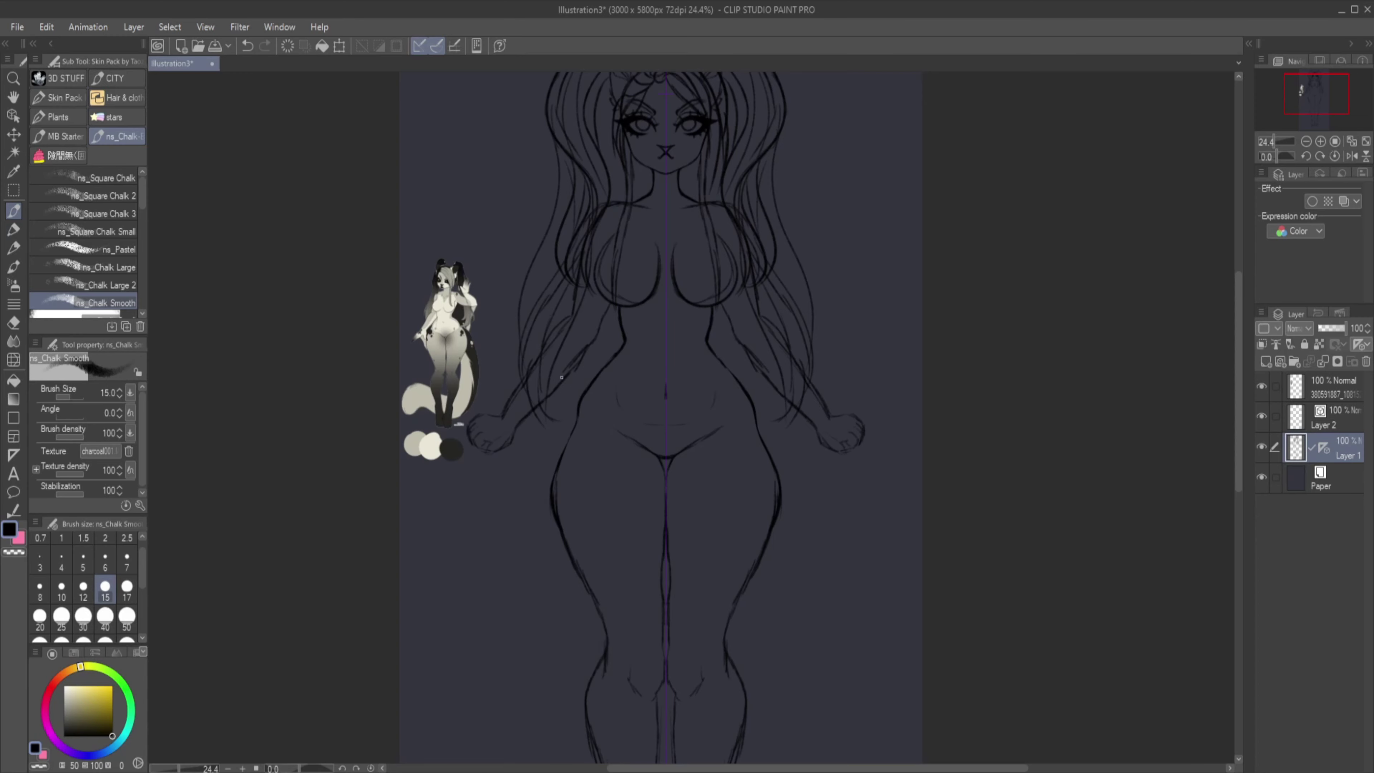
pyautogui.scroll(3, 648, 186)
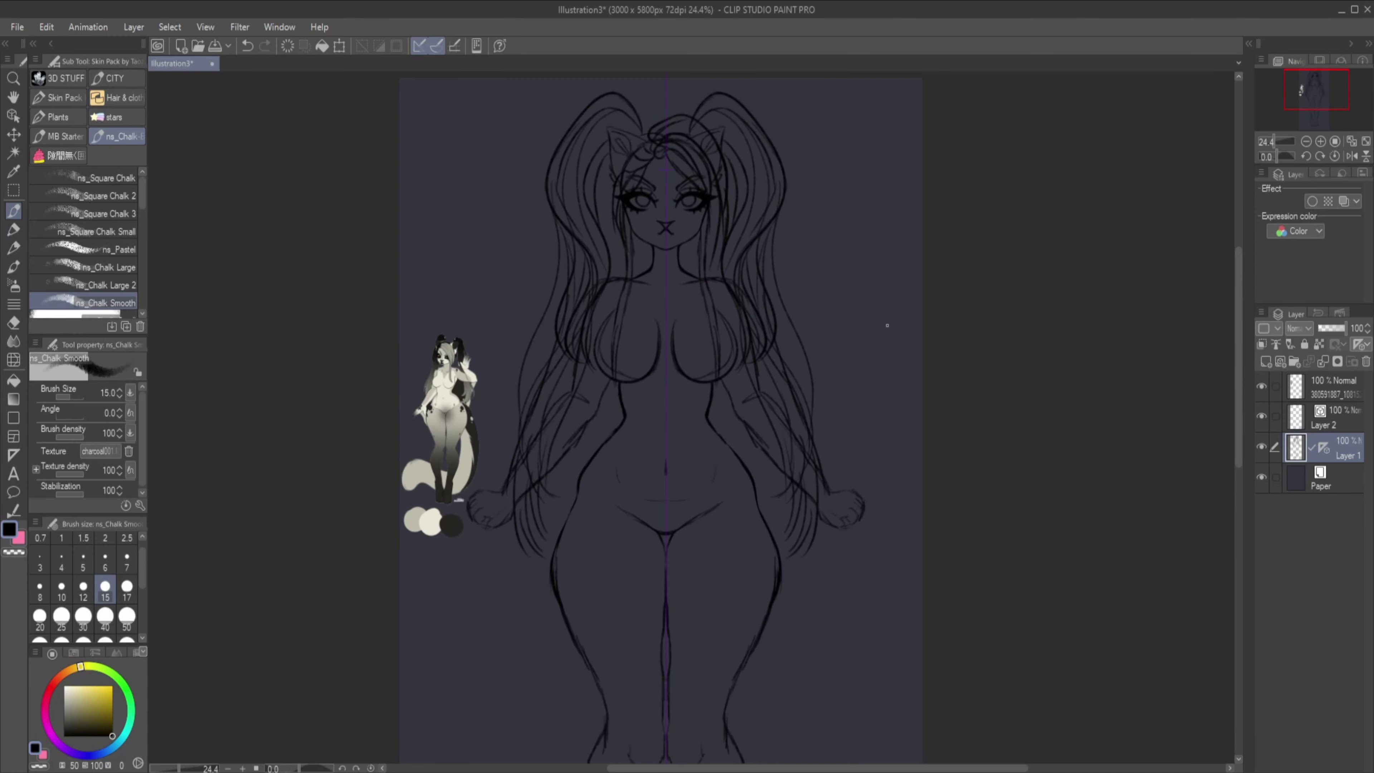
pyautogui.scroll(-4, 736, 176)
# Add a new line-art layer and set the pen size to 10.
pyautogui.scroll(2, 736, 176)
pyautogui.press('t')
pyautogui.click(1280, 361)
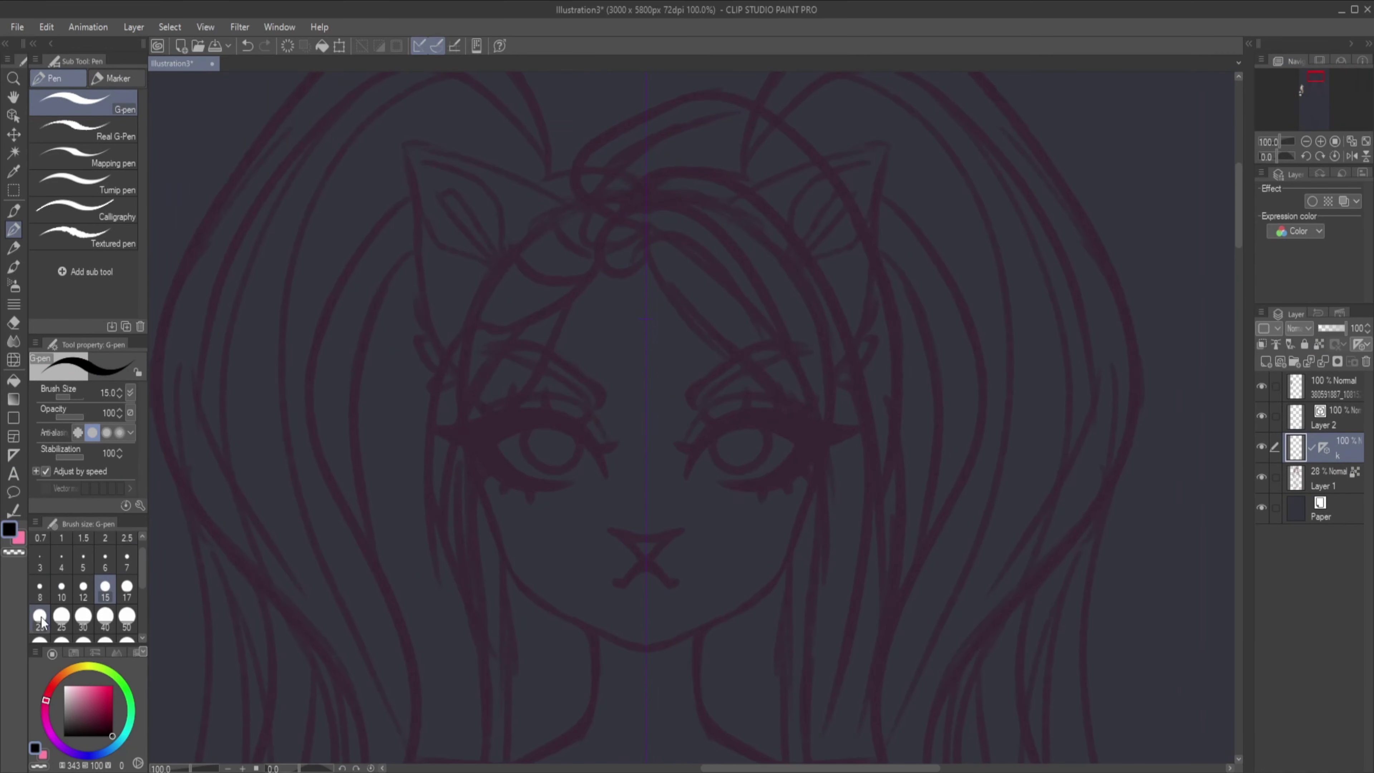
pyautogui.click(61, 587)
pyautogui.moveTo(644, 195)
pyautogui.mouseDown()
pyautogui.moveTo(476, 541)
pyautogui.moveTo(644, 650)
pyautogui.moveTo(469, 450)
pyautogui.moveTo(629, 648)
pyautogui.mouseUp()
pyautogui.hotkey('ctrl', 'z')
# Ink the V-shaped mouth joining the dots and try out mirrored neck lines.
pyautogui.scroll(2, 629, 646)
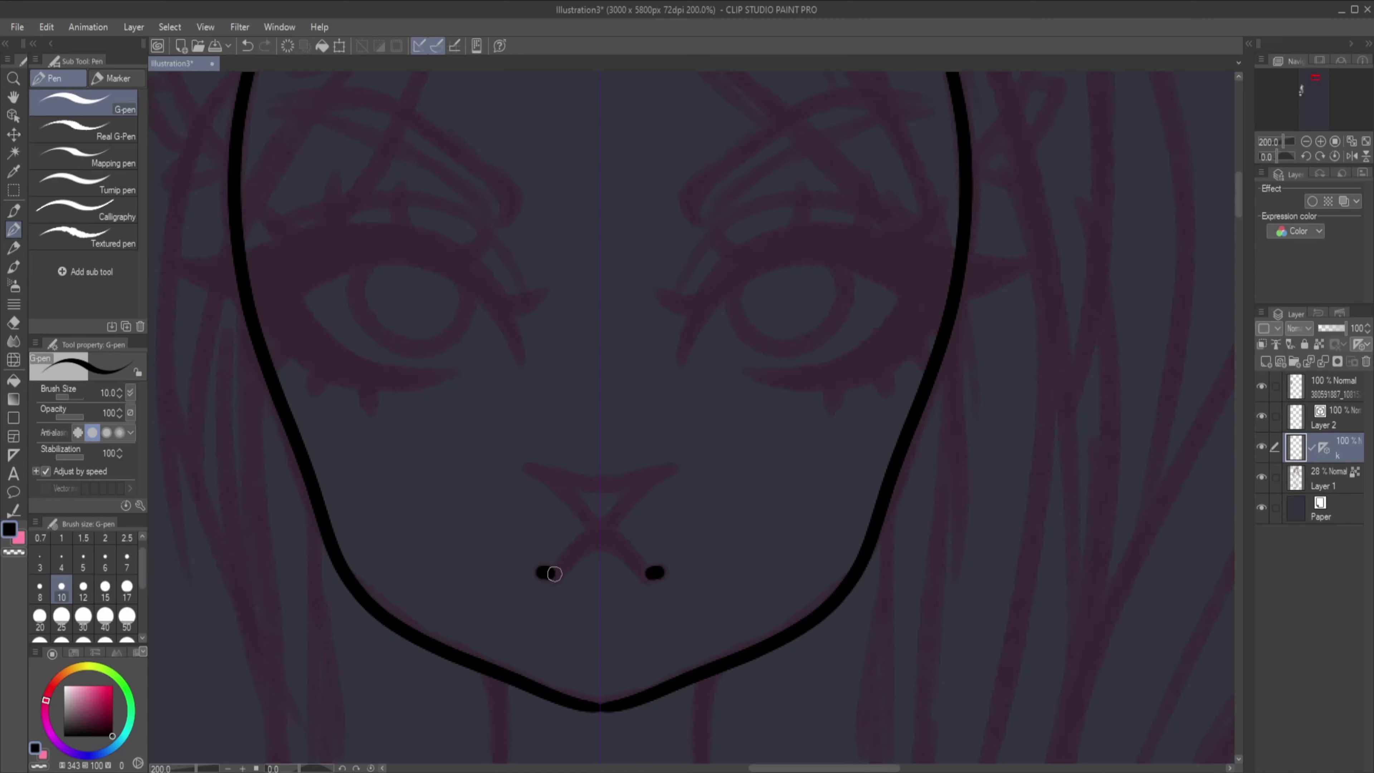
pyautogui.moveTo(557, 572); pyautogui.dragTo(599, 538)
pyautogui.moveTo(598, 496)
pyautogui.mouseDown()
pyautogui.moveTo(568, 487)
pyautogui.moveTo(599, 524)
pyautogui.mouseUp()
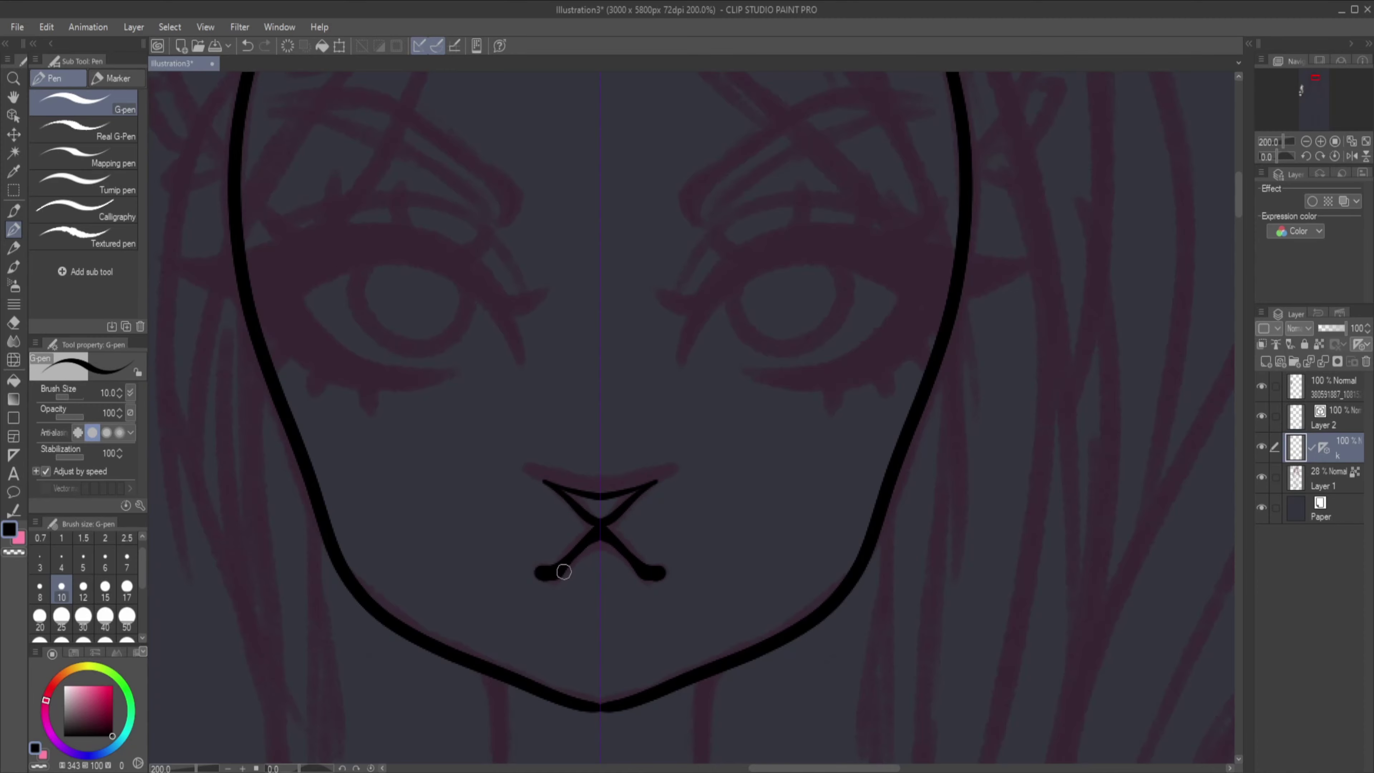
pyautogui.scroll(-3, 639, 500)
pyautogui.scroll(2, 595, 378)
pyautogui.moveTo(524, 319); pyautogui.dragTo(533, 419)
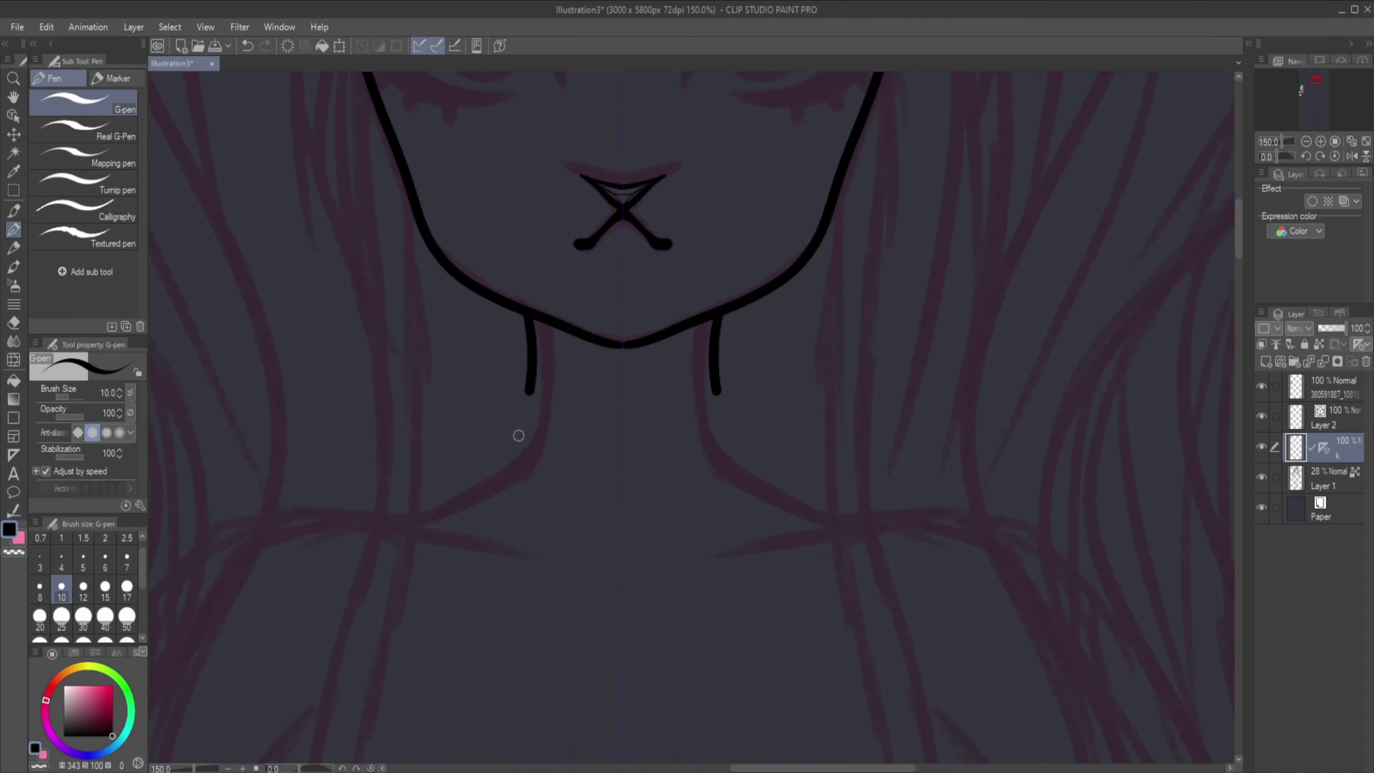
pyautogui.scroll(2, 541, 378)
pyautogui.hotkey('ctrl', 'z')
pyautogui.moveTo(585, 356); pyautogui.dragTo(537, 493)
pyautogui.hotkey('ctrl', 'z')
pyautogui.scroll(3, 595, 378)
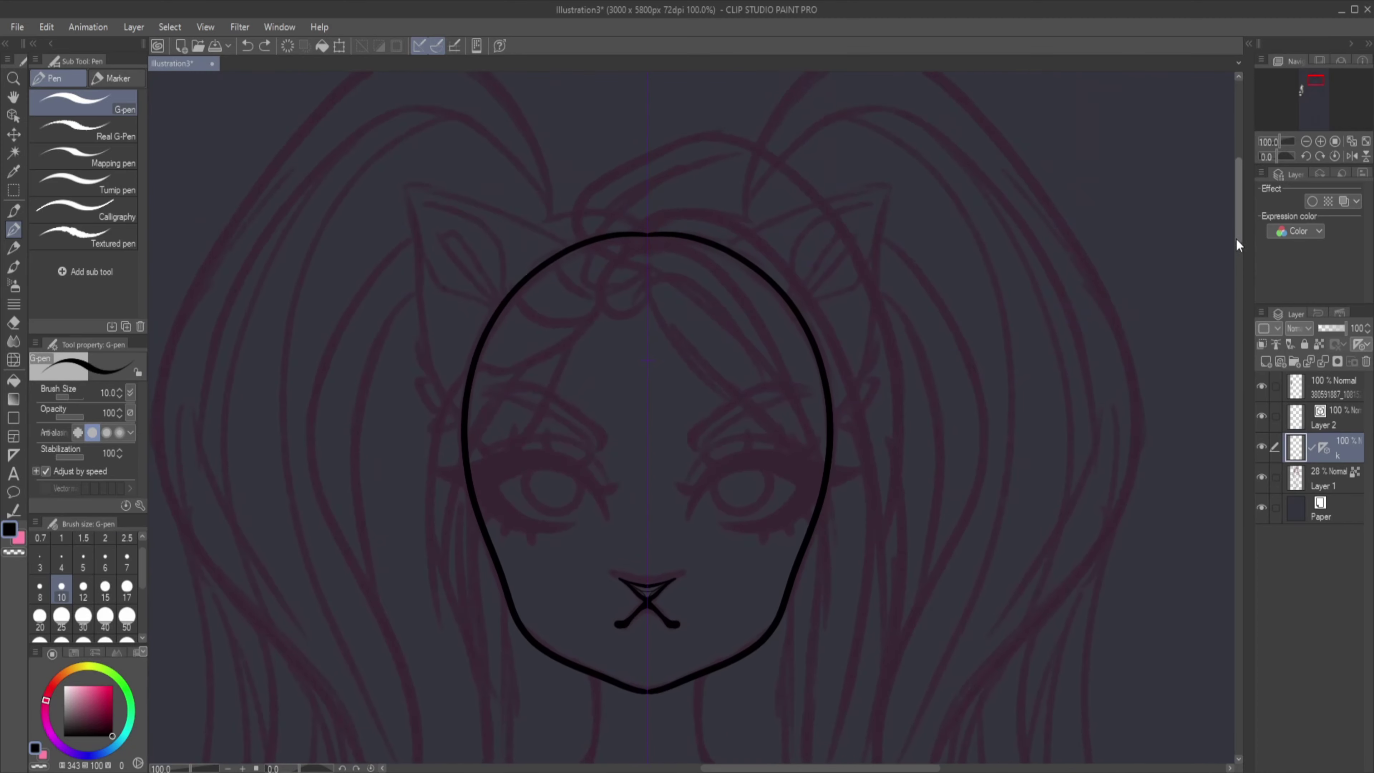
pyautogui.scroll(2, 541, 270)
# Ink the mirrored cat-ear outlines with inner lines and short ticks at the ear bases.
pyautogui.moveTo(537, 285)
pyautogui.mouseDown()
pyautogui.moveTo(763, 192)
pyautogui.moveTo(697, 563)
pyautogui.mouseUp()
pyautogui.moveTo(640, 414); pyautogui.dragTo(764, 295)
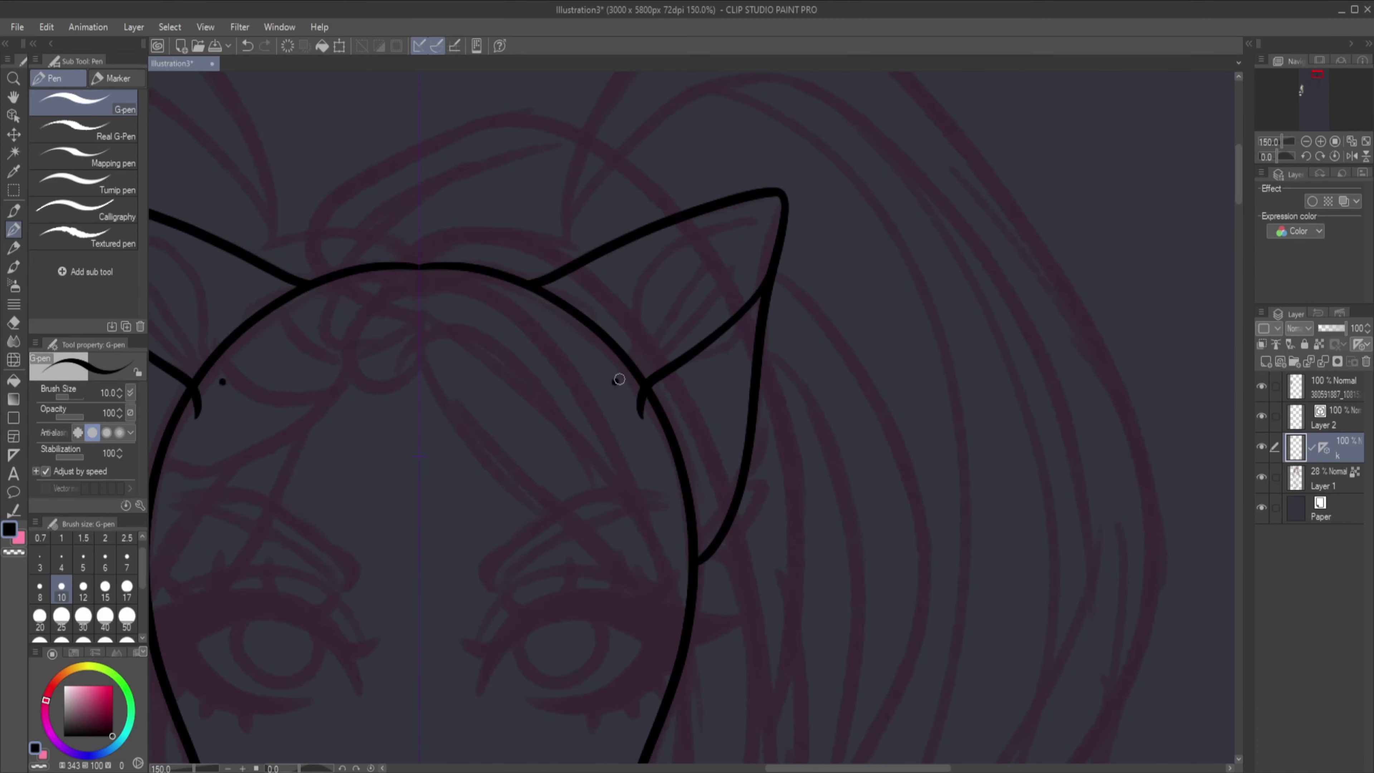
pyautogui.moveTo(615, 382); pyautogui.dragTo(776, 199)
pyautogui.hotkey('ctrl', 'z')
pyautogui.moveTo(626, 351); pyautogui.dragTo(617, 371)
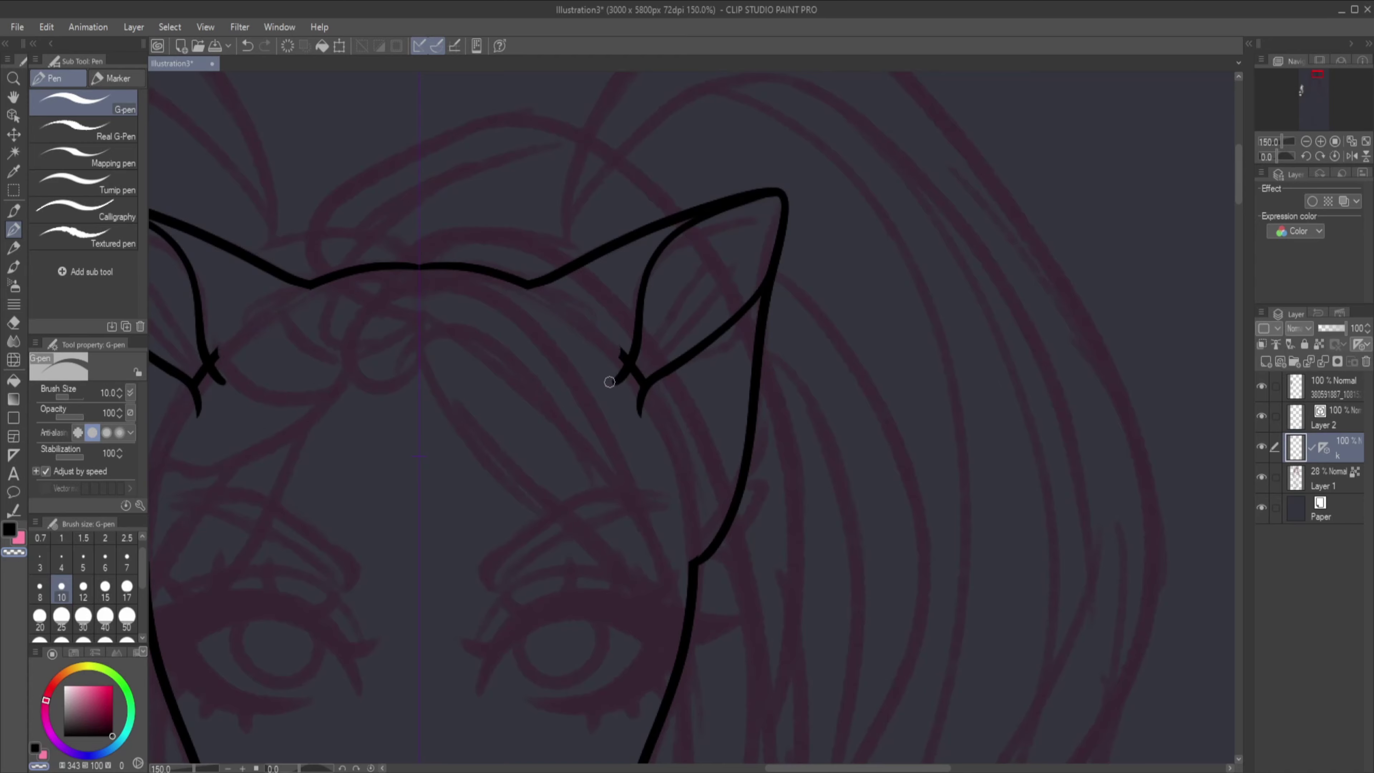
pyautogui.scroll(-4, 640, 376)
pyautogui.scroll(6, 640, 376)
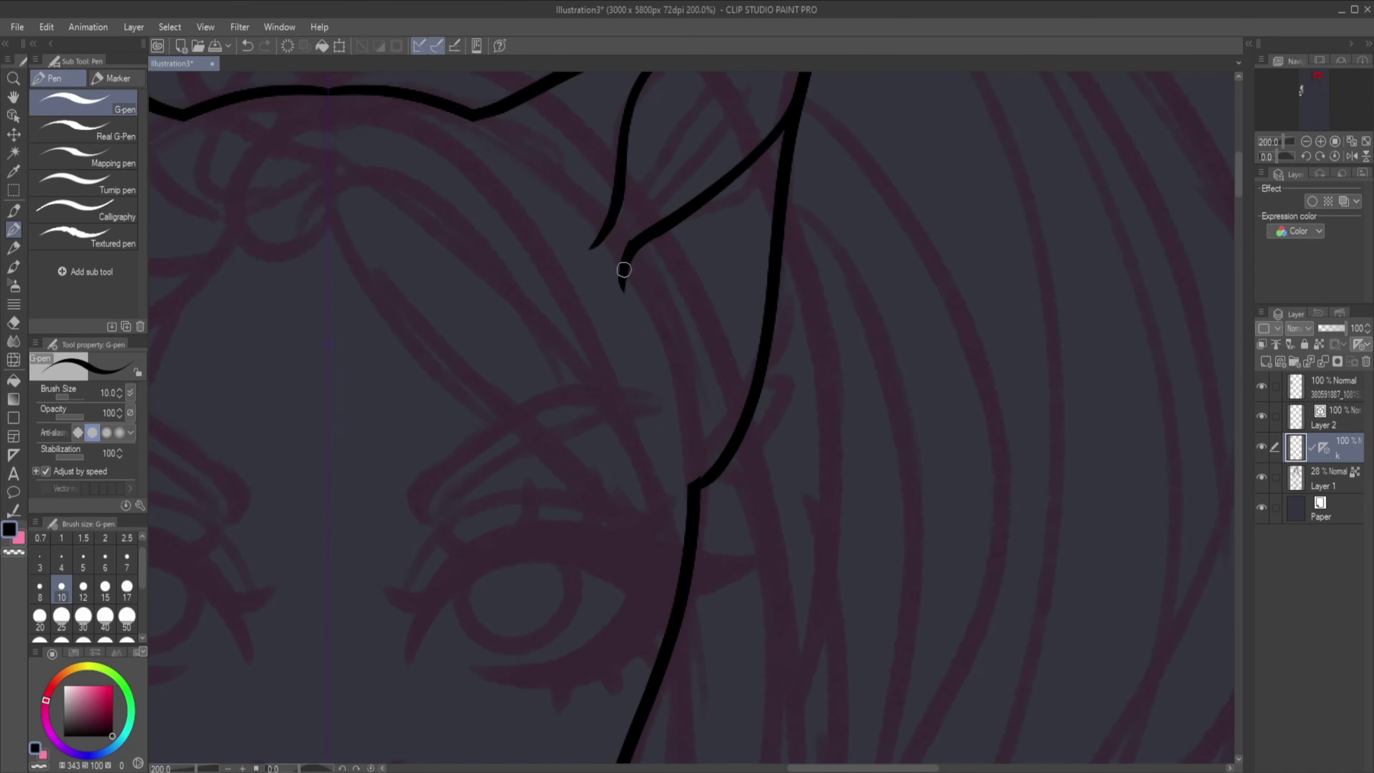
pyautogui.moveTo(616, 244); pyautogui.dragTo(728, 80)
pyautogui.moveTo(698, 480); pyautogui.dragTo(638, 319)
pyautogui.moveTo(473, 114); pyautogui.dragTo(582, 239)
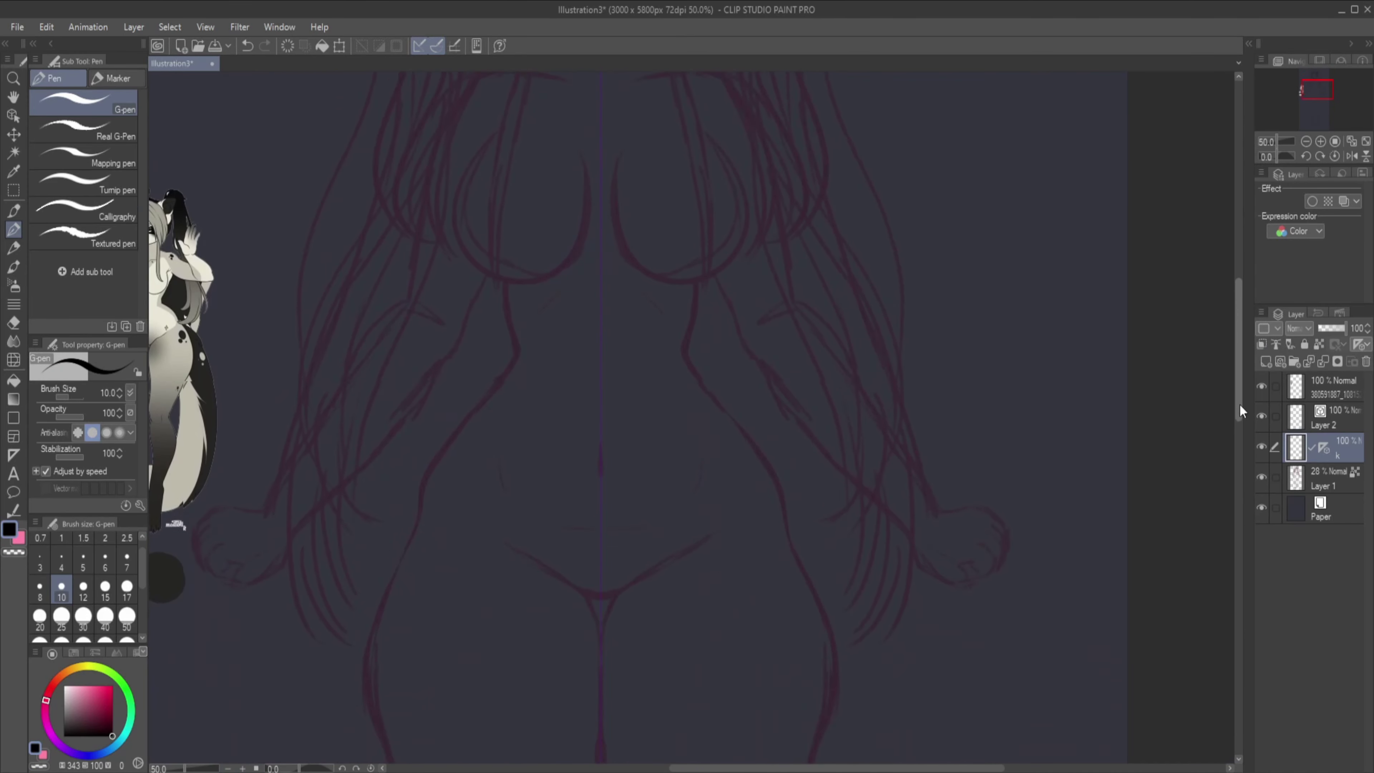
# Ink the mirrored torso and hip contours.
pyautogui.moveTo(506, 189)
pyautogui.mouseDown()
pyautogui.moveTo(514, 260)
pyautogui.moveTo(416, 542)
pyautogui.moveTo(403, 703)
pyautogui.mouseUp()
pyautogui.moveTo(473, 432); pyautogui.dragTo(563, 476)
pyautogui.hotkey('ctrl', 'z')
pyautogui.hotkey('ctrl', '+')
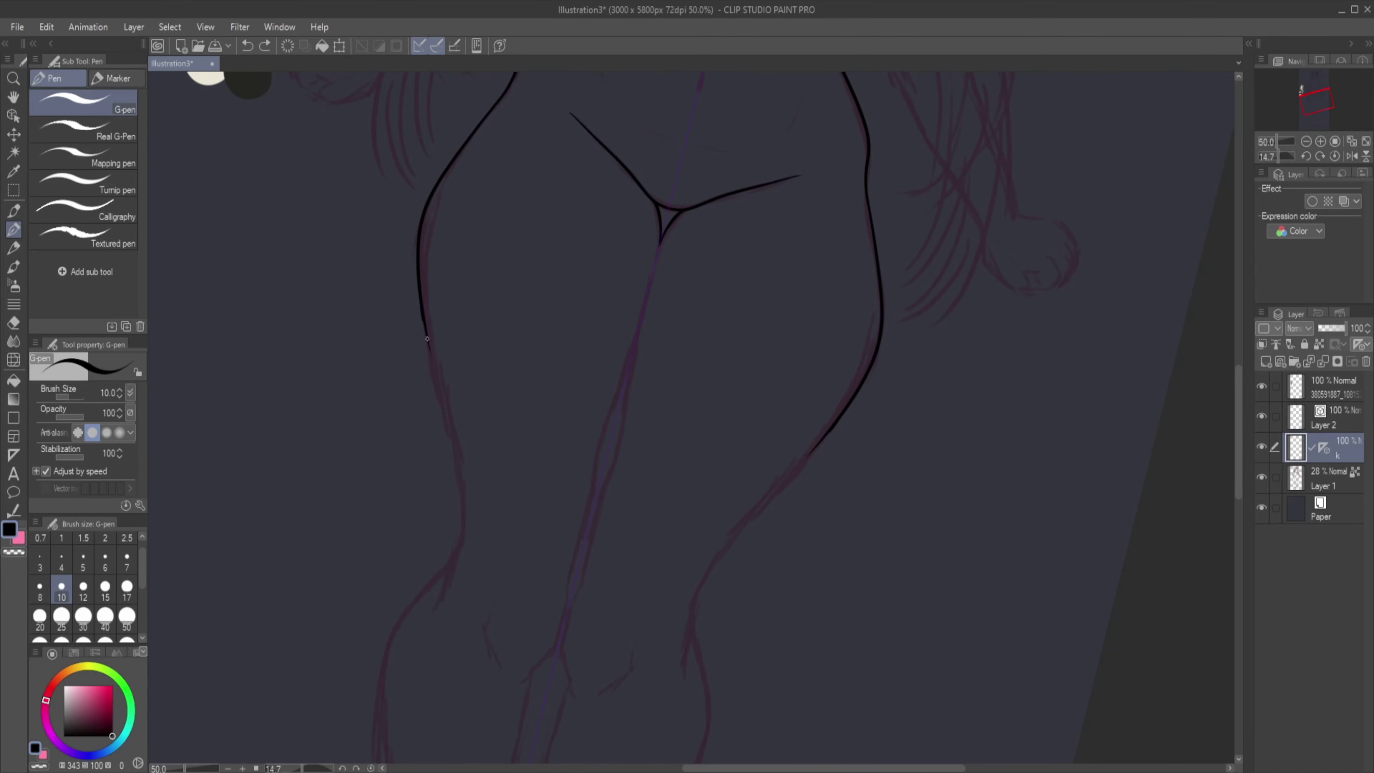
# Extend the mirrored leg contours down the thighs and lower legs.
pyautogui.moveTo(427, 338); pyautogui.dragTo(454, 595)
pyautogui.click(228, 767)
pyautogui.scroll(-5, 692, 417)
pyautogui.moveTo(533, 253)
pyautogui.mouseDown()
pyautogui.moveTo(454, 628)
pyautogui.moveTo(487, 696)
pyautogui.mouseUp()
pyautogui.click(243, 768)
pyautogui.moveTo(544, 476); pyautogui.dragTo(471, 622)
pyautogui.hotkey('ctrl', 'z')
# Ink the knee-to-thigh strokes and the long inner leg line toward the feet.
pyautogui.moveTo(1242, 451); pyautogui.dragTo(1241, 390)
pyautogui.moveTo(539, 602); pyautogui.dragTo(522, 673)
pyautogui.moveTo(560, 575); pyautogui.dragTo(616, 325)
pyautogui.scroll(2, 616, 325)
pyautogui.moveTo(622, 92); pyautogui.dragTo(569, 325)
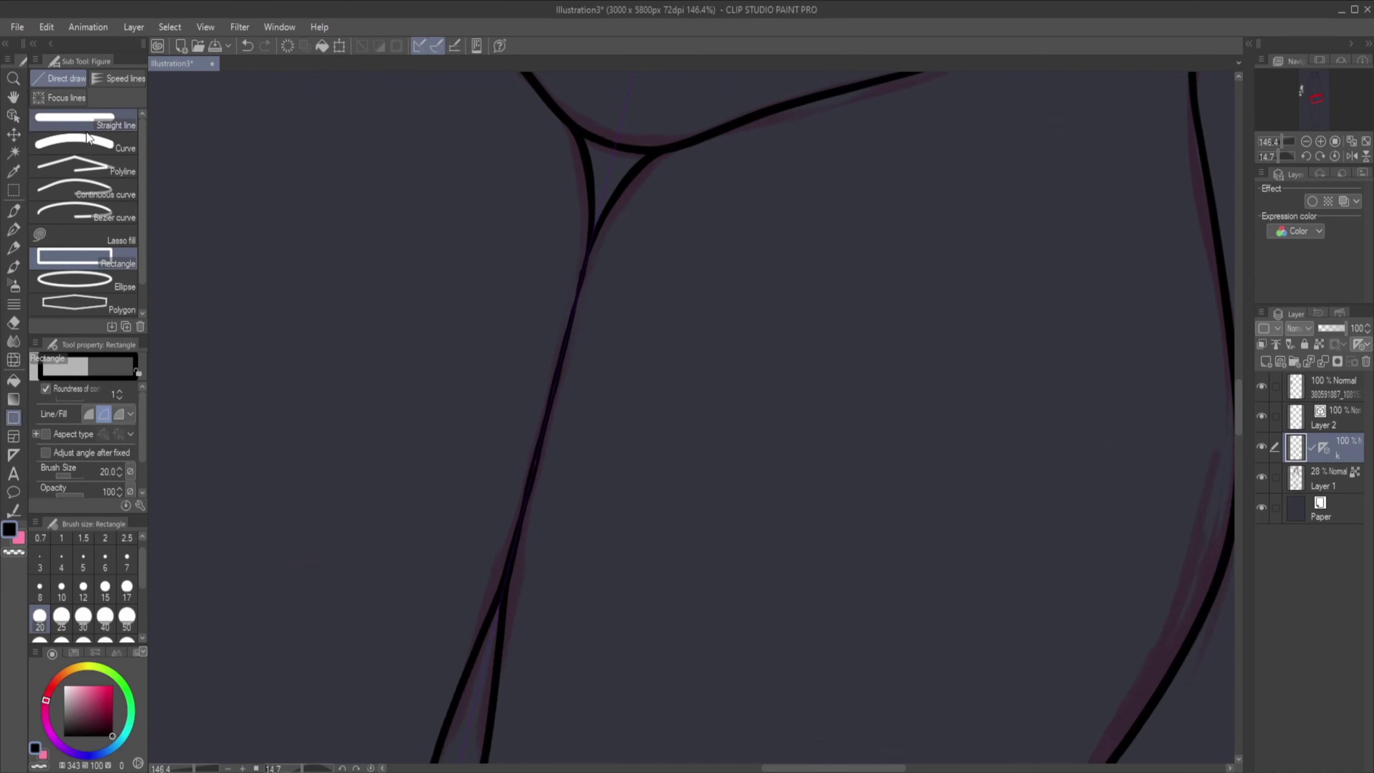
pyautogui.moveTo(589, 249); pyautogui.dragTo(475, 563)
pyautogui.hotkey('ctrl', 'z')
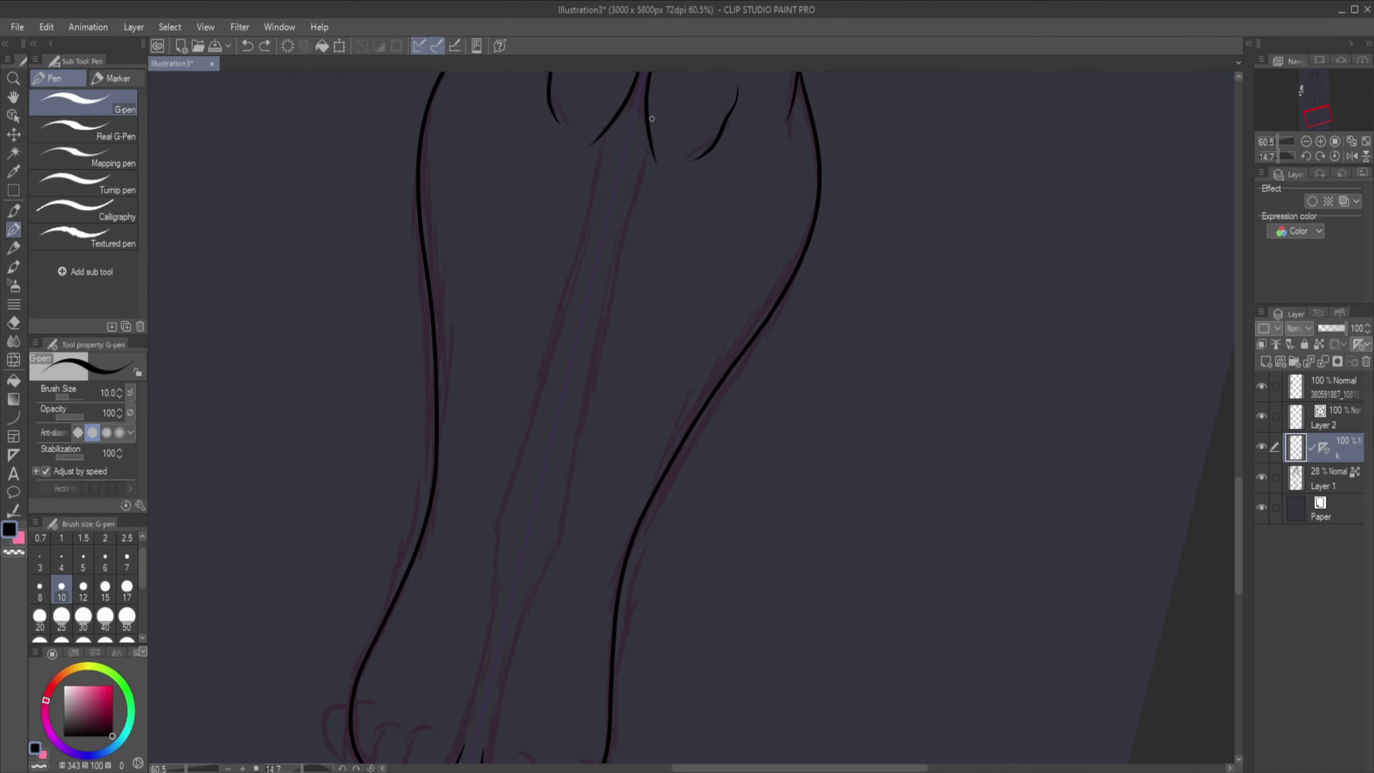
pyautogui.moveTo(647, 114)
pyautogui.mouseDown()
pyautogui.moveTo(541, 557)
pyautogui.moveTo(471, 741)
pyautogui.mouseUp()
pyautogui.scroll(2, 992, 663)
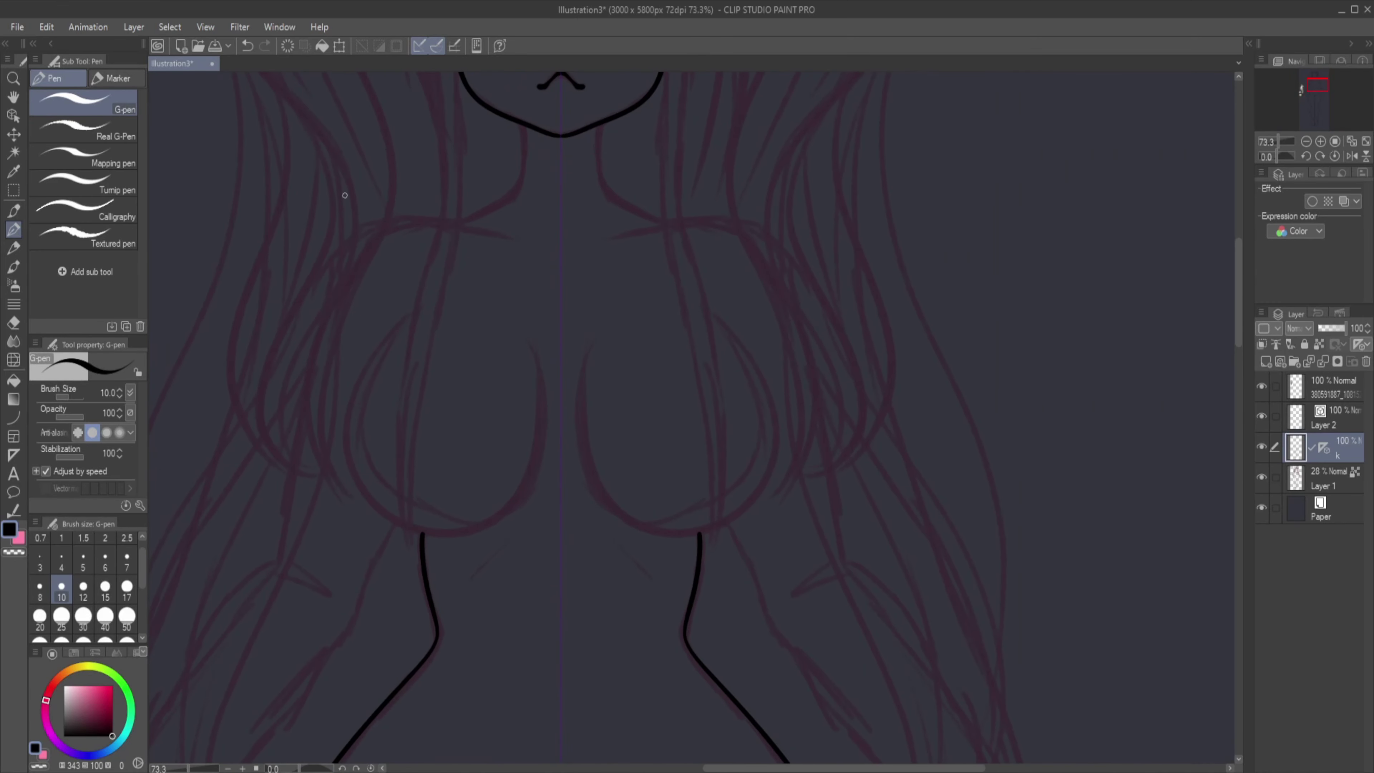
# Ink the mirrored chest as full rounded curves.
pyautogui.moveTo(415, 313); pyautogui.dragTo(511, 481)
pyautogui.hotkey('ctrl', 'z')
pyautogui.moveTo(414, 312); pyautogui.dragTo(544, 374)
pyautogui.hotkey('ctrl', 'z')
pyautogui.hotkey('ctrl', 'y')
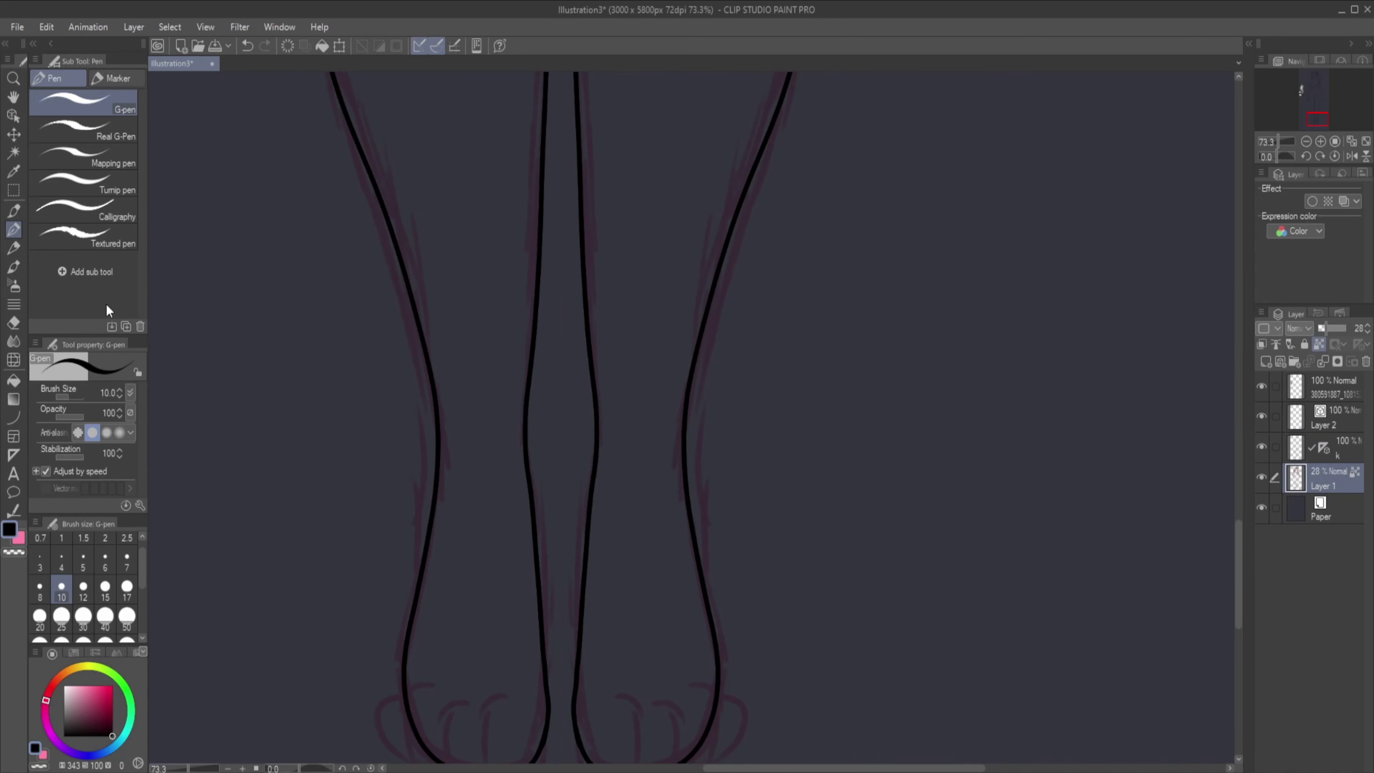
pyautogui.scroll(-3, 776, 530)
pyautogui.scroll(5, 445, 467)
pyautogui.scroll(4, 758, 379)
# Return to the G-pen on the lineart layer and try a mirrored hip curve, then discard it.
pyautogui.press('[')
pyautogui.press('[')
pyautogui.press('[')
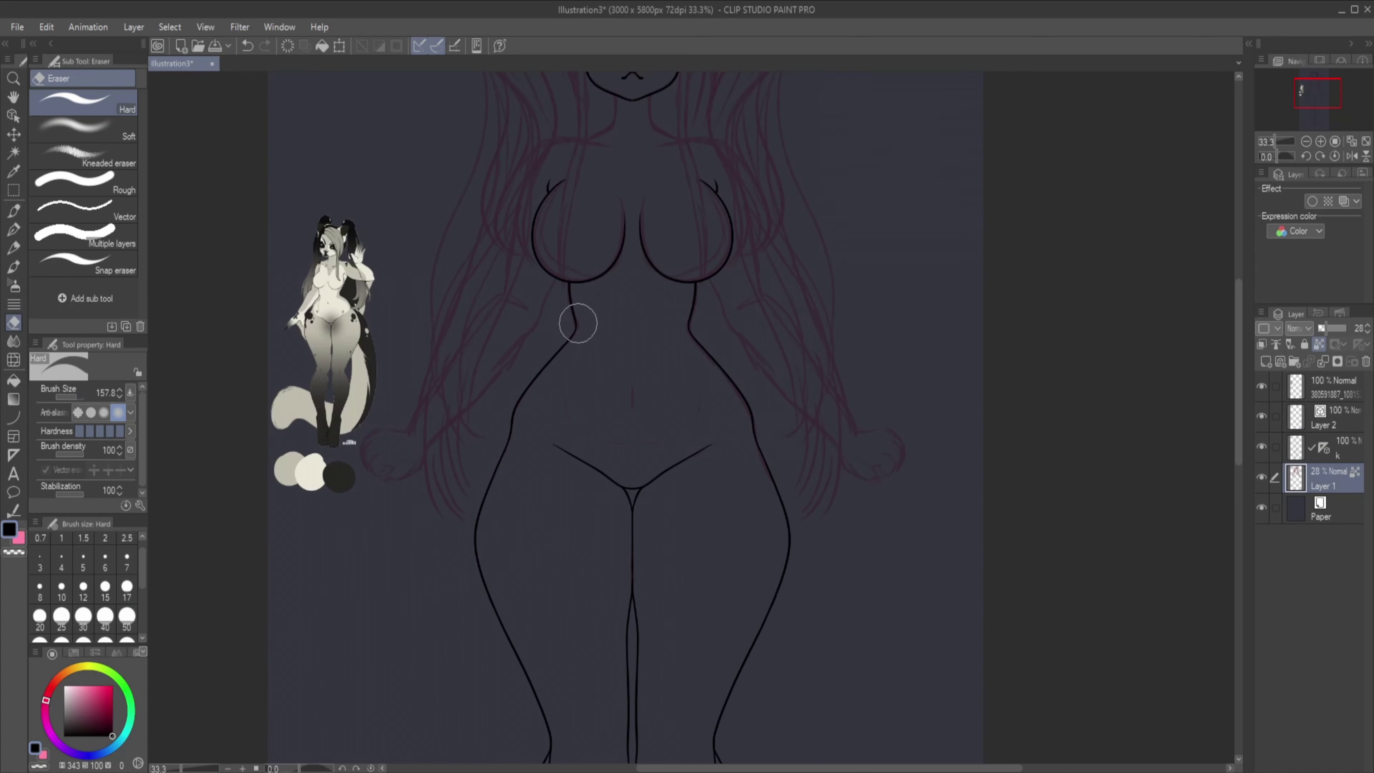
pyautogui.scroll(-4, 638, 561)
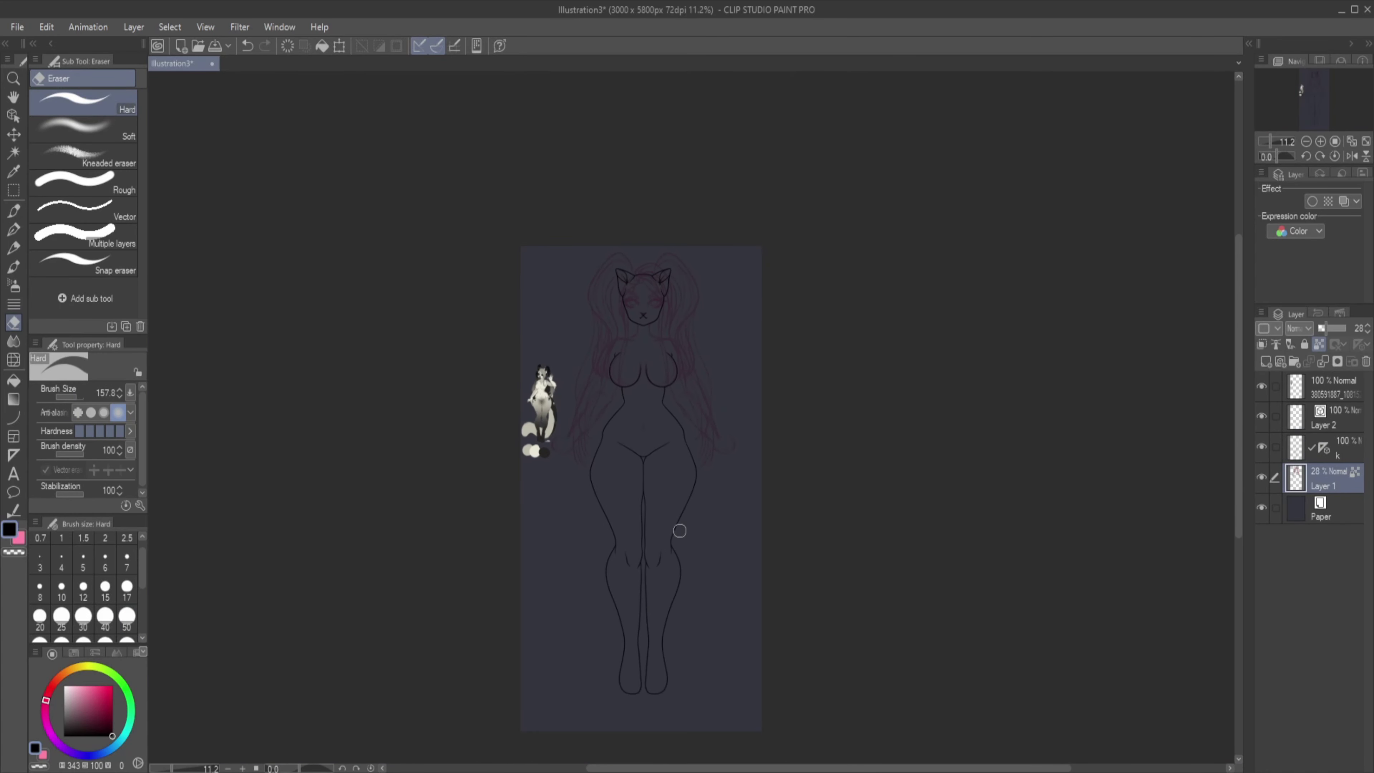
pyautogui.scroll(3, 649, 471)
pyautogui.scroll(6, 606, 411)
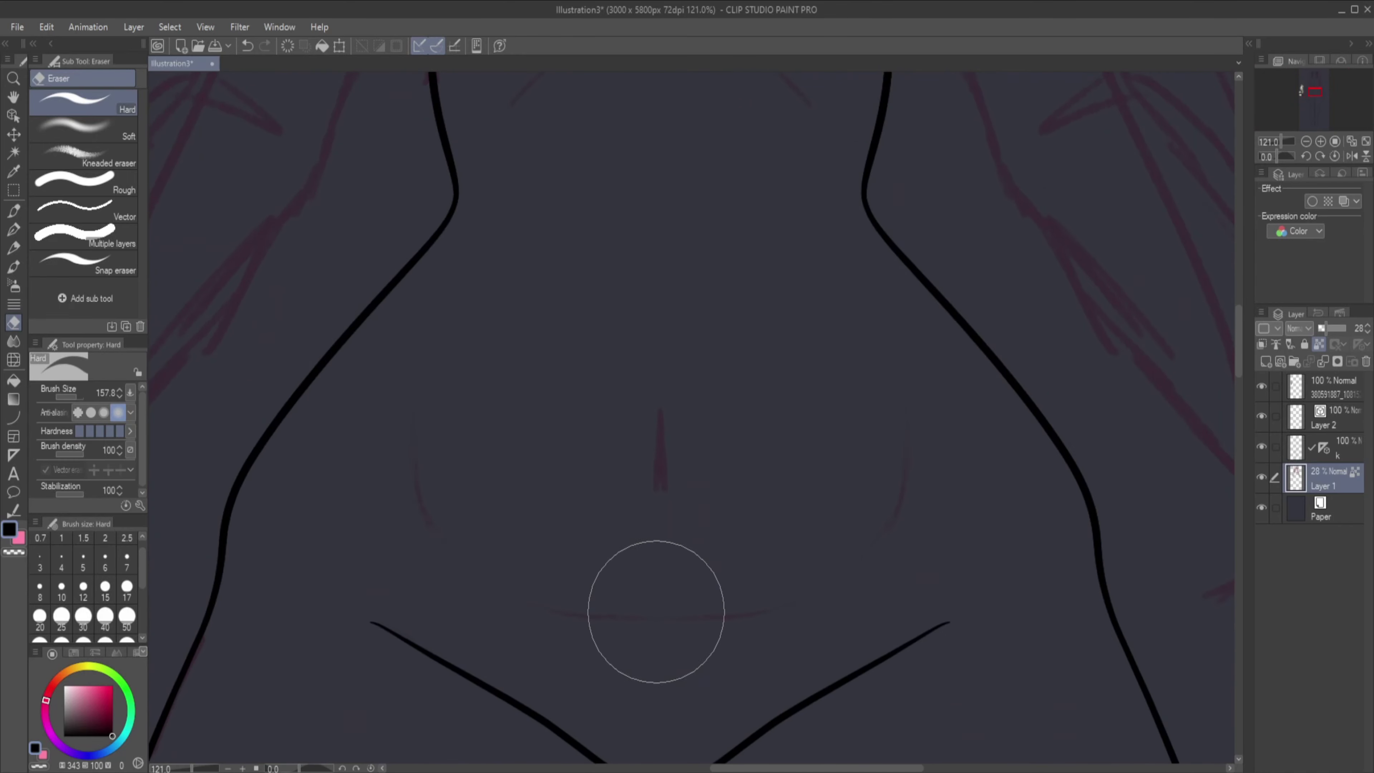
pyautogui.press('p')
pyautogui.hotkey('alt', ']')
pyautogui.moveTo(412, 424)
pyautogui.mouseDown()
pyautogui.moveTo(457, 556)
pyautogui.moveTo(662, 618)
pyautogui.mouseUp()
pyautogui.hotkey('ctrl', 'z')
# Draw the shoulder lines and the collarbones just below the neck.
pyautogui.hotkey('ctrl', 'z')
pyautogui.scroll(5, 493, 503)
pyautogui.scroll(-3, 595, 379)
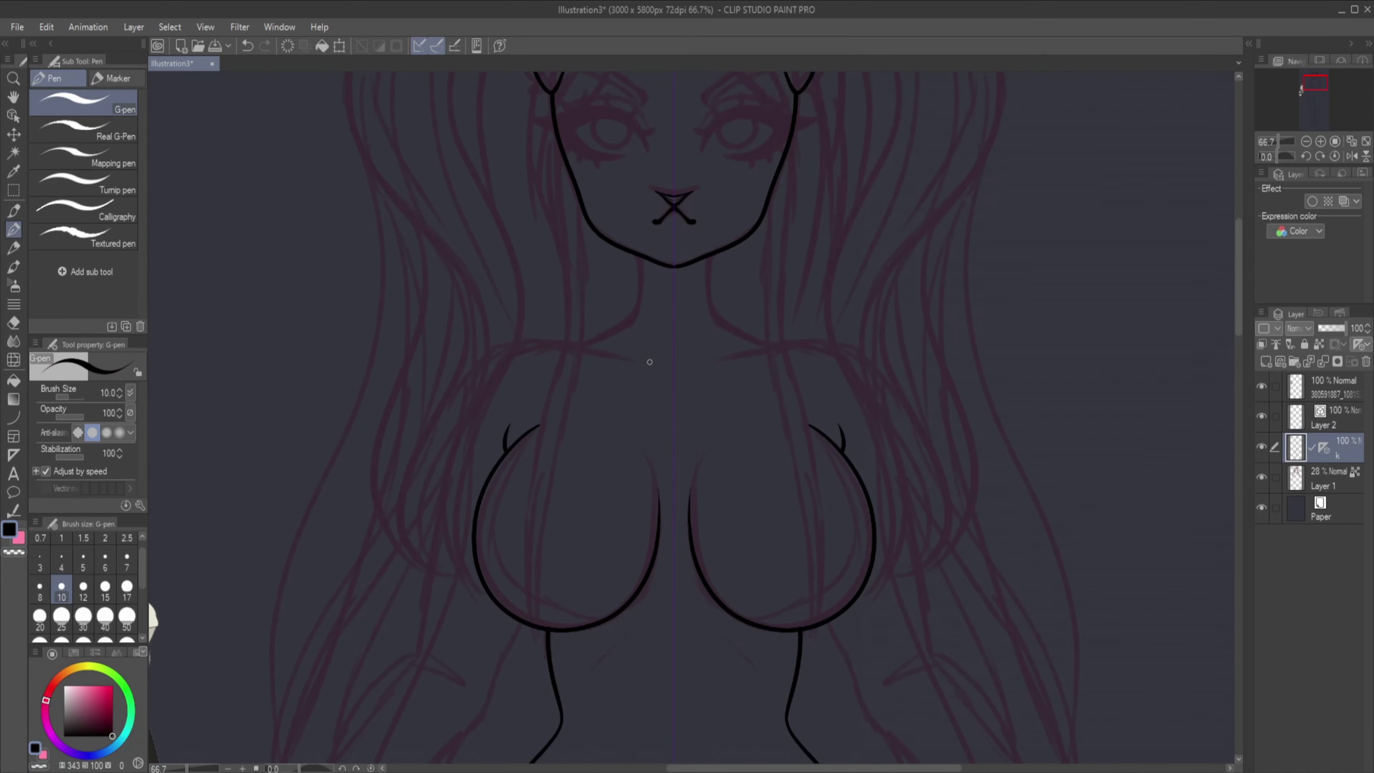
pyautogui.moveTo(638, 358); pyautogui.dragTo(503, 341)
pyautogui.moveTo(507, 346); pyautogui.dragTo(457, 532)
pyautogui.hotkey('ctrl', 'z')
pyautogui.hotkey('ctrl', 'z')
pyautogui.moveTo(643, 363)
pyautogui.mouseDown()
pyautogui.moveTo(590, 351)
pyautogui.moveTo(454, 503)
pyautogui.mouseUp()
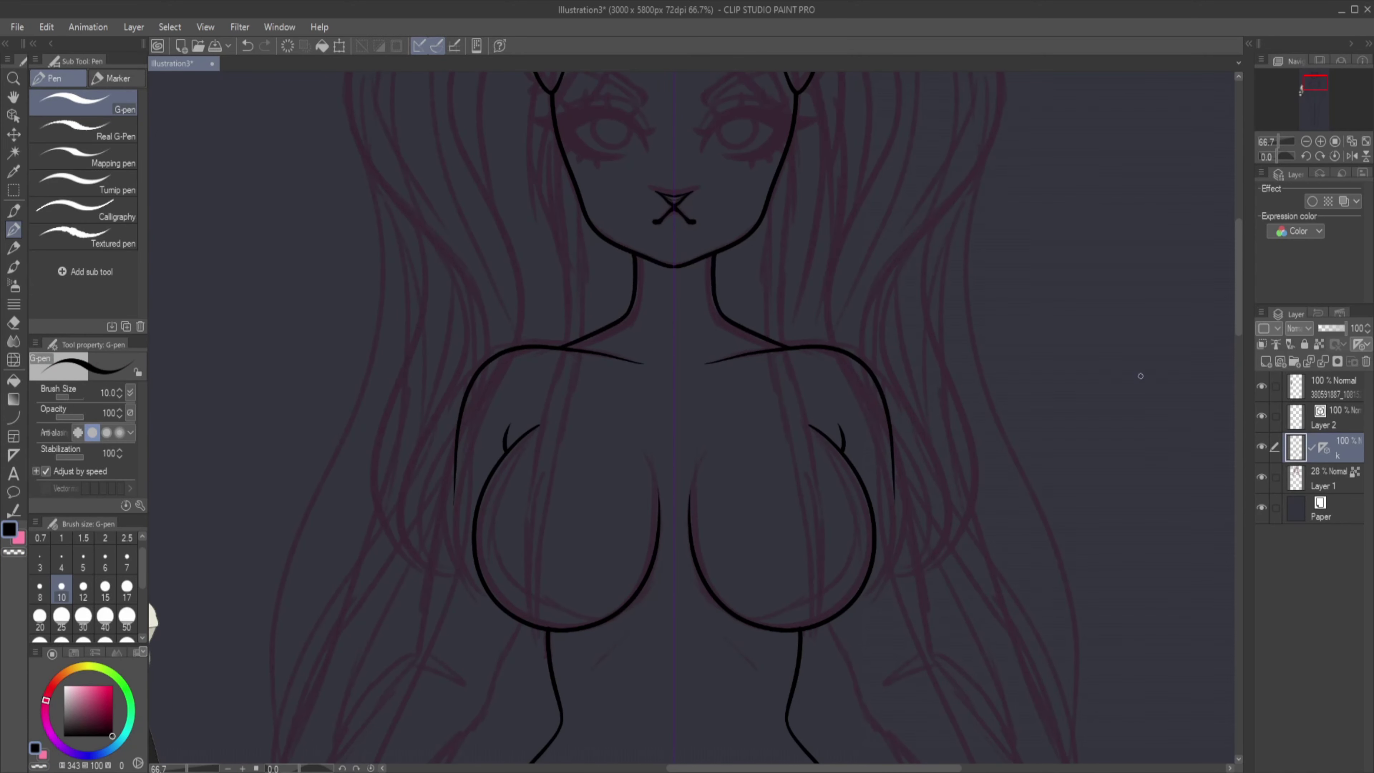
pyautogui.scroll(-6, 766, 443)
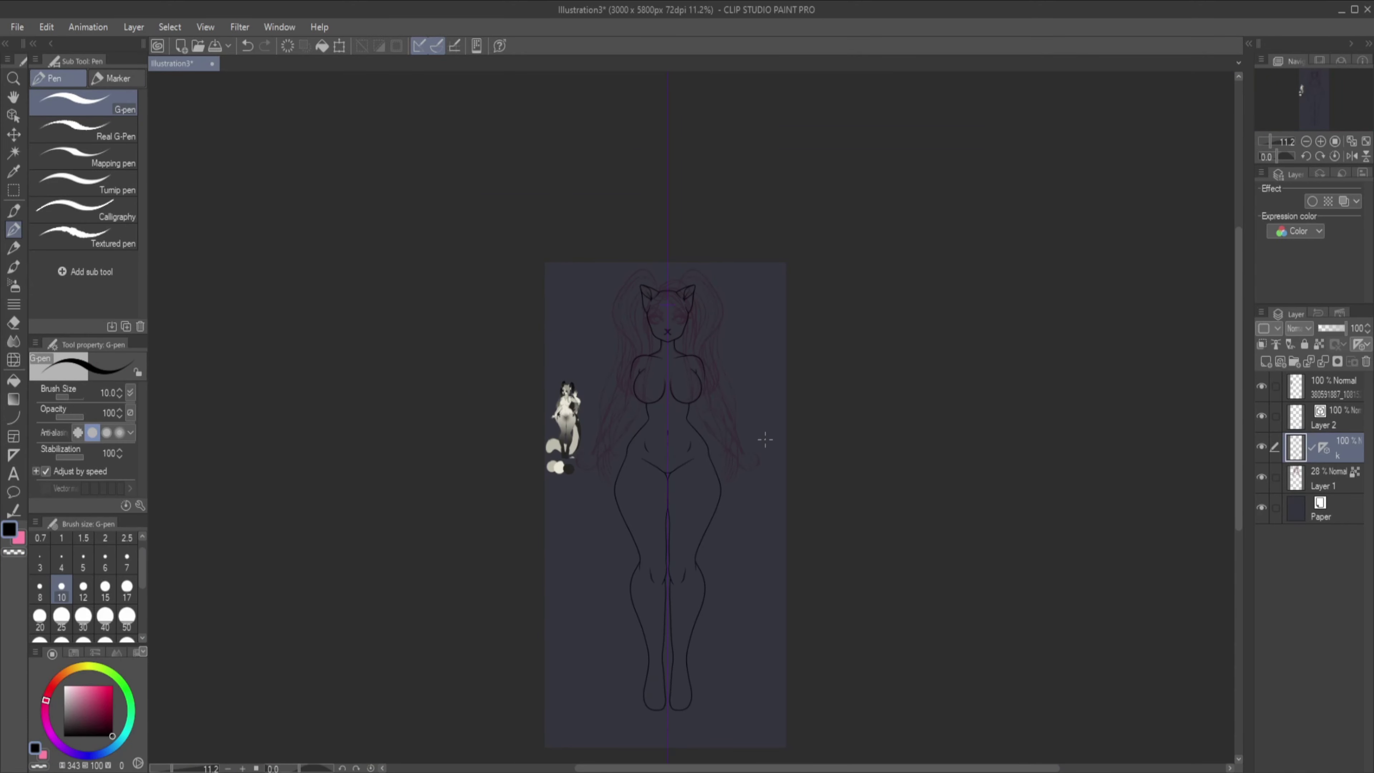
# Hide and re-show the lineart layer to check it against the sketch.
pyautogui.press('k')
pyautogui.click(1261, 446)
pyautogui.click(1261, 446)
pyautogui.scroll(3, 657, 341)
pyautogui.scroll(3, 540, 607)
# Ink mirrored outer and inner arm outlines reaching out toward the hands.
pyautogui.press('p')
pyautogui.moveTo(670, 163); pyautogui.dragTo(639, 362)
pyautogui.moveTo(728, 322)
pyautogui.mouseDown()
pyautogui.moveTo(653, 452)
pyautogui.moveTo(501, 615)
pyautogui.mouseUp()
pyautogui.moveTo(644, 347)
pyautogui.mouseDown()
pyautogui.moveTo(455, 597)
pyautogui.moveTo(474, 582)
pyautogui.mouseUp()
pyautogui.hotkey('ctrl', 'z')
pyautogui.scroll(2, 632, 352)
pyautogui.scroll(-8, 593, 311)
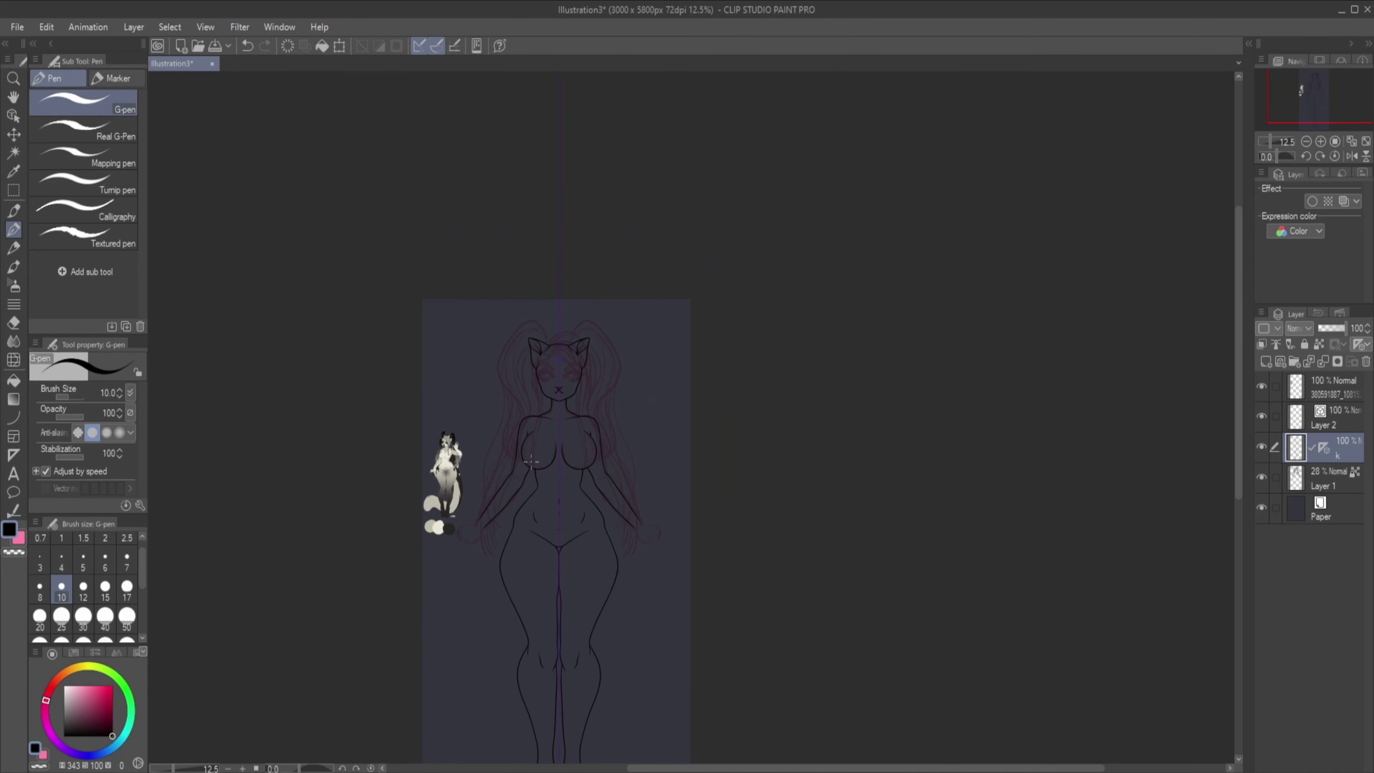
# Lasso the sketched hand on Layer 1, then cancel the transform and return to inking.
pyautogui.keyDown('ctrl'); pyautogui.keyDown('shift'); pyautogui.click(577, 530); pyautogui.keyUp('shift'); pyautogui.keyUp('ctrl')
pyautogui.press('e')
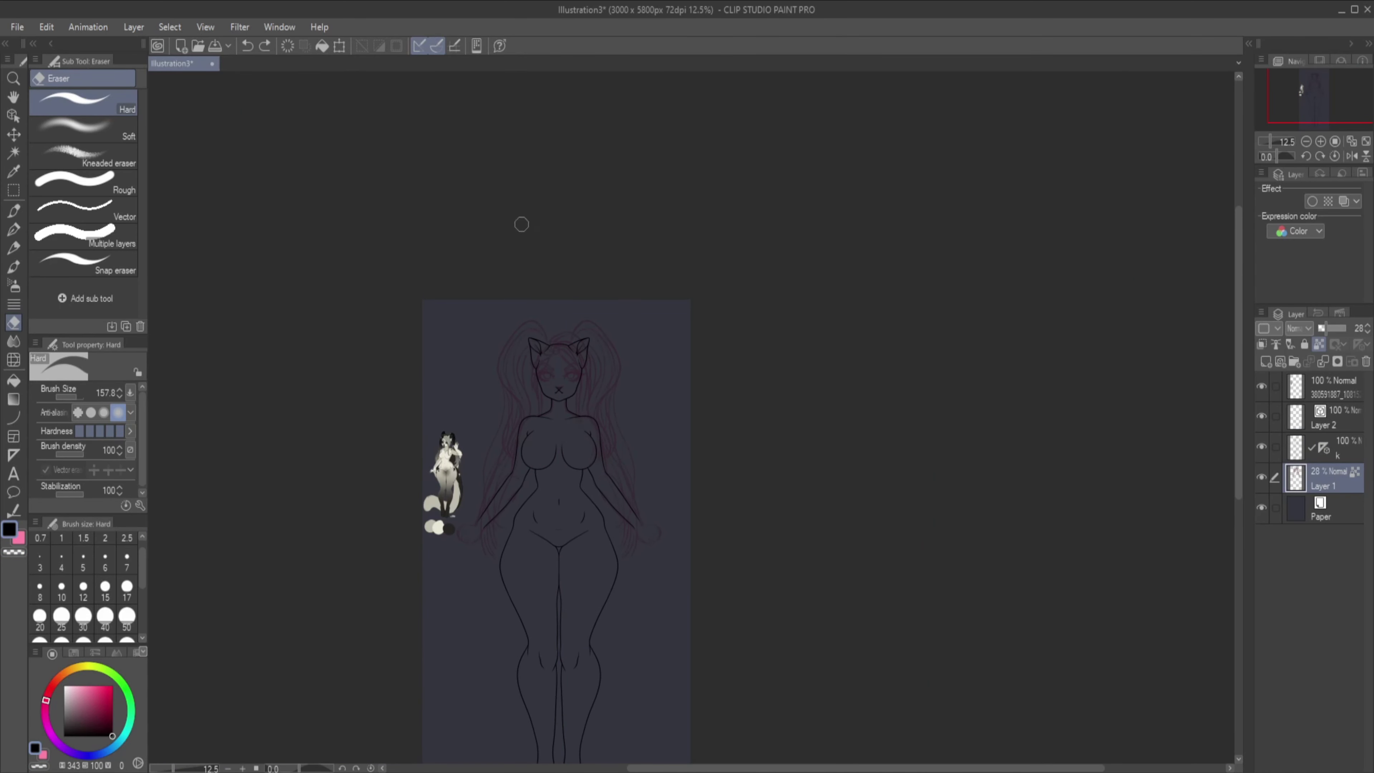
pyautogui.scroll(-1, 492, 433)
pyautogui.scroll(9, 552, 441)
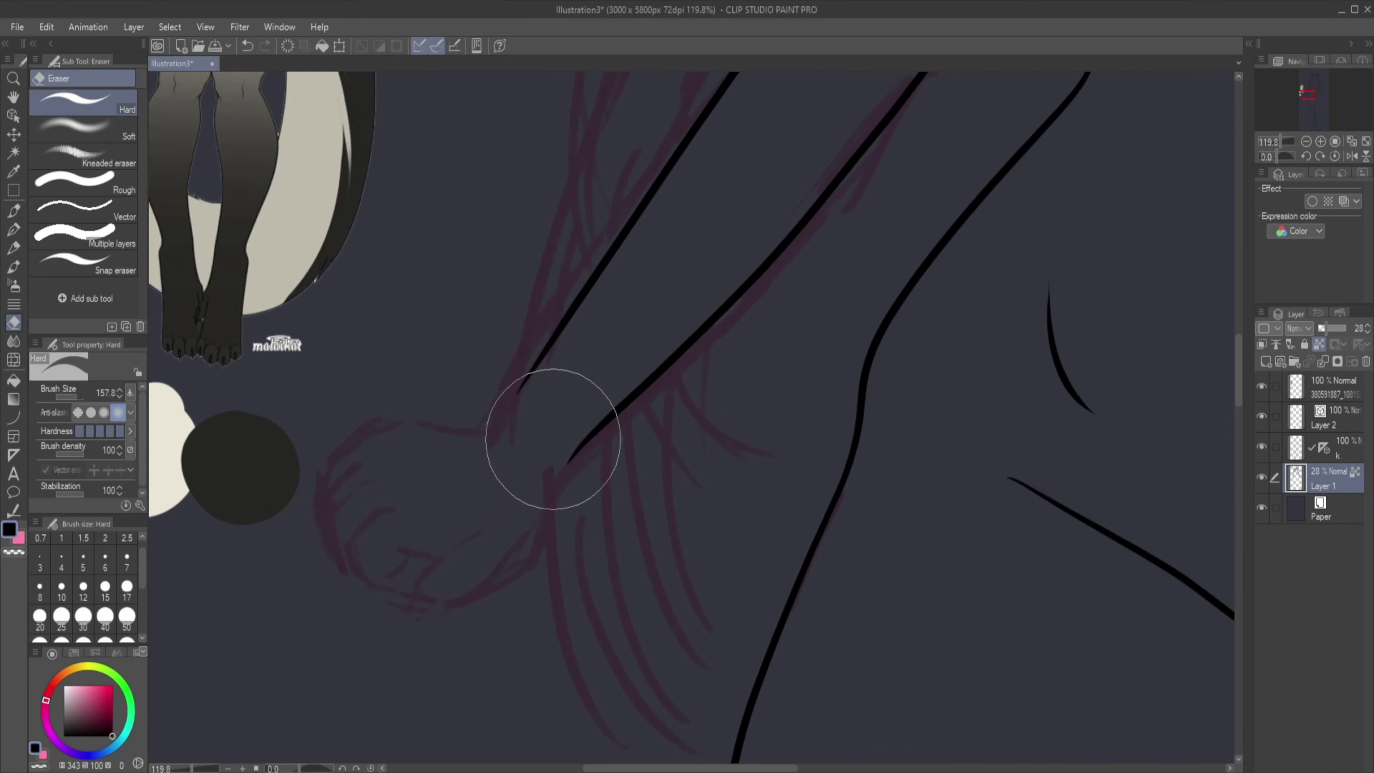
pyautogui.press('l')
pyautogui.moveTo(514, 441)
pyautogui.mouseDown()
pyautogui.moveTo(545, 590)
pyautogui.moveTo(484, 589)
pyautogui.mouseUp()
pyautogui.hotkey('ctrl', 't')
pyautogui.press('Return')
pyautogui.press('p')
pyautogui.keyDown('ctrl'); pyautogui.keyDown('shift'); pyautogui.click(372, 324); pyautogui.keyUp('shift'); pyautogui.keyUp('ctrl')
# Try several trial strokes across the hand, undoing most of them.
pyautogui.moveTo(529, 377); pyautogui.dragTo(373, 408)
pyautogui.moveTo(559, 476); pyautogui.dragTo(460, 561)
pyautogui.hotkey('ctrl', 'z')
pyautogui.moveTo(576, 453); pyautogui.dragTo(429, 561)
pyautogui.hotkey('ctrl', 'z')
pyautogui.moveTo(518, 500); pyautogui.dragTo(500, 519)
# Clear the leftover hand strokes and place the Hand2 material on the canvas.
pyautogui.hotkey('ctrl', 'z')
pyautogui.hotkey('ctrl', 'z')
pyautogui.hotkey('ctrl', 'z')
pyautogui.hotkey('ctrl', 'z')
pyautogui.click(1249, 43)
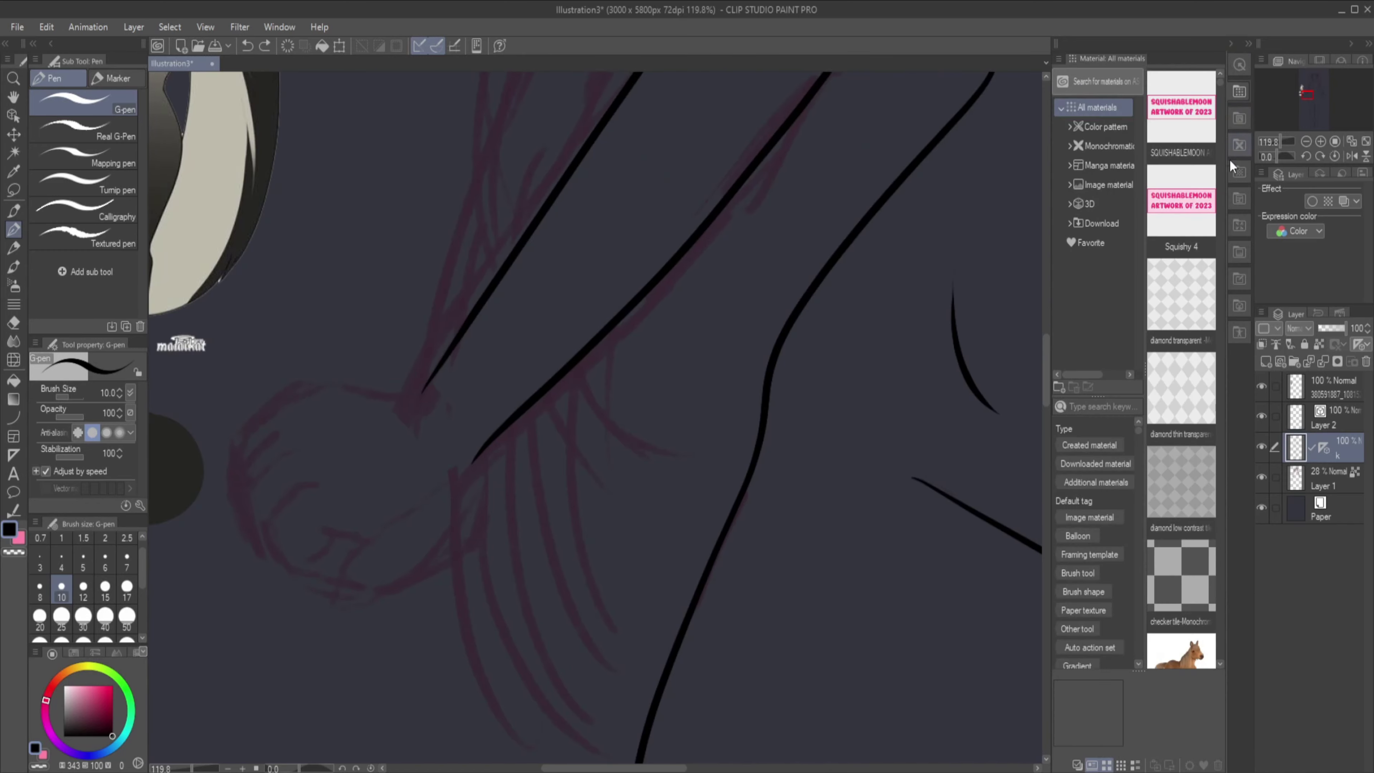
pyautogui.scroll(-10, 1217, 659)
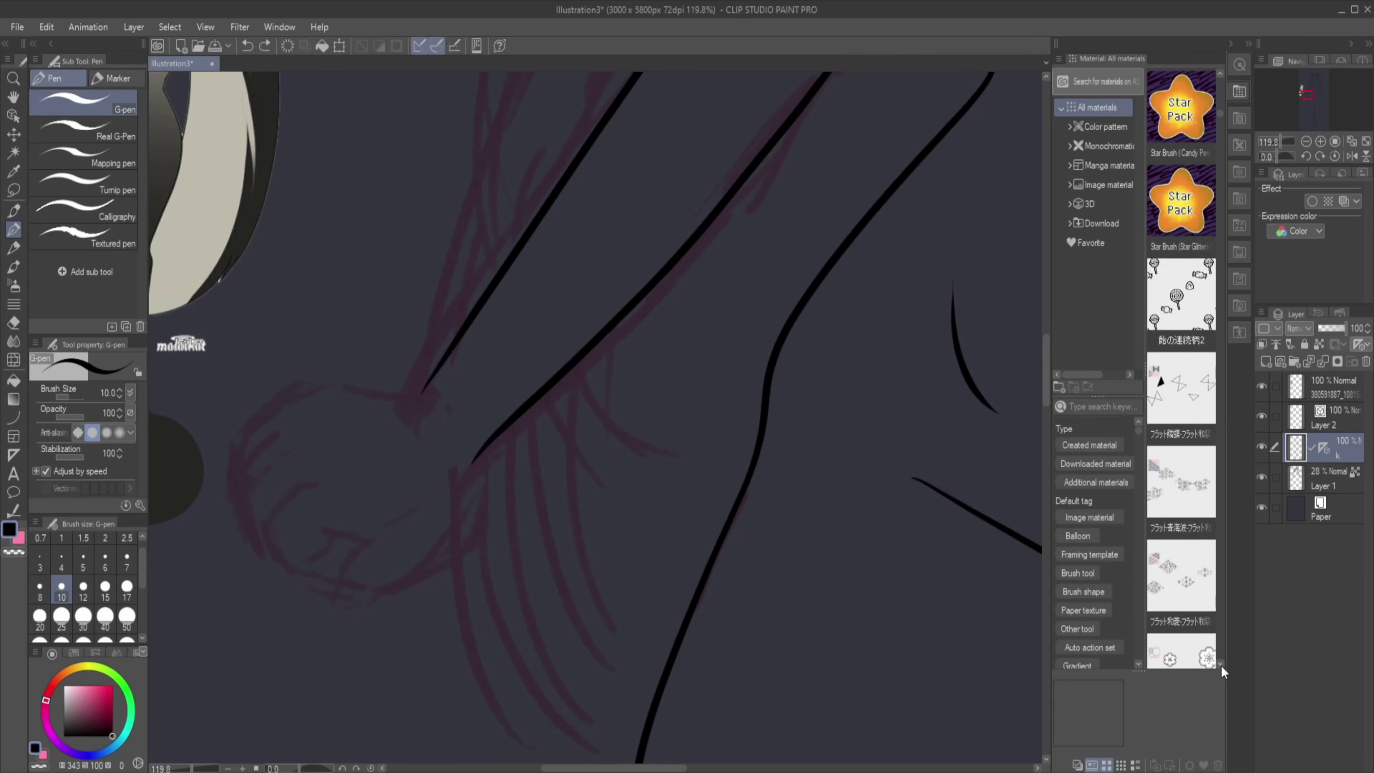
pyautogui.moveTo(1181, 387); pyautogui.dragTo(595, 379)
pyautogui.click(1248, 46)
# Shrink and rotate the Hand2 image to fit the outstretched arm.
pyautogui.hotkey('ctrl', 't')
pyautogui.moveTo(675, 546); pyautogui.dragTo(506, 491)
pyautogui.press('Return')
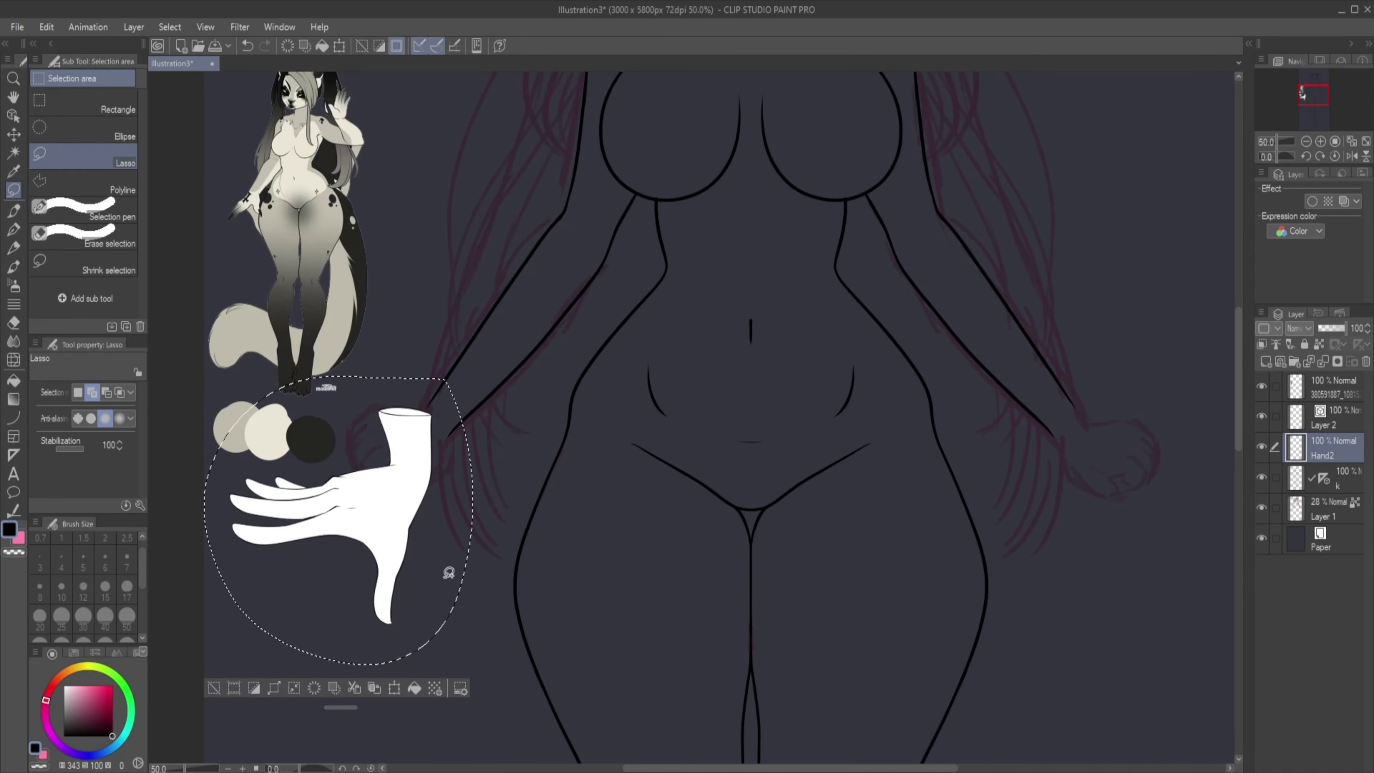
pyautogui.moveTo(450, 568)
pyautogui.mouseDown()
pyautogui.moveTo(460, 521)
pyautogui.moveTo(491, 482)
pyautogui.mouseUp()
pyautogui.press('Return')
pyautogui.click(1261, 385)
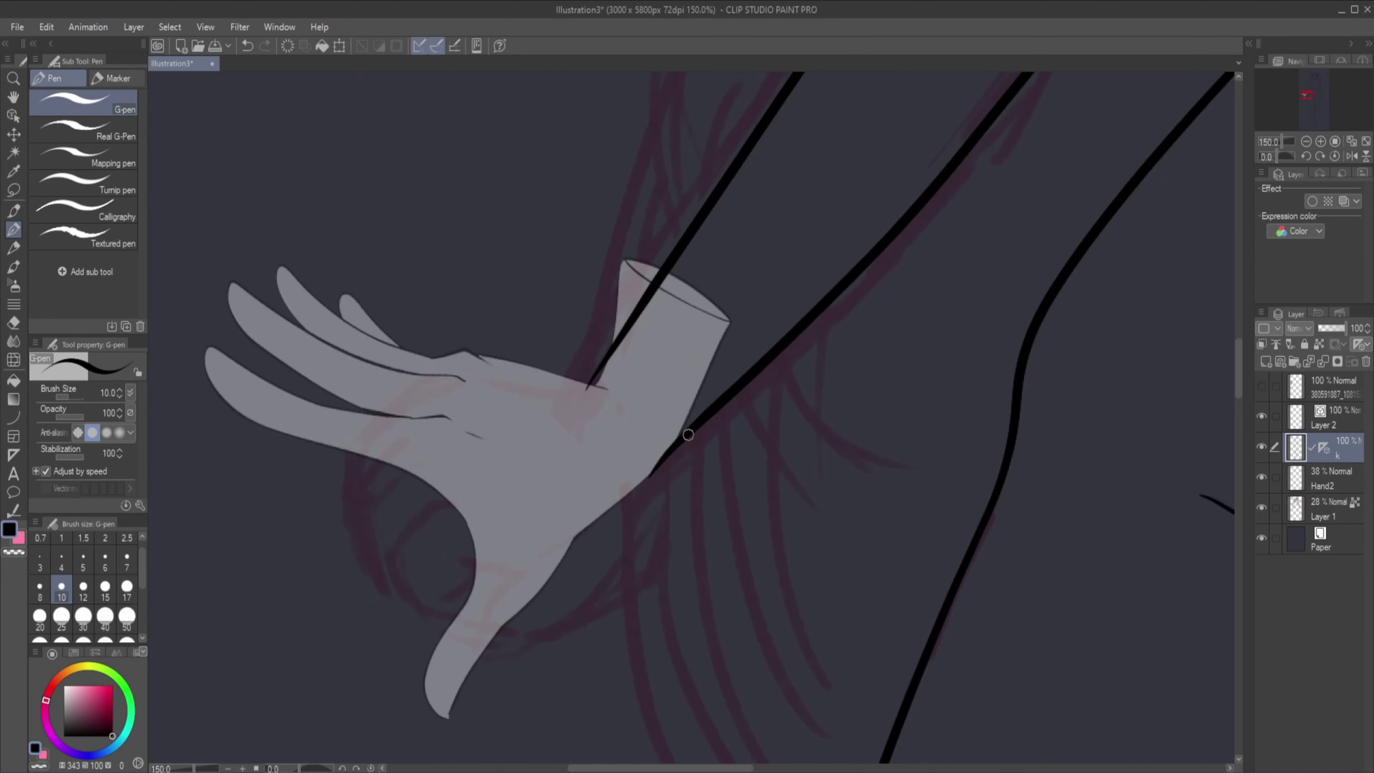
# Trace the palm, thumb and spread fingers, then delete the Hand2 reference layer.
pyautogui.moveTo(666, 450); pyautogui.dragTo(433, 714)
pyautogui.moveTo(471, 521); pyautogui.dragTo(430, 710)
pyautogui.moveTo(434, 415)
pyautogui.mouseDown()
pyautogui.moveTo(455, 420)
pyautogui.moveTo(459, 509)
pyautogui.moveTo(622, 677)
pyautogui.moveTo(517, 373)
pyautogui.moveTo(564, 597)
pyautogui.mouseUp()
pyautogui.moveTo(564, 597)
pyautogui.mouseDown()
pyautogui.moveTo(476, 342)
pyautogui.moveTo(461, 522)
pyautogui.mouseUp()
pyautogui.moveTo(543, 433); pyautogui.dragTo(536, 517)
pyautogui.click(1336, 478)
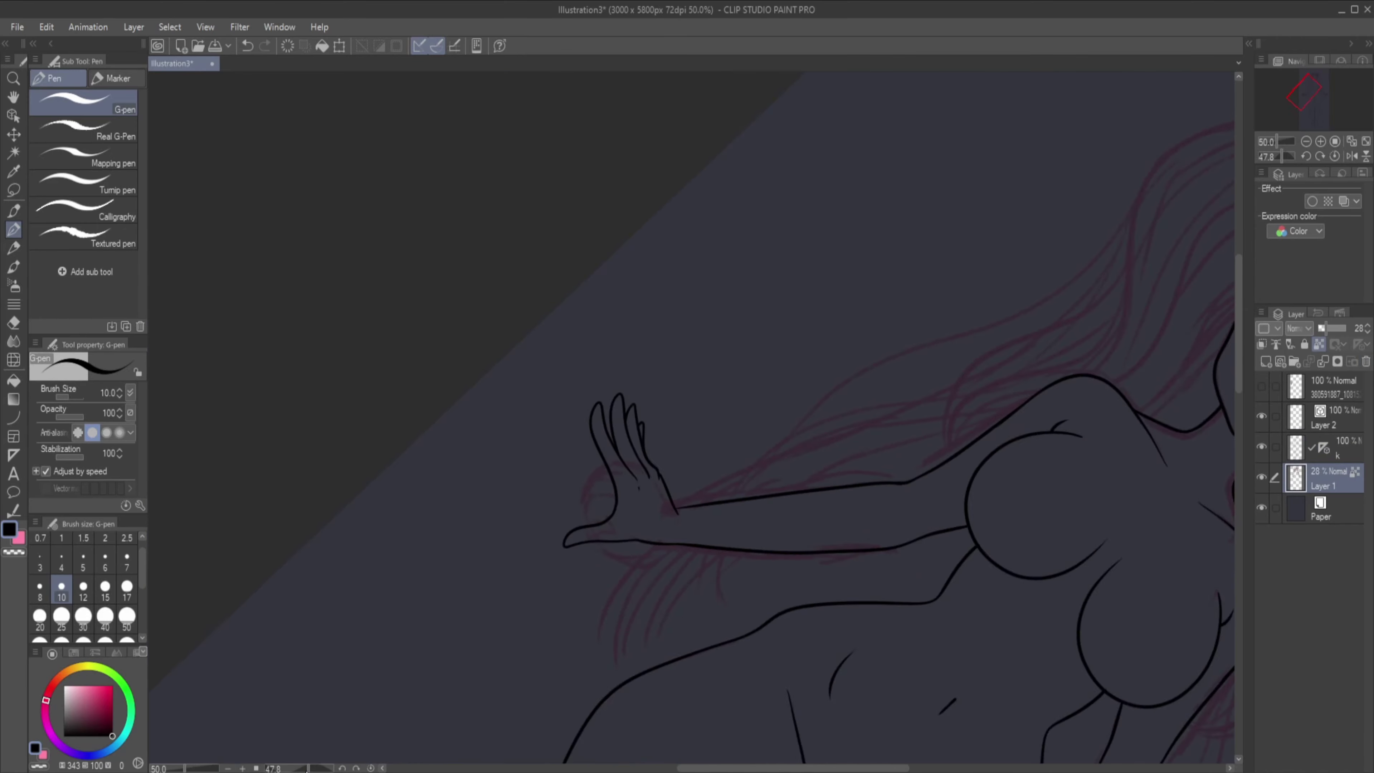
pyautogui.hotkey('ctrl', '0')
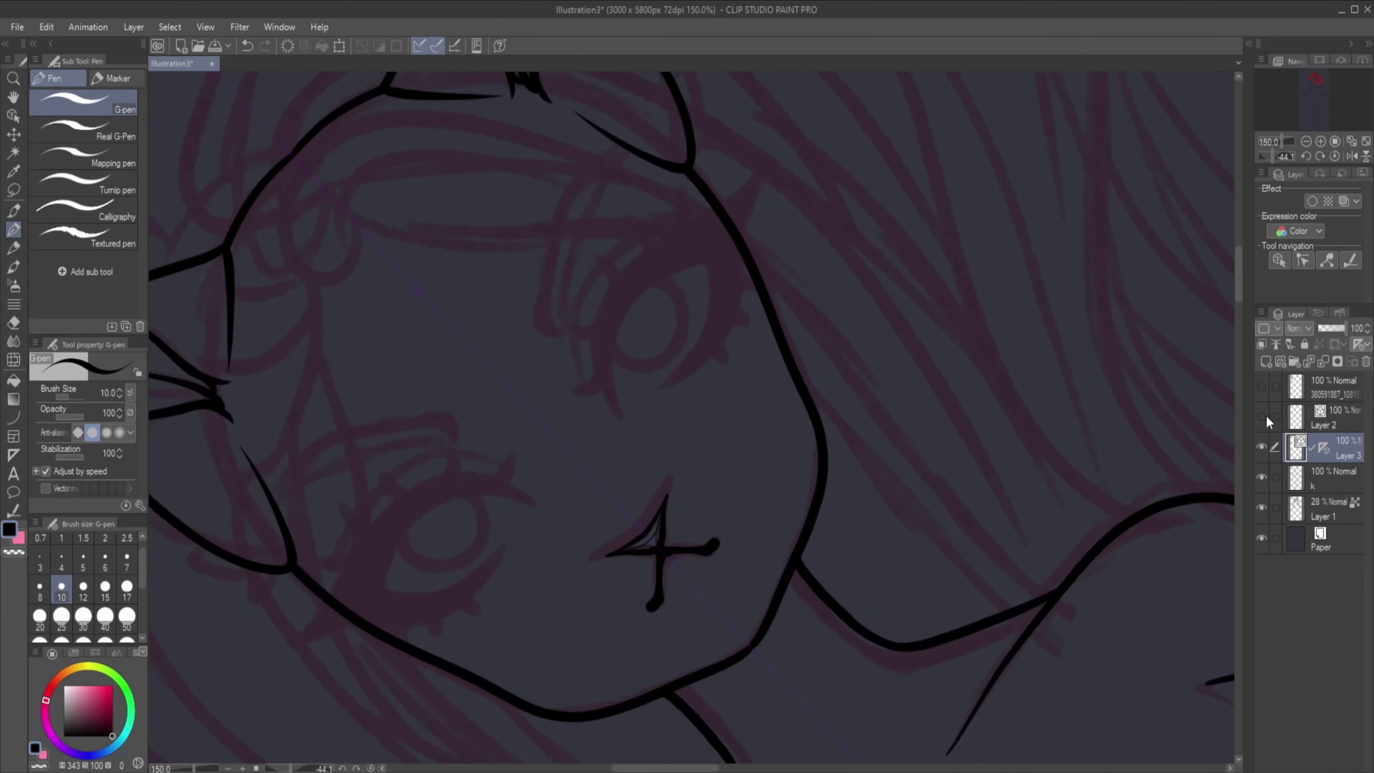
# Ink the eye outlines with upward lashes and fill the winged eyeliner black.
pyautogui.moveTo(703, 378)
pyautogui.mouseDown()
pyautogui.moveTo(613, 546)
pyautogui.moveTo(668, 515)
pyautogui.mouseUp()
pyautogui.moveTo(709, 354); pyautogui.dragTo(761, 287)
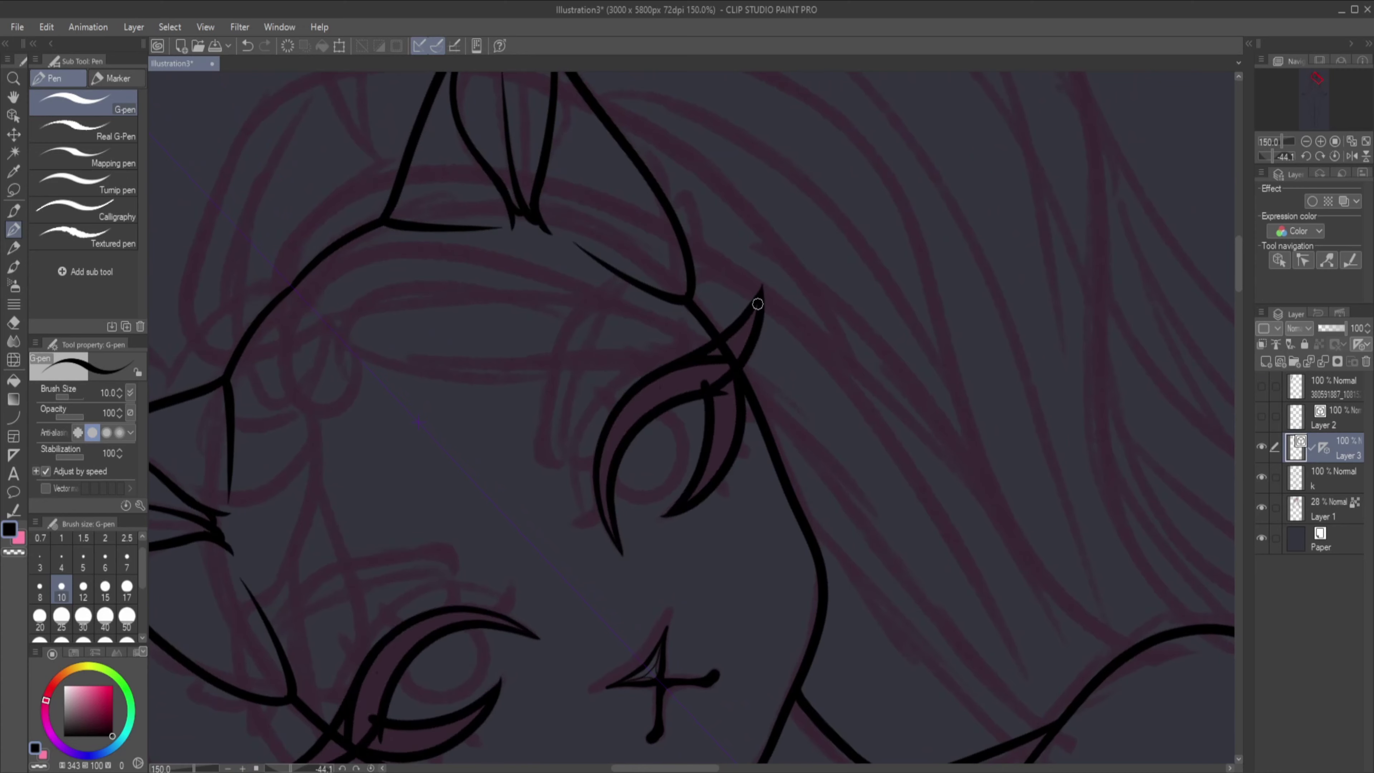
pyautogui.moveTo(750, 330)
pyautogui.mouseDown()
pyautogui.moveTo(607, 478)
pyautogui.moveTo(724, 393)
pyautogui.moveTo(622, 368)
pyautogui.moveTo(598, 505)
pyautogui.mouseUp()
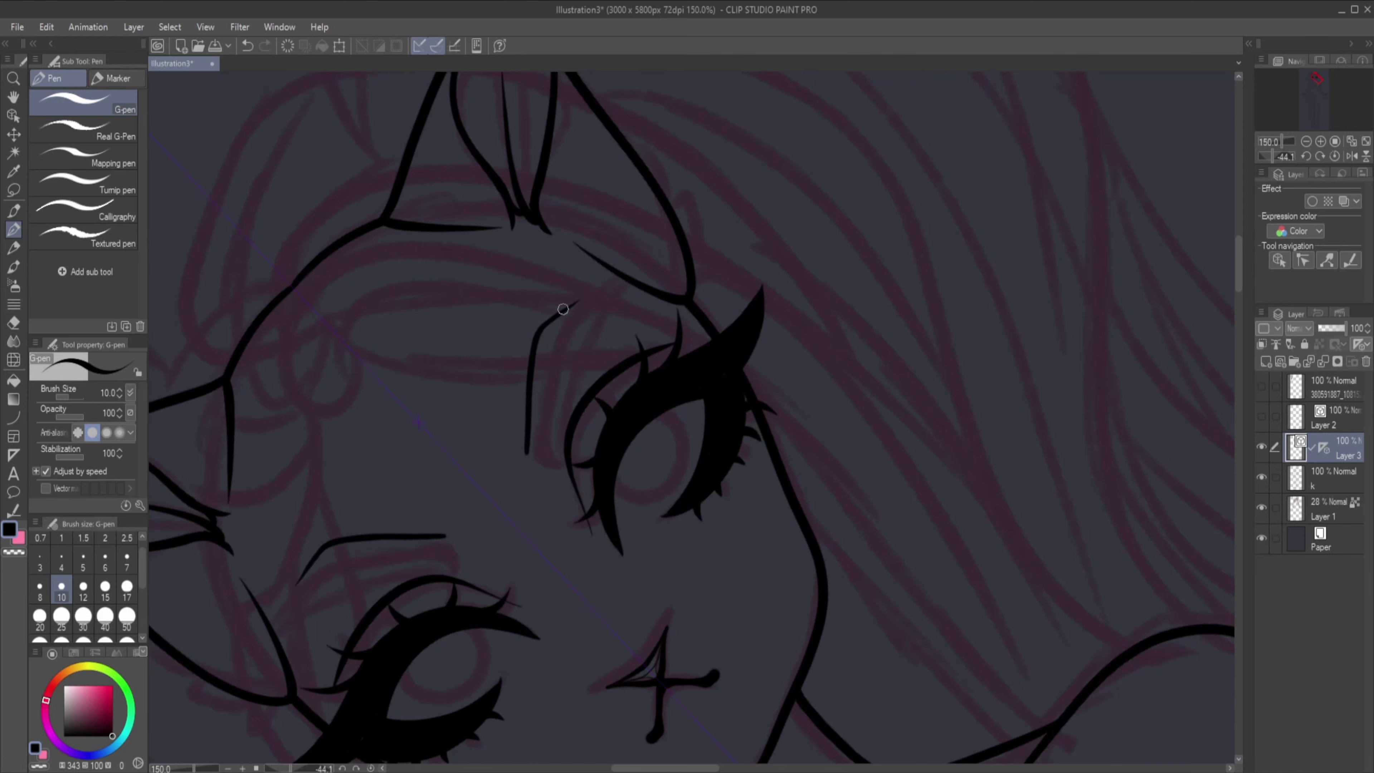
pyautogui.scroll(-4, 660, 412)
pyautogui.scroll(3, 606, 437)
# Accidentally create a text layer, then go back to inking on the lineart layer.
pyautogui.press('k')
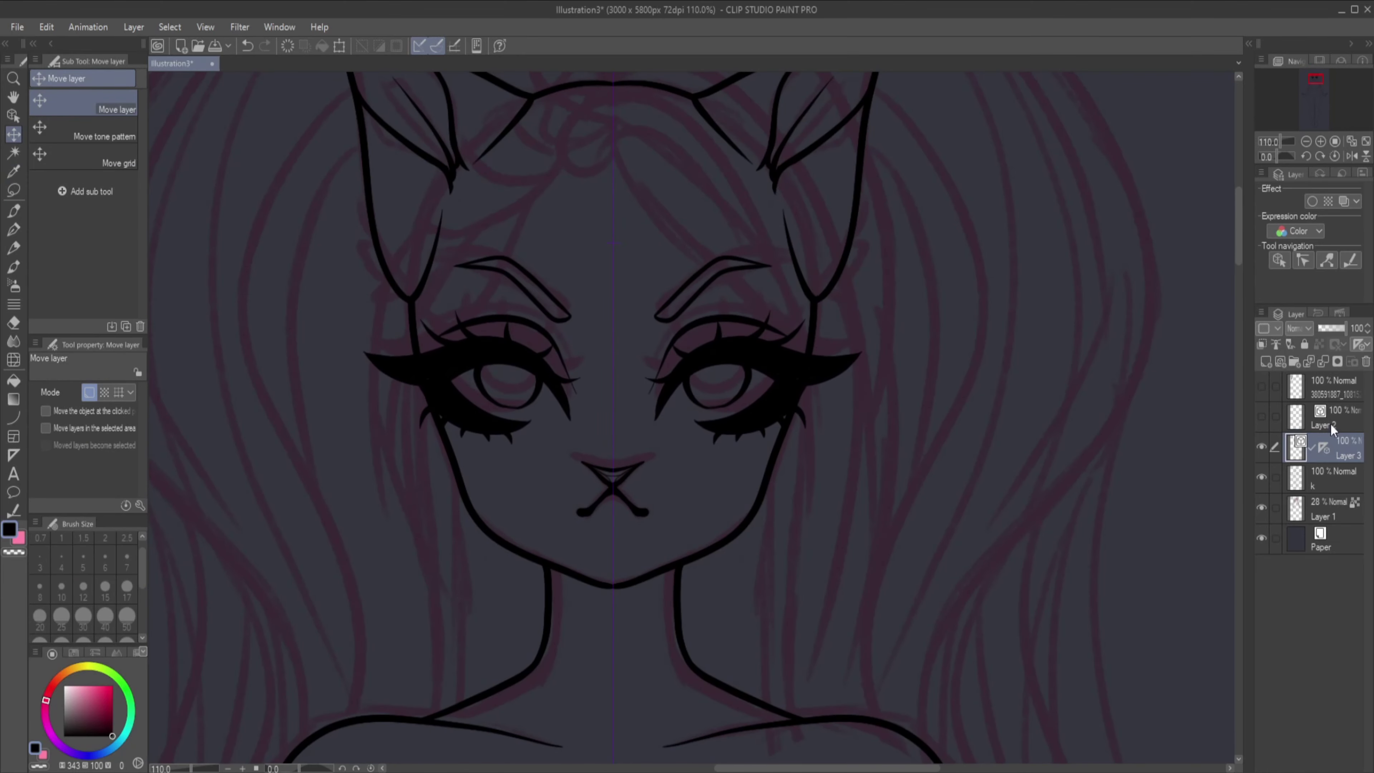
pyautogui.scroll(-8, 606, 438)
pyautogui.press('t')
pyautogui.click(1030, 379)
pyautogui.press('p')
pyautogui.click(1346, 422)
pyautogui.scroll(4, 654, 216)
pyautogui.scroll(-1, 620, 190)
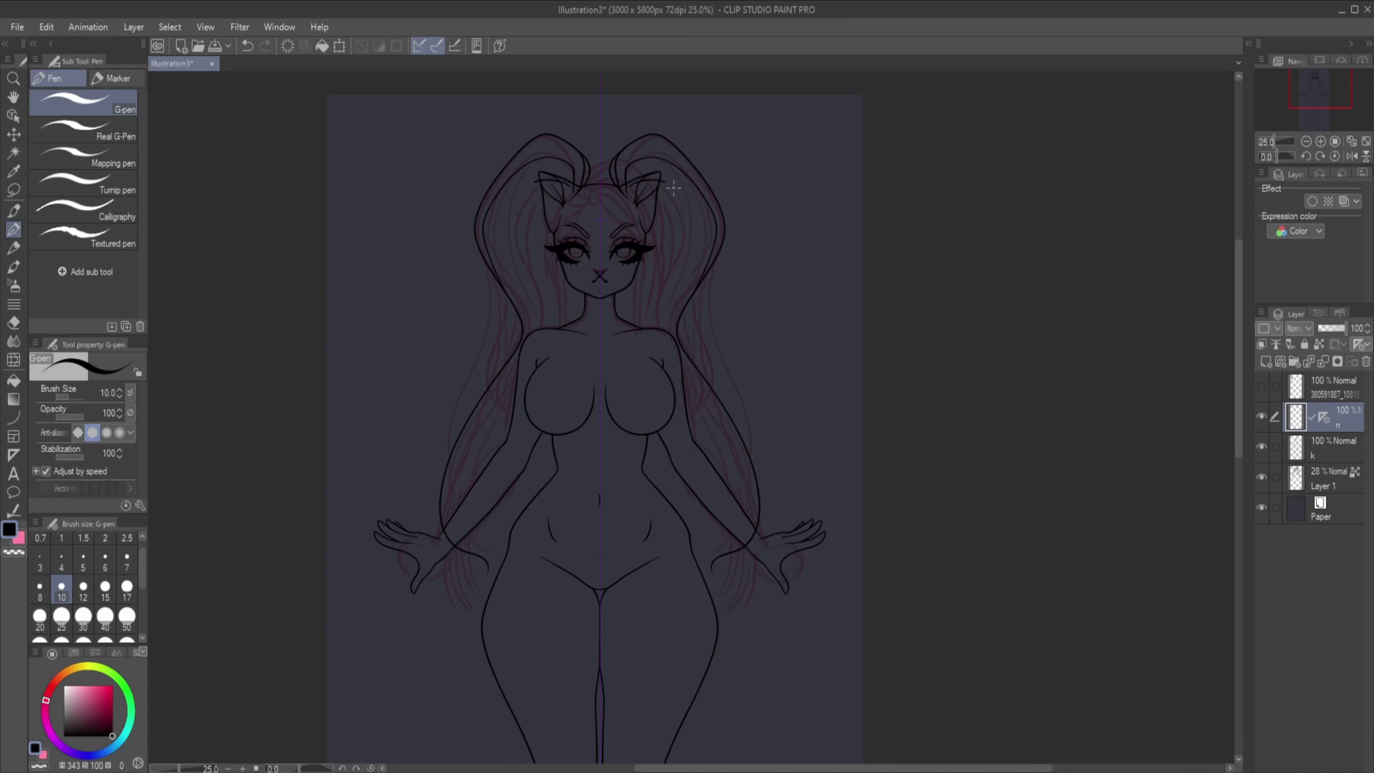
# Replace the last hair stroke with a long strand running down both sides.
pyautogui.hotkey('ctrl', 'z')
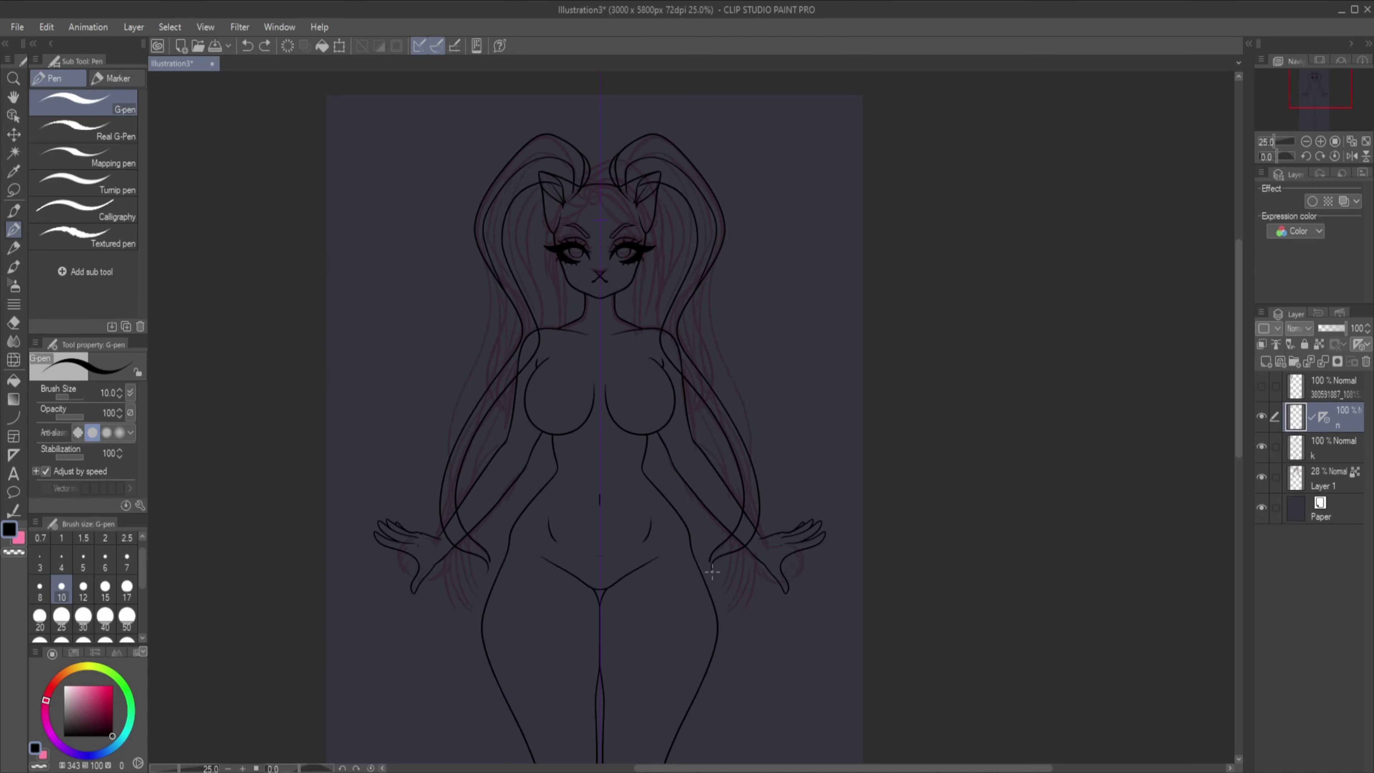
pyautogui.scroll(1, 701, 349)
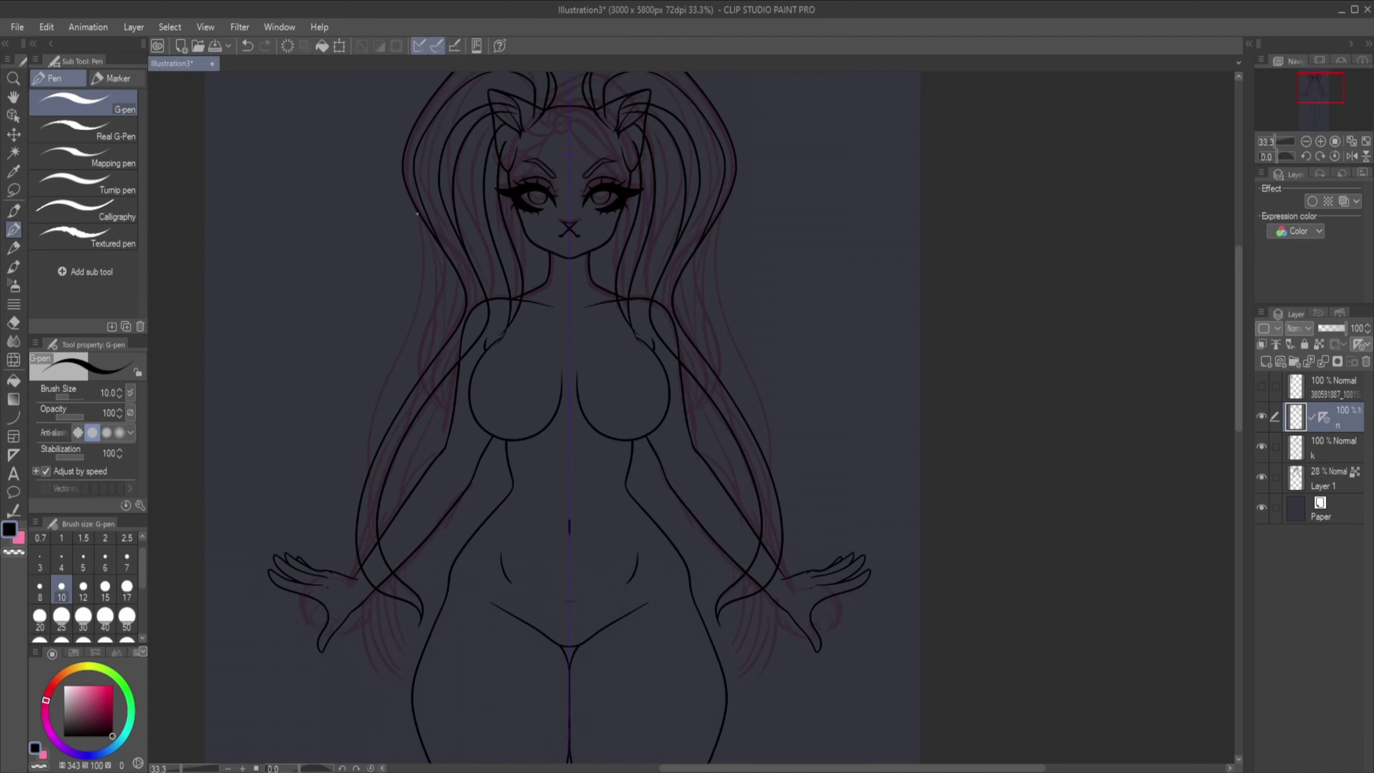
pyautogui.moveTo(447, 282); pyautogui.dragTo(343, 583)
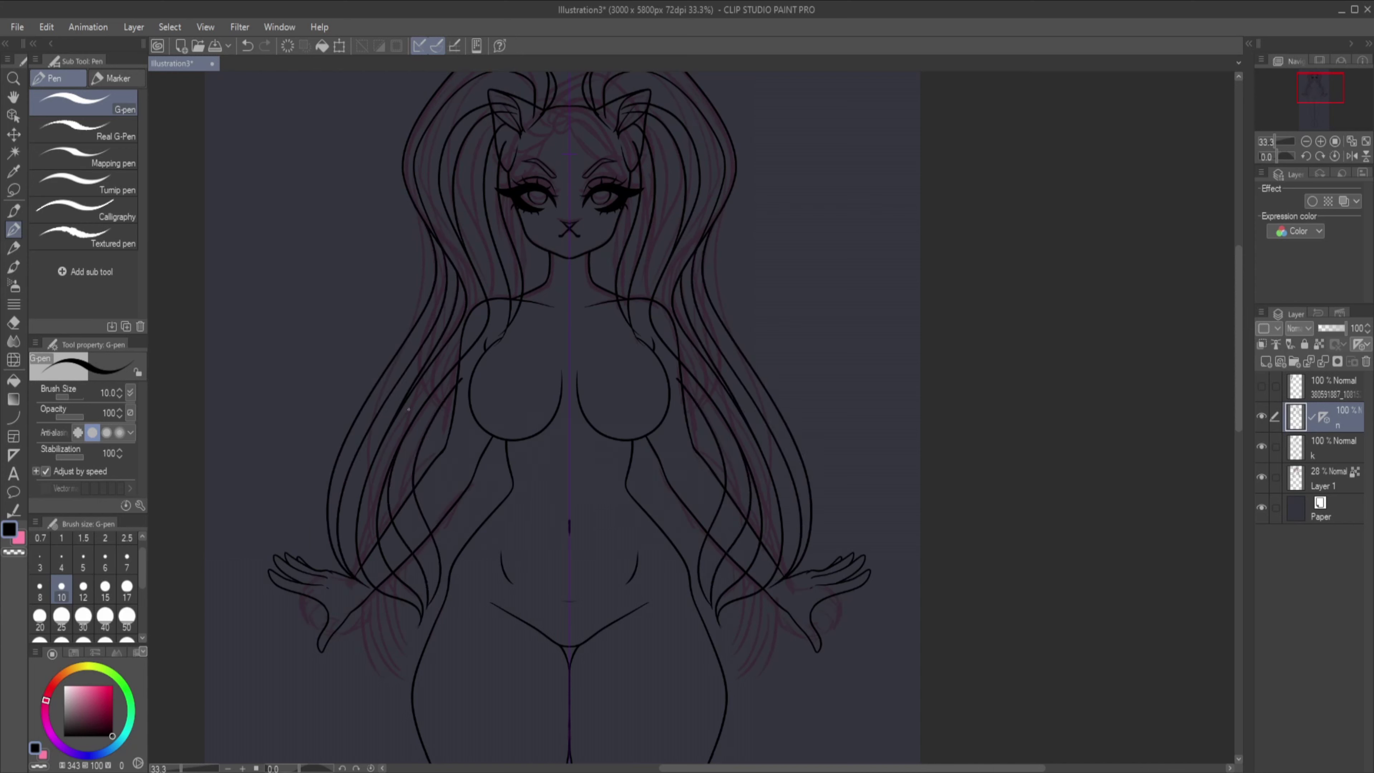
# Paint out the hair strands crossing the shoulders with the broader marker pen.
pyautogui.click(115, 78)
pyautogui.scroll(2, 460, 447)
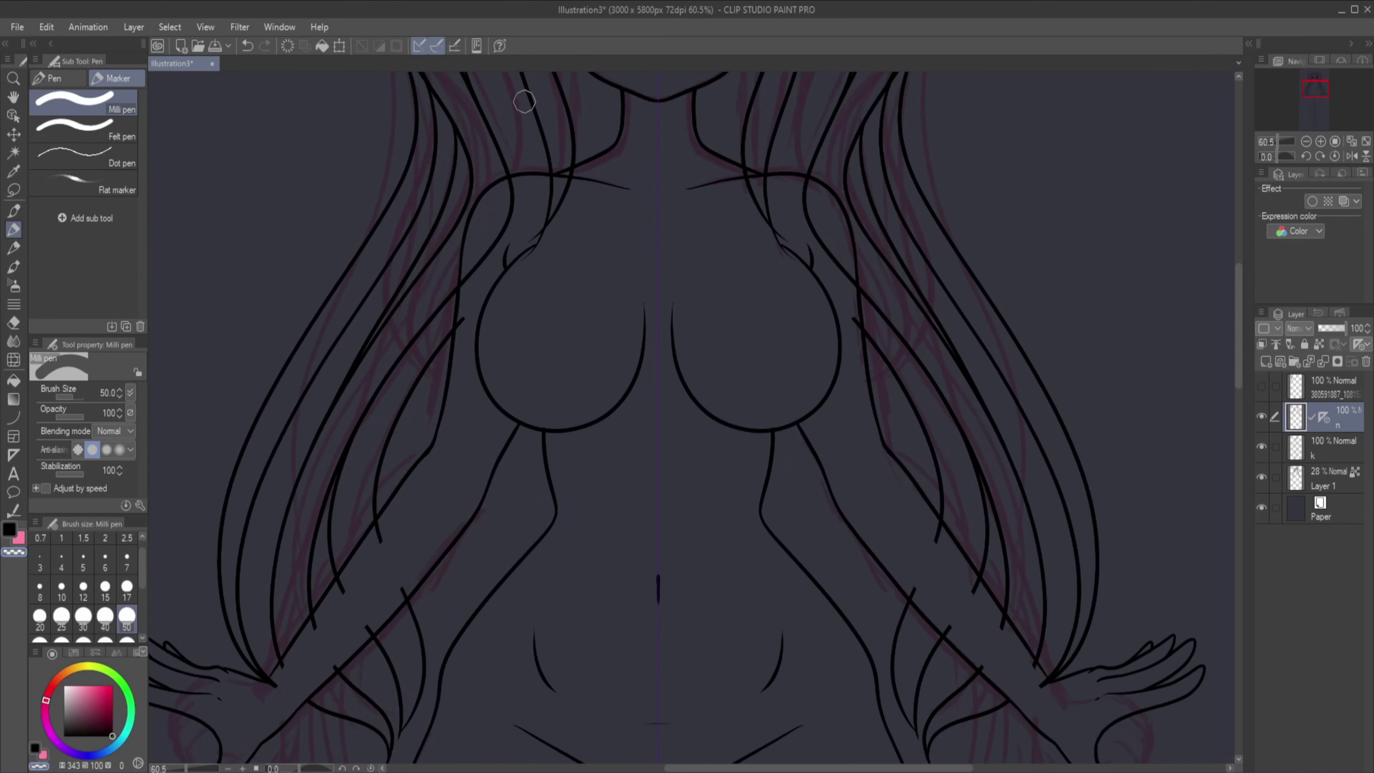
pyautogui.moveTo(524, 192); pyautogui.dragTo(464, 297)
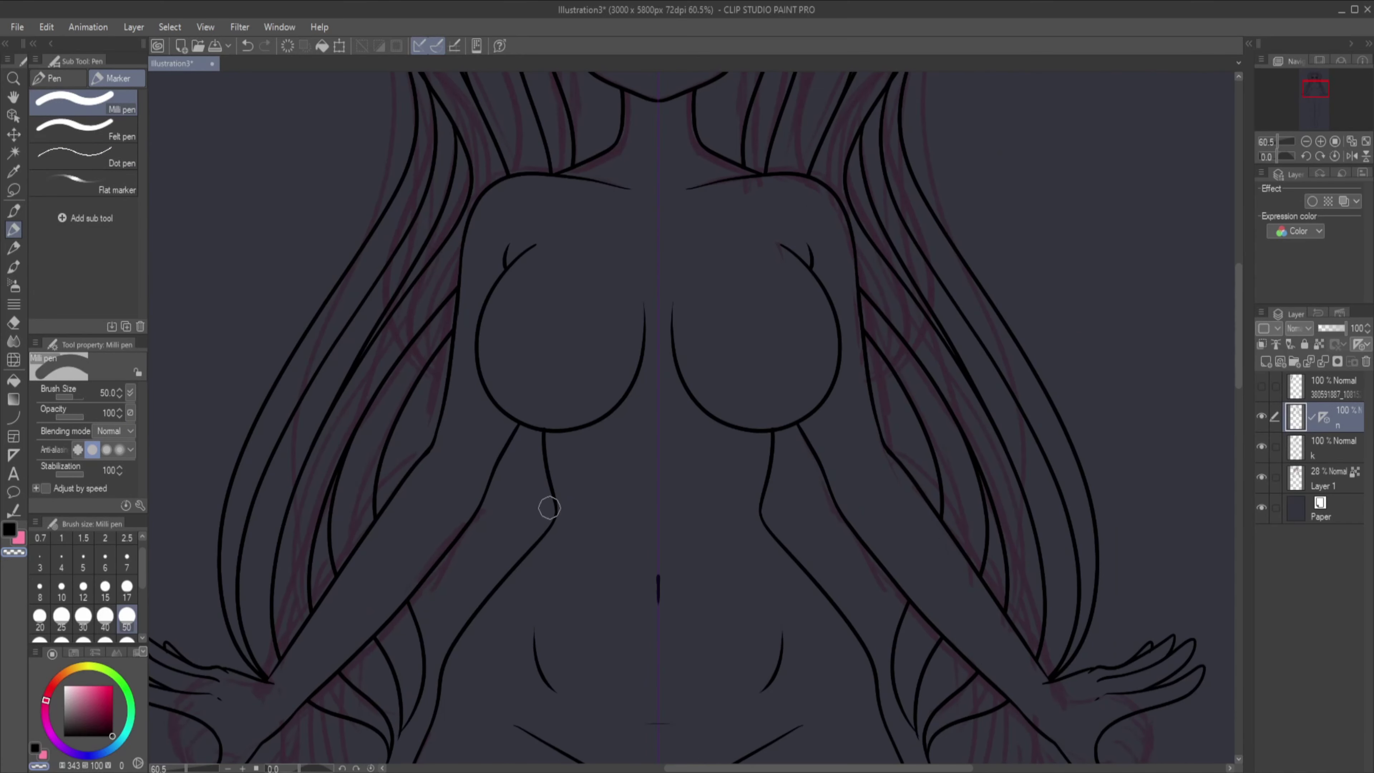
pyautogui.scroll(5, 670, 393)
pyautogui.scroll(-10, 692, 417)
pyautogui.scroll(2, 692, 417)
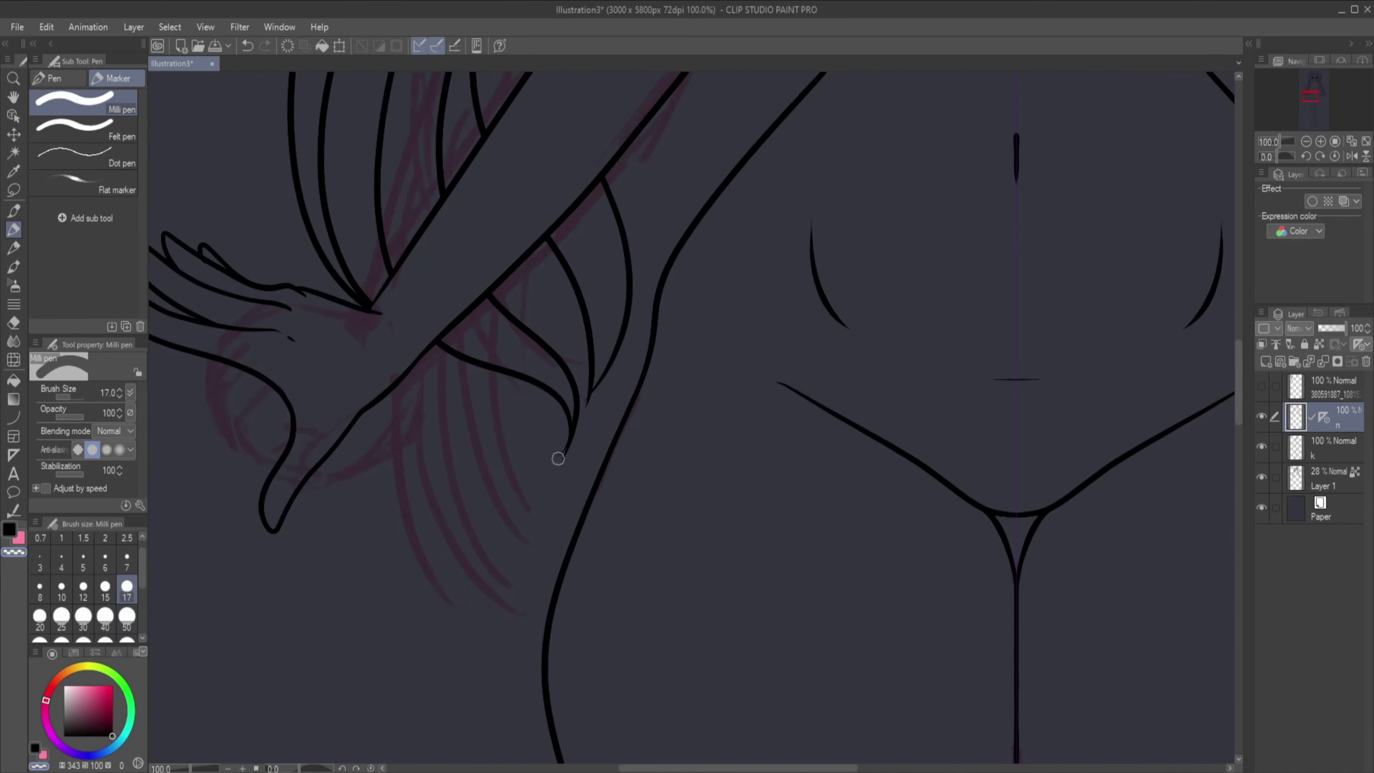
# Add a short stroke with the fine inking pen, then return to the broader marker.
pyautogui.click(54, 78)
pyautogui.moveTo(589, 381); pyautogui.dragTo(579, 417)
pyautogui.scroll(-2, 528, 380)
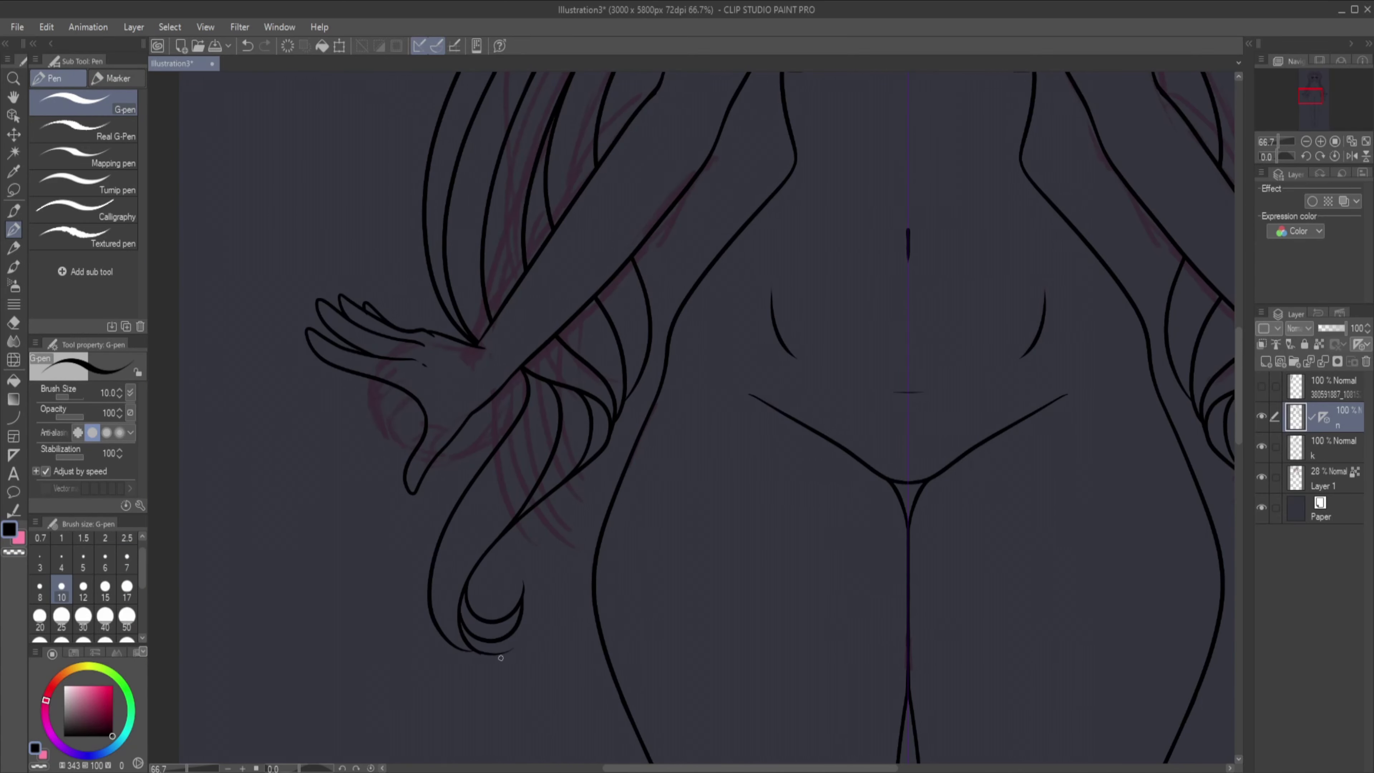
pyautogui.scroll(-4, 1167, 593)
pyautogui.scroll(3, 1125, 334)
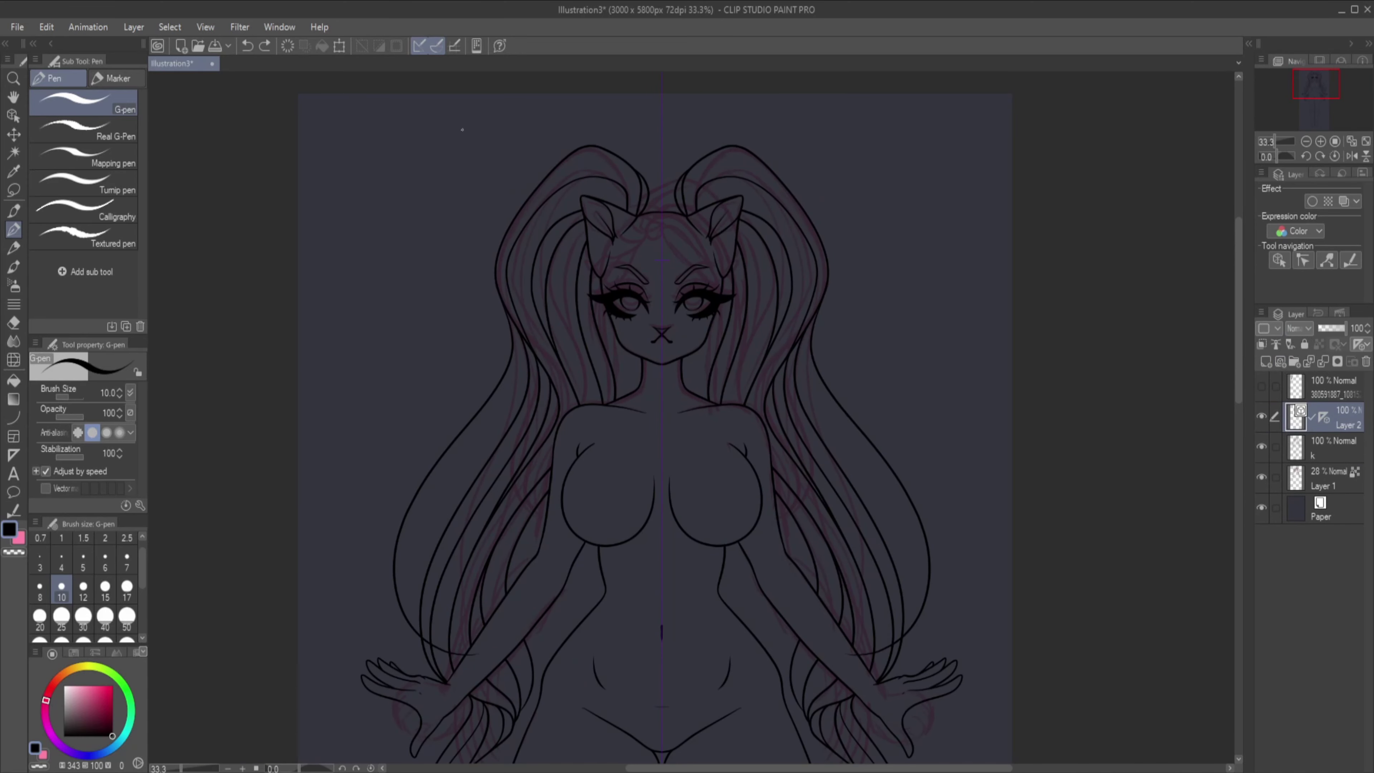
pyautogui.hotkey('alt', '[')
pyautogui.hotkey('alt', '[')
# Fade the sketch layer to 36% opacity and select Layer 2 with black as the ink colour.
pyautogui.press('p')
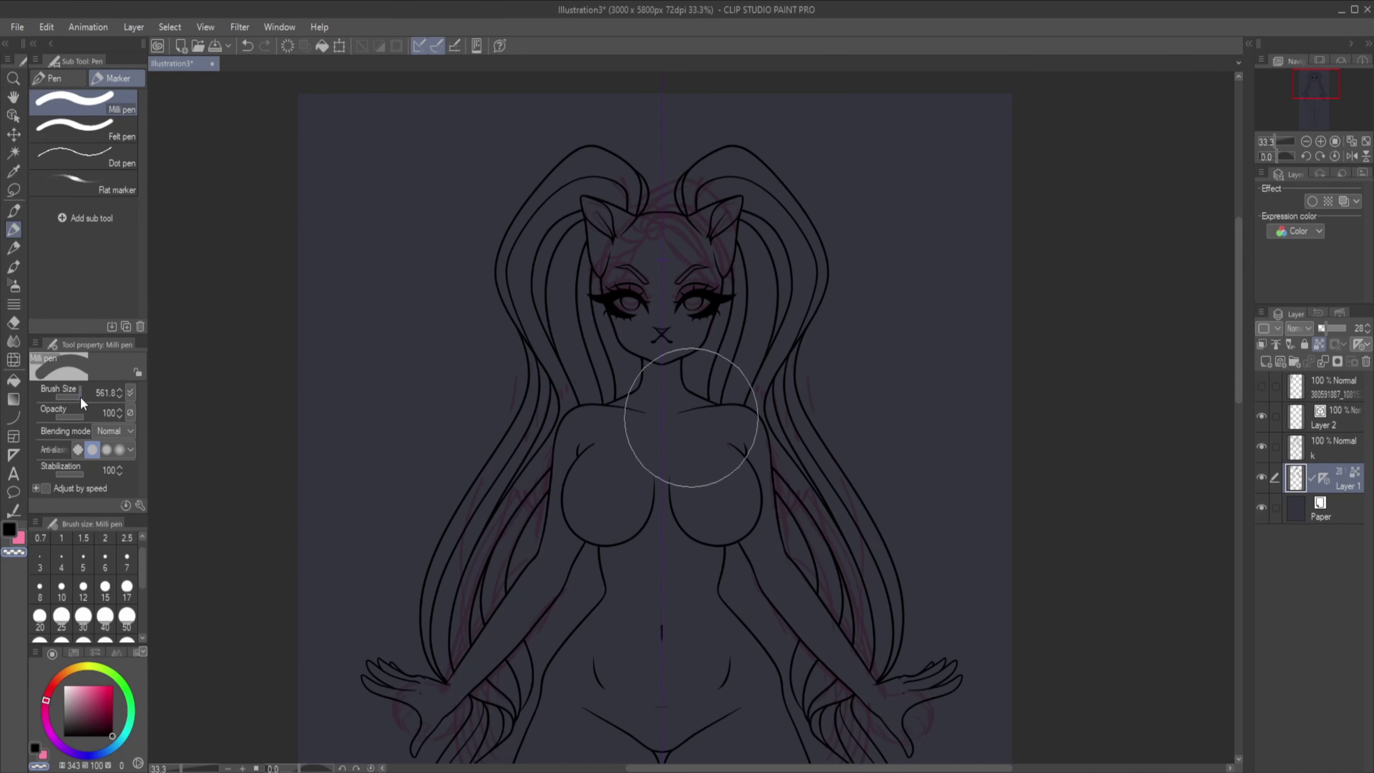
pyautogui.scroll(-2, 691, 417)
pyautogui.scroll(4, 537, 629)
pyautogui.press('p')
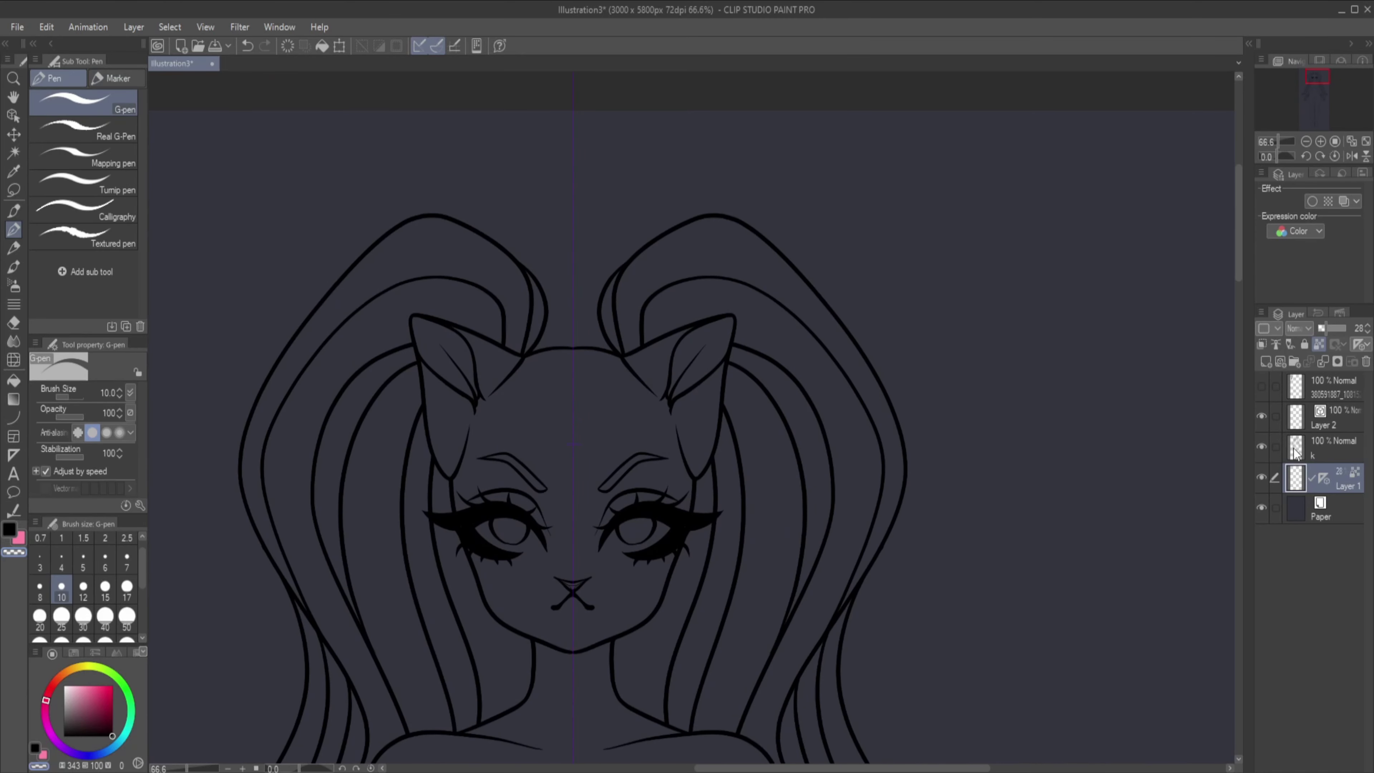
pyautogui.click(1294, 457)
pyautogui.click(1340, 414)
pyautogui.hotkey('ctrl', 'alt', '0')
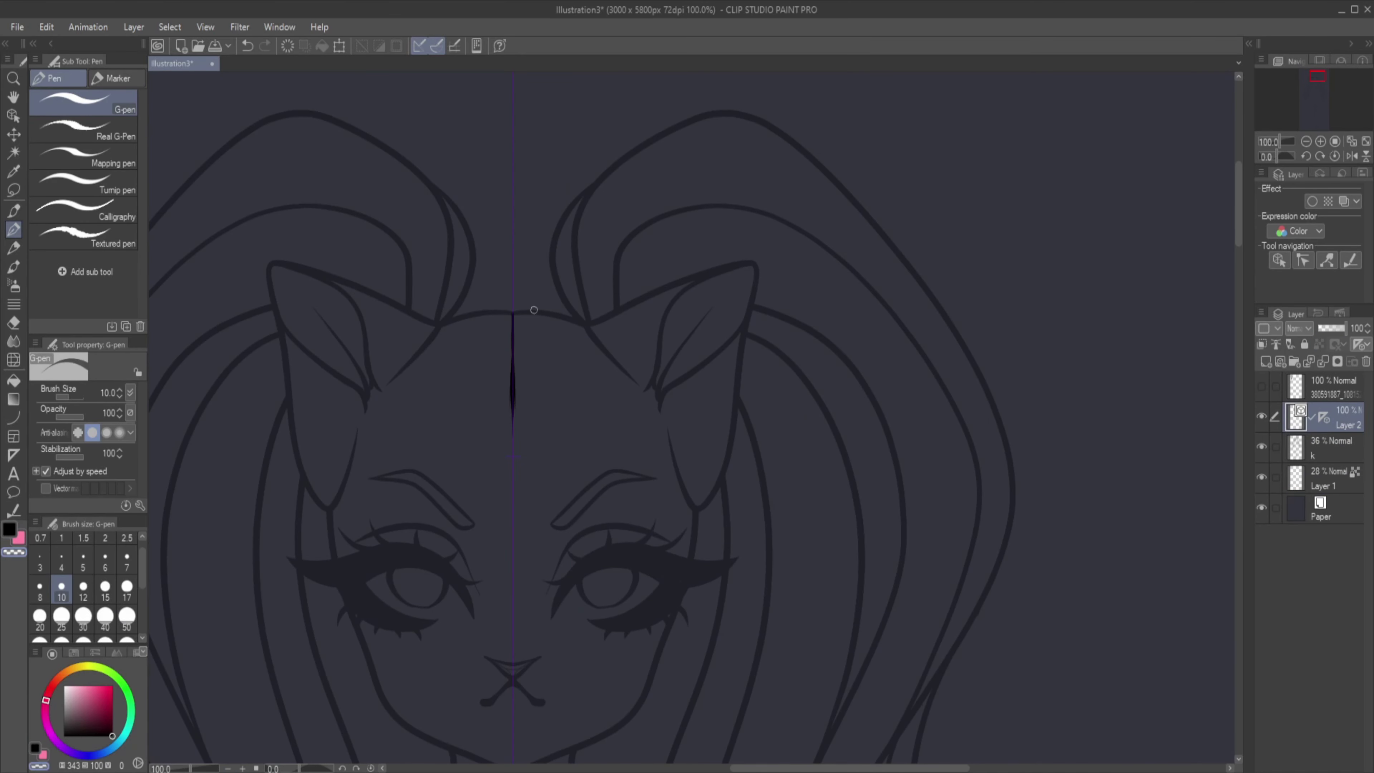
pyautogui.hotkey('ctrl', 'z')
pyautogui.press('u')
pyautogui.moveTo(91, 714); pyautogui.dragTo(112, 736)
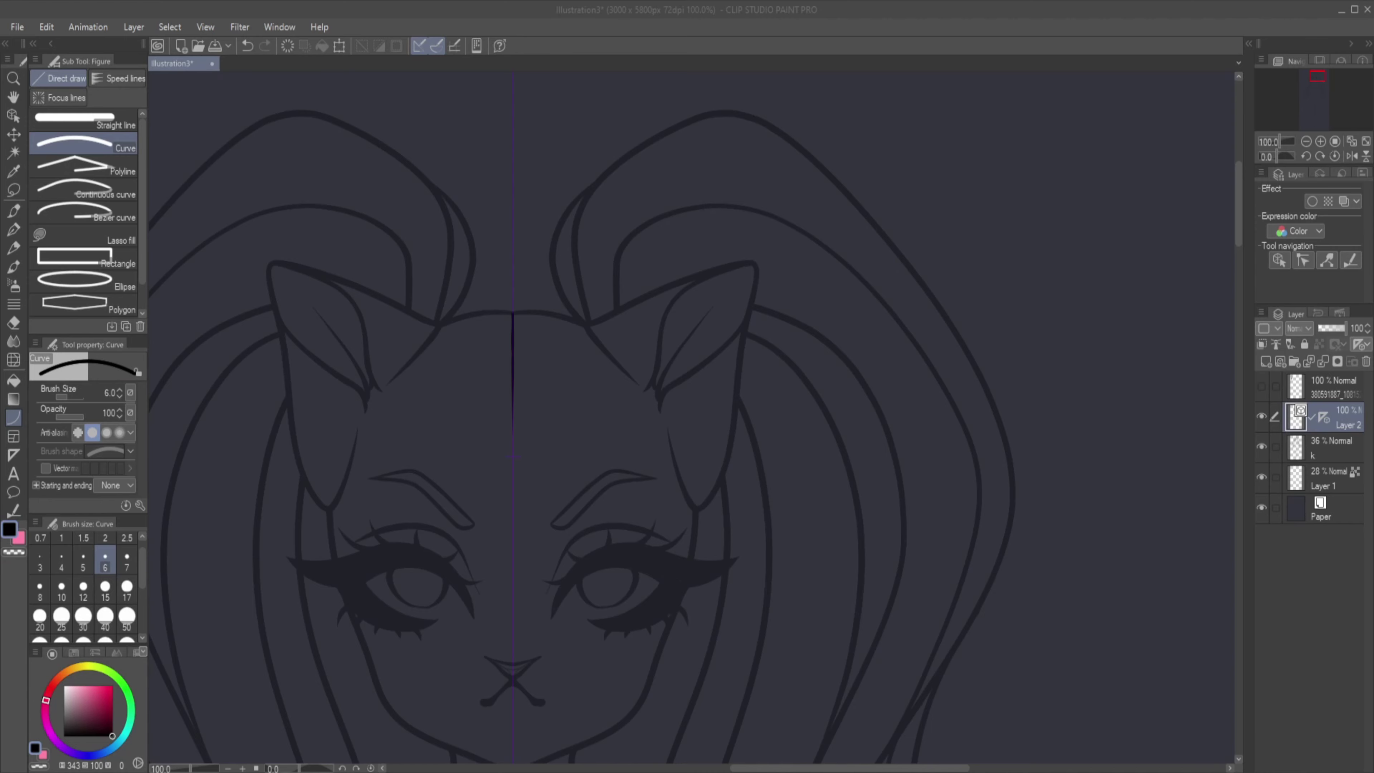
pyautogui.press('p')
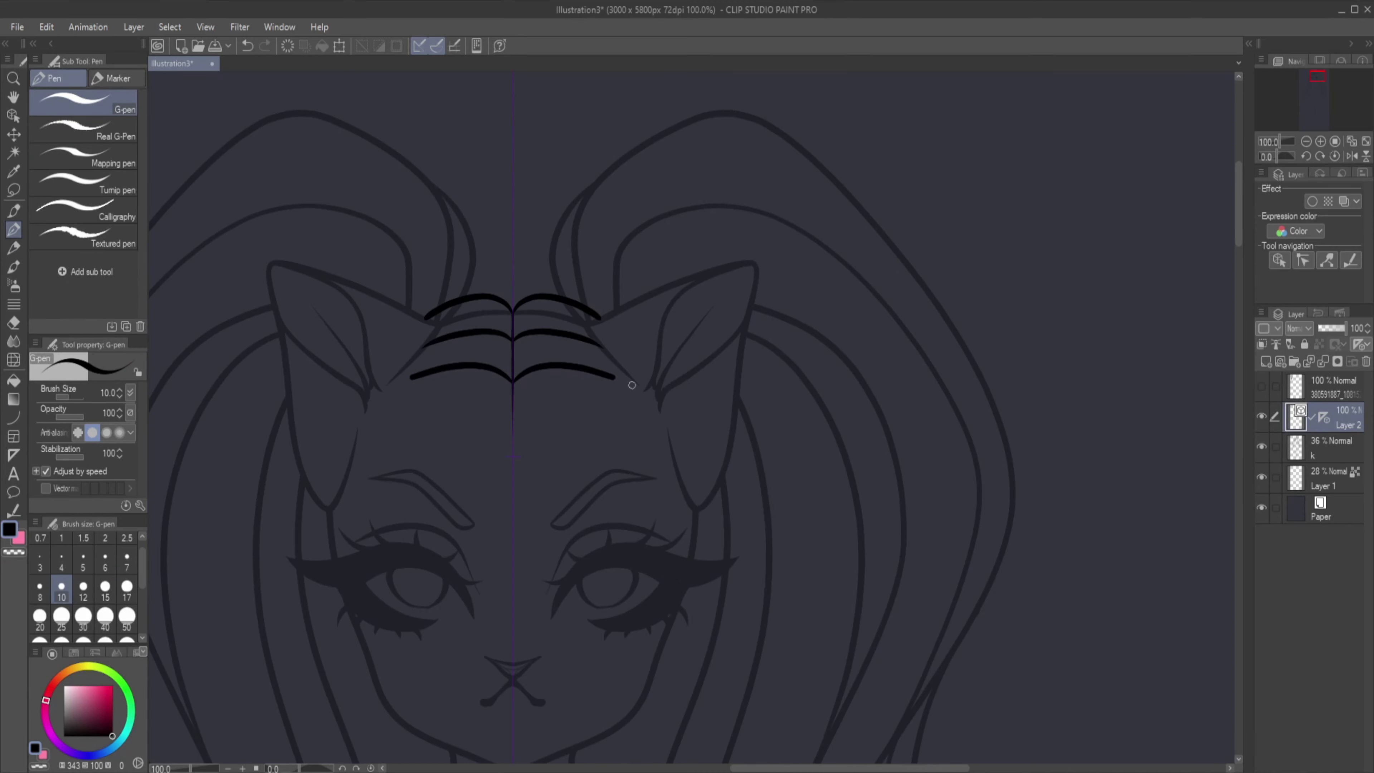
# Ink mirrored bang curves across the forehead and extend them down the sides.
pyautogui.moveTo(512, 391); pyautogui.dragTo(676, 475)
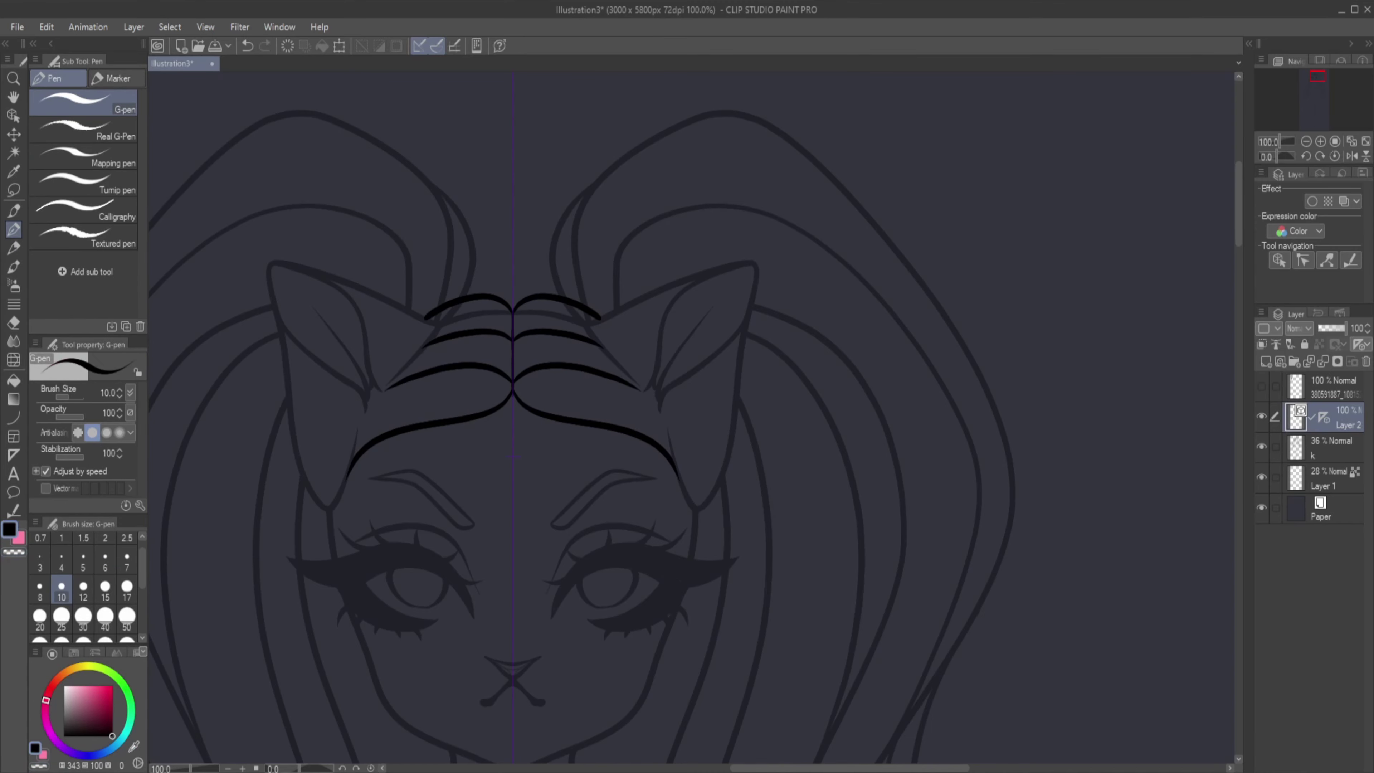
pyautogui.scroll(2, 494, 360)
pyautogui.moveTo(429, 421); pyautogui.dragTo(512, 316)
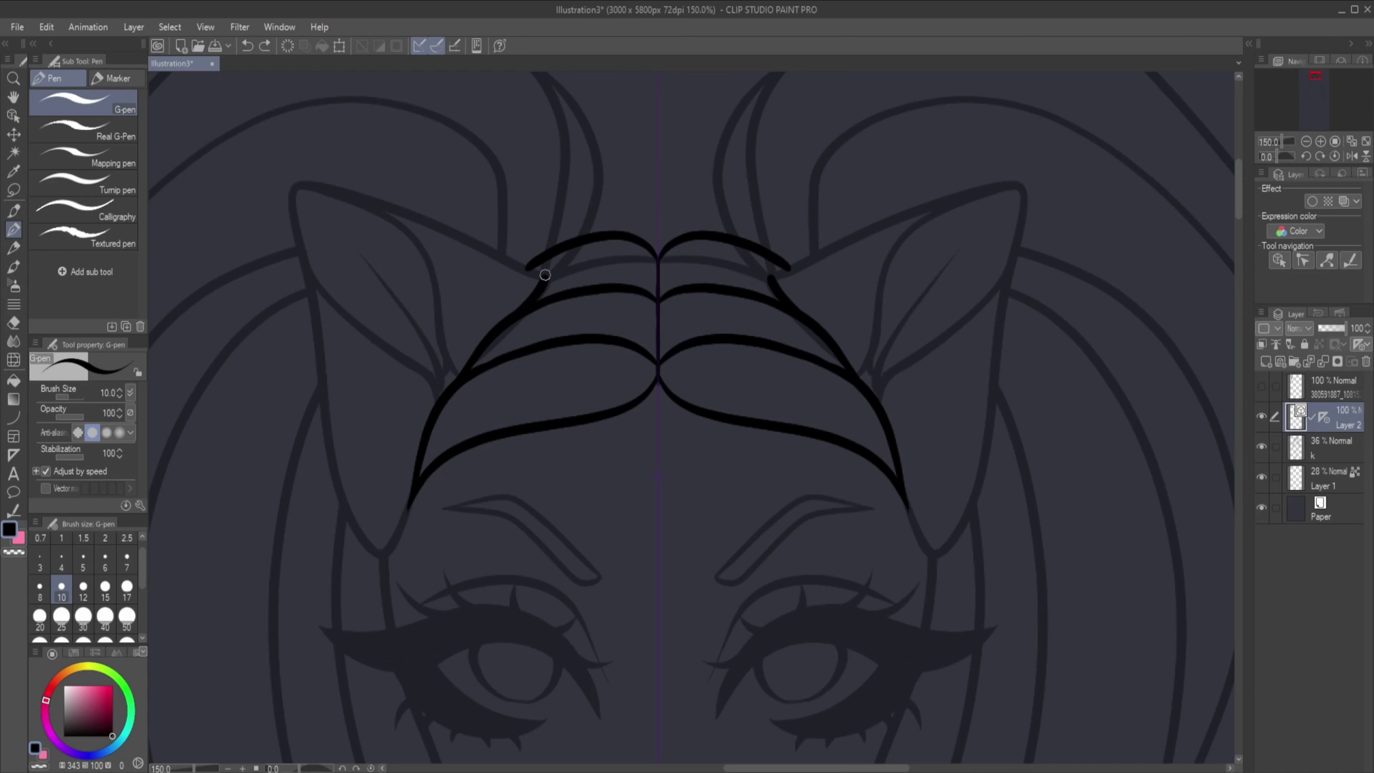
pyautogui.hotkey('ctrl', 'z')
pyautogui.hotkey('alt', '[')
pyautogui.press(']')
pyautogui.press(']')
pyautogui.press(']')
pyautogui.scroll(-3, 513, 335)
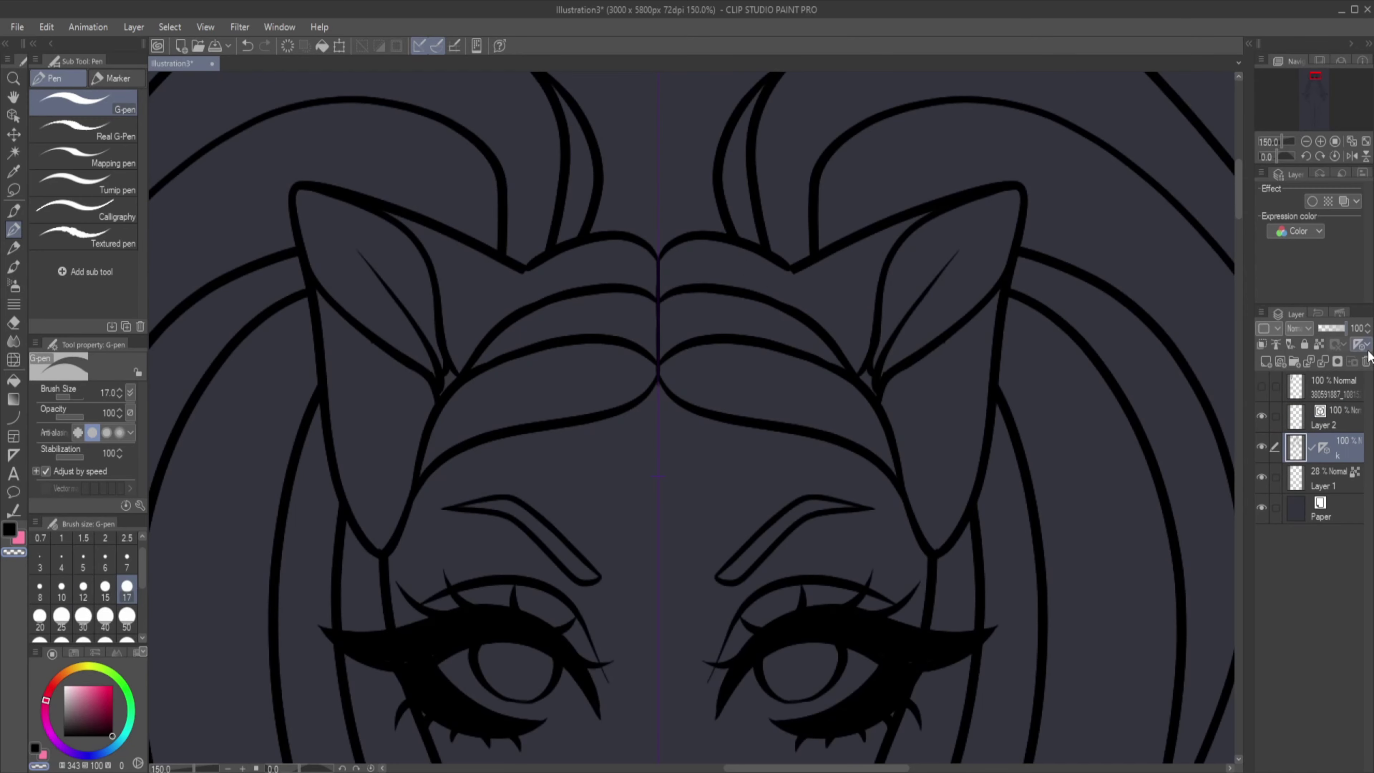
pyautogui.hotkey('ctrl', 'e')
pyautogui.press('[')
pyautogui.press('[')
pyautogui.press('[')
pyautogui.scroll(-3, 506, 306)
pyautogui.scroll(2, 664, 151)
pyautogui.hotkey('ctrl', 'z')
pyautogui.scroll(3, 664, 151)
pyautogui.scroll(-2, 711, 155)
# Try several arcing bang strokes over the head, undoing the unwanted ones.
pyautogui.moveTo(574, 325); pyautogui.dragTo(841, 758)
pyautogui.scroll(2, 634, 292)
pyautogui.moveTo(634, 293); pyautogui.dragTo(828, 684)
pyautogui.hotkey('ctrl', 'z')
pyautogui.hotkey('ctrl', 'z')
pyautogui.moveTo(635, 216)
pyautogui.mouseDown()
pyautogui.moveTo(827, 168)
pyautogui.moveTo(870, 273)
pyautogui.mouseUp()
# Draw the side bang's inner and outer strokes from the forehead past the right eye.
pyautogui.hotkey('ctrl', 'z')
pyautogui.moveTo(887, 427); pyautogui.dragTo(812, 728)
pyautogui.moveTo(638, 238)
pyautogui.mouseDown()
pyautogui.moveTo(677, 173)
pyautogui.moveTo(817, 731)
pyautogui.moveTo(850, 460)
pyautogui.moveTo(806, 687)
pyautogui.mouseUp()
pyautogui.hotkey('ctrl', 'z')
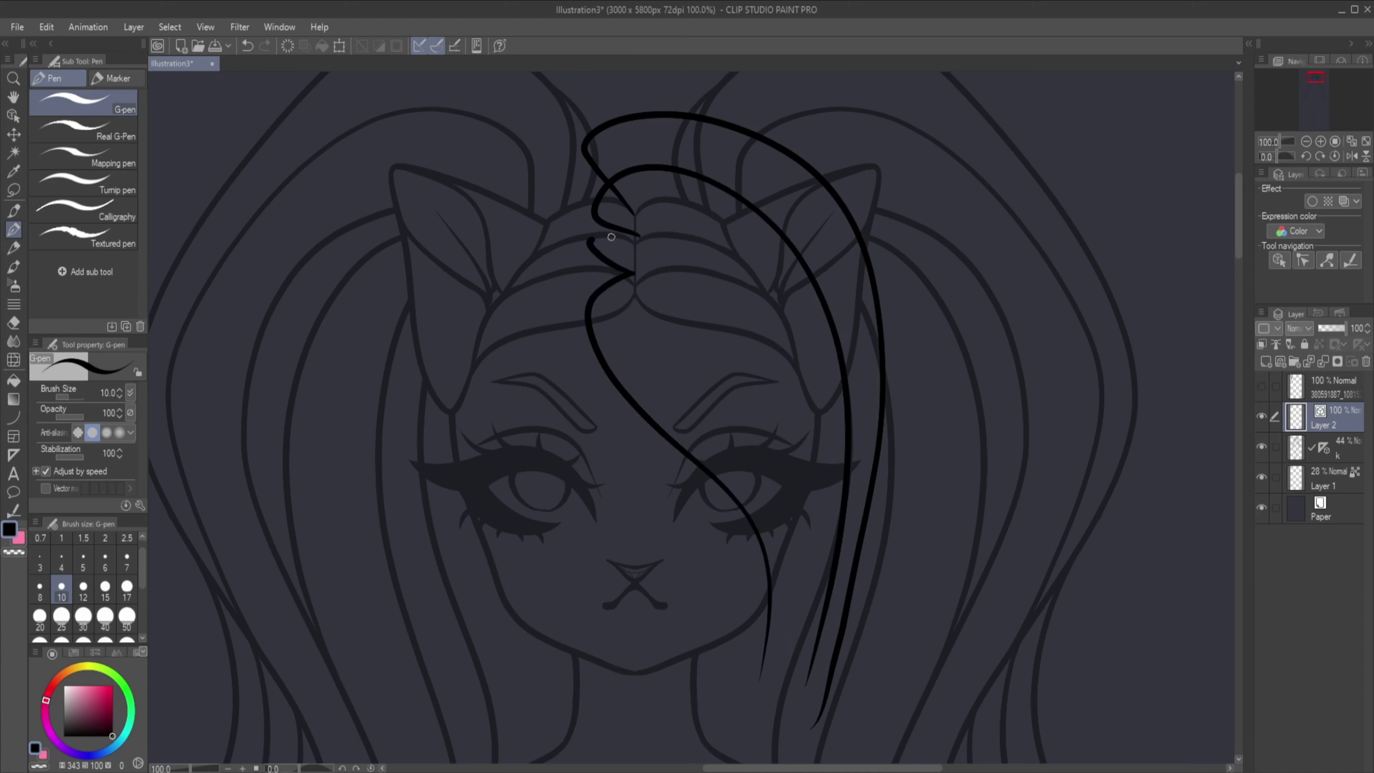
pyautogui.moveTo(634, 236); pyautogui.dragTo(781, 598)
pyautogui.hotkey('ctrl', 'z')
pyautogui.hotkey('ctrl', 'z')
pyautogui.hotkey('ctrl', 'z')
pyautogui.moveTo(630, 295); pyautogui.dragTo(776, 612)
pyautogui.moveTo(634, 284)
pyautogui.mouseDown()
pyautogui.moveTo(806, 587)
pyautogui.moveTo(751, 432)
pyautogui.moveTo(768, 683)
pyautogui.moveTo(850, 525)
pyautogui.mouseUp()
pyautogui.hotkey('ctrl', 'z')
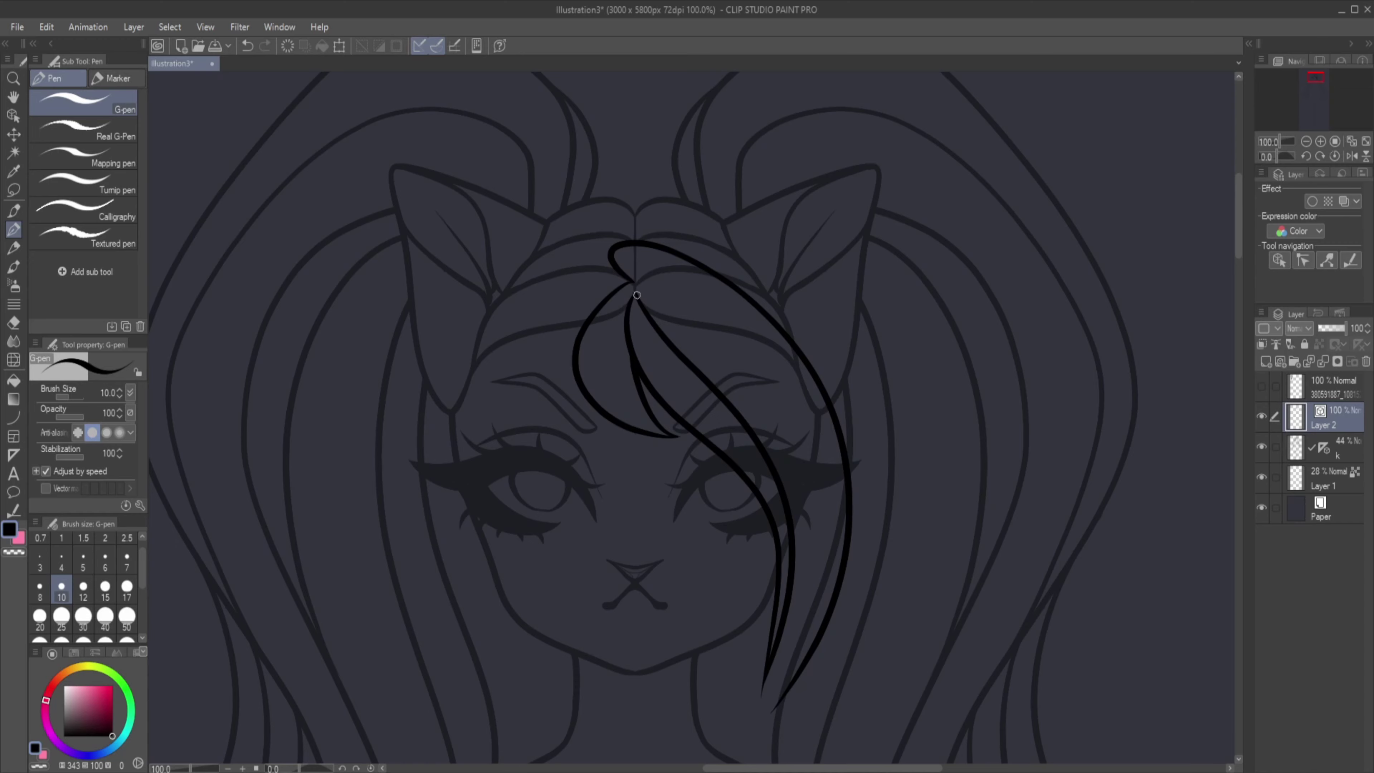
pyautogui.moveTo(635, 246); pyautogui.dragTo(841, 761)
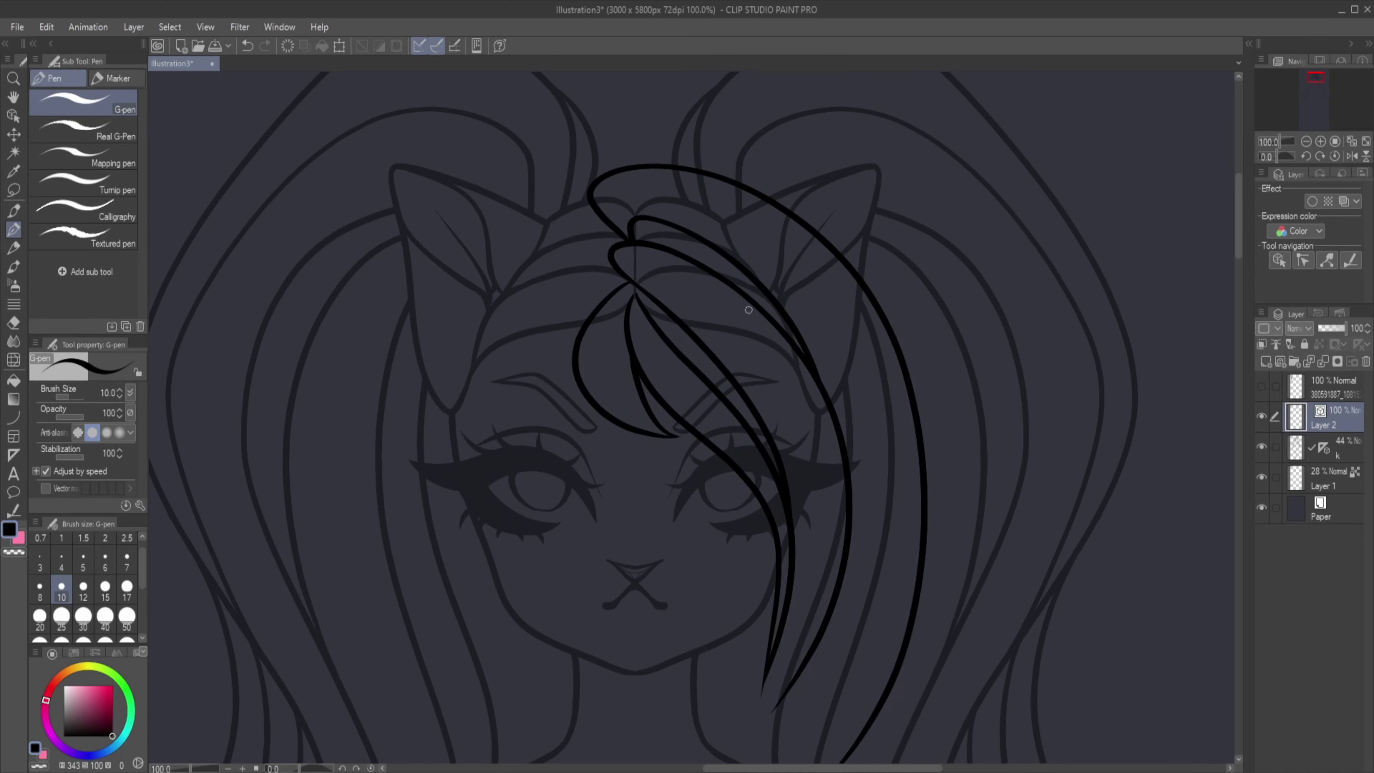
pyautogui.press('-')
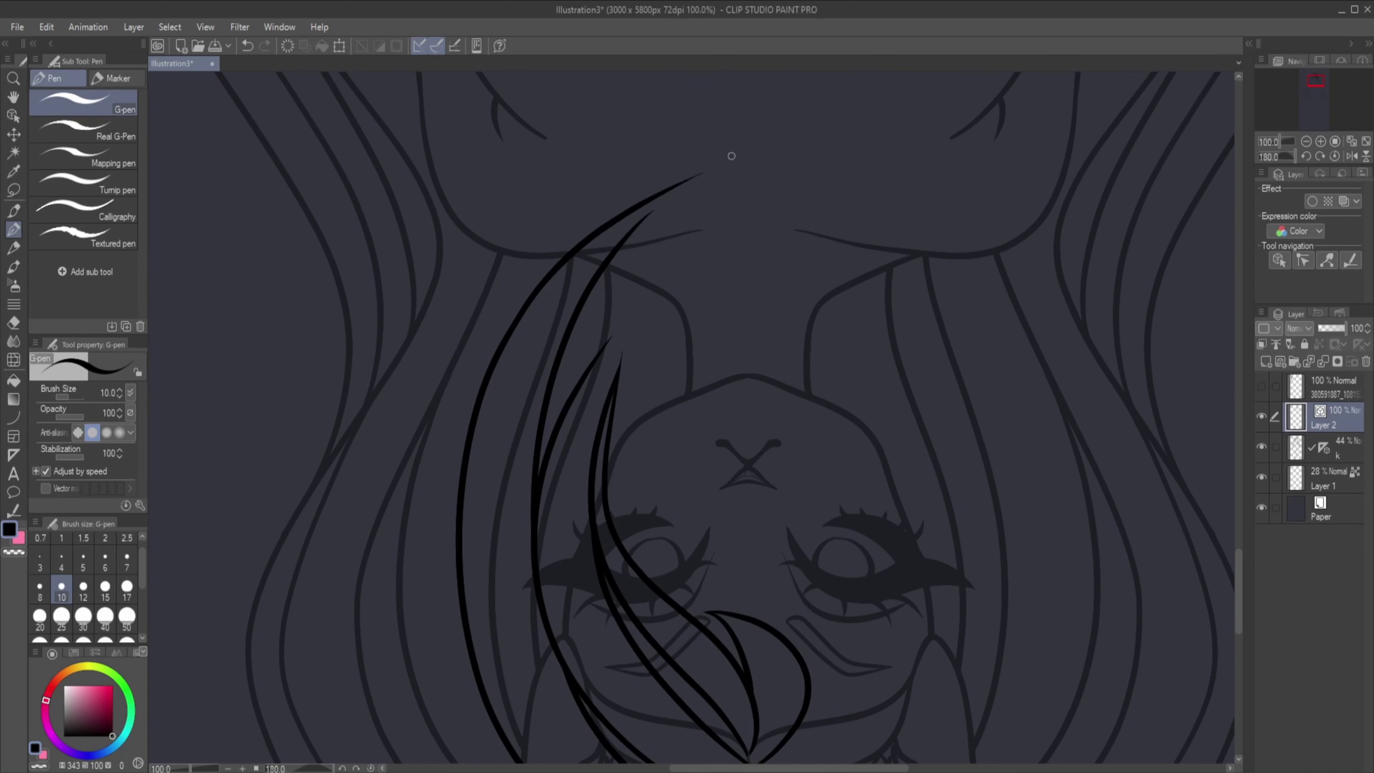
pyautogui.moveTo(677, 270); pyautogui.dragTo(642, 321)
pyautogui.press('u')
pyautogui.moveTo(707, 233); pyautogui.dragTo(565, 387)
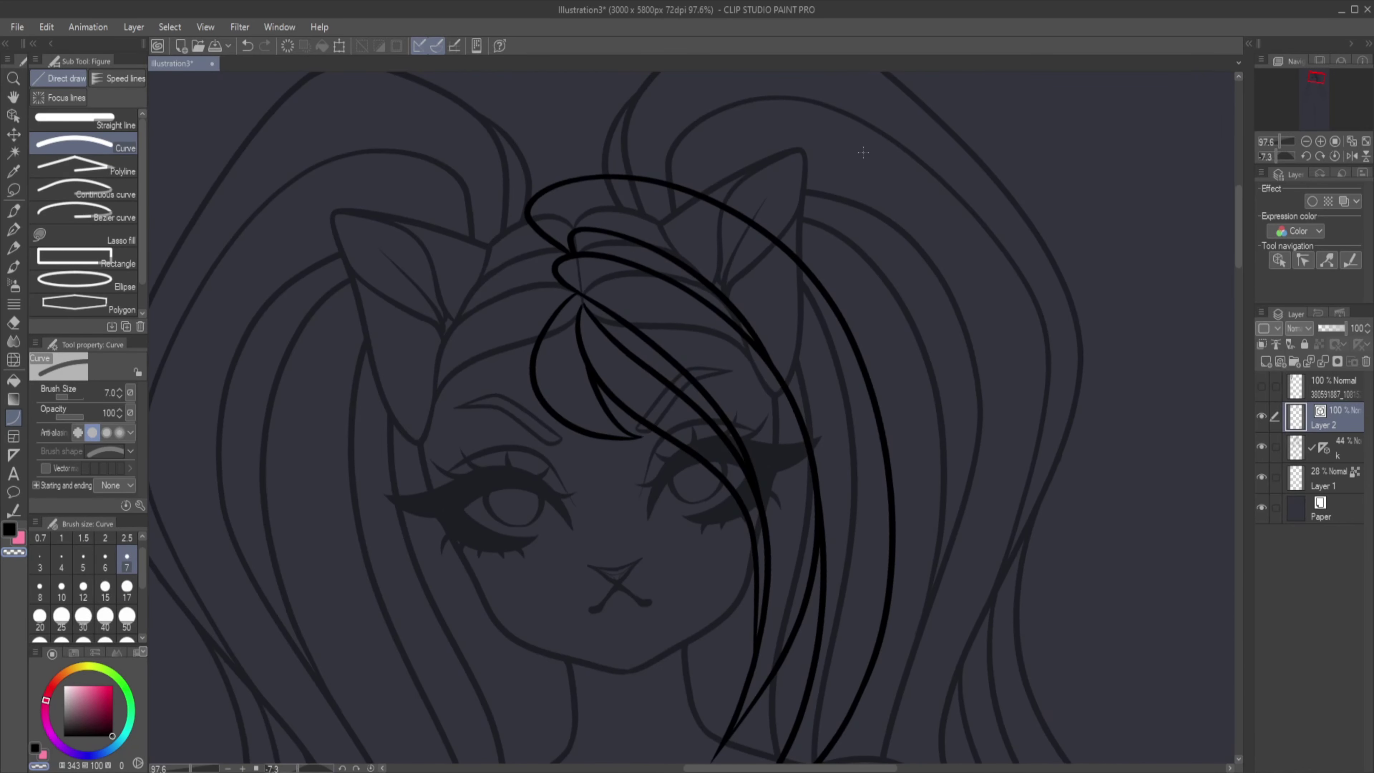
# Erase the sketch lines hidden under the new bang with the hard eraser.
pyautogui.click(1262, 448)
pyautogui.press('e')
pyautogui.moveTo(544, 213)
pyautogui.mouseDown()
pyautogui.moveTo(762, 295)
pyautogui.moveTo(840, 580)
pyautogui.mouseUp()
pyautogui.moveTo(702, 428)
pyautogui.mouseDown()
pyautogui.moveTo(767, 490)
pyautogui.moveTo(791, 622)
pyautogui.mouseUp()
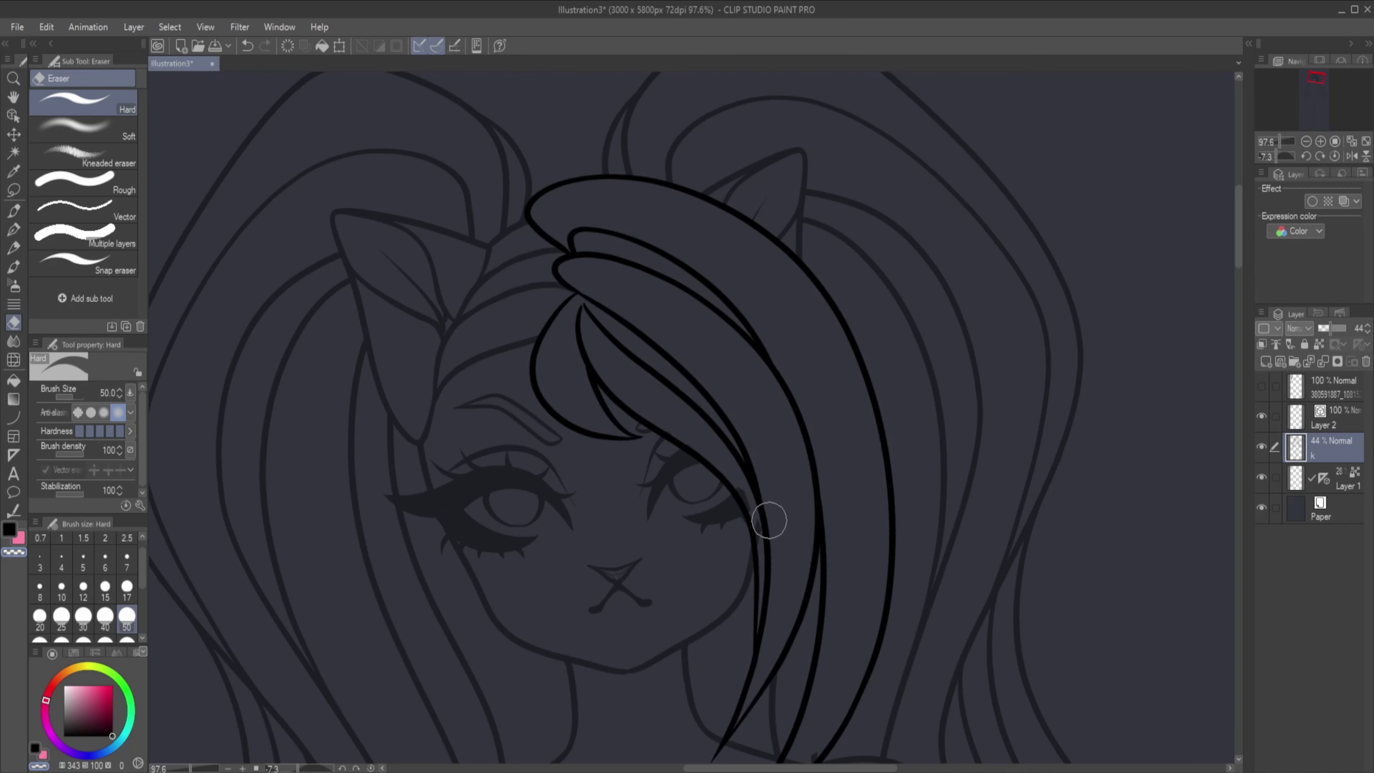
pyautogui.scroll(-5, 907, 506)
pyautogui.press('[')
pyautogui.press('[')
pyautogui.press('[')
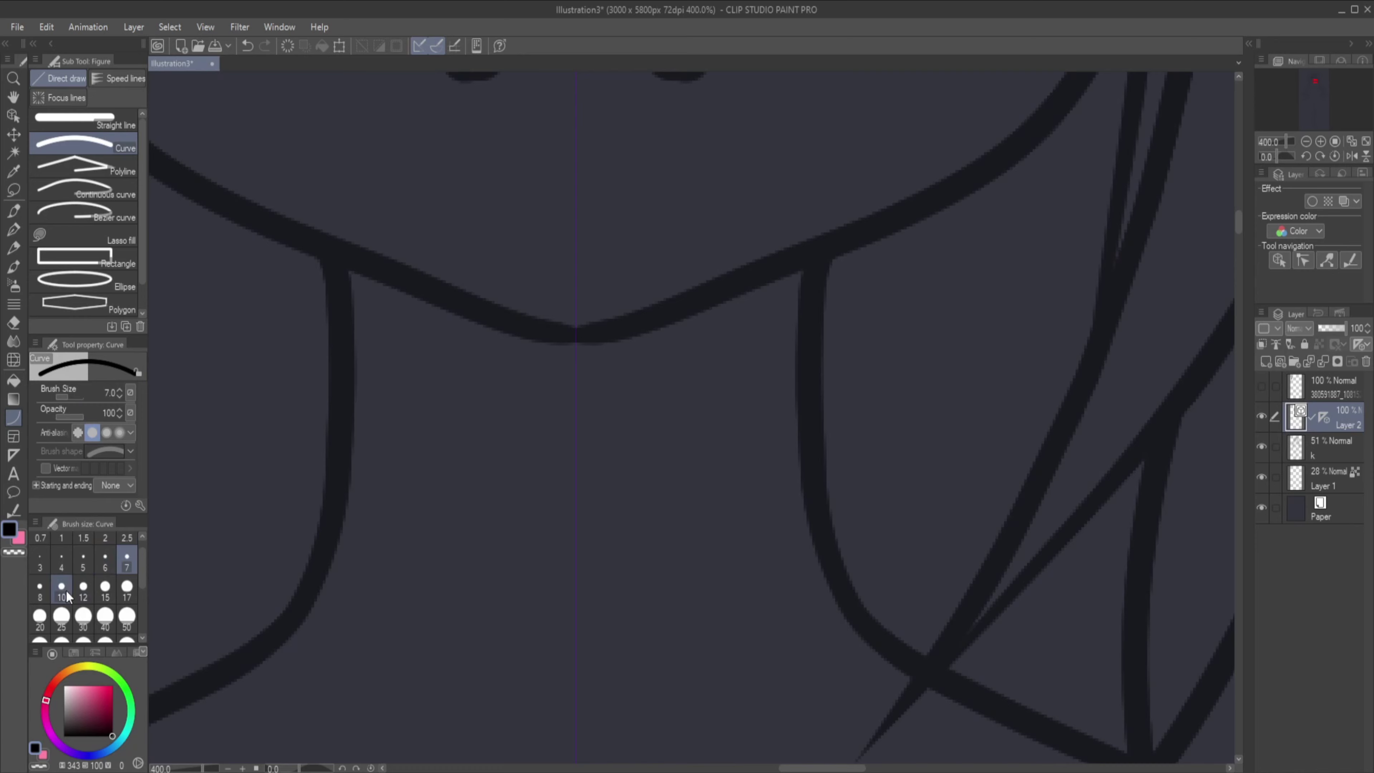
# Draw mirrored triangular spikes on both sides of the collar.
pyautogui.moveTo(335, 385); pyautogui.dragTo(814, 385)
pyautogui.click(576, 470)
pyautogui.moveTo(326, 535); pyautogui.dragTo(825, 534)
pyautogui.hotkey('ctrl', 'z')
pyautogui.hotkey('ctrl', 'z')
pyautogui.moveTo(337, 421)
pyautogui.mouseDown()
pyautogui.moveTo(328, 494)
pyautogui.moveTo(336, 420)
pyautogui.mouseUp()
# Add three round studs to the collar with the ellipse tool.
pyautogui.click(75, 279)
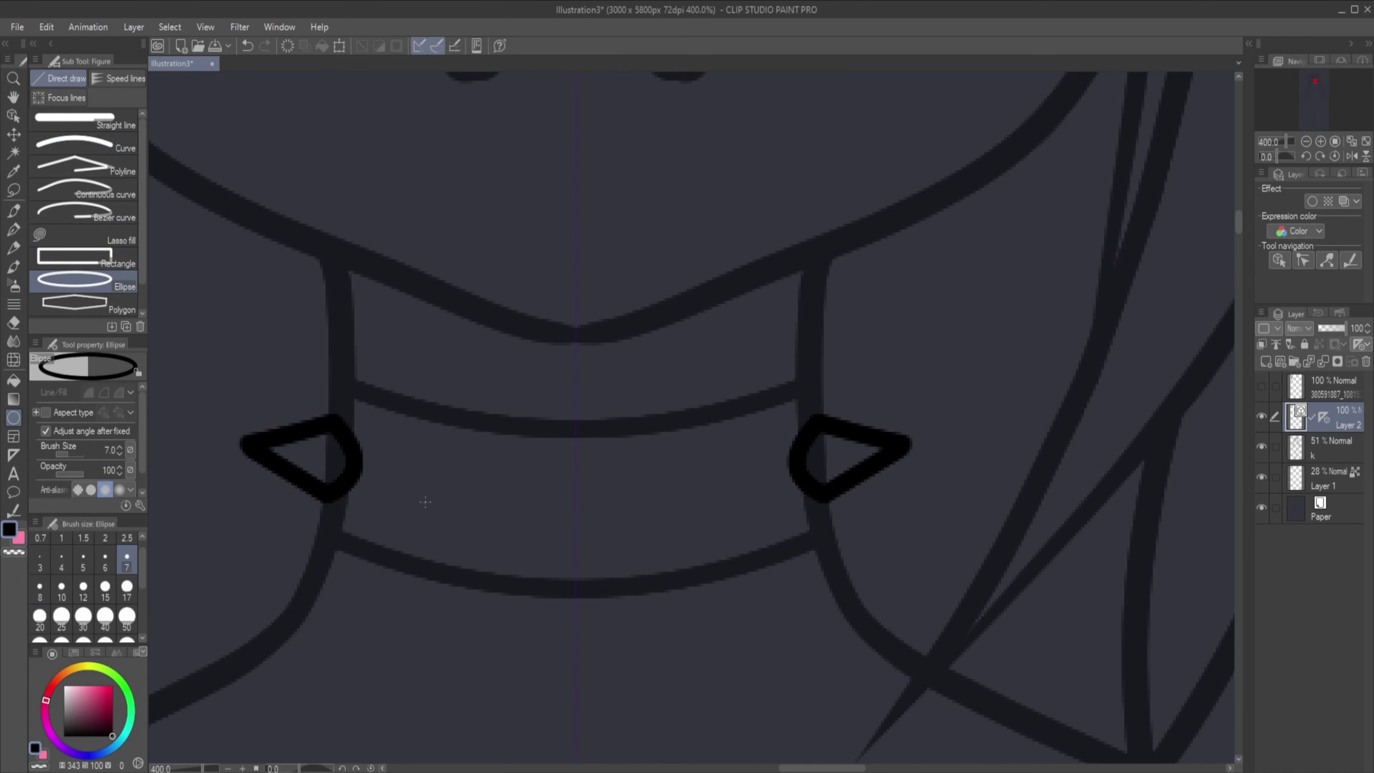
pyautogui.moveTo(404, 450); pyautogui.dragTo(487, 533)
pyautogui.moveTo(535, 466); pyautogui.dragTo(607, 540)
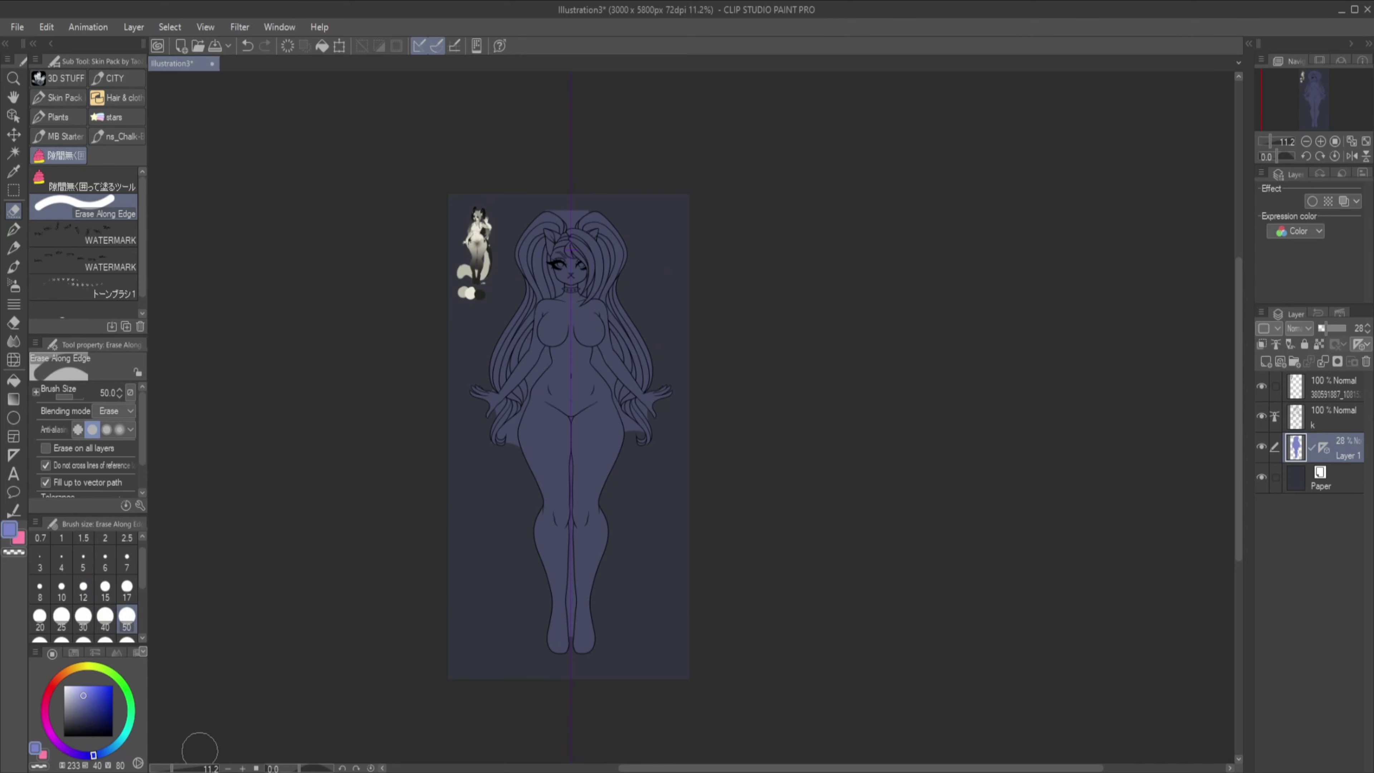
# Erase the fill along the left hair and arm edge.
pyautogui.scroll(3, 712, 481)
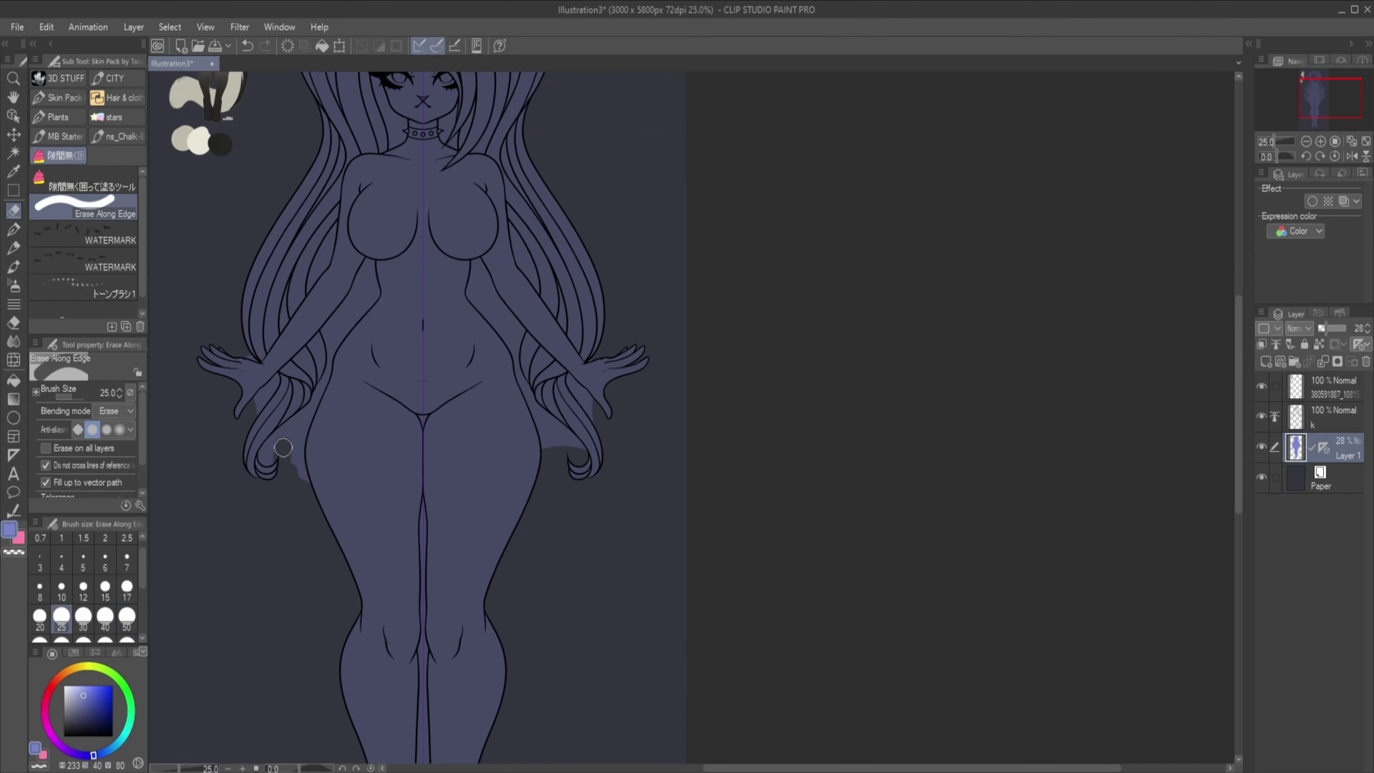
pyautogui.moveTo(281, 452); pyautogui.dragTo(364, 265)
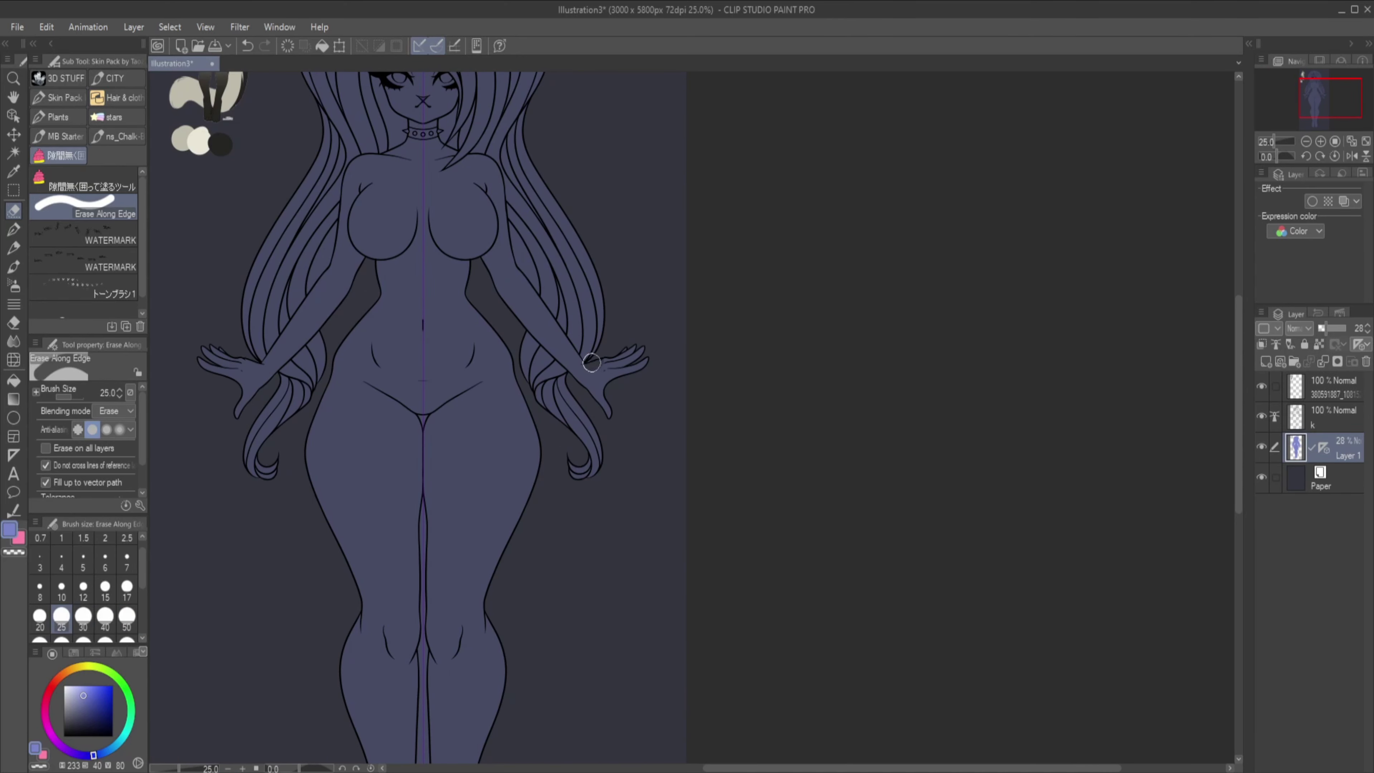
pyautogui.press('[')
pyautogui.press('[')
pyautogui.scroll(5, 598, 354)
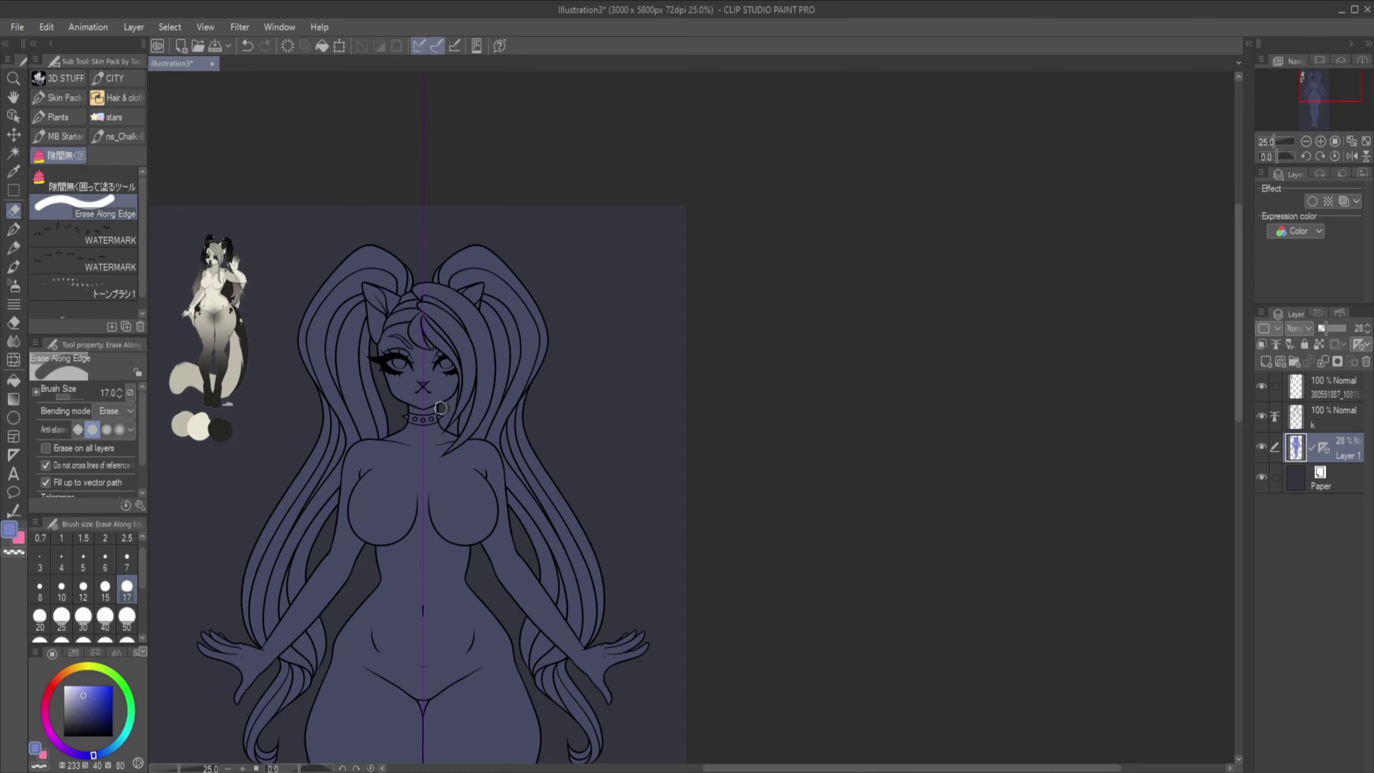
pyautogui.scroll(5, 573, 526)
# On a new layer, draw a hair strand and mirror a copy to the opposite shoulder.
pyautogui.click(1261, 447)
pyautogui.press('p')
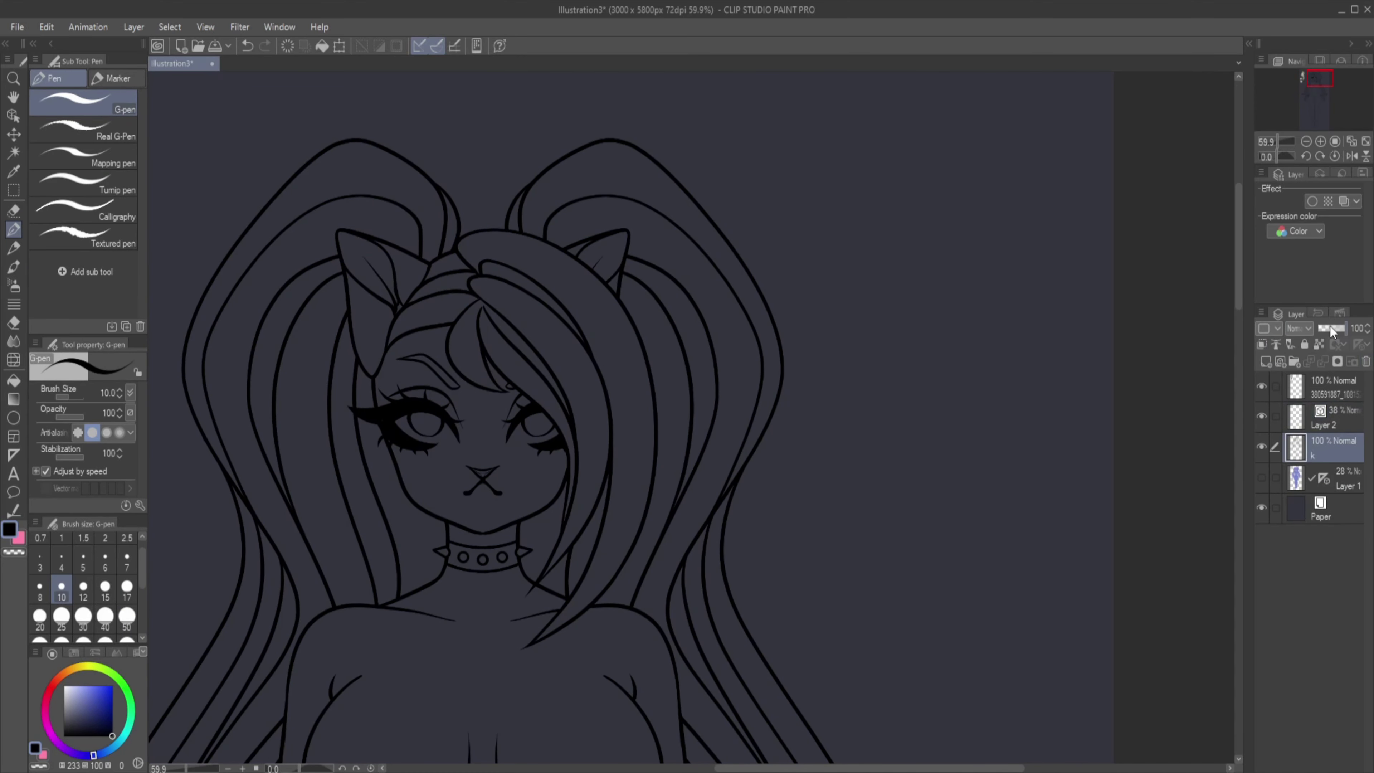
pyautogui.click(1265, 361)
pyautogui.click(1352, 157)
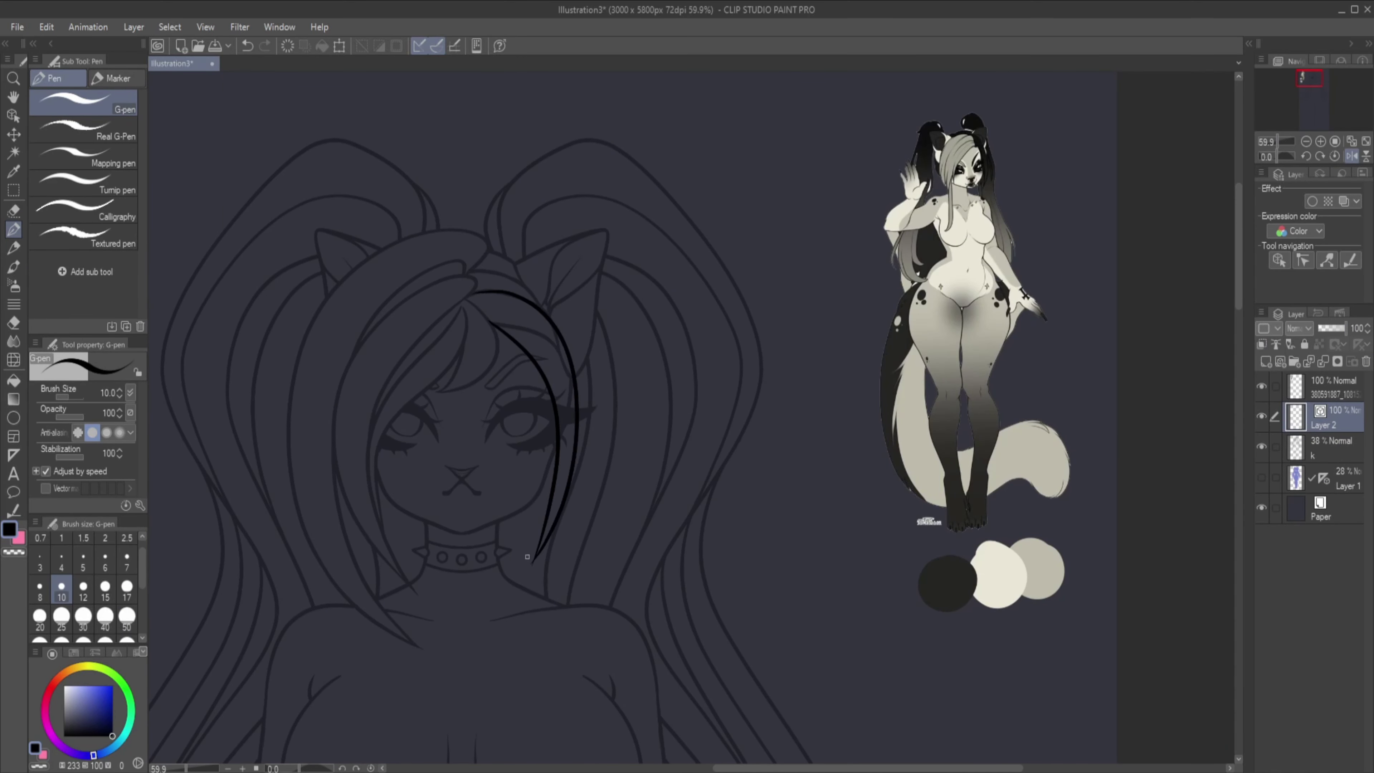
pyautogui.hotkey('ctrl', 'z')
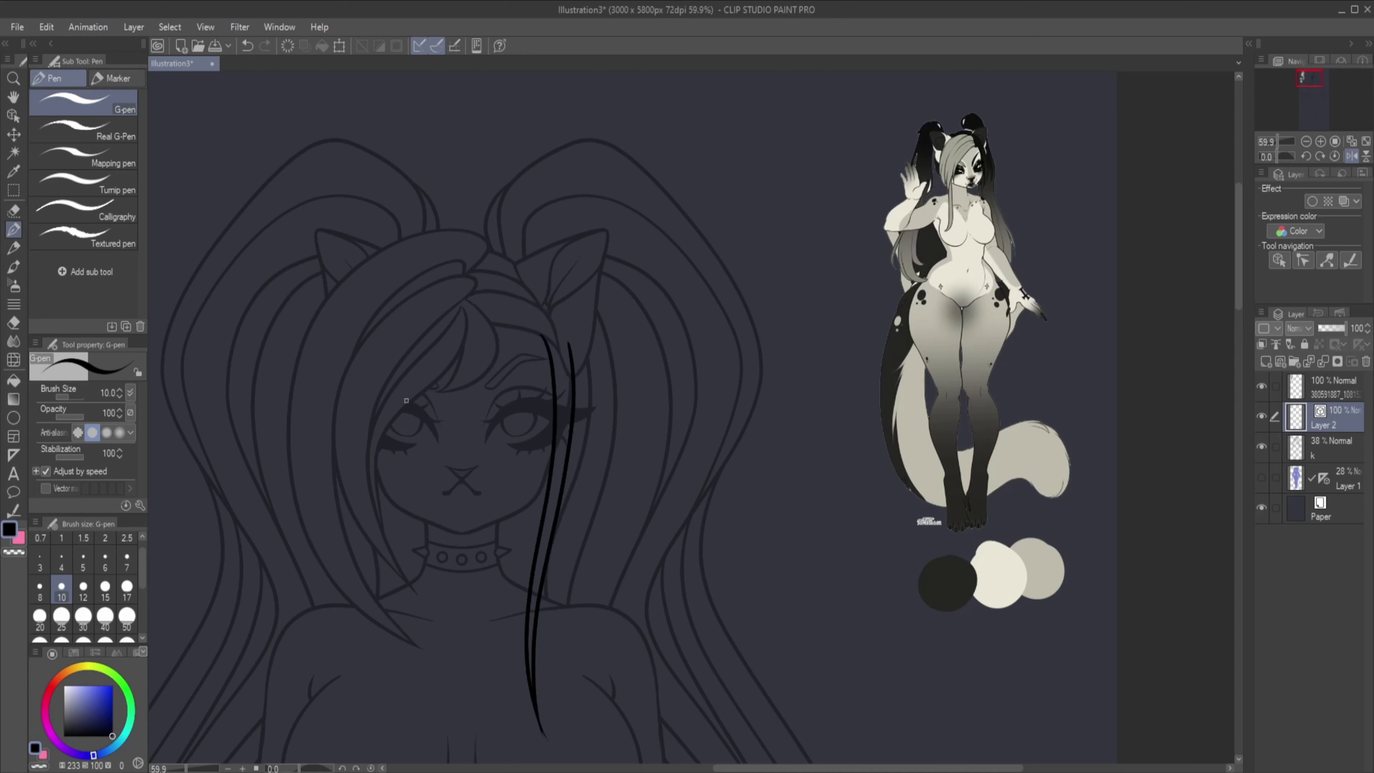
pyautogui.press('m')
pyautogui.moveTo(254, 260); pyautogui.dragTo(657, 743)
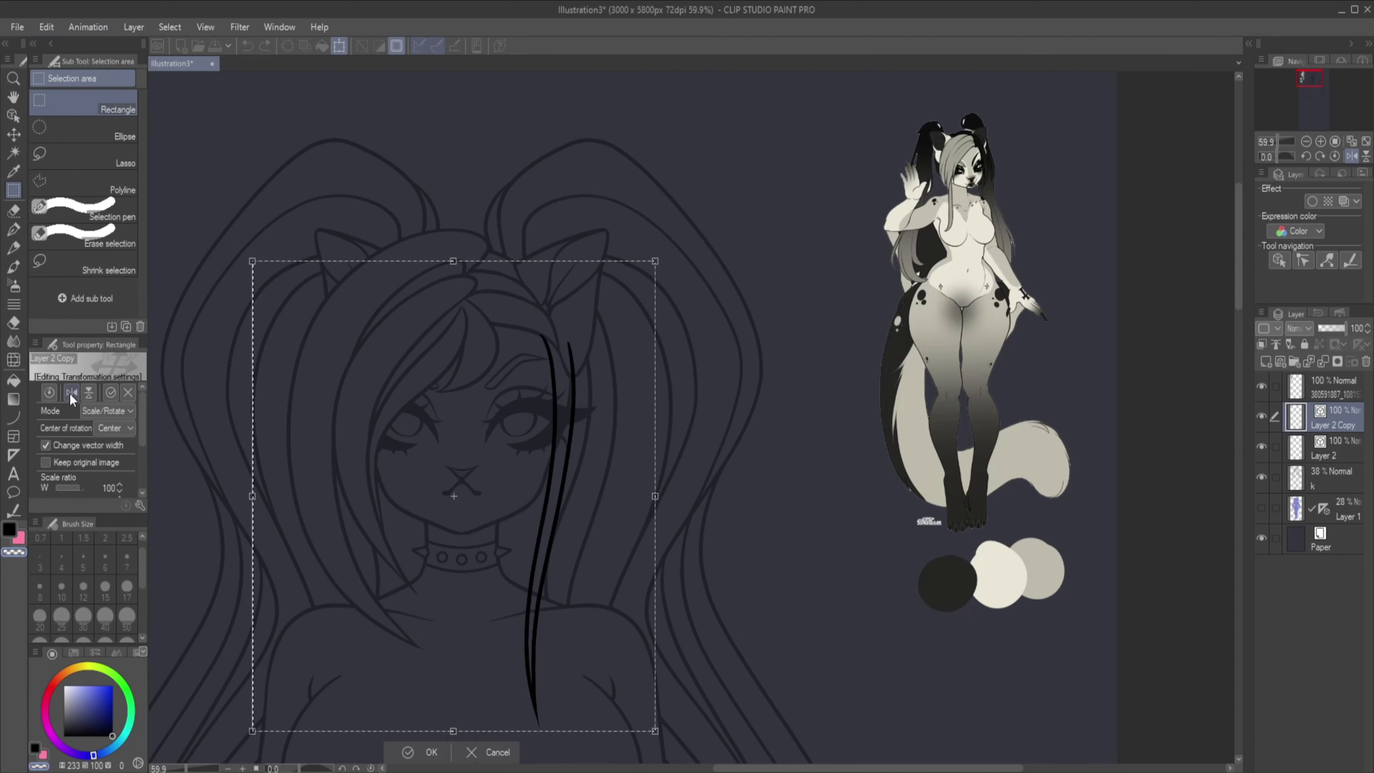
pyautogui.hotkey('ctrl', 'c')
pyautogui.hotkey('ctrl', 'v')
pyautogui.press('Return')
pyautogui.press('p')
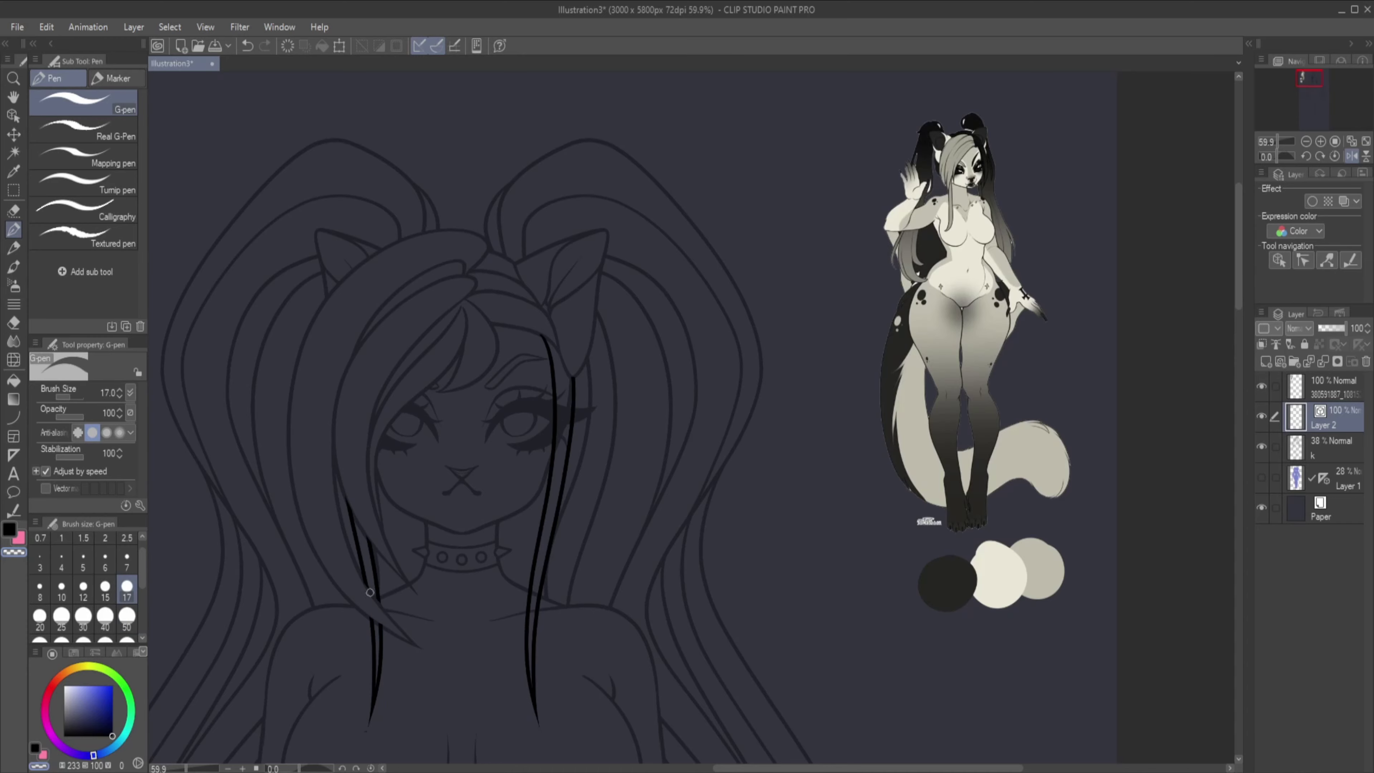
# Raise the lineart layer to 100% opacity and select the colour fill layer at brush size 10.
pyautogui.hotkey('alt', '[')
pyautogui.press(']')
pyautogui.press(']')
pyautogui.press(']')
pyautogui.hotkey('ctrl', '+')
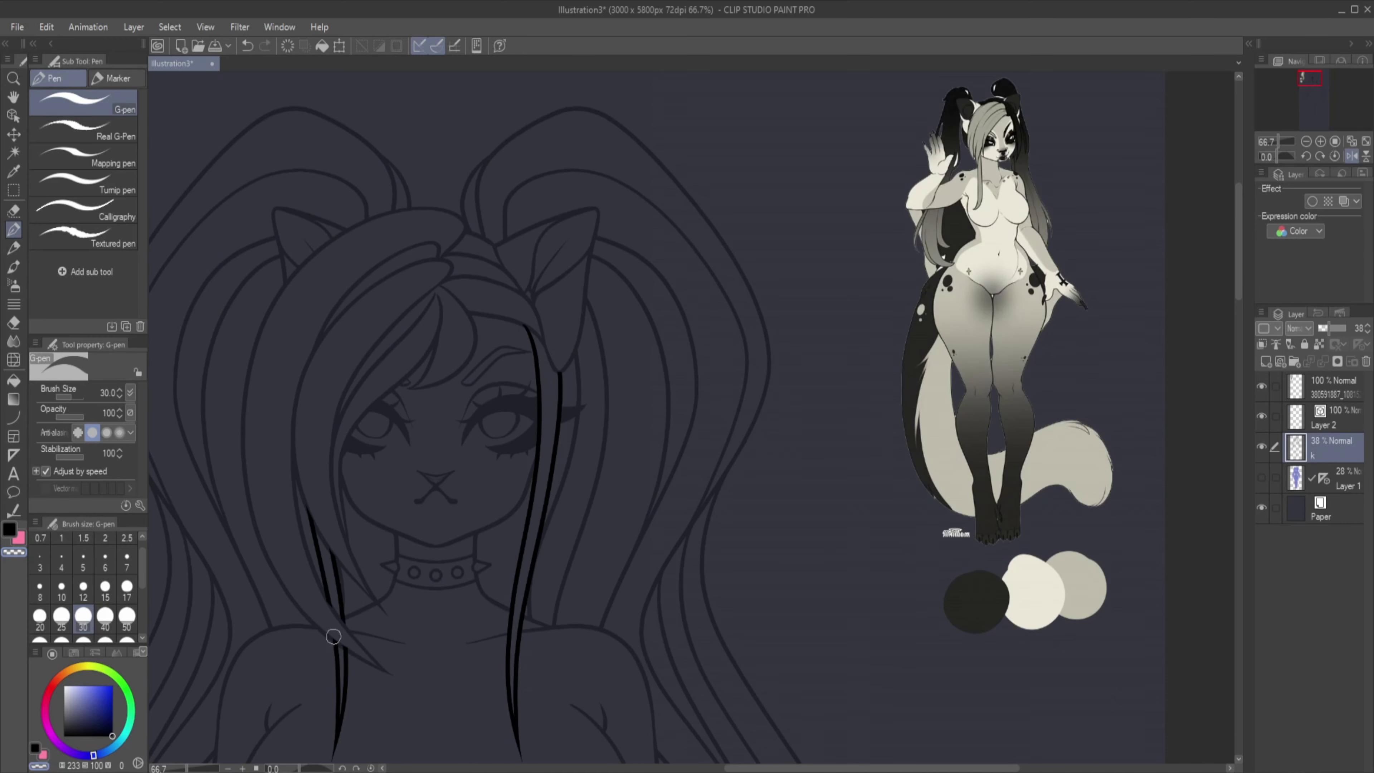
pyautogui.click(1346, 328)
pyautogui.press('u')
pyautogui.scroll(-5, 321, 547)
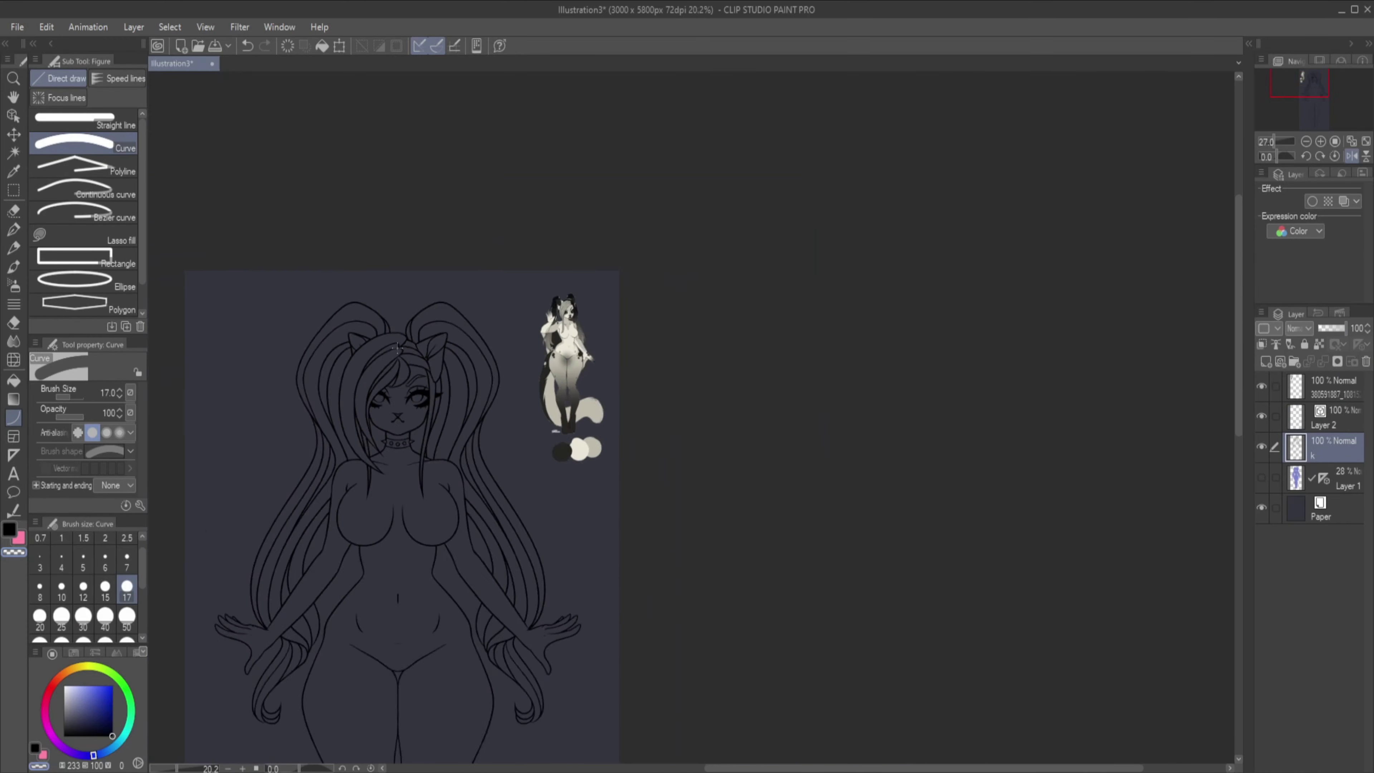
pyautogui.scroll(6, 379, 379)
pyautogui.press('i')
pyautogui.press('p')
pyautogui.hotkey('alt', '[')
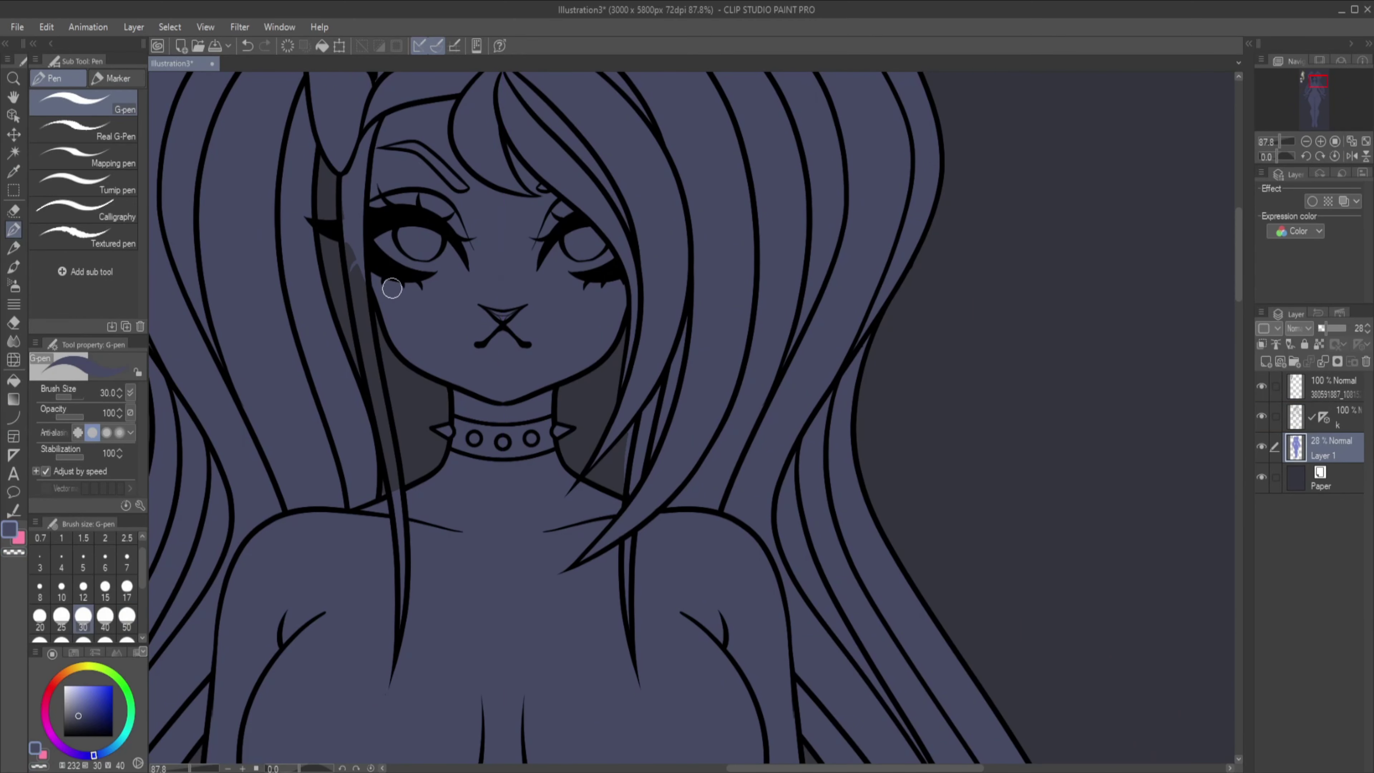
pyautogui.click(61, 590)
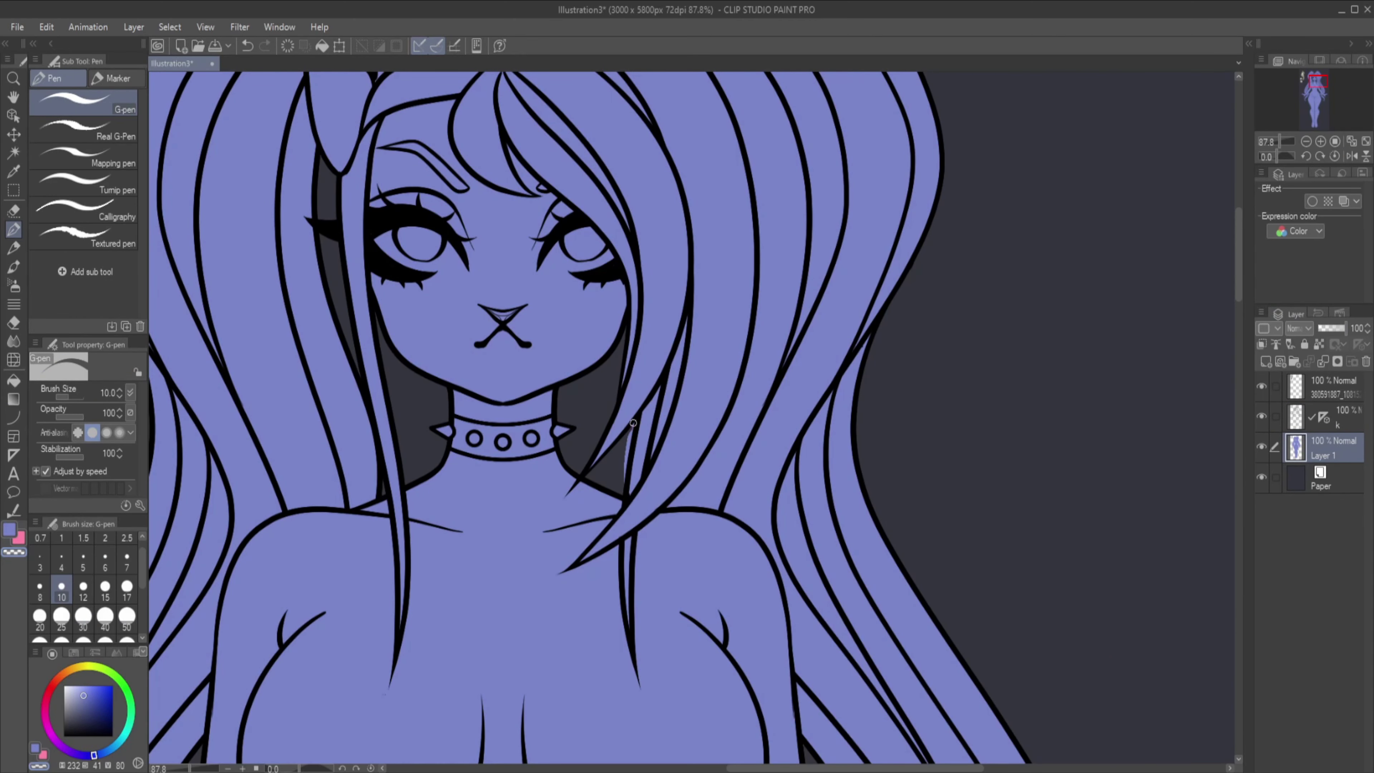
pyautogui.scroll(-5, 420, 213)
# Erase the stray fill between the thighs on the colour fill layer.
pyautogui.click(1327, 425)
pyautogui.click(1332, 442)
pyautogui.press('e')
pyautogui.moveTo(437, 506); pyautogui.dragTo(434, 572)
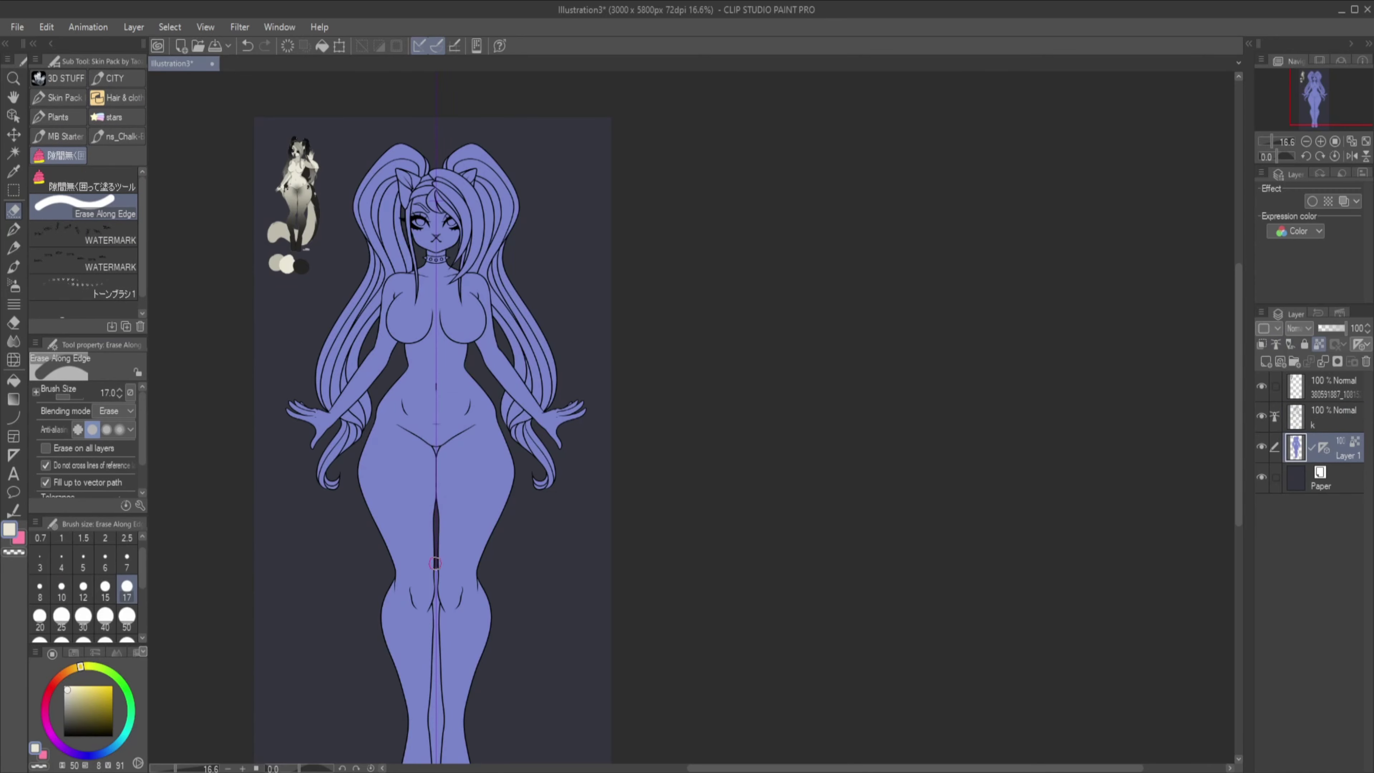
pyautogui.scroll(3, 462, 610)
pyautogui.scroll(-4, 530, 379)
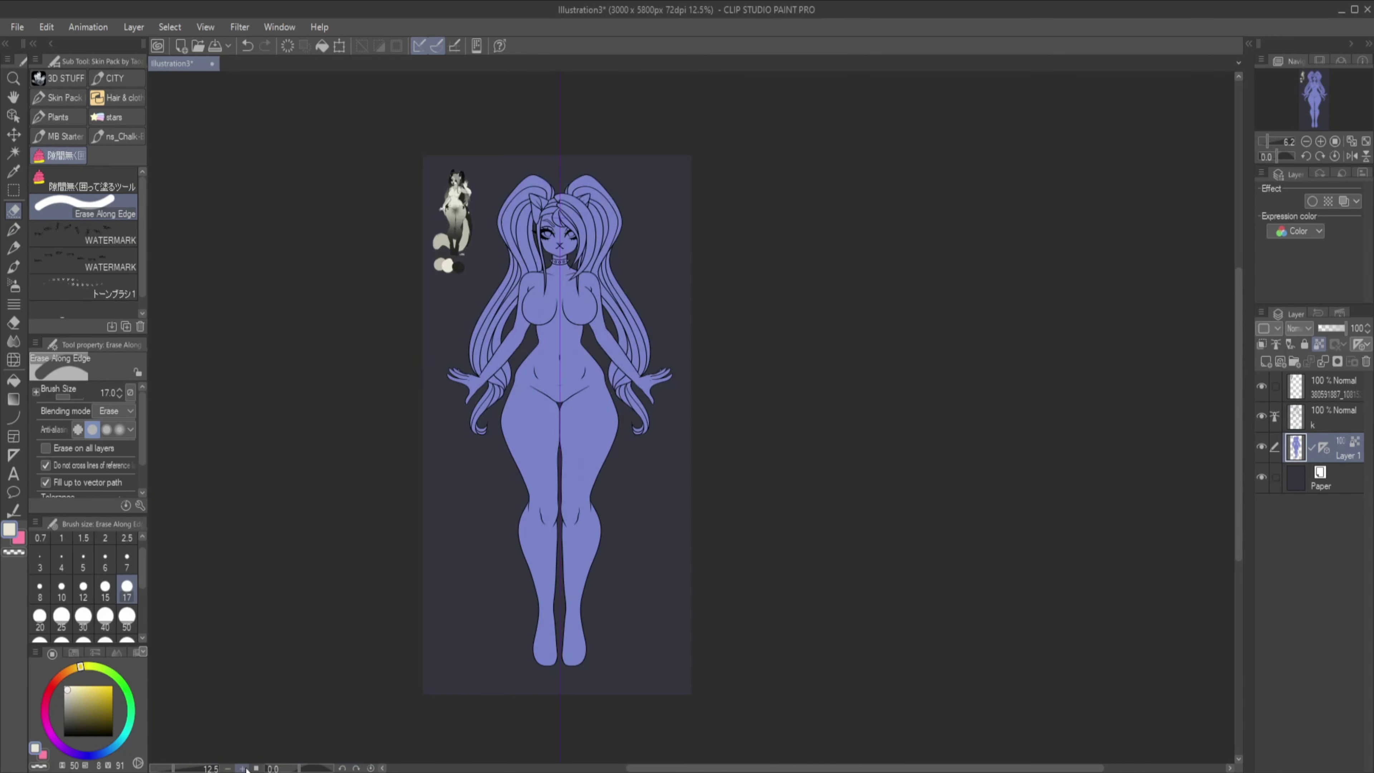
# Paint the body cream and the hair black, then airbrush a grey-green fade over the hair.
pyautogui.press('p')
pyautogui.moveTo(589, 239)
pyautogui.mouseDown()
pyautogui.moveTo(531, 215)
pyautogui.moveTo(557, 623)
pyautogui.mouseUp()
pyautogui.scroll(3, 338, 183)
pyautogui.click(68, 728)
pyautogui.moveTo(444, 163); pyautogui.dragTo(378, 476)
pyautogui.moveTo(703, 162); pyautogui.dragTo(779, 477)
pyautogui.moveTo(541, 135); pyautogui.dragTo(649, 163)
pyautogui.moveTo(356, 280); pyautogui.dragTo(261, 200)
pyautogui.click(13, 285)
pyautogui.click(69, 709)
pyautogui.moveTo(487, 325)
pyautogui.mouseDown()
pyautogui.moveTo(338, 583)
pyautogui.moveTo(315, 487)
pyautogui.mouseUp()
# Paint the lower body, upper arms, chest and shoulders cream at brush size 50.
pyautogui.press('p')
pyautogui.scroll(-5, 552, 522)
pyautogui.moveTo(487, 433); pyautogui.dragTo(595, 703)
pyautogui.scroll(5, 552, 433)
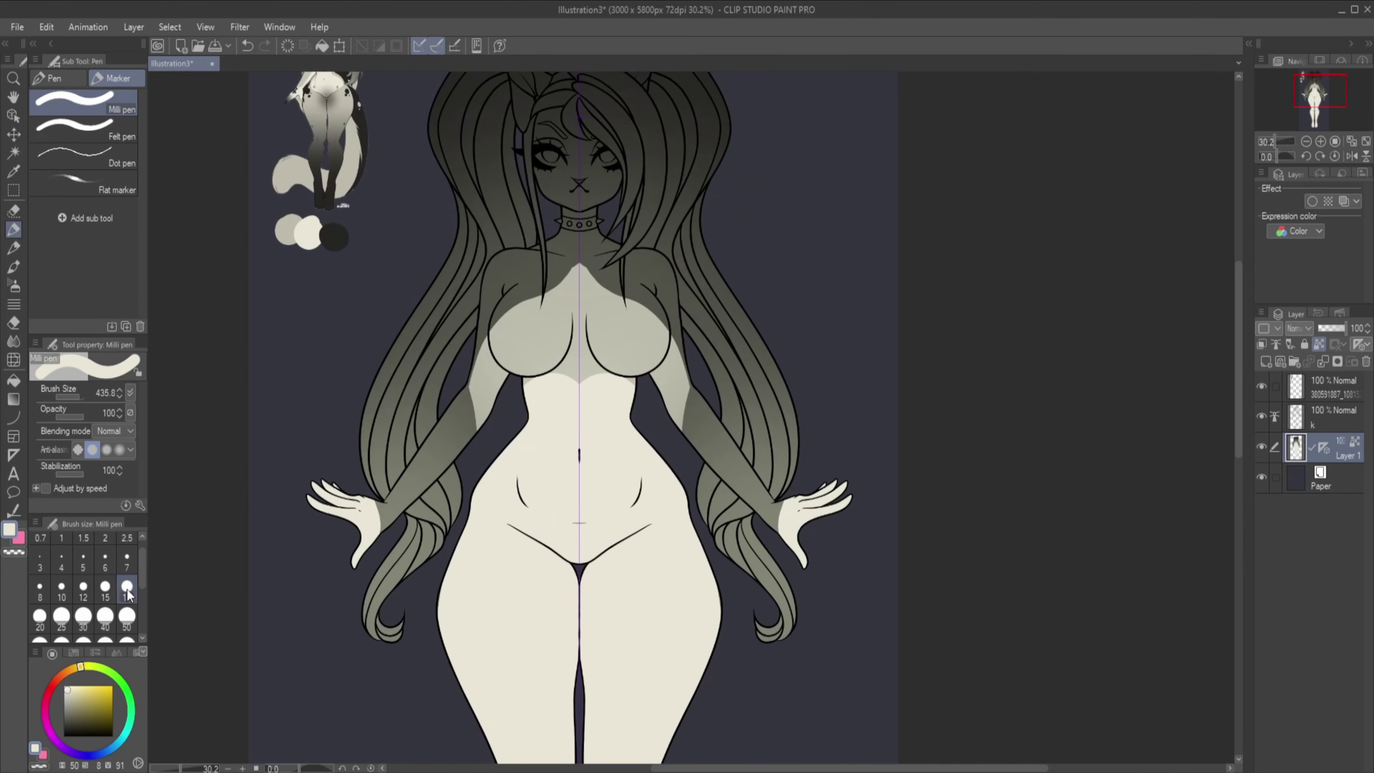
pyautogui.moveTo(671, 379)
pyautogui.mouseDown()
pyautogui.moveTo(469, 387)
pyautogui.moveTo(427, 433)
pyautogui.mouseUp()
pyautogui.scroll(1, 691, 419)
pyautogui.click(127, 617)
pyautogui.moveTo(378, 162)
pyautogui.mouseDown()
pyautogui.moveTo(352, 260)
pyautogui.moveTo(438, 147)
pyautogui.moveTo(456, 230)
pyautogui.moveTo(295, 484)
pyautogui.mouseUp()
pyautogui.hscroll(-5, 671, 417)
# Fill cream along the forearms, shoulders, and neck and chest below the collar.
pyautogui.press('p')
pyautogui.press('p')
pyautogui.moveTo(369, 536); pyautogui.dragTo(347, 565)
pyautogui.moveTo(465, 385); pyautogui.dragTo(374, 515)
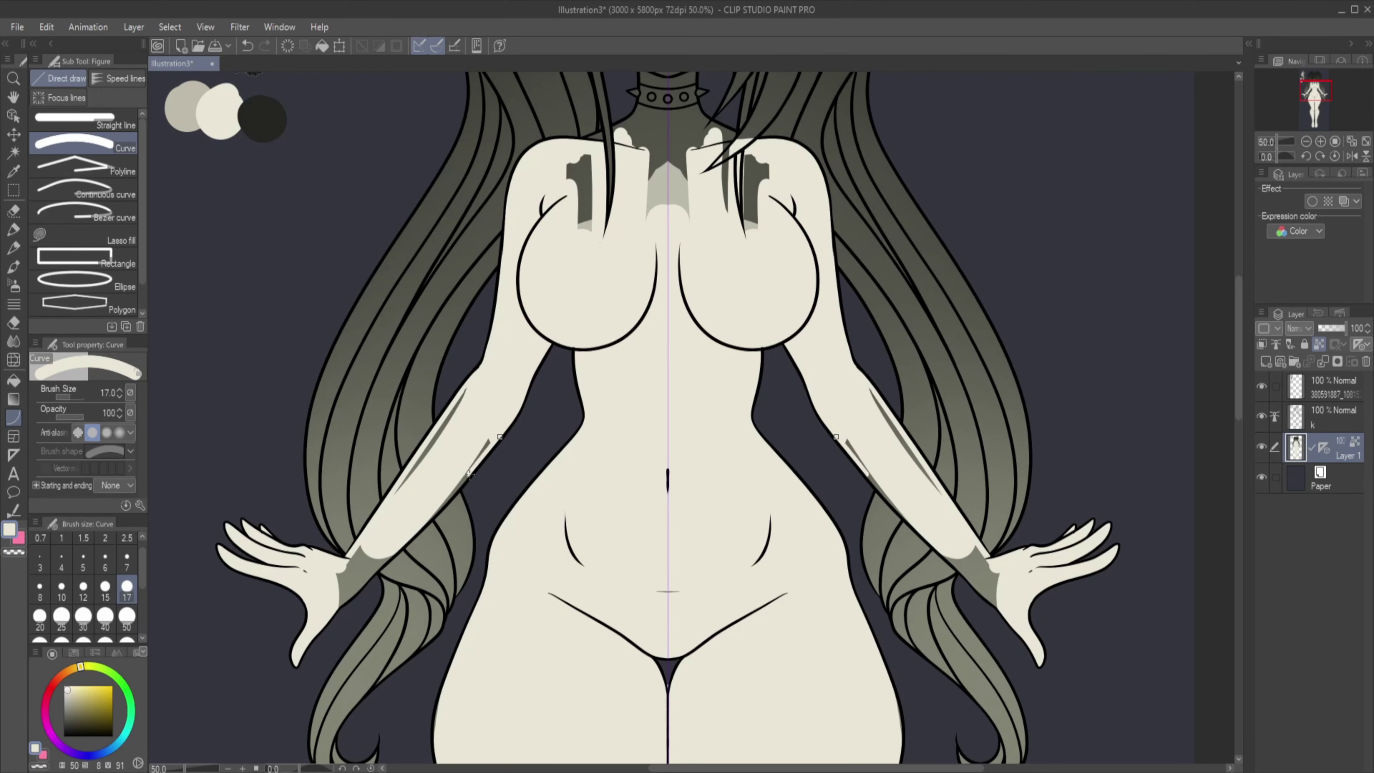
pyautogui.moveTo(491, 444)
pyautogui.mouseDown()
pyautogui.moveTo(377, 550)
pyautogui.moveTo(465, 387)
pyautogui.mouseUp()
pyautogui.moveTo(579, 230); pyautogui.dragTo(578, 155)
pyautogui.scroll(5, 595, 379)
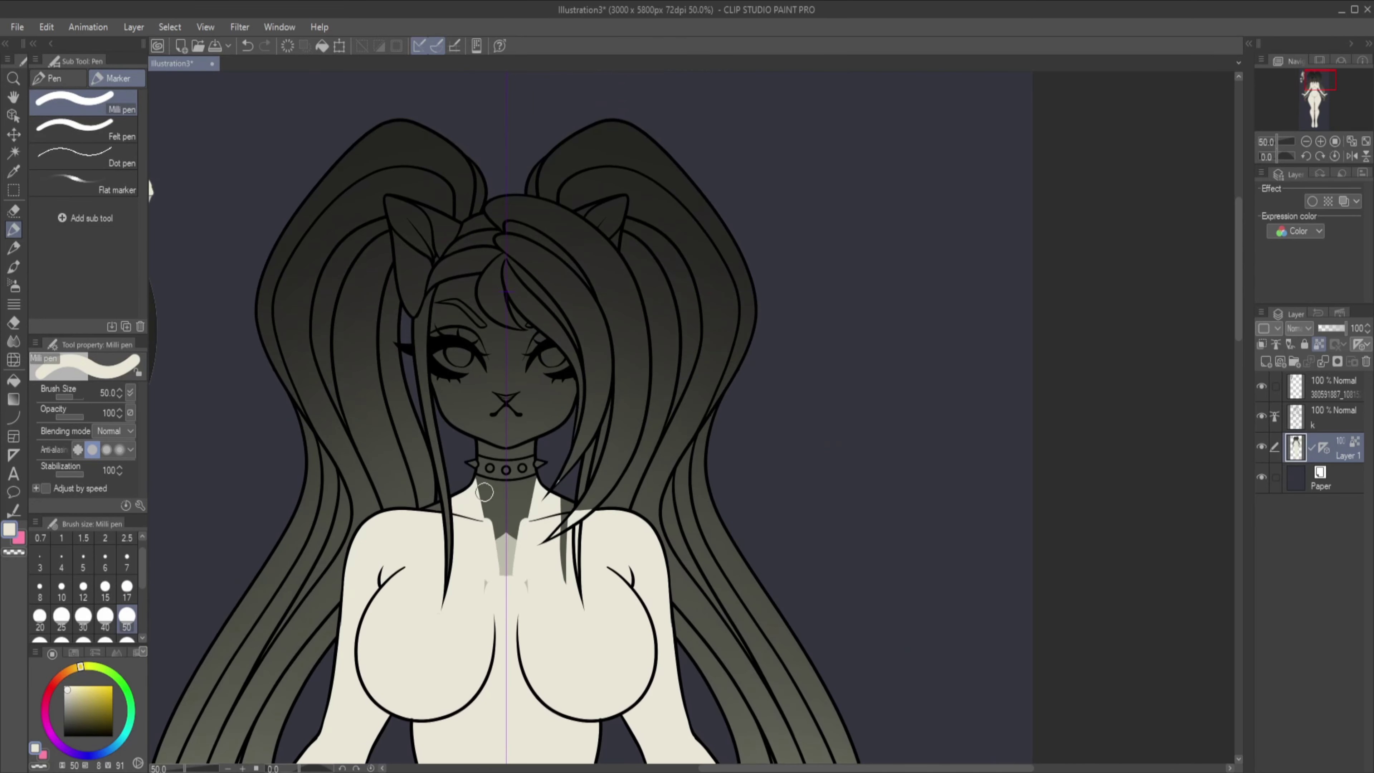
pyautogui.scroll(1, 600, 513)
pyautogui.moveTo(466, 471); pyautogui.dragTo(427, 680)
pyautogui.moveTo(490, 514); pyautogui.dragTo(520, 525)
# Touch up the face, forehead and eye areas in cream and add a light hair streak.
pyautogui.press(']')
pyautogui.press(']')
pyautogui.press(']')
pyautogui.press(']')
pyautogui.press(']')
pyautogui.moveTo(388, 511)
pyautogui.mouseDown()
pyautogui.moveTo(401, 458)
pyautogui.moveTo(349, 313)
pyautogui.moveTo(529, 401)
pyautogui.moveTo(460, 433)
pyautogui.mouseUp()
pyautogui.click(56, 78)
pyautogui.moveTo(373, 238); pyautogui.dragTo(346, 300)
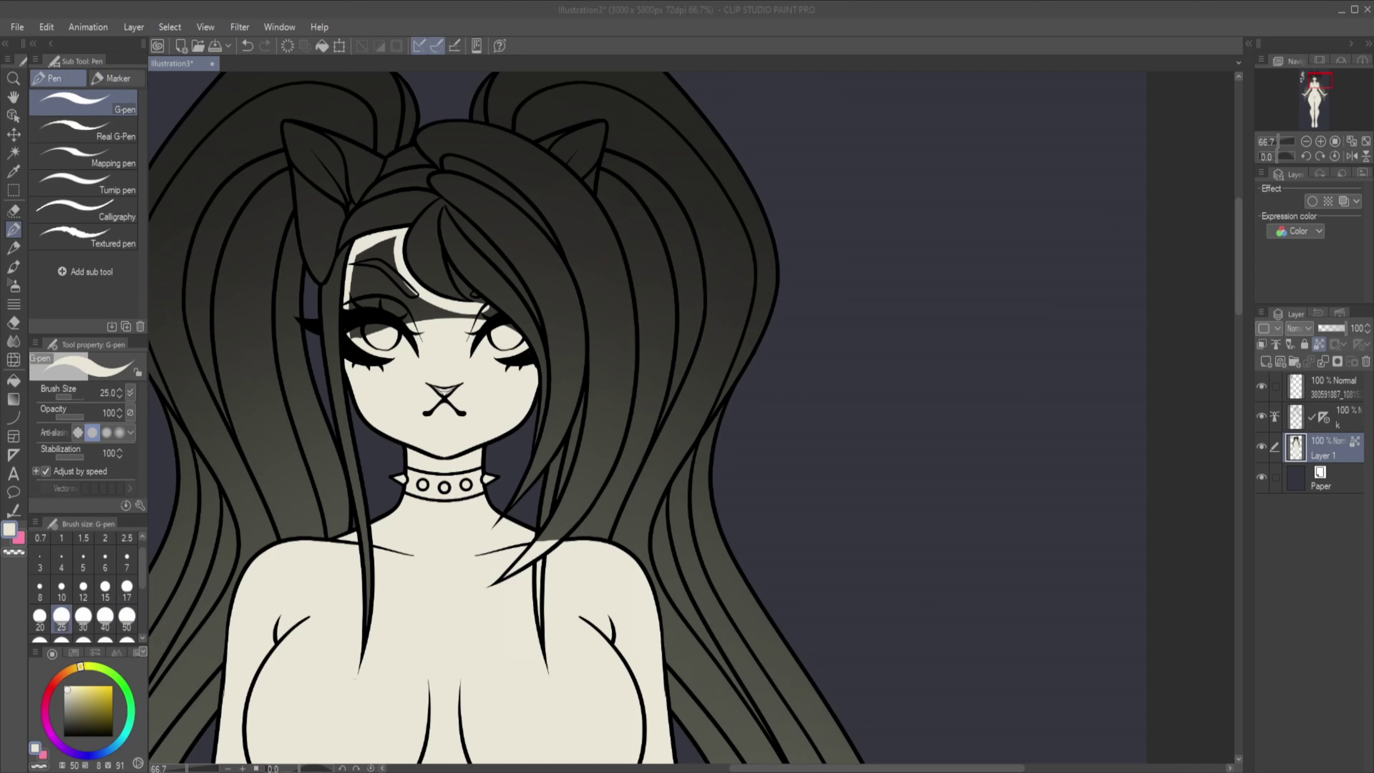
pyautogui.scroll(3, 396, 307)
pyautogui.press('[')
pyautogui.moveTo(333, 249); pyautogui.dragTo(403, 301)
pyautogui.moveTo(352, 227)
pyautogui.mouseDown()
pyautogui.moveTo(383, 249)
pyautogui.moveTo(387, 349)
pyautogui.moveTo(438, 331)
pyautogui.mouseUp()
pyautogui.press('[')
pyautogui.moveTo(530, 309); pyautogui.dragTo(584, 381)
# On a new shading layer, draw a dark grey curve down the chest.
pyautogui.keyDown('alt'); pyautogui.click(463, 93); pyautogui.keyUp('alt')
pyautogui.scroll(-6, 629, 250)
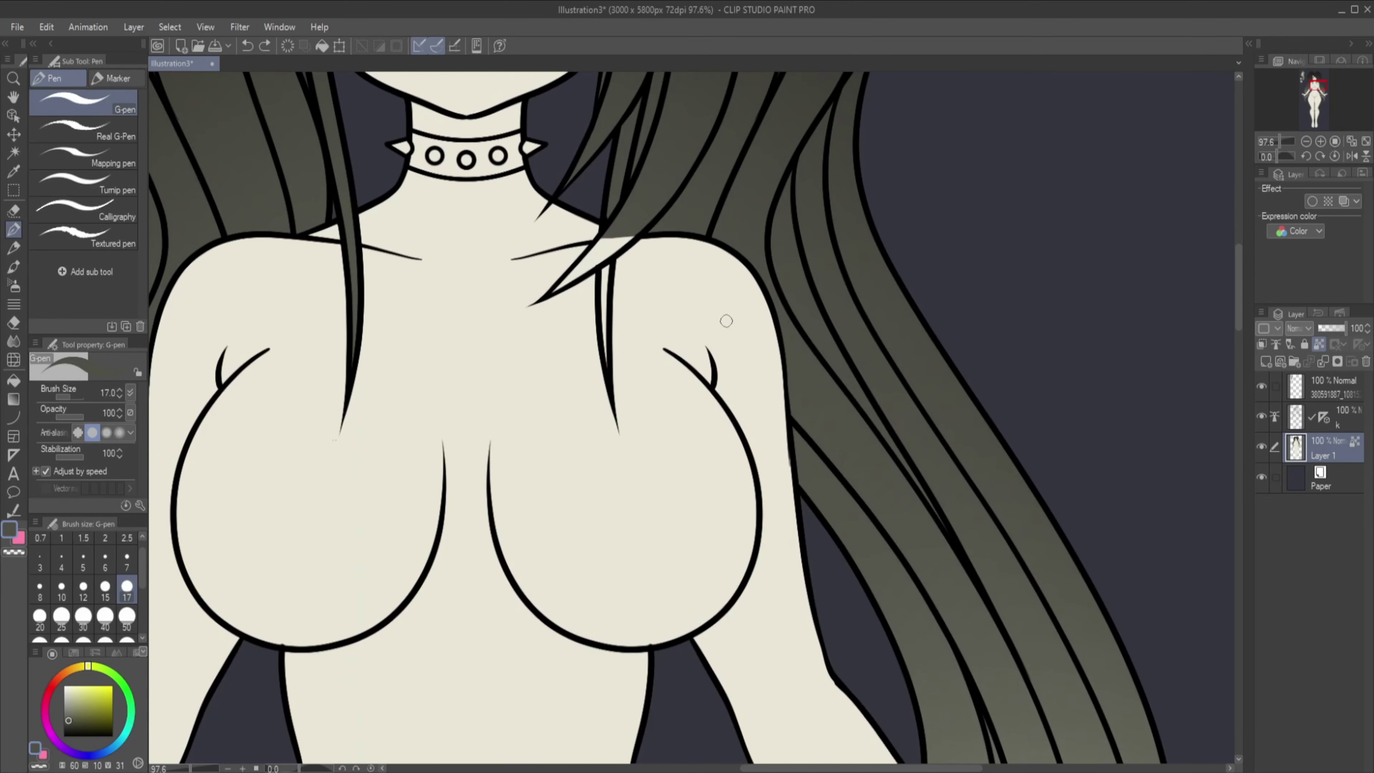
pyautogui.scroll(-5, 557, 289)
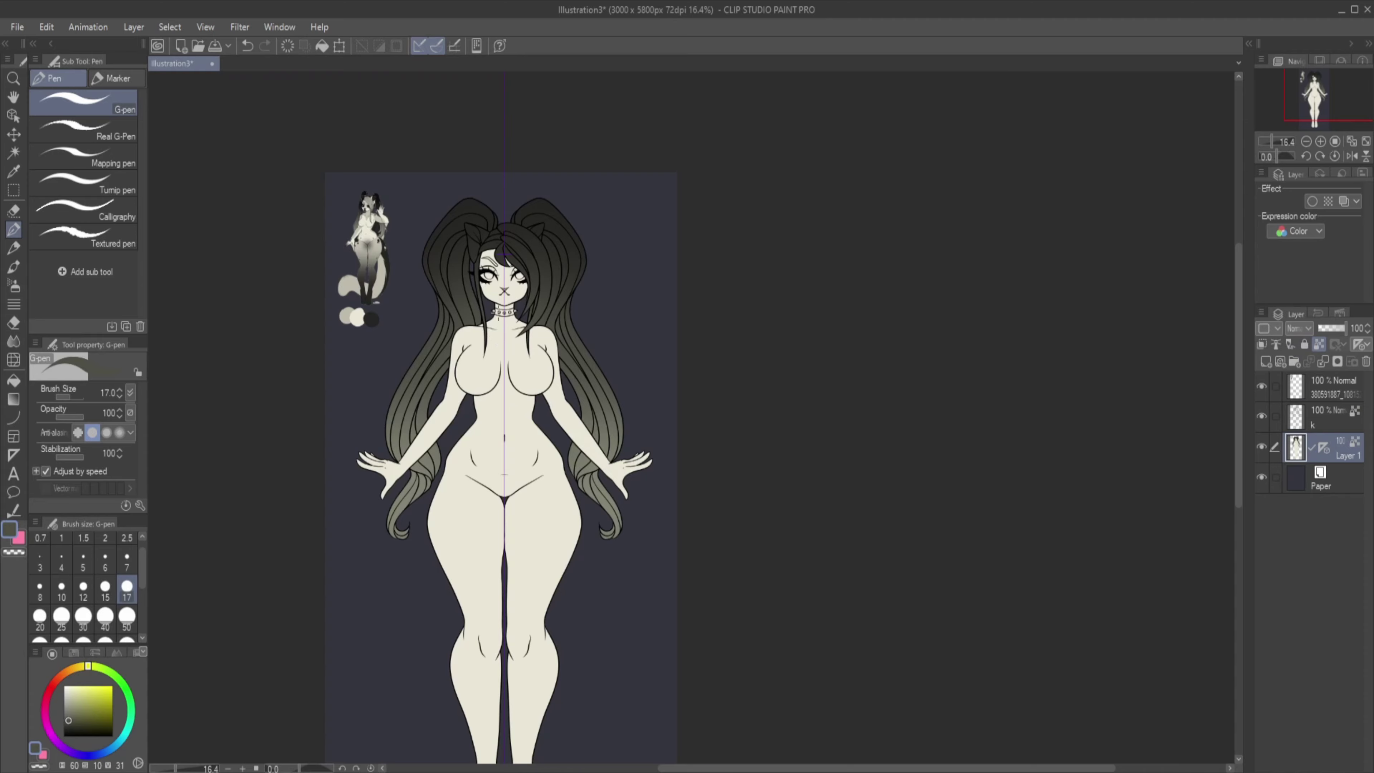
pyautogui.scroll(5, 522, 379)
pyautogui.scroll(-8, 522, 379)
pyautogui.hotkey('ctrl', 'shift', 'n')
pyautogui.scroll(8, 574, 379)
pyautogui.click(14, 416)
pyautogui.moveTo(395, 308); pyautogui.dragTo(752, 314)
# Paint mirrored grey shading over the neck, chest and both shoulders with the pen.
pyautogui.click(573, 476)
pyautogui.press('p')
pyautogui.moveTo(574, 249)
pyautogui.mouseDown()
pyautogui.moveTo(671, 271)
pyautogui.moveTo(602, 346)
pyautogui.moveTo(573, 190)
pyautogui.mouseUp()
pyautogui.moveTo(574, 352); pyautogui.dragTo(573, 471)
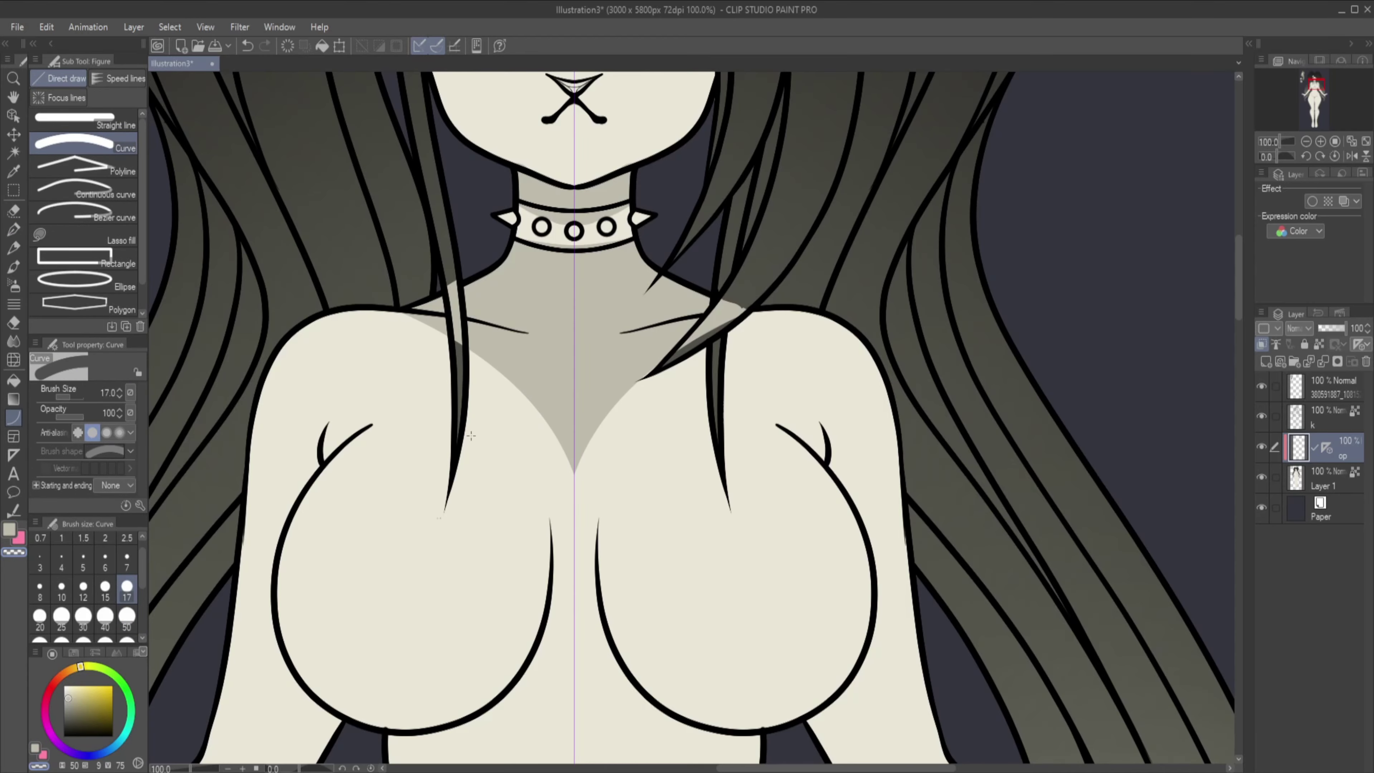
pyautogui.scroll(-2, 233, 402)
pyautogui.press('u')
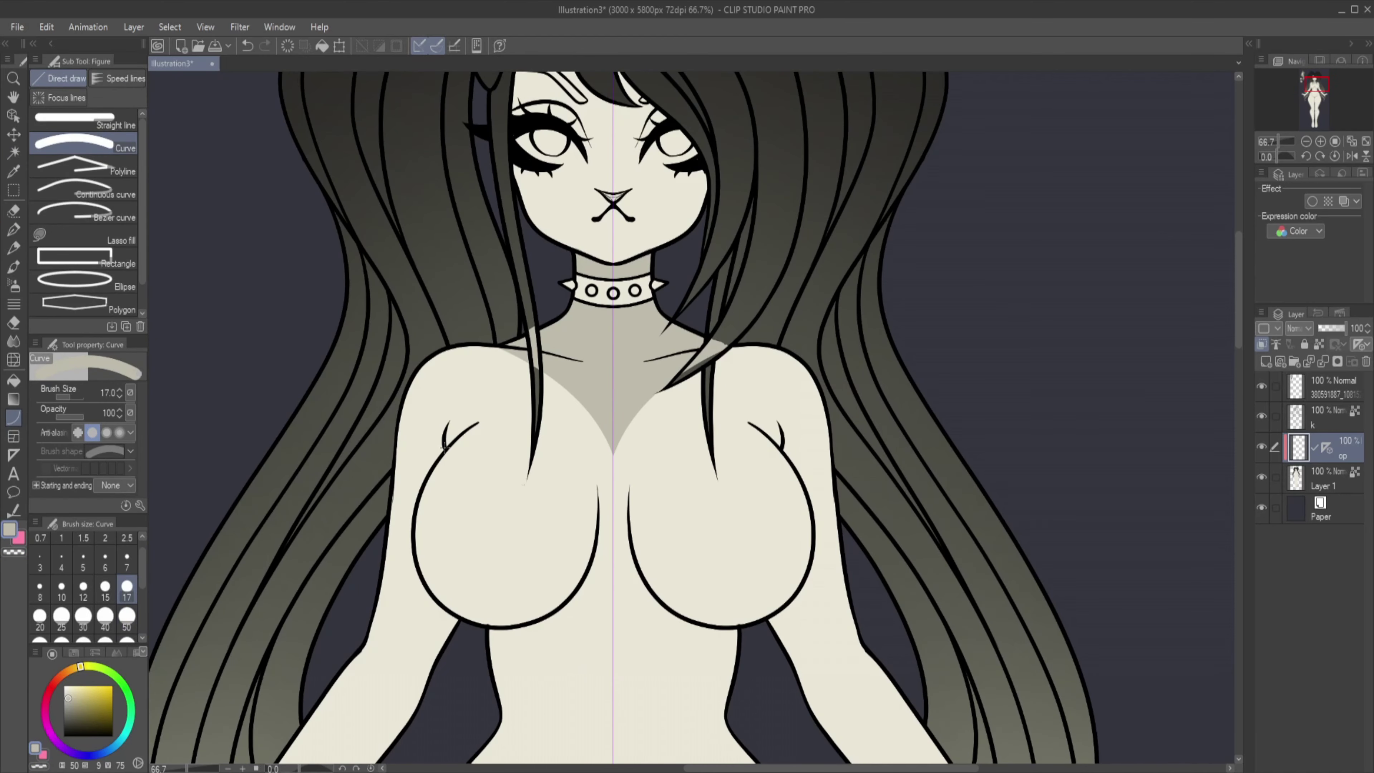
pyautogui.press('p')
pyautogui.moveTo(487, 332)
pyautogui.mouseDown()
pyautogui.moveTo(427, 455)
pyautogui.moveTo(395, 471)
pyautogui.moveTo(394, 597)
pyautogui.mouseUp()
# With a larger brush, shade the hands, forearms, arms and shoulders grey.
pyautogui.click(61, 617)
pyautogui.click(127, 617)
pyautogui.scroll(-5, 466, 574)
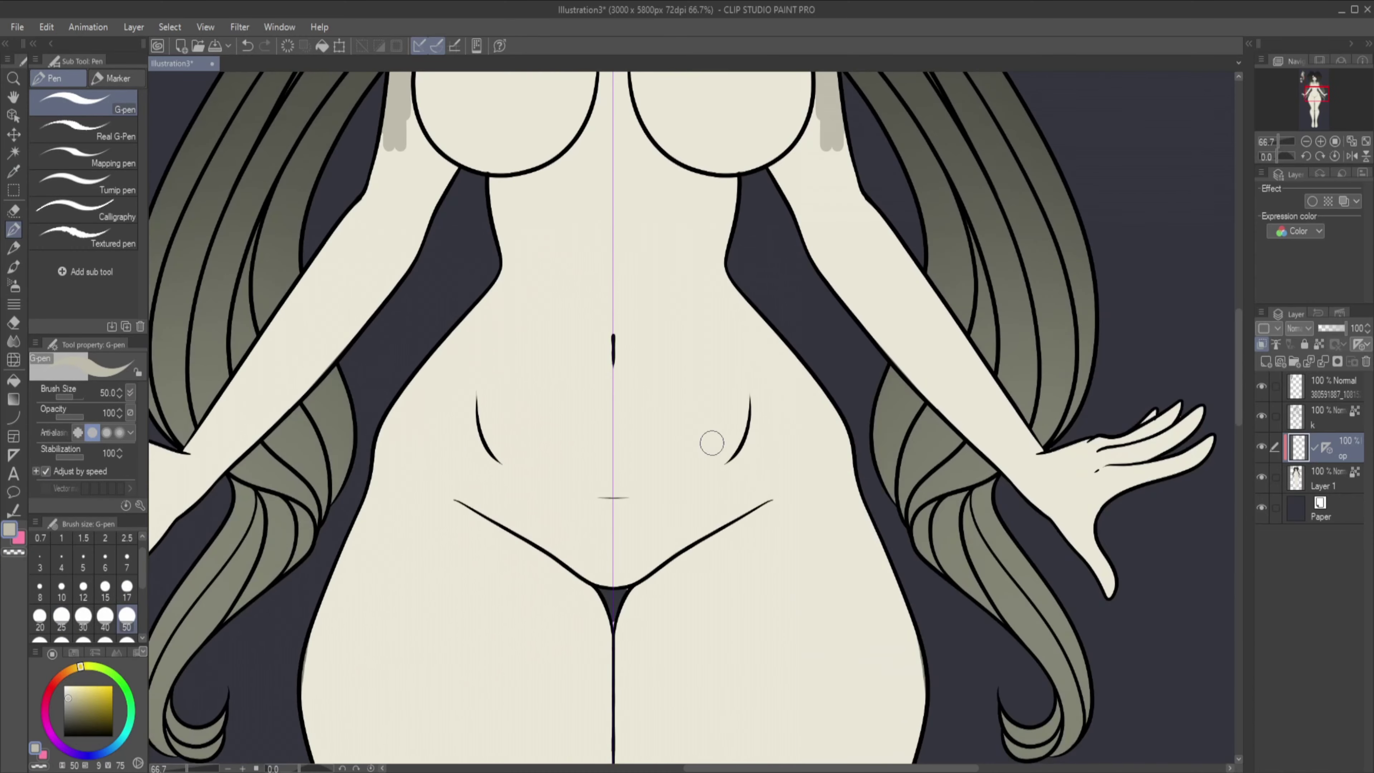
pyautogui.hscroll(-3, 466, 574)
pyautogui.moveTo(325, 465); pyautogui.dragTo(211, 428)
pyautogui.moveTo(303, 573)
pyautogui.mouseDown()
pyautogui.moveTo(469, 300)
pyautogui.moveTo(378, 487)
pyautogui.mouseUp()
pyautogui.moveTo(433, 433); pyautogui.dragTo(570, 215)
pyautogui.scroll(5, 570, 215)
pyautogui.moveTo(595, 352)
pyautogui.mouseDown()
pyautogui.moveTo(573, 444)
pyautogui.moveTo(511, 529)
pyautogui.mouseUp()
# Shade the waist sides, hips and thighs grey using a broad marker at size 50.
pyautogui.scroll(-3, 247, 744)
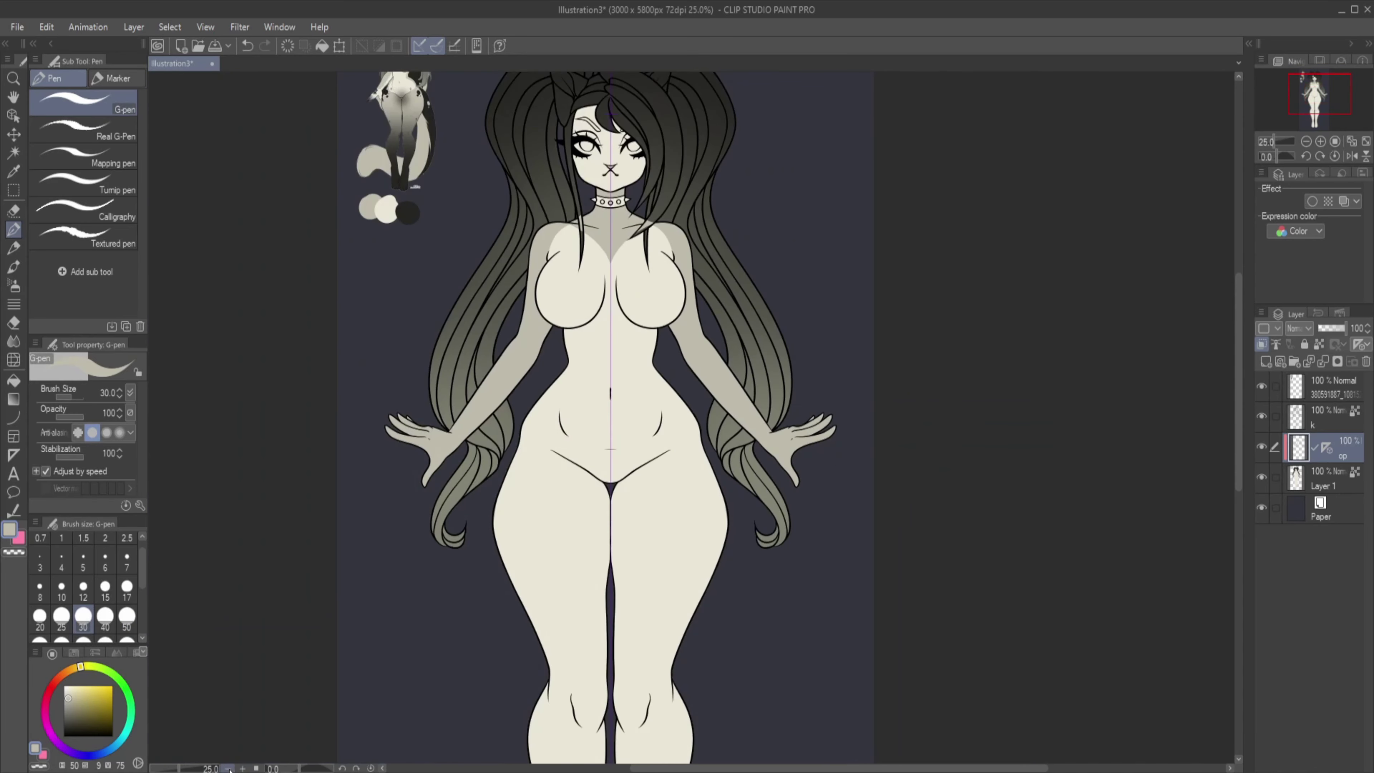
pyautogui.scroll(3, 357, 198)
pyautogui.moveTo(364, 183)
pyautogui.mouseDown()
pyautogui.moveTo(373, 238)
pyautogui.moveTo(346, 533)
pyautogui.moveTo(266, 445)
pyautogui.mouseUp()
pyautogui.scroll(-2, 357, 197)
pyautogui.click(115, 78)
pyautogui.scroll(-3, 267, 445)
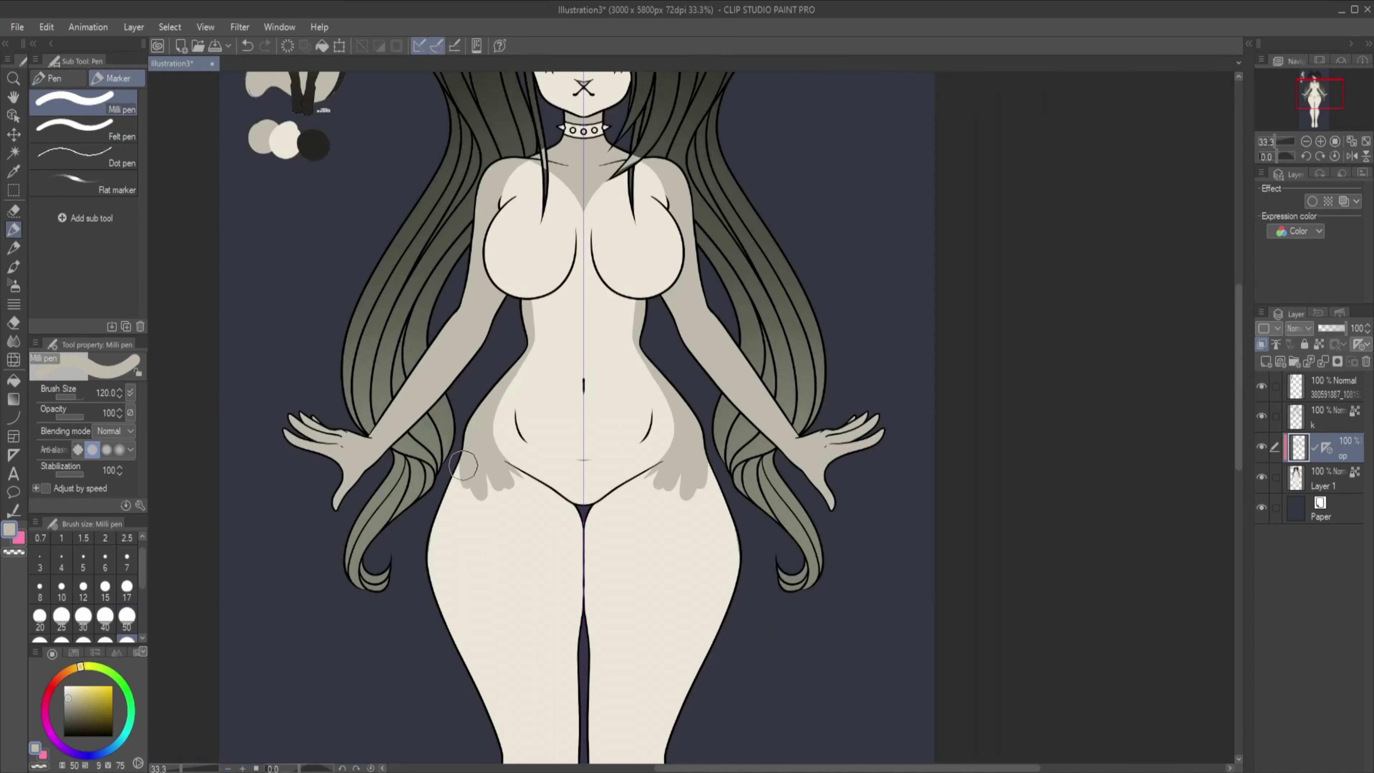
pyautogui.moveTo(487, 514); pyautogui.dragTo(519, 649)
pyautogui.moveTo(703, 542); pyautogui.dragTo(777, 551)
pyautogui.click(126, 576)
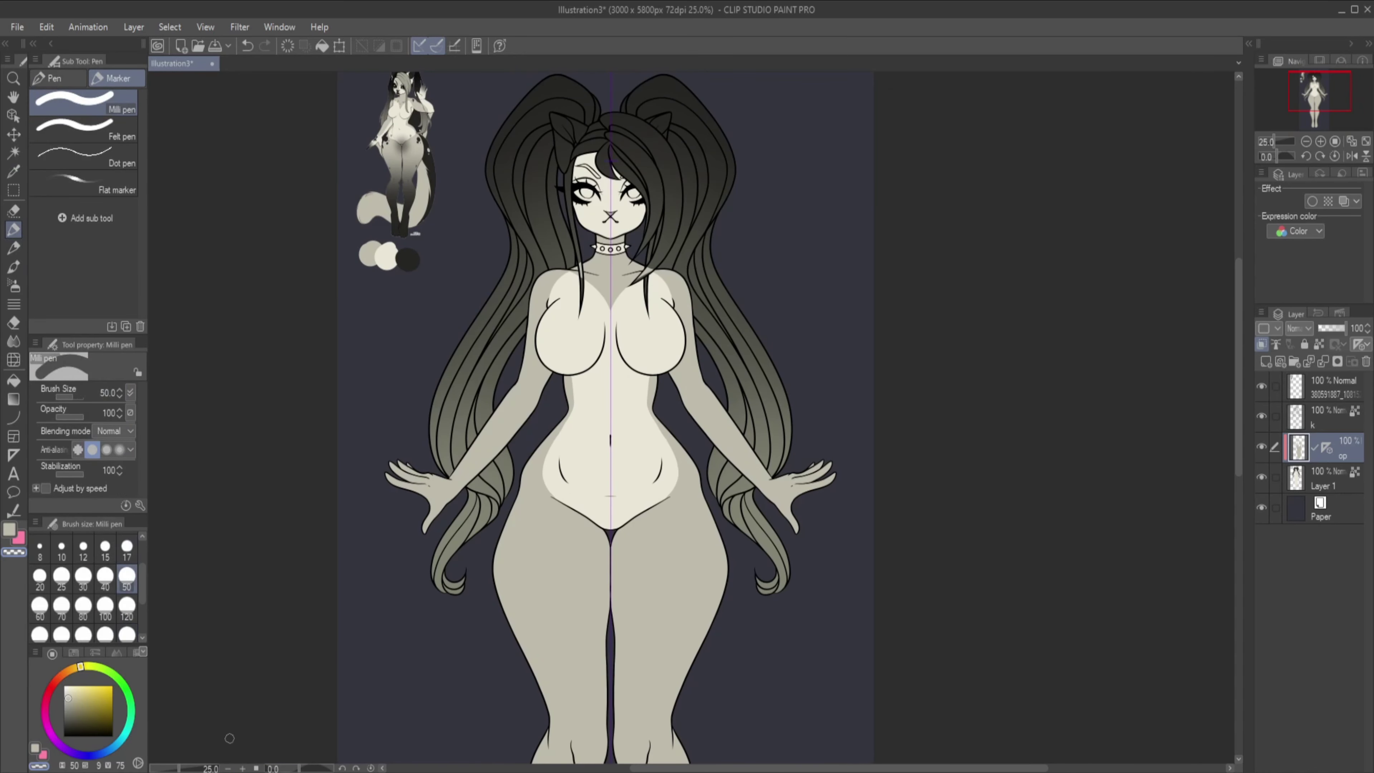
pyautogui.scroll(2, 690, 321)
# Shade the face, nose and forehead grey, then add pale blush marks on both cheeks.
pyautogui.click(54, 78)
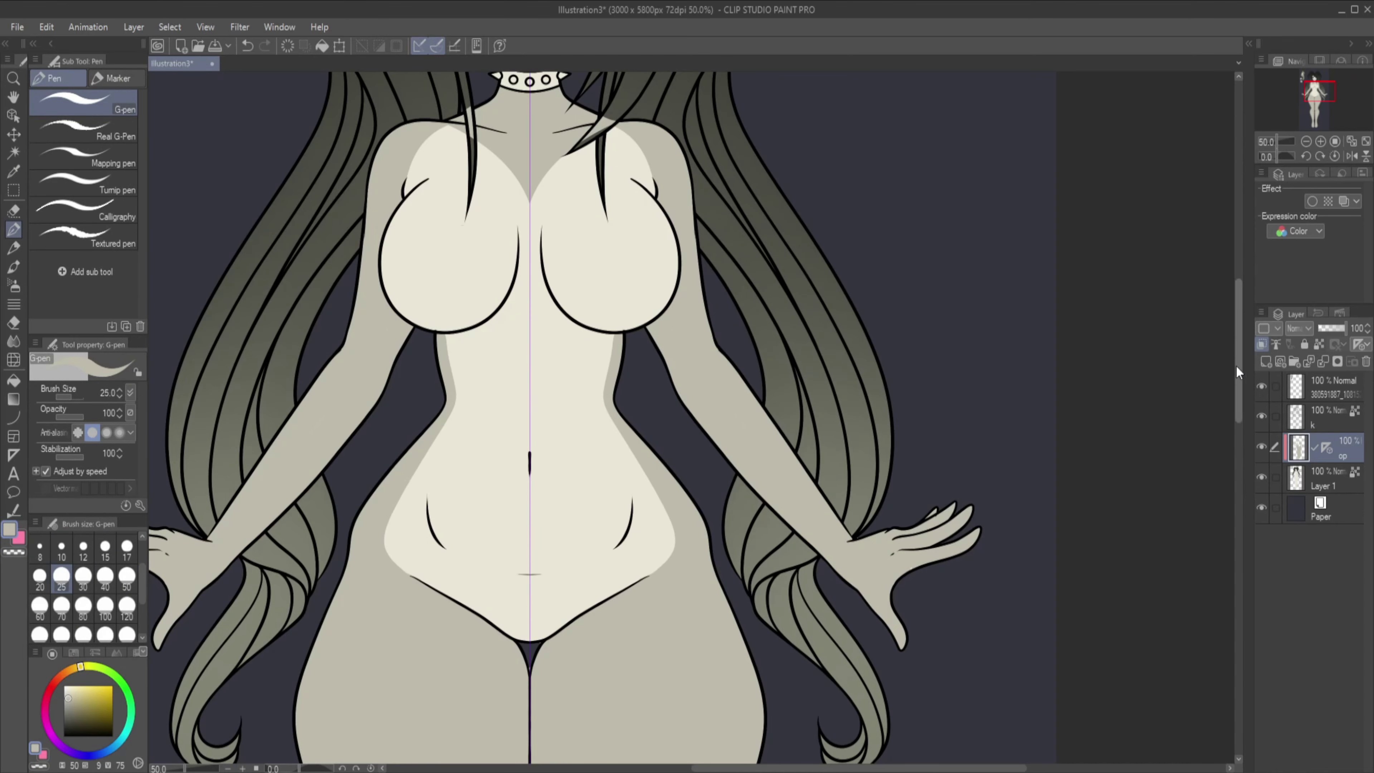
pyautogui.scroll(2, 374, 340)
pyautogui.click(127, 576)
pyautogui.moveTo(460, 325); pyautogui.dragTo(465, 411)
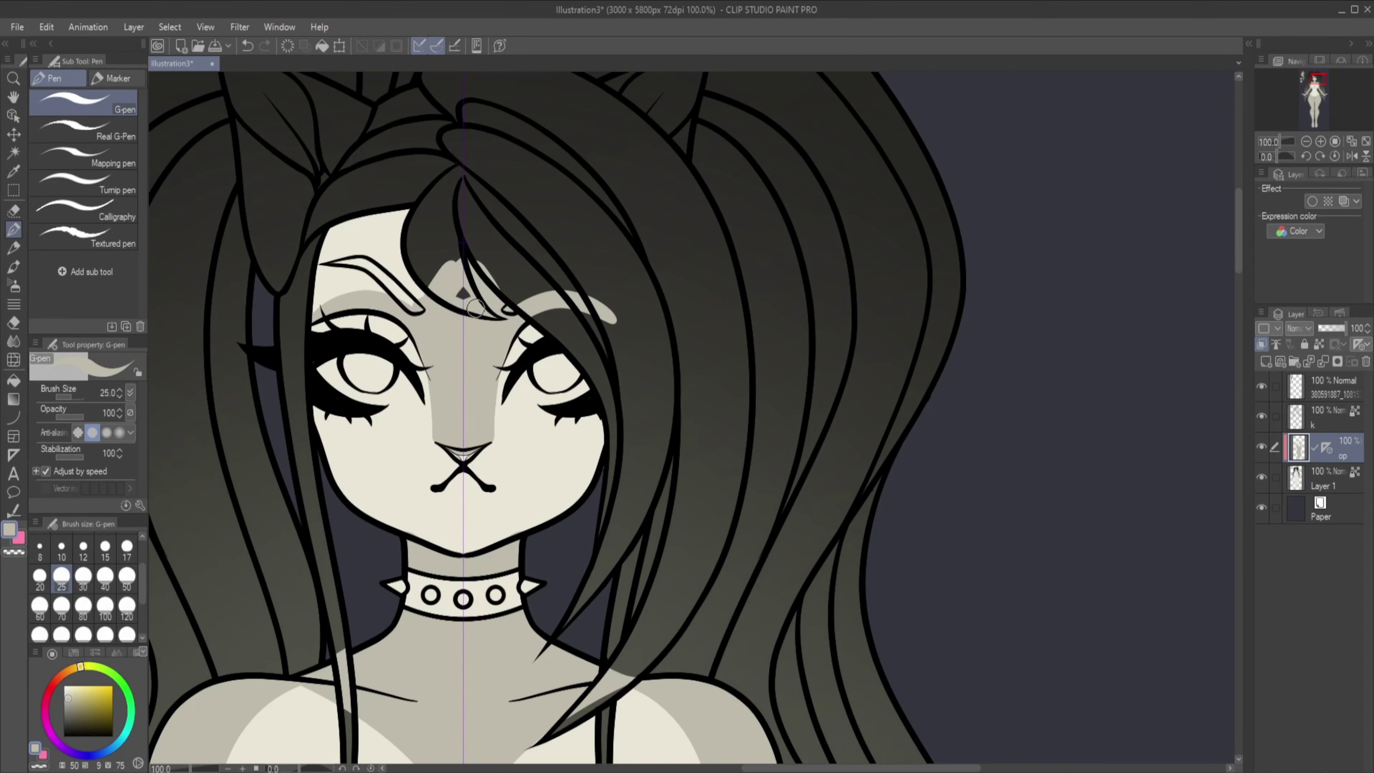
pyautogui.moveTo(568, 244); pyautogui.dragTo(359, 278)
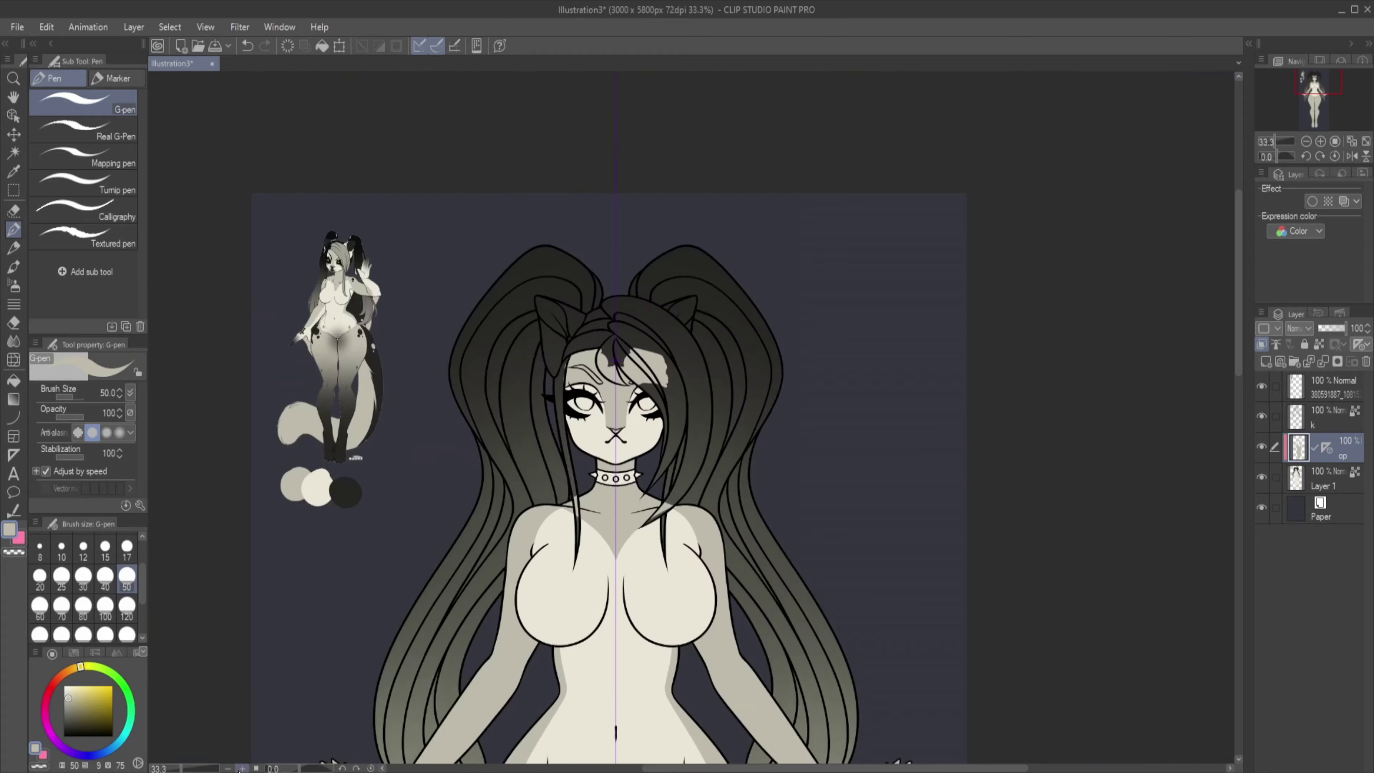
pyautogui.click(61, 575)
pyautogui.moveTo(294, 398); pyautogui.dragTo(306, 412)
pyautogui.moveTo(622, 394); pyautogui.dragTo(630, 412)
pyautogui.press('u')
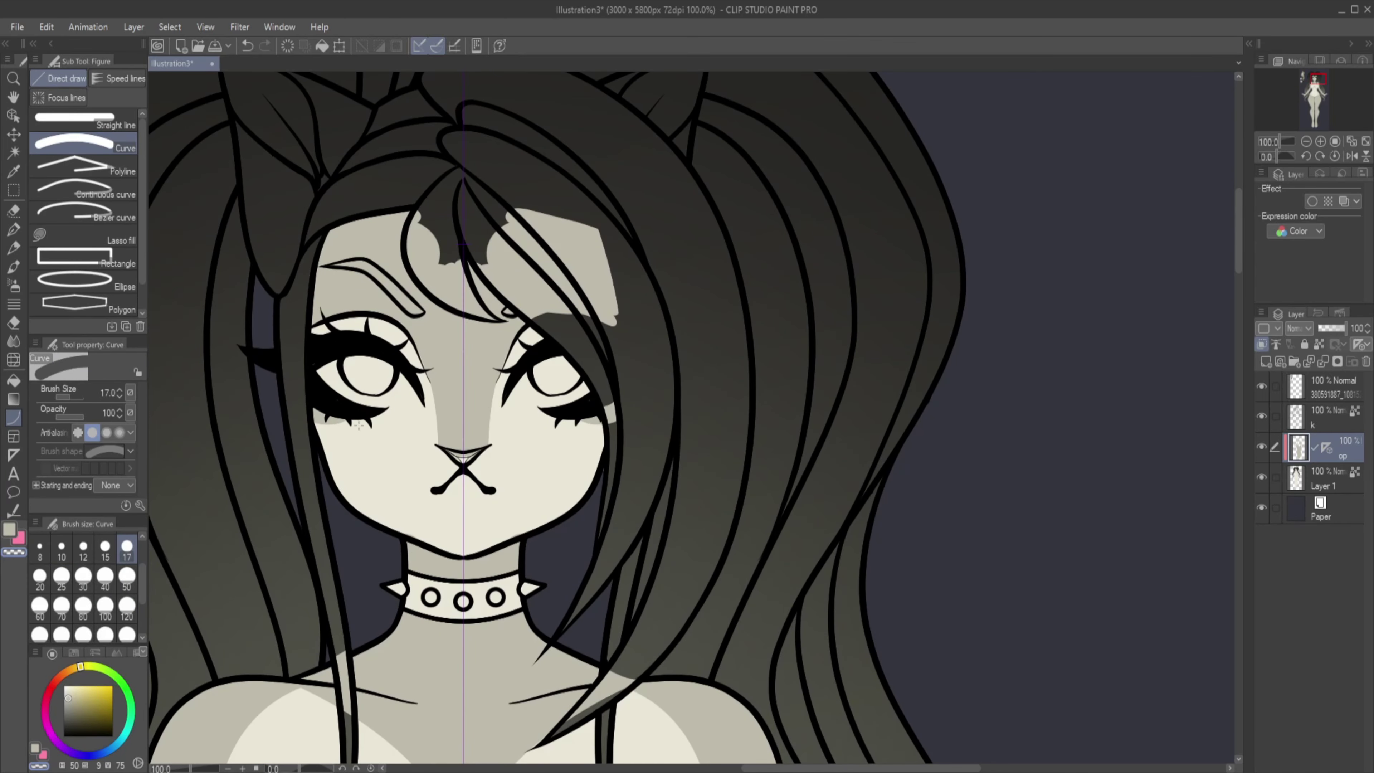
# Airbrush the lower legs darker, and darken both arms and hands inside a lasso selection.
pyautogui.scroll(-8, 437, 466)
pyautogui.scroll(2, 541, 379)
pyautogui.scroll(2, 322, 546)
pyautogui.press('b')
pyautogui.moveTo(322, 546)
pyautogui.mouseDown()
pyautogui.moveTo(371, 610)
pyautogui.moveTo(378, 666)
pyautogui.mouseUp()
pyautogui.press('m')
pyautogui.moveTo(358, 161); pyautogui.dragTo(351, 162)
pyautogui.press('b')
pyautogui.moveTo(281, 293)
pyautogui.mouseDown()
pyautogui.moveTo(325, 244)
pyautogui.moveTo(292, 344)
pyautogui.mouseUp()
pyautogui.scroll(5, 292, 344)
pyautogui.hotkey('ctrl', 'd')
# Darken the forehead gaps between the bangs with the hard-edged pen.
pyautogui.press('p')
pyautogui.scroll(-6, 338, 485)
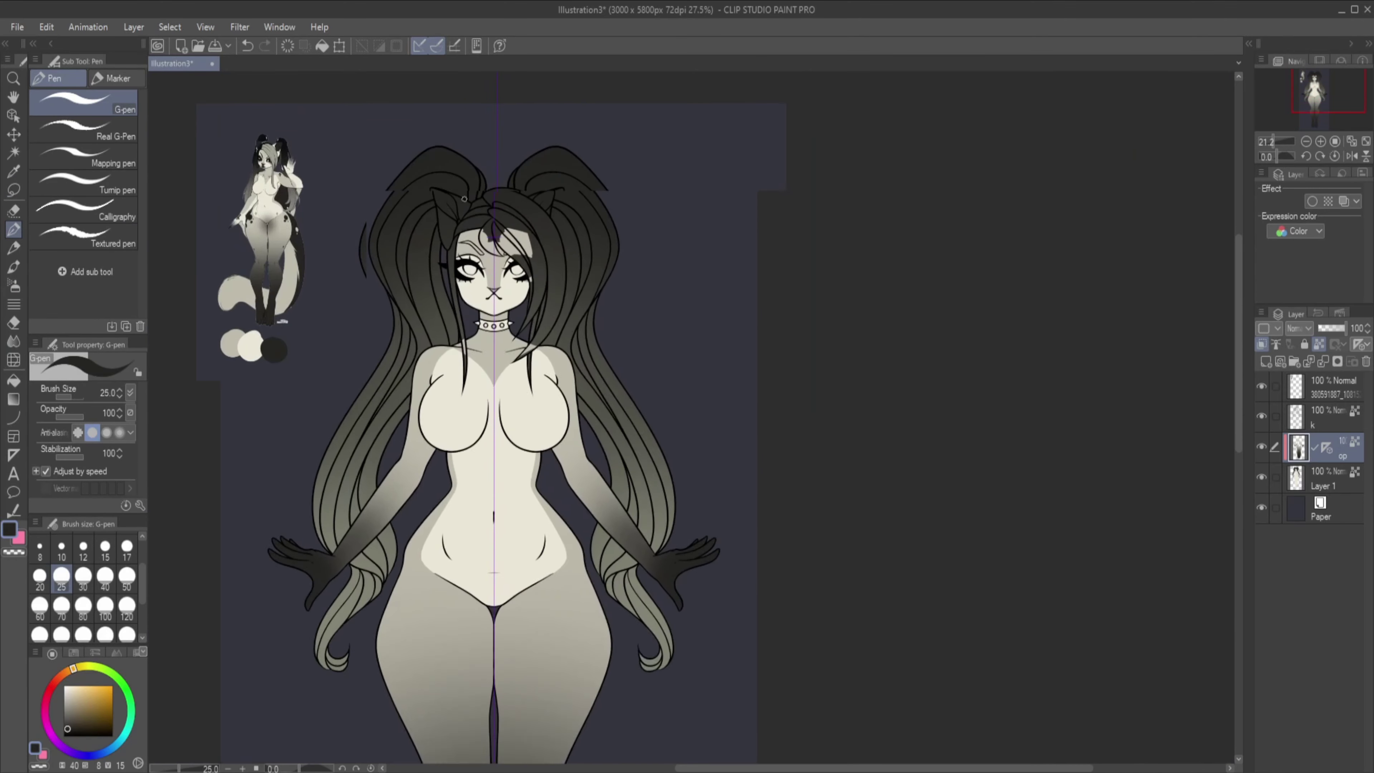
pyautogui.scroll(4, 438, 260)
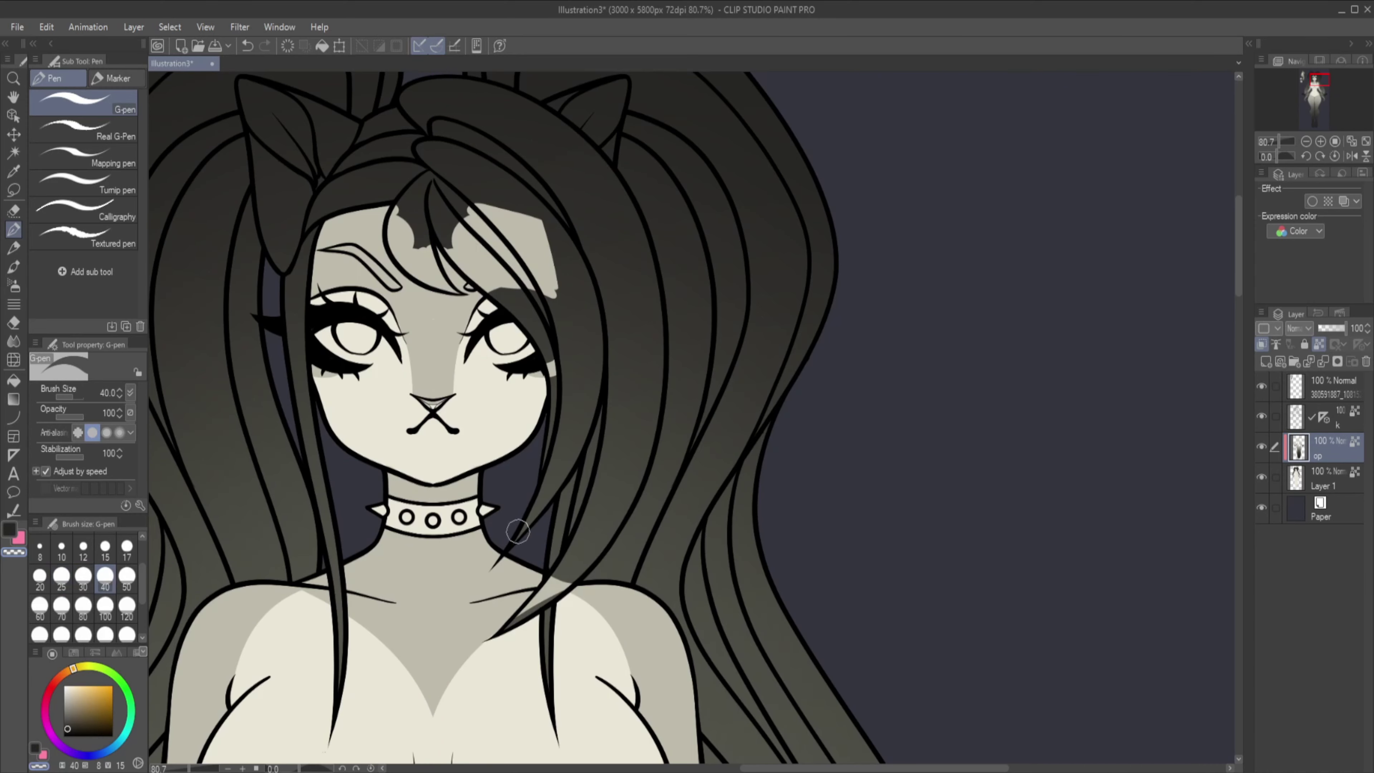
pyautogui.moveTo(419, 259); pyautogui.dragTo(487, 243)
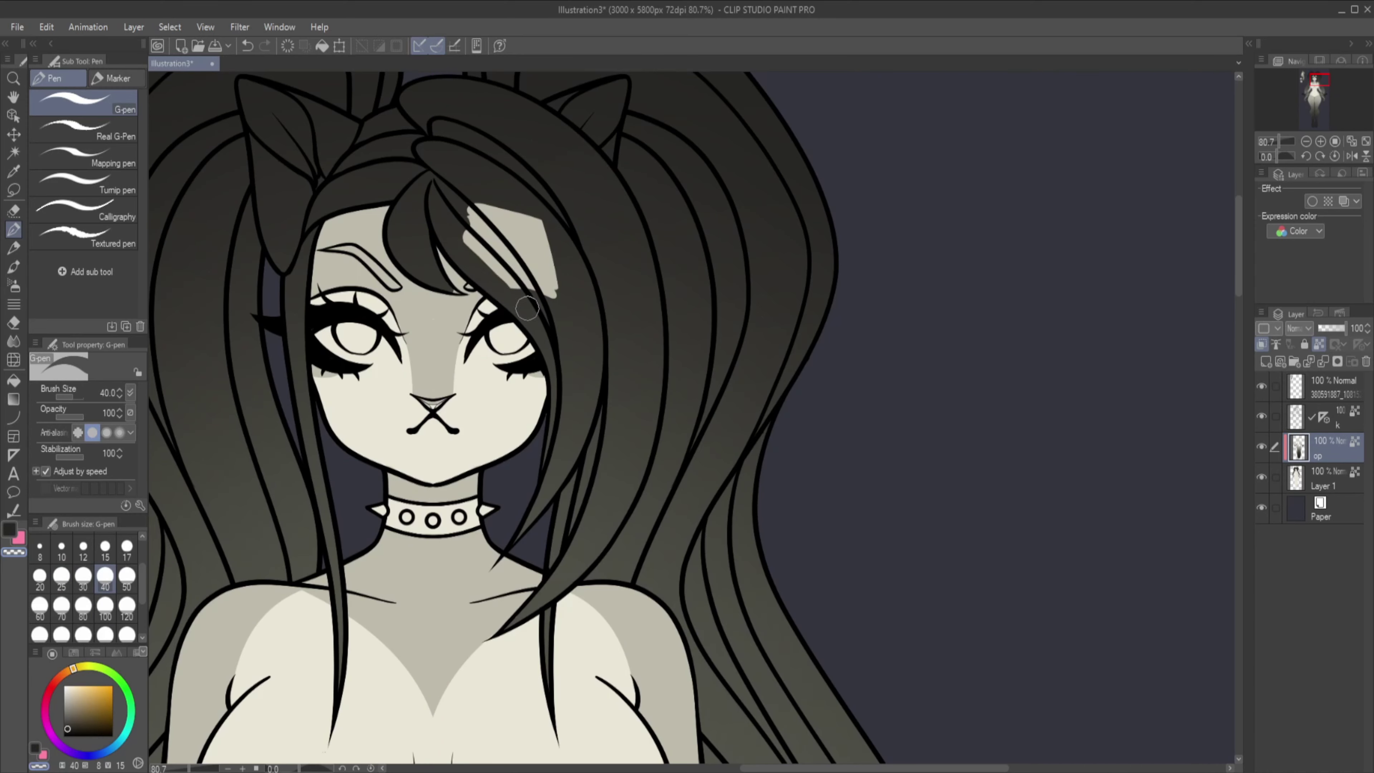
pyautogui.scroll(4, 433, 400)
# On a new layer, paint mirrored dark spots on the shoulders and horseshoe marks on the upper arms.
pyautogui.keyDown('ctrl'); pyautogui.keyDown('shift'); pyautogui.click(575, 405); pyautogui.keyUp('shift'); pyautogui.keyUp('ctrl')
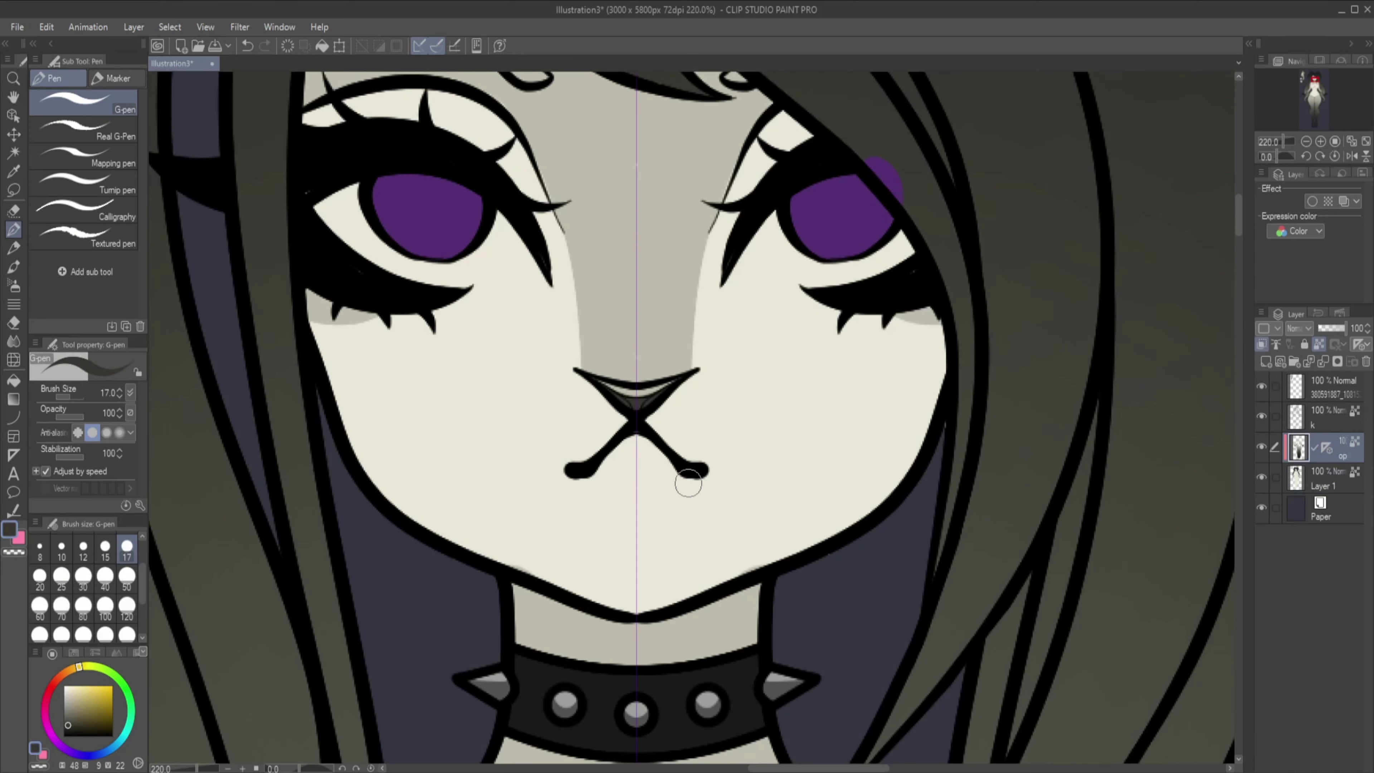
pyautogui.scroll(-10, 701, 534)
pyautogui.scroll(7, 642, 296)
pyautogui.hotkey('ctrl', 'shift', 'n')
pyautogui.moveTo(503, 324)
pyautogui.mouseDown()
pyautogui.moveTo(512, 352)
pyautogui.moveTo(551, 330)
pyautogui.mouseUp()
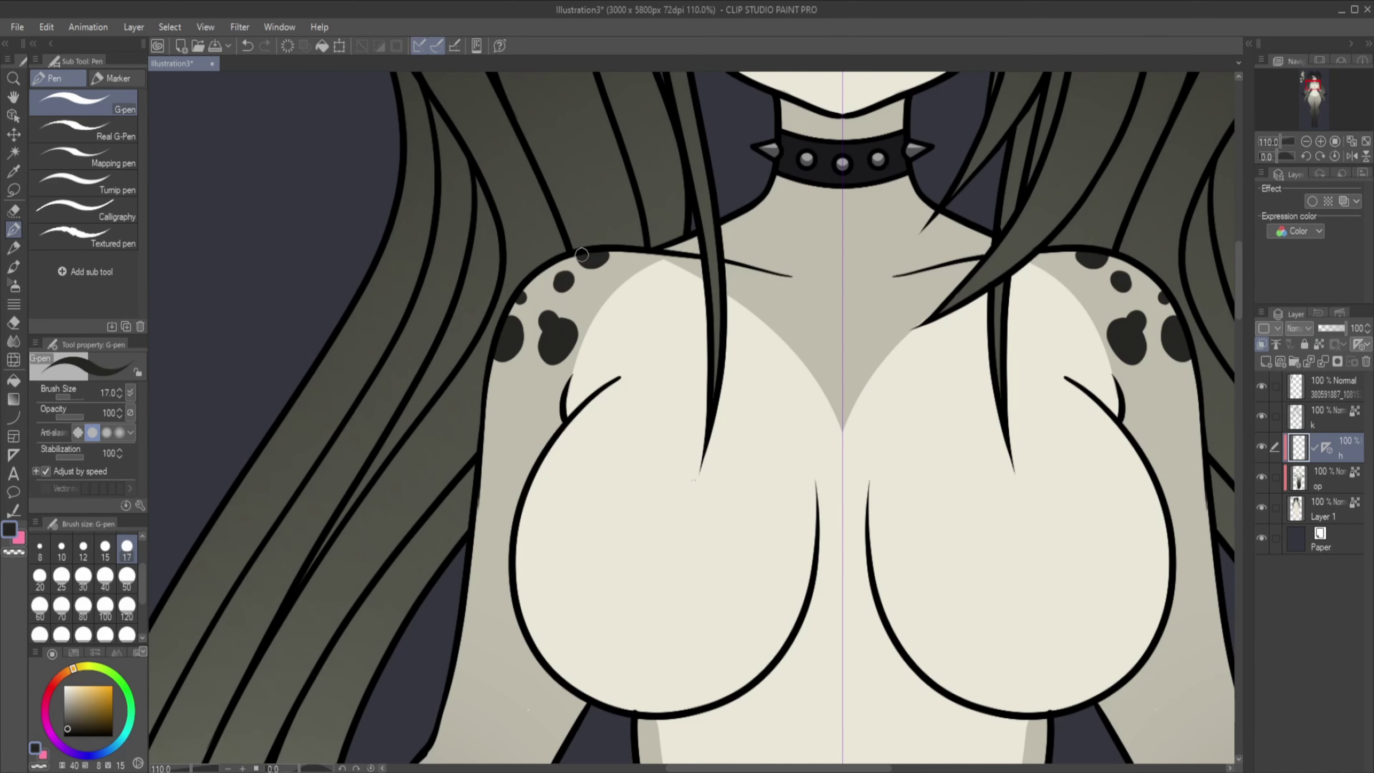
pyautogui.scroll(-9, 520, 452)
pyautogui.scroll(7, 240, 402)
pyautogui.moveTo(254, 417); pyautogui.dragTo(240, 401)
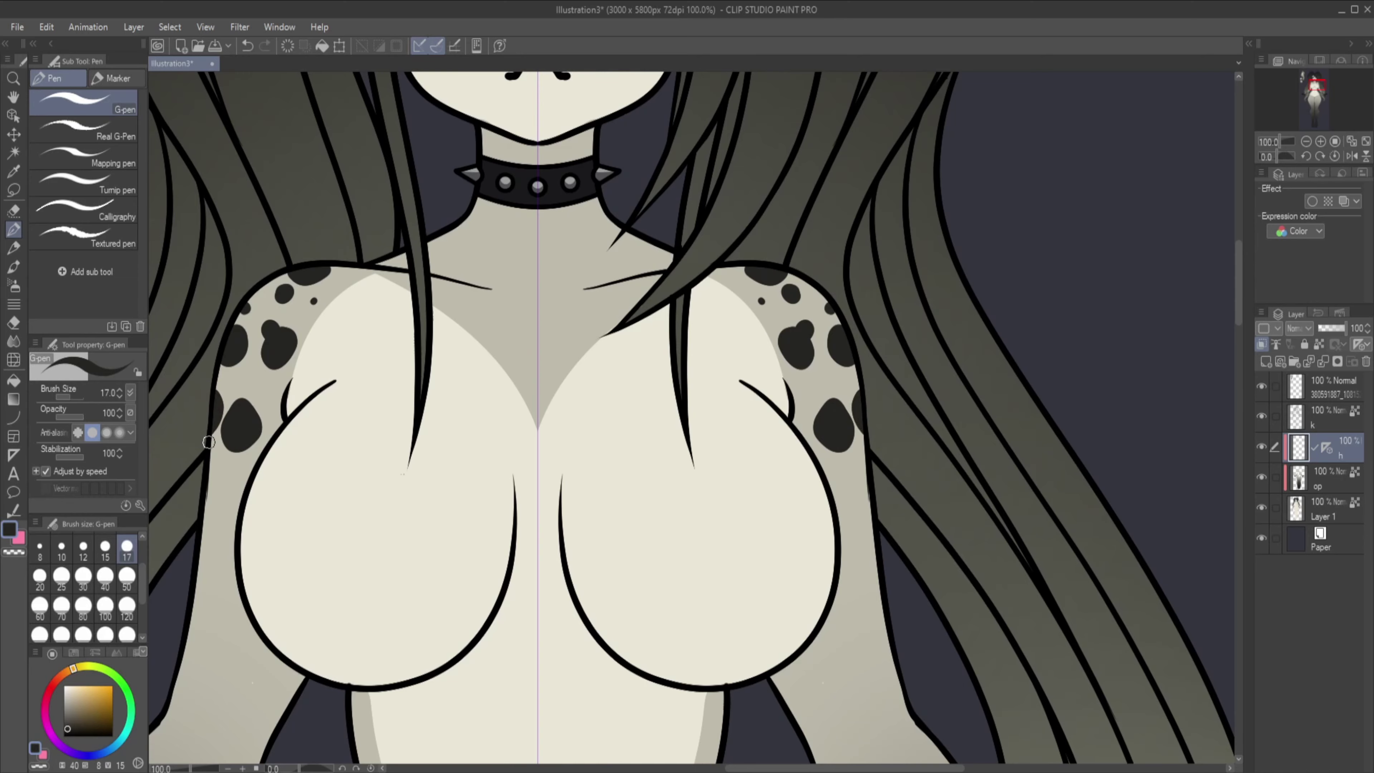
# At brush size 30, paint dark blobs and hook-shaped marks on both hips.
pyautogui.scroll(-8, 249, 479)
pyautogui.scroll(8, 746, 487)
pyautogui.click(83, 575)
pyautogui.moveTo(399, 449)
pyautogui.mouseDown()
pyautogui.moveTo(403, 503)
pyautogui.moveTo(406, 487)
pyautogui.mouseUp()
pyautogui.scroll(-5, 476, 379)
pyautogui.moveTo(464, 239); pyautogui.dragTo(476, 271)
pyautogui.moveTo(392, 273); pyautogui.dragTo(400, 287)
pyautogui.moveTo(419, 217); pyautogui.dragTo(425, 225)
pyautogui.moveTo(346, 168); pyautogui.dragTo(349, 186)
pyautogui.moveTo(455, 154); pyautogui.dragTo(465, 171)
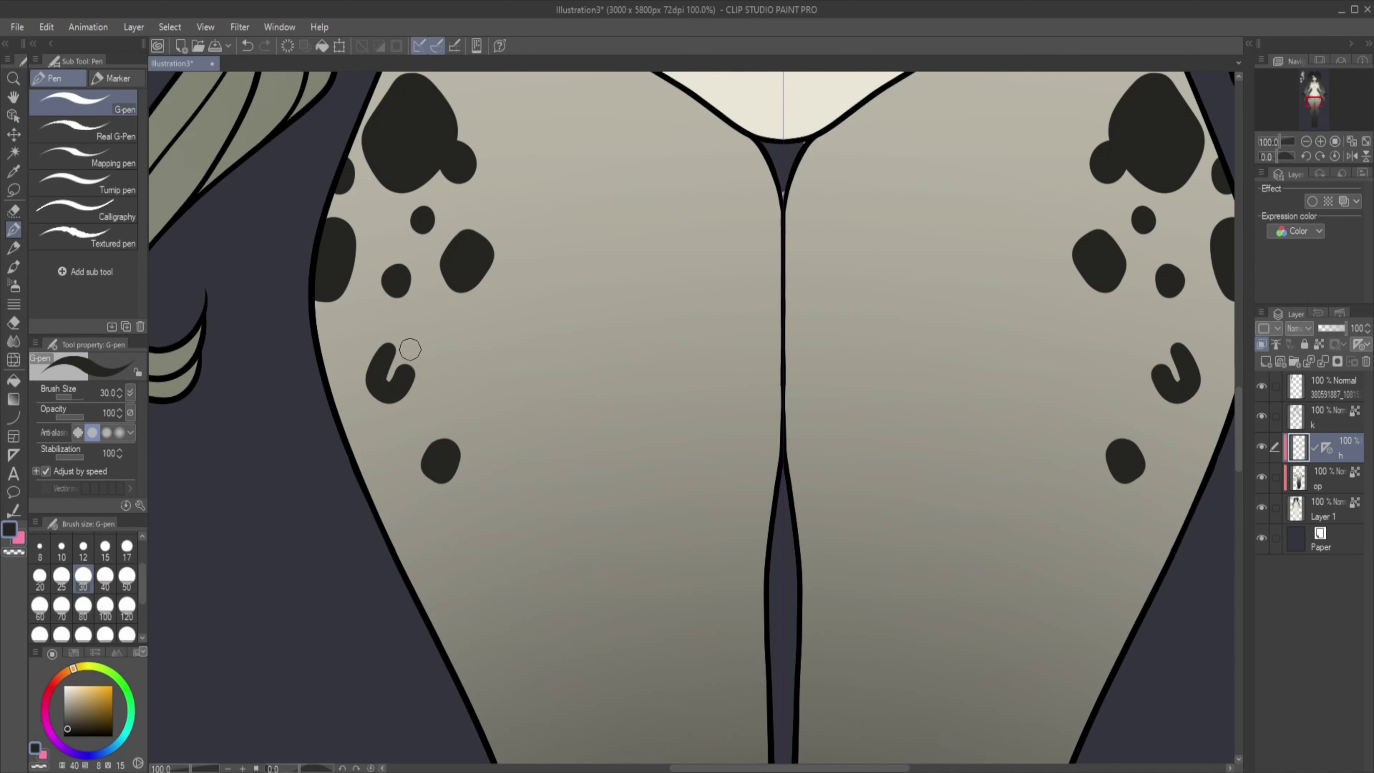
# Fill in the U-shaped spot and add more black spots on the thighs.
pyautogui.moveTo(404, 347); pyautogui.dragTo(393, 373)
pyautogui.moveTo(330, 338); pyautogui.dragTo(327, 352)
pyautogui.moveTo(484, 338); pyautogui.dragTo(476, 328)
pyautogui.moveTo(382, 447); pyautogui.dragTo(385, 454)
pyautogui.moveTo(359, 407); pyautogui.dragTo(365, 415)
# Zoom out to review the spots across the waist and legs, then select Layer 1.
pyautogui.hotkey('ctrl', '-')
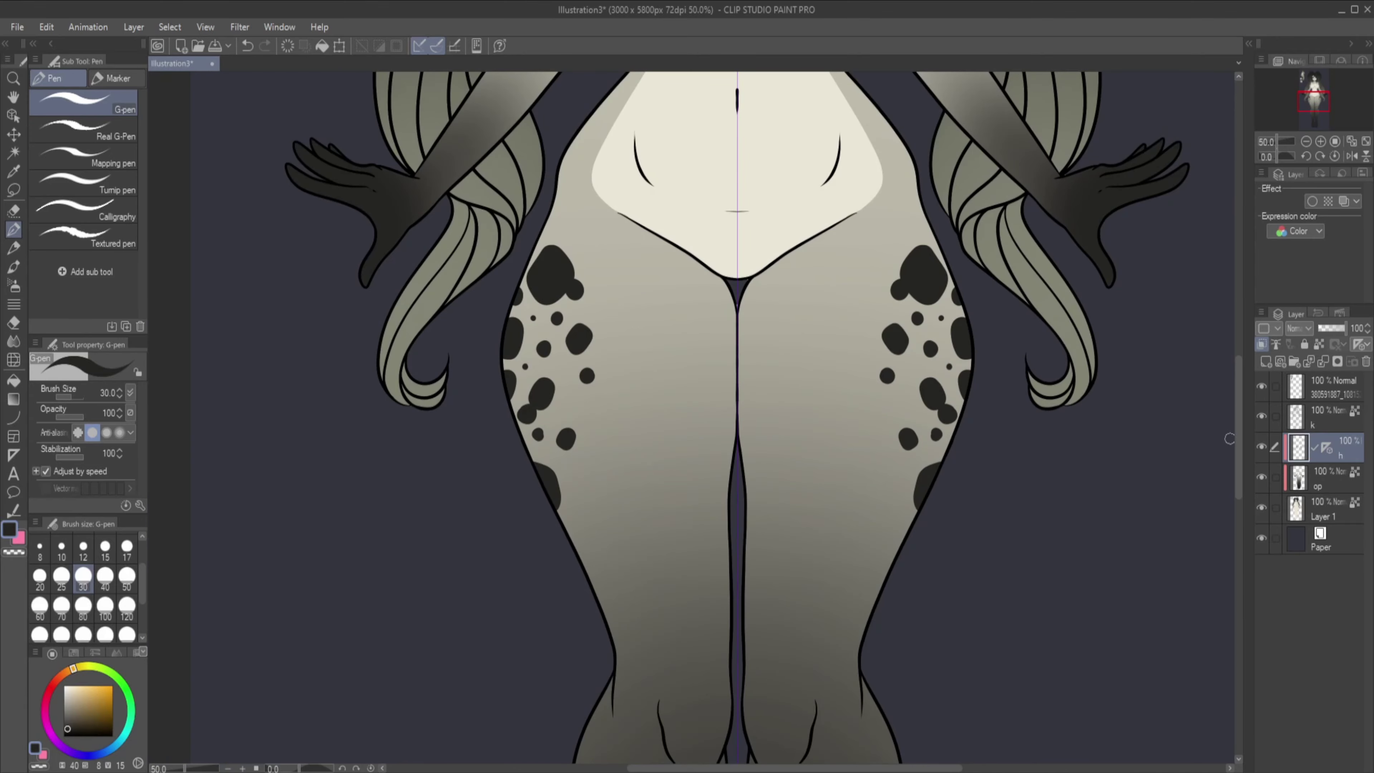
pyautogui.moveTo(920, 306); pyautogui.dragTo(921, 408)
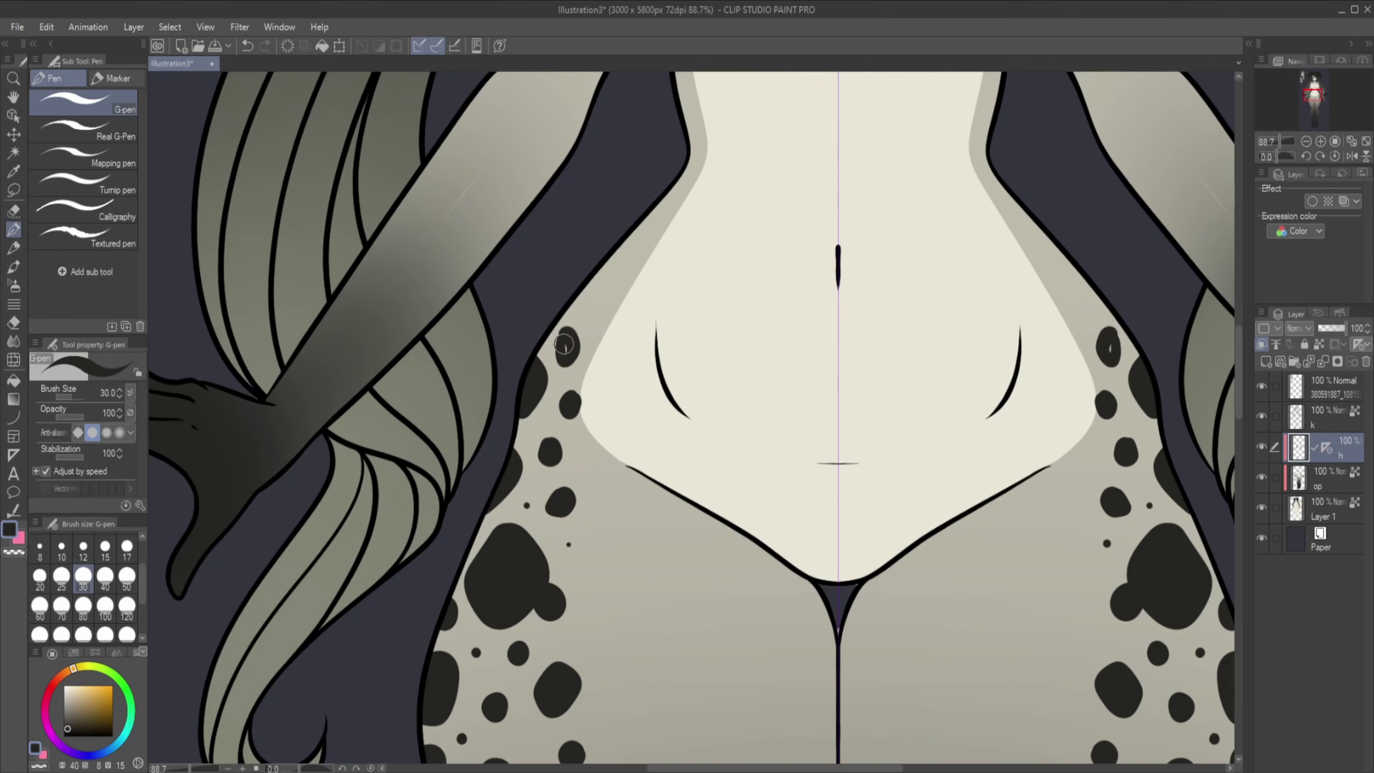
pyautogui.scroll(-5, 593, 550)
pyautogui.scroll(2, 593, 549)
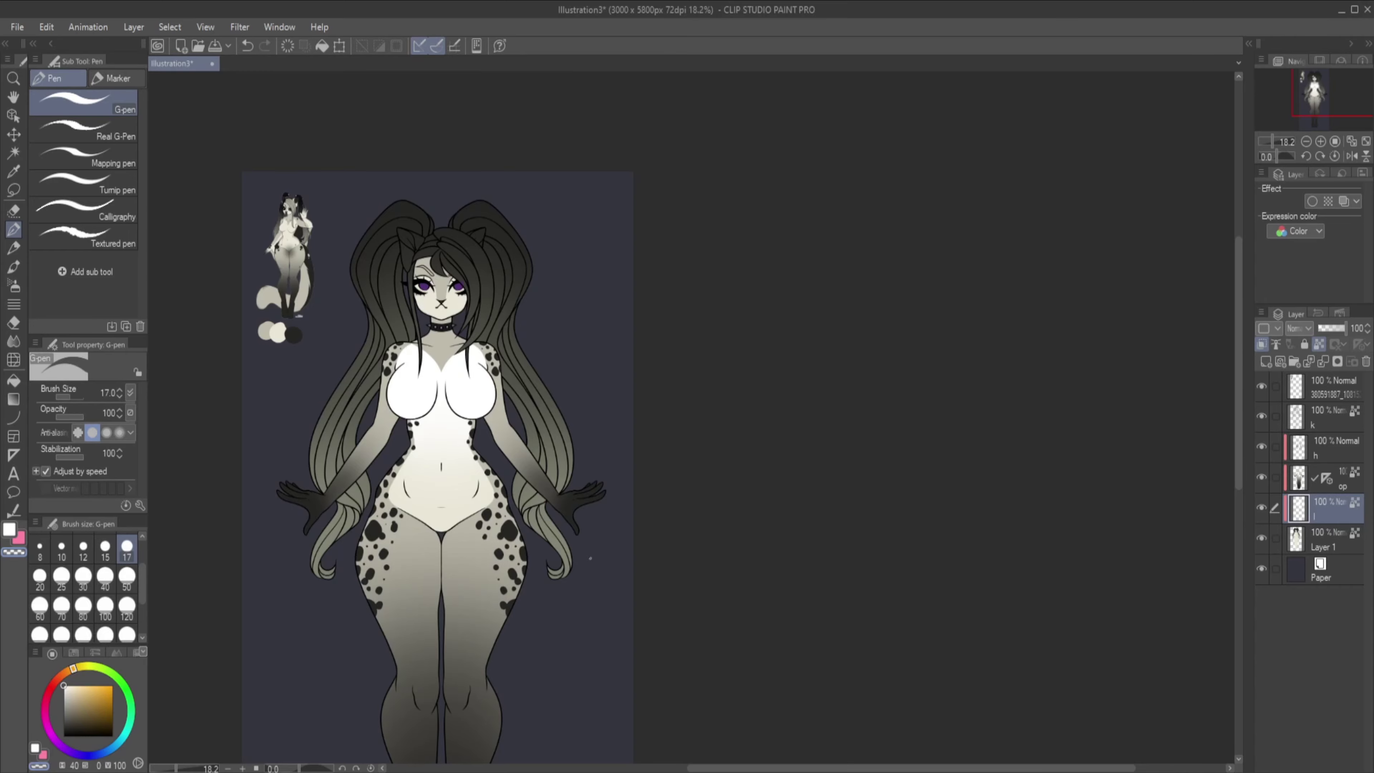
pyautogui.scroll(-1, 593, 549)
pyautogui.scroll(10, 593, 549)
pyautogui.scroll(-6, 593, 549)
pyautogui.click(1323, 361)
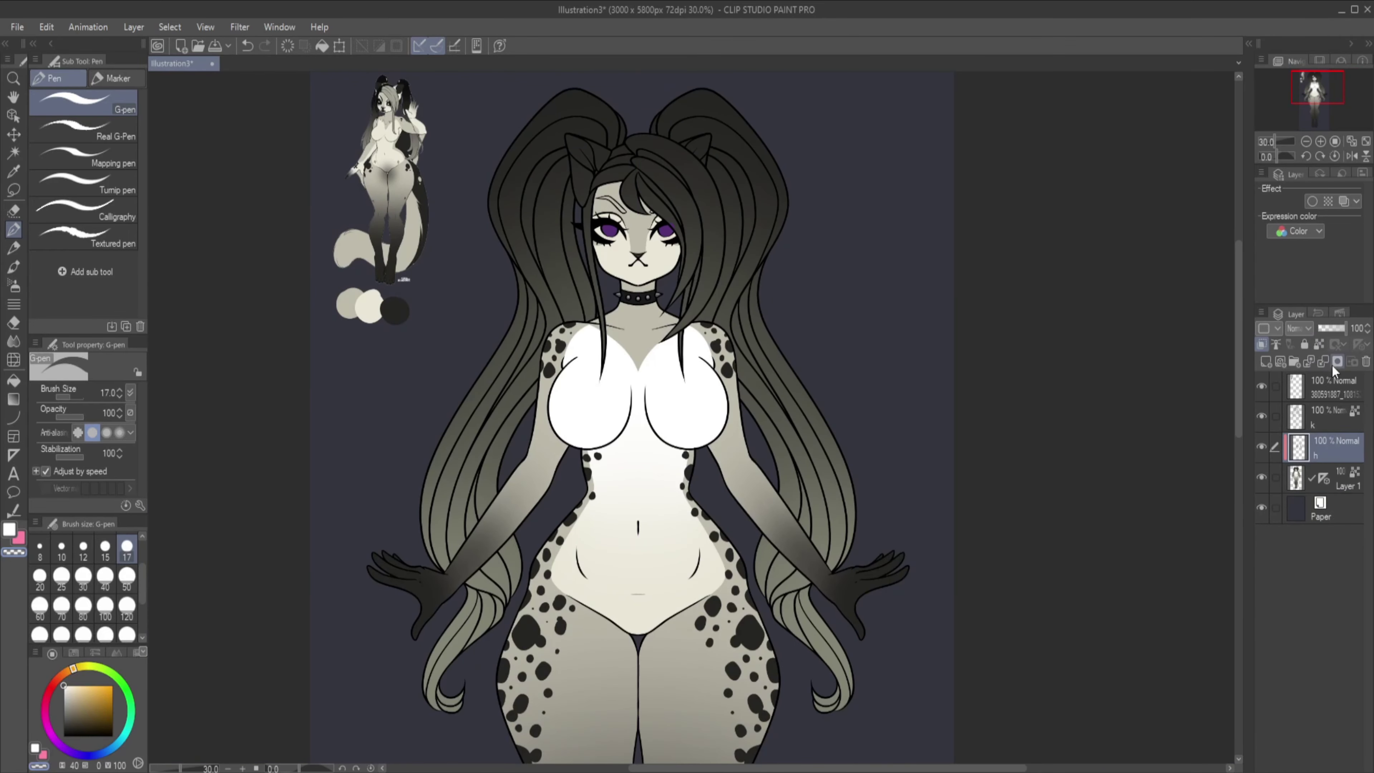
pyautogui.scroll(5, 653, 153)
# Paint dark olive-grey soft eyeshadow around both eyes on a Multiply layer.
pyautogui.keyDown('alt'); pyautogui.click(654, 153); pyautogui.keyUp('alt')
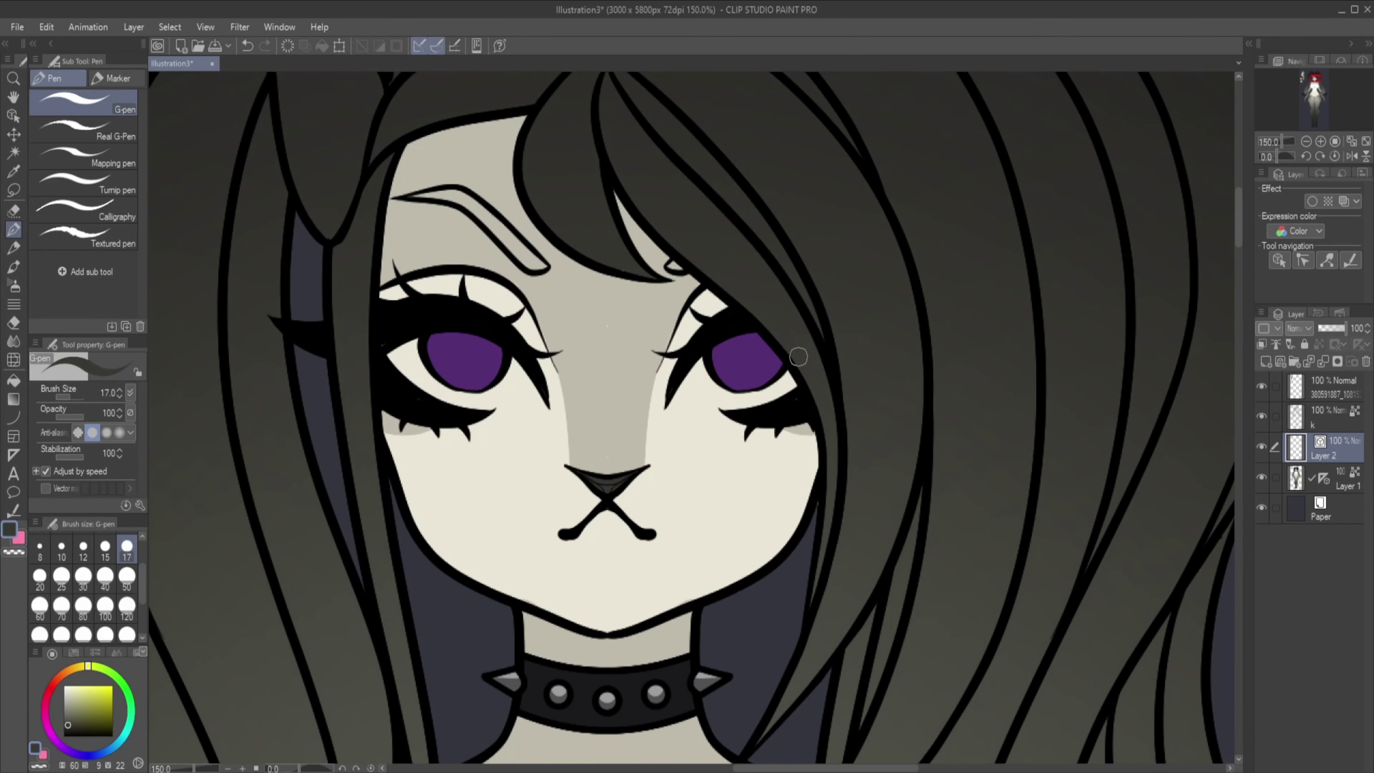
pyautogui.click(1298, 328)
pyautogui.click(1298, 379)
pyautogui.click(14, 211)
pyautogui.click(83, 231)
pyautogui.moveTo(411, 303); pyautogui.dragTo(541, 336)
pyautogui.moveTo(714, 270); pyautogui.dragTo(800, 303)
pyautogui.moveTo(454, 433); pyautogui.dragTo(377, 417)
pyautogui.moveTo(378, 303); pyautogui.dragTo(567, 401)
# Try soft size-17 shading under the mouth and nose, then undo it.
pyautogui.click(126, 547)
pyautogui.moveTo(579, 541); pyautogui.dragTo(605, 547)
pyautogui.moveTo(574, 487); pyautogui.dragTo(600, 477)
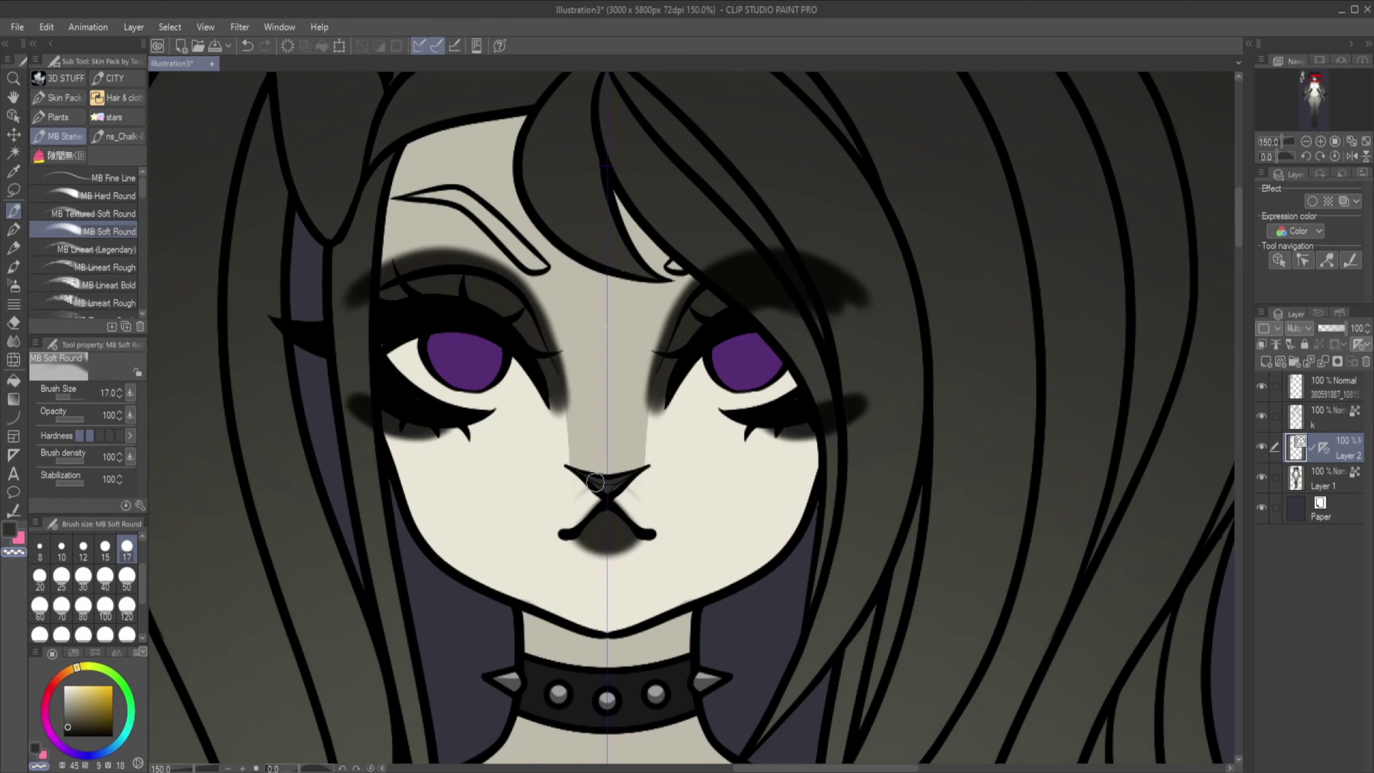
pyautogui.hotkey('ctrl', 'z')
pyautogui.hotkey('ctrl', 'z')
pyautogui.hotkey('ctrl', 'z')
pyautogui.hotkey('ctrl', 'z')
pyautogui.hotkey('ctrl', 'z')
pyautogui.hotkey('ctrl', 'z')
pyautogui.hotkey('ctrl', 'z')
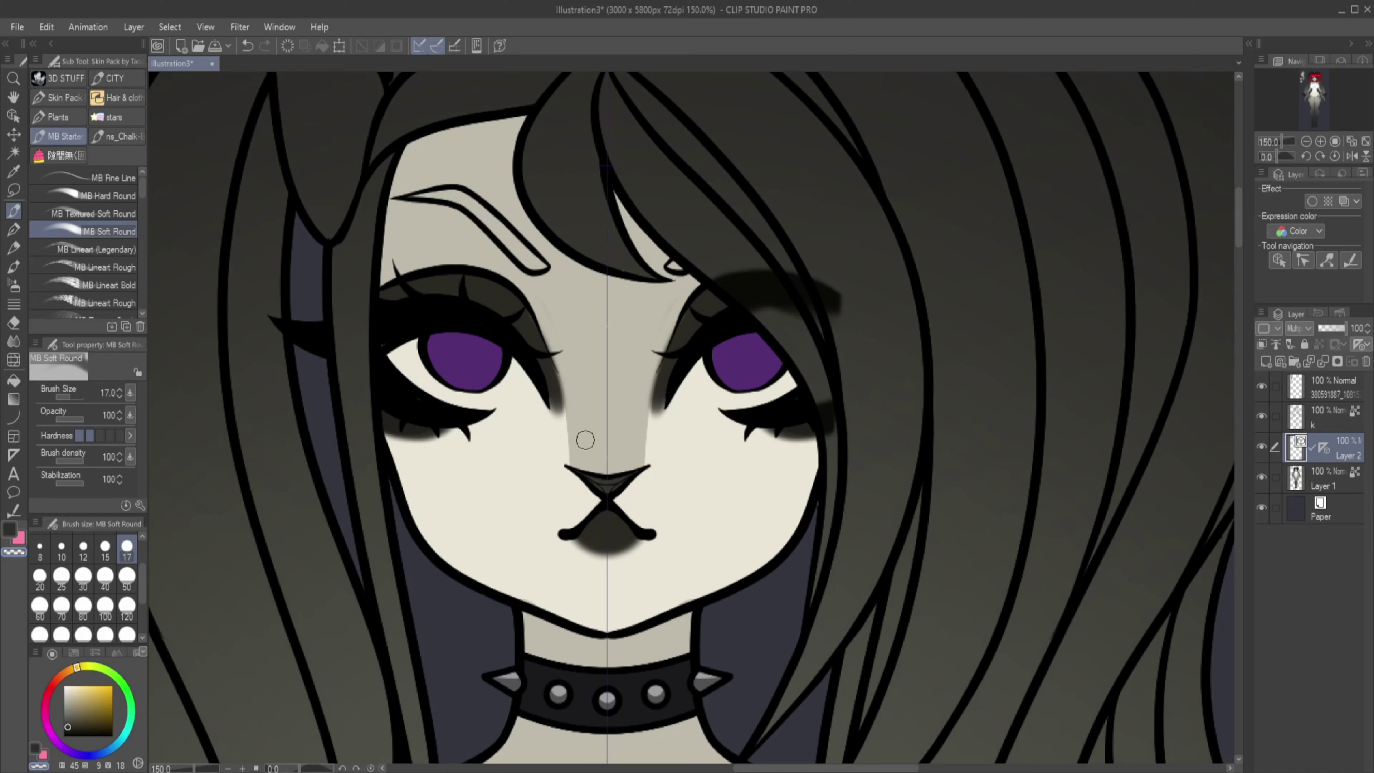
pyautogui.press('p')
pyautogui.hotkey('ctrl', 'z')
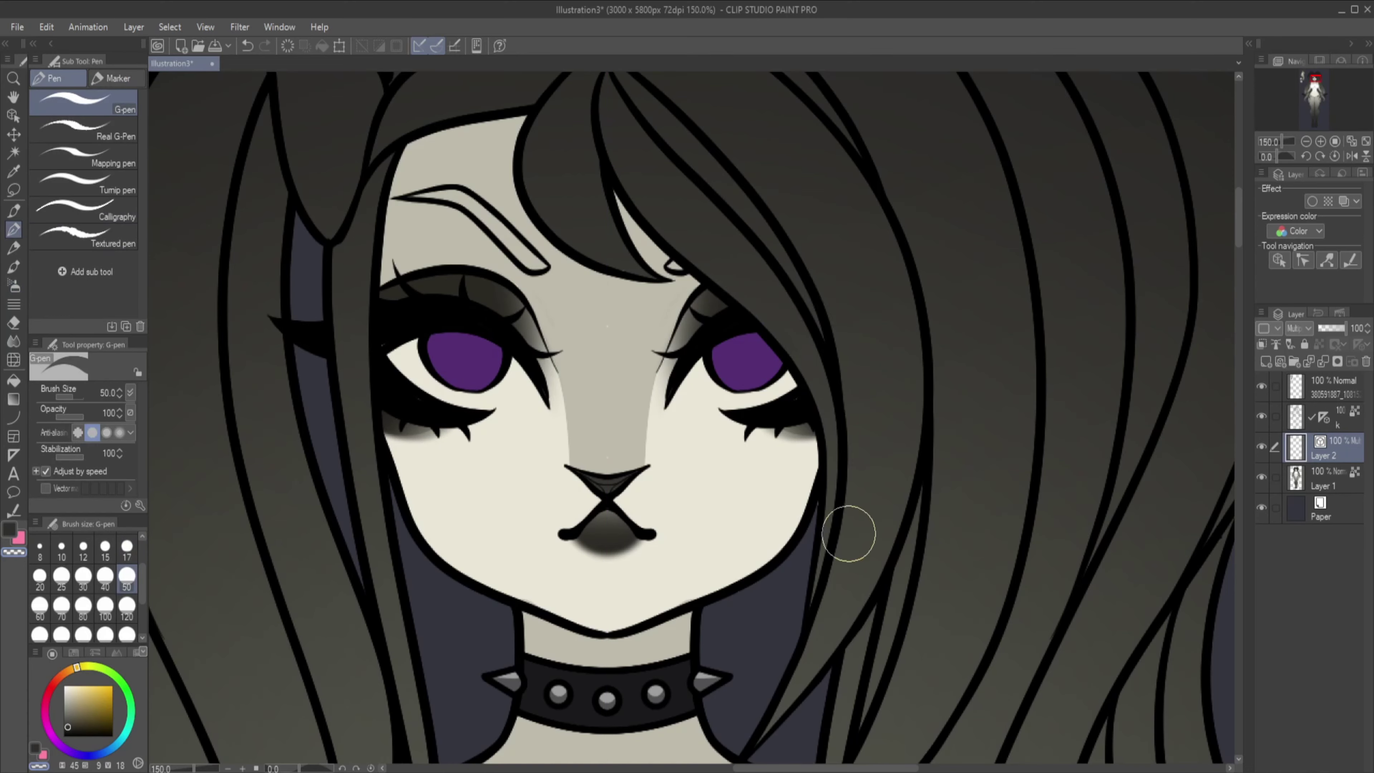
# Tint the eye whites light blue, sample the eye purple, and merge into Layer 1.
pyautogui.click(13, 417)
pyautogui.click(13, 171)
pyautogui.hotkey('ctrl', 'z')
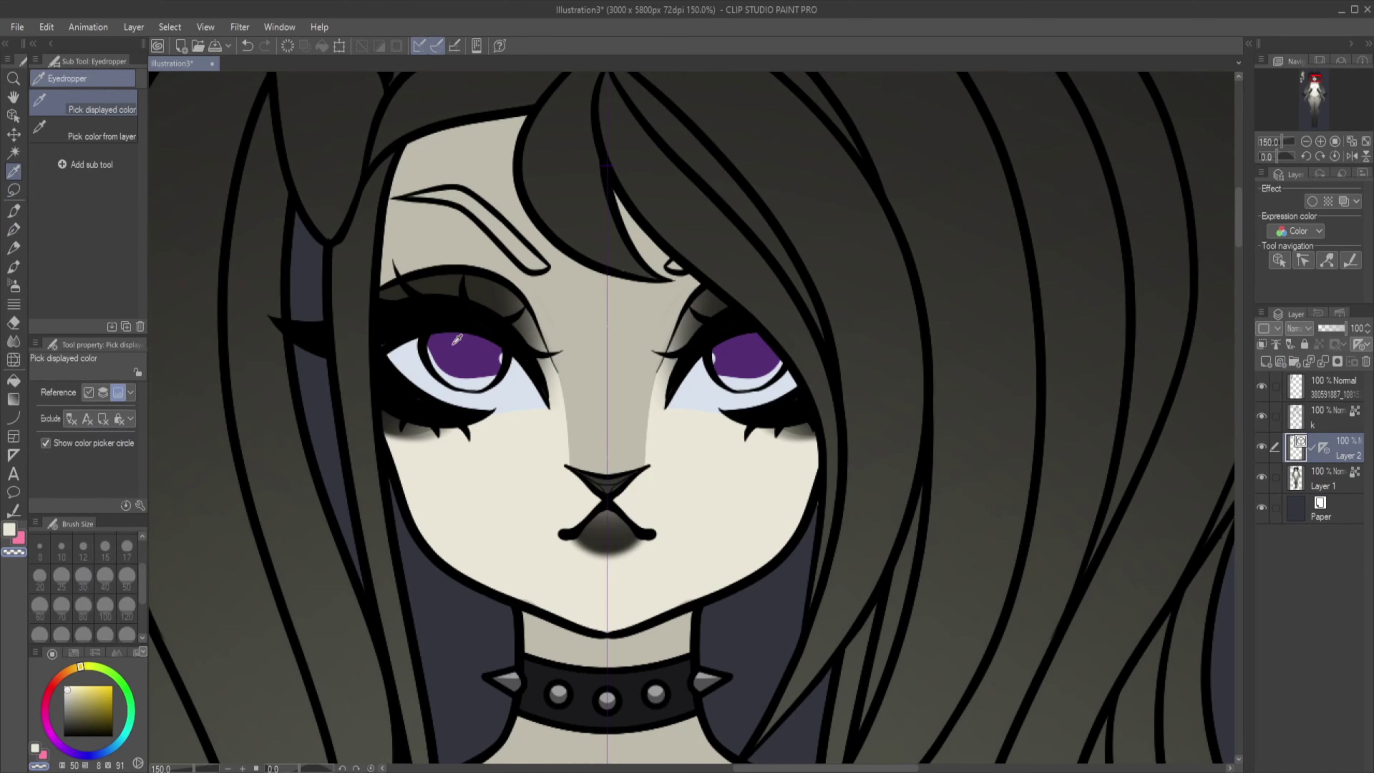
pyautogui.click(463, 352)
pyautogui.press('p')
pyautogui.hotkey('ctrl', 'e')
pyautogui.scroll(4, 613, 544)
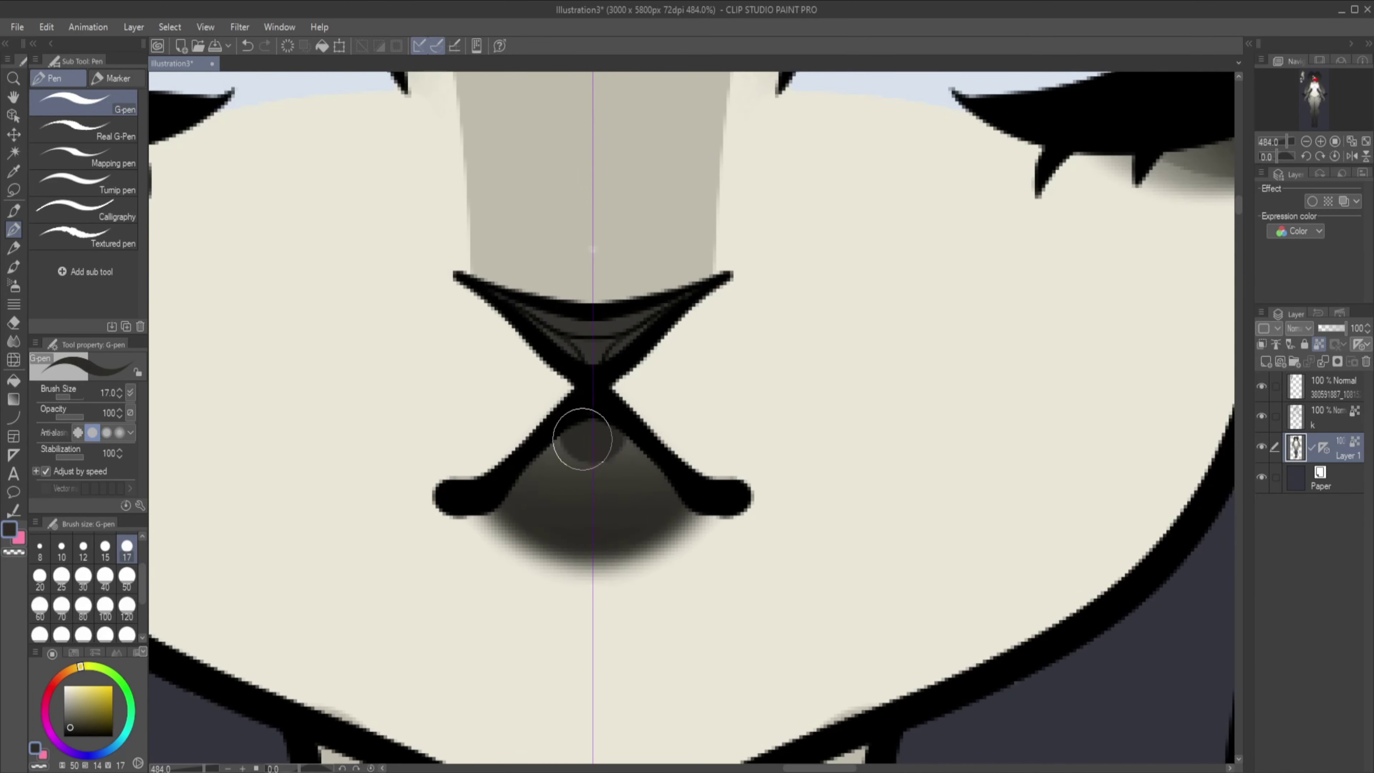
# Fill dark grey shading under the mouth and blend it smooth.
pyautogui.moveTo(566, 450); pyautogui.dragTo(546, 476)
pyautogui.press('b')
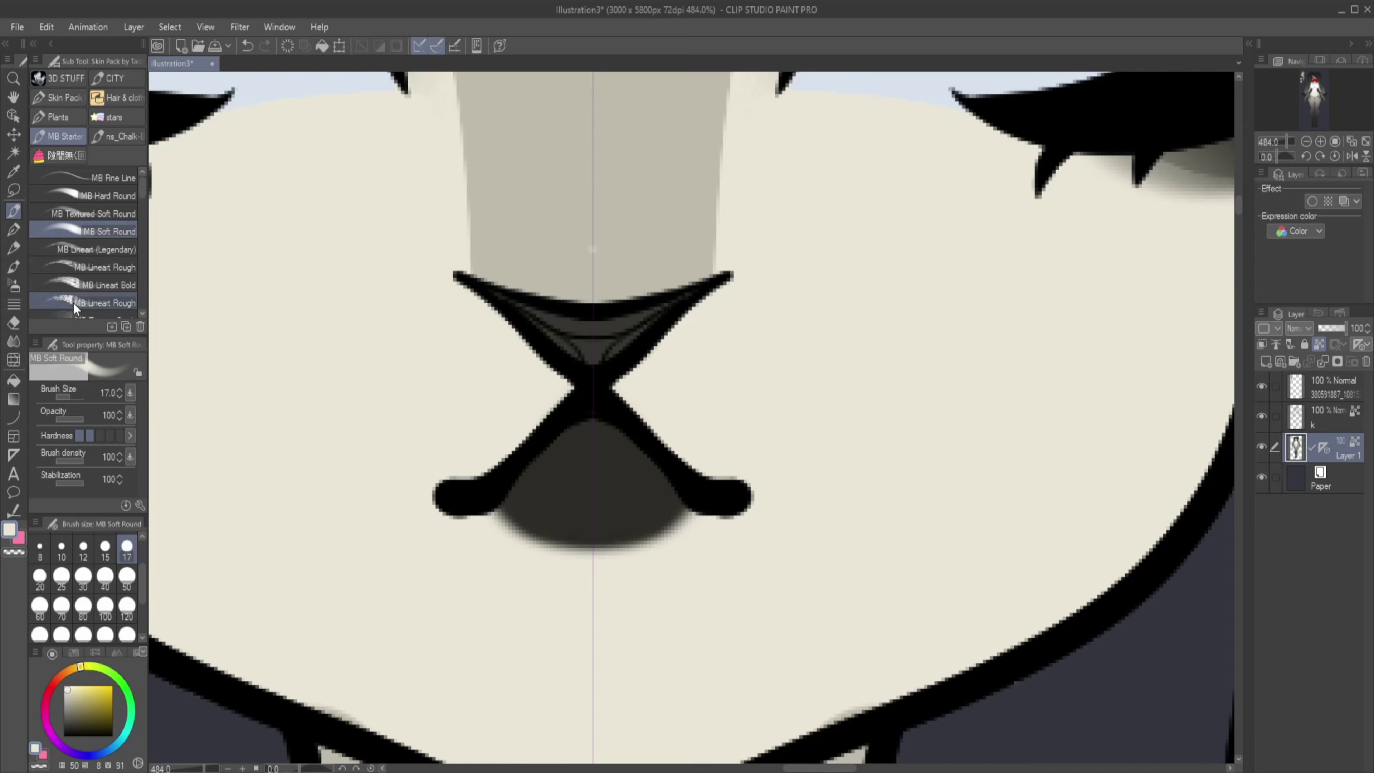
pyautogui.press('j')
pyautogui.moveTo(541, 535); pyautogui.dragTo(669, 497)
pyautogui.scroll(-6, 613, 329)
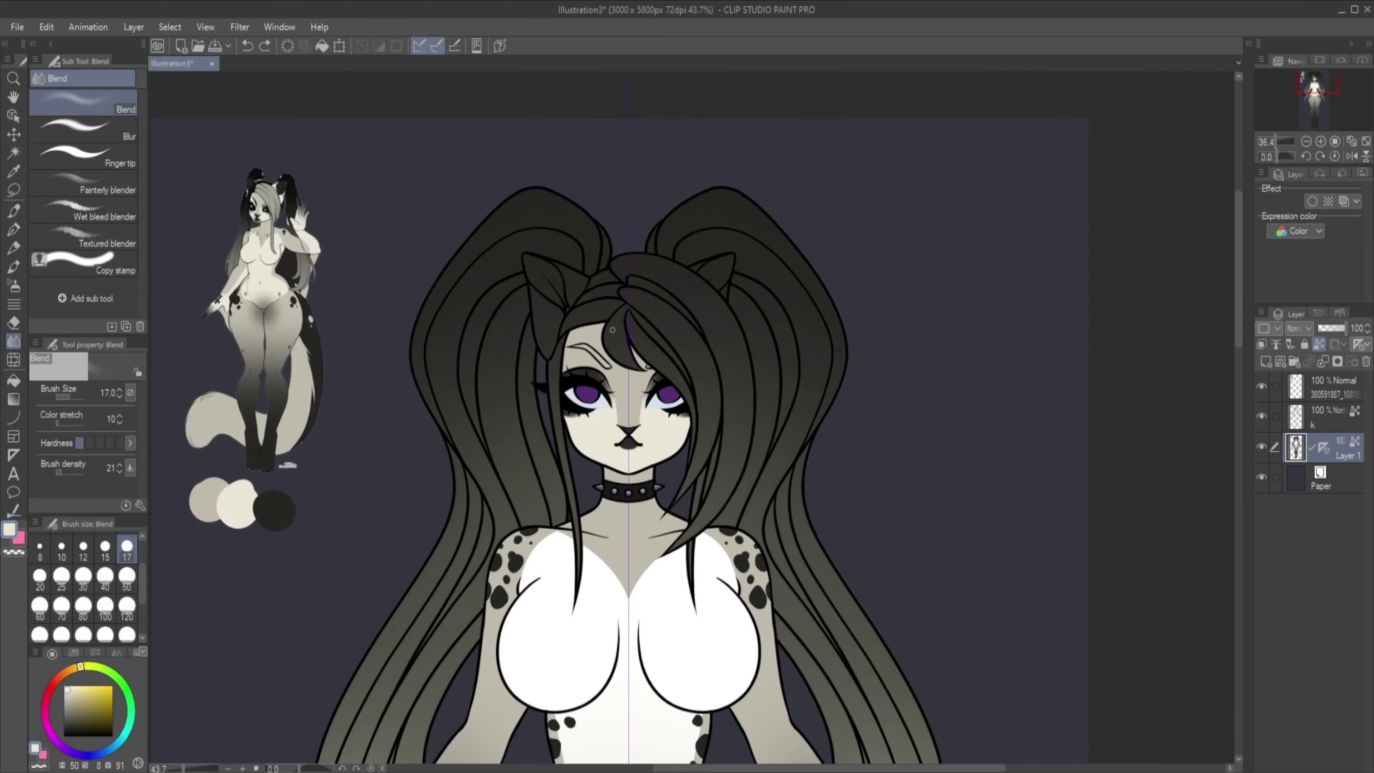
pyautogui.scroll(4, 612, 330)
# Draw darker eyebrow strokes on a new layer and merge it into Layer 1.
pyautogui.hotkey('ctrl', 'shift', 'n')
pyautogui.press('p')
pyautogui.moveTo(479, 373); pyautogui.dragTo(592, 472)
pyautogui.hotkey('ctrl', 'e')
pyautogui.scroll(-5, 758, 470)
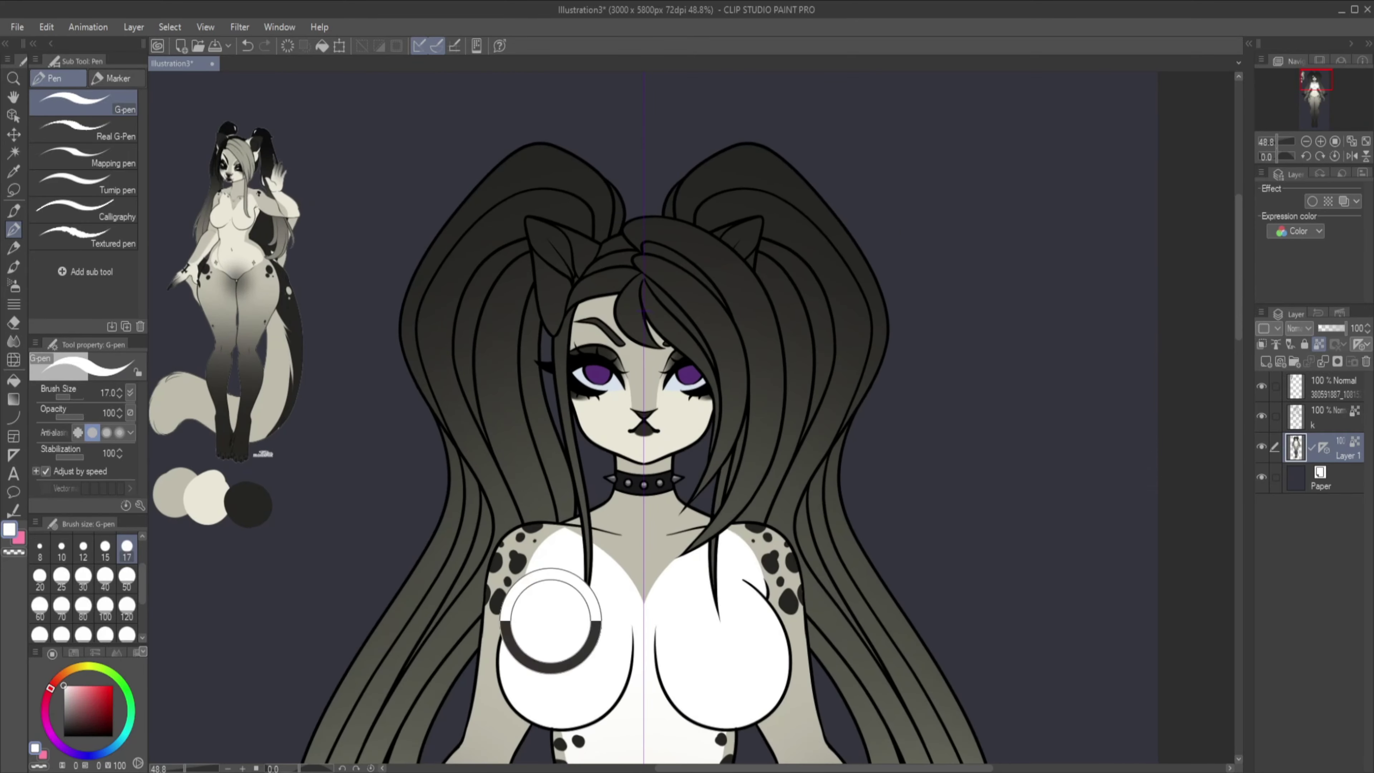
pyautogui.scroll(5, 628, 244)
# Auto-select both inner ears and fill them white.
pyautogui.press('w')
pyautogui.click(352, 325)
pyautogui.click(925, 295)
pyautogui.hotkey('alt', 'BackSpace')
pyautogui.scroll(-5, 727, 269)
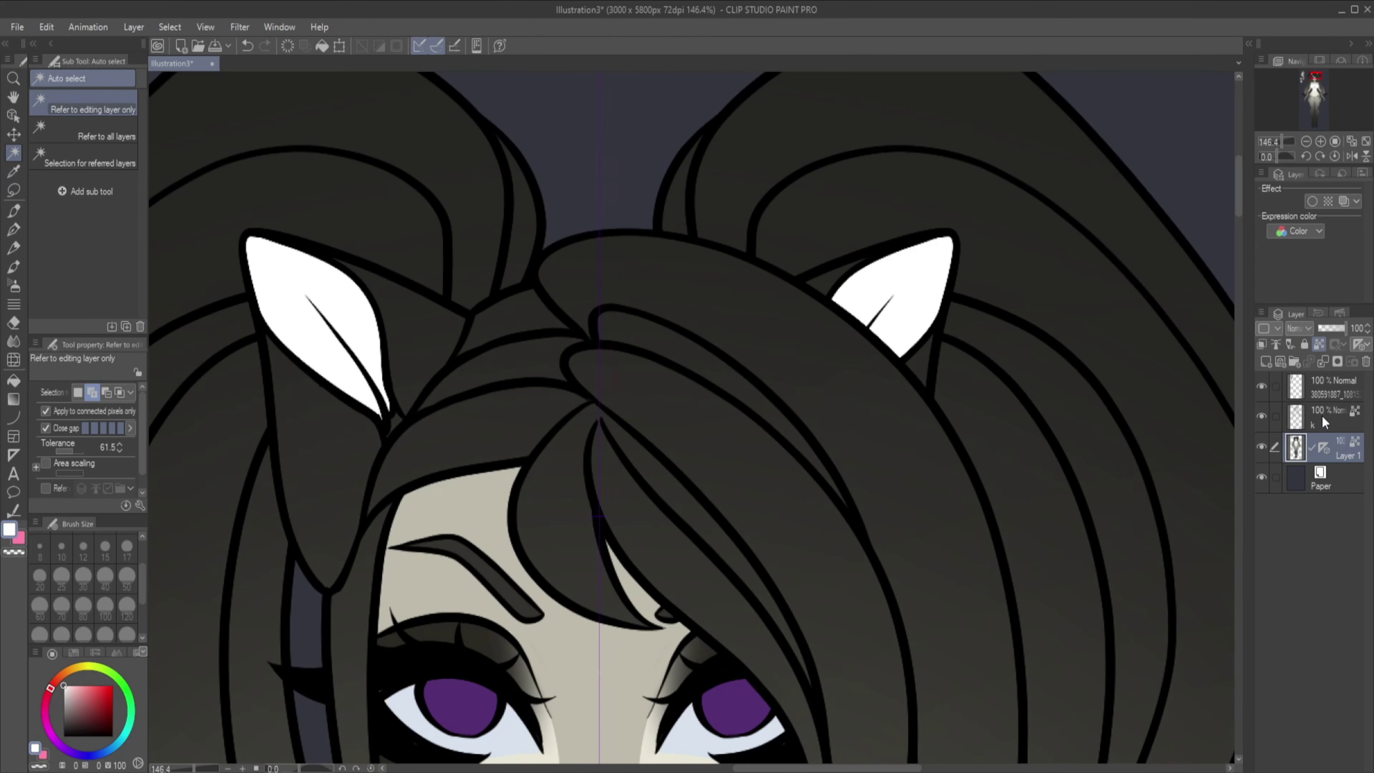
pyautogui.scroll(5, 727, 269)
pyautogui.scroll(-6, 1070, 368)
# Airbrush soft grey shading inside the left ear and clear the ear selection.
pyautogui.press('b')
pyautogui.moveTo(649, 303); pyautogui.dragTo(656, 336)
pyautogui.hotkey('ctrl', 'd')
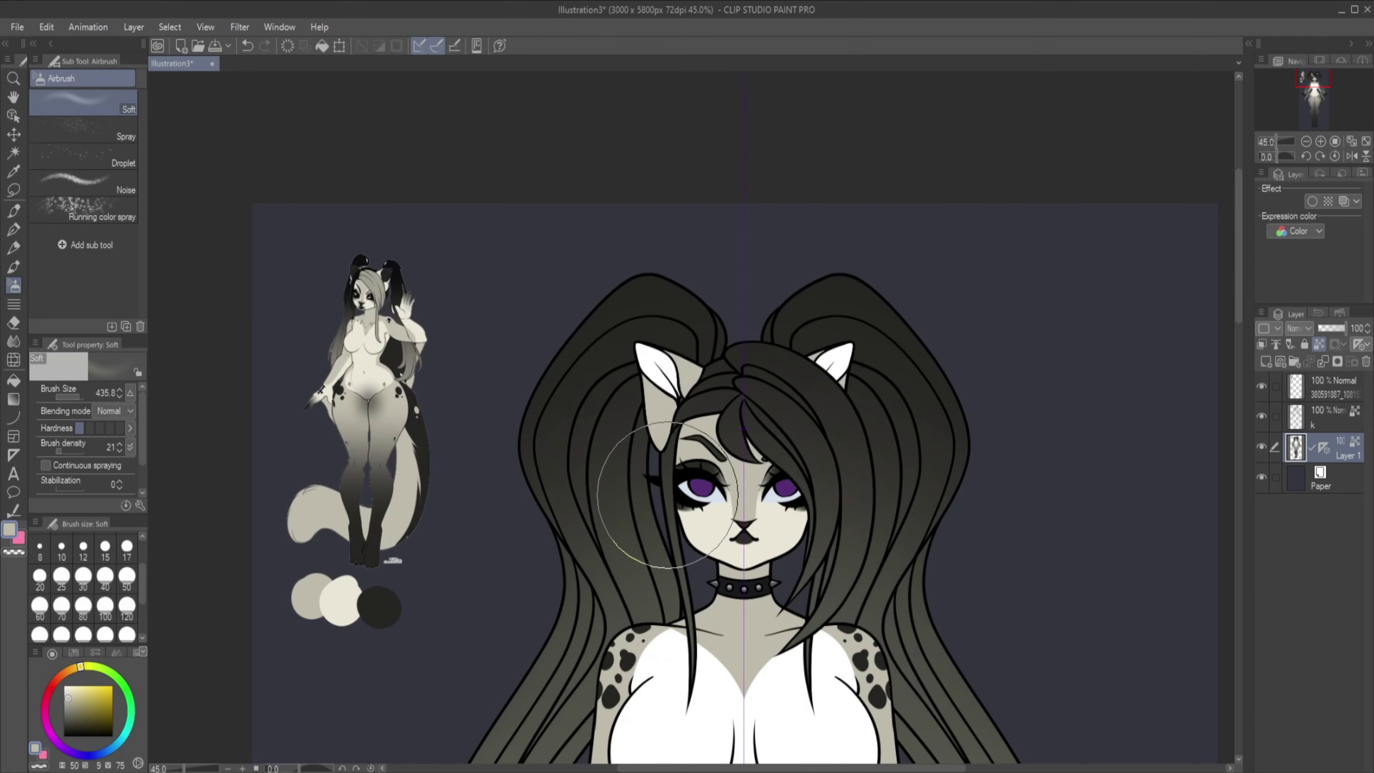
pyautogui.scroll(-5, 598, 190)
pyautogui.scroll(2, 720, 300)
# Auto-select the hair strands, fill them white on Layer 1, and deselect.
pyautogui.press('w')
pyautogui.click(656, 365)
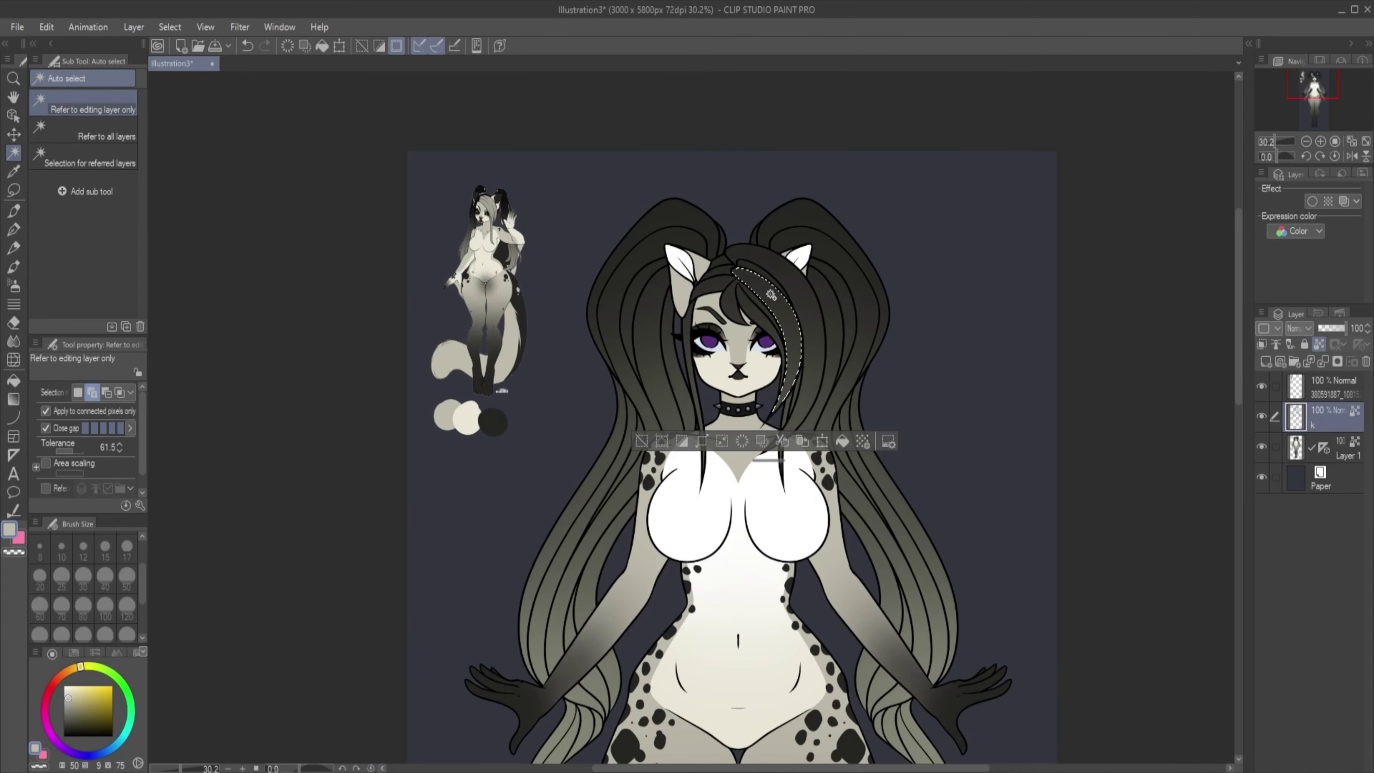
pyautogui.scroll(2, 574, 396)
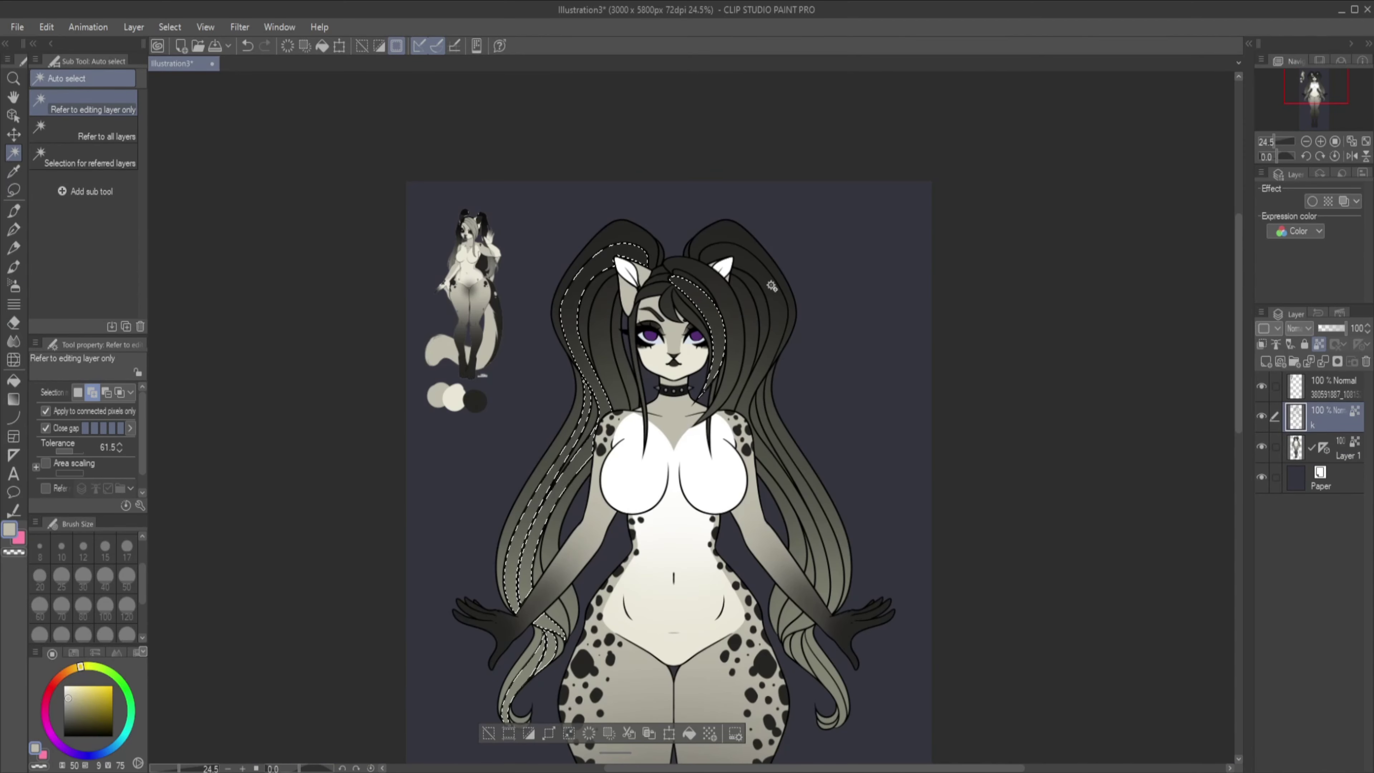
pyautogui.click(1330, 449)
pyautogui.hotkey('alt', 'BackSpace')
pyautogui.scroll(-1, 797, 285)
pyautogui.click(499, 690)
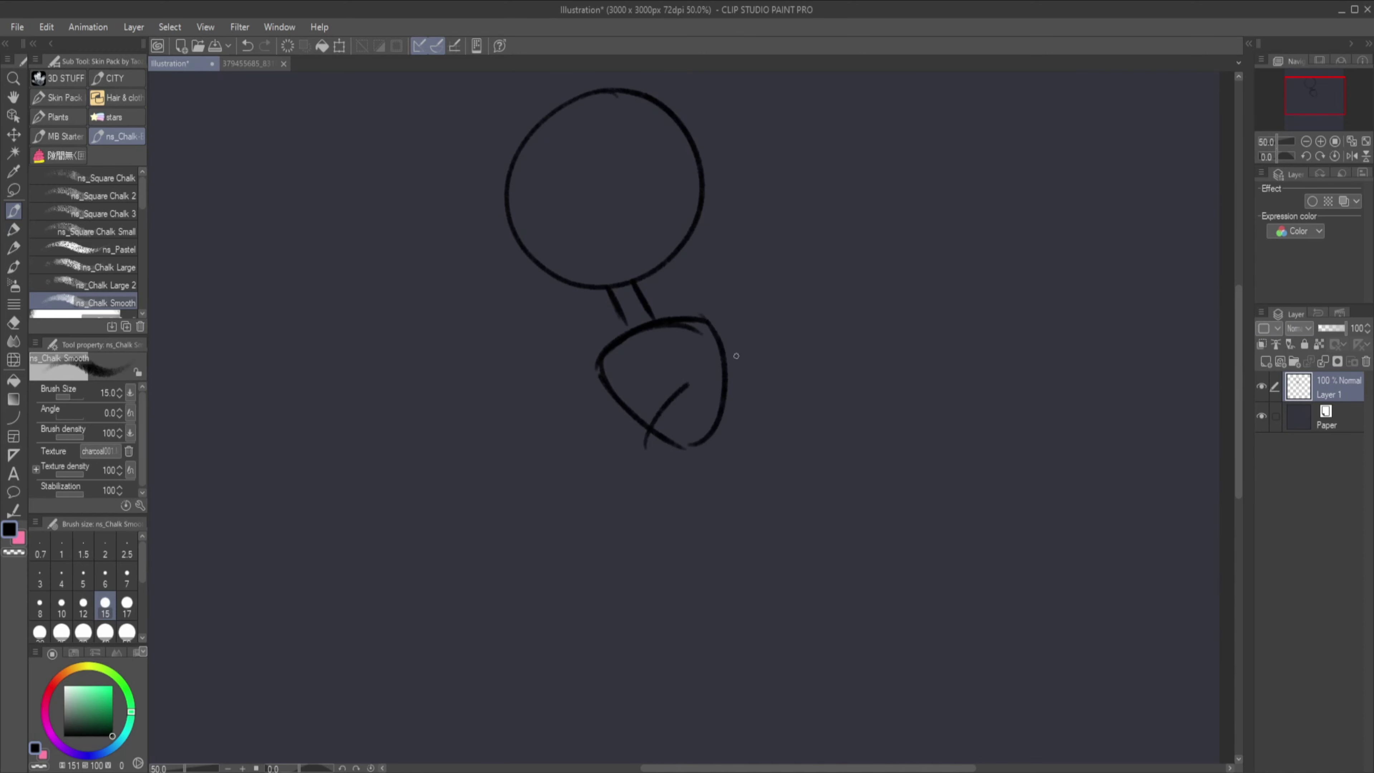
# Add a short stroke under the wave line and small shapes inside the body, undoing an overlong stroke.
pyautogui.moveTo(842, 450); pyautogui.dragTo(843, 449)
pyautogui.scroll(-2, 842, 379)
pyautogui.moveTo(779, 411); pyautogui.dragTo(756, 568)
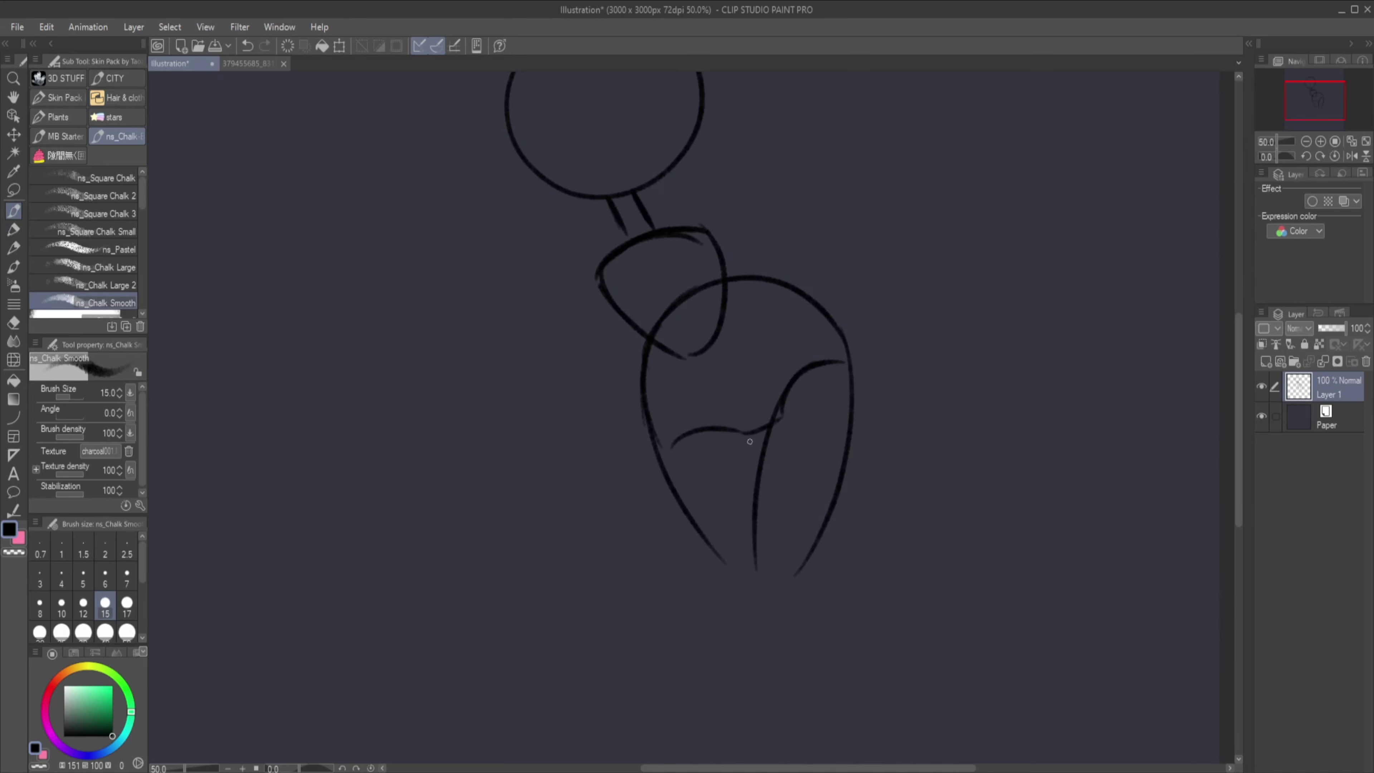
pyautogui.moveTo(748, 432); pyautogui.dragTo(757, 479)
pyautogui.scroll(4, 752, 433)
pyautogui.scroll(-2, 663, 342)
pyautogui.moveTo(628, 355); pyautogui.dragTo(622, 357)
pyautogui.moveTo(676, 338); pyautogui.dragTo(663, 343)
pyautogui.hotkey('ctrl', 'z')
# Lasso-select the lower body and rotate it into a tilt.
pyautogui.press('m')
pyautogui.moveTo(731, 373)
pyautogui.mouseDown()
pyautogui.moveTo(638, 481)
pyautogui.moveTo(973, 346)
pyautogui.mouseUp()
pyautogui.click(771, 572)
pyautogui.scroll(-1, 626, 325)
pyautogui.hotkey('ctrl', 'z')
pyautogui.scroll(-2, 623, 495)
pyautogui.moveTo(746, 316); pyautogui.dragTo(725, 309)
pyautogui.click(674, 563)
pyautogui.moveTo(766, 568); pyautogui.dragTo(863, 291)
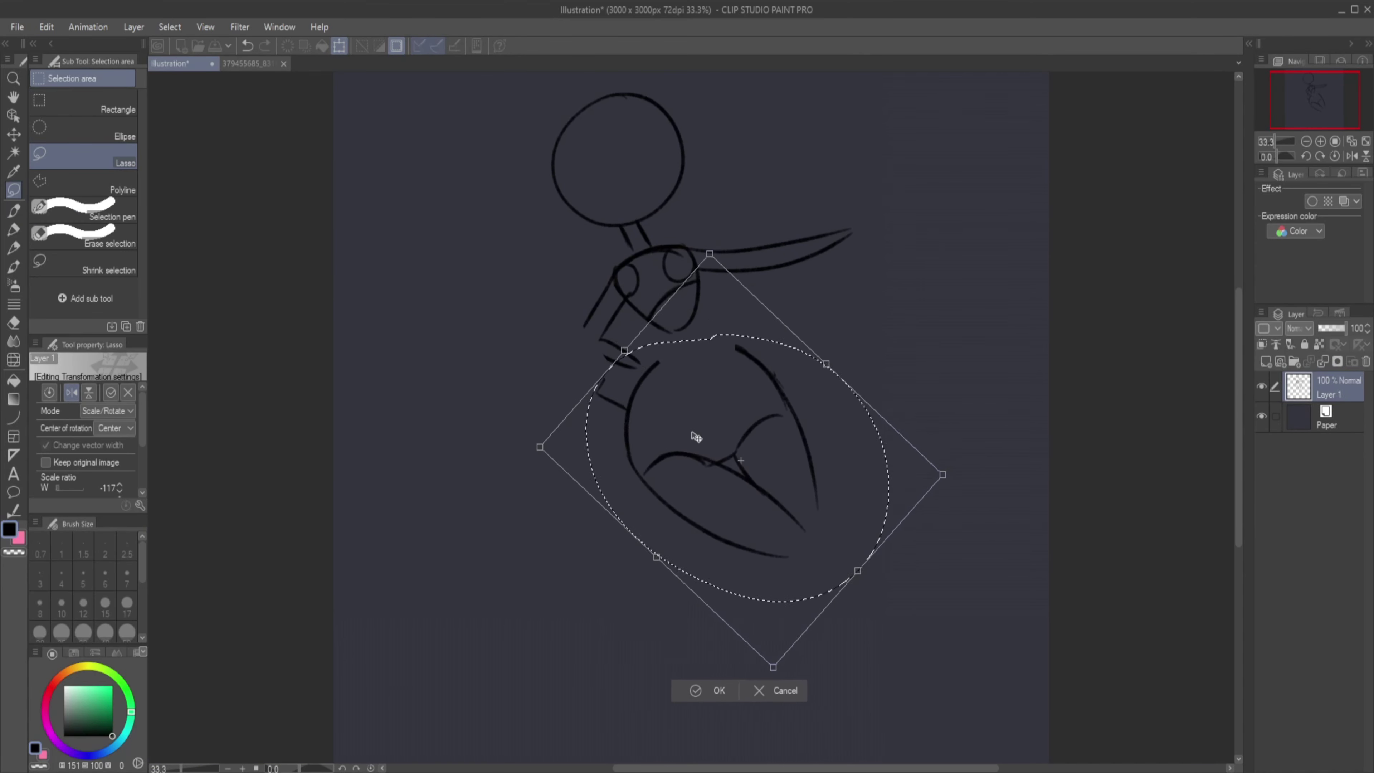
pyautogui.press('Return')
# Redraw the hips with new curves using the ns_Chalk Smooth pen.
pyautogui.press('p')
pyautogui.scroll(3, 845, 541)
pyautogui.moveTo(673, 262)
pyautogui.mouseDown()
pyautogui.moveTo(553, 330)
pyautogui.moveTo(637, 408)
pyautogui.mouseUp()
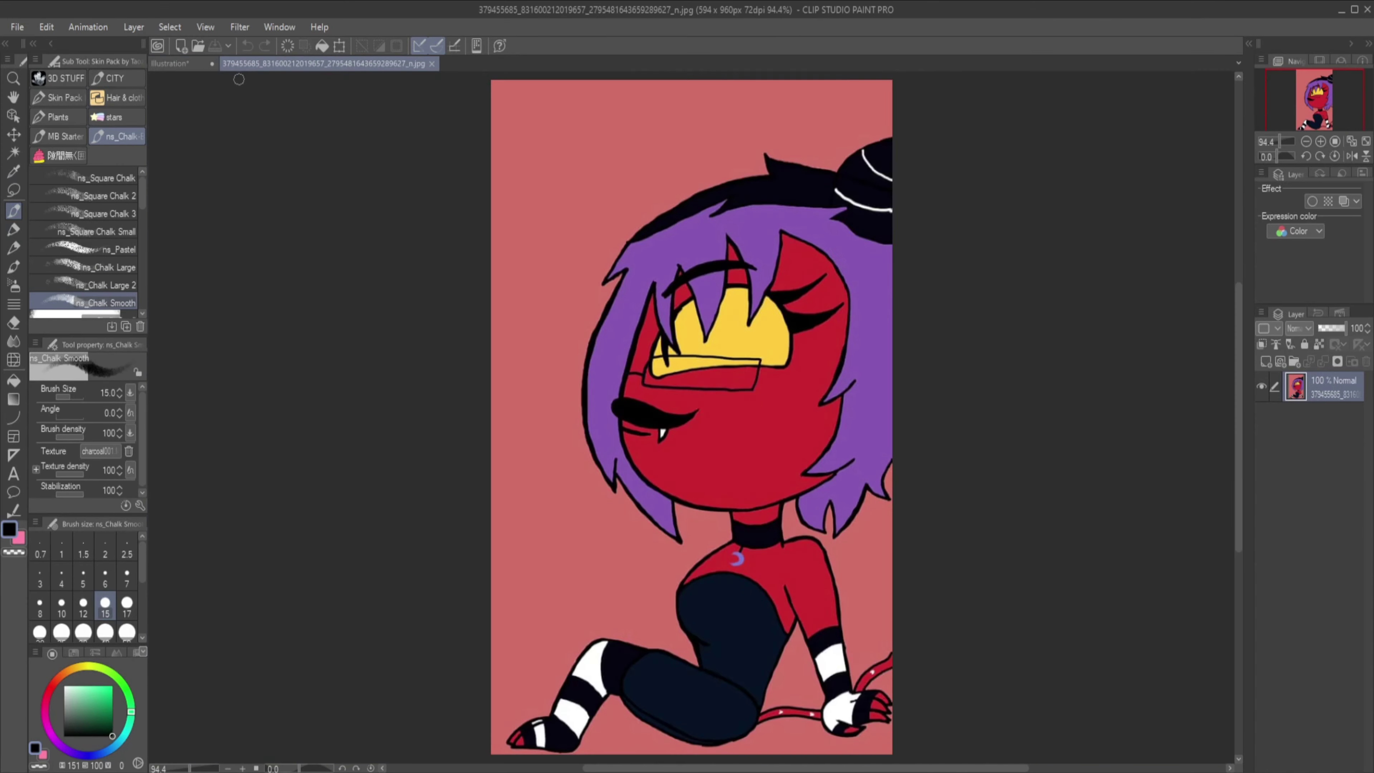
pyautogui.moveTo(676, 303); pyautogui.dragTo(723, 430)
pyautogui.scroll(-5, 677, 487)
pyautogui.moveTo(478, 411); pyautogui.dragTo(695, 729)
pyautogui.moveTo(547, 617); pyautogui.dragTo(981, 416)
pyautogui.moveTo(584, 513); pyautogui.dragTo(908, 378)
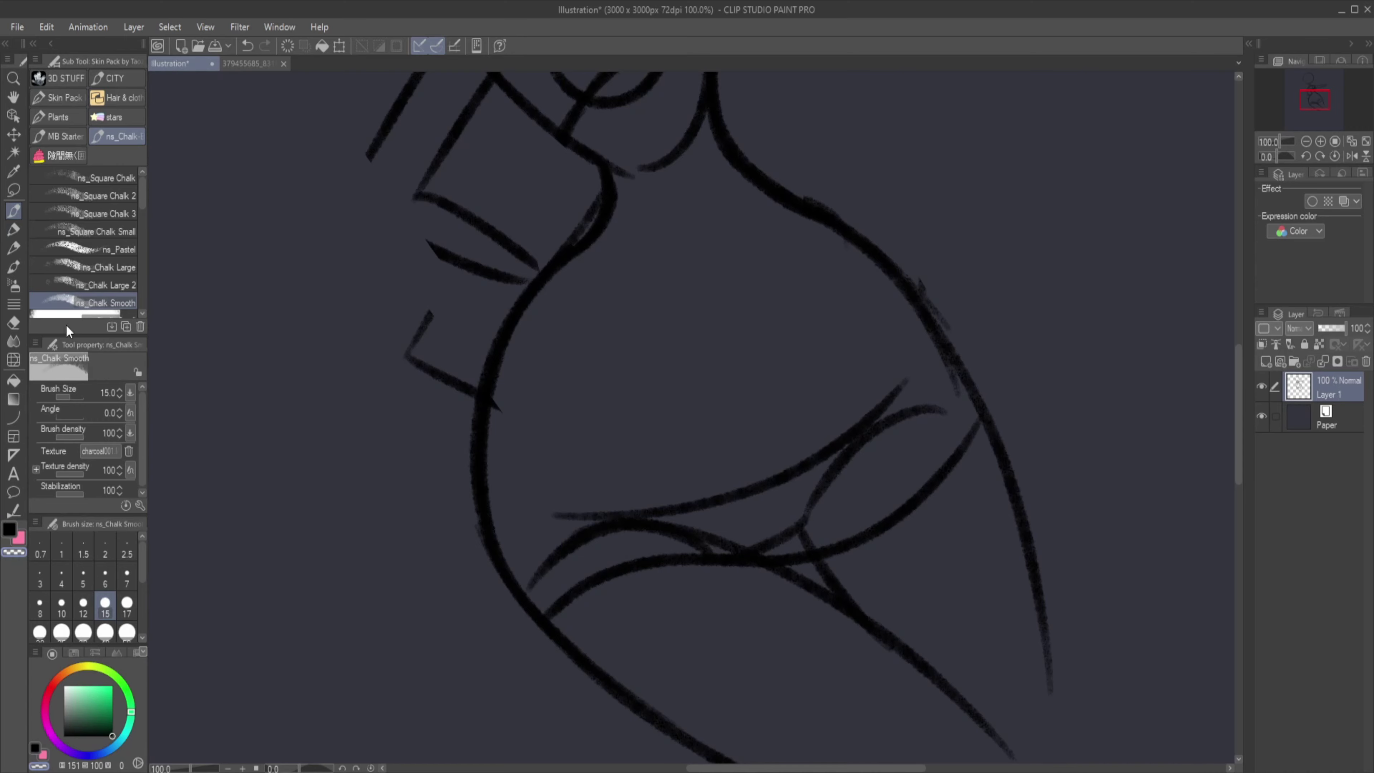
# Erase the old crossing lines near the hip, neck and above the shoulder.
pyautogui.press('e')
pyautogui.moveTo(573, 536); pyautogui.dragTo(926, 393)
pyautogui.moveTo(622, 552)
pyautogui.mouseDown()
pyautogui.moveTo(805, 545)
pyautogui.moveTo(518, 562)
pyautogui.mouseUp()
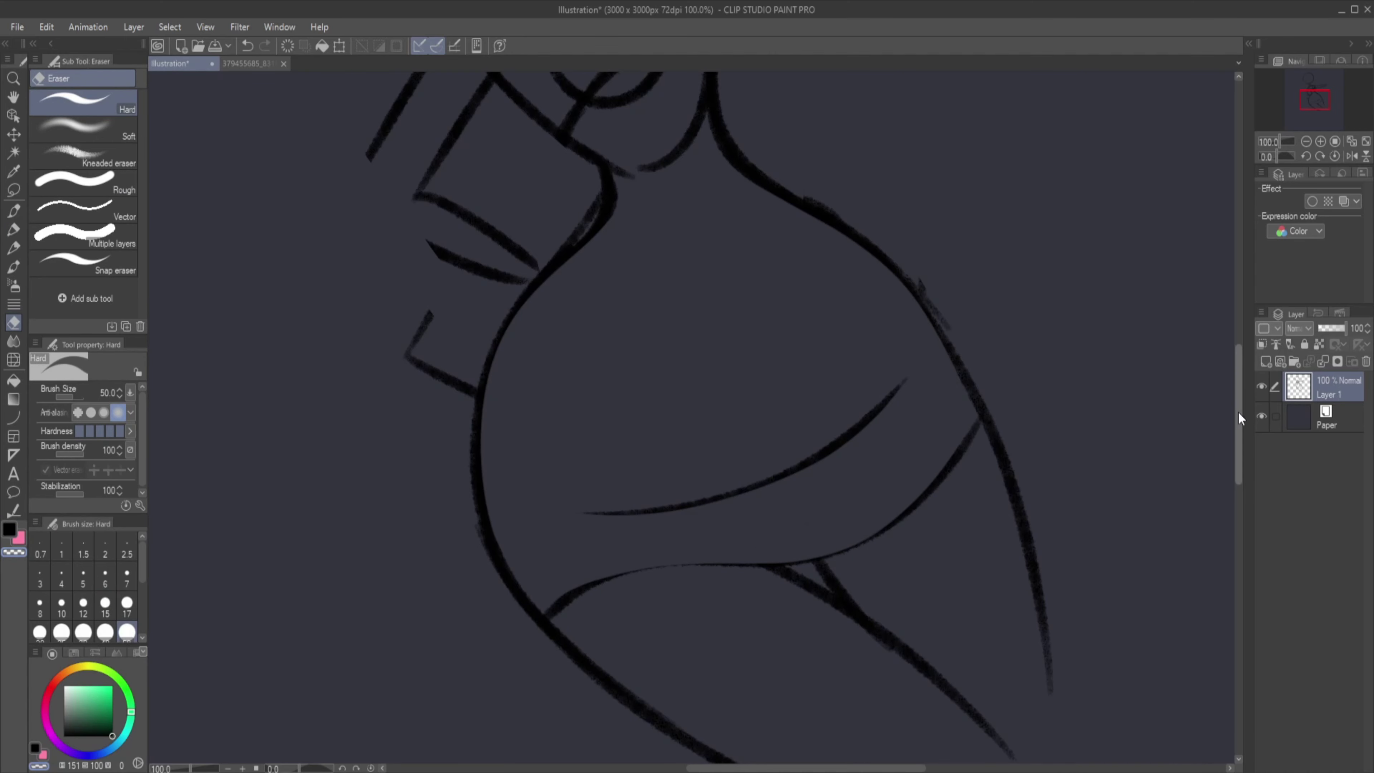
pyautogui.scroll(4, 646, 237)
pyautogui.moveTo(647, 236)
pyautogui.mouseDown()
pyautogui.moveTo(671, 276)
pyautogui.moveTo(509, 307)
pyautogui.moveTo(531, 297)
pyautogui.mouseUp()
pyautogui.moveTo(579, 455); pyautogui.dragTo(547, 427)
pyautogui.moveTo(456, 320); pyautogui.dragTo(549, 197)
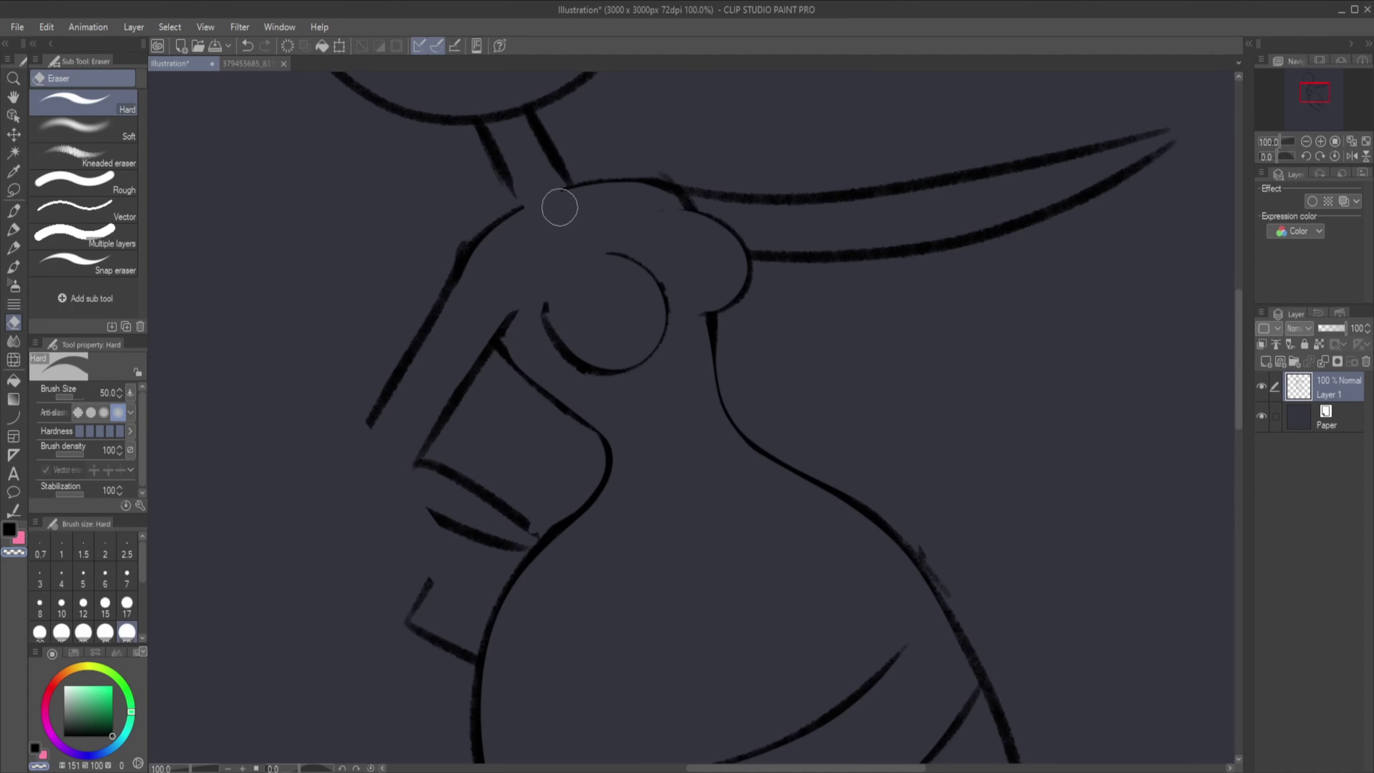
# Draw the arm, chest and shoulder lines with the chalk pen.
pyautogui.press('p')
pyautogui.moveTo(406, 364); pyautogui.dragTo(530, 544)
pyautogui.moveTo(546, 311); pyautogui.dragTo(603, 252)
pyautogui.moveTo(654, 206); pyautogui.dragTo(706, 314)
pyautogui.press('e')
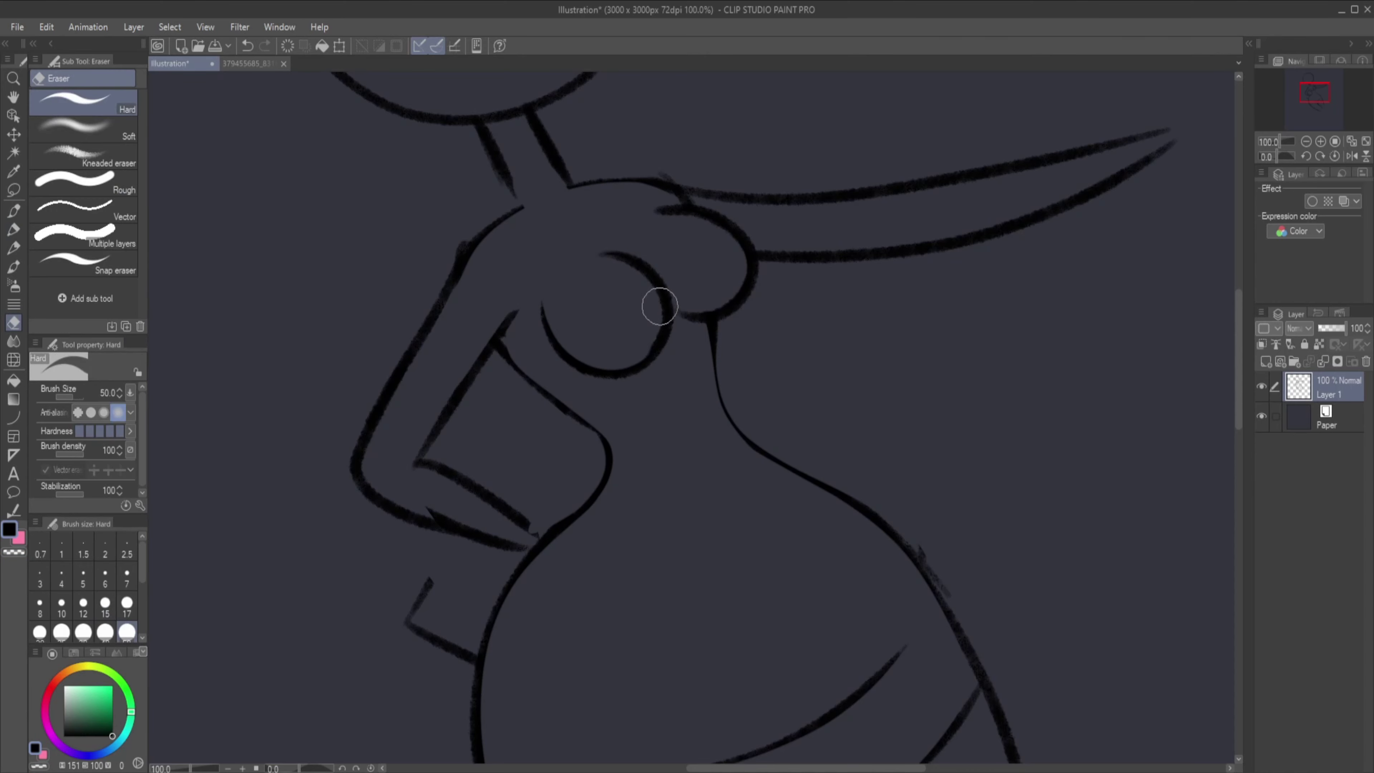
# Zoom out to the full figure and sketch a small hair bun at the head's upper left.
pyautogui.hotkey('ctrl', '-')
pyautogui.press('p')
pyautogui.moveTo(1239, 356); pyautogui.dragTo(1239, 331)
pyautogui.hotkey('ctrl', '-')
pyautogui.moveTo(460, 262); pyautogui.dragTo(465, 265)
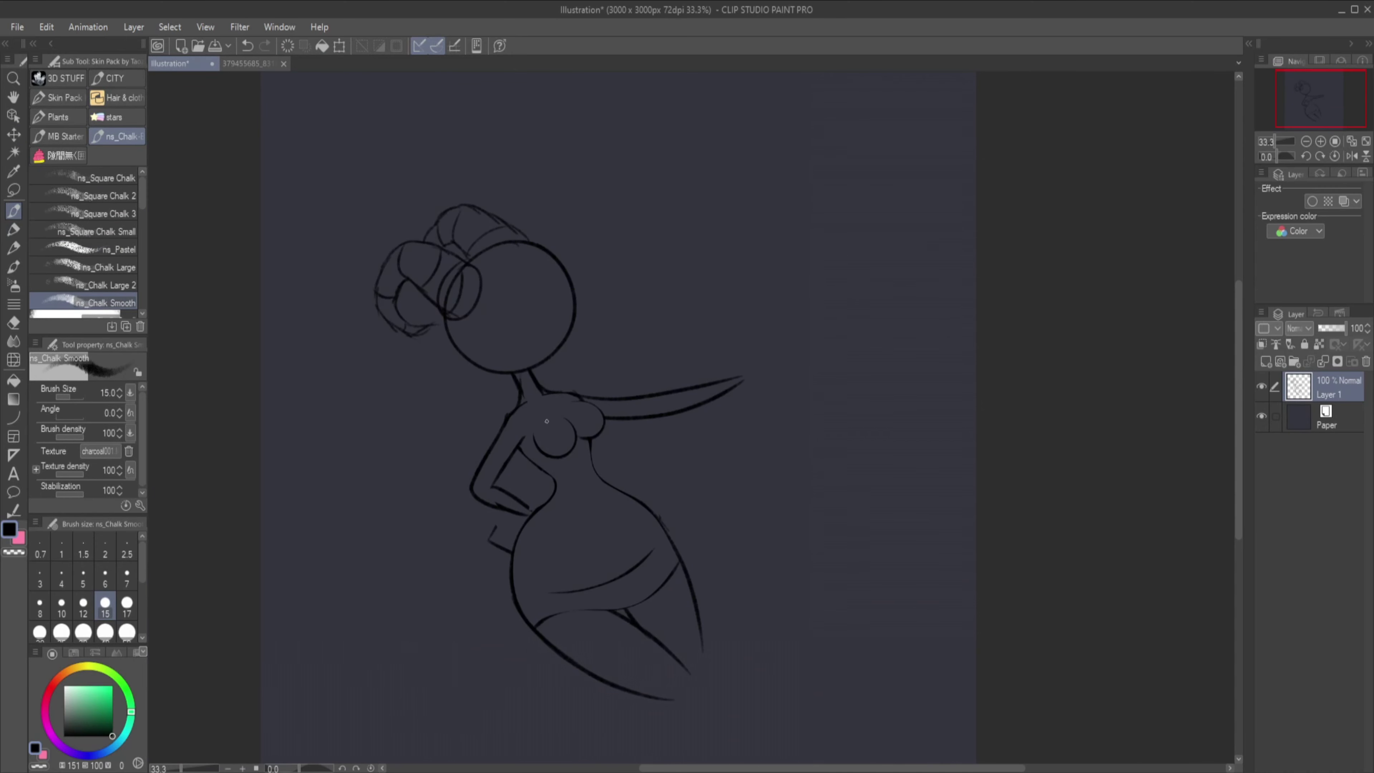
# Erase the line stretching right from the shoulder and redraw the arm resting on the hip.
pyautogui.scroll(-3, 672, 480)
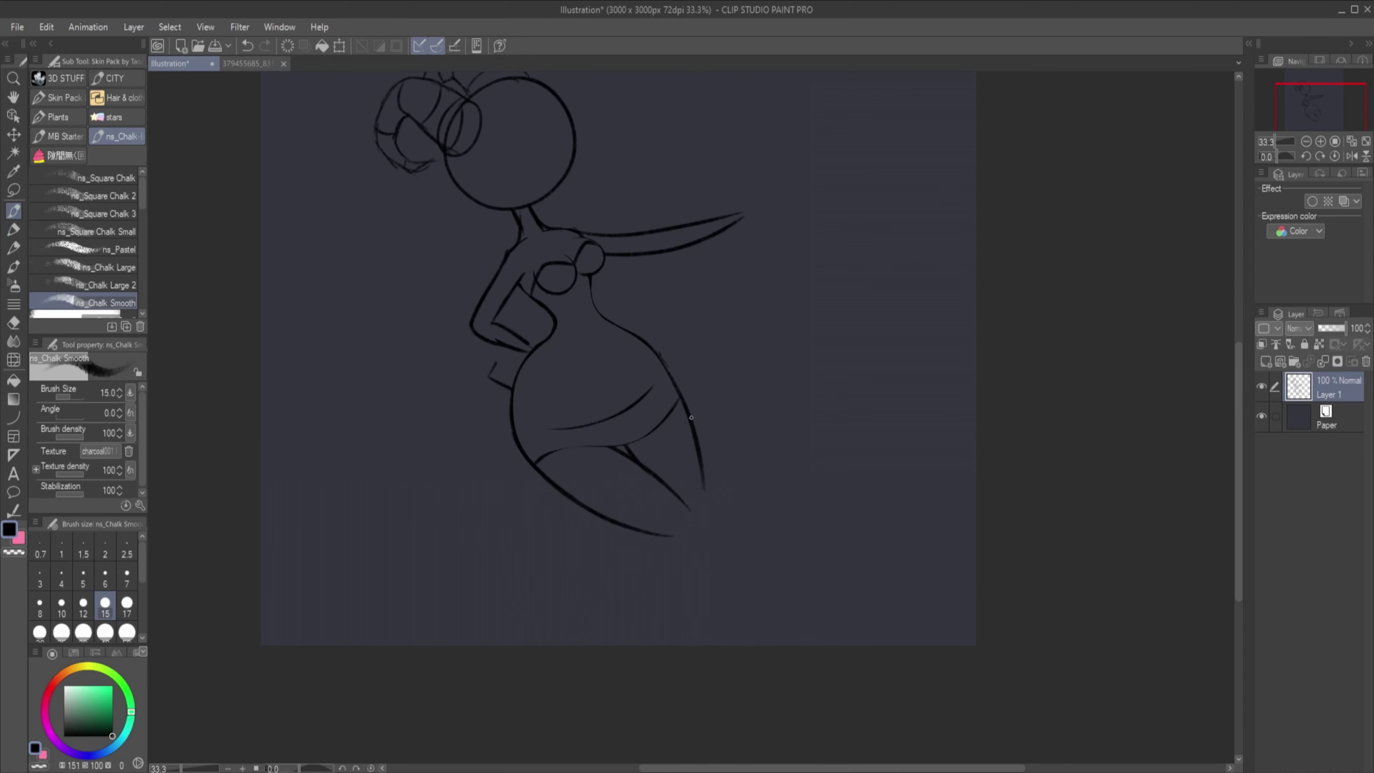
pyautogui.scroll(4, 575, 262)
pyautogui.press('e')
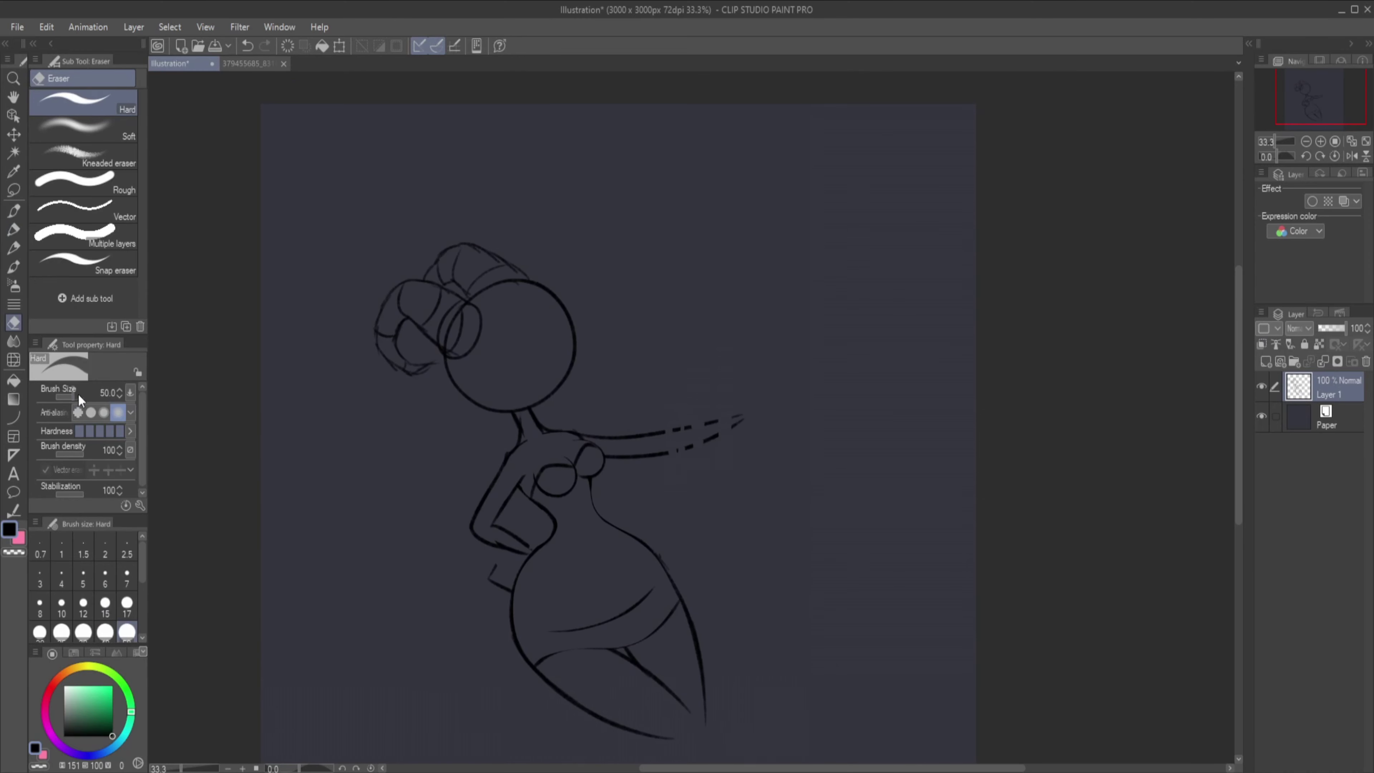
pyautogui.moveTo(647, 451); pyautogui.dragTo(609, 457)
pyautogui.press('p')
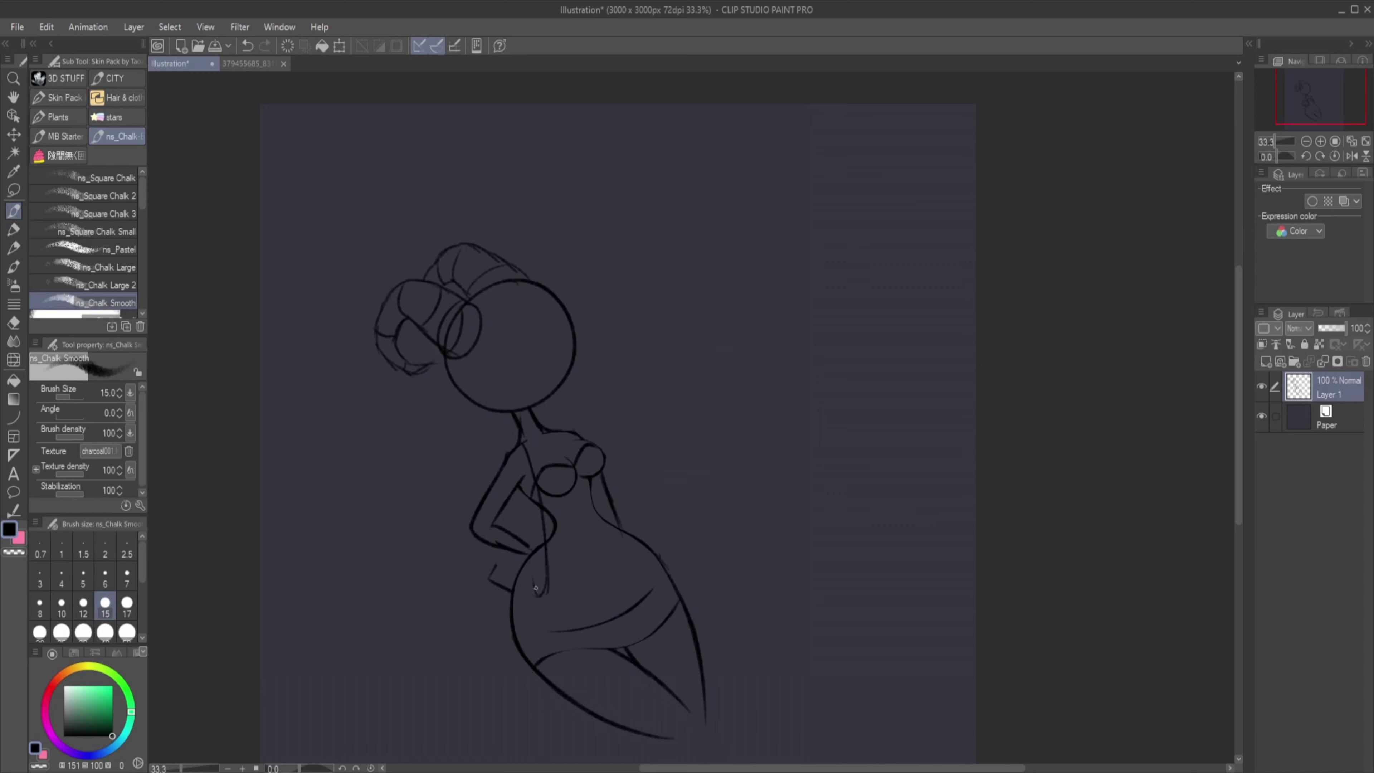
pyautogui.moveTo(523, 595); pyautogui.dragTo(557, 563)
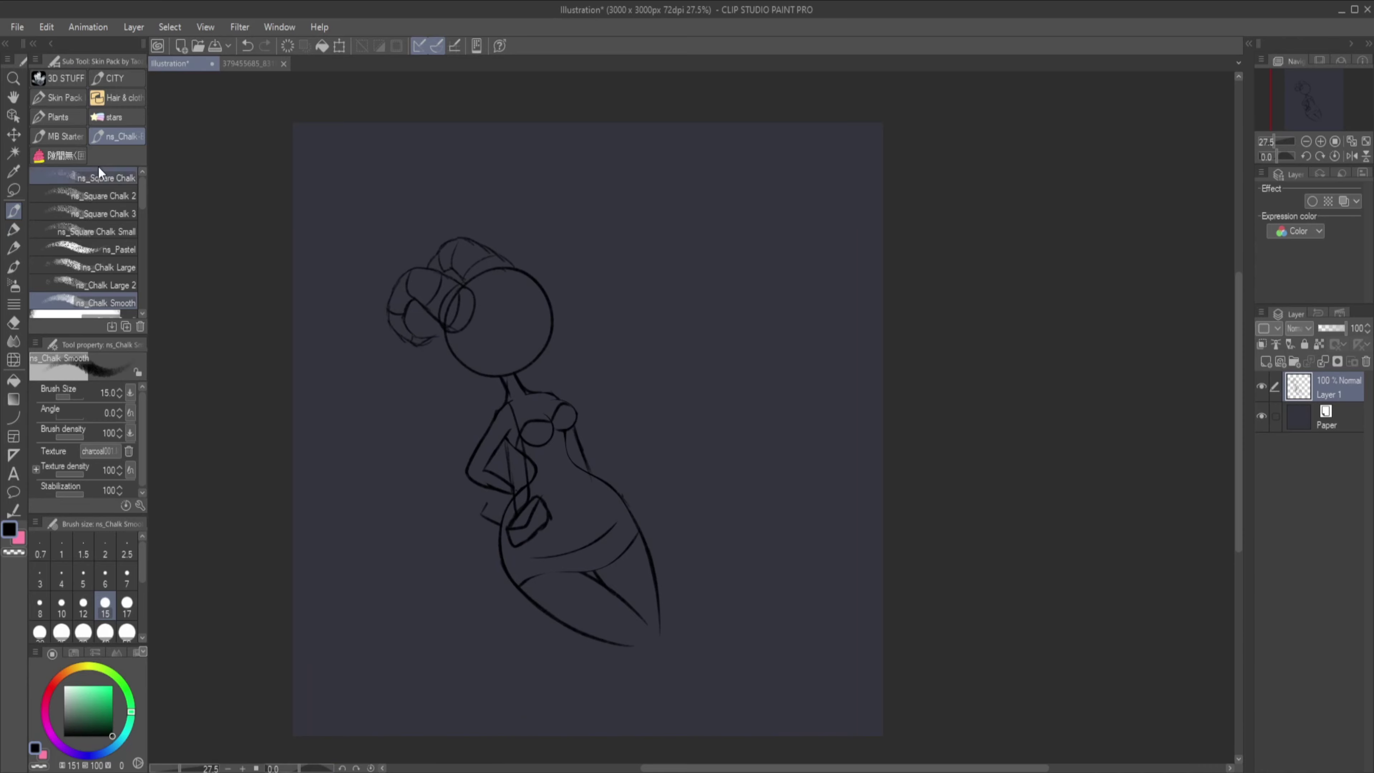
# Test a tilt of the whole drawing, cancel it, and zoom in on the figure.
pyautogui.click(14, 190)
pyautogui.hotkey('ctrl', 't')
pyautogui.moveTo(715, 602); pyautogui.dragTo(660, 657)
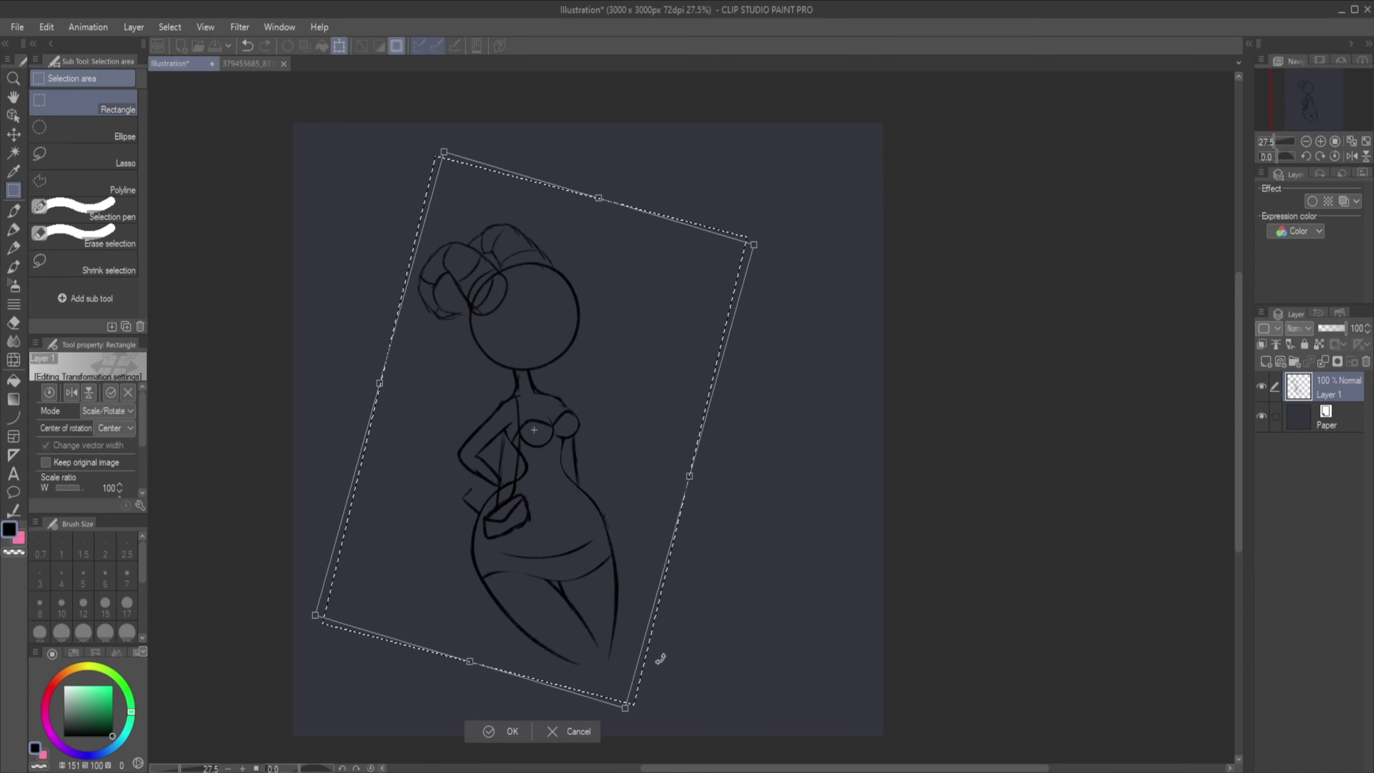
pyautogui.press('Escape')
pyautogui.press('p')
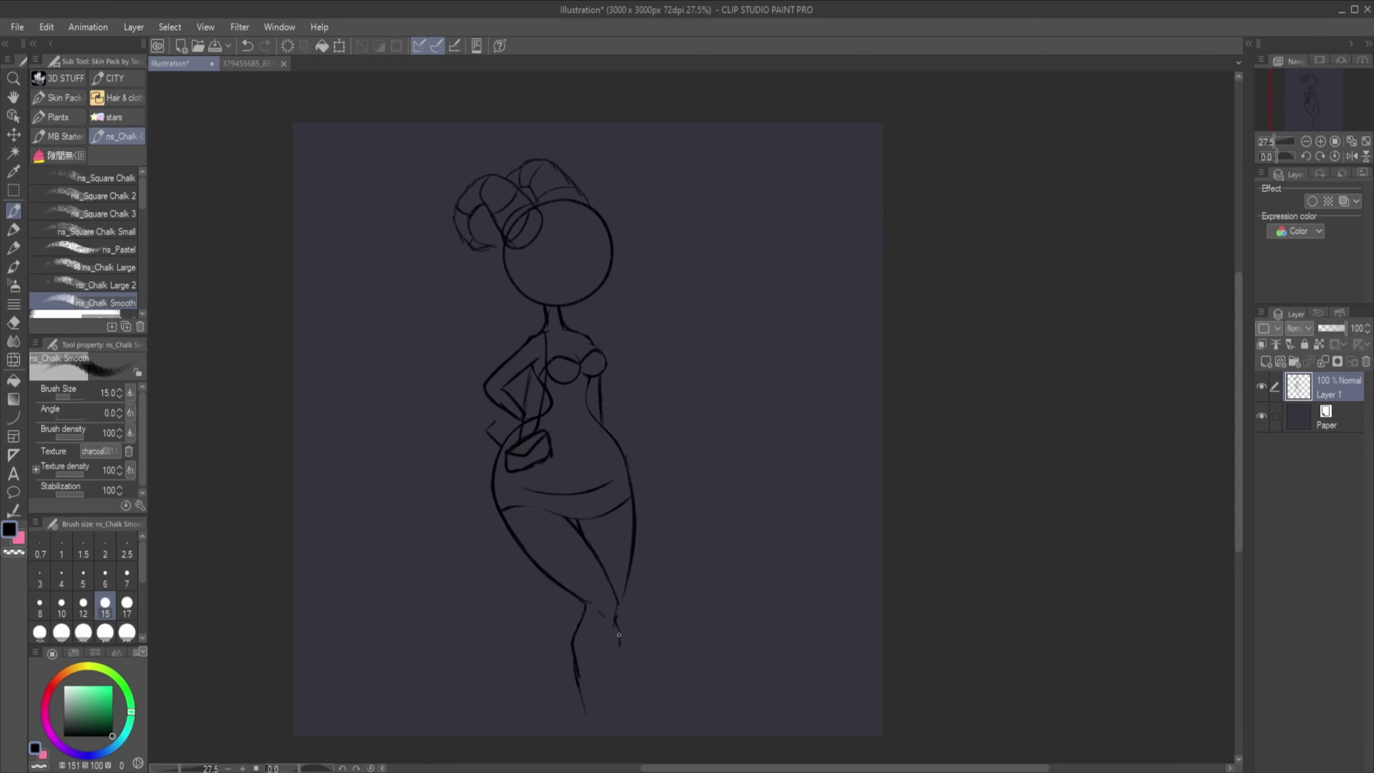
pyautogui.hotkey('ctrl', '+')
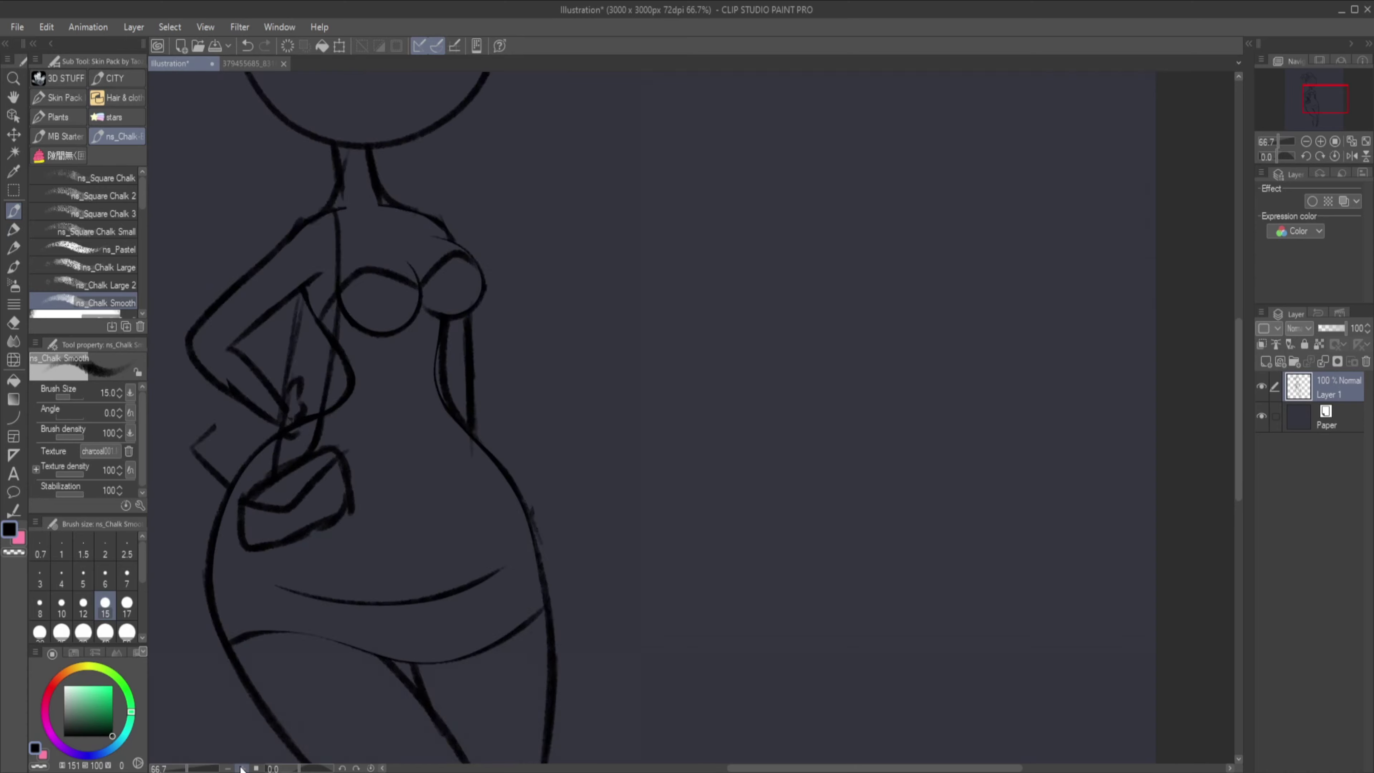
# Erase stray strokes near the waist and retry the waist and hip strokes.
pyautogui.press('e')
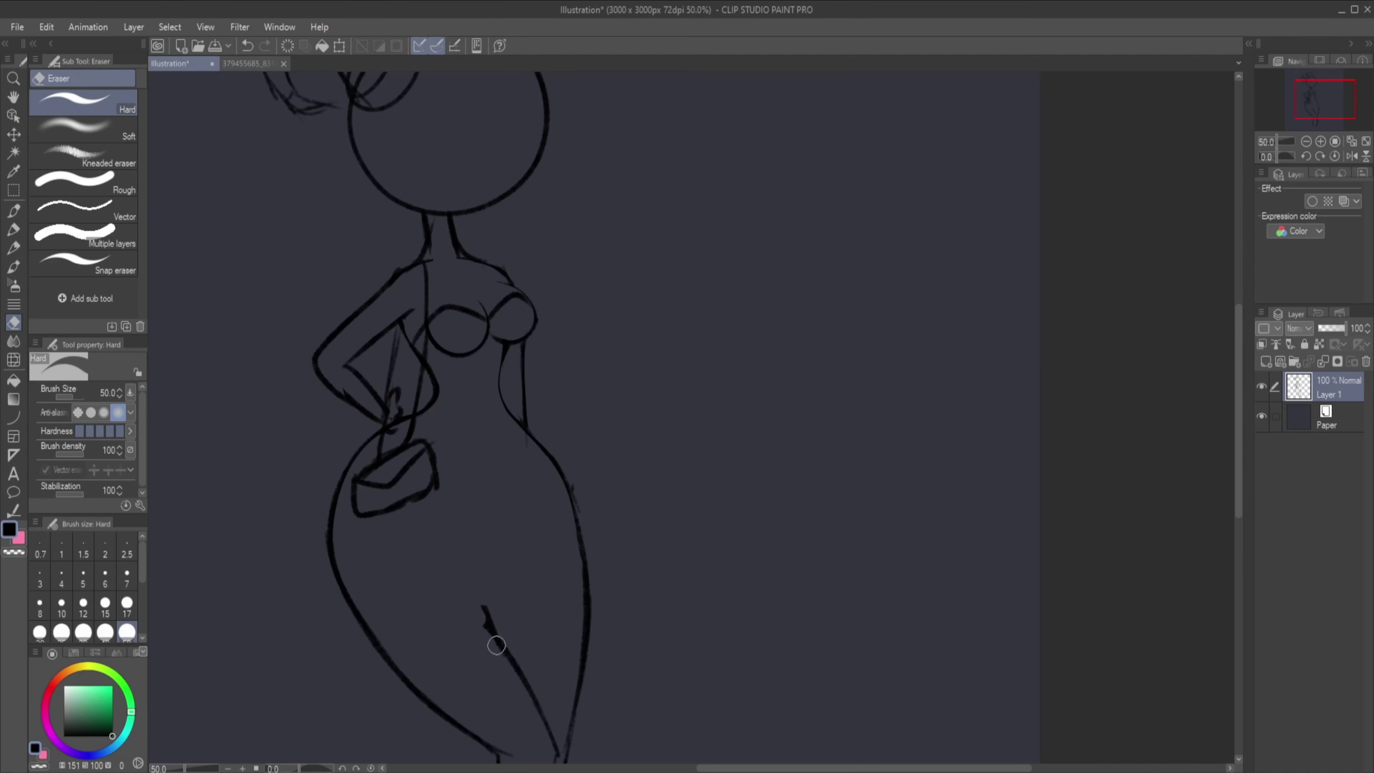
pyautogui.moveTo(511, 671); pyautogui.dragTo(490, 622)
pyautogui.press('p')
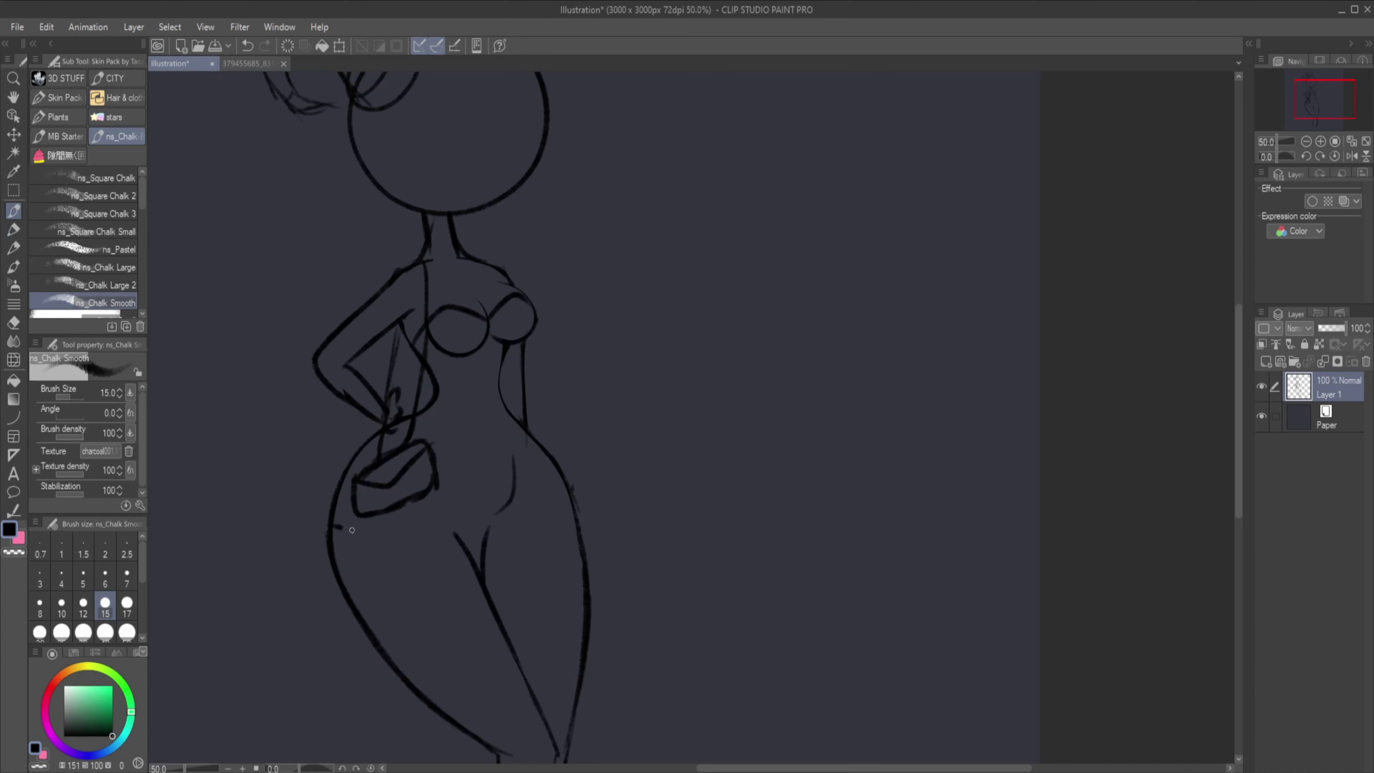
pyautogui.moveTo(552, 506); pyautogui.dragTo(565, 494)
pyautogui.hotkey('ctrl', 'z')
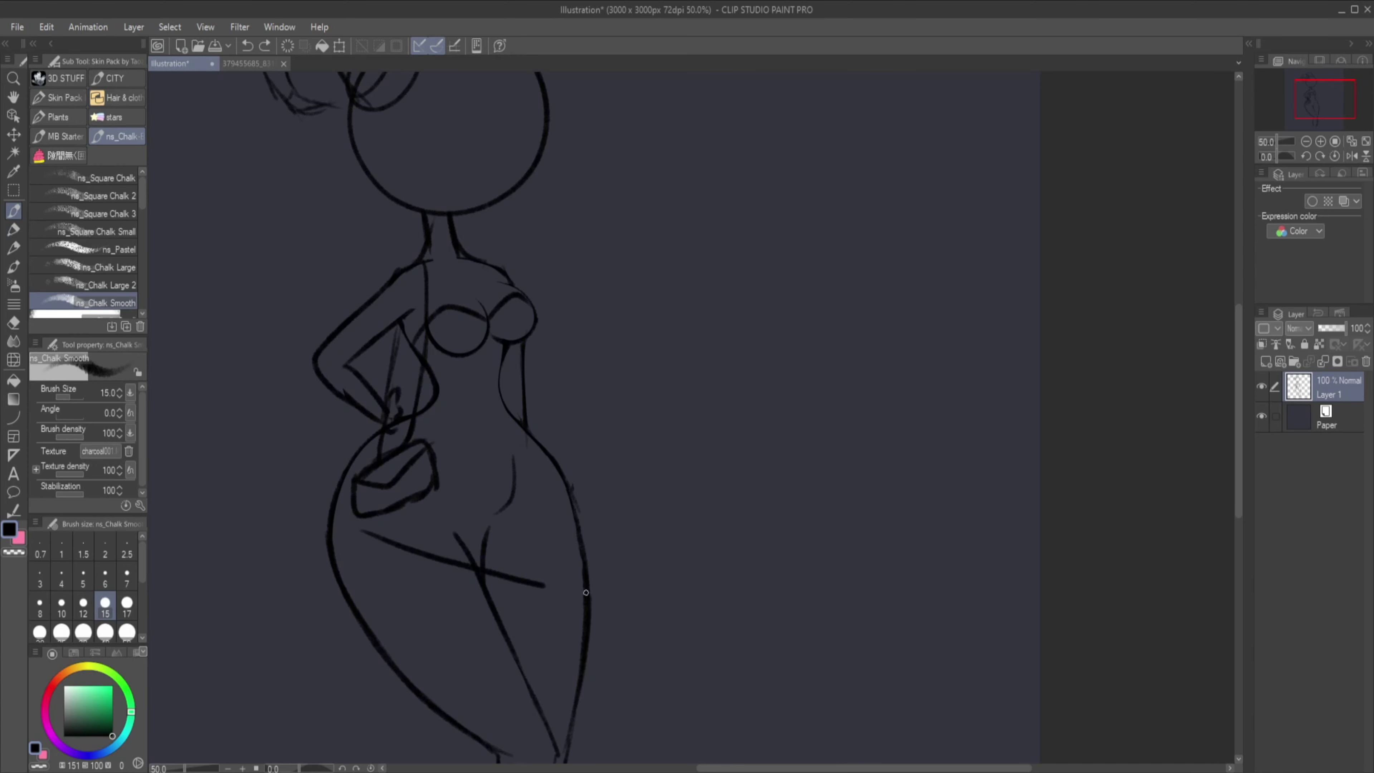
pyautogui.hotkey('ctrl', 'z')
pyautogui.moveTo(423, 499)
pyautogui.mouseDown()
pyautogui.moveTo(445, 516)
pyautogui.moveTo(506, 457)
pyautogui.mouseUp()
# Remove leftover hip strokes and draw the skirt hem across the waist.
pyautogui.press('e')
pyautogui.moveTo(461, 523); pyautogui.dragTo(428, 502)
pyautogui.press('p')
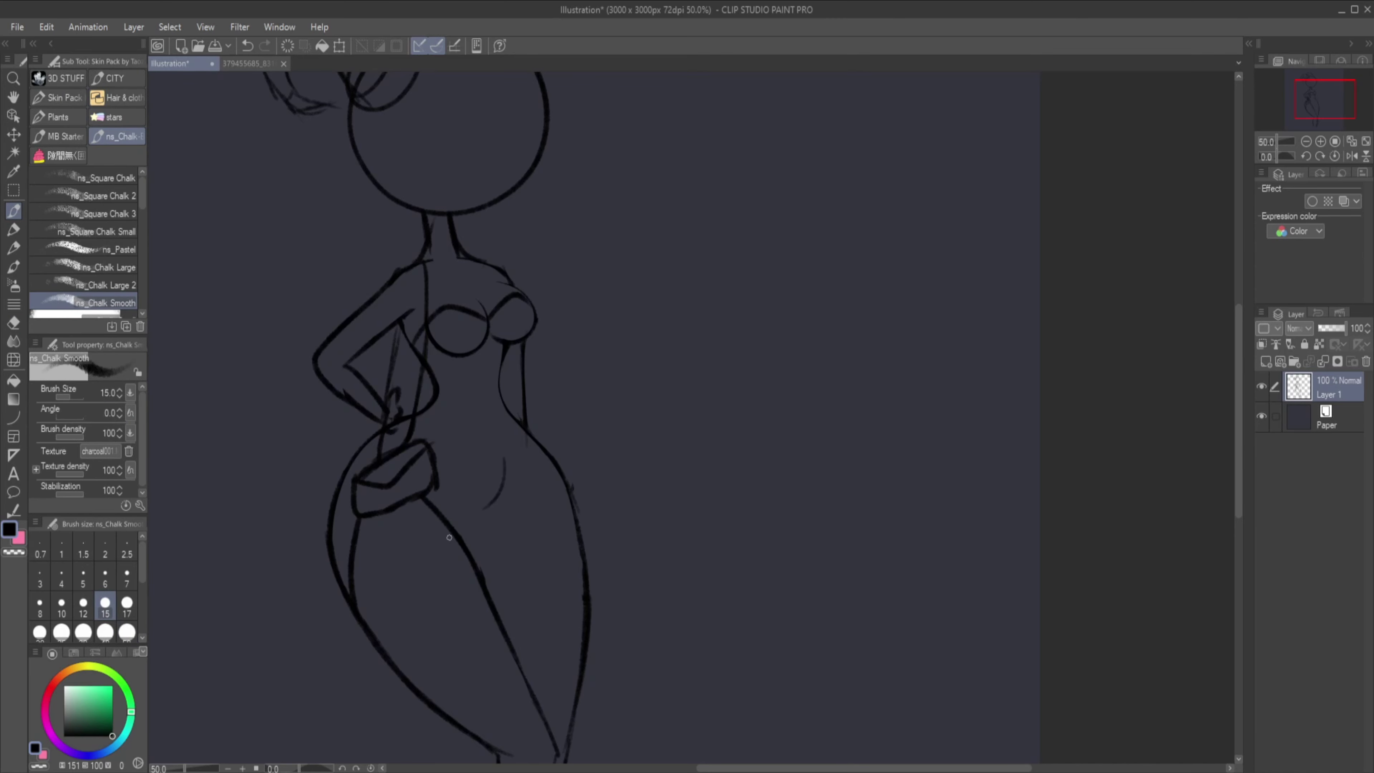
pyautogui.hotkey('ctrl', 'z')
pyautogui.scroll(-5, 460, 379)
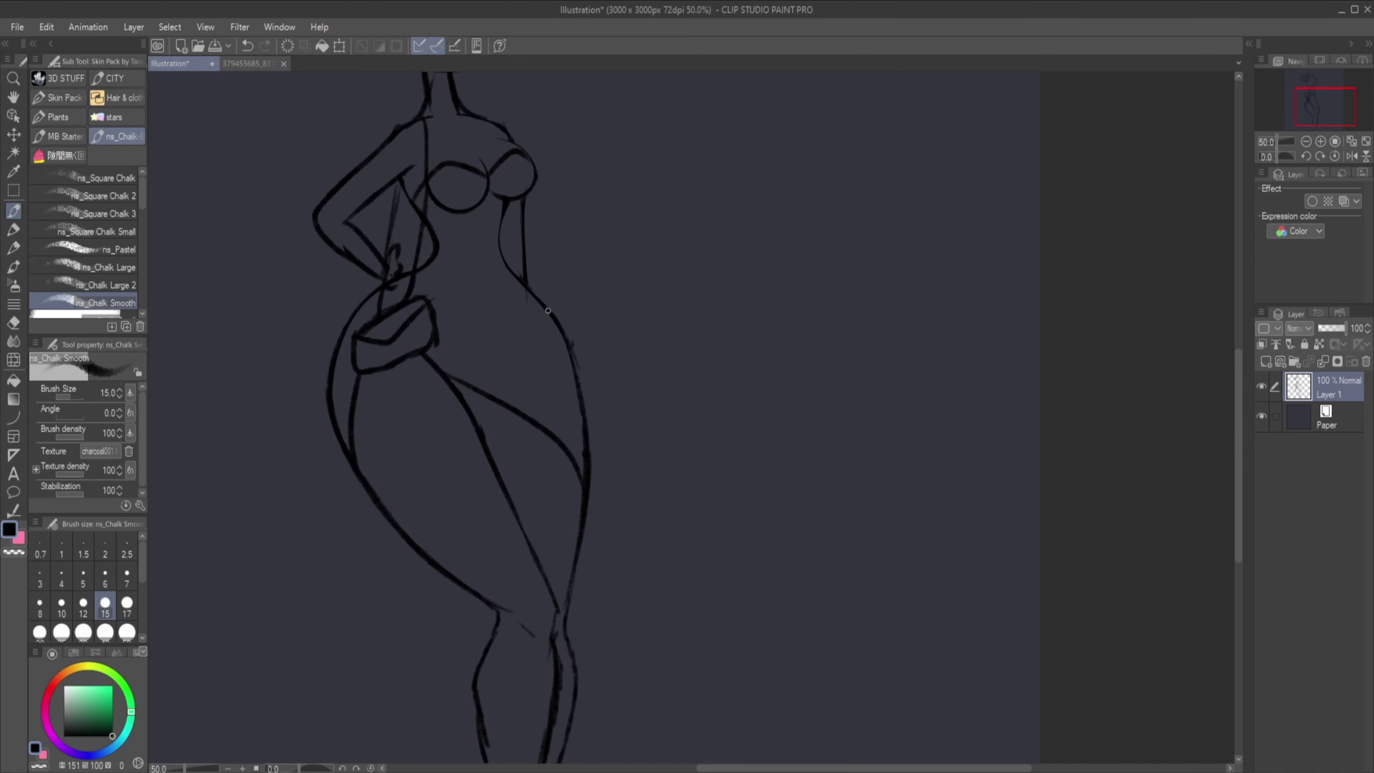
pyautogui.hotkey('ctrl', 'z')
pyautogui.moveTo(340, 393); pyautogui.dragTo(571, 362)
pyautogui.press('e')
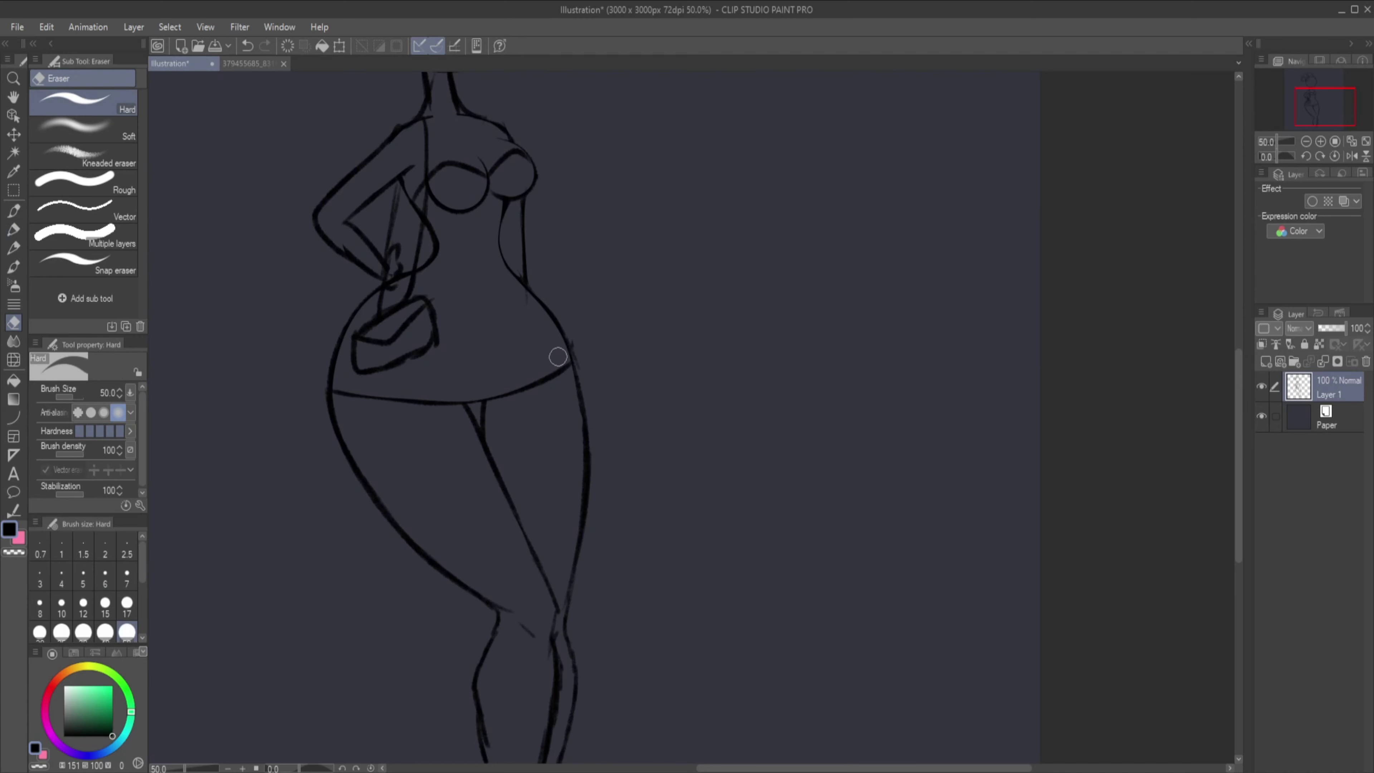
pyautogui.press('b')
pyautogui.scroll(10, 556, 353)
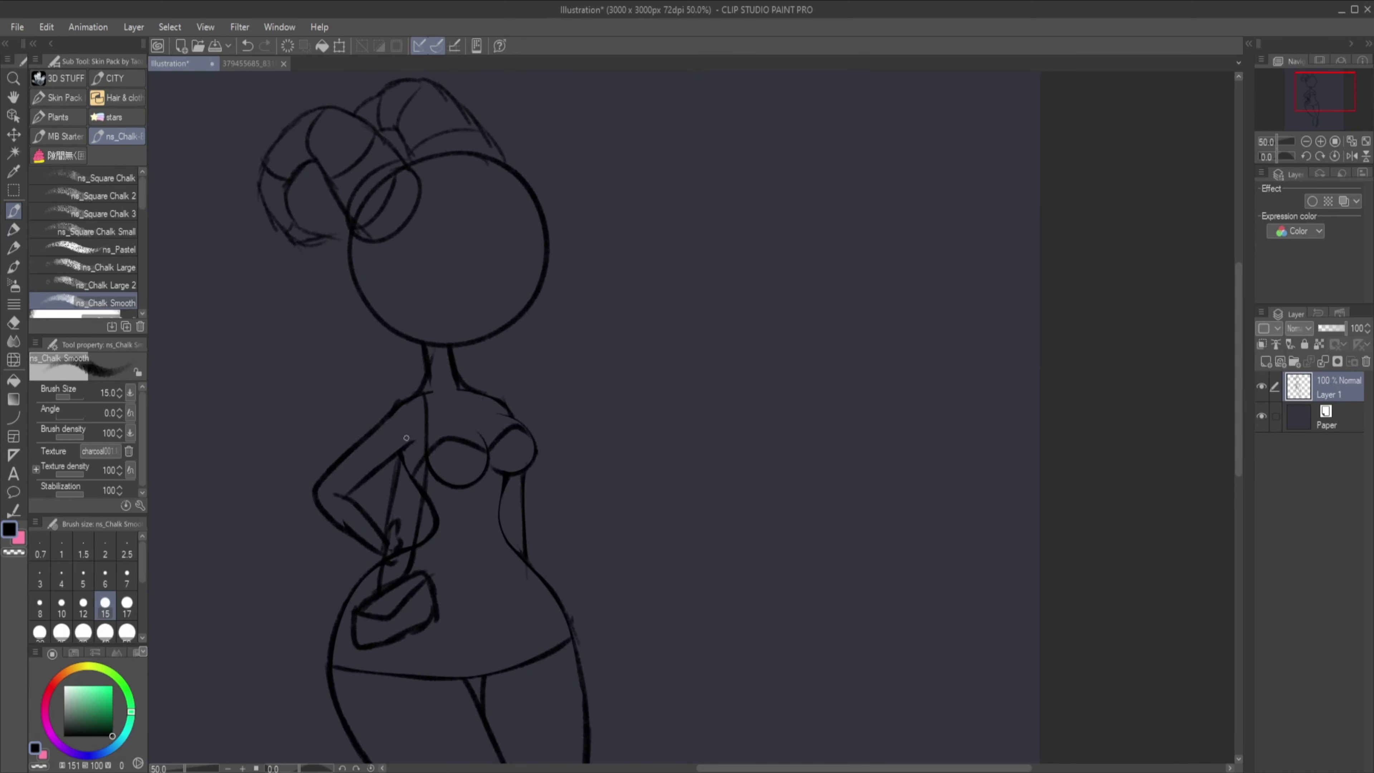
# Lasso-select the head and body and start transforming them.
pyautogui.press('m')
pyautogui.hotkey('ctrl', '-')
pyautogui.moveTo(438, 337)
pyautogui.mouseDown()
pyautogui.moveTo(573, 384)
pyautogui.moveTo(444, 346)
pyautogui.mouseUp()
pyautogui.moveTo(541, 327); pyautogui.dragTo(482, 428)
pyautogui.hotkey('ctrl', 't')
# Finish reshaping the selected body, commit it and deselect.
pyautogui.moveTo(618, 725); pyautogui.dragTo(697, 568)
pyautogui.press('Return')
pyautogui.hotkey('ctrl', 'd')
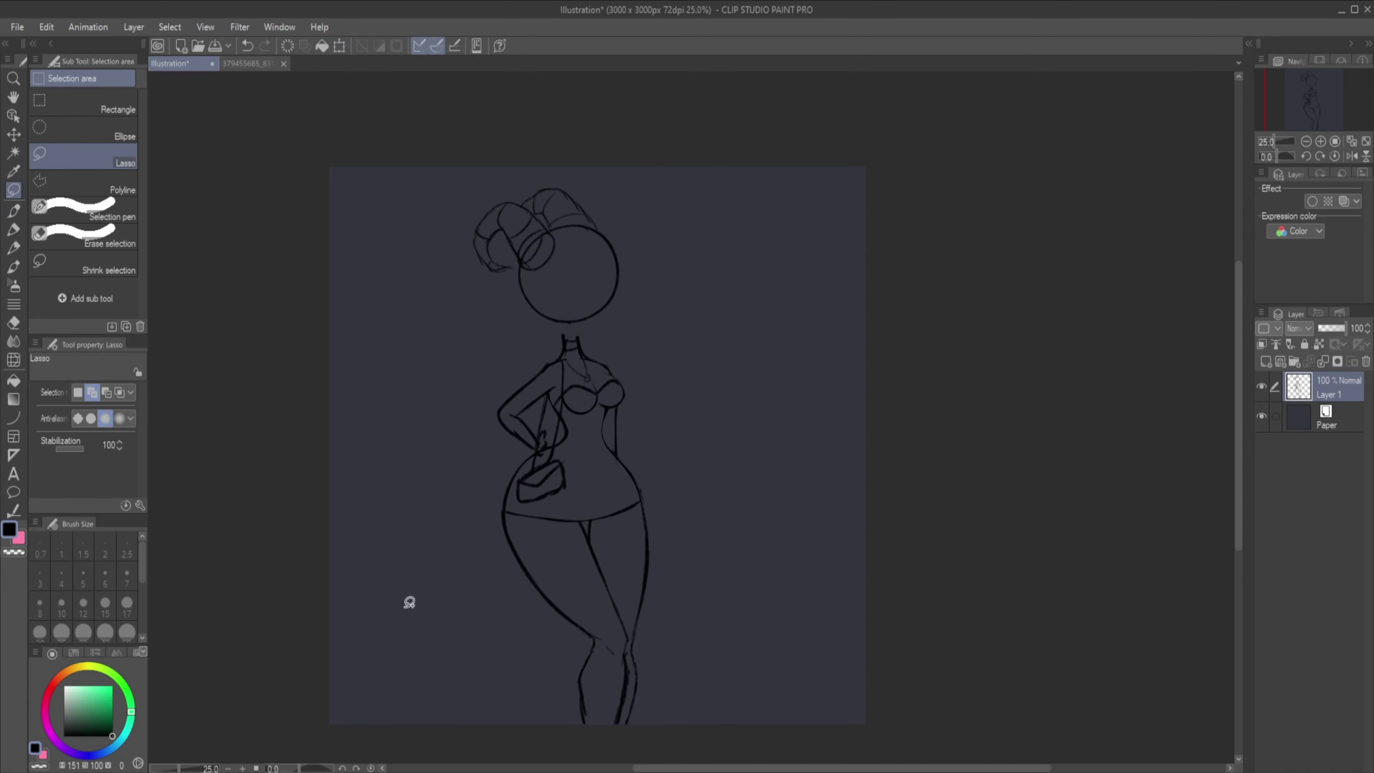
pyautogui.press('b')
pyautogui.hotkey('ctrl', '+')
pyautogui.hotkey('ctrl', '+')
# Extend the jaw downward, erasing the old bottom of the head circle.
pyautogui.moveTo(234, 367); pyautogui.dragTo(621, 432)
pyautogui.press('e')
pyautogui.moveTo(232, 395)
pyautogui.mouseDown()
pyautogui.moveTo(269, 552)
pyautogui.moveTo(298, 552)
pyautogui.mouseUp()
pyautogui.press('b')
pyautogui.moveTo(233, 371)
pyautogui.mouseDown()
pyautogui.moveTo(365, 625)
pyautogui.moveTo(622, 379)
pyautogui.mouseUp()
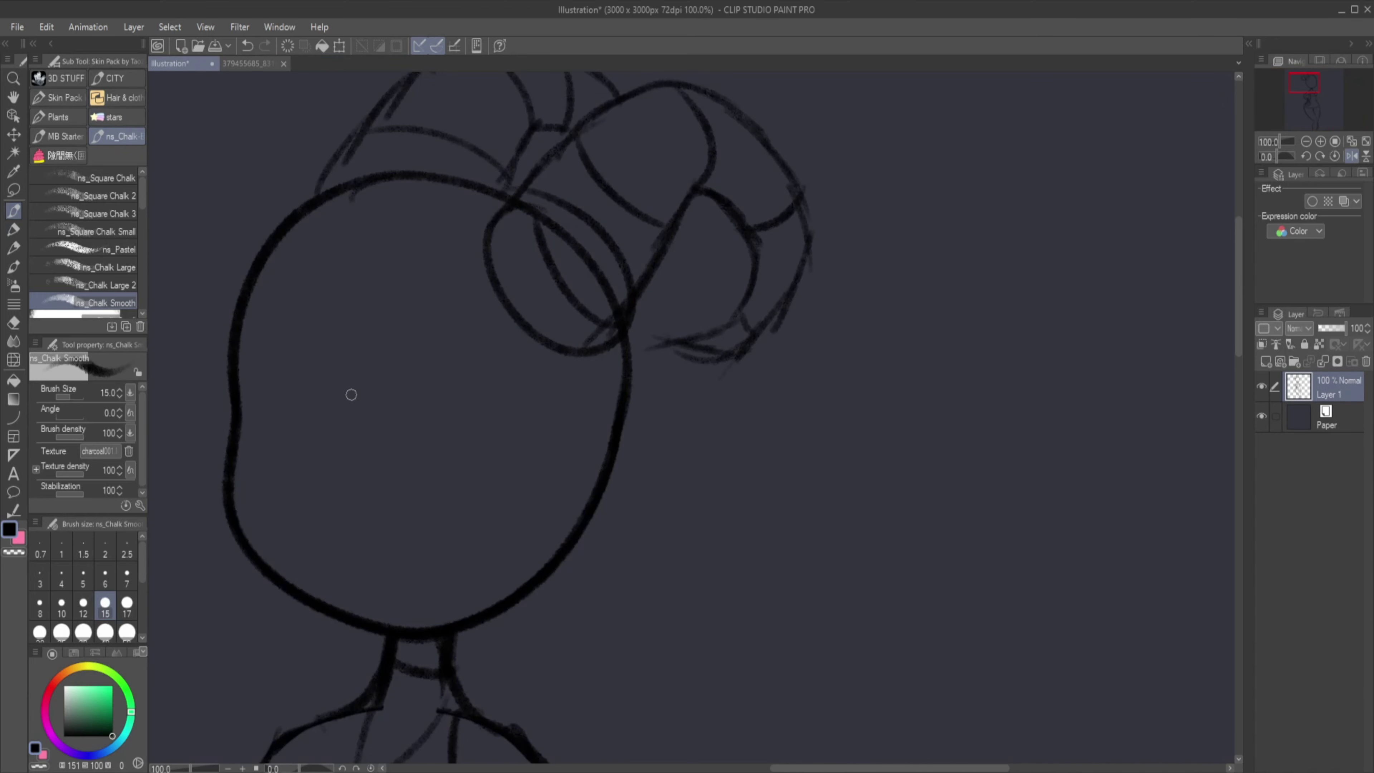
# Draw closed eye arches with a cheek line and lashes flaring off the right eye.
pyautogui.moveTo(393, 448)
pyautogui.mouseDown()
pyautogui.moveTo(537, 374)
pyautogui.moveTo(465, 473)
pyautogui.mouseUp()
pyautogui.moveTo(341, 444); pyautogui.dragTo(247, 328)
pyautogui.moveTo(243, 446); pyautogui.dragTo(311, 460)
pyautogui.moveTo(246, 325); pyautogui.dragTo(227, 363)
pyautogui.moveTo(380, 377); pyautogui.dragTo(530, 353)
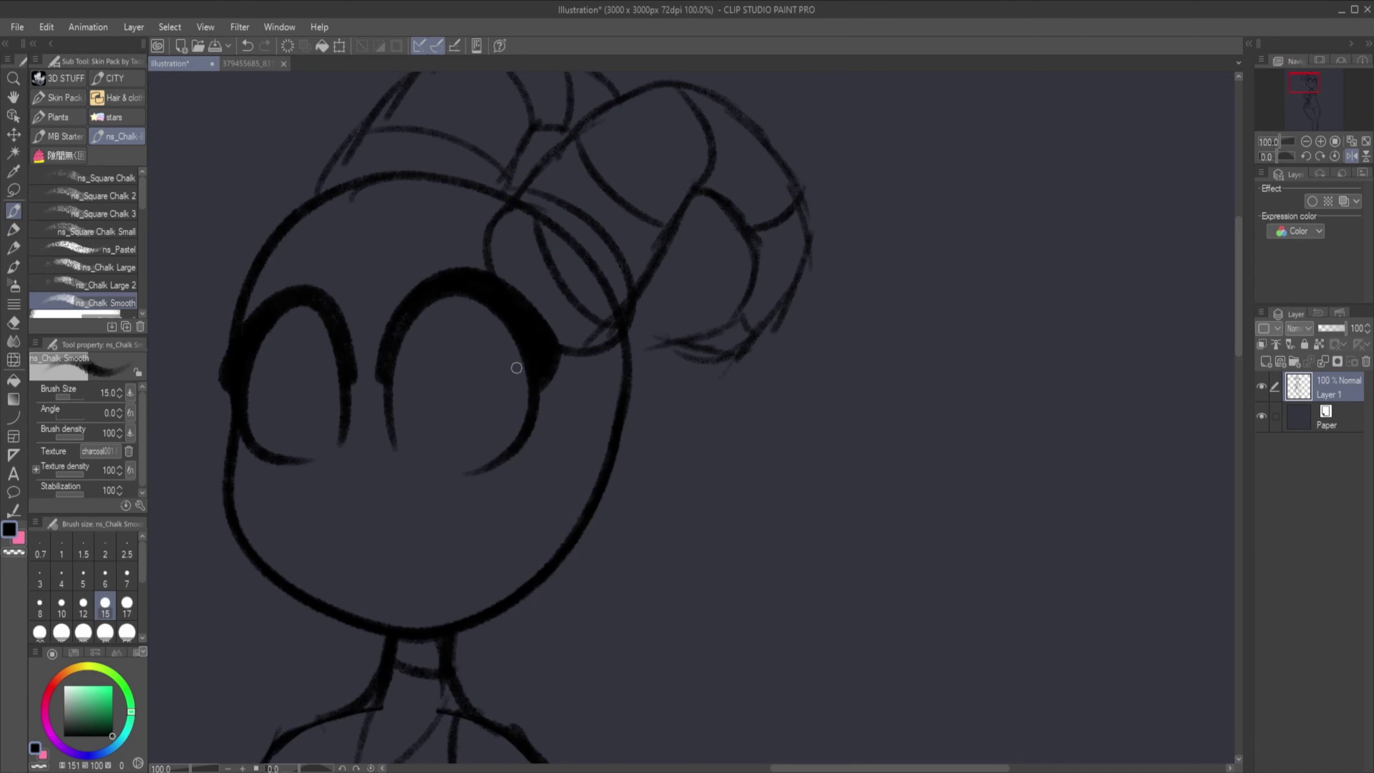
pyautogui.hotkey('ctrl', 'z')
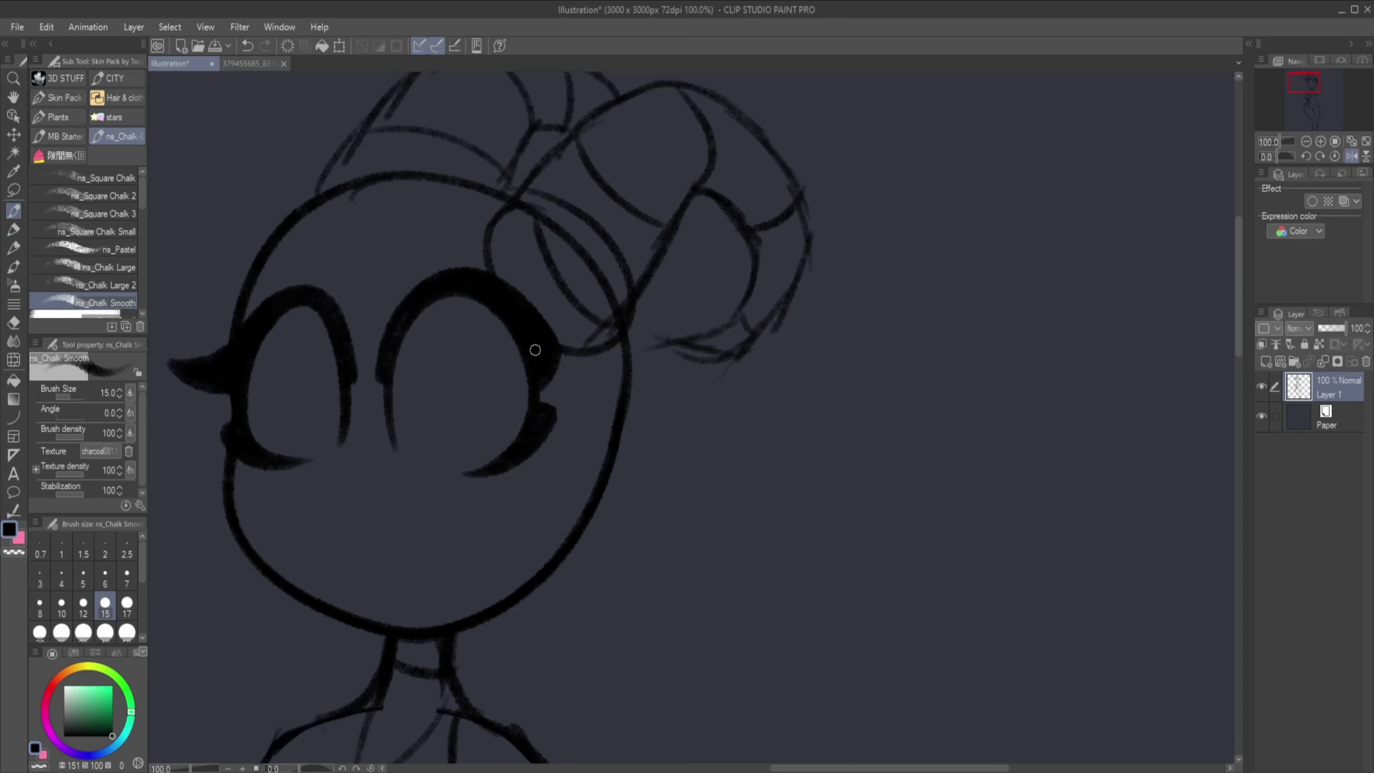
pyautogui.moveTo(529, 345)
pyautogui.mouseDown()
pyautogui.moveTo(610, 346)
pyautogui.moveTo(622, 319)
pyautogui.mouseUp()
# Cut the eyes to a new layer, widen them slightly, and merge down into Layer 1.
pyautogui.press('m')
pyautogui.hotkey('ctrl', 'x')
pyautogui.hotkey('ctrl', 'v')
pyautogui.hotkey('ctrl', 't')
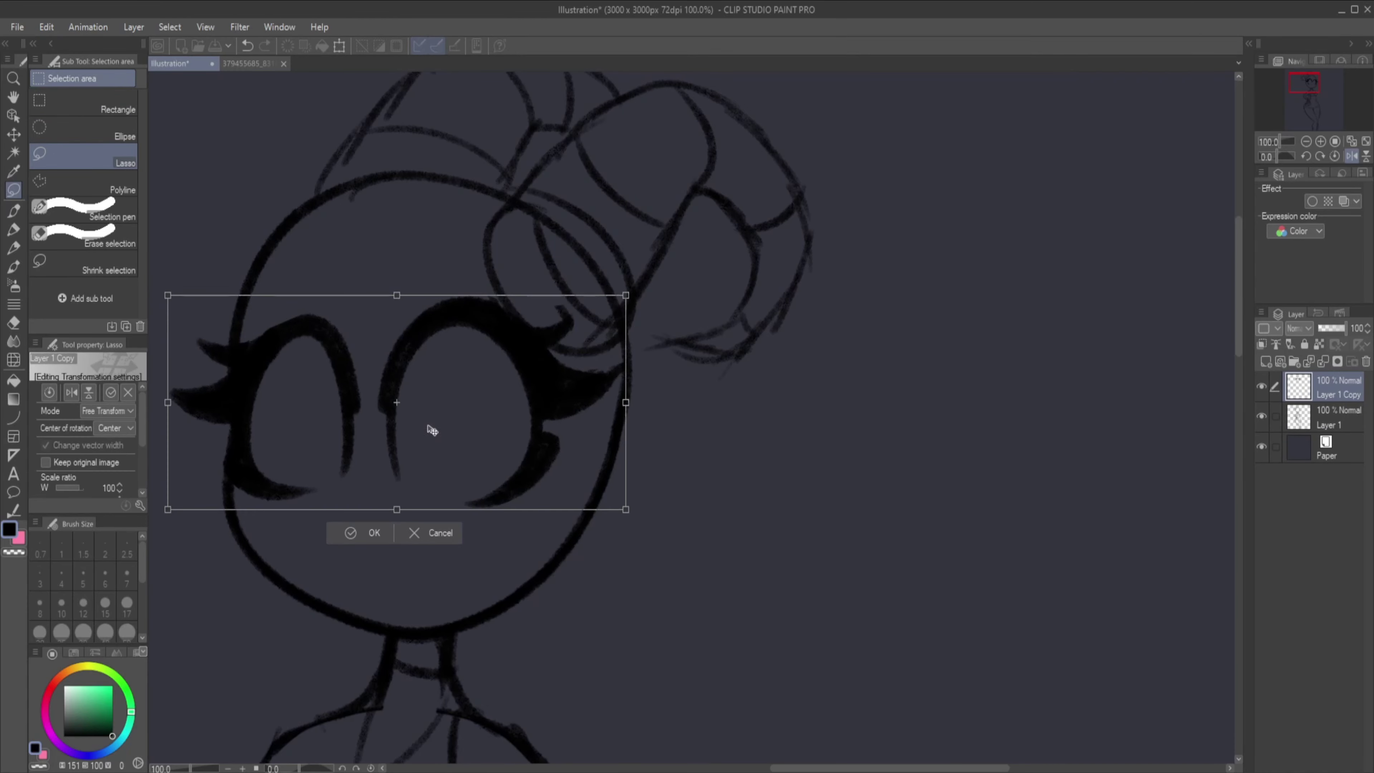
pyautogui.moveTo(433, 429); pyautogui.dragTo(515, 426)
pyautogui.moveTo(405, 297); pyautogui.dragTo(404, 301)
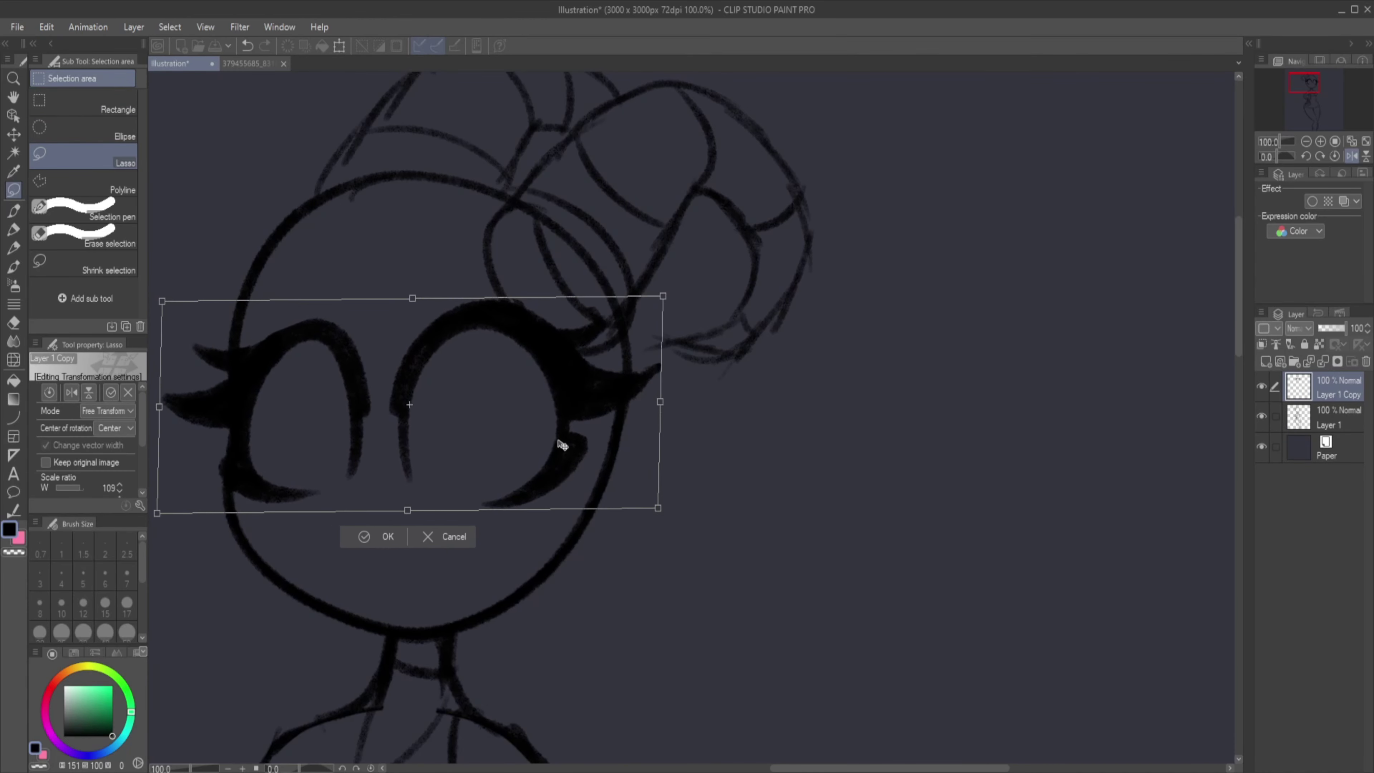
pyautogui.press('Return')
pyautogui.press('p')
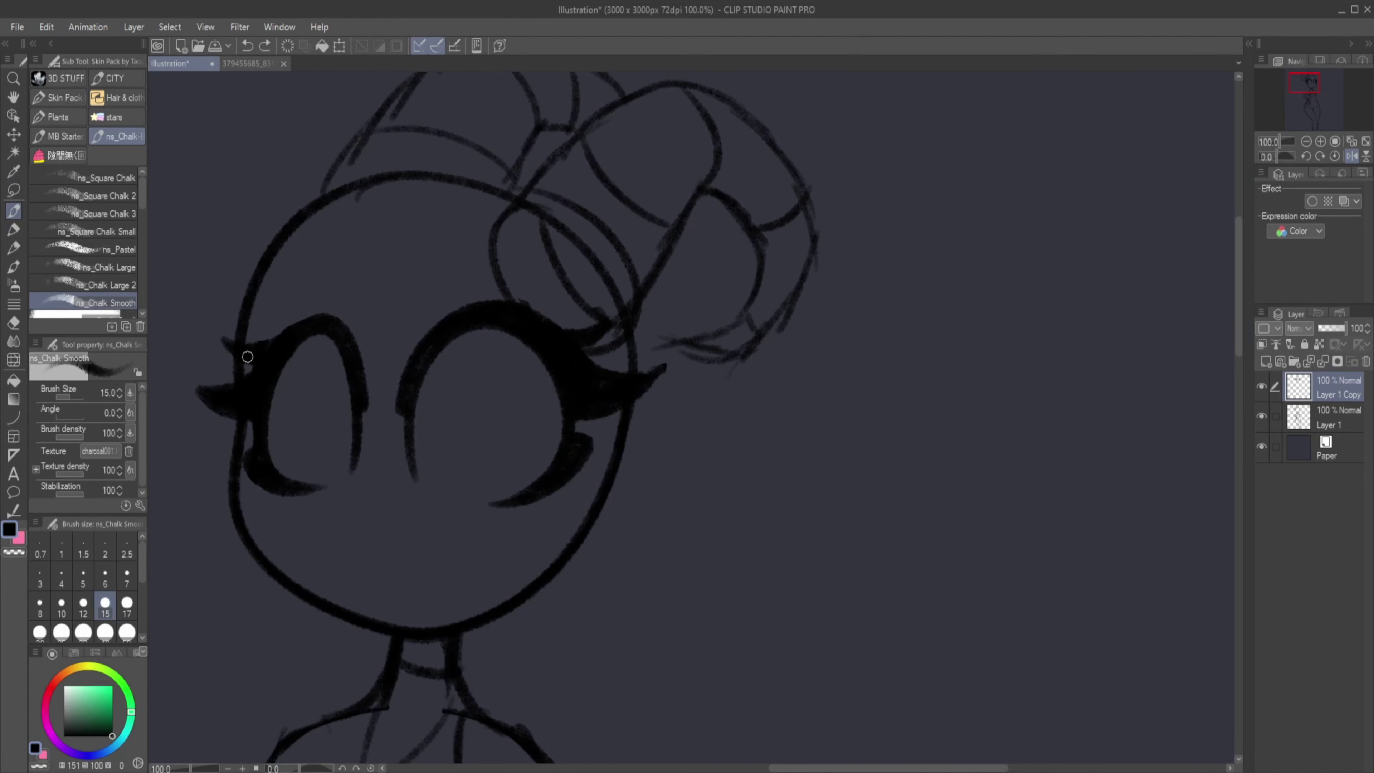
pyautogui.press('e')
pyautogui.hotkey('ctrl', 'e')
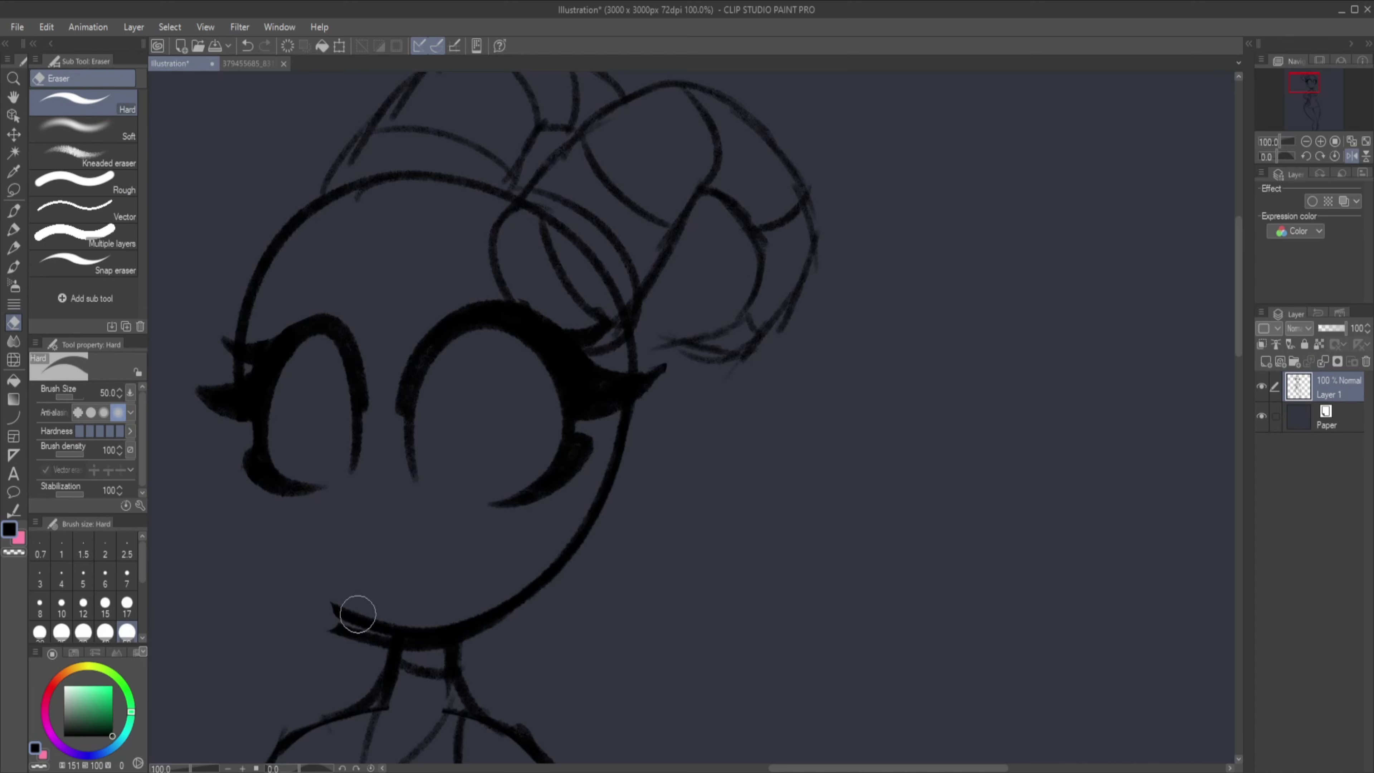
# Replace the old chin line with a new jaw curve and draw a wide smile.
pyautogui.moveTo(392, 624); pyautogui.dragTo(460, 620)
pyautogui.press('p')
pyautogui.moveTo(221, 458); pyautogui.dragTo(659, 537)
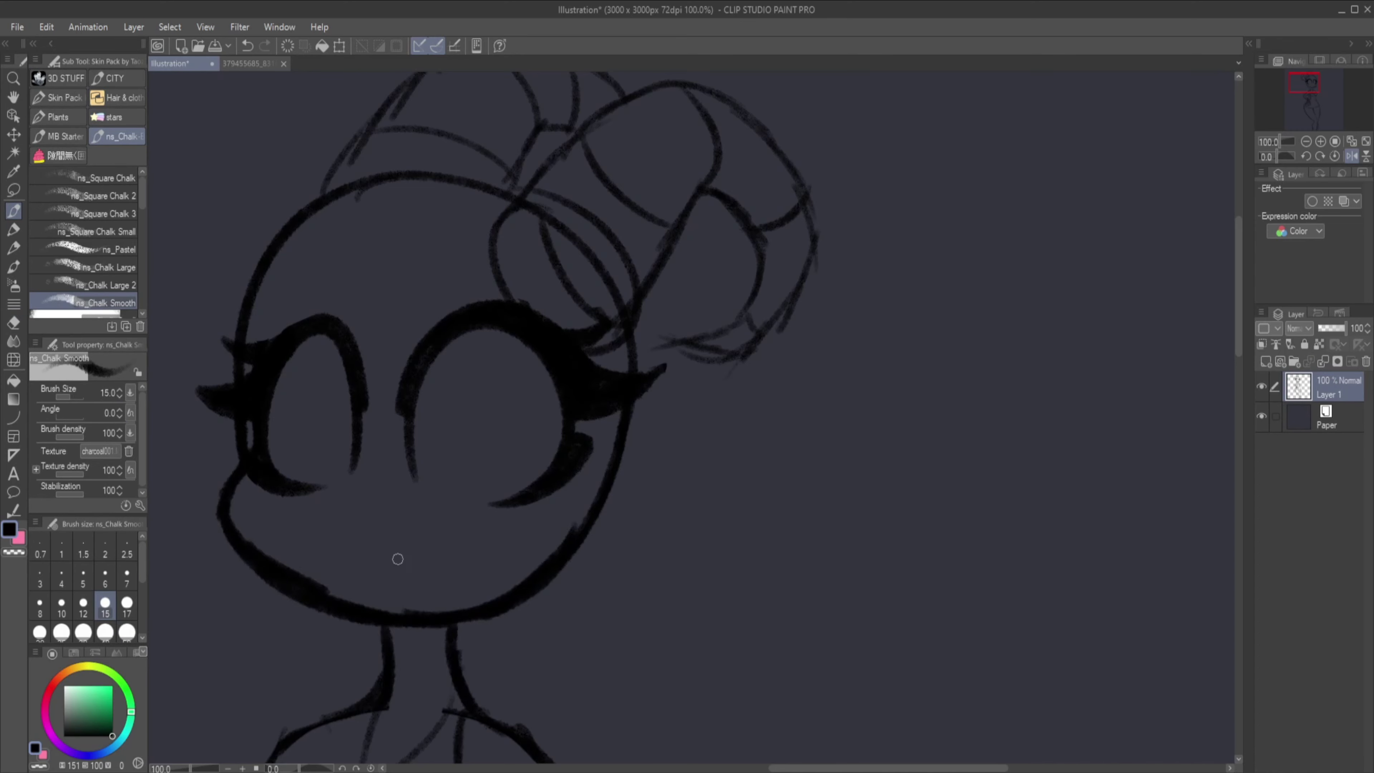
pyautogui.press('e')
pyautogui.moveTo(260, 560); pyautogui.dragTo(544, 565)
pyautogui.press('p')
pyautogui.moveTo(255, 498)
pyautogui.mouseDown()
pyautogui.moveTo(527, 514)
pyautogui.moveTo(492, 541)
pyautogui.mouseUp()
pyautogui.hotkey('ctrl', '-')
pyautogui.hotkey('ctrl', '-')
pyautogui.hotkey('ctrl', '-')
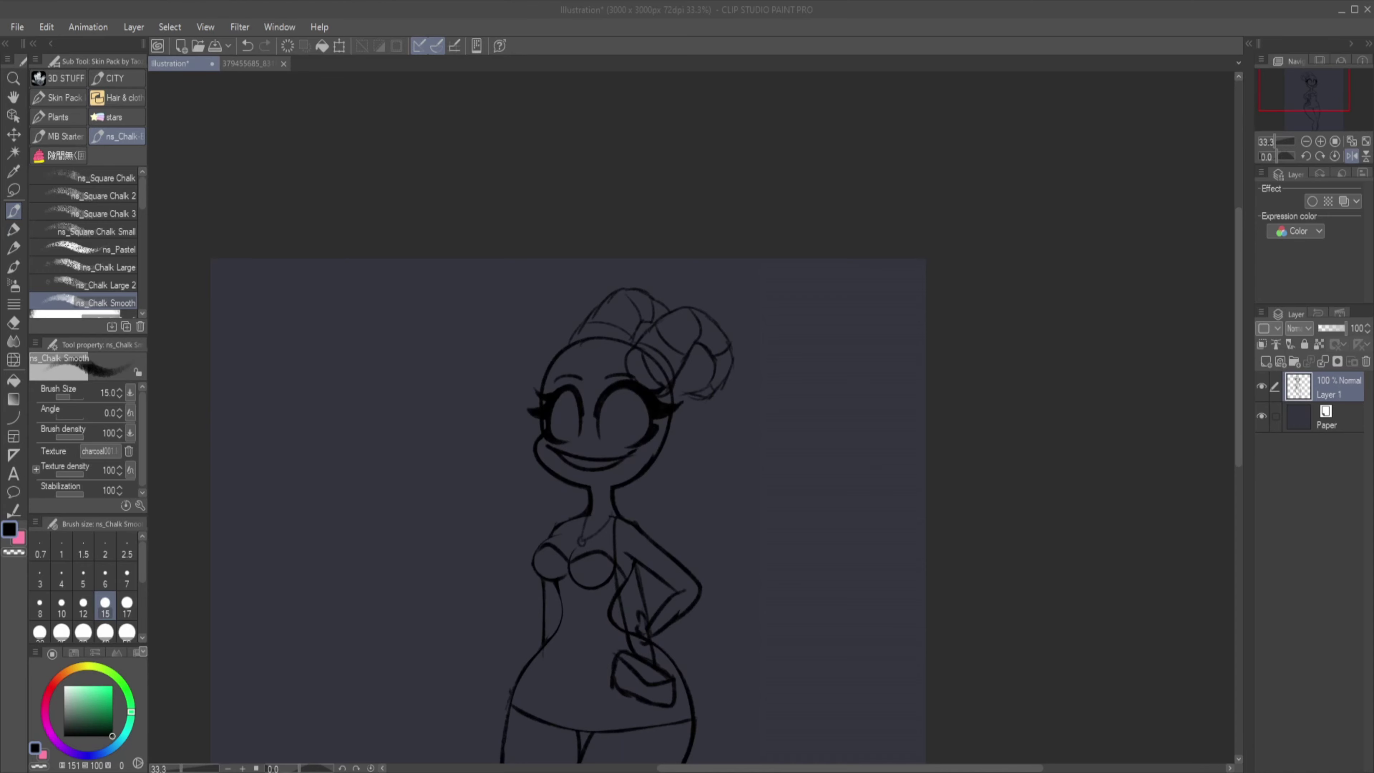
# Lasso-select the figure's lower legs and free-transform them.
pyautogui.hotkey('ctrl', 'Tab')
pyautogui.hotkey('ctrl', 'Tab')
pyautogui.hotkey('ctrl', '-')
pyautogui.hotkey('ctrl', '-')
pyautogui.press('m')
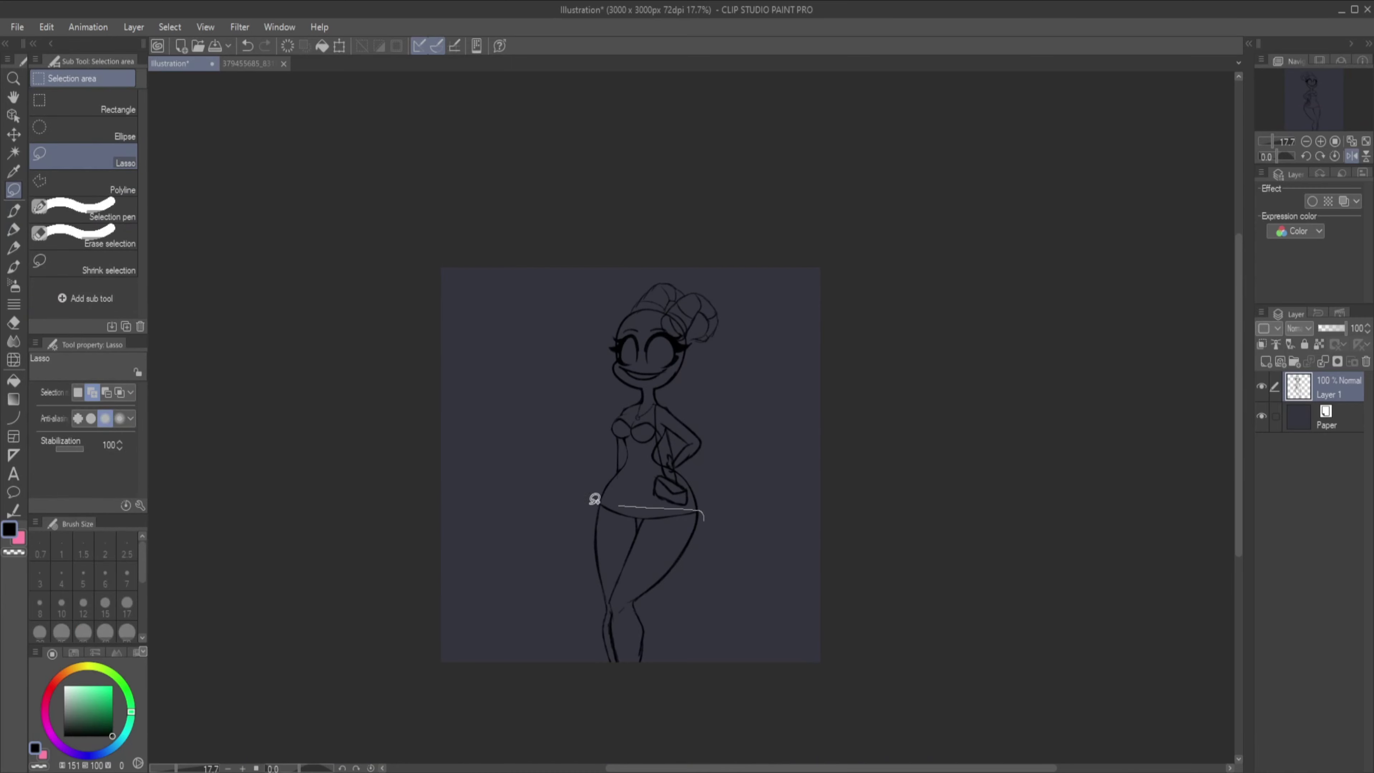
pyautogui.moveTo(577, 500); pyautogui.dragTo(706, 616)
pyautogui.hotkey('ctrl', 't')
pyautogui.press('Return')
pyautogui.hotkey('ctrl', 'd')
# On a new layer, sketch chalky hair strokes across the head and bangs sweeping from the bun.
pyautogui.hotkey('ctrl', 'shift', 'n')
pyautogui.scroll(2, 715, 436)
pyautogui.scroll(3, 607, 206)
pyautogui.press('b')
pyautogui.moveTo(629, 296); pyautogui.dragTo(366, 303)
pyautogui.moveTo(452, 266); pyautogui.dragTo(406, 609)
pyautogui.moveTo(398, 359); pyautogui.dragTo(441, 597)
pyautogui.moveTo(627, 301); pyautogui.dragTo(414, 433)
pyautogui.moveTo(572, 319); pyautogui.dragTo(414, 433)
pyautogui.moveTo(542, 283); pyautogui.dragTo(398, 394)
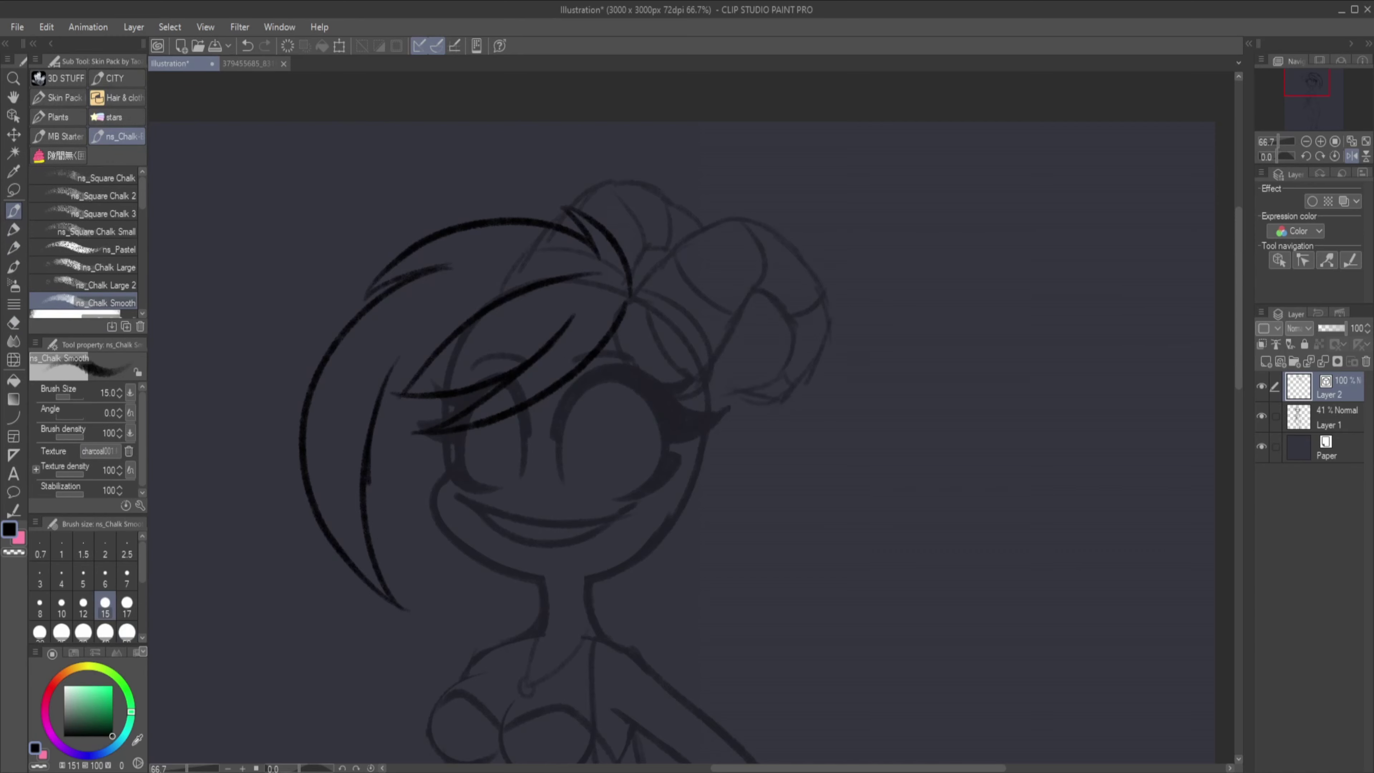
# Sketch both sides of the bob hair and its bottom ends.
pyautogui.moveTo(373, 466); pyautogui.dragTo(484, 643)
pyautogui.moveTo(535, 600); pyautogui.dragTo(475, 630)
pyautogui.moveTo(706, 376); pyautogui.dragTo(770, 505)
pyautogui.moveTo(733, 416); pyautogui.dragTo(703, 579)
pyautogui.moveTo(698, 501); pyautogui.dragTo(652, 611)
pyautogui.moveTo(600, 600); pyautogui.dragTo(652, 604)
# Merge the hair strokes into the Layer 1 sketch and redraw the bun outline.
pyautogui.hotkey('alt', '[')
pyautogui.press('e')
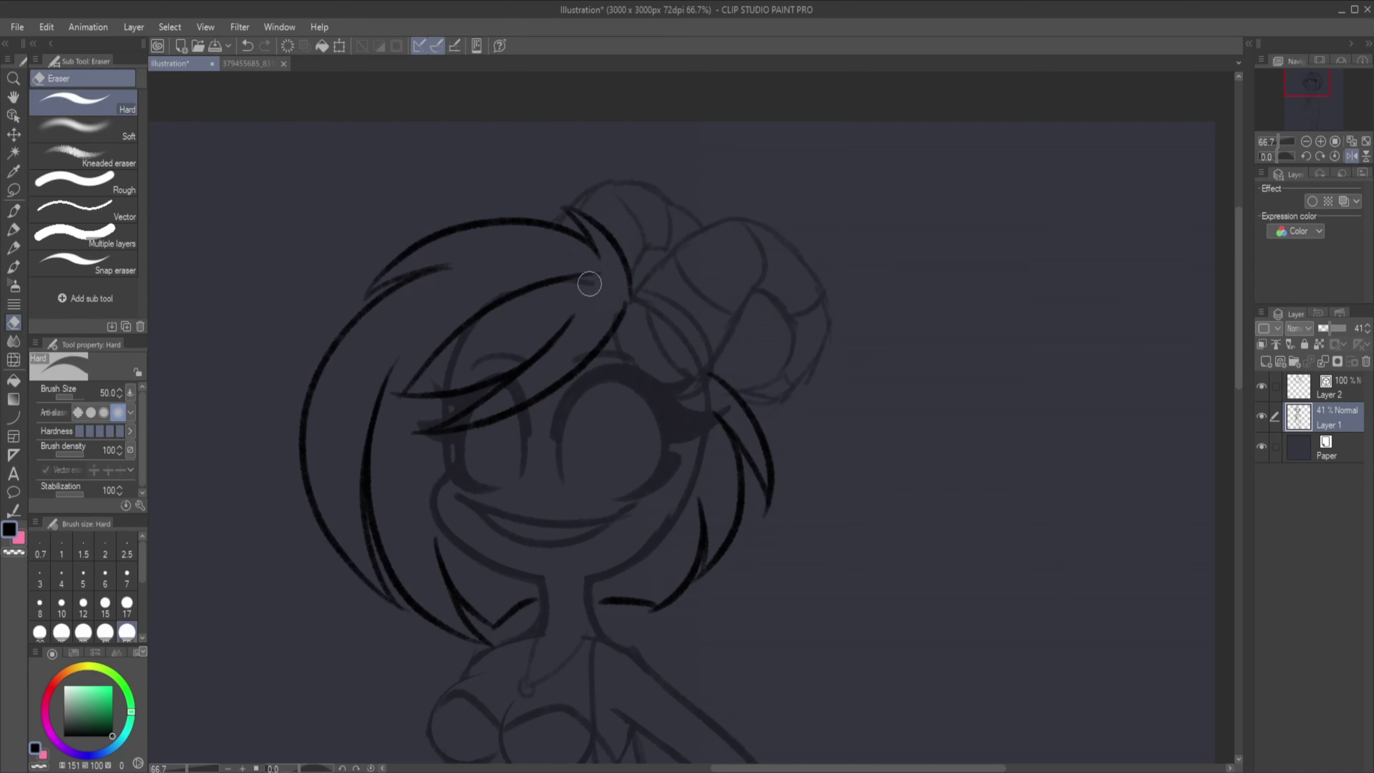
pyautogui.hotkey('ctrl', 'e')
pyautogui.press('b')
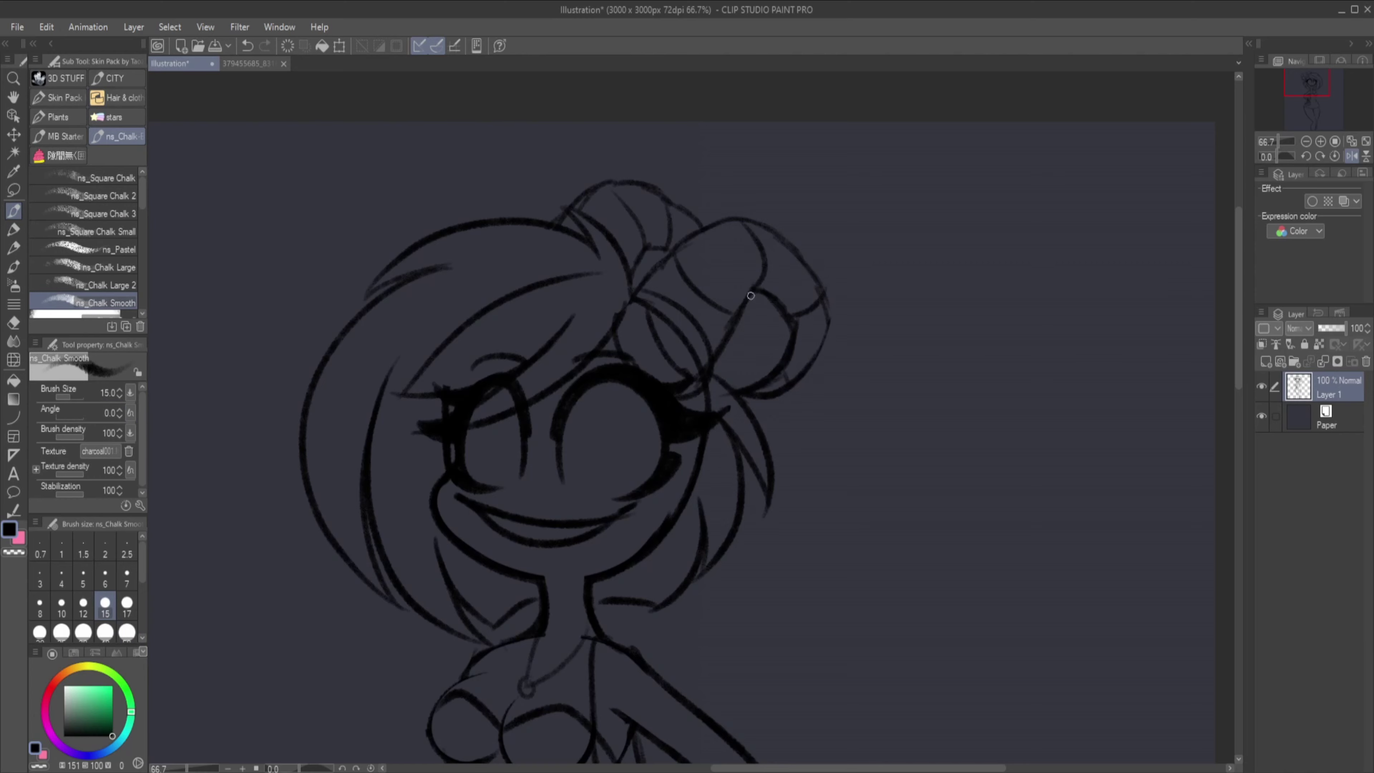
pyautogui.moveTo(615, 323); pyautogui.dragTo(790, 381)
pyautogui.moveTo(557, 220); pyautogui.dragTo(631, 167)
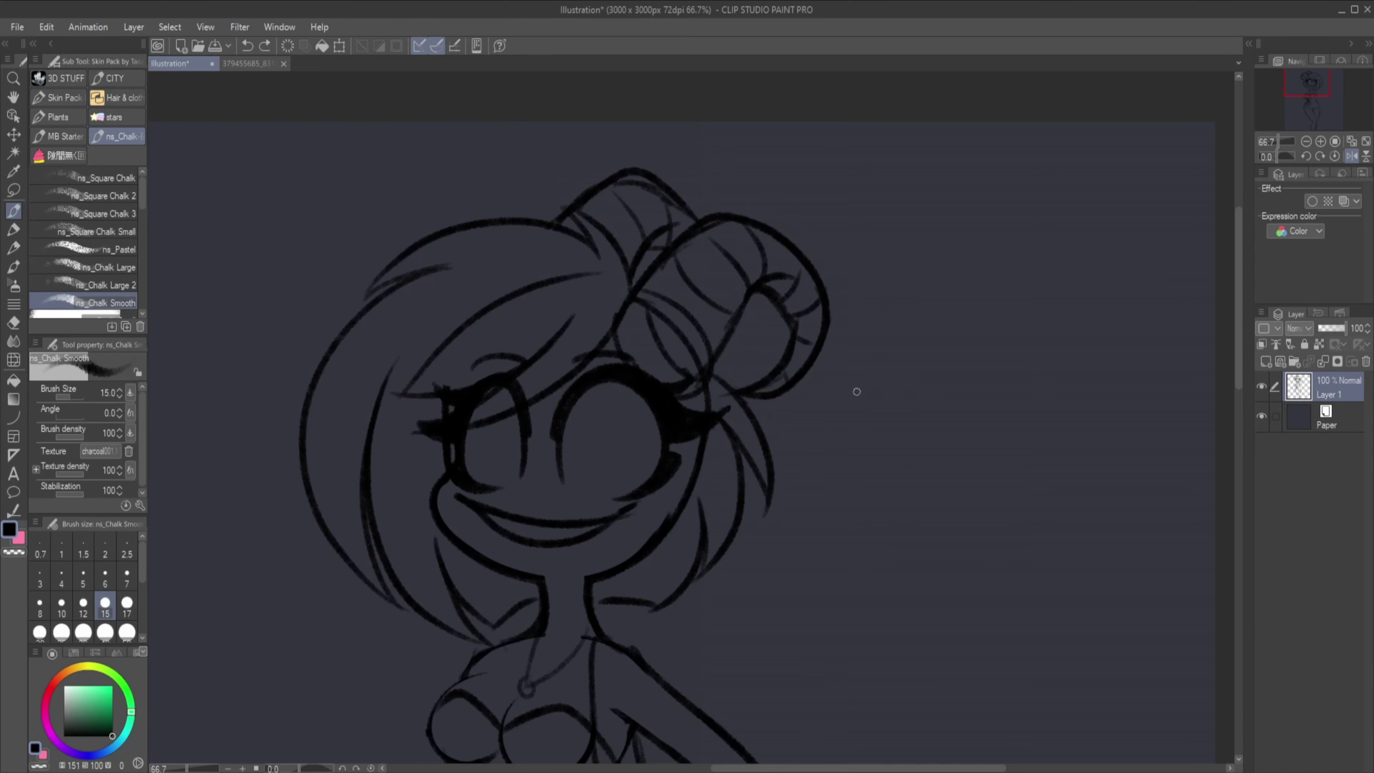
# Cancel a stray text box accidentally created on the canvas.
pyautogui.scroll(-5, 499, 460)
pyautogui.click(249, 63)
pyautogui.click(170, 63)
pyautogui.scroll(-2, 711, 414)
pyautogui.press('t')
pyautogui.click(1014, 472)
pyautogui.press('Escape')
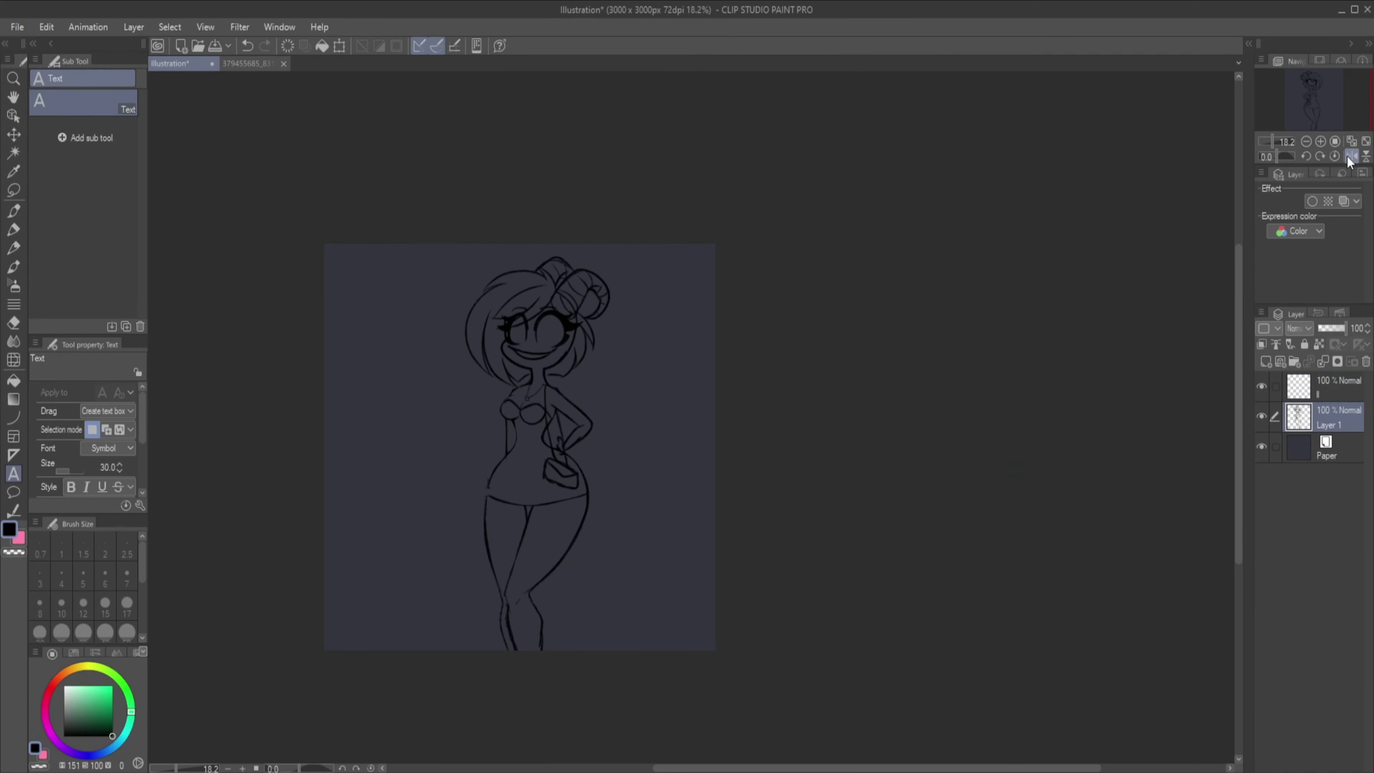
# Mirror the view to check the sketch's proportions.
pyautogui.scroll(3, 813, 389)
pyautogui.press('h')
pyautogui.press('e')
pyautogui.press('p')
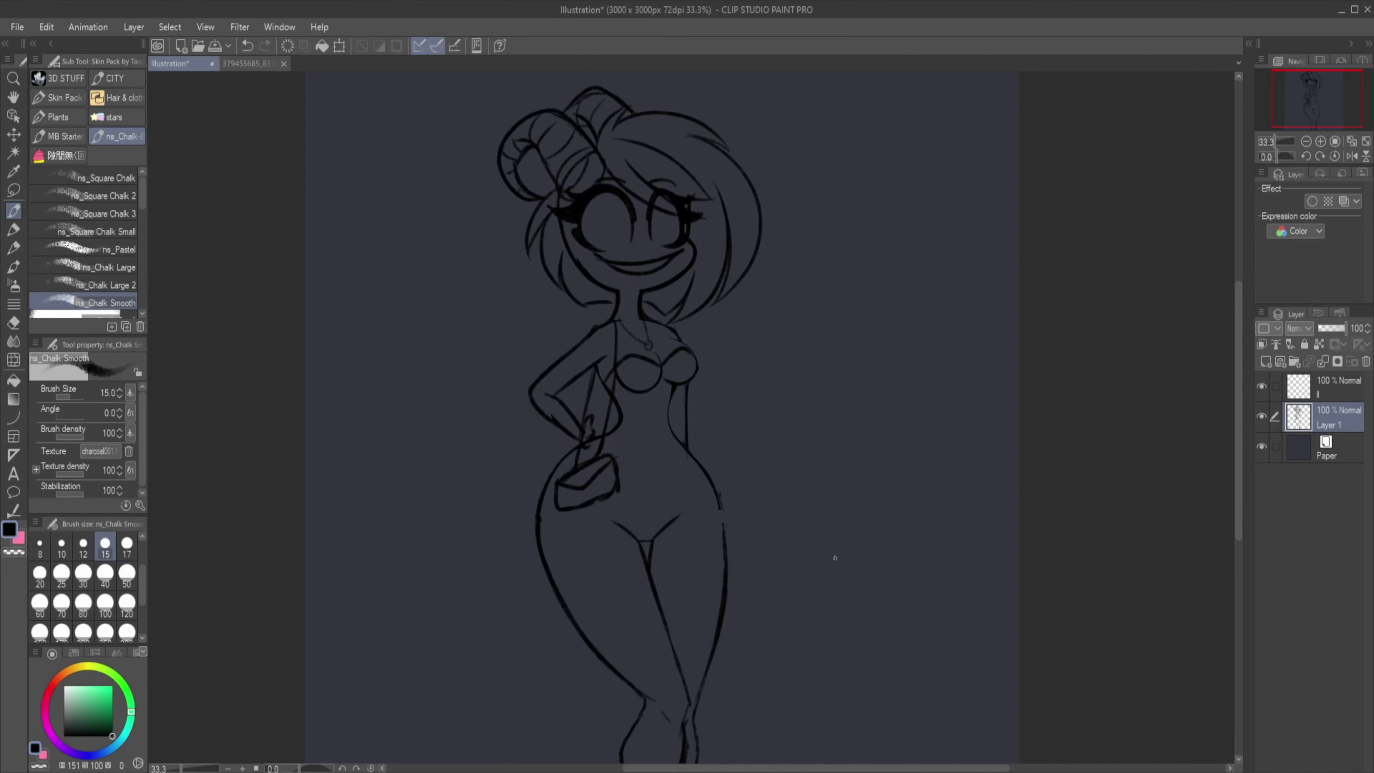
pyautogui.scroll(-3, 694, 409)
pyautogui.scroll(2, 592, 511)
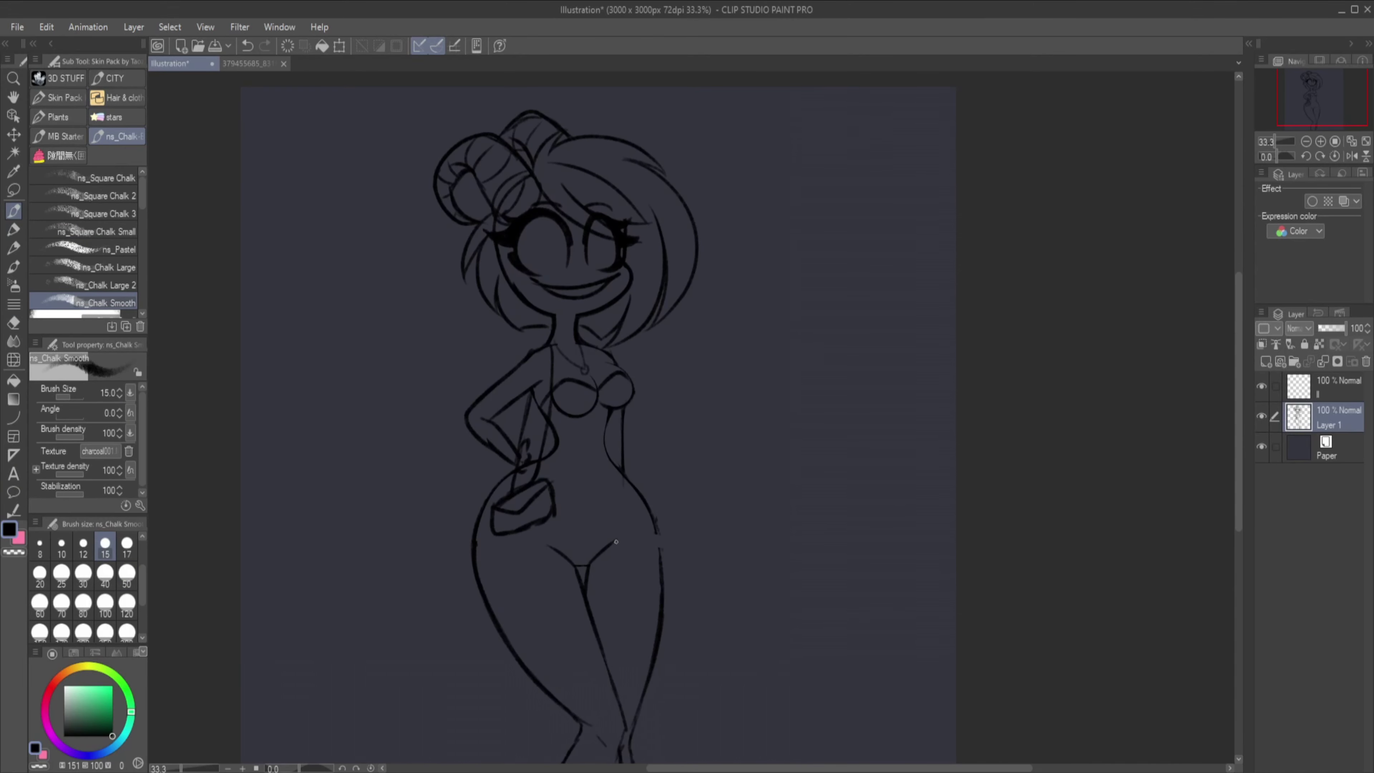
pyautogui.scroll(1, 592, 511)
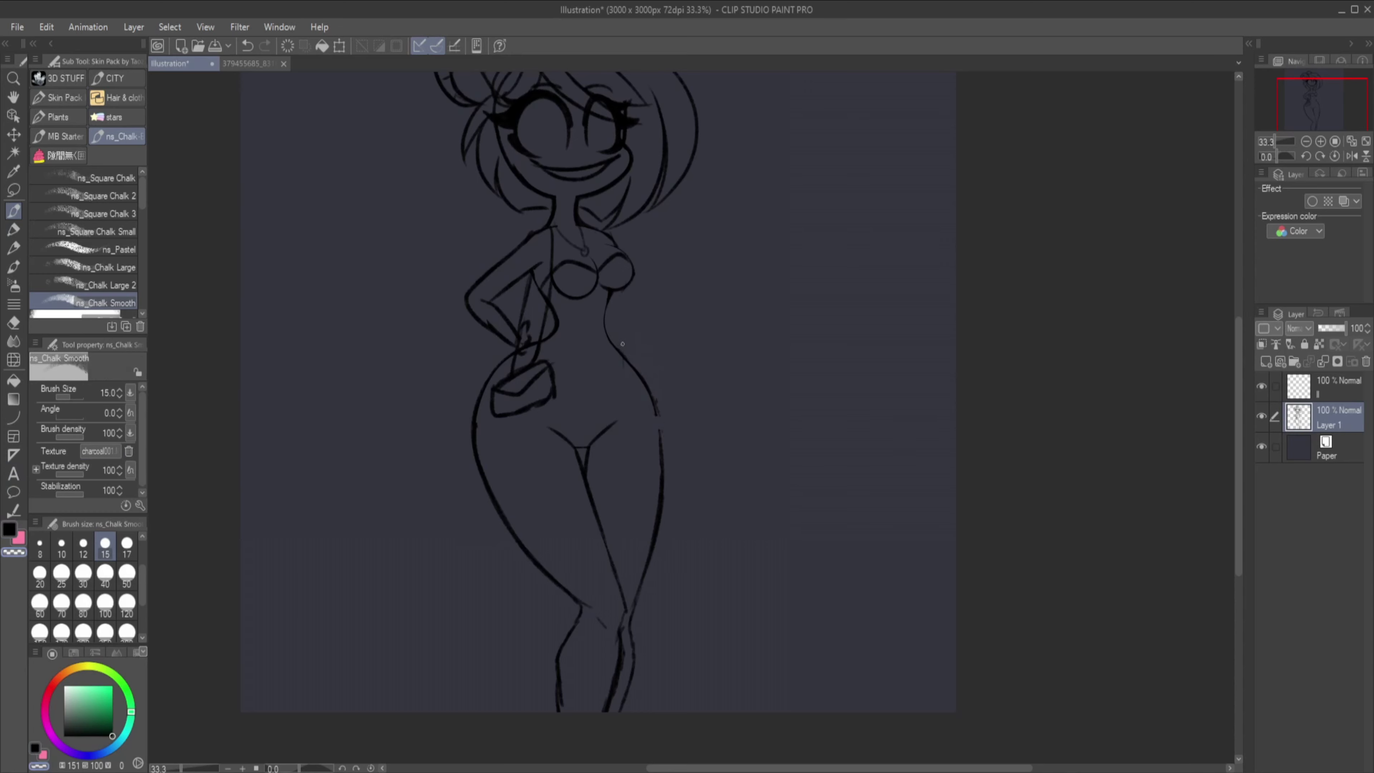
# Add a new layer above the sketch, then remove it unused.
pyautogui.hotkey('ctrl', 'shift', 'n')
pyautogui.scroll(2, 618, 328)
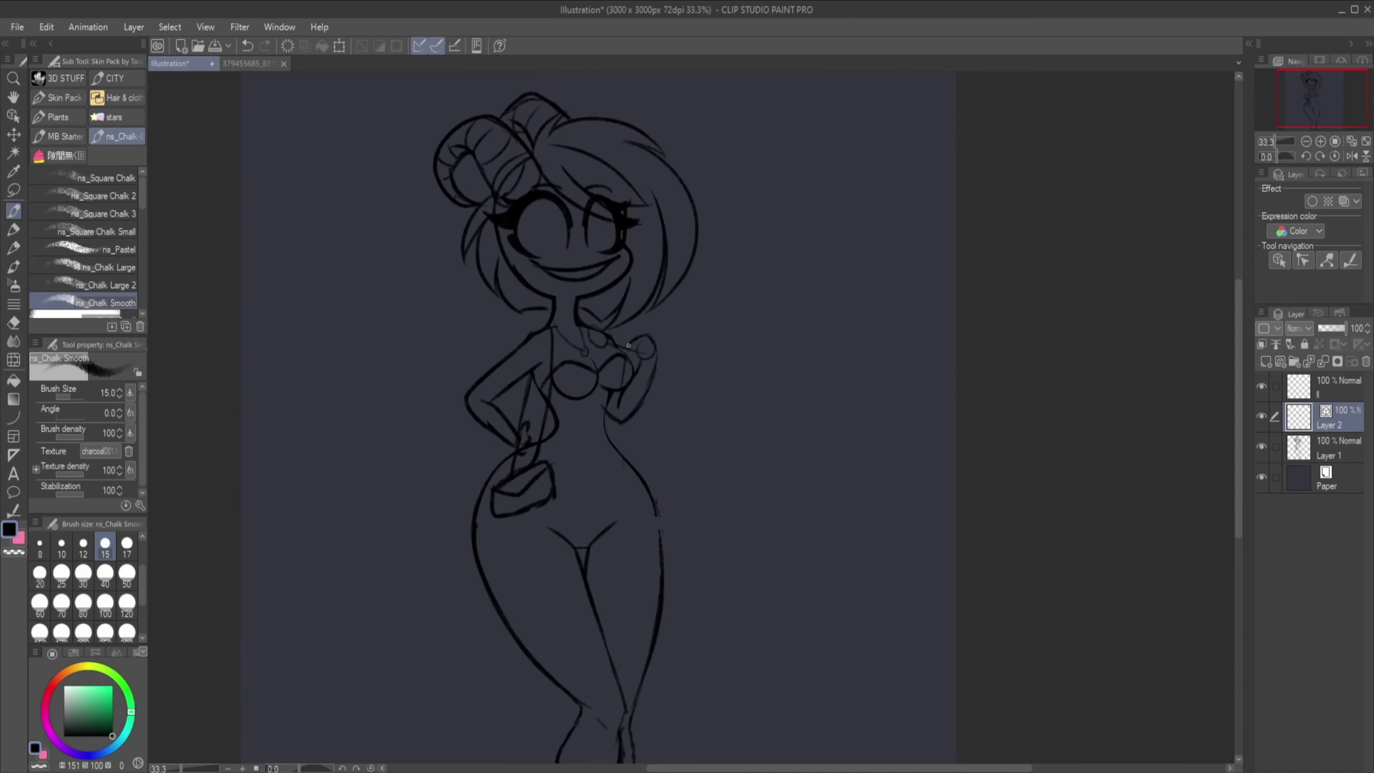
pyautogui.click(19, 323)
pyautogui.hotkey('ctrl', 'z')
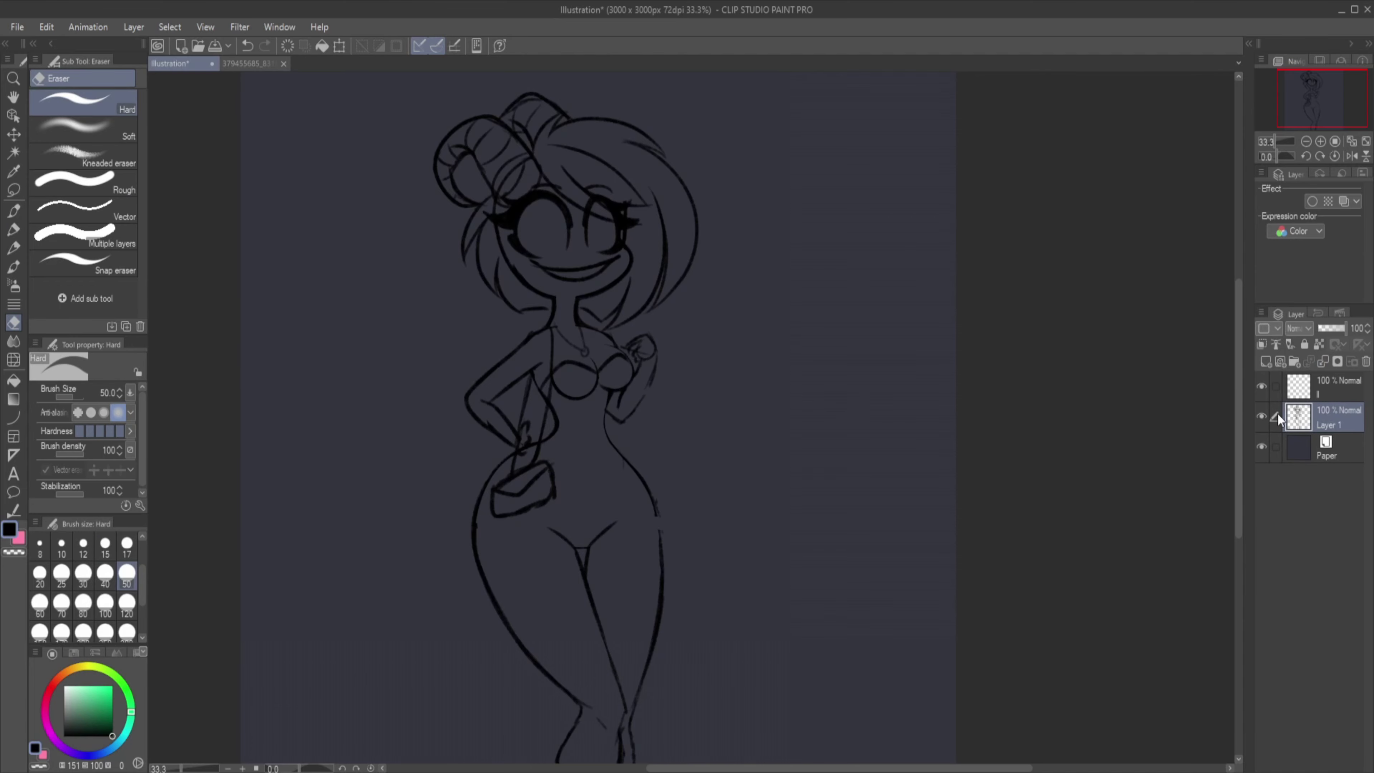
pyautogui.press('p')
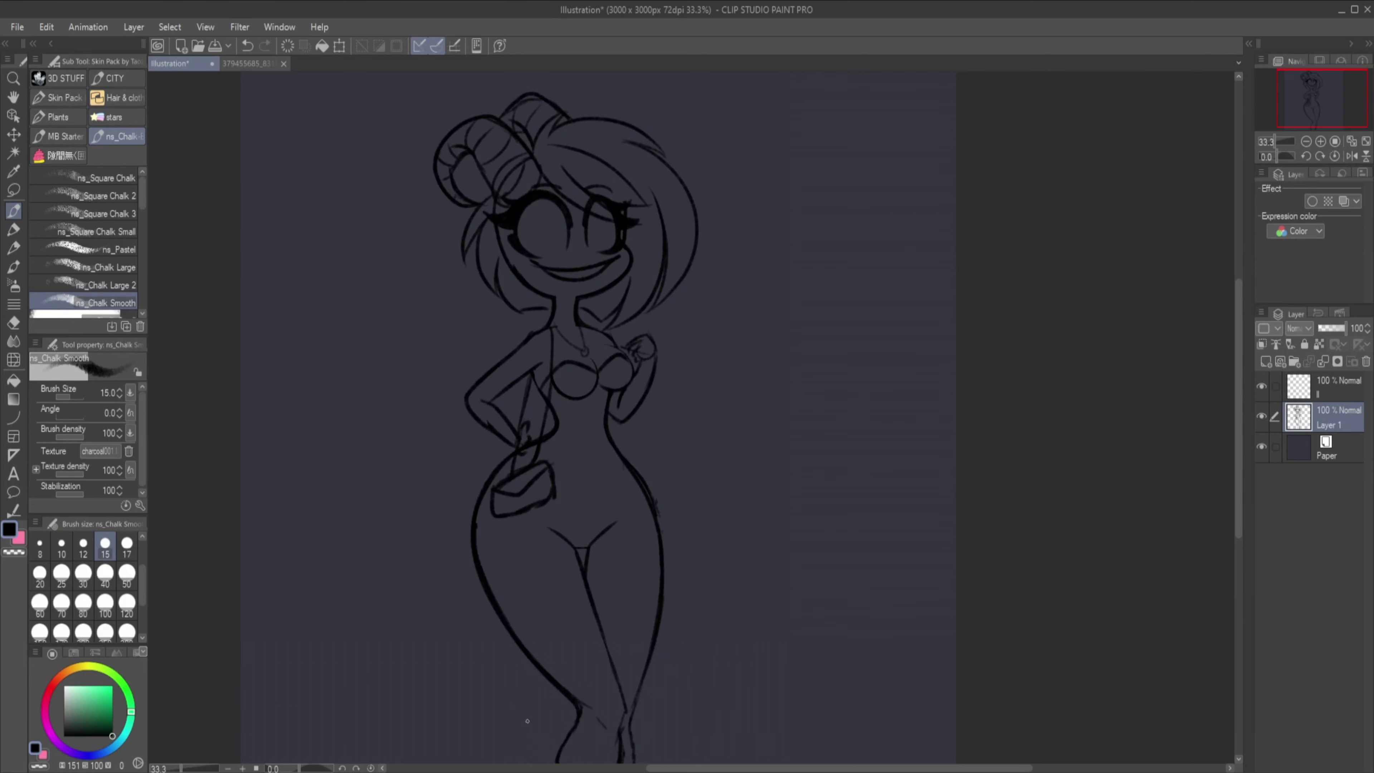
pyautogui.scroll(-3, 517, 706)
# Try re-transforming the lasso-selected lower legs, then cancel the change.
pyautogui.press('m')
pyautogui.moveTo(654, 530); pyautogui.dragTo(519, 644)
pyautogui.hotkey('ctrl', 't')
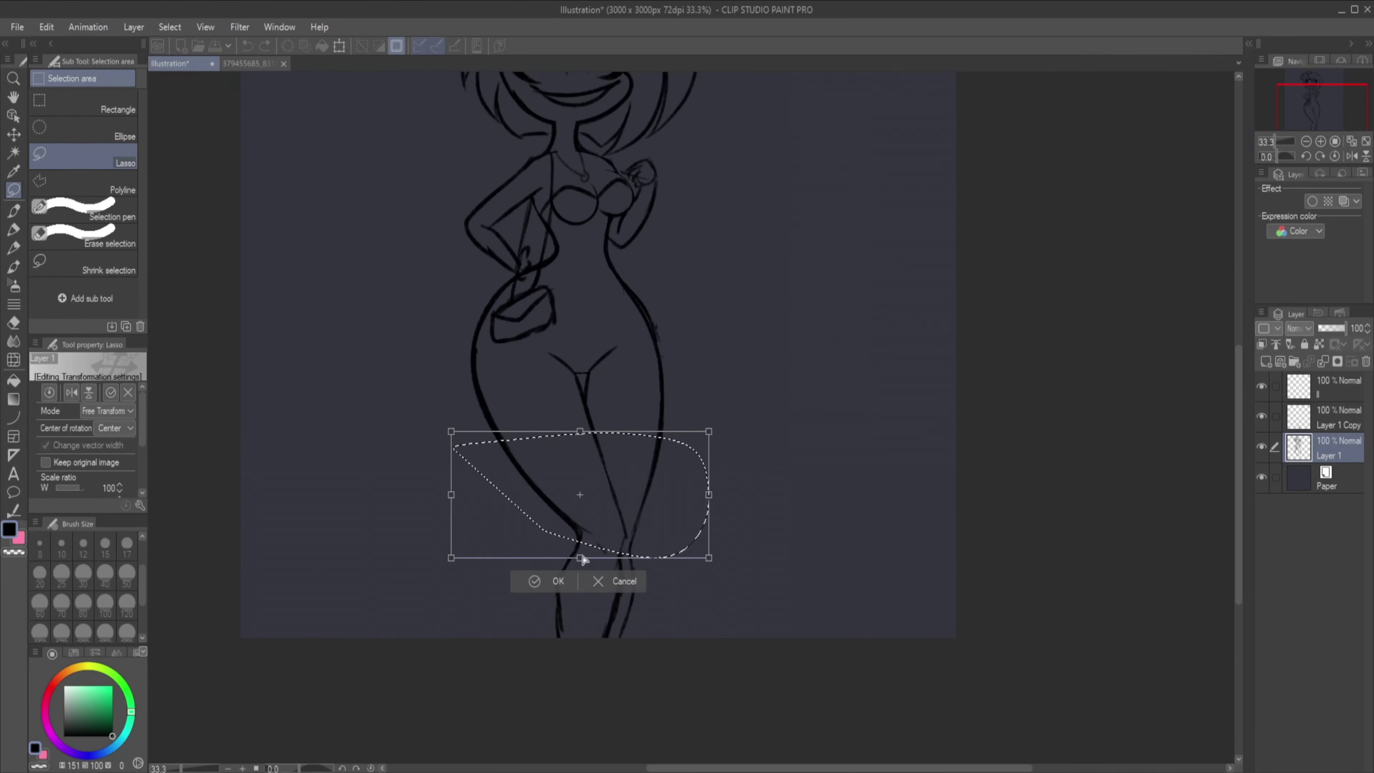
pyautogui.press('Escape')
pyautogui.hotkey('ctrl', 't')
pyautogui.press('Escape')
pyautogui.hotkey('ctrl', 'z')
# Return to the sketching brush and discard another unused new layer.
pyautogui.scroll(4, 1233, 315)
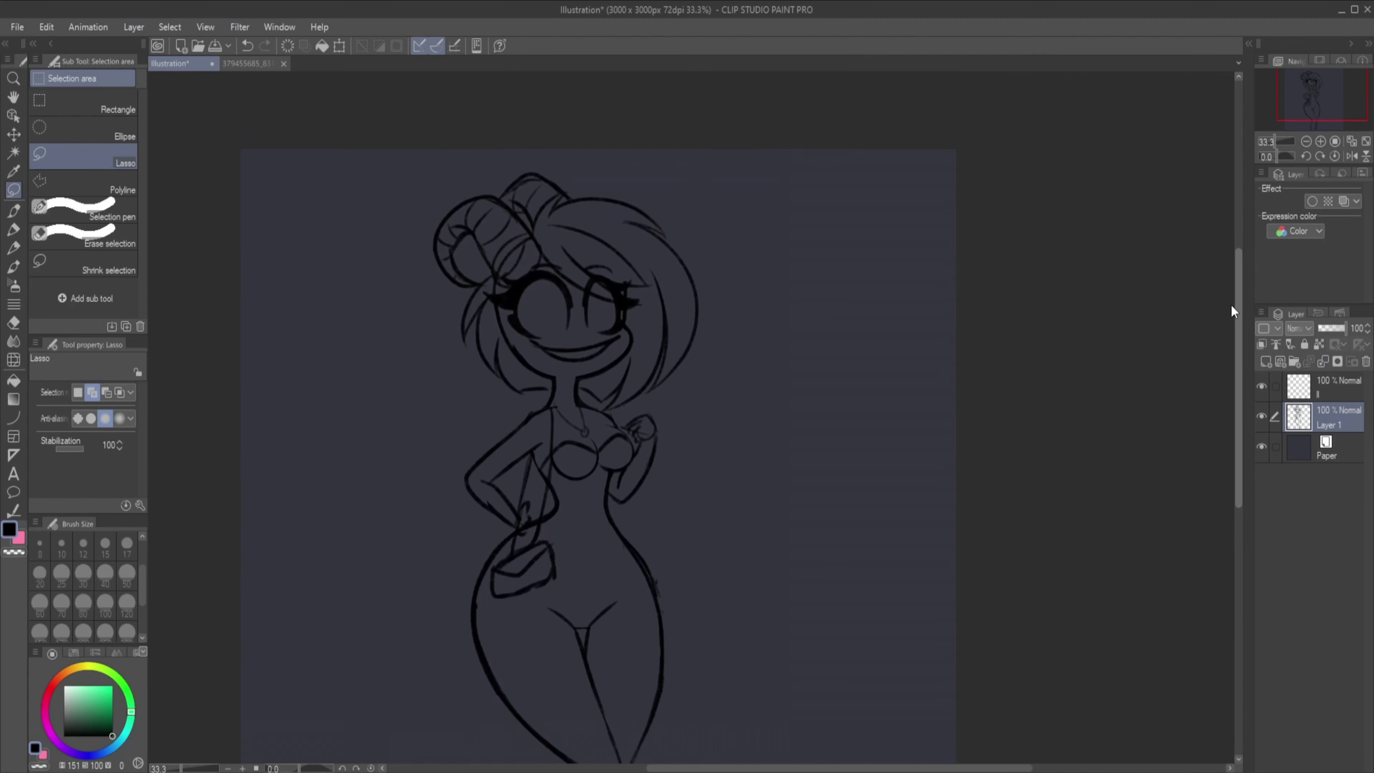
pyautogui.scroll(-3, 1232, 315)
pyautogui.press('p')
pyautogui.hotkey('ctrl', 'shift', 'n')
pyautogui.hotkey('ctrl', 'z')
pyautogui.scroll(3, 870, 419)
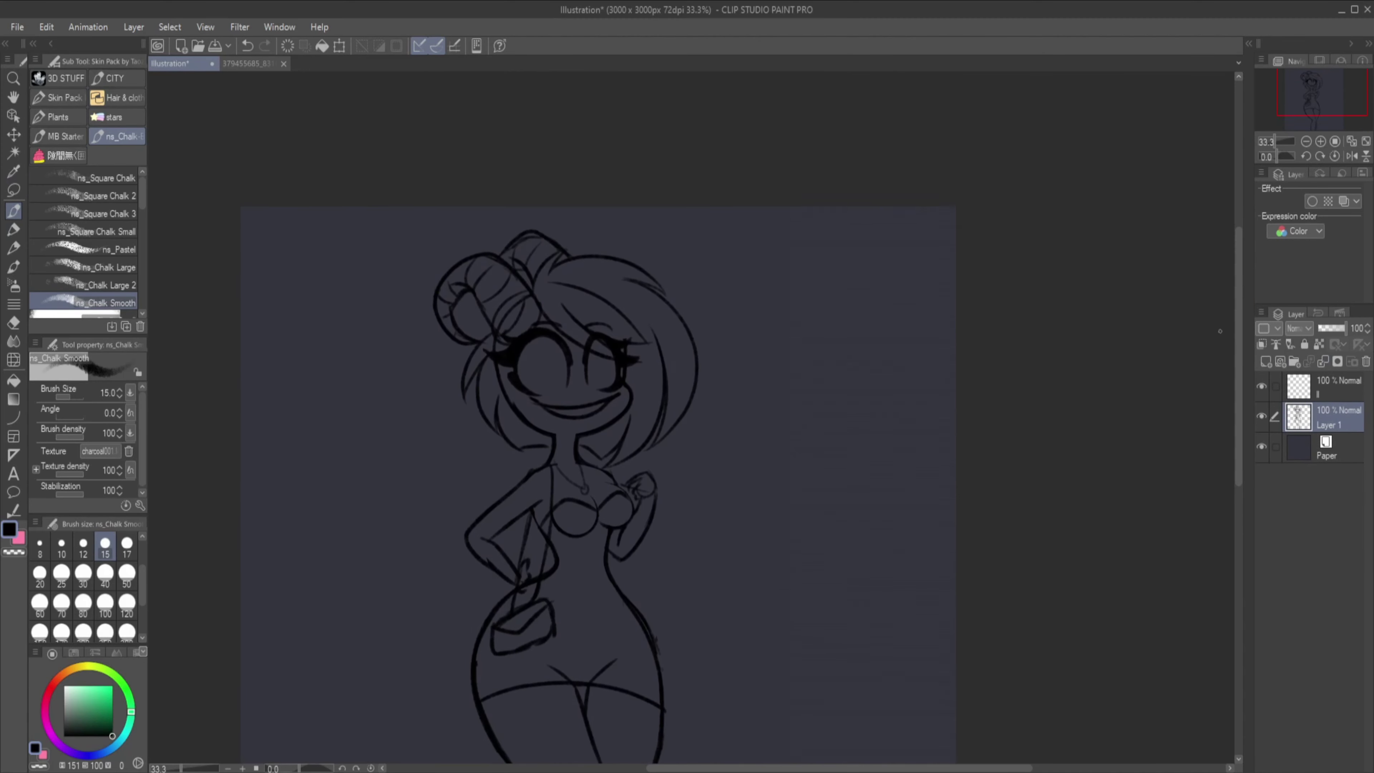
pyautogui.scroll(1, 587, 528)
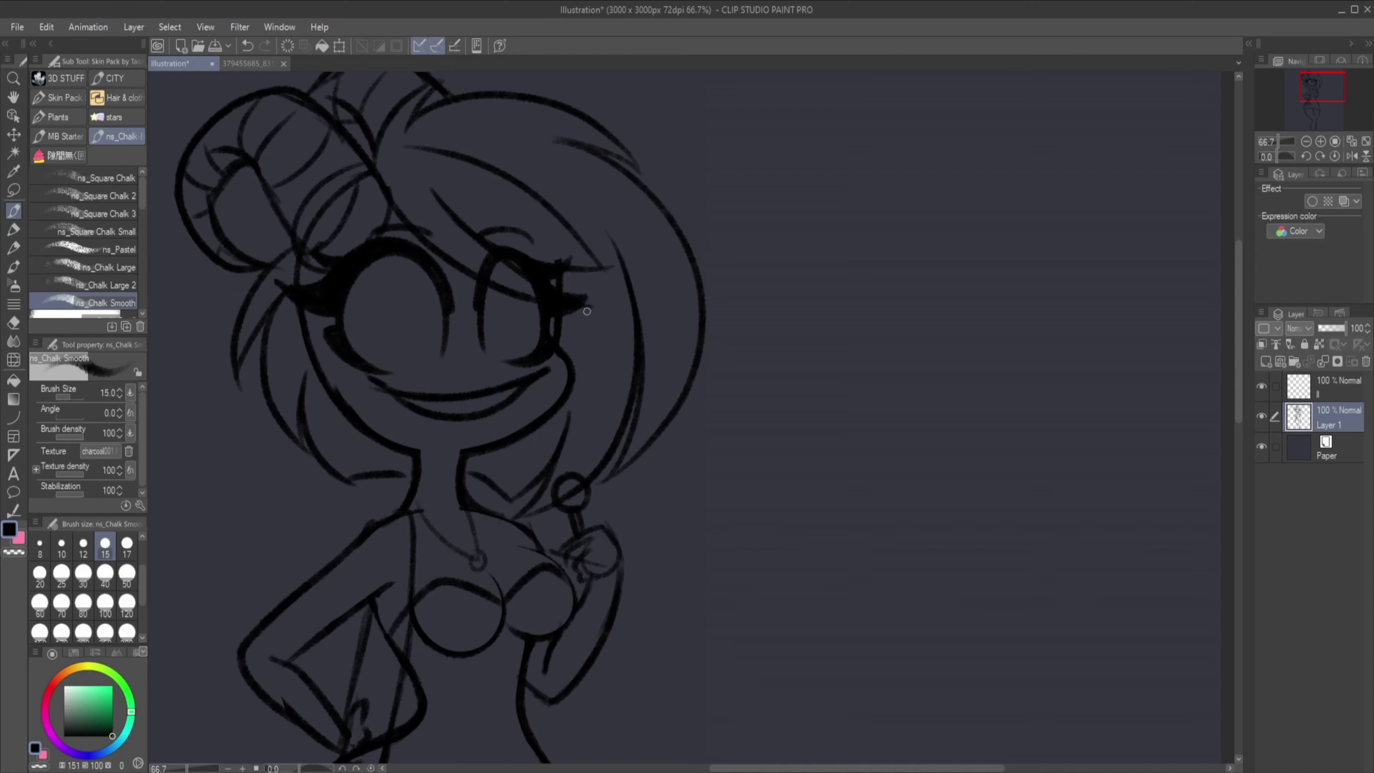
# Touch up the sketch eyes, then ink the face and left jaw-neck line with the pen at size 15.
pyautogui.moveTo(350, 351); pyautogui.dragTo(378, 325)
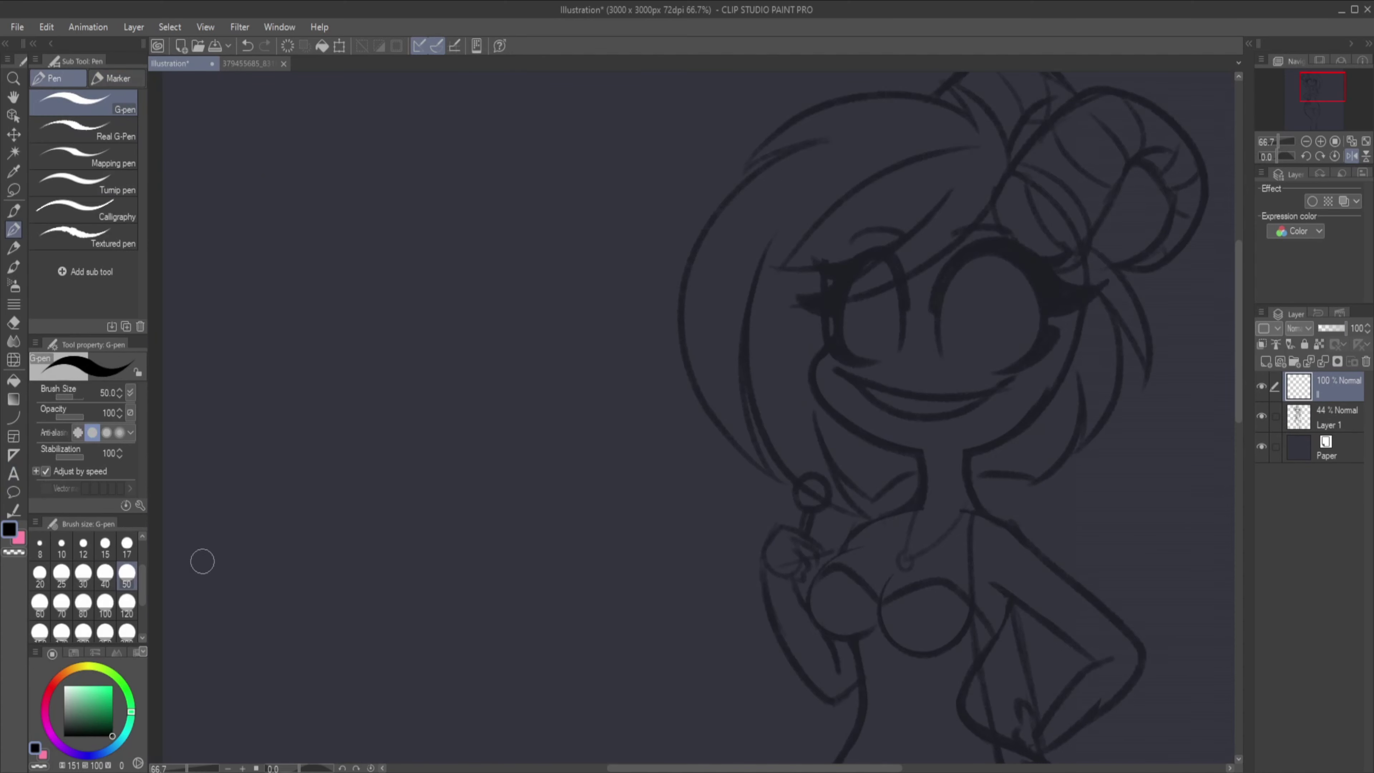
pyautogui.click(61, 542)
pyautogui.click(105, 543)
pyautogui.scroll(2, 430, 230)
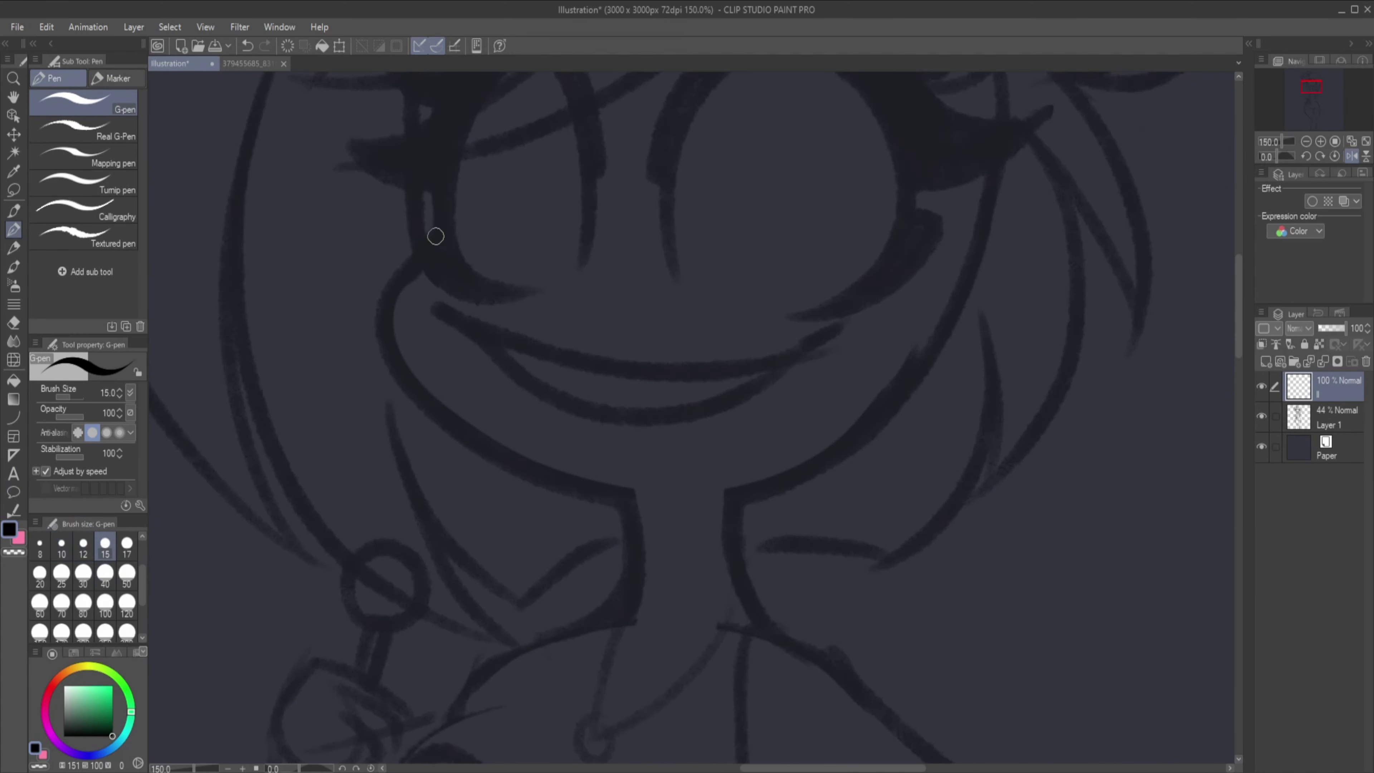
pyautogui.moveTo(433, 230)
pyautogui.mouseDown()
pyautogui.moveTo(629, 500)
pyautogui.moveTo(628, 607)
pyautogui.mouseUp()
pyautogui.press('h')
pyautogui.moveTo(435, 319); pyautogui.dragTo(655, 508)
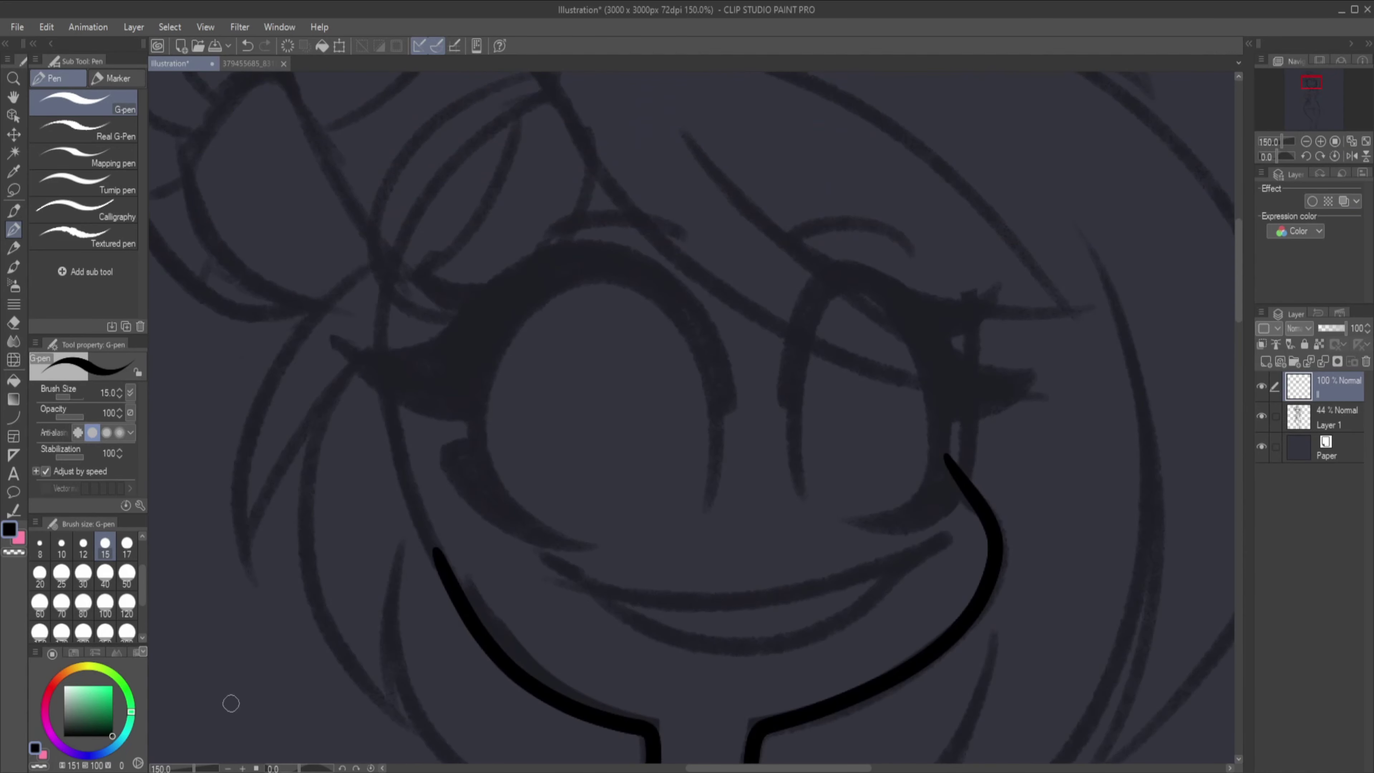
# Ink the curve around the face and join the neck line to the jaw.
pyautogui.scroll(-3, 368, 169)
pyautogui.scroll(3, 368, 169)
pyautogui.moveTo(643, 395)
pyautogui.mouseDown()
pyautogui.moveTo(531, 325)
pyautogui.moveTo(779, 489)
pyautogui.mouseUp()
pyautogui.moveTo(649, 546); pyautogui.dragTo(715, 400)
pyautogui.moveTo(494, 444)
pyautogui.mouseDown()
pyautogui.moveTo(562, 426)
pyautogui.moveTo(621, 525)
pyautogui.mouseUp()
pyautogui.hotkey('ctrl', 'z')
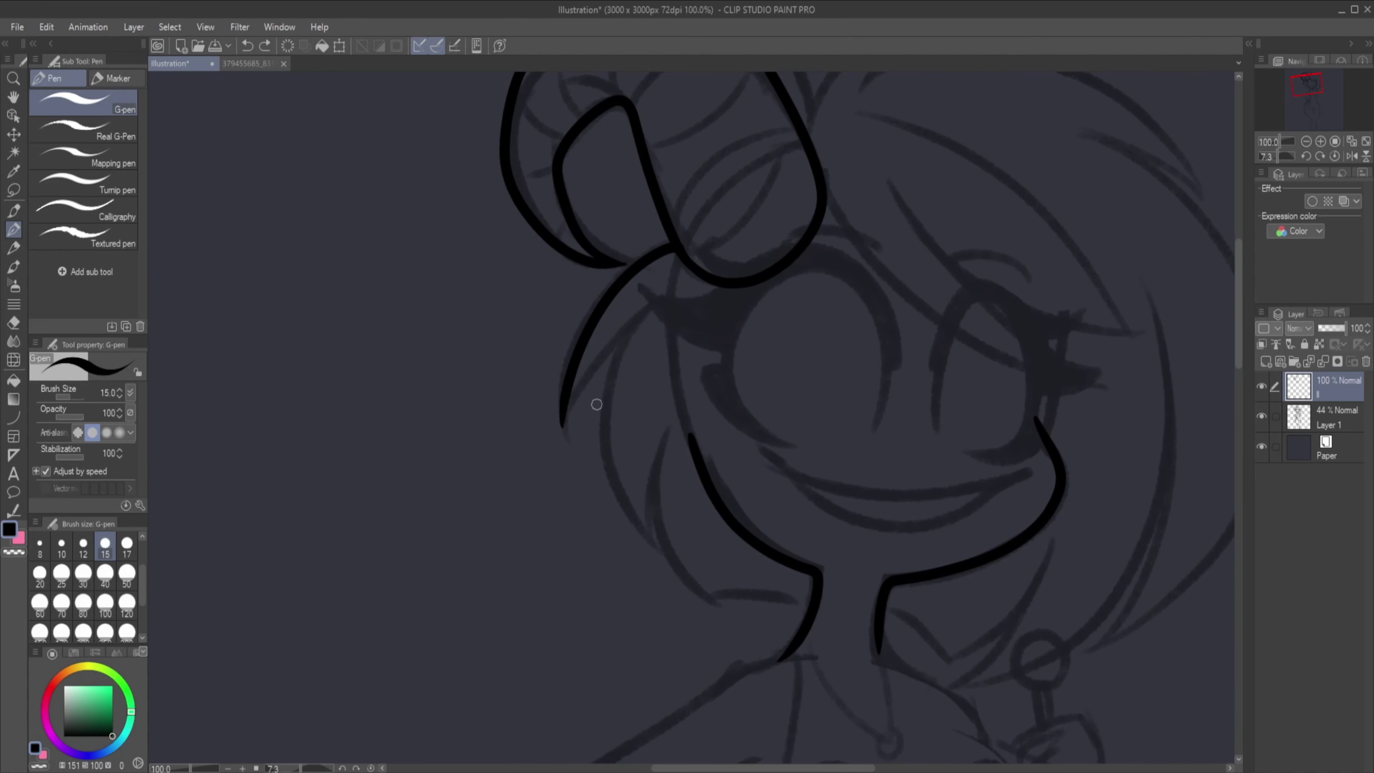
# Ink the bangs stroke, an arc of hair and a hooked hair tip.
pyautogui.moveTo(665, 284); pyautogui.dragTo(598, 497)
pyautogui.hscroll(5, 703, 469)
pyautogui.moveTo(513, 598); pyautogui.dragTo(574, 591)
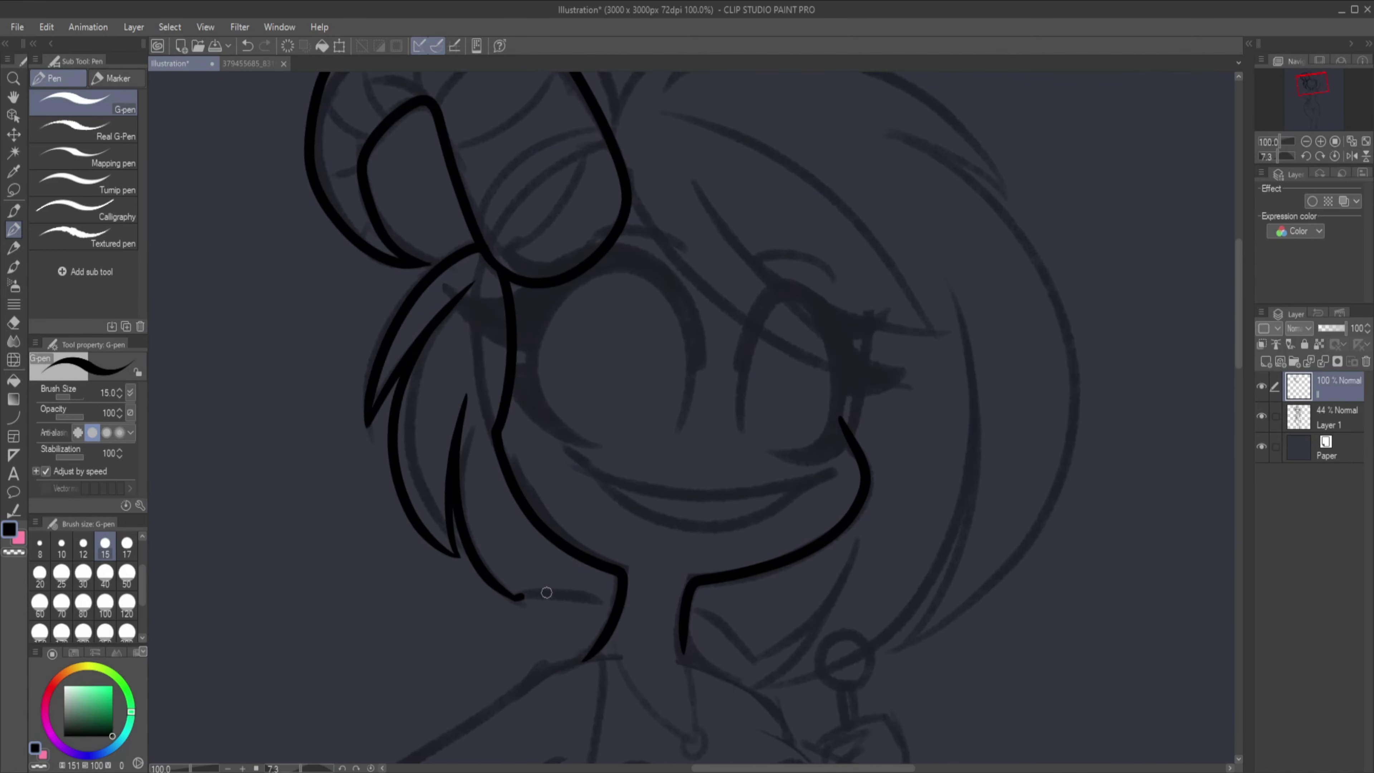
pyautogui.moveTo(518, 452); pyautogui.dragTo(613, 375)
pyautogui.hotkey('ctrl', 'z')
pyautogui.moveTo(734, 249)
pyautogui.mouseDown()
pyautogui.moveTo(586, 550)
pyautogui.moveTo(874, 287)
pyautogui.moveTo(590, 205)
pyautogui.mouseUp()
pyautogui.moveTo(590, 205)
pyautogui.mouseDown()
pyautogui.moveTo(548, 369)
pyautogui.moveTo(550, 471)
pyautogui.moveTo(668, 206)
pyautogui.moveTo(792, 190)
pyautogui.moveTo(467, 505)
pyautogui.mouseUp()
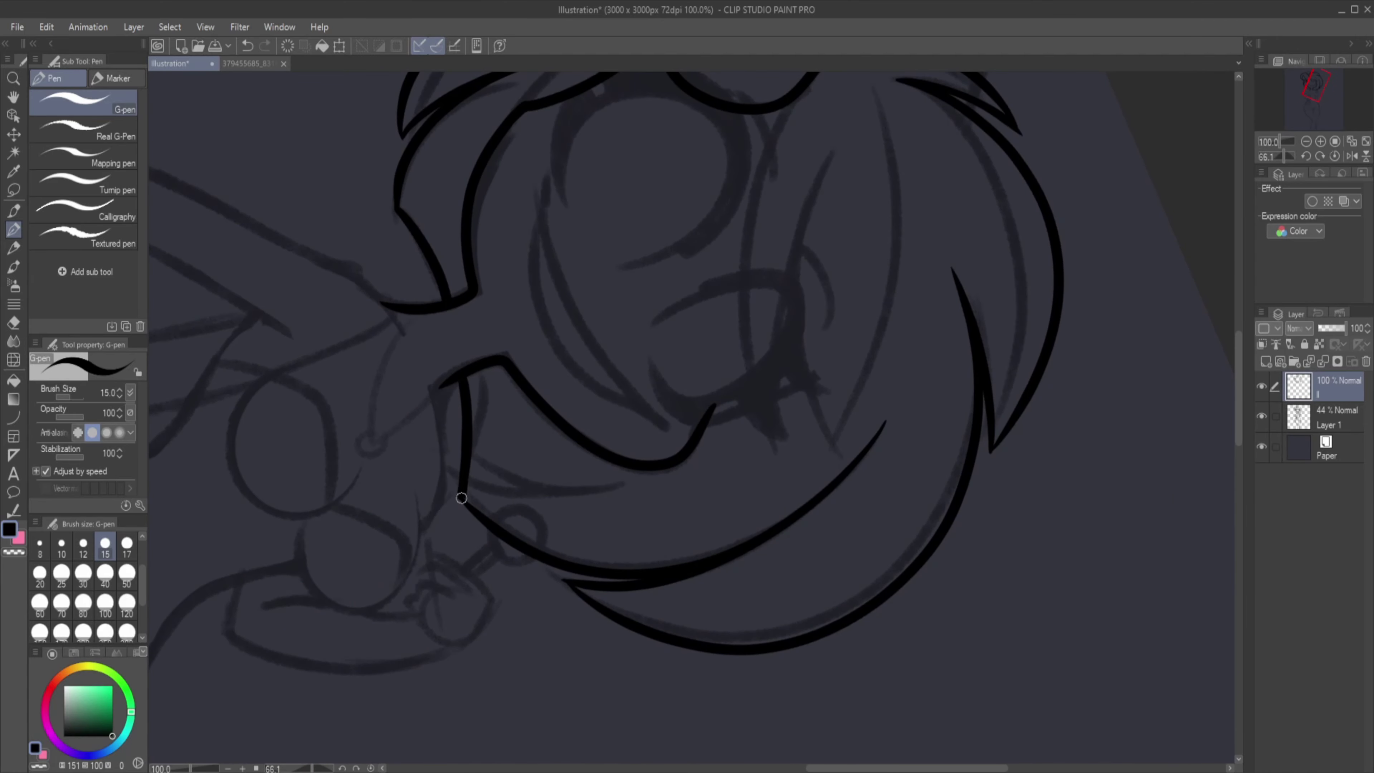
# Ink the pointed hair spikes and the long outer curve of the bob.
pyautogui.moveTo(262, 706); pyautogui.dragTo(703, 379)
pyautogui.moveTo(622, 581)
pyautogui.mouseDown()
pyautogui.moveTo(577, 224)
pyautogui.moveTo(555, 565)
pyautogui.mouseUp()
pyautogui.moveTo(512, 279); pyautogui.dragTo(527, 589)
pyautogui.moveTo(522, 519); pyautogui.dragTo(517, 300)
pyautogui.moveTo(488, 406); pyautogui.dragTo(687, 199)
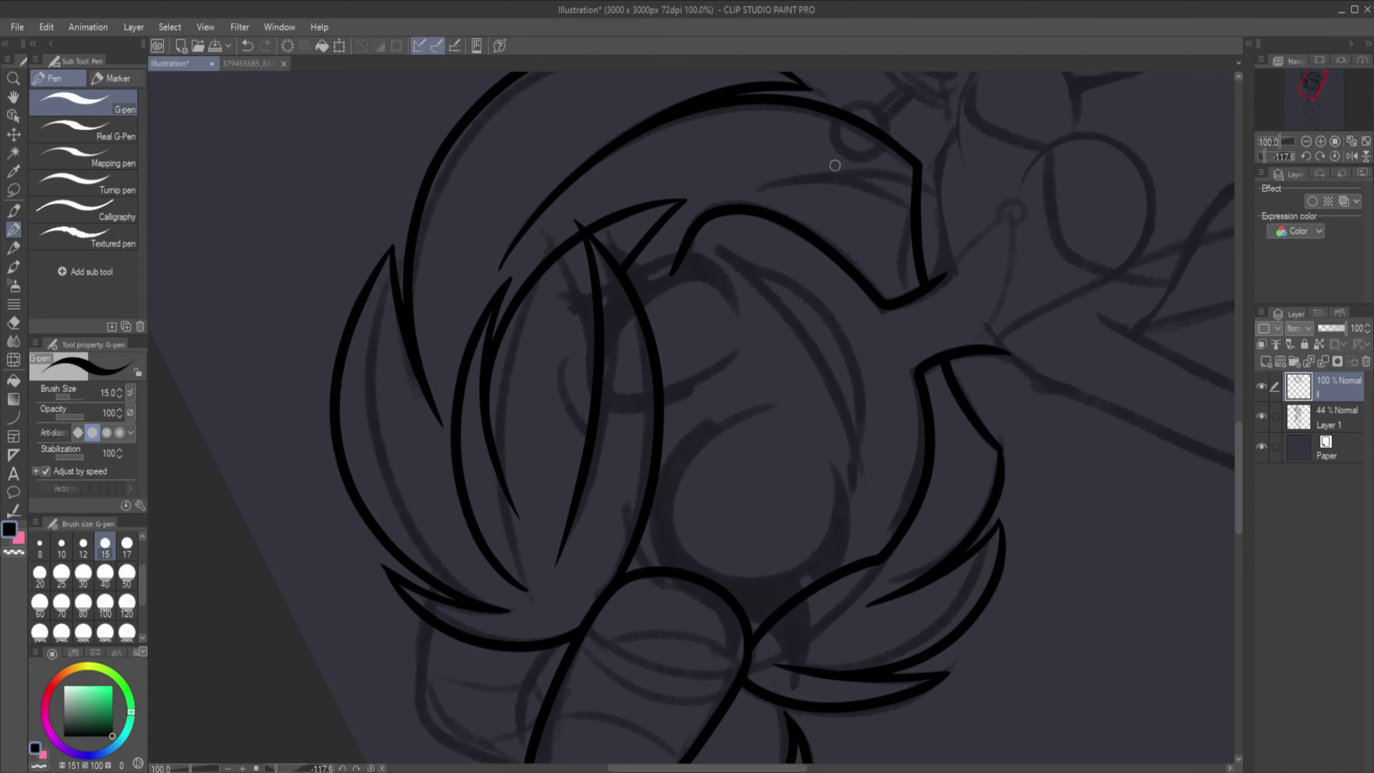
pyautogui.scroll(-5, 757, 379)
pyautogui.hotkey('ctrl', 'shift', 'n')
pyautogui.hotkey('ctrl', 'z')
# Draw a bent hair-strand curve with the Curve tool at line size 10.
pyautogui.press('u')
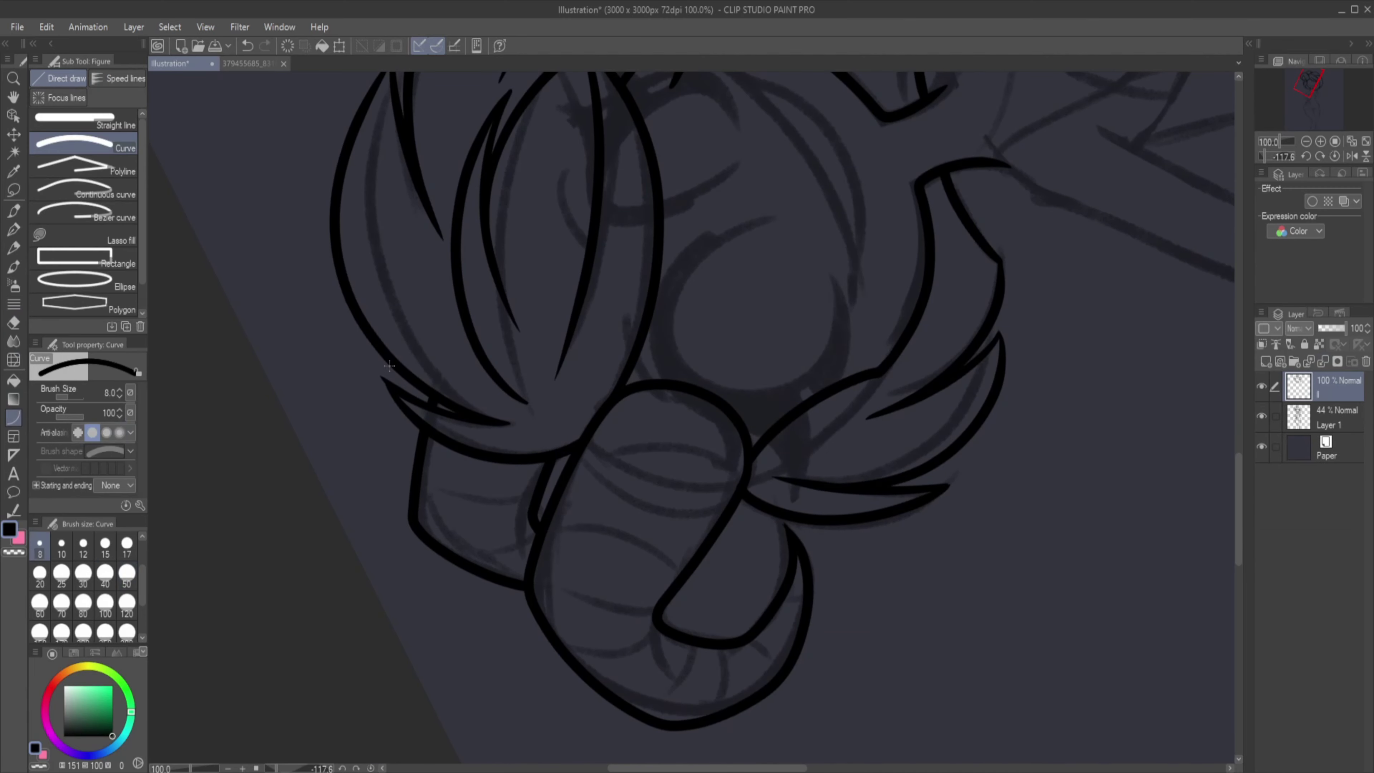
pyautogui.scroll(4, 860, 564)
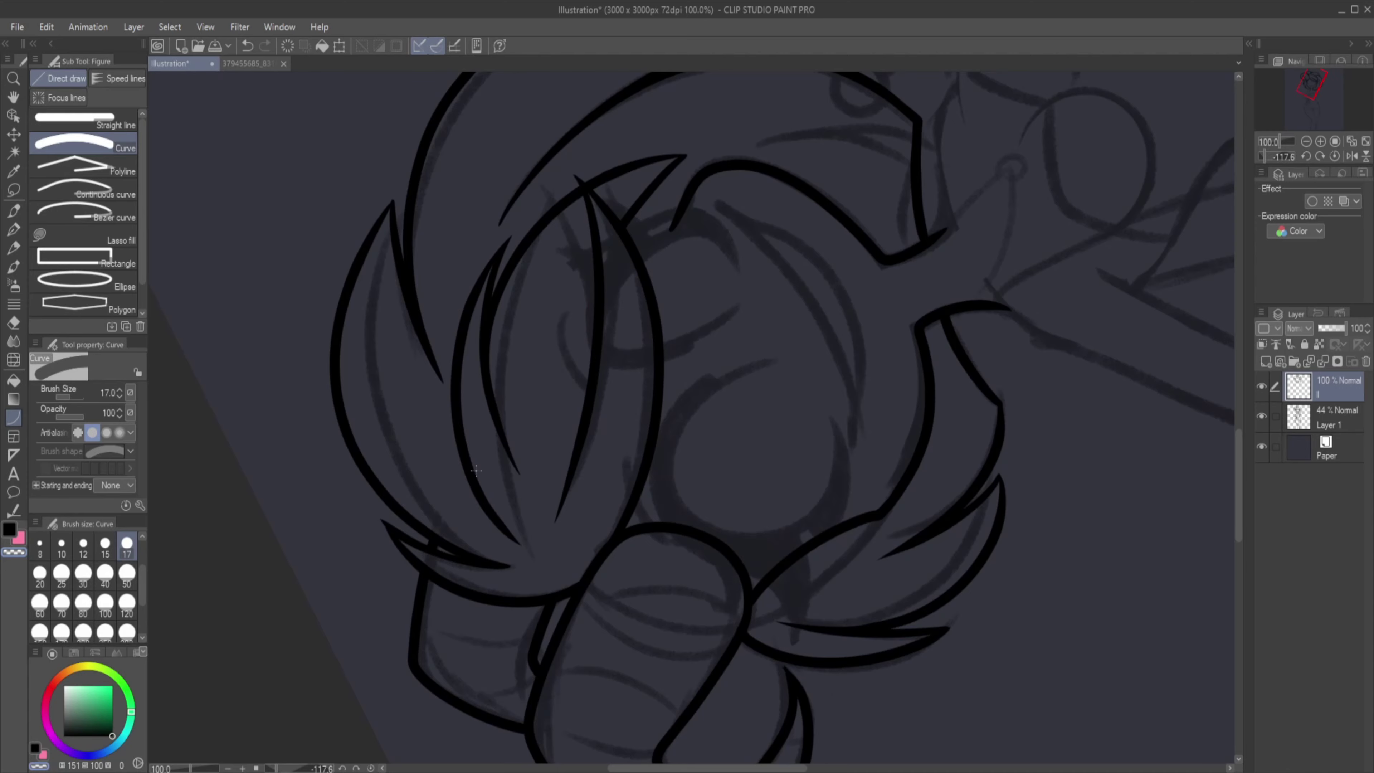
pyautogui.hscroll(5, 533, 397)
pyautogui.scroll(2, 453, 306)
pyautogui.press('[')
pyautogui.press('[')
pyautogui.press('[')
pyautogui.press('[')
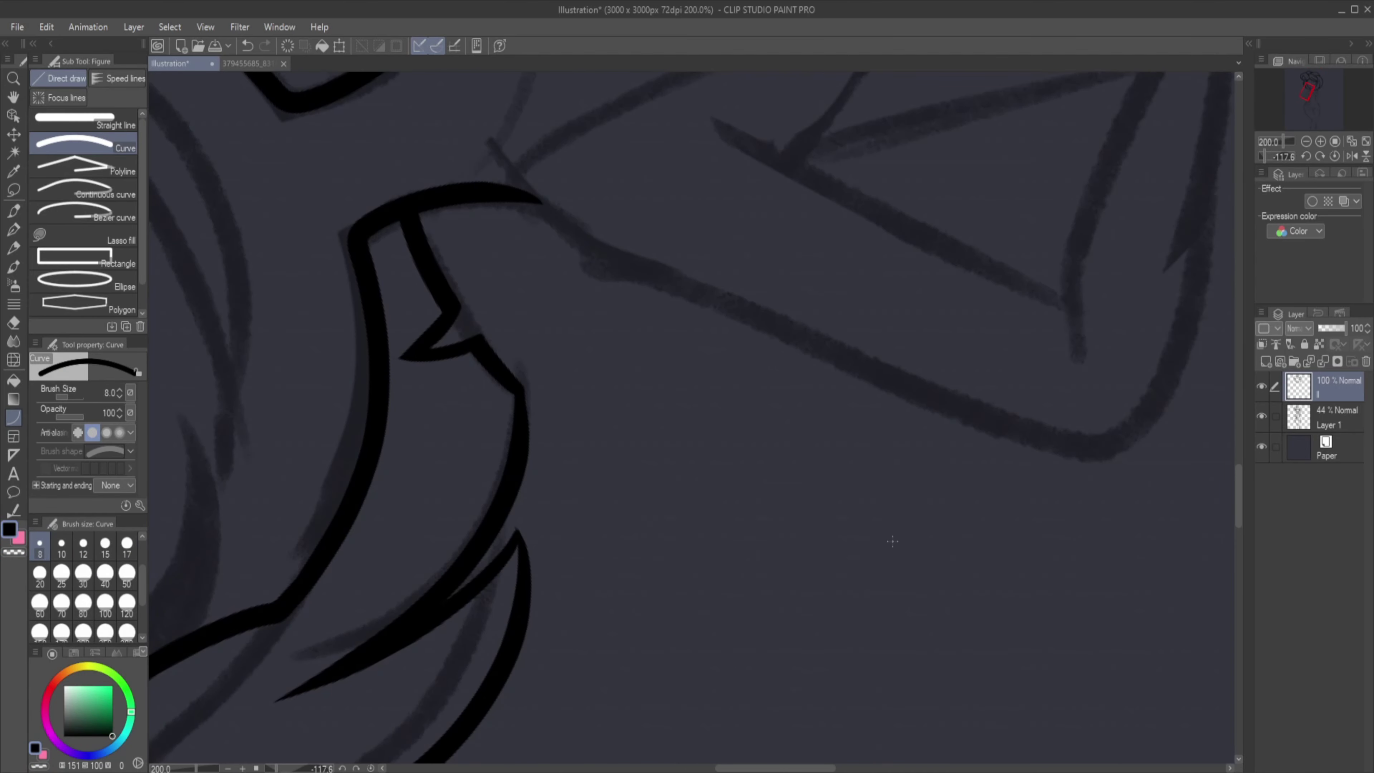
pyautogui.scroll(-2, 892, 542)
pyautogui.press(']')
pyautogui.moveTo(475, 386); pyautogui.dragTo(631, 432)
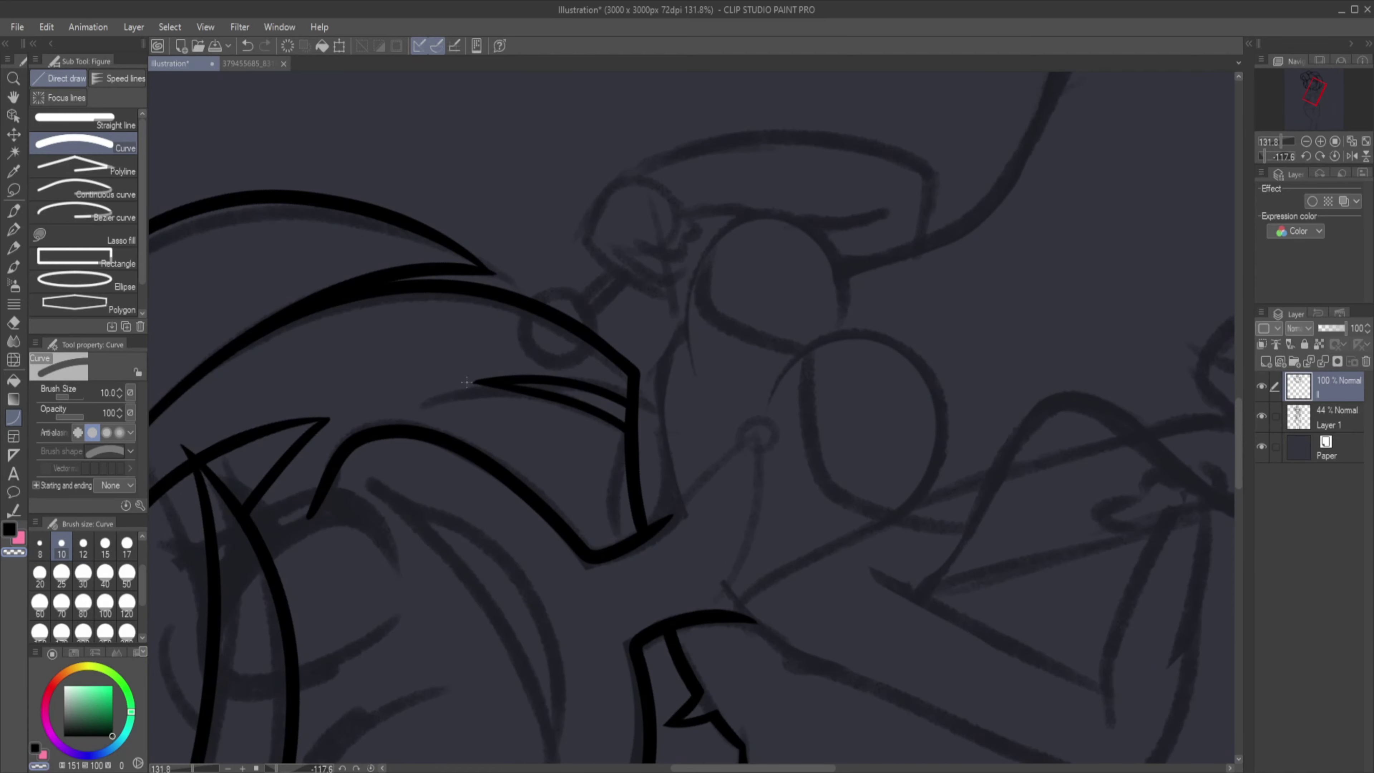
# Erase stray sketch lines inside the hair bun on the faded sketch layer.
pyautogui.scroll(1, 492, 325)
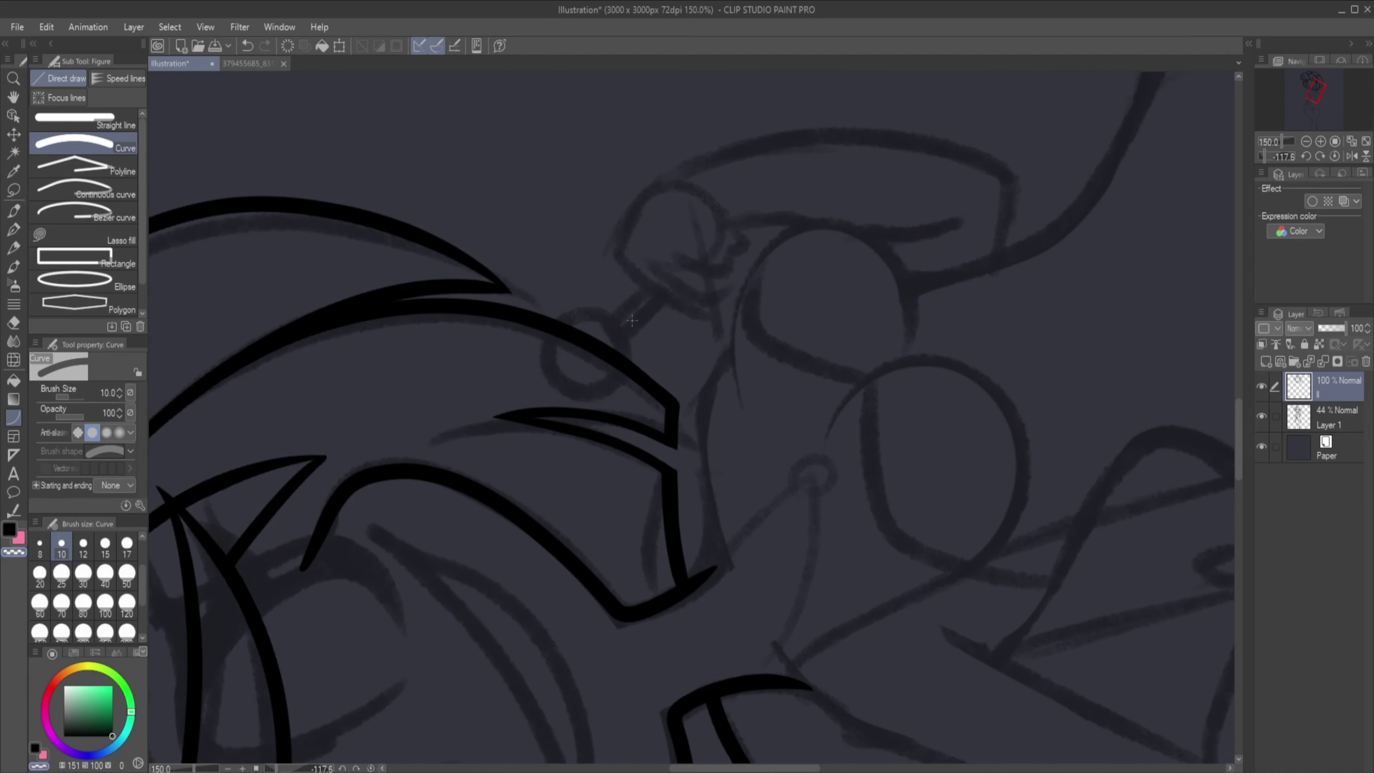
pyautogui.scroll(-5, 617, 262)
pyautogui.scroll(3, 617, 262)
pyautogui.press('j')
pyautogui.click(1309, 416)
pyautogui.press('e')
pyautogui.moveTo(378, 351); pyautogui.dragTo(598, 270)
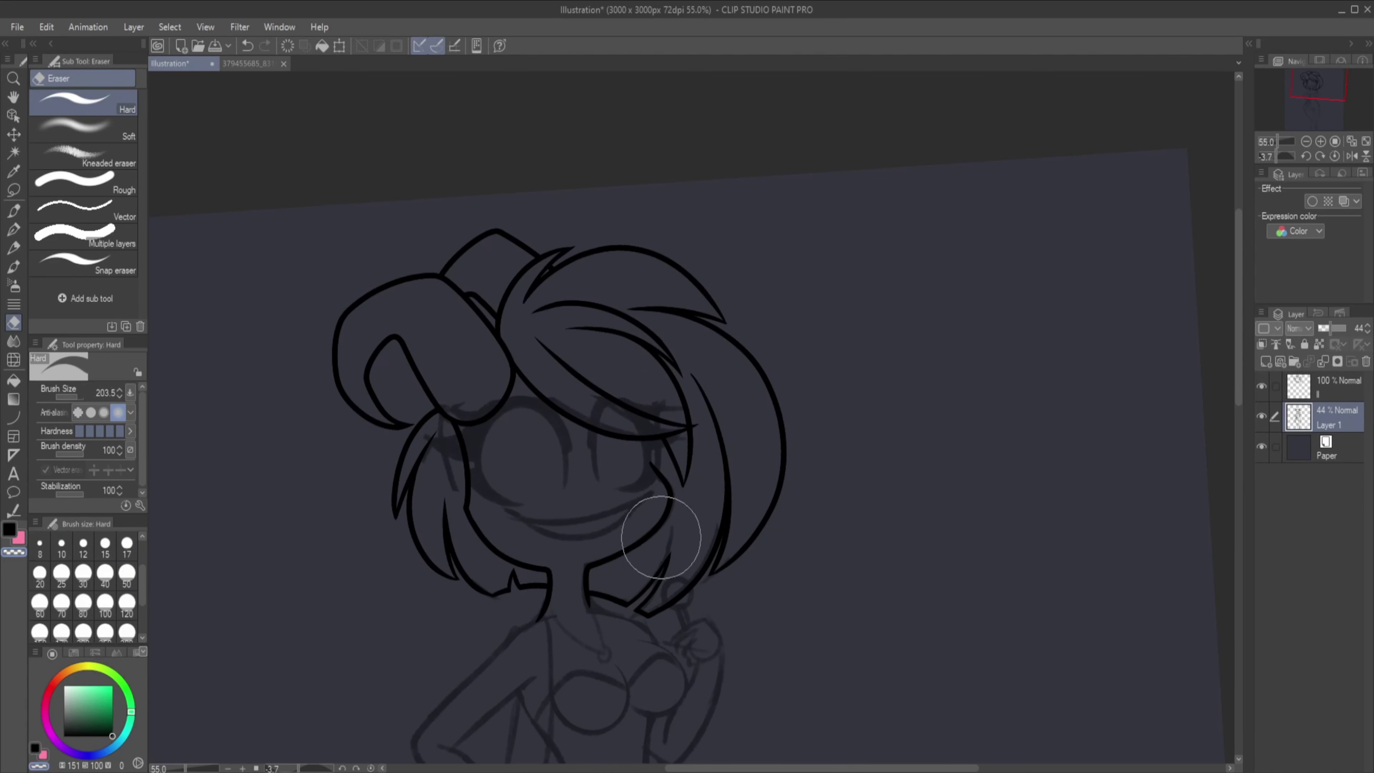
# On a new layer with the hair ink hidden, ink both closed eyes with a lash flick.
pyautogui.press('p')
pyautogui.click(1266, 361)
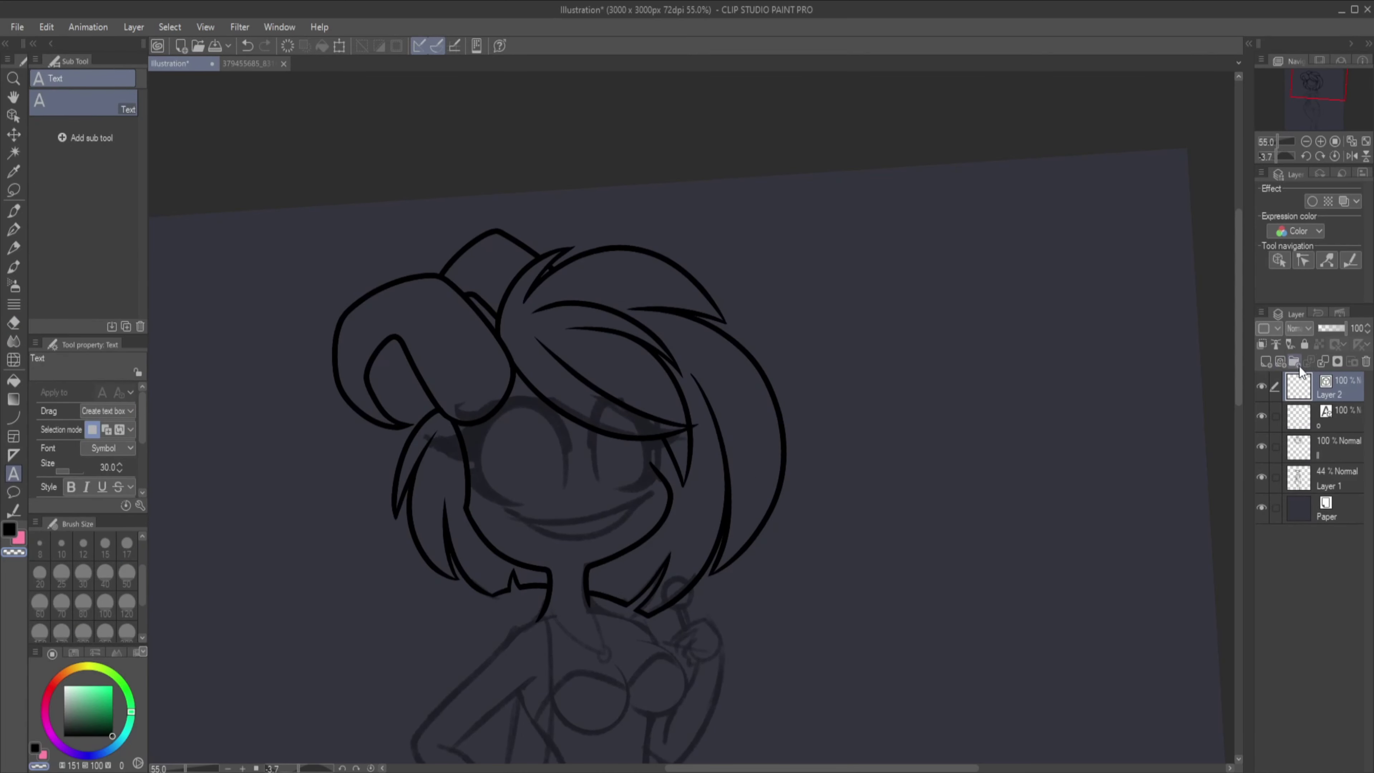
pyautogui.click(1261, 417)
pyautogui.scroll(5, 487, 433)
pyautogui.moveTo(484, 610)
pyautogui.mouseDown()
pyautogui.moveTo(420, 497)
pyautogui.moveTo(520, 592)
pyautogui.moveTo(764, 487)
pyautogui.moveTo(628, 655)
pyautogui.mouseUp()
pyautogui.press('h')
pyautogui.hscroll(5, 628, 738)
pyautogui.moveTo(514, 524)
pyautogui.mouseDown()
pyautogui.moveTo(584, 372)
pyautogui.moveTo(889, 437)
pyautogui.moveTo(761, 535)
pyautogui.mouseUp()
# Thicken the upper eyelids, extend the right lash flick, and merge the eye strokes down.
pyautogui.moveTo(557, 408); pyautogui.dragTo(767, 467)
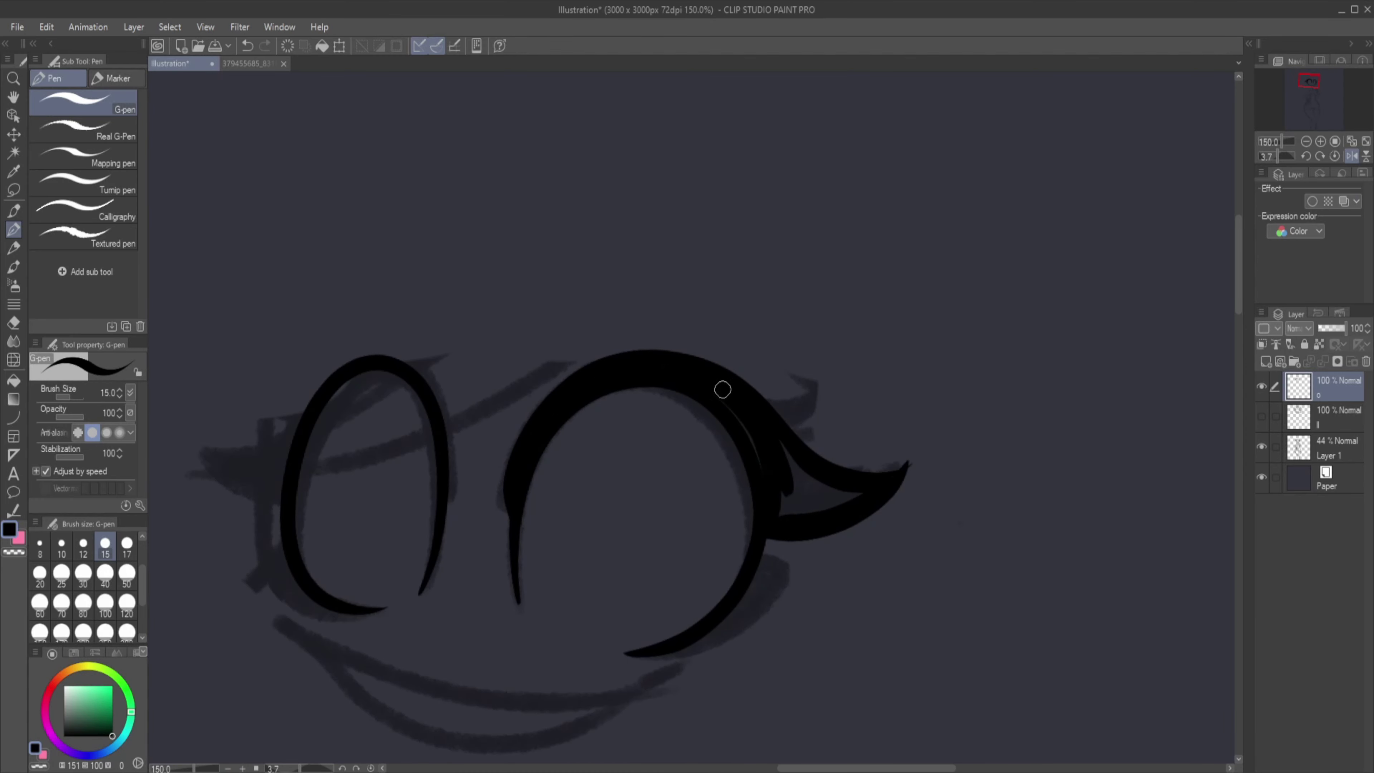
pyautogui.press('h')
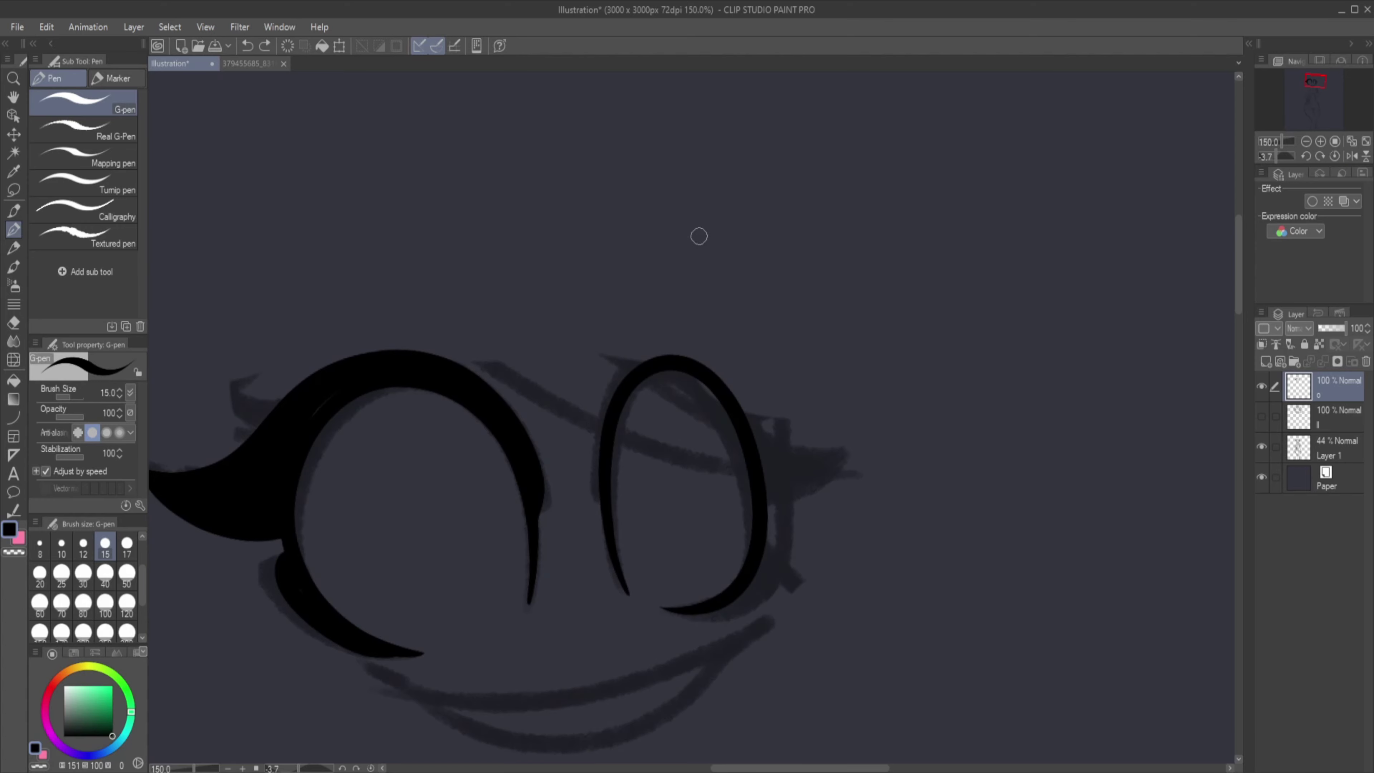
pyautogui.moveTo(592, 495)
pyautogui.mouseDown()
pyautogui.moveTo(823, 447)
pyautogui.moveTo(872, 421)
pyautogui.mouseUp()
pyautogui.moveTo(677, 352)
pyautogui.mouseDown()
pyautogui.moveTo(826, 454)
pyautogui.moveTo(758, 535)
pyautogui.mouseUp()
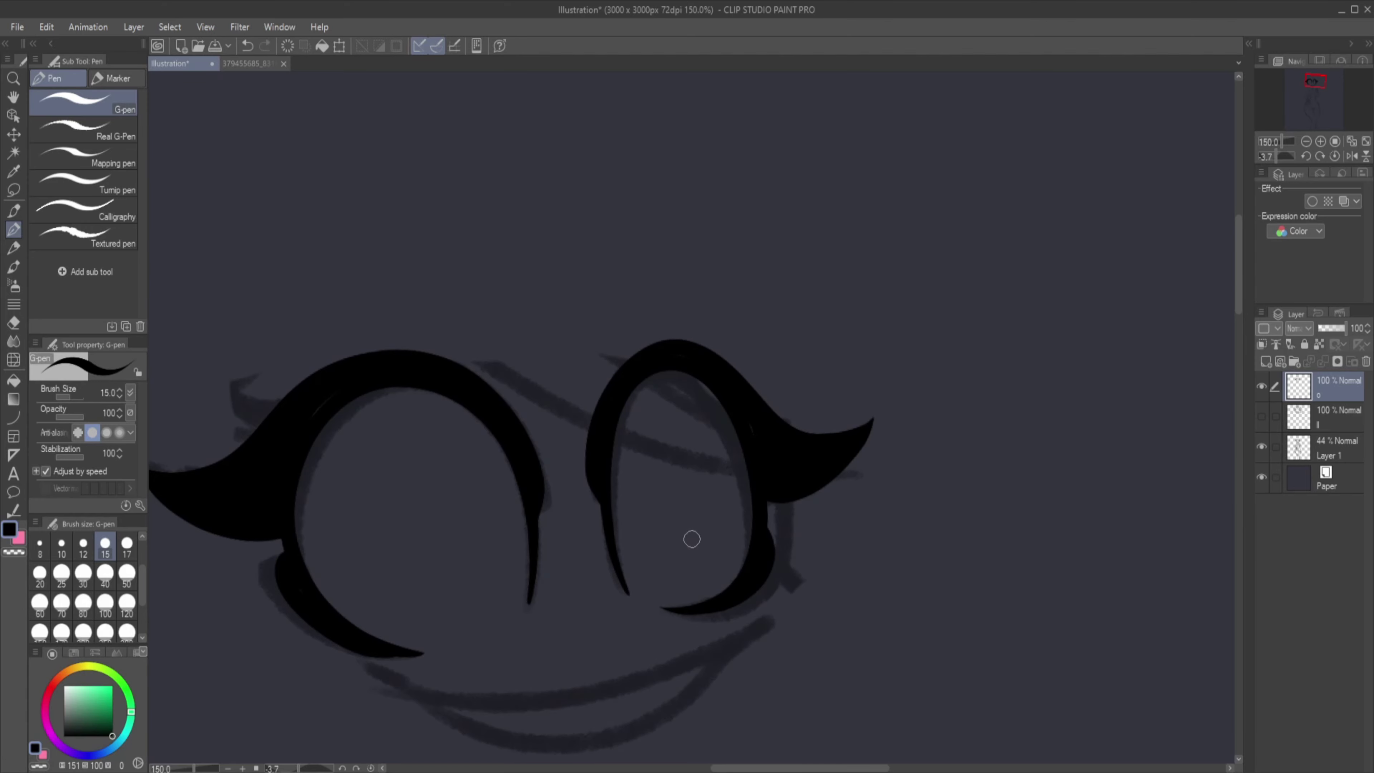
pyautogui.hotkey('ctrl', 'shift', 'n')
pyautogui.moveTo(623, 376); pyautogui.dragTo(587, 698)
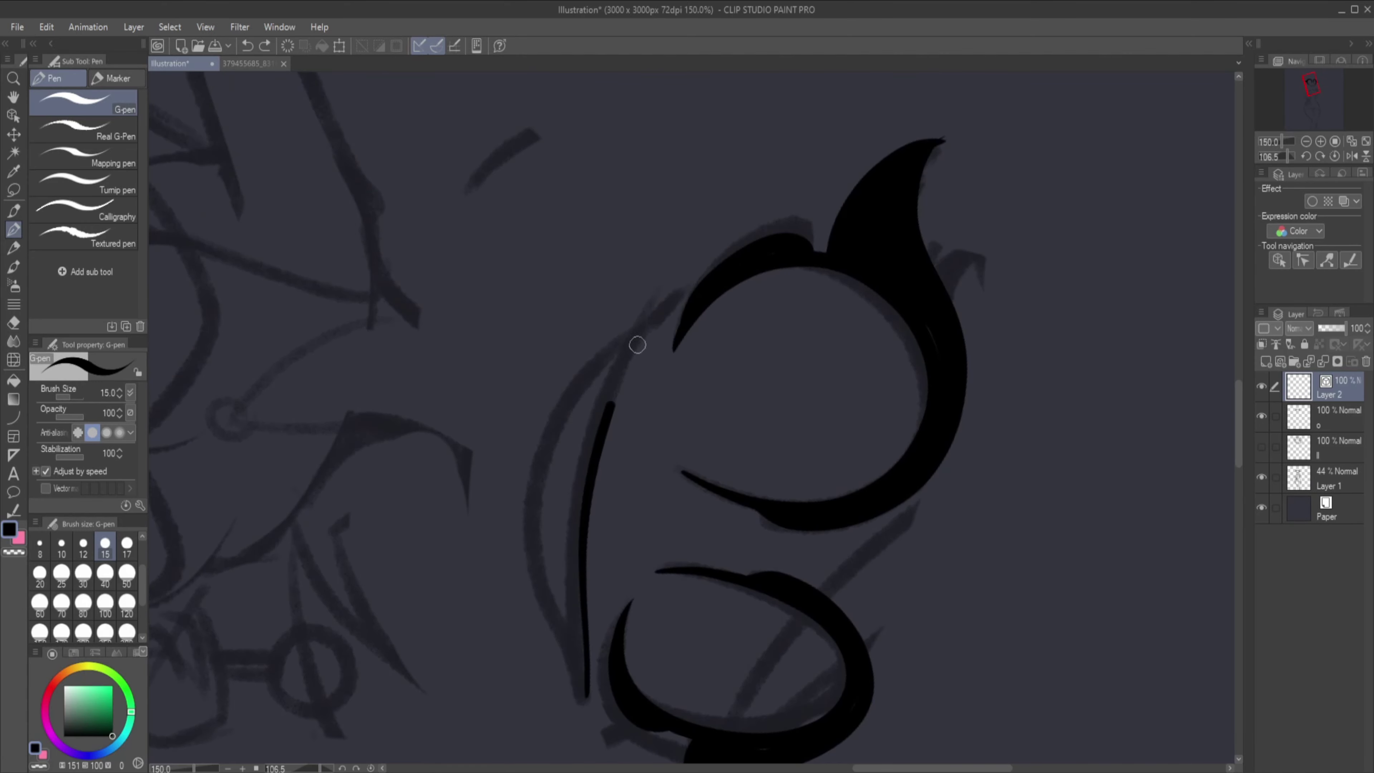
pyautogui.moveTo(665, 312)
pyautogui.mouseDown()
pyautogui.moveTo(589, 651)
pyautogui.moveTo(567, 399)
pyautogui.moveTo(652, 320)
pyautogui.mouseUp()
pyautogui.hotkey('ctrl', 'z')
pyautogui.hotkey('ctrl', '0')
pyautogui.hotkey('ctrl', 'e')
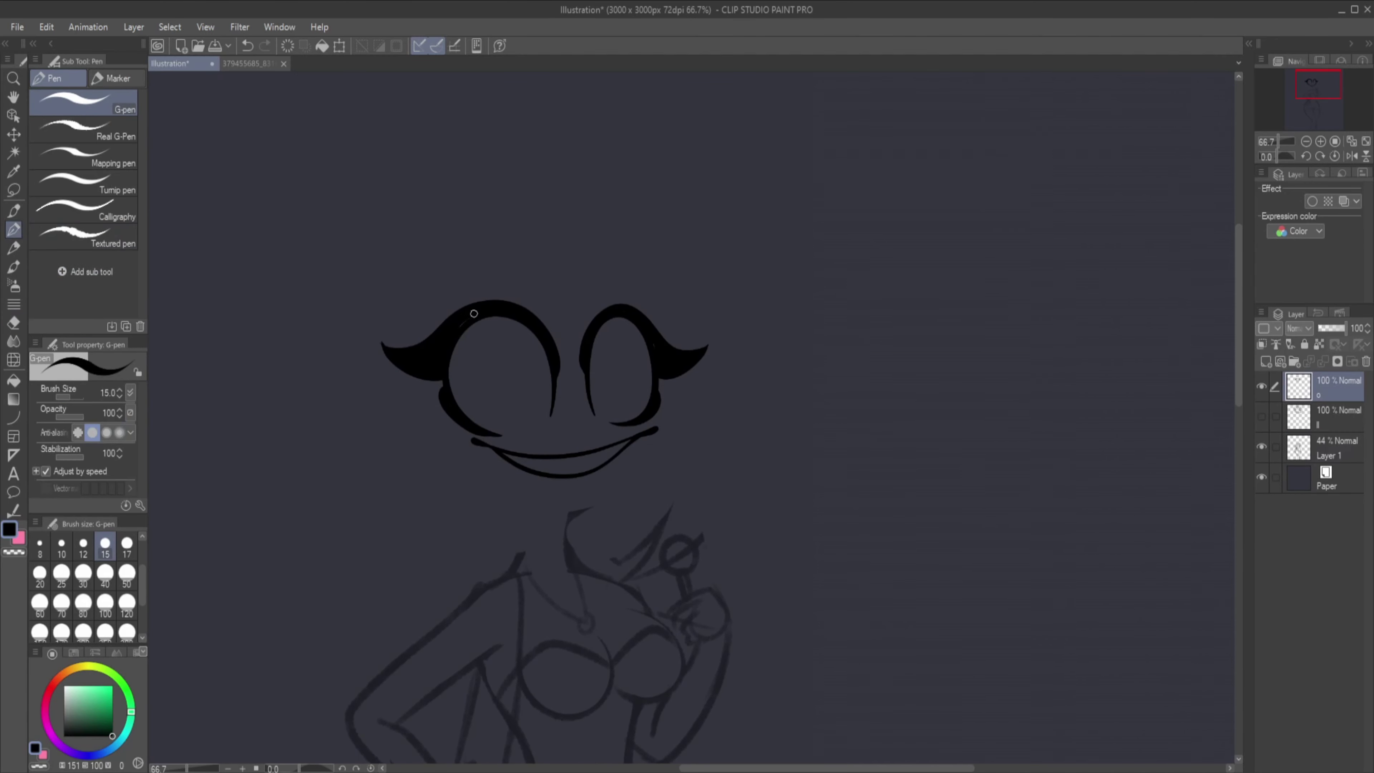
# Lasso the mouth and nudge it slightly down and to the right.
pyautogui.scroll(2, 632, 365)
pyautogui.press('u')
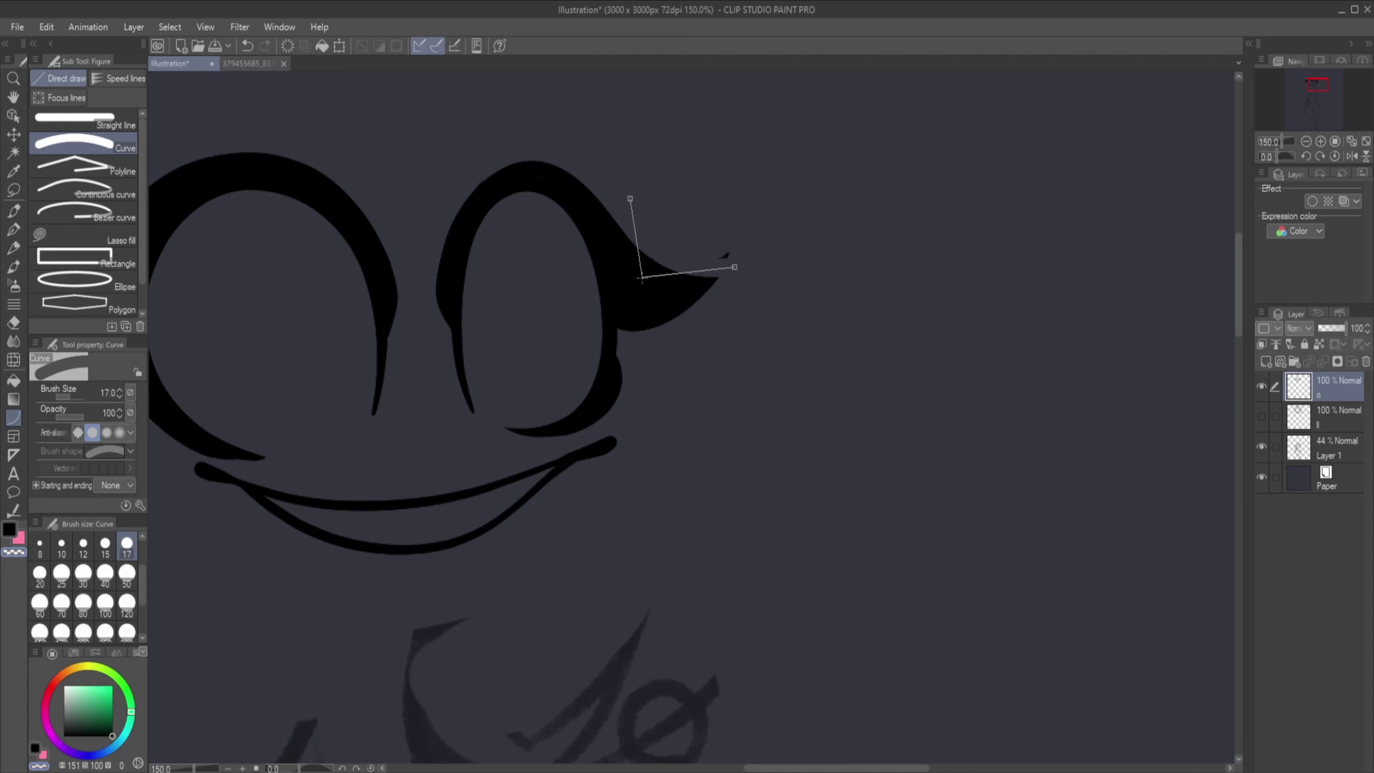
pyautogui.scroll(-2, 240, 304)
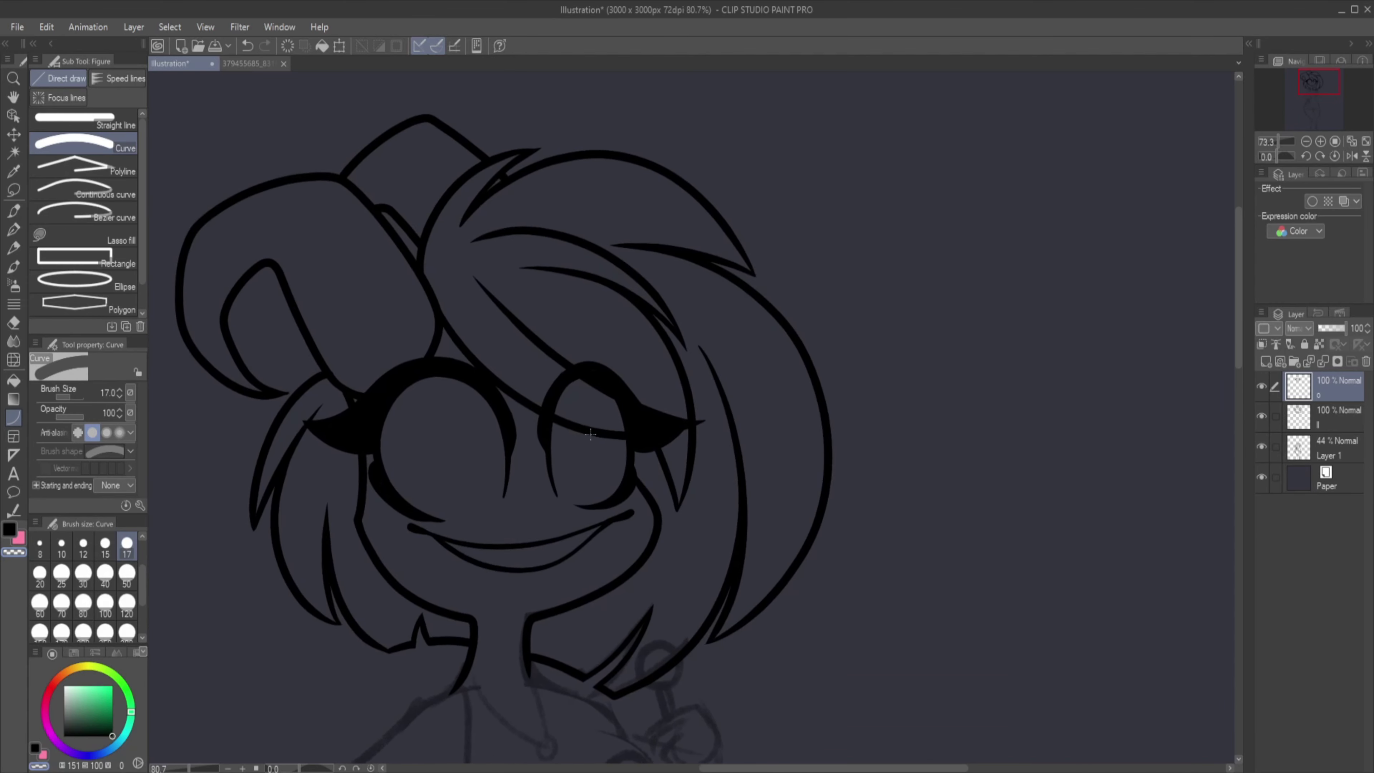
pyautogui.press('p')
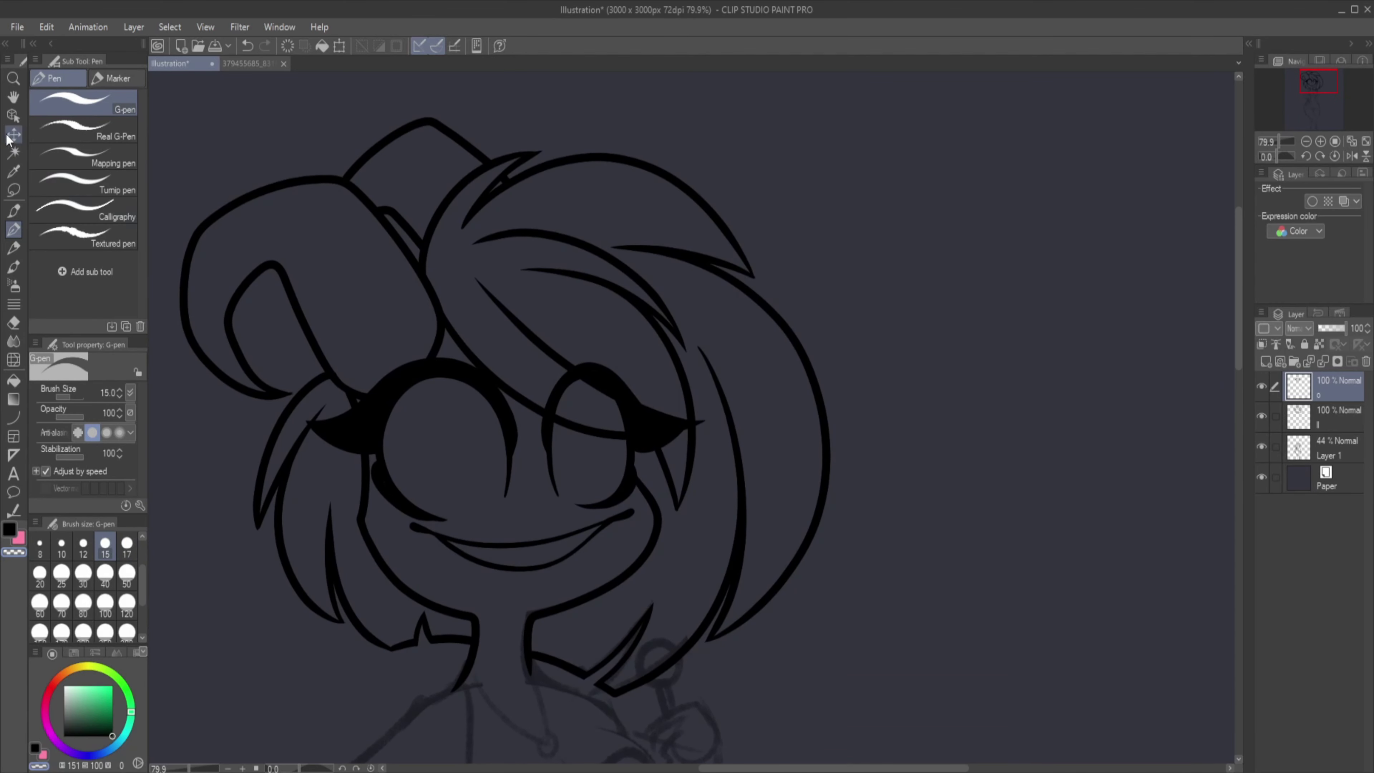
pyautogui.press('m')
pyautogui.moveTo(403, 520)
pyautogui.mouseDown()
pyautogui.moveTo(515, 507)
pyautogui.moveTo(403, 520)
pyautogui.mouseUp()
pyautogui.hotkey('ctrl', 't')
pyautogui.moveTo(549, 568); pyautogui.dragTo(555, 571)
pyautogui.click(476, 612)
# Copy the right eyelid and merge the face strokes into the main ink layer.
pyautogui.moveTo(699, 503); pyautogui.dragTo(692, 490)
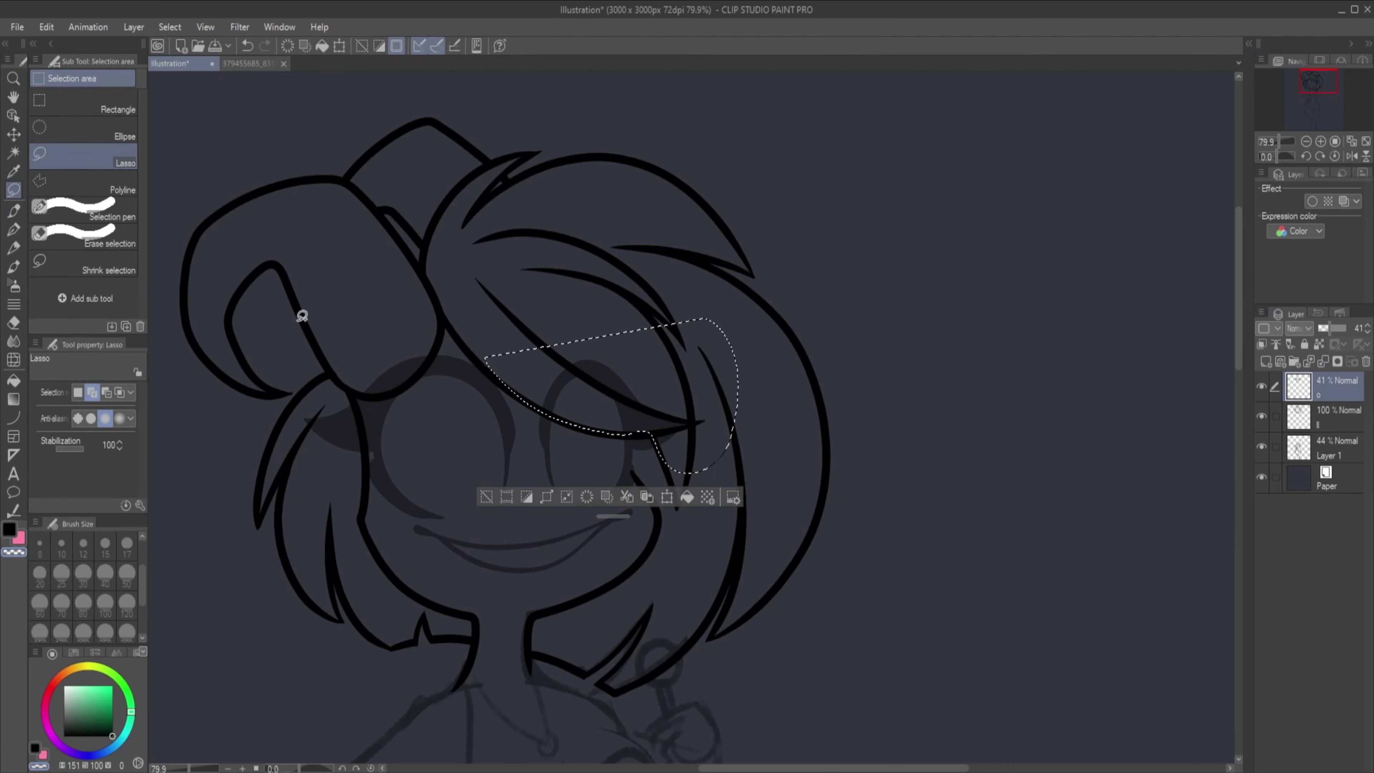
pyautogui.press('e')
pyautogui.click(1336, 363)
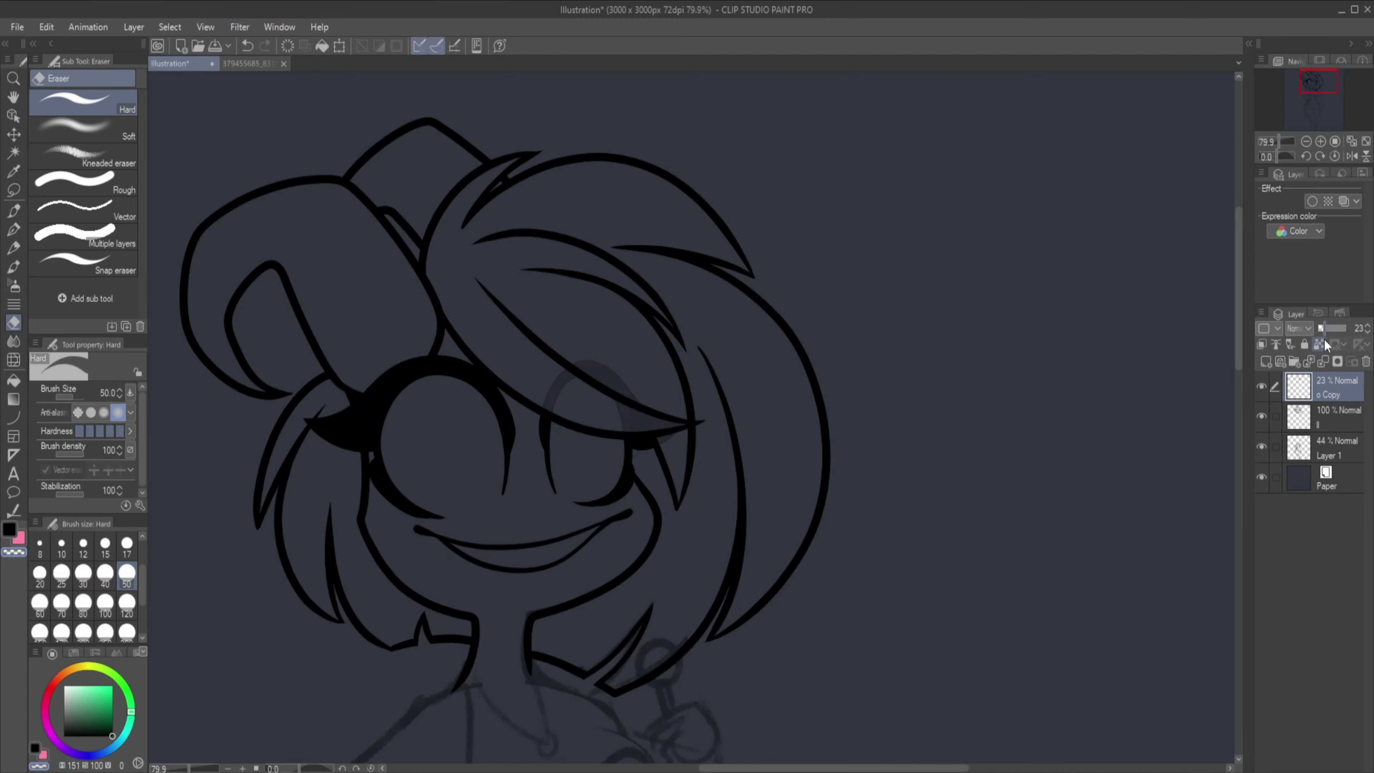
pyautogui.click(1336, 364)
pyautogui.press('p')
pyautogui.scroll(-5, 692, 417)
# Zoom in on the chest and ink the arcs and sides of both bust shapes.
pyautogui.click(243, 768)
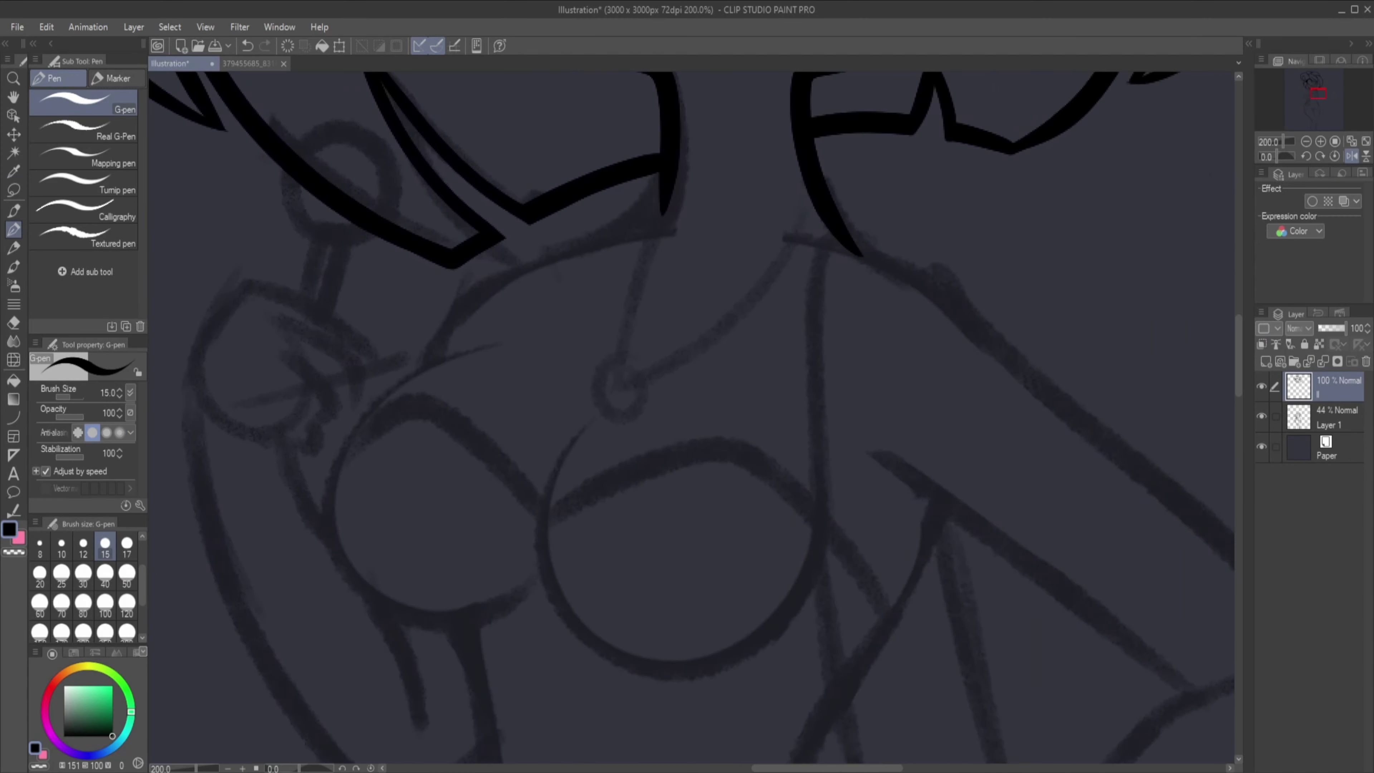
pyautogui.moveTo(503, 277)
pyautogui.mouseDown()
pyautogui.moveTo(318, 442)
pyautogui.moveTo(511, 535)
pyautogui.mouseUp()
pyautogui.moveTo(601, 344); pyautogui.dragTo(755, 582)
pyautogui.moveTo(798, 369); pyautogui.dragTo(755, 583)
pyautogui.moveTo(373, 353)
pyautogui.mouseDown()
pyautogui.moveTo(541, 431)
pyautogui.moveTo(844, 495)
pyautogui.mouseUp()
# Reframe on the torso, then ink the body line and the line down the left leg.
pyautogui.moveTo(1290, 141)
pyautogui.mouseDown()
pyautogui.moveTo(1278, 144)
pyautogui.moveTo(1298, 152)
pyautogui.mouseUp()
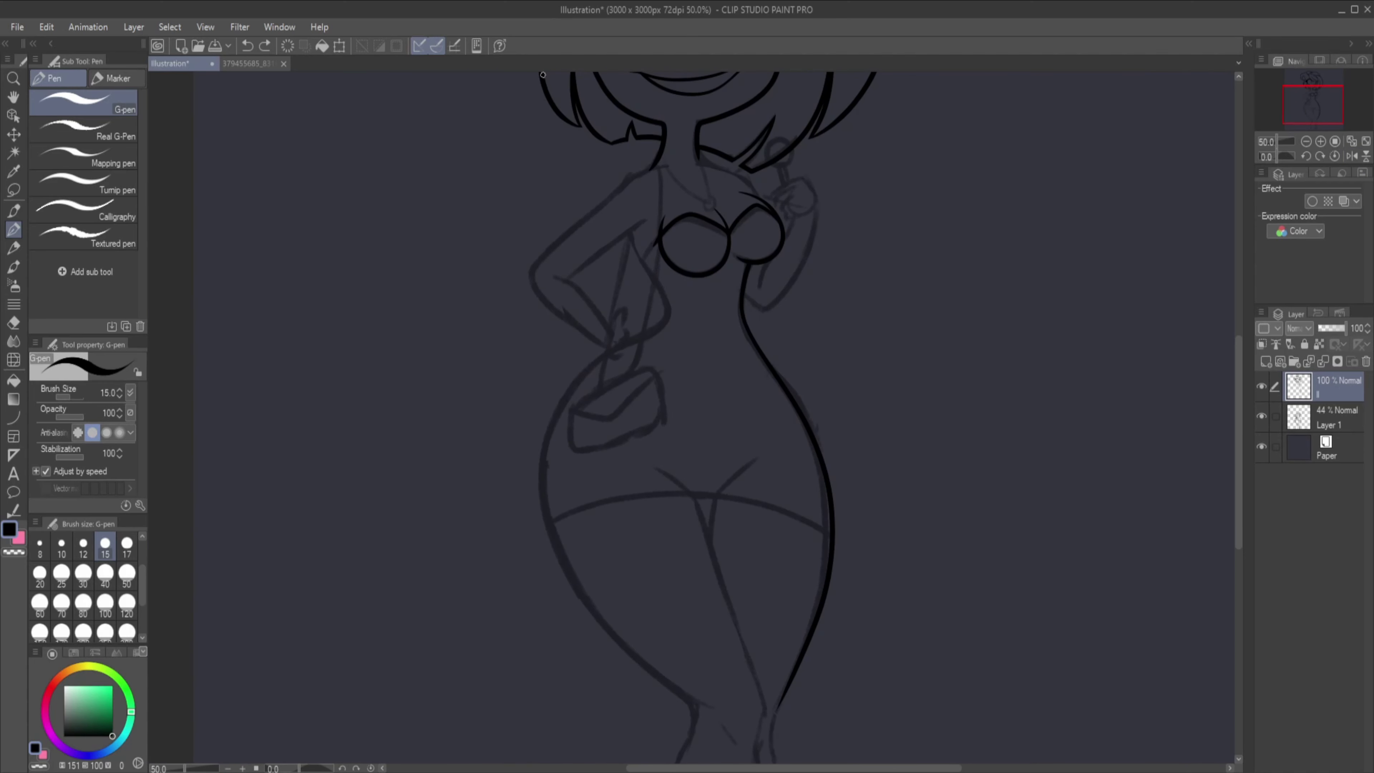
pyautogui.click(239, 769)
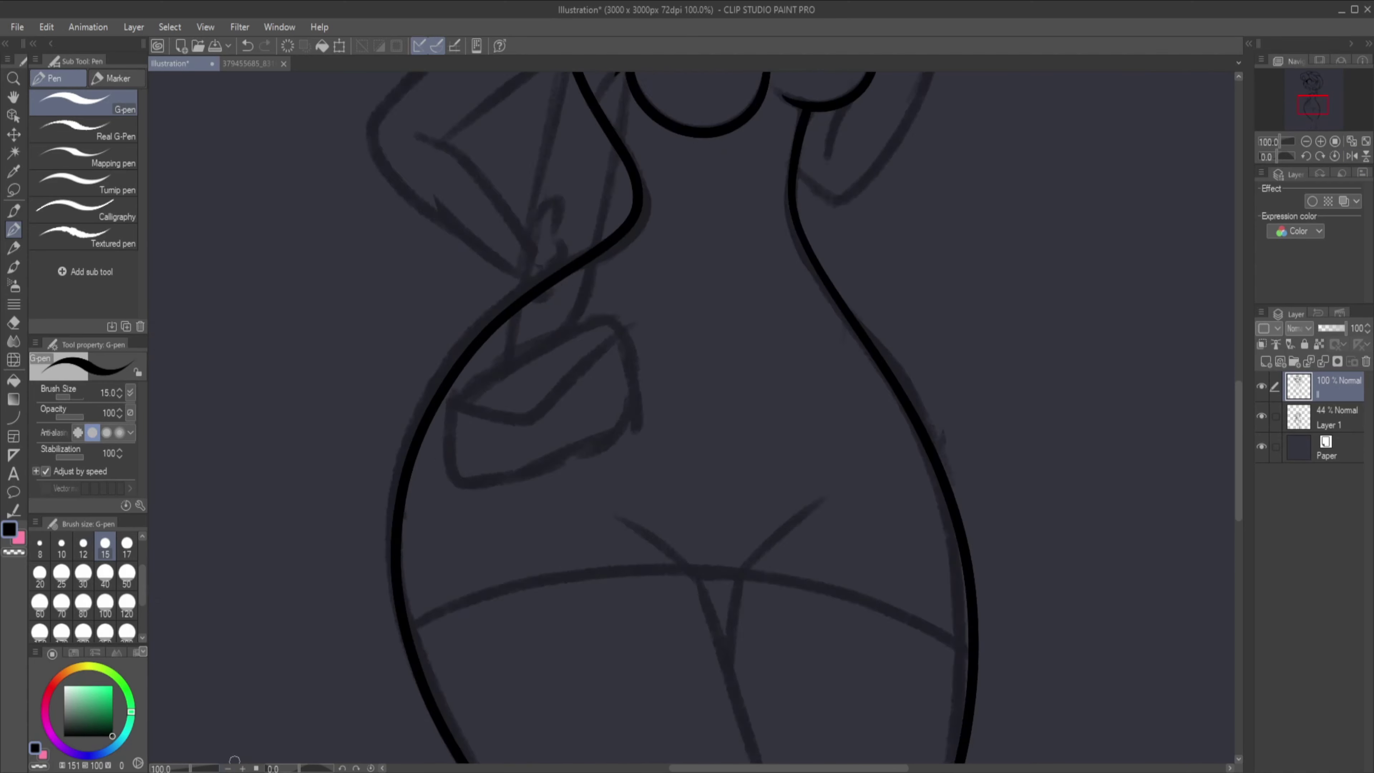
pyautogui.scroll(10, 693, 417)
pyautogui.scroll(-12, 693, 417)
pyautogui.hotkey('ctrl', '-')
pyautogui.moveTo(690, 274); pyautogui.dragTo(646, 369)
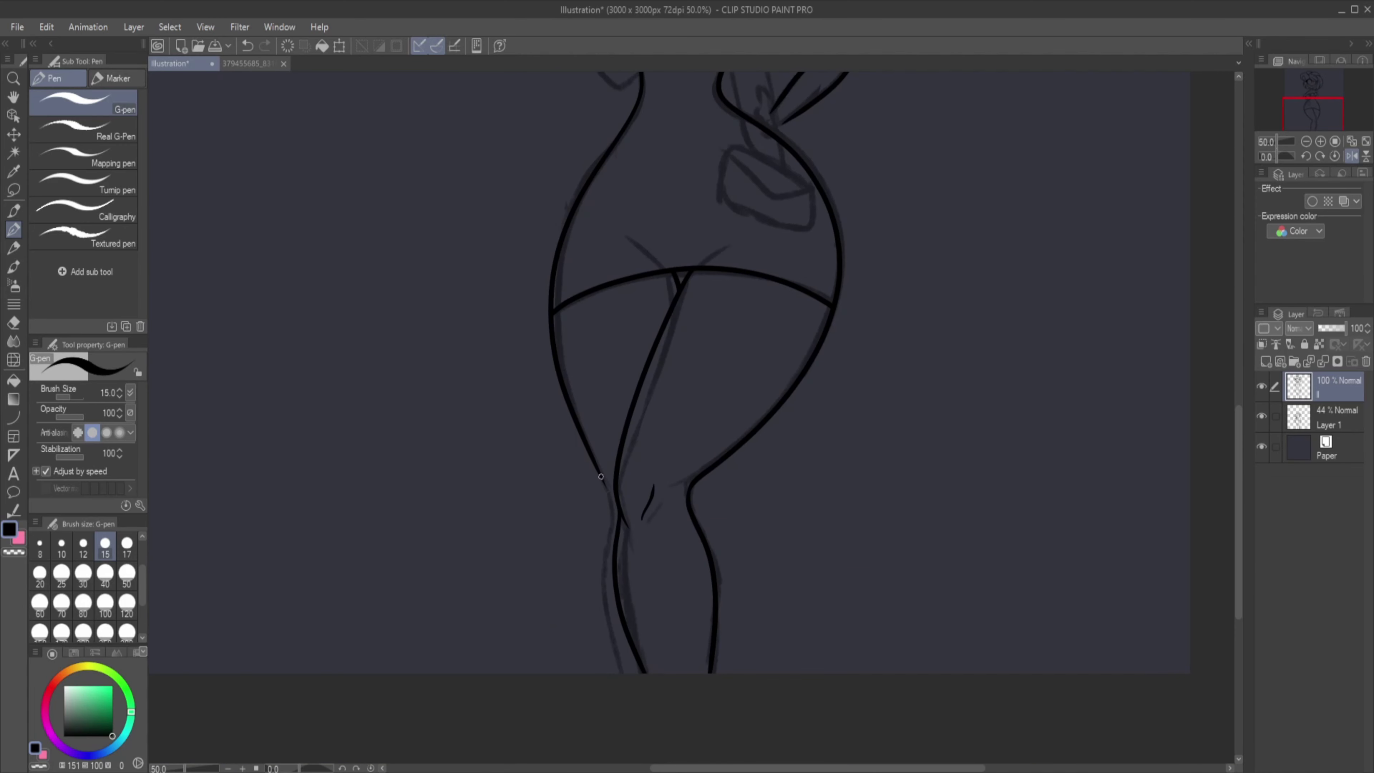
pyautogui.moveTo(604, 487); pyautogui.dragTo(620, 671)
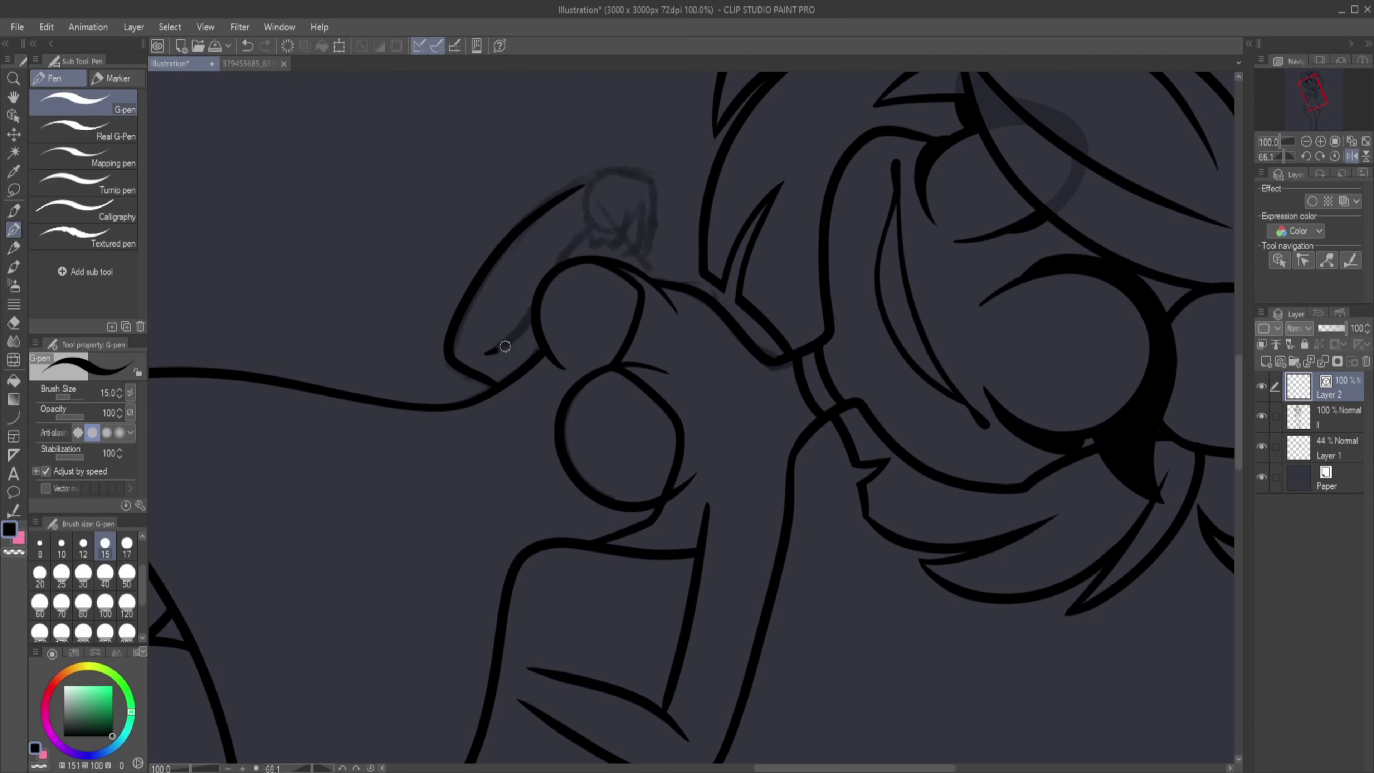
# Merge the new strokes into the ink layer, touch up the sketch and add a tail layer.
pyautogui.click(1309, 363)
pyautogui.click(1331, 417)
pyautogui.press('e')
pyautogui.hotkey('ctrl', '0')
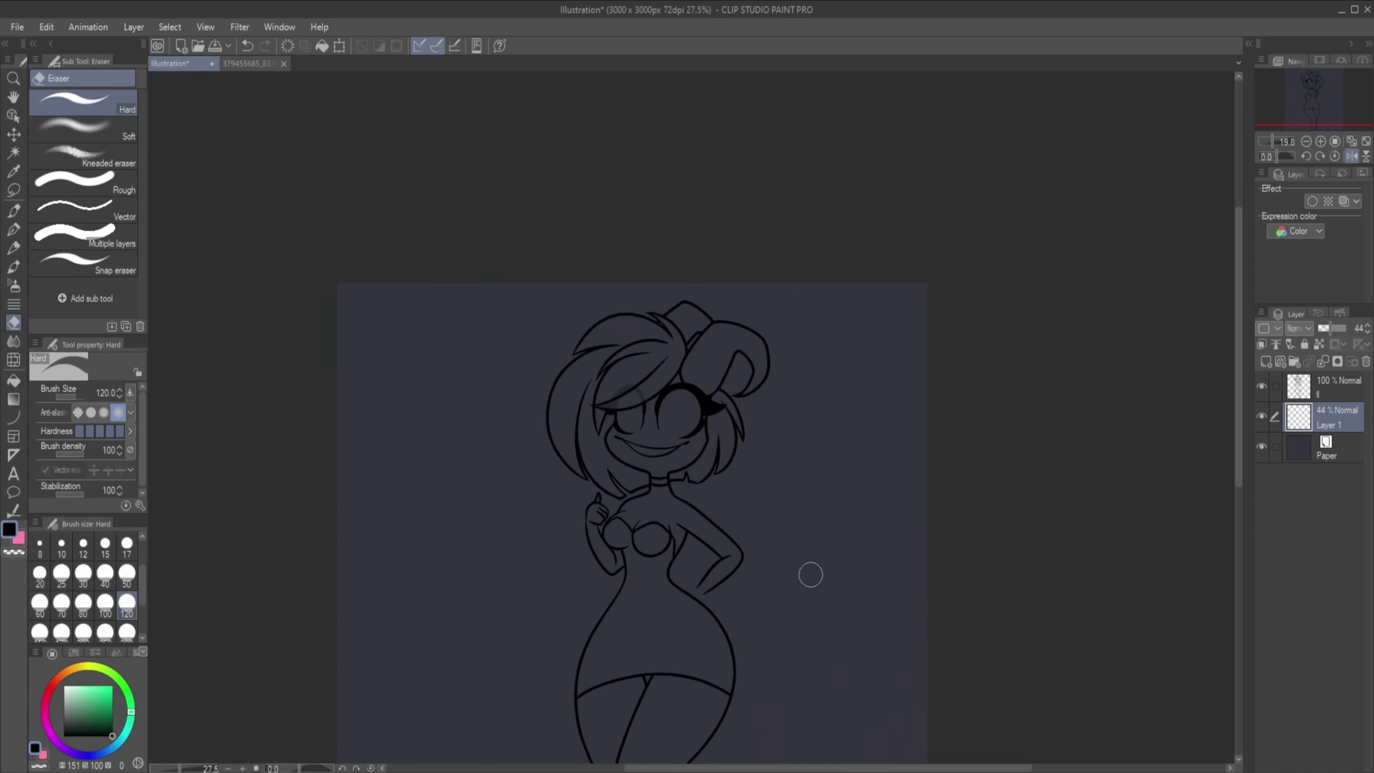
pyautogui.scroll(-2, 563, 379)
pyautogui.scroll(3, 586, 399)
pyautogui.press('p')
pyautogui.hotkey('ctrl', 'shift', 'n')
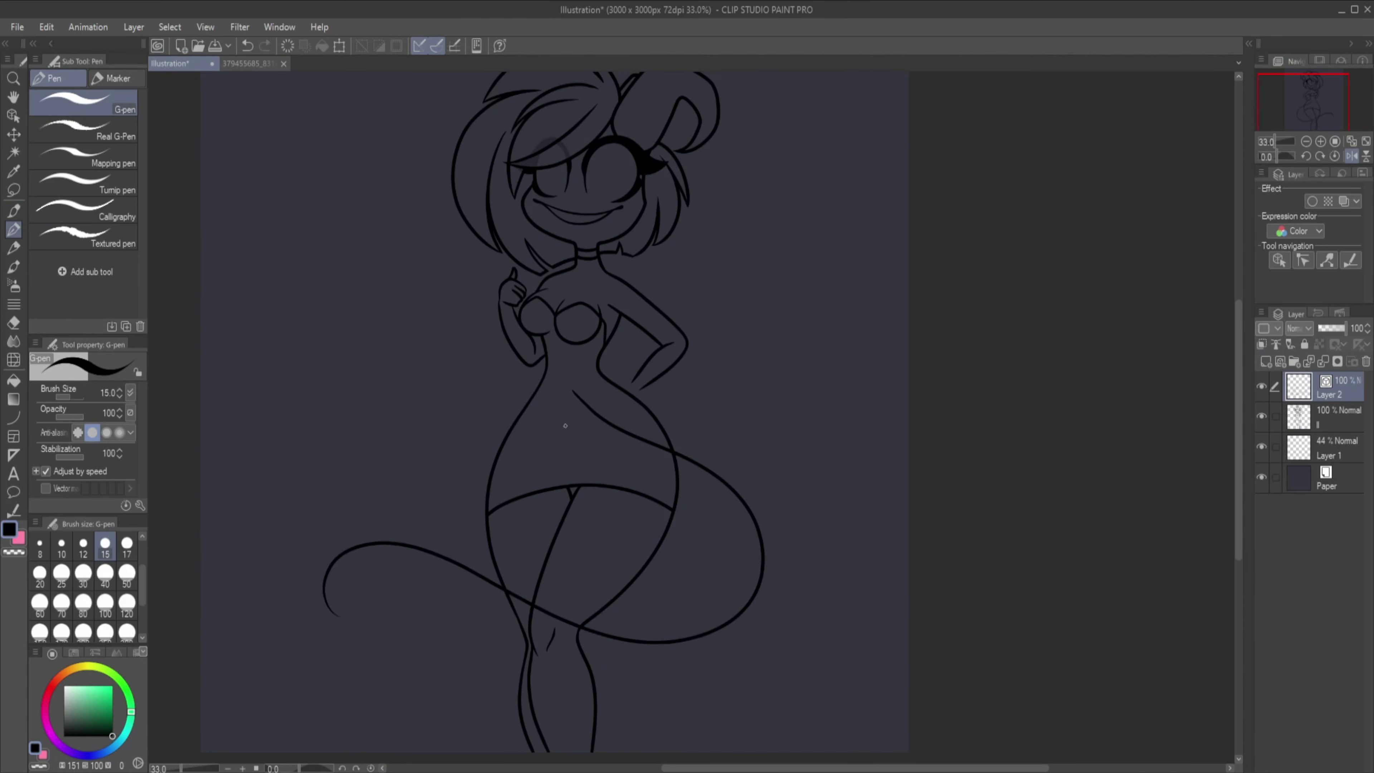
# Try copying and offsetting the tail, then discard the copy and clear the rough tail strokes.
pyautogui.press('m')
pyautogui.moveTo(649, 341); pyautogui.dragTo(648, 342)
pyautogui.hotkey('ctrl', 'c')
pyautogui.hotkey('ctrl', 'v')
pyautogui.press('k')
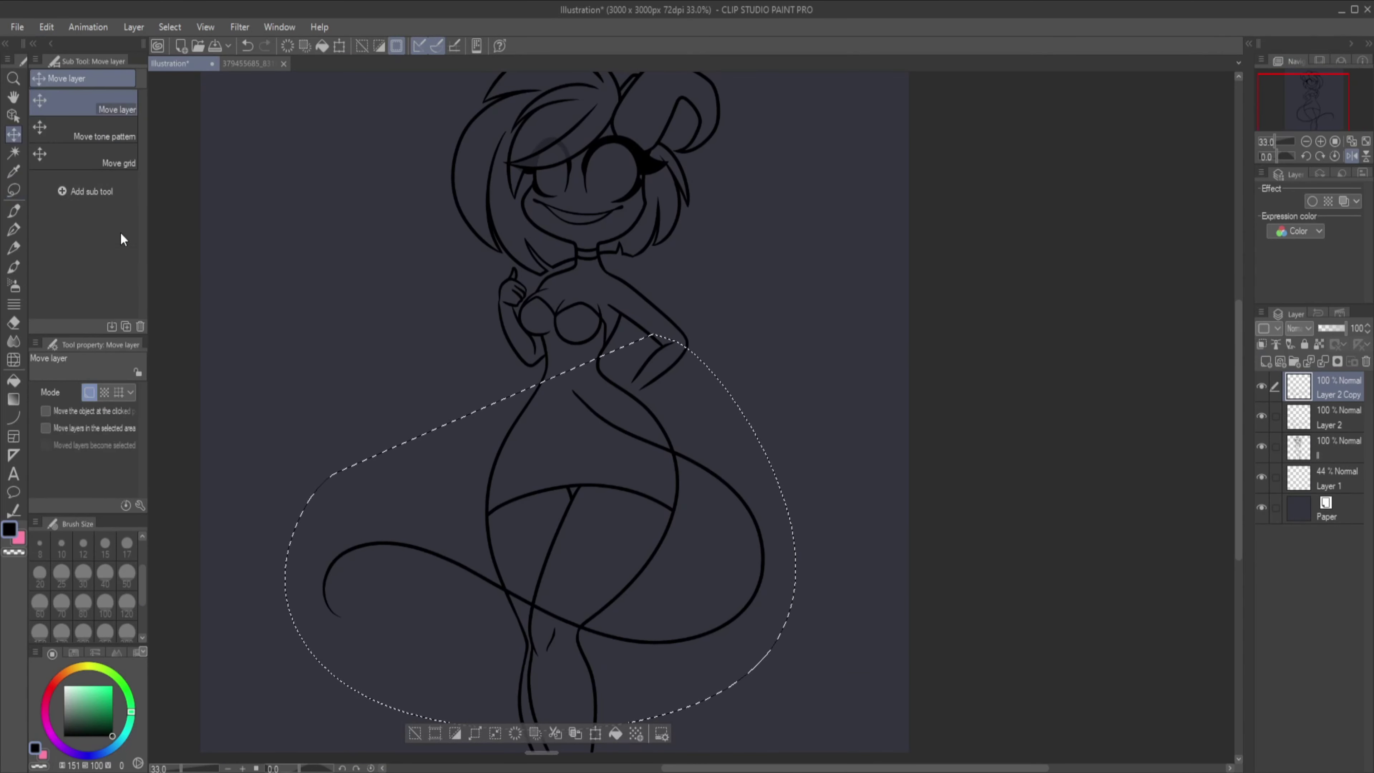
pyautogui.moveTo(527, 546); pyautogui.dragTo(521, 541)
pyautogui.hotkey('ctrl', 'd')
pyautogui.rightClick(1069, 303)
pyautogui.click(1136, 307)
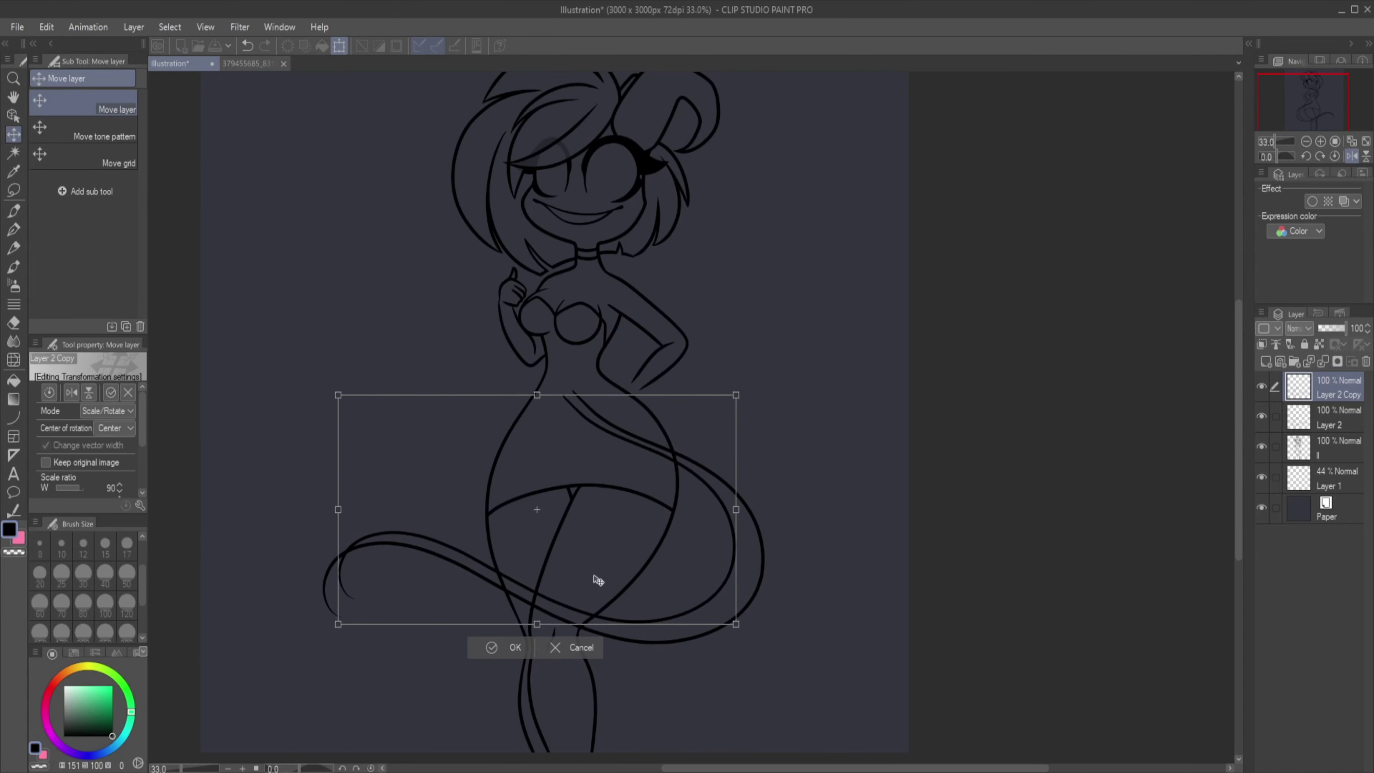
pyautogui.press('Escape')
pyautogui.hotkey('ctrl', 'z')
pyautogui.press('e')
# Give the tail layer a black border and draw the long white tail with a V-shaped tip.
pyautogui.click(1312, 201)
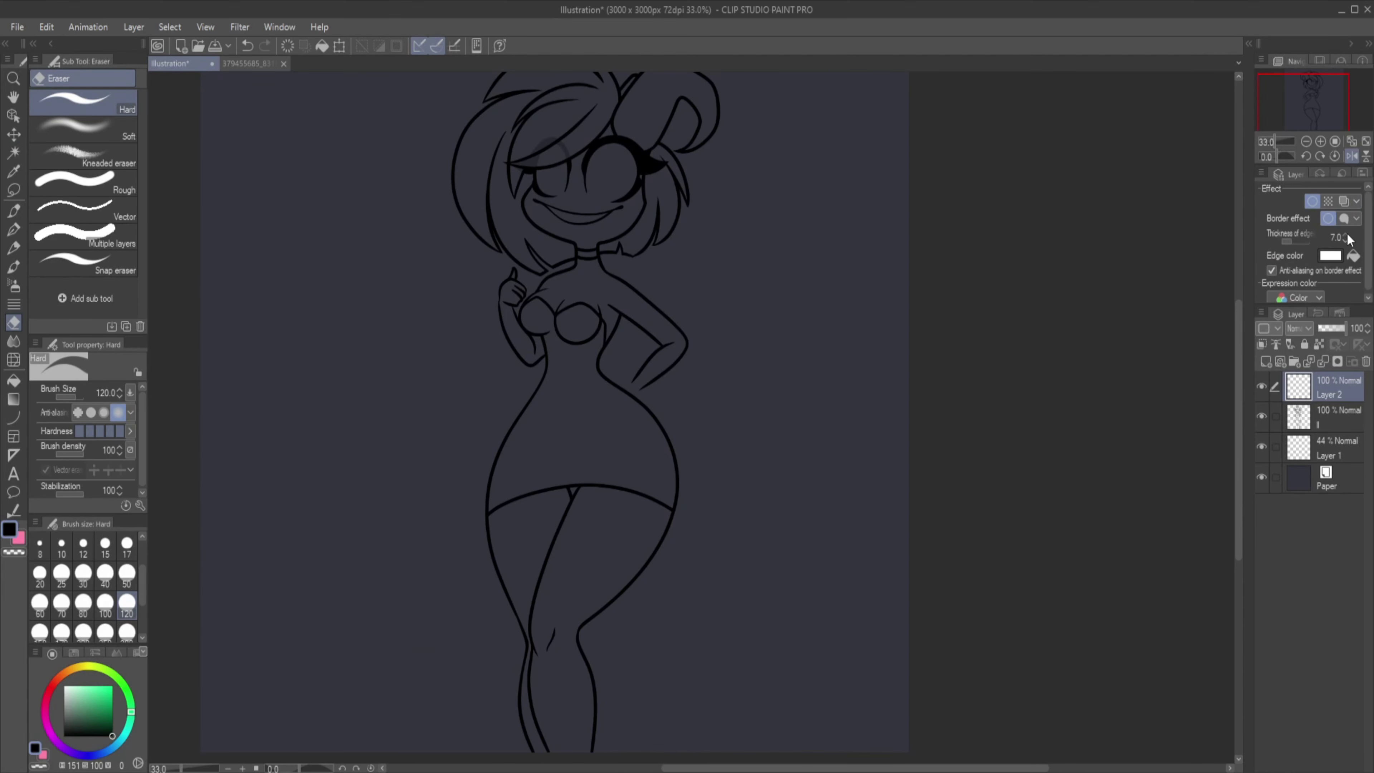
pyautogui.press('p')
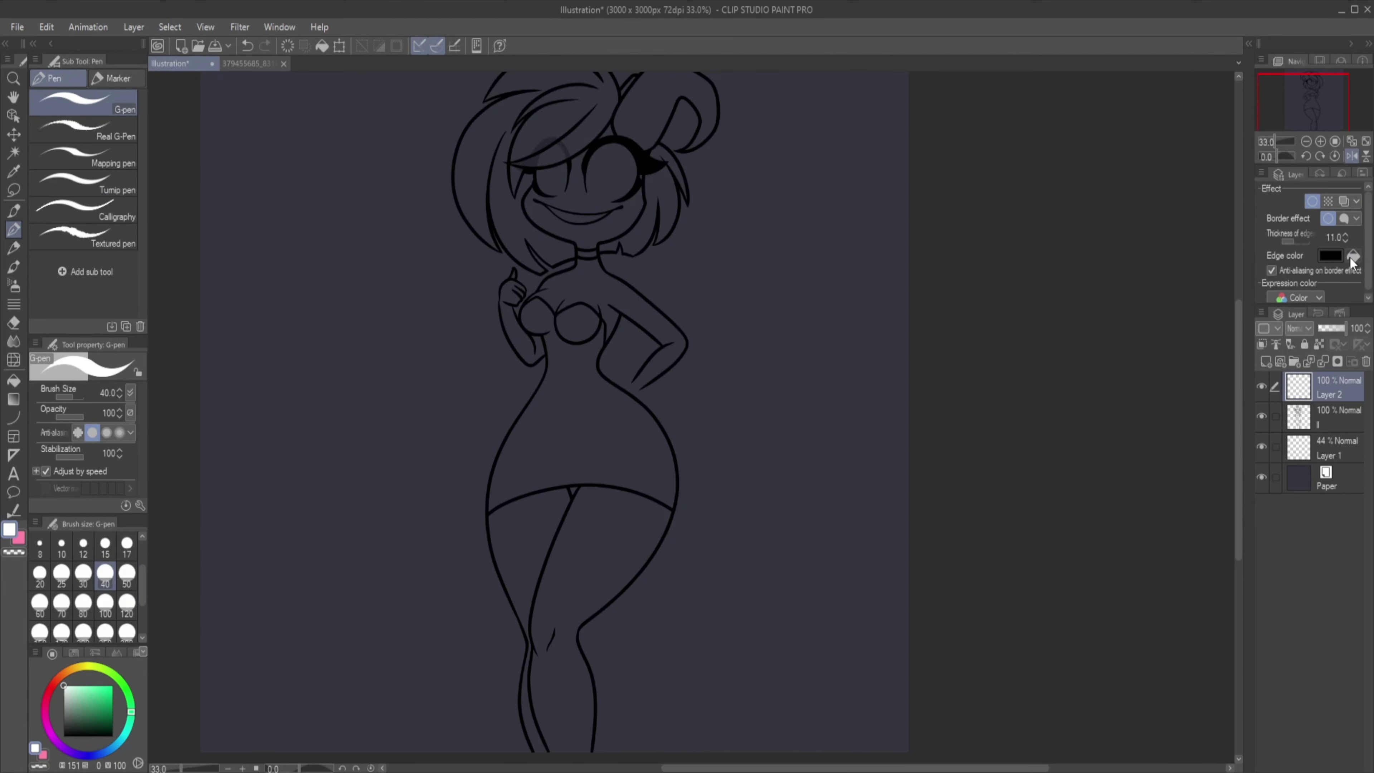
pyautogui.moveTo(570, 408)
pyautogui.mouseDown()
pyautogui.moveTo(470, 562)
pyautogui.moveTo(275, 460)
pyautogui.mouseUp()
pyautogui.scroll(3, 275, 459)
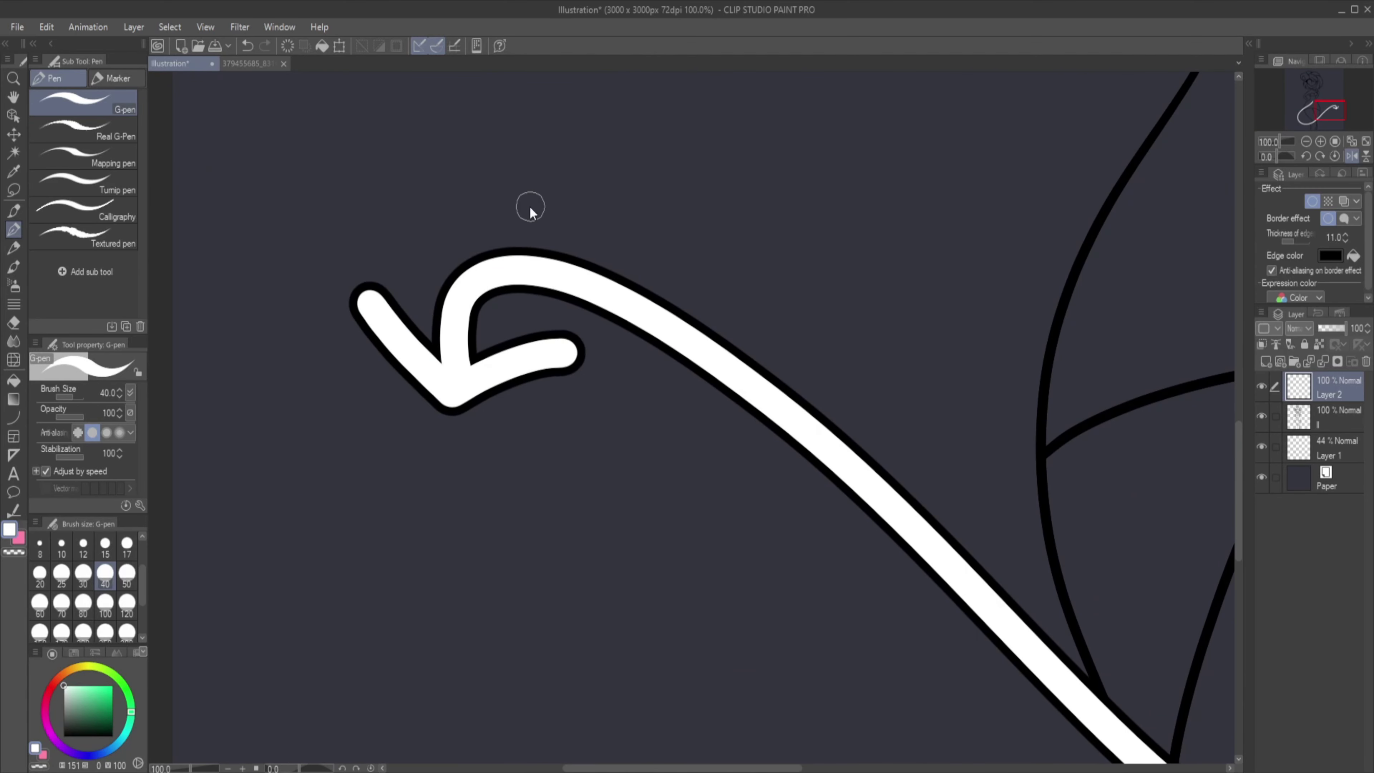
pyautogui.moveTo(392, 270)
pyautogui.mouseDown()
pyautogui.moveTo(506, 334)
pyautogui.moveTo(481, 357)
pyautogui.mouseUp()
pyautogui.hotkey('ctrl', 'z')
pyautogui.hotkey('ctrl', 'z')
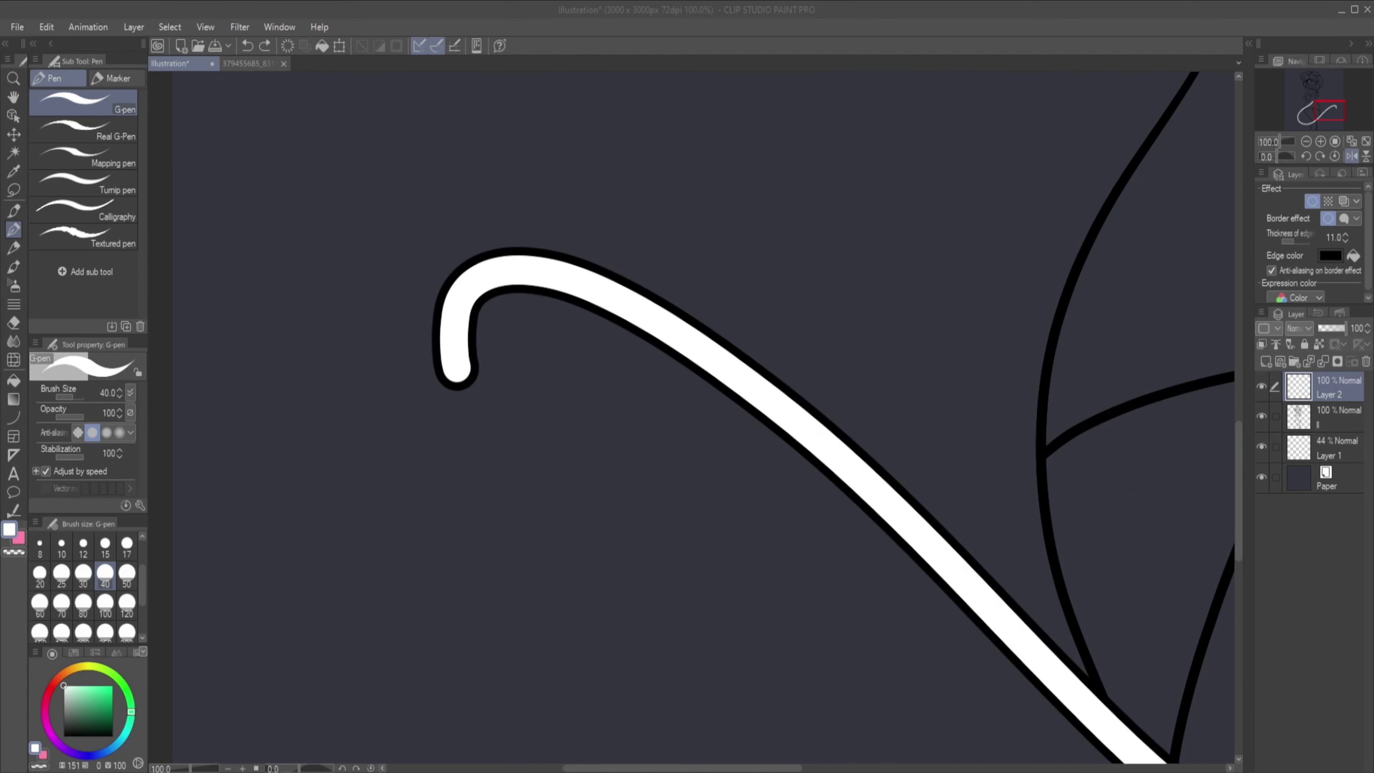
pyautogui.scroll(1, 457, 374)
pyautogui.moveTo(322, 292); pyautogui.dragTo(577, 337)
pyautogui.hotkey('ctrl', 'z')
pyautogui.moveTo(355, 346); pyautogui.dragTo(557, 331)
# Close the arrow-shaped tail tip and remove the white fill, keeping only the outline.
pyautogui.moveTo(475, 455)
pyautogui.mouseDown()
pyautogui.moveTo(445, 344)
pyautogui.moveTo(491, 439)
pyautogui.moveTo(368, 352)
pyautogui.moveTo(503, 466)
pyautogui.moveTo(537, 359)
pyautogui.moveTo(368, 368)
pyautogui.mouseUp()
pyautogui.scroll(-4, 368, 368)
pyautogui.scroll(1, 611, 412)
pyautogui.press('g')
pyautogui.press('Delete')
pyautogui.press('e')
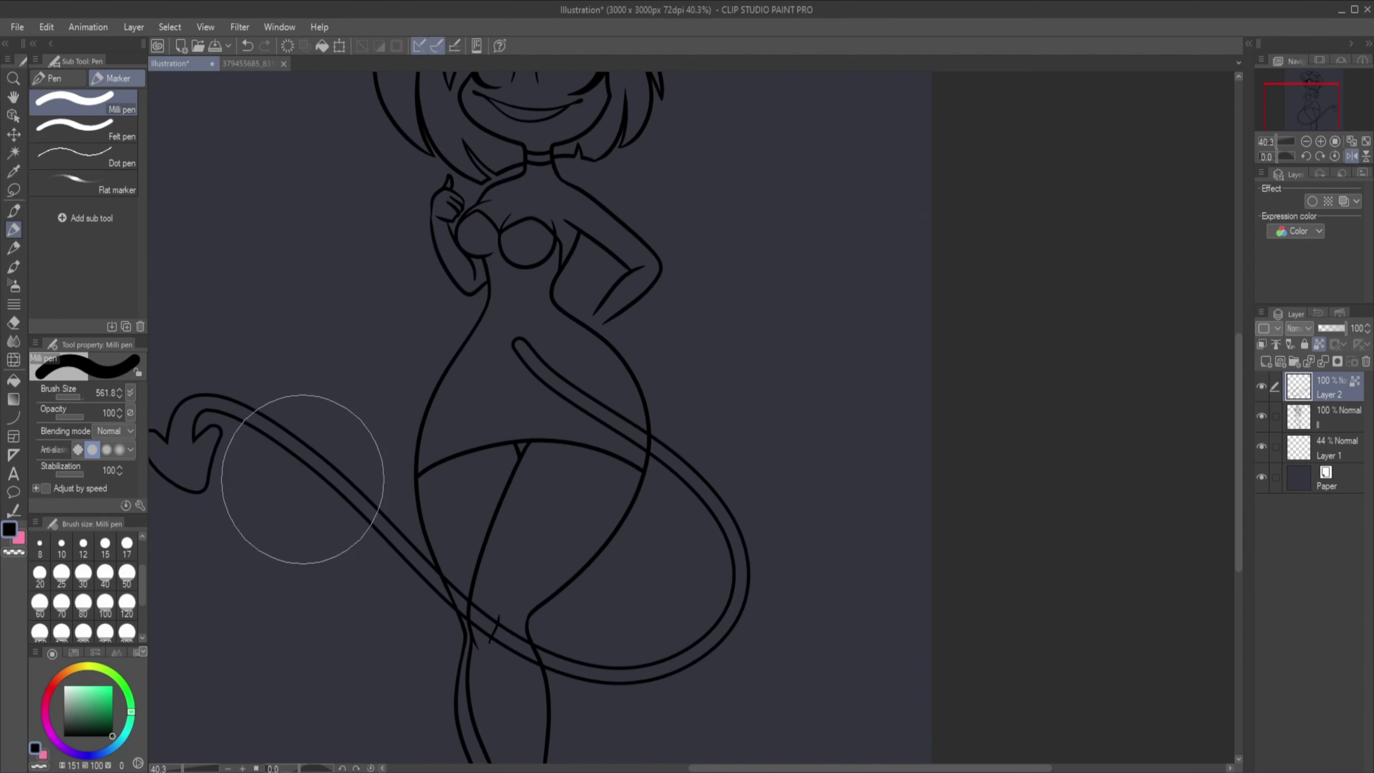
pyautogui.hotkey('ctrl', 'Delete')
# Redraw the outer arm line with a finer pen, tapering it down to the hip and wrist.
pyautogui.scroll(5, 343, 251)
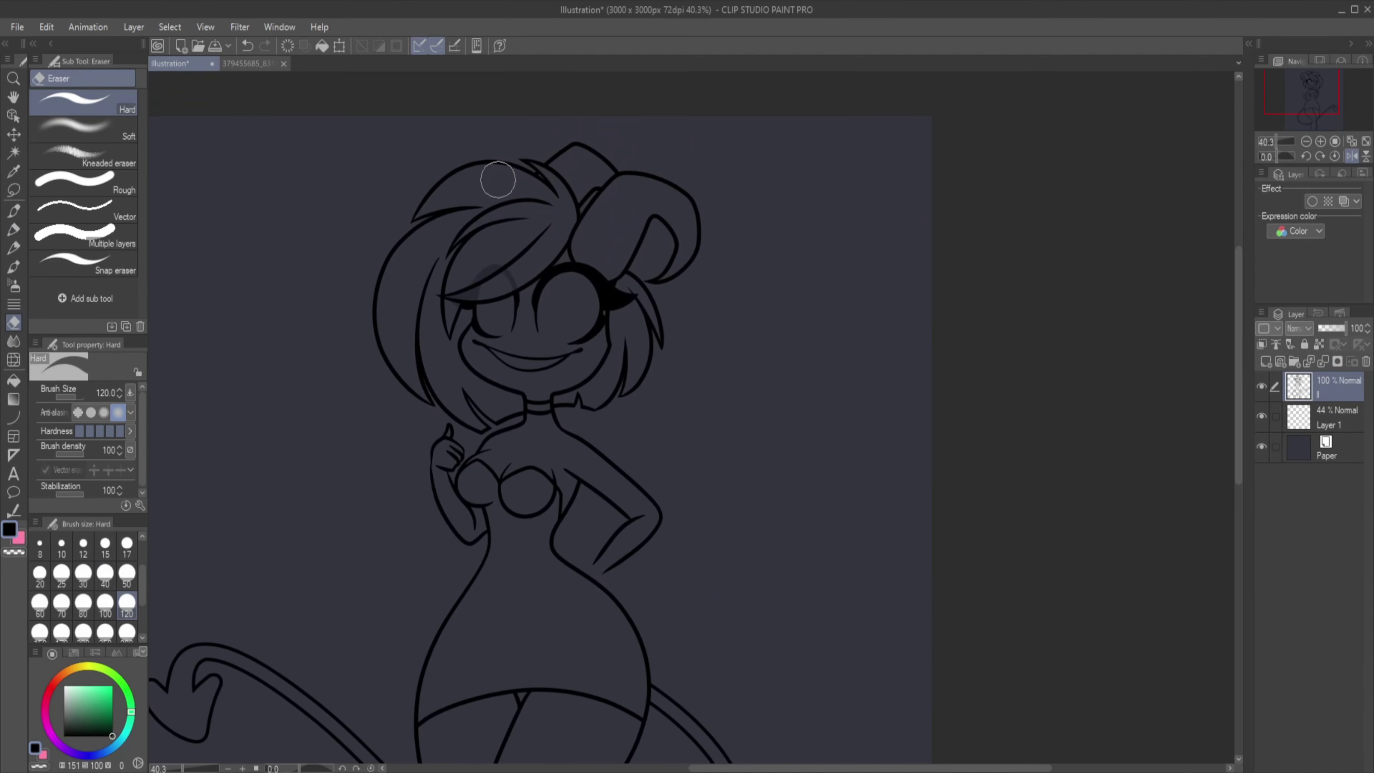
pyautogui.press('p')
pyautogui.click(105, 544)
pyautogui.hotkey('ctrl', '+')
pyautogui.scroll(5, 611, 460)
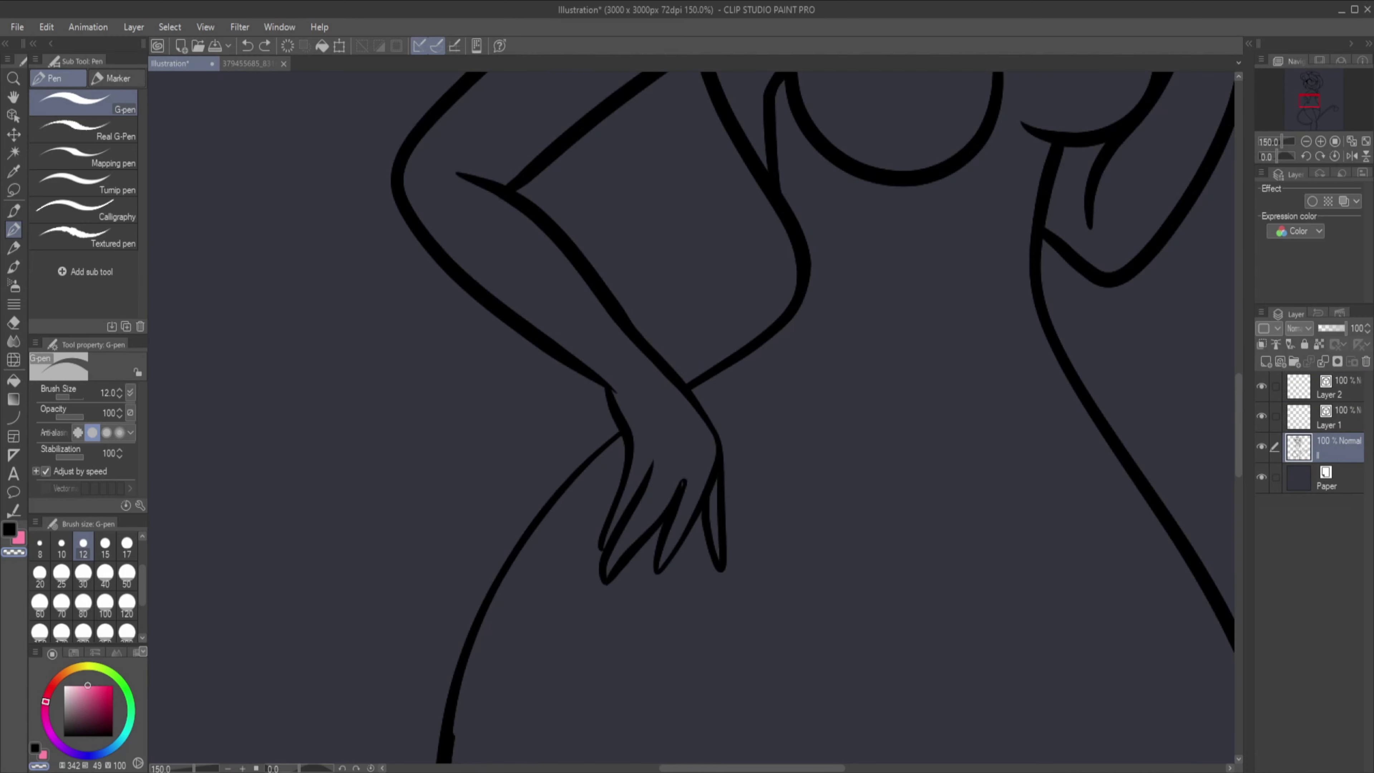
pyautogui.scroll(-2, 611, 460)
pyautogui.scroll(2, 611, 460)
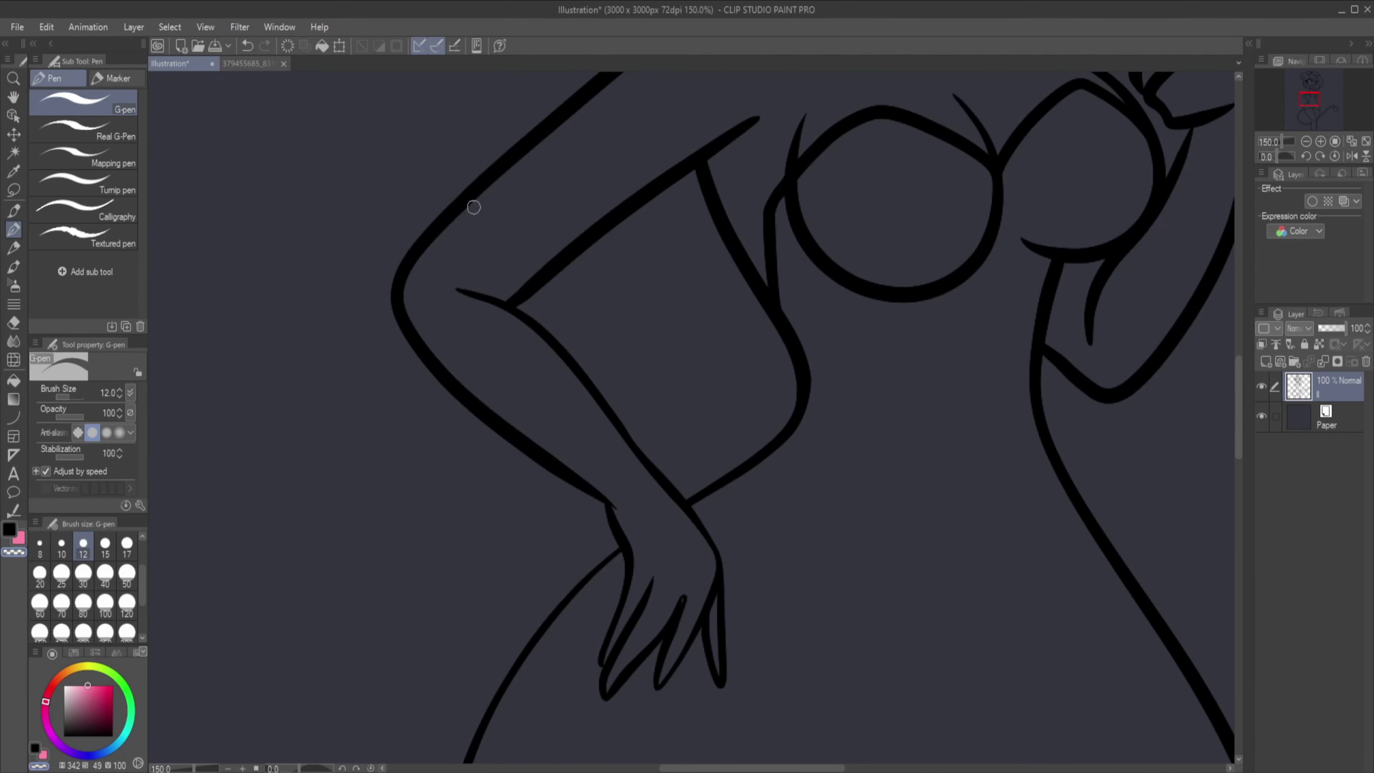
pyautogui.moveTo(453, 222); pyautogui.dragTo(508, 557)
pyautogui.scroll(5, 609, 508)
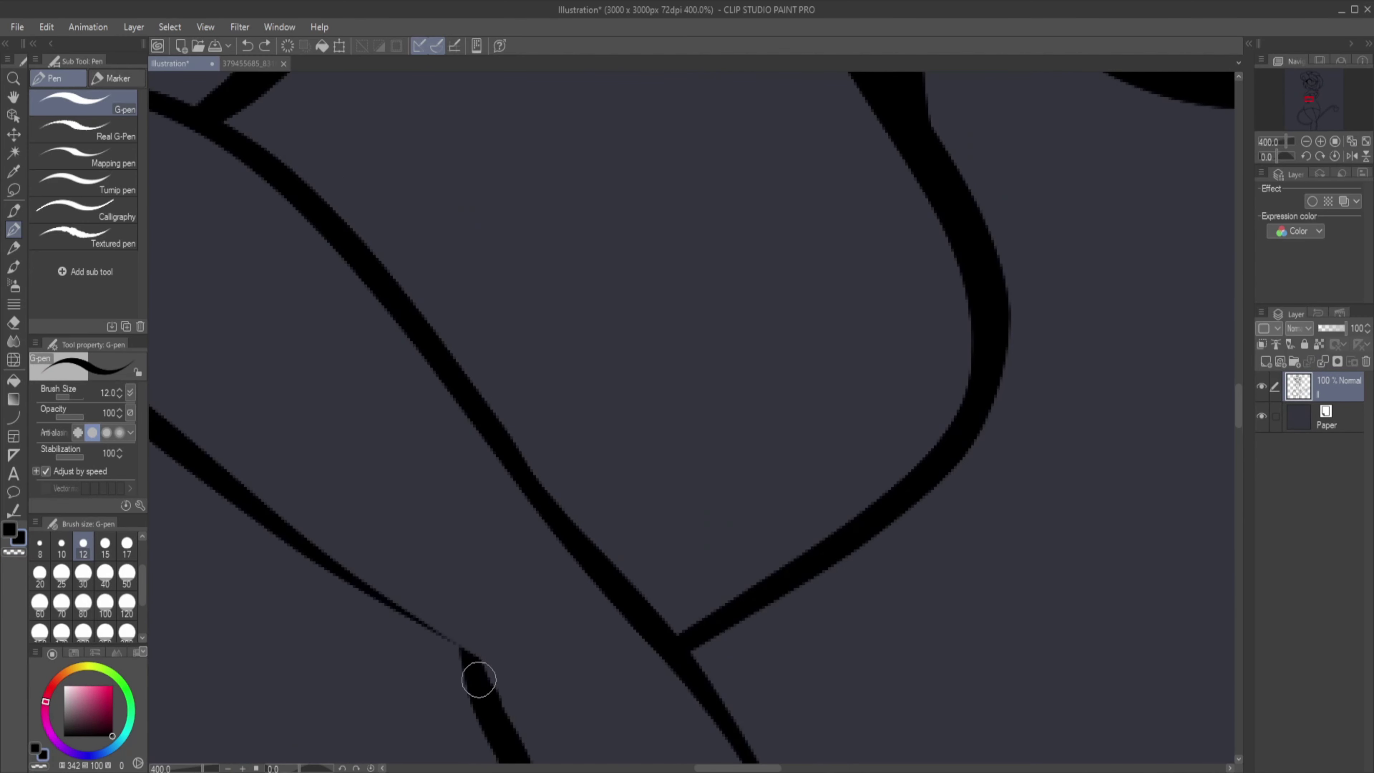
pyautogui.moveTo(590, 493); pyautogui.dragTo(614, 524)
pyautogui.scroll(-5, 609, 508)
pyautogui.scroll(-1, 1228, 441)
pyautogui.scroll(3, 1228, 442)
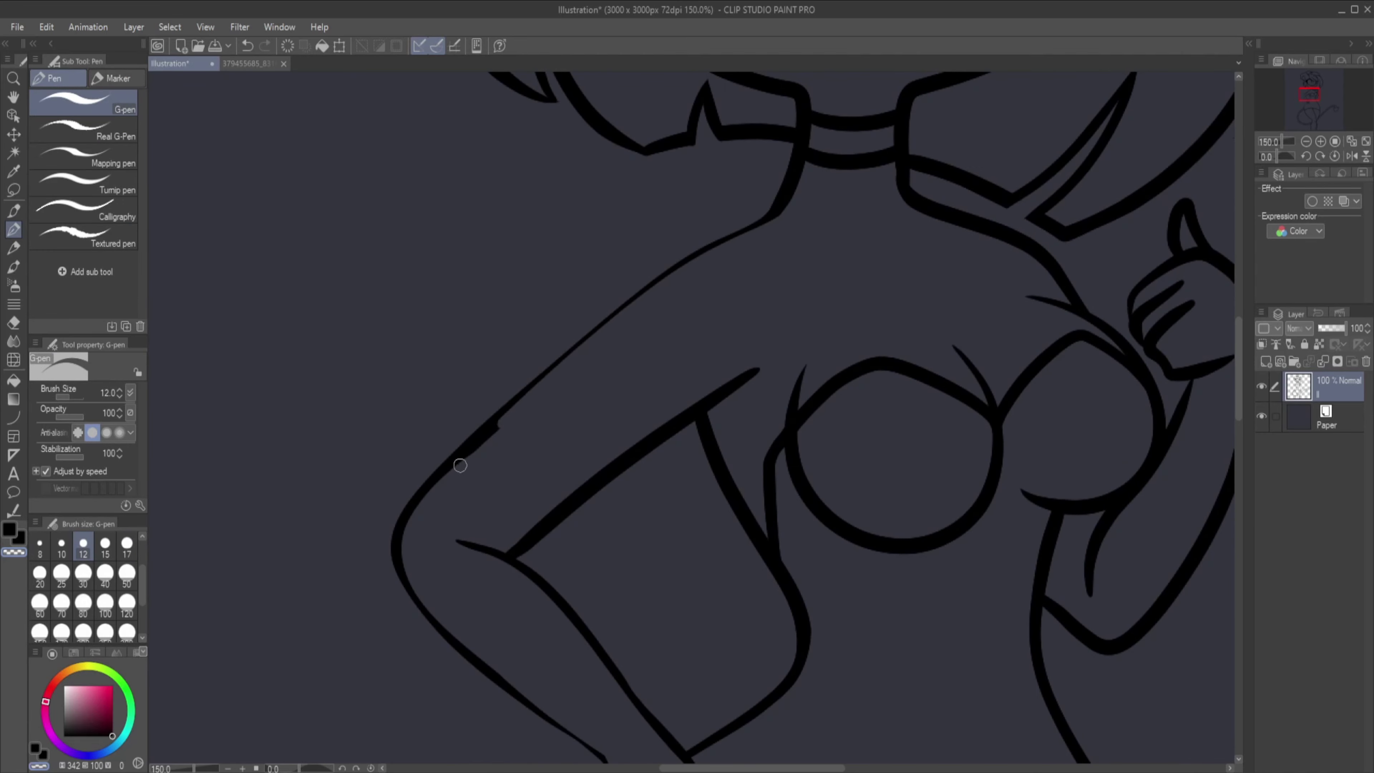
pyautogui.scroll(-5, 644, 420)
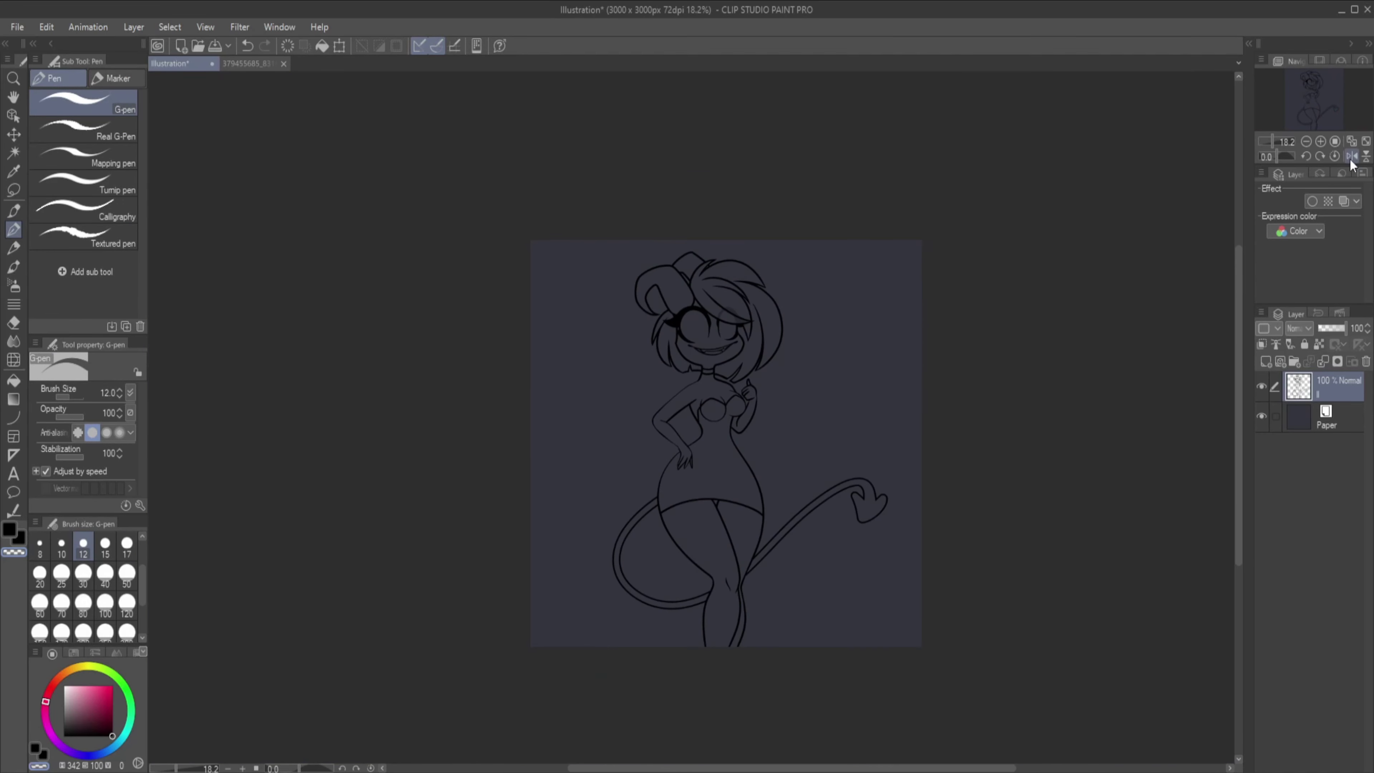
pyautogui.scroll(7, 822, 458)
pyautogui.hscroll(-5, 461, 542)
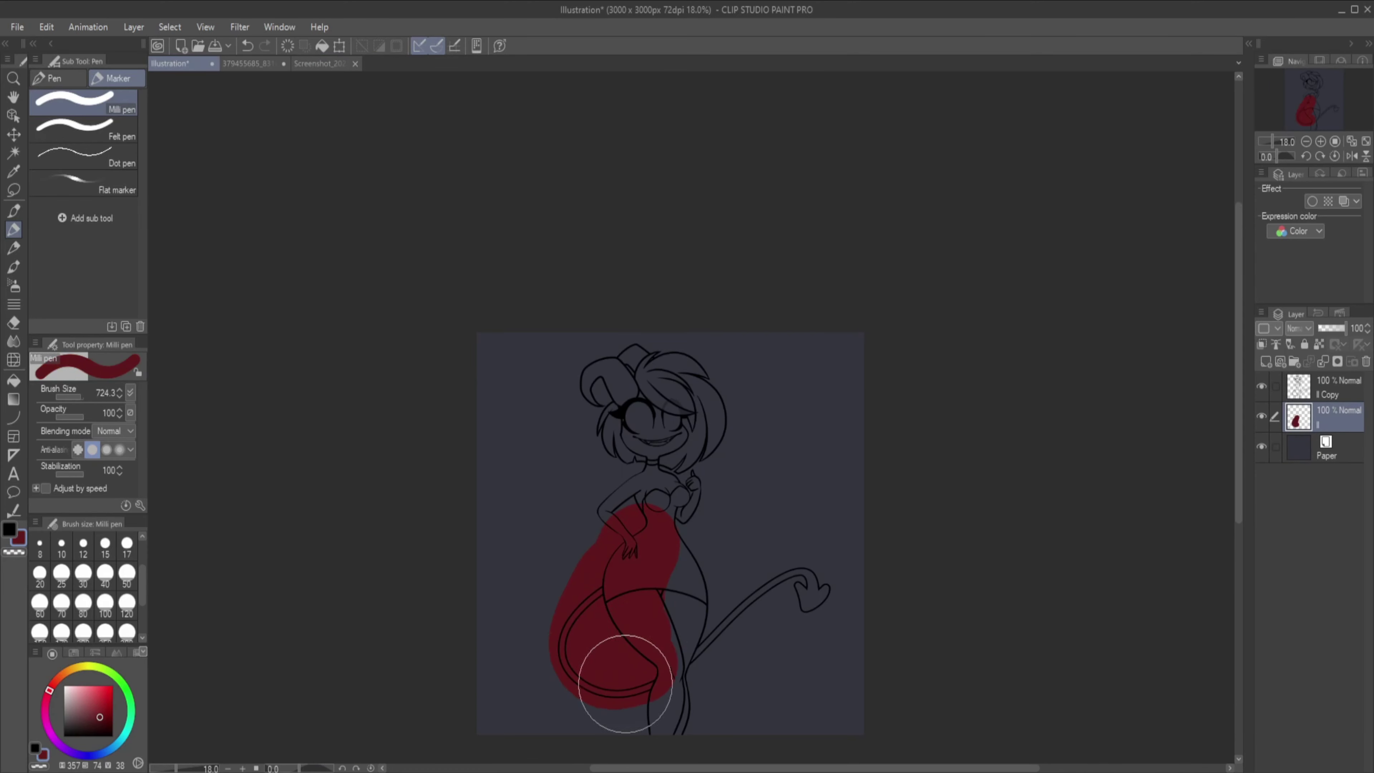
# Paint a red base over the figure, clean spills with Erase Along Edge, and sample the reference red.
pyautogui.moveTo(613, 659); pyautogui.dragTo(650, 379)
pyautogui.click(58, 155)
pyautogui.moveTo(568, 389)
pyautogui.mouseDown()
pyautogui.moveTo(545, 421)
pyautogui.moveTo(540, 702)
pyautogui.moveTo(686, 412)
pyautogui.moveTo(708, 473)
pyautogui.moveTo(834, 562)
pyautogui.moveTo(798, 636)
pyautogui.moveTo(642, 668)
pyautogui.mouseUp()
pyautogui.press('[')
pyautogui.press('[')
pyautogui.press('[')
pyautogui.press('[')
pyautogui.press('[')
pyautogui.press('[')
pyautogui.hotkey('ctrl', '+')
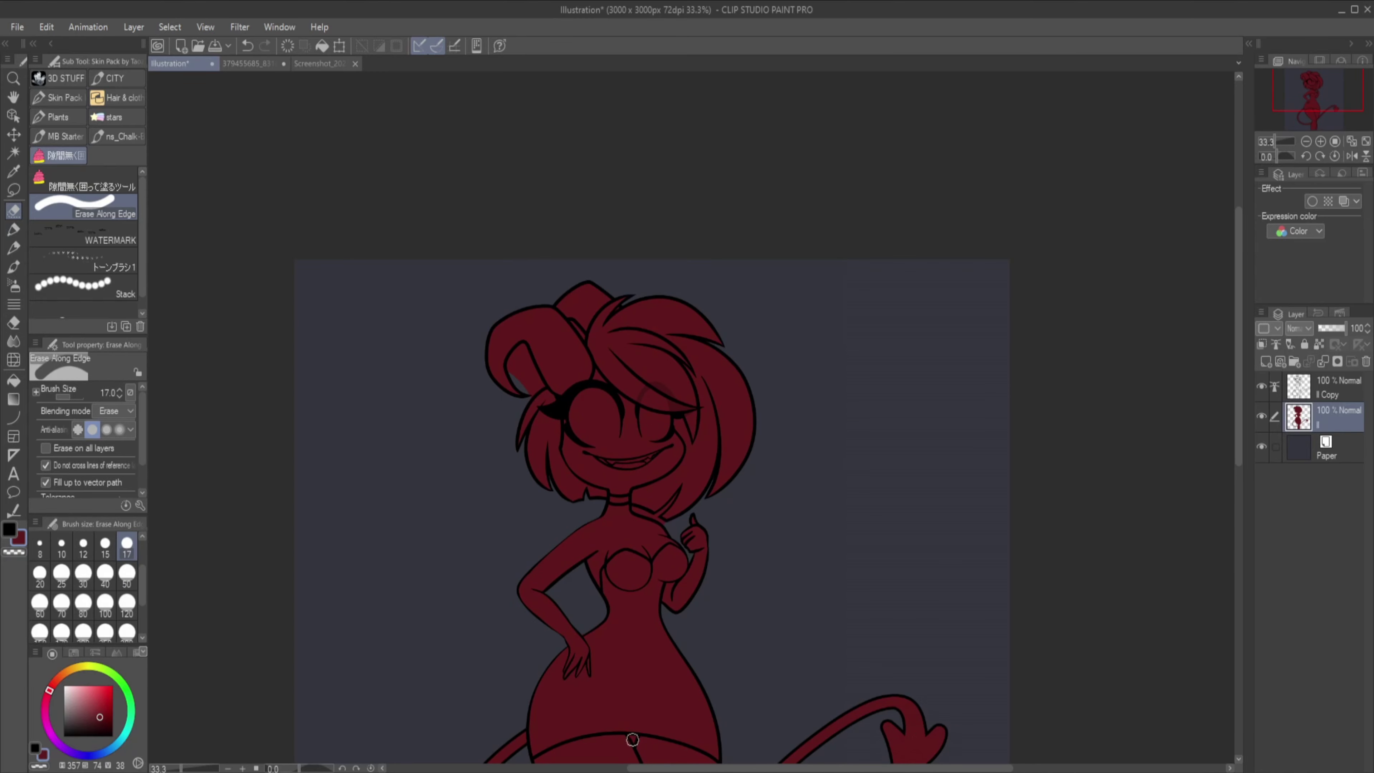
pyautogui.hotkey('ctrl', '-')
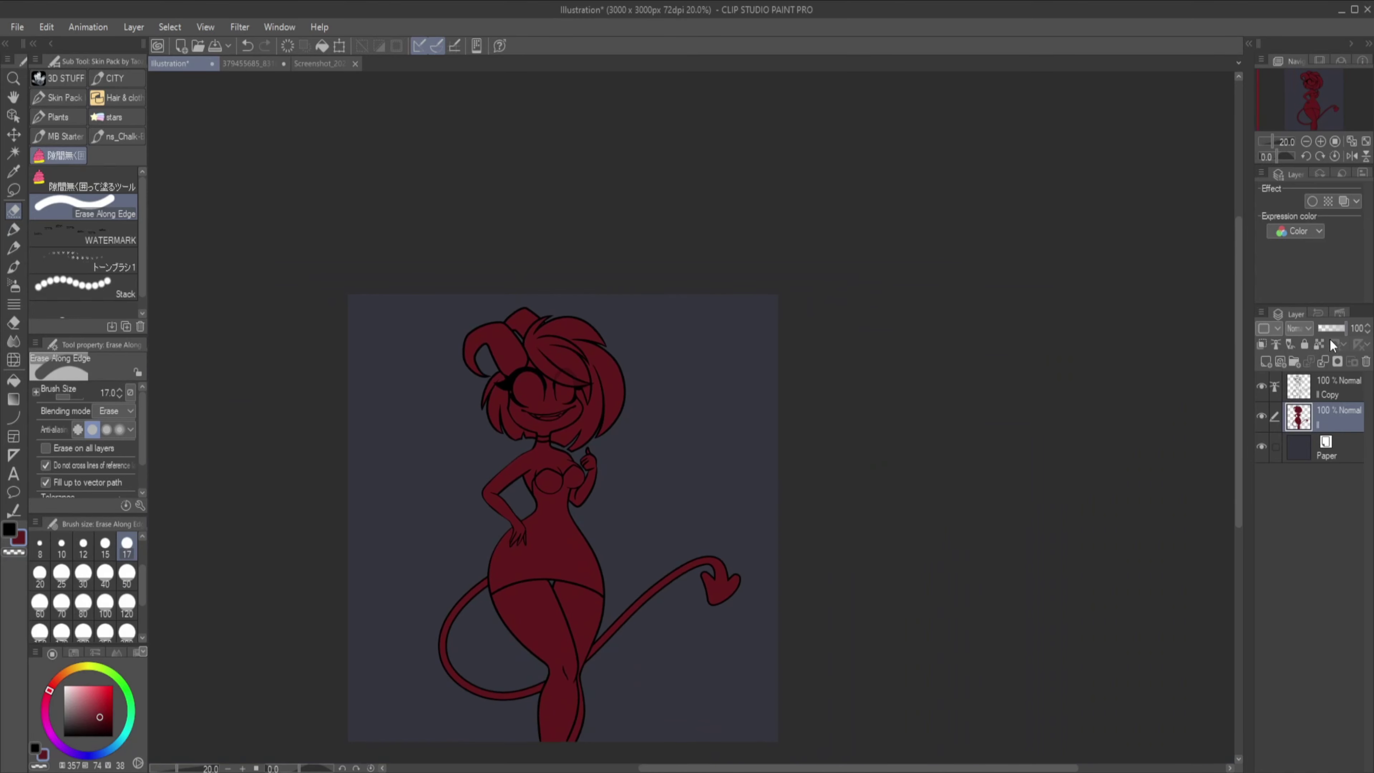
pyautogui.click(14, 171)
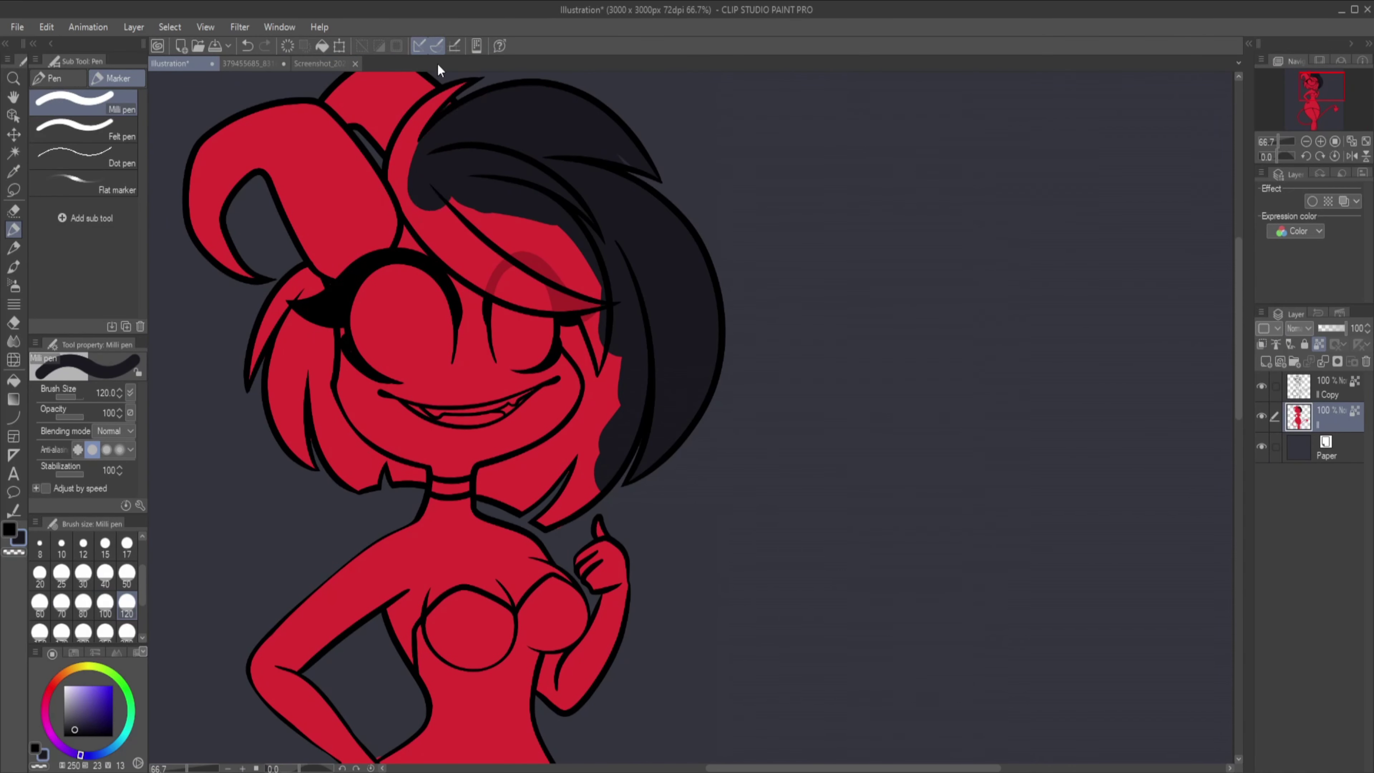
# Paint the left hair strands, hair top and patches beside the horn black.
pyautogui.click(58, 78)
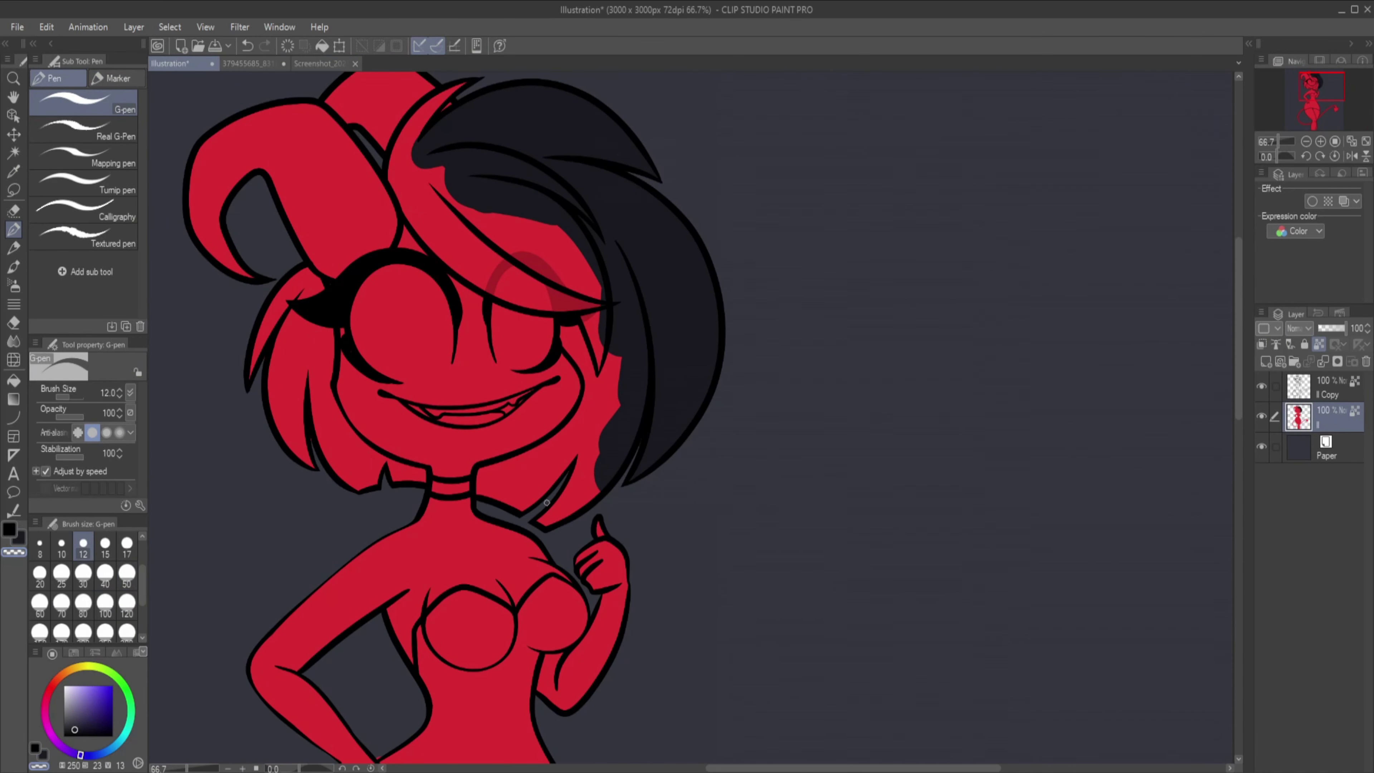
pyautogui.moveTo(327, 268); pyautogui.dragTo(292, 313)
pyautogui.moveTo(331, 325)
pyautogui.mouseDown()
pyautogui.moveTo(244, 405)
pyautogui.moveTo(296, 455)
pyautogui.mouseUp()
pyautogui.moveTo(282, 306); pyautogui.dragTo(245, 405)
pyautogui.moveTo(292, 282); pyautogui.dragTo(292, 449)
pyautogui.moveTo(306, 319); pyautogui.dragTo(330, 466)
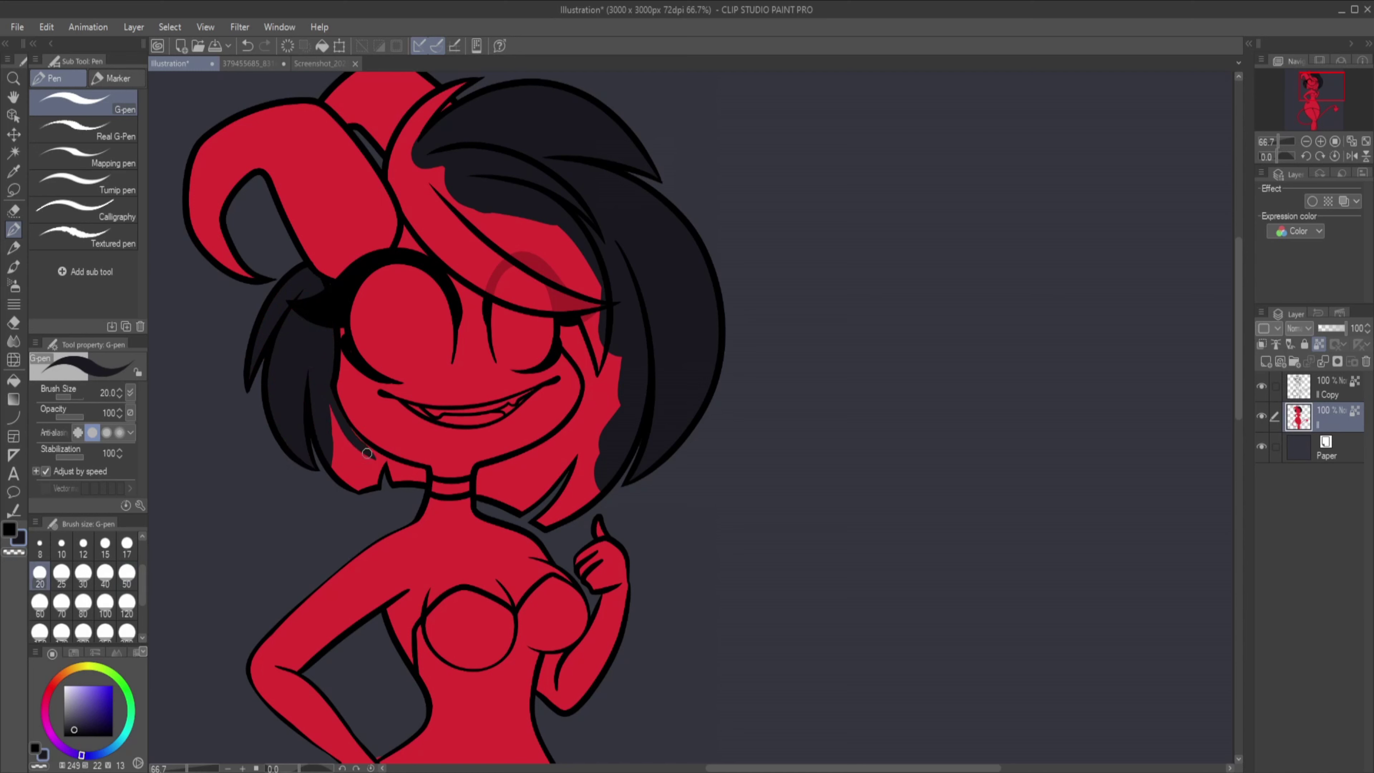
pyautogui.press(']')
pyautogui.press(']')
pyautogui.press(']')
pyautogui.press(']')
pyautogui.moveTo(589, 386)
pyautogui.mouseDown()
pyautogui.moveTo(520, 476)
pyautogui.moveTo(592, 347)
pyautogui.moveTo(585, 255)
pyautogui.mouseUp()
pyautogui.moveTo(412, 184); pyautogui.dragTo(441, 96)
pyautogui.moveTo(406, 205); pyautogui.dragTo(574, 255)
pyautogui.moveTo(346, 411); pyautogui.dragTo(360, 492)
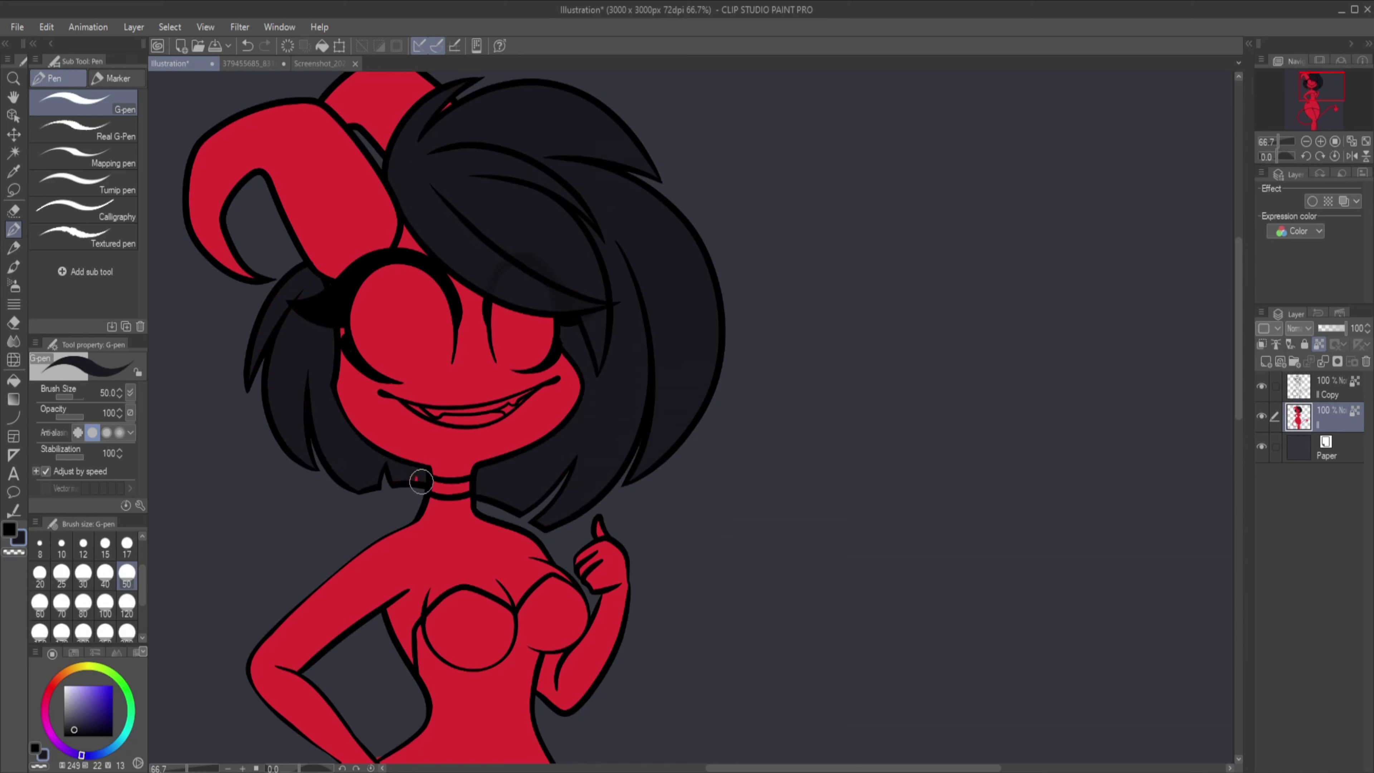
# Lasso the bangs and paint a soft magenta glow at their root.
pyautogui.click(14, 172)
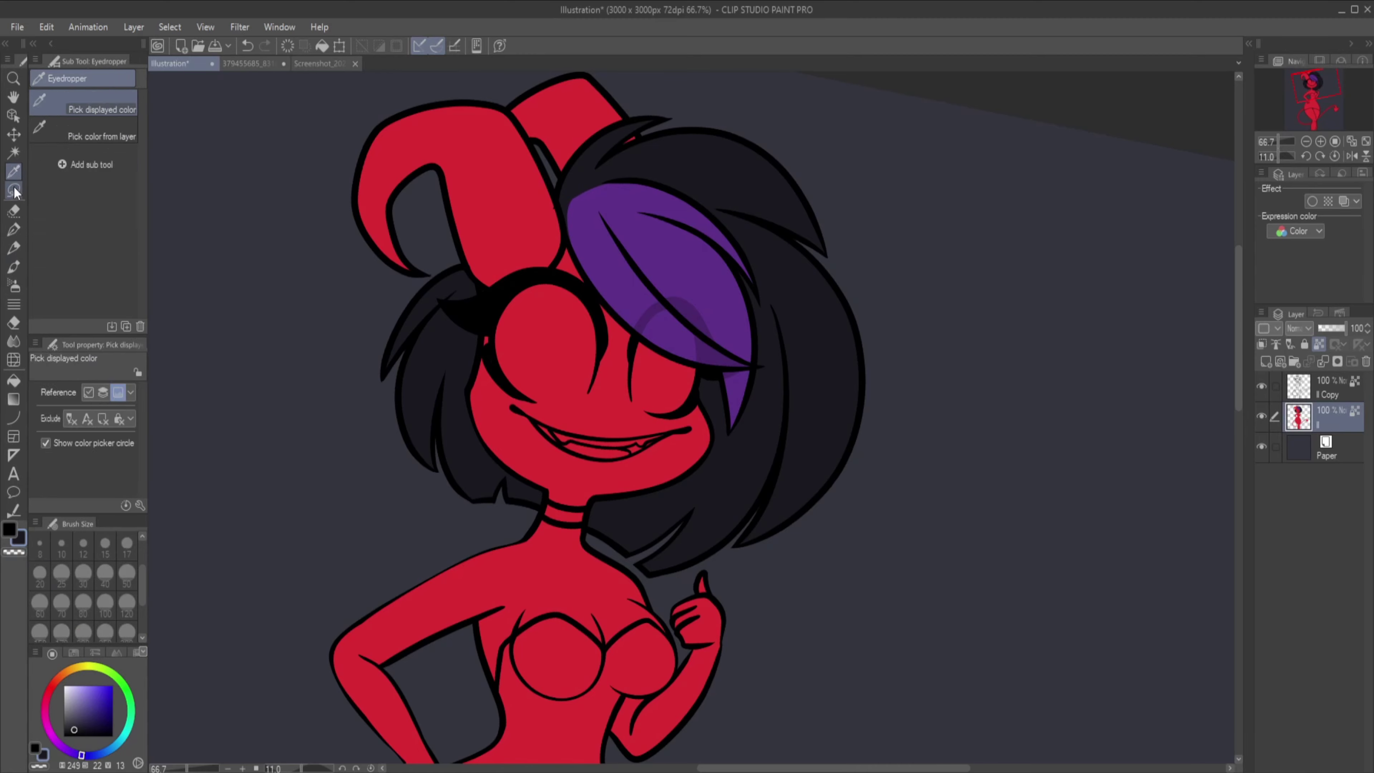
pyautogui.press('m')
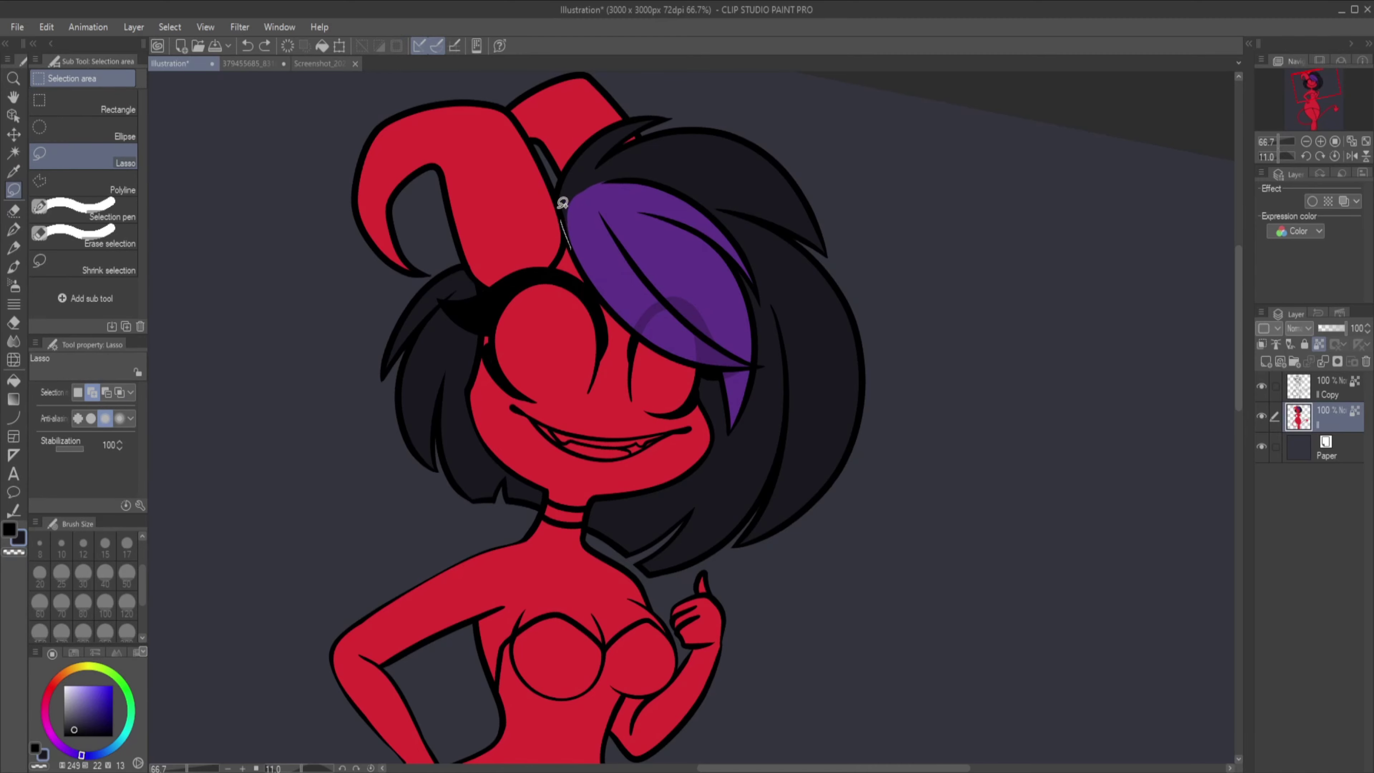
pyautogui.moveTo(624, 320); pyautogui.dragTo(624, 320)
pyautogui.press('b')
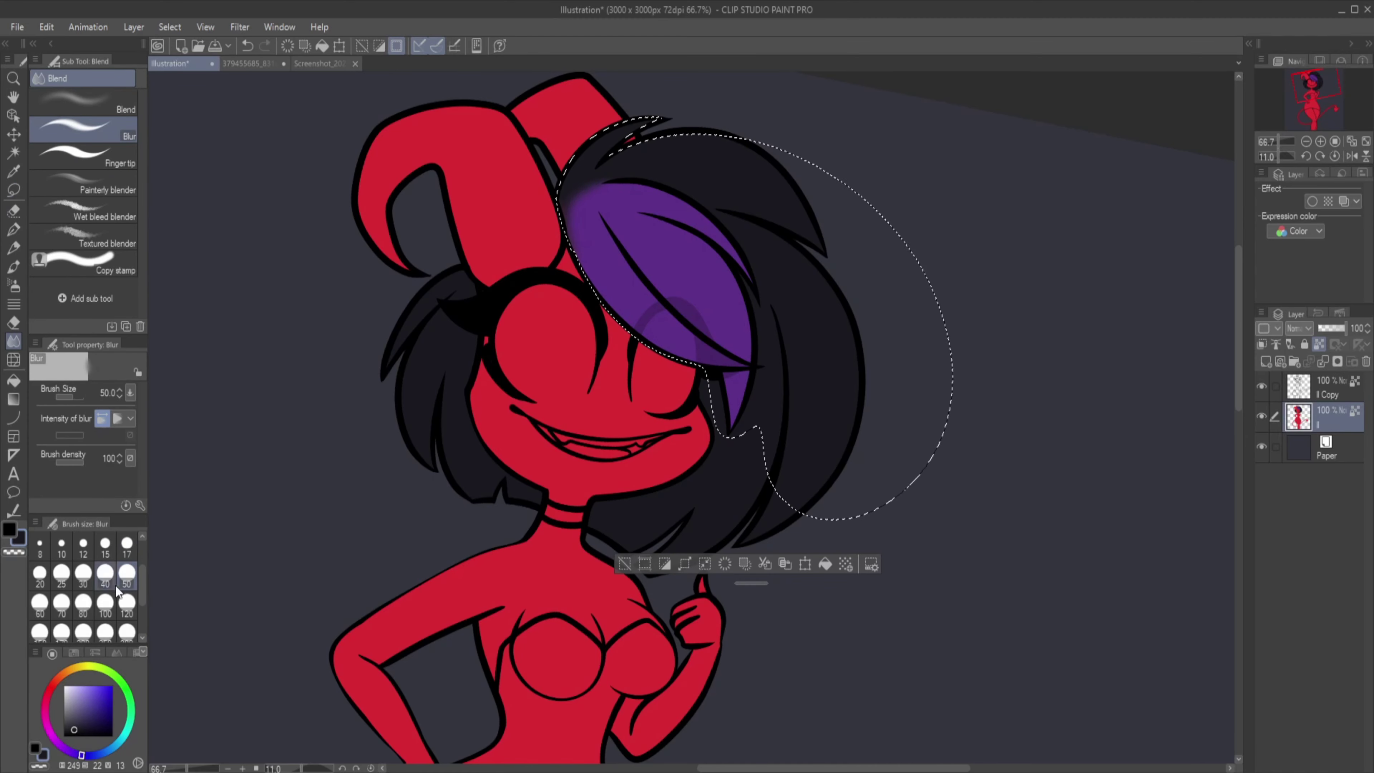
pyautogui.moveTo(574, 184); pyautogui.dragTo(589, 228)
pyautogui.press('p')
pyautogui.press('b')
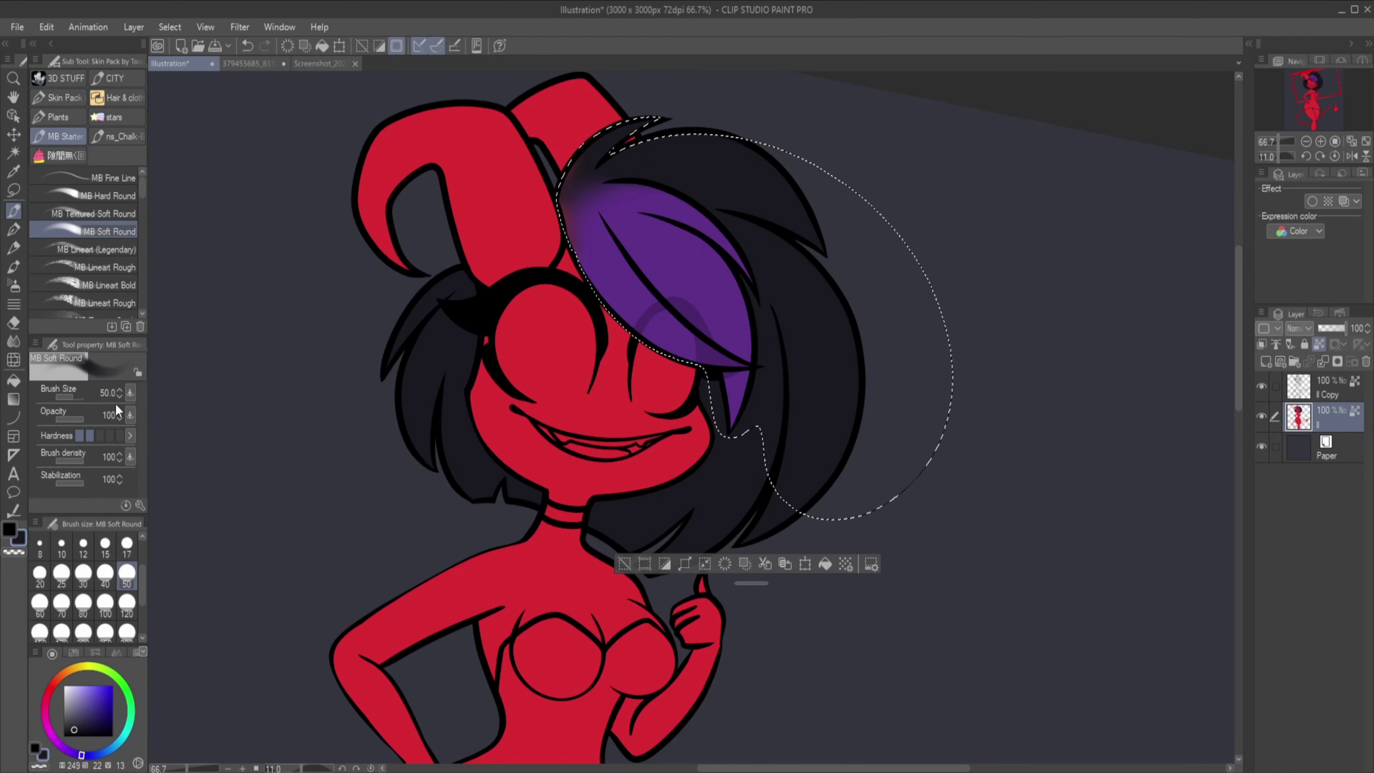
pyautogui.hotkey('ctrl', 'd')
pyautogui.hotkey('ctrl', '@')
pyautogui.hotkey('ctrl', 'z')
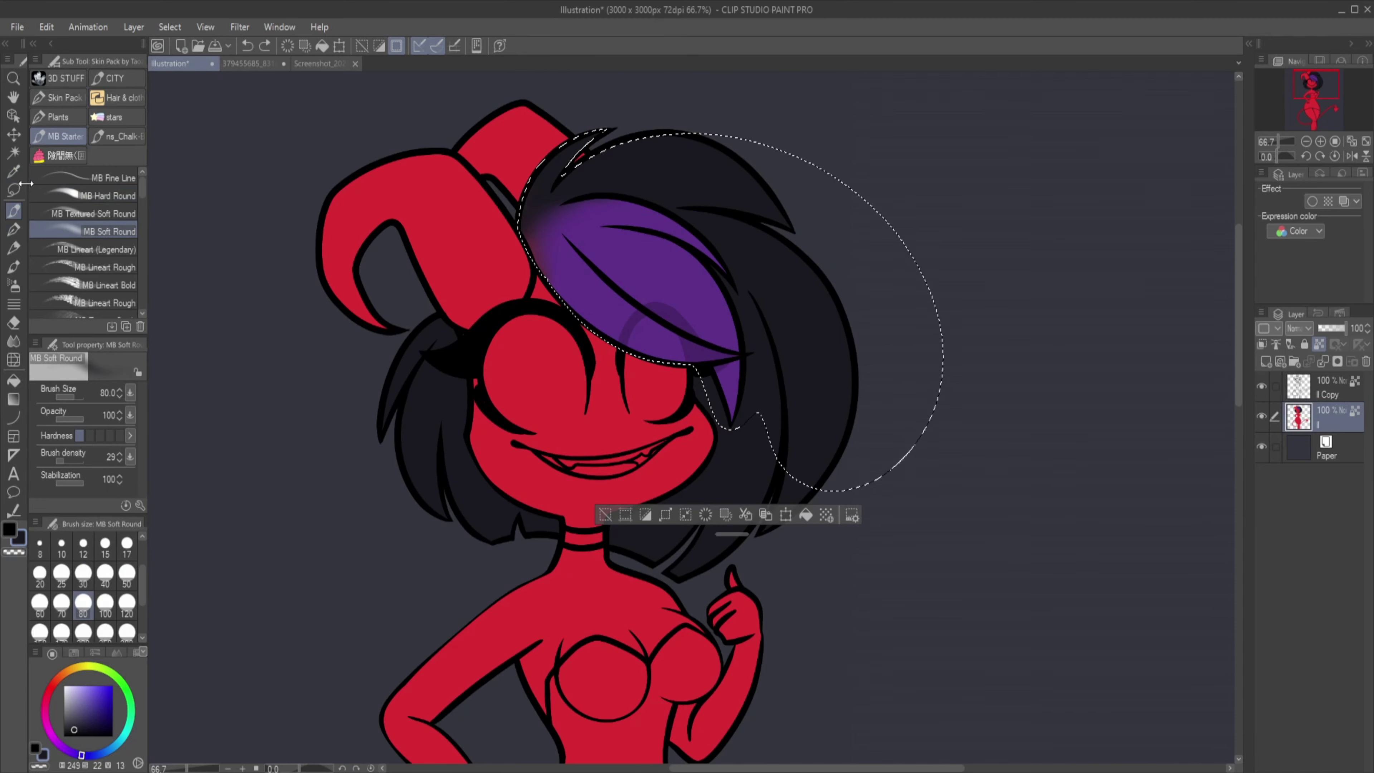
# Trim the selection to just the purple bangs and test a pink stroke across them.
pyautogui.press('m')
pyautogui.moveTo(724, 387)
pyautogui.mouseDown()
pyautogui.moveTo(715, 267)
pyautogui.moveTo(736, 275)
pyautogui.moveTo(723, 221)
pyautogui.mouseUp()
pyautogui.moveTo(771, 107); pyautogui.dragTo(770, 109)
pyautogui.scroll(4, 691, 209)
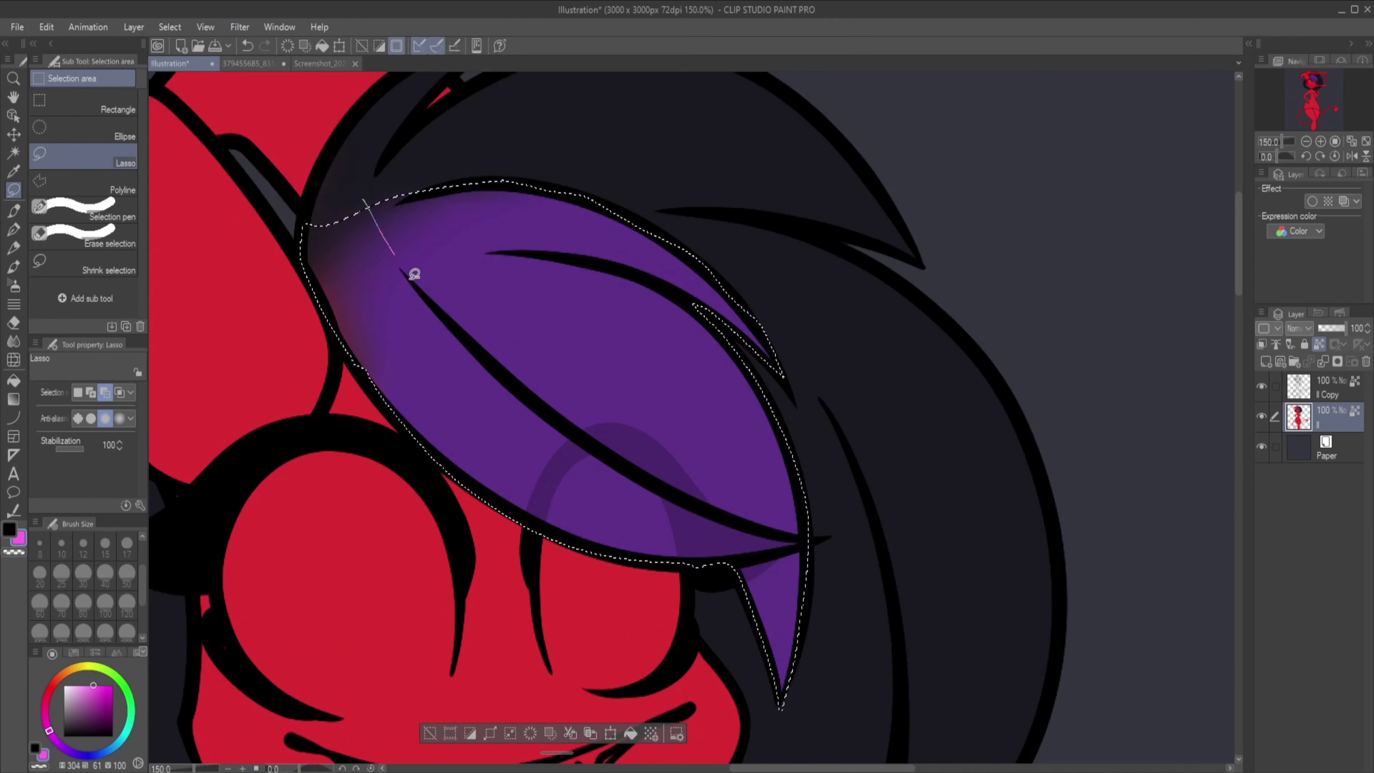
pyautogui.press('p')
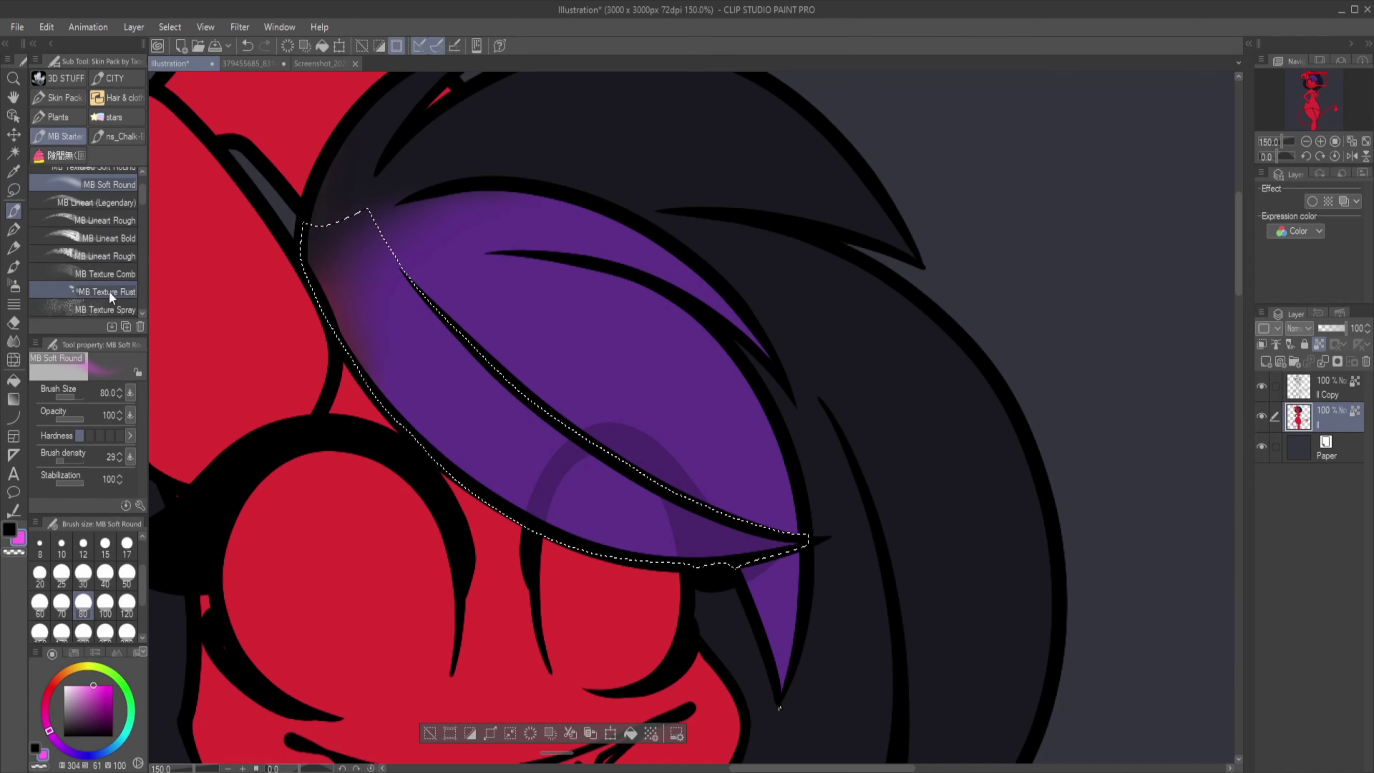
pyautogui.moveTo(587, 530); pyautogui.dragTo(371, 316)
pyautogui.hotkey('ctrl', 'z')
# Switch to the ns_Chalk Smooth brush and add pink chalk texture inside the bangs.
pyautogui.click(105, 221)
pyautogui.scroll(-5, 143, 221)
pyautogui.scroll(5, 108, 244)
pyautogui.click(97, 249)
pyautogui.click(117, 137)
pyautogui.click(106, 302)
pyautogui.moveTo(541, 466)
pyautogui.mouseDown()
pyautogui.moveTo(399, 322)
pyautogui.moveTo(410, 396)
pyautogui.moveTo(592, 466)
pyautogui.moveTo(365, 316)
pyautogui.moveTo(519, 232)
pyautogui.moveTo(475, 335)
pyautogui.mouseUp()
pyautogui.hotkey('ctrl', '-')
pyautogui.hotkey('ctrl', '-')
pyautogui.hotkey('ctrl', '-')
pyautogui.hotkey('ctrl', '-')
pyautogui.hotkey('ctrl', '-')
# Darken the horn and draw white curved stripes across it within a horn selection.
pyautogui.hotkey('ctrl', 'd')
pyautogui.press('p')
pyautogui.hotkey('ctrl', '+')
pyautogui.hotkey('ctrl', '+')
pyautogui.moveTo(470, 442); pyautogui.dragTo(433, 325)
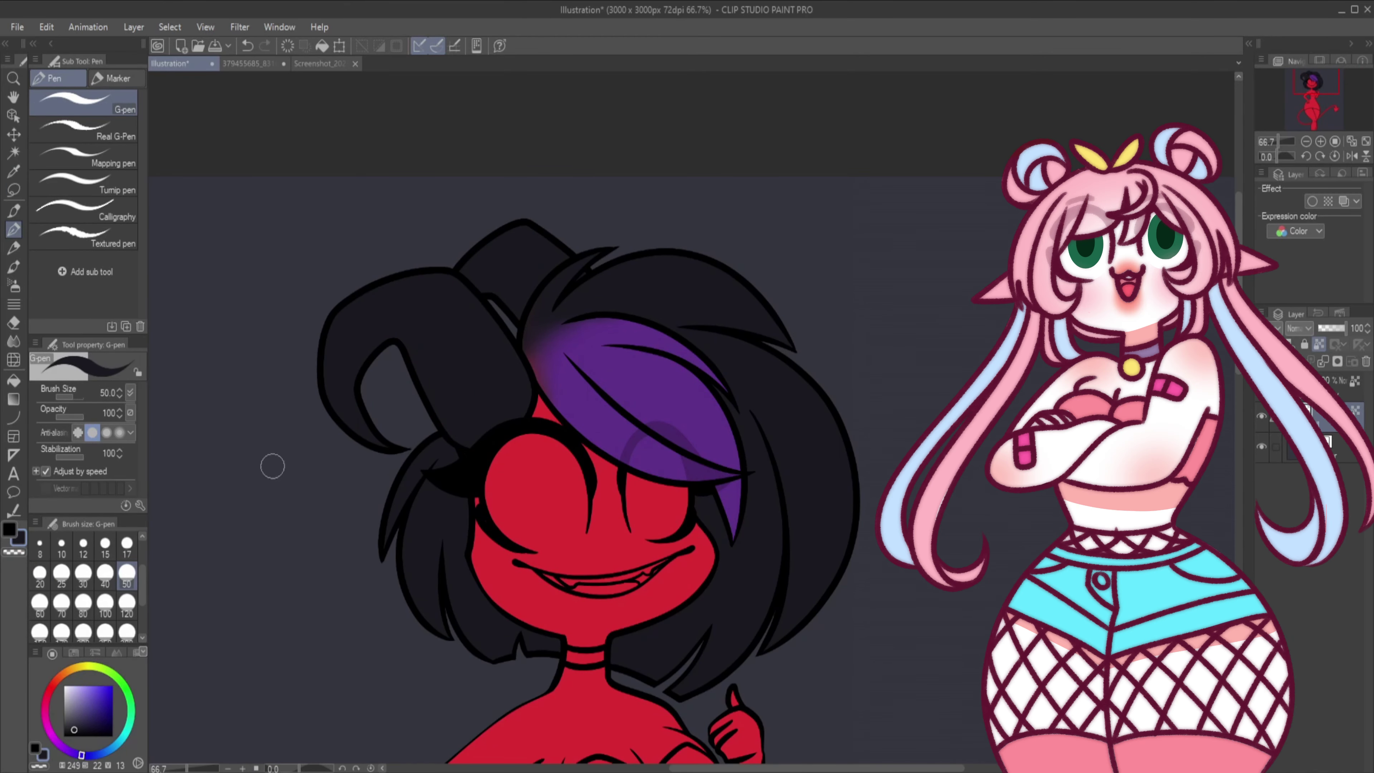
pyautogui.press('u')
pyautogui.click(82, 143)
pyautogui.moveTo(515, 340); pyautogui.dragTo(414, 402)
pyautogui.click(498, 426)
pyautogui.moveTo(346, 325); pyautogui.dragTo(411, 379)
pyautogui.moveTo(325, 379); pyautogui.dragTo(379, 433)
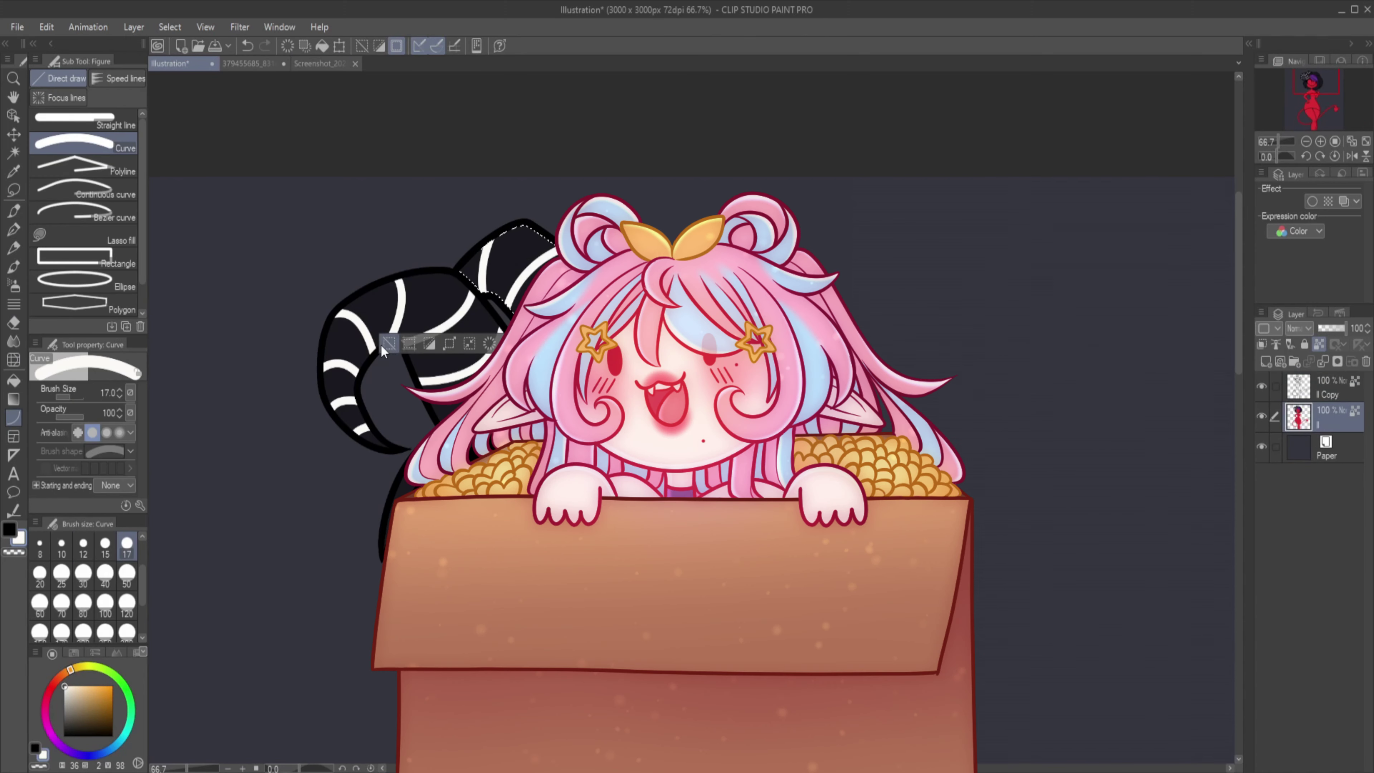
pyautogui.click(385, 345)
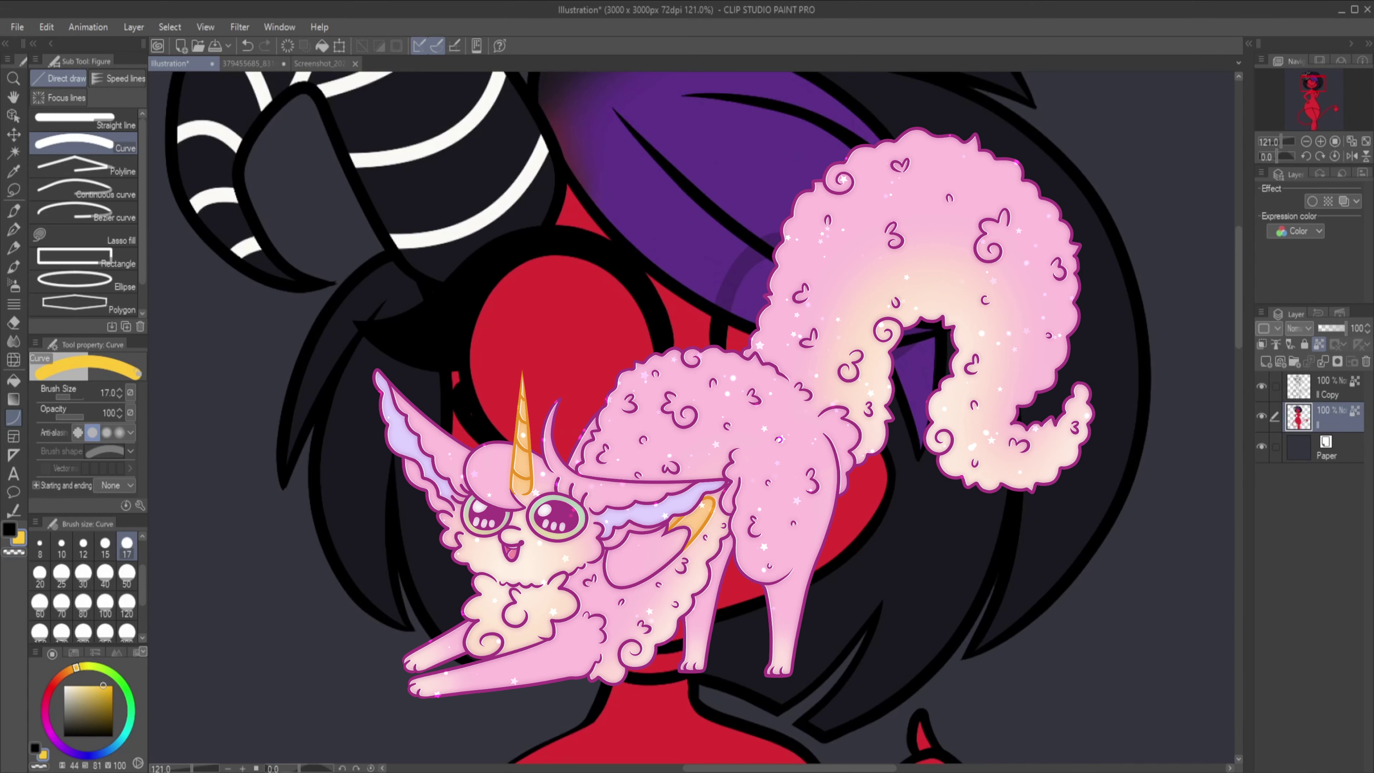
# Fill the eye yellow, paint the mouth interior pink-red and the dress black.
pyautogui.moveTo(535, 303)
pyautogui.mouseDown()
pyautogui.moveTo(622, 270)
pyautogui.moveTo(666, 340)
pyautogui.mouseUp()
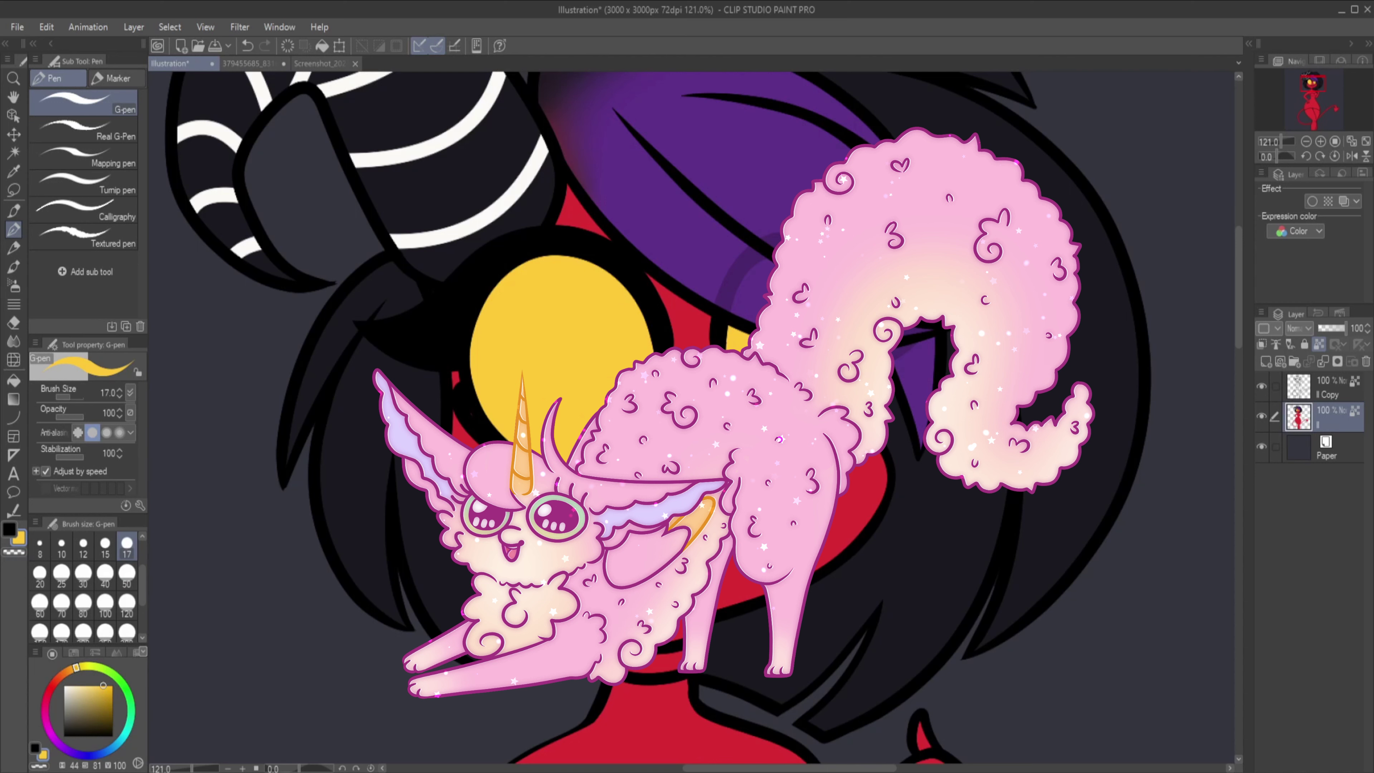
pyautogui.press('u')
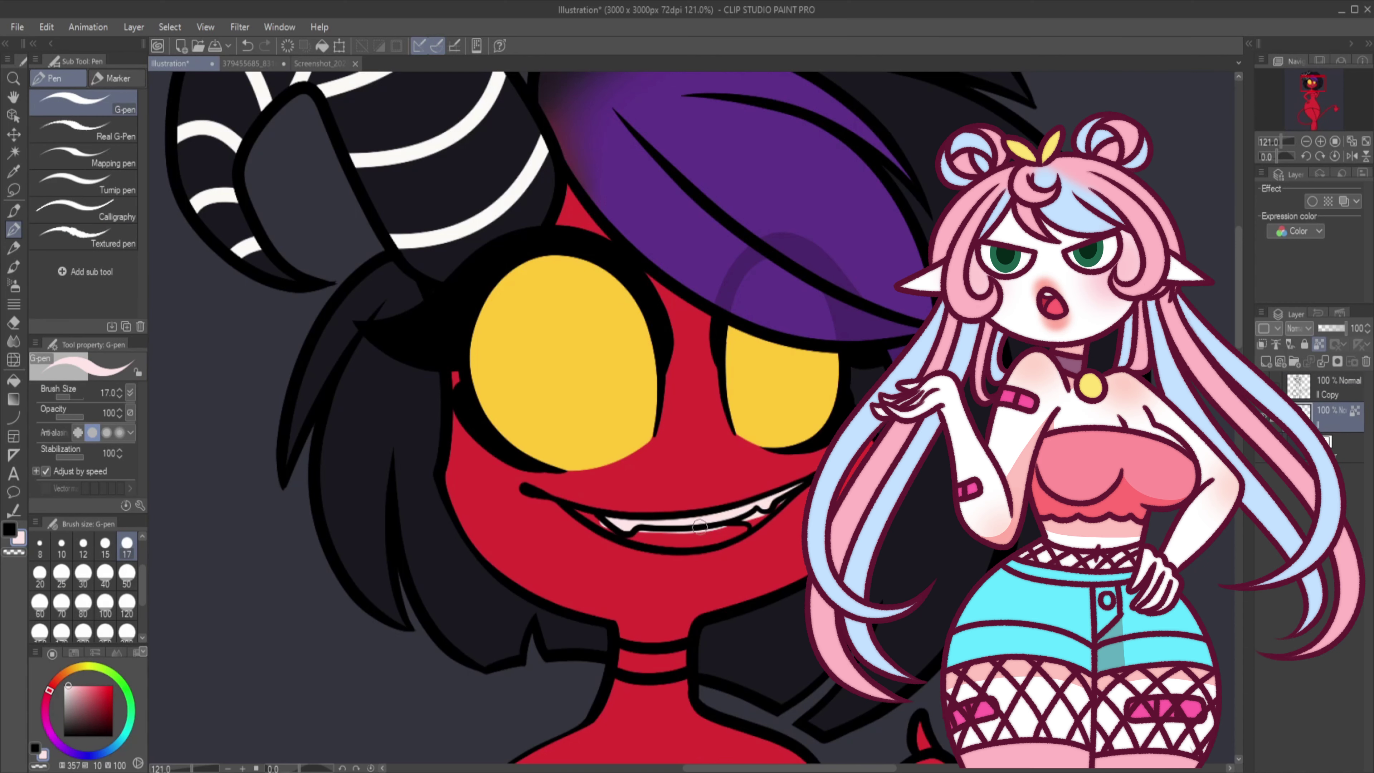
pyautogui.moveTo(699, 526)
pyautogui.mouseDown()
pyautogui.moveTo(596, 520)
pyautogui.moveTo(635, 542)
pyautogui.moveTo(758, 519)
pyautogui.moveTo(736, 533)
pyautogui.moveTo(587, 514)
pyautogui.mouseUp()
pyautogui.scroll(-3, 587, 514)
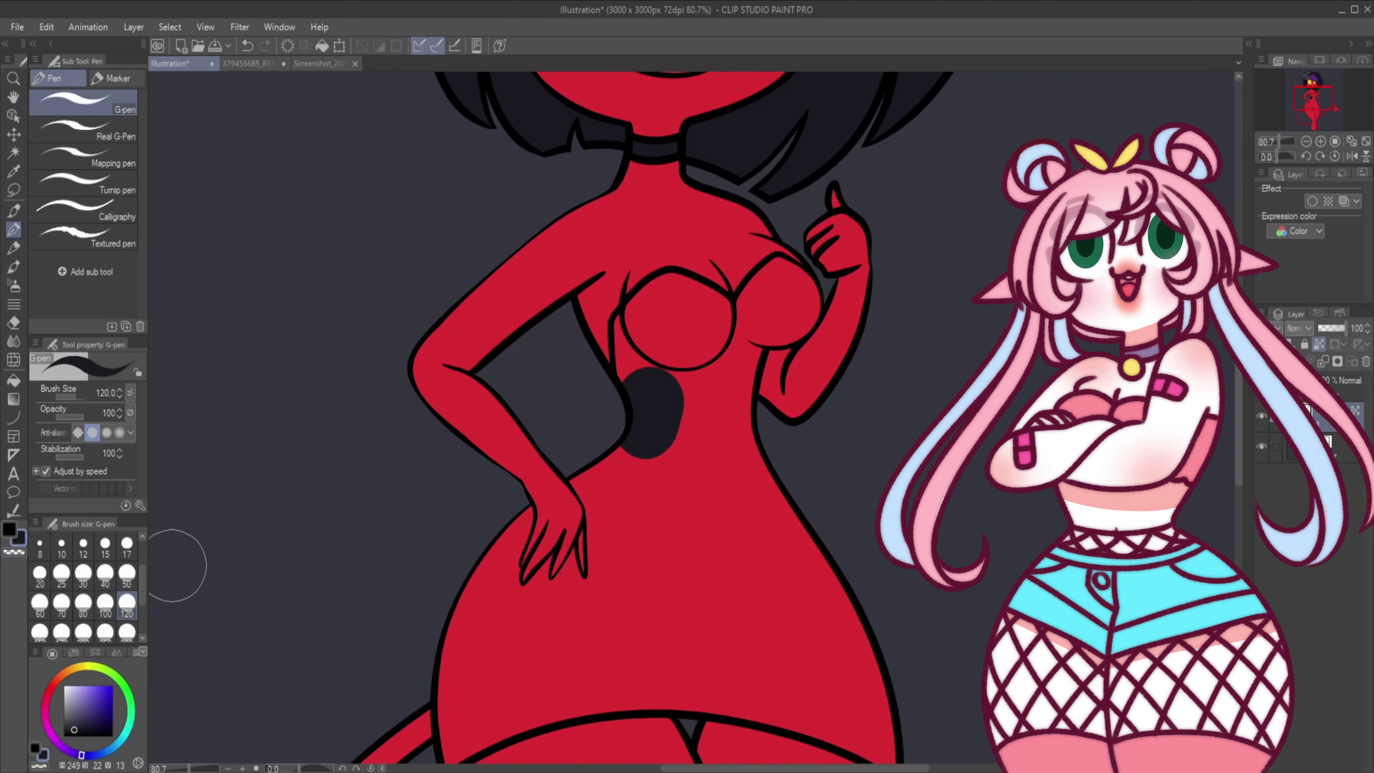
pyautogui.moveTo(638, 303); pyautogui.dragTo(703, 422)
pyautogui.moveTo(746, 271)
pyautogui.mouseDown()
pyautogui.moveTo(801, 324)
pyautogui.moveTo(788, 601)
pyautogui.mouseUp()
pyautogui.click(127, 544)
pyautogui.keyDown('alt'); pyautogui.click(786, 366); pyautogui.keyUp('alt')
# Finish filling the black dress over the hips with the marker and hard pens.
pyautogui.click(115, 78)
pyautogui.click(127, 573)
pyautogui.moveTo(644, 303); pyautogui.dragTo(704, 390)
pyautogui.moveTo(595, 379); pyautogui.dragTo(758, 650)
pyautogui.scroll(-5, 595, 433)
pyautogui.moveTo(784, 412); pyautogui.dragTo(457, 394)
pyautogui.scroll(5, 456, 394)
pyautogui.moveTo(649, 563); pyautogui.dragTo(592, 522)
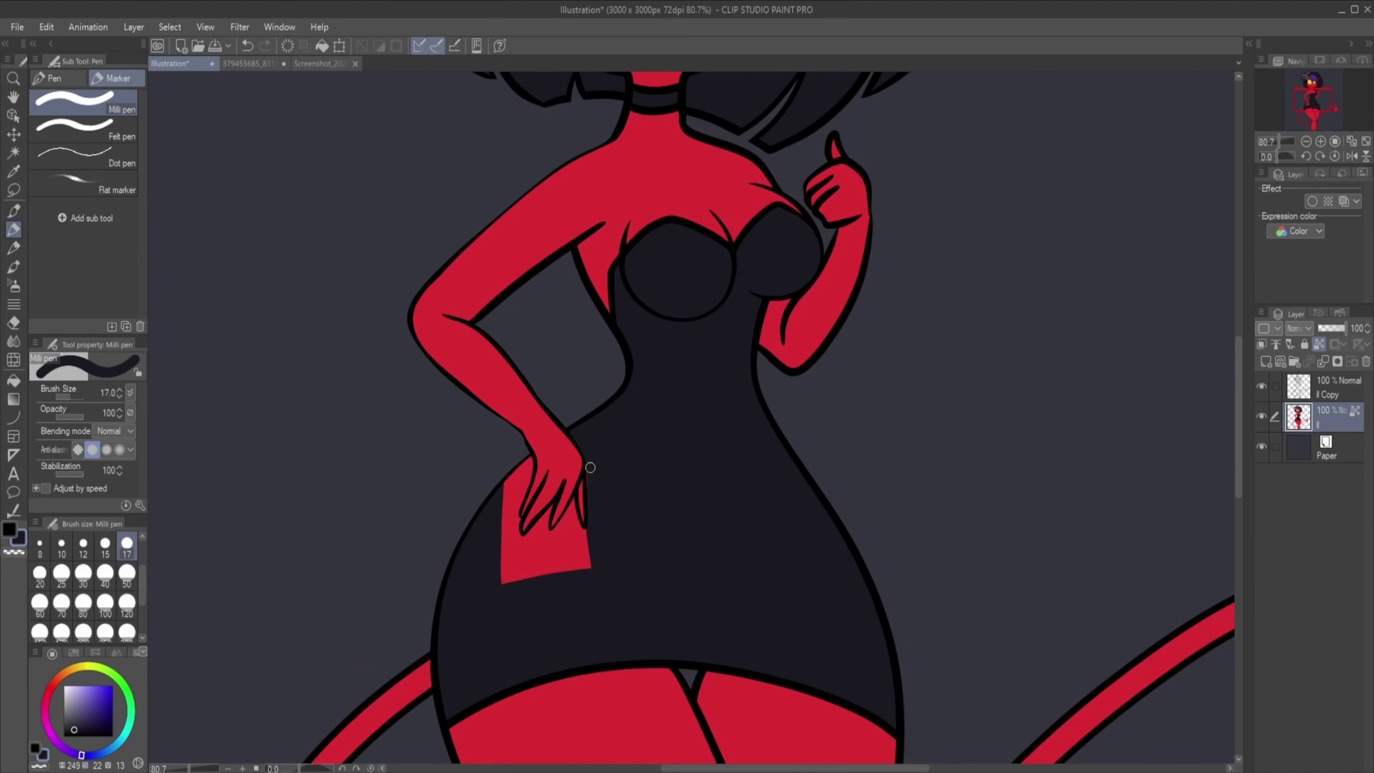
pyautogui.click(54, 78)
pyautogui.moveTo(531, 476)
pyautogui.mouseDown()
pyautogui.moveTo(518, 530)
pyautogui.moveTo(563, 485)
pyautogui.moveTo(588, 537)
pyautogui.moveTo(535, 549)
pyautogui.moveTo(504, 480)
pyautogui.moveTo(532, 561)
pyautogui.moveTo(612, 596)
pyautogui.mouseUp()
# Enlarge the brush and paint the tail tip and upper tail white.
pyautogui.click(127, 573)
pyautogui.scroll(-5, 612, 596)
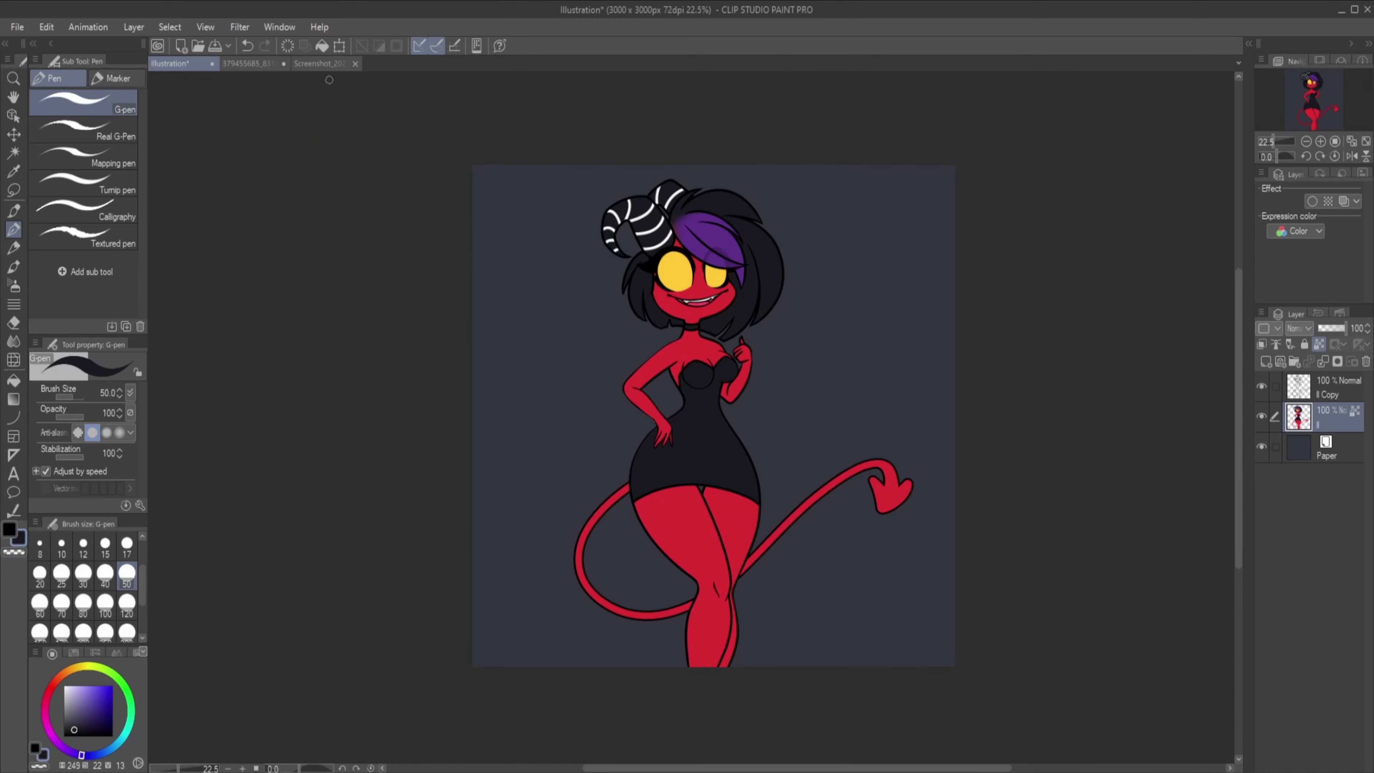
pyautogui.click(320, 63)
pyautogui.click(171, 63)
pyautogui.scroll(3, 753, 696)
pyautogui.press(']')
pyautogui.press(']')
pyautogui.press(']')
pyautogui.press(']')
pyautogui.press(']')
pyautogui.moveTo(1017, 389)
pyautogui.mouseDown()
pyautogui.moveTo(847, 353)
pyautogui.moveTo(853, 406)
pyautogui.mouseUp()
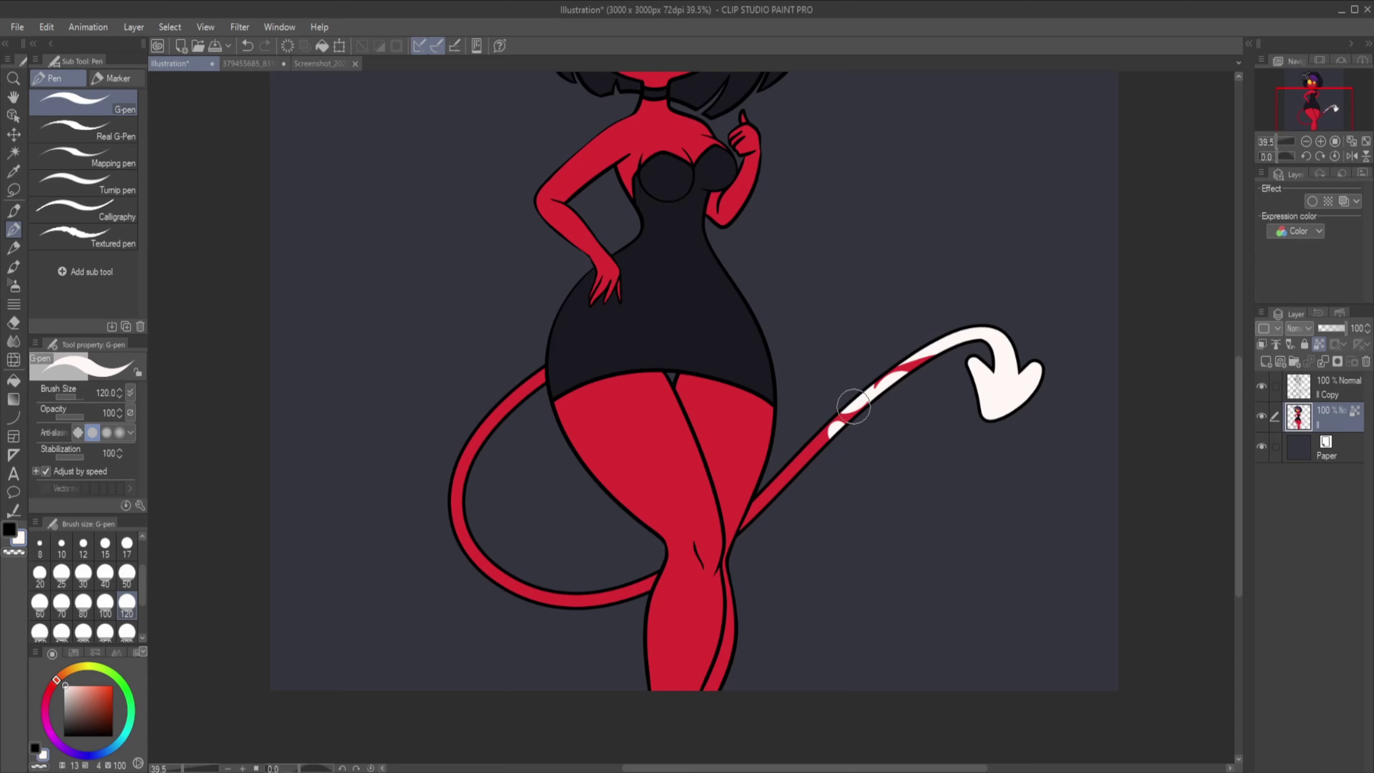
# Auto-select each leg and paint white markings on the left thigh and right leg.
pyautogui.click(595, 492)
pyautogui.moveTo(593, 503)
pyautogui.mouseDown()
pyautogui.moveTo(591, 456)
pyautogui.moveTo(711, 504)
pyautogui.mouseUp()
pyautogui.hotkey('ctrl', 'd')
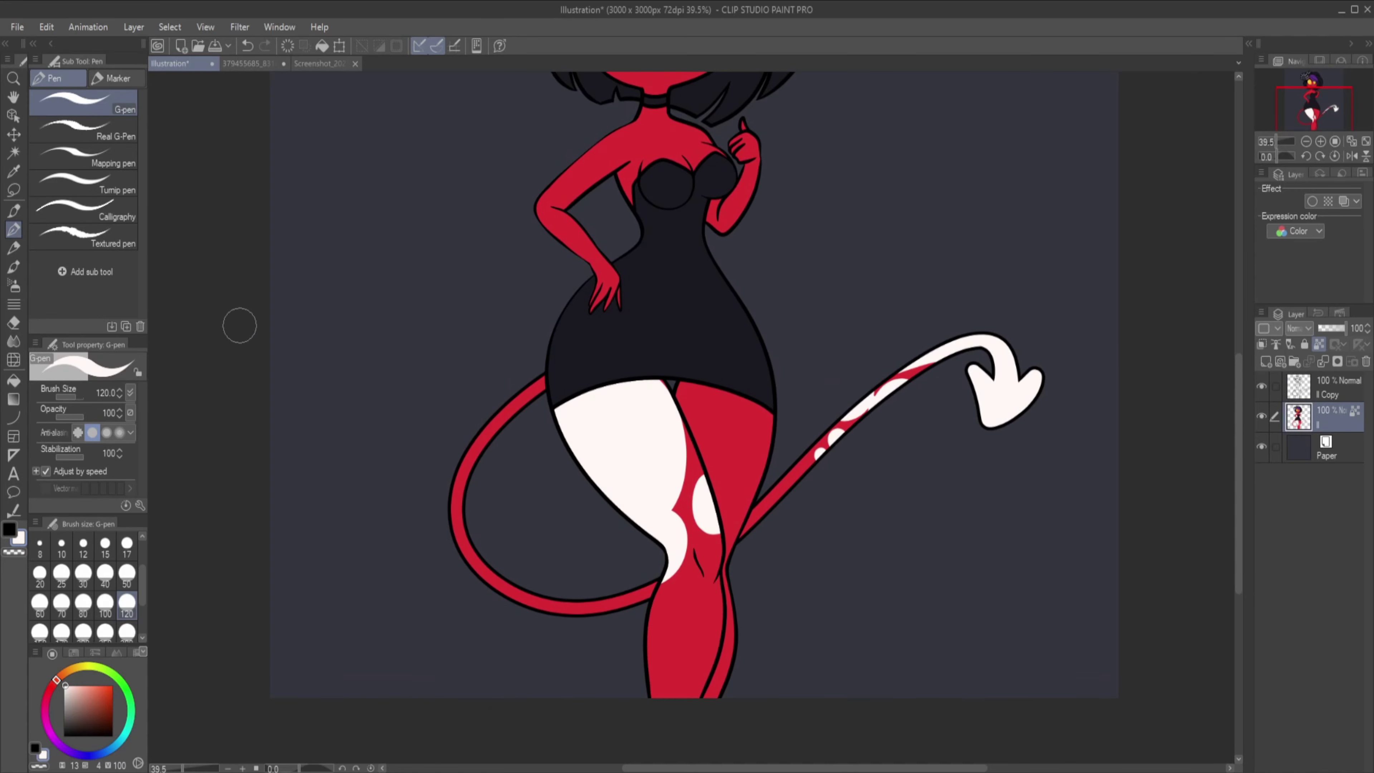
pyautogui.press('w')
pyautogui.moveTo(1241, 433)
pyautogui.mouseDown()
pyautogui.moveTo(1237, 334)
pyautogui.moveTo(1241, 409)
pyautogui.mouseUp()
pyautogui.click(708, 676)
pyautogui.press('p')
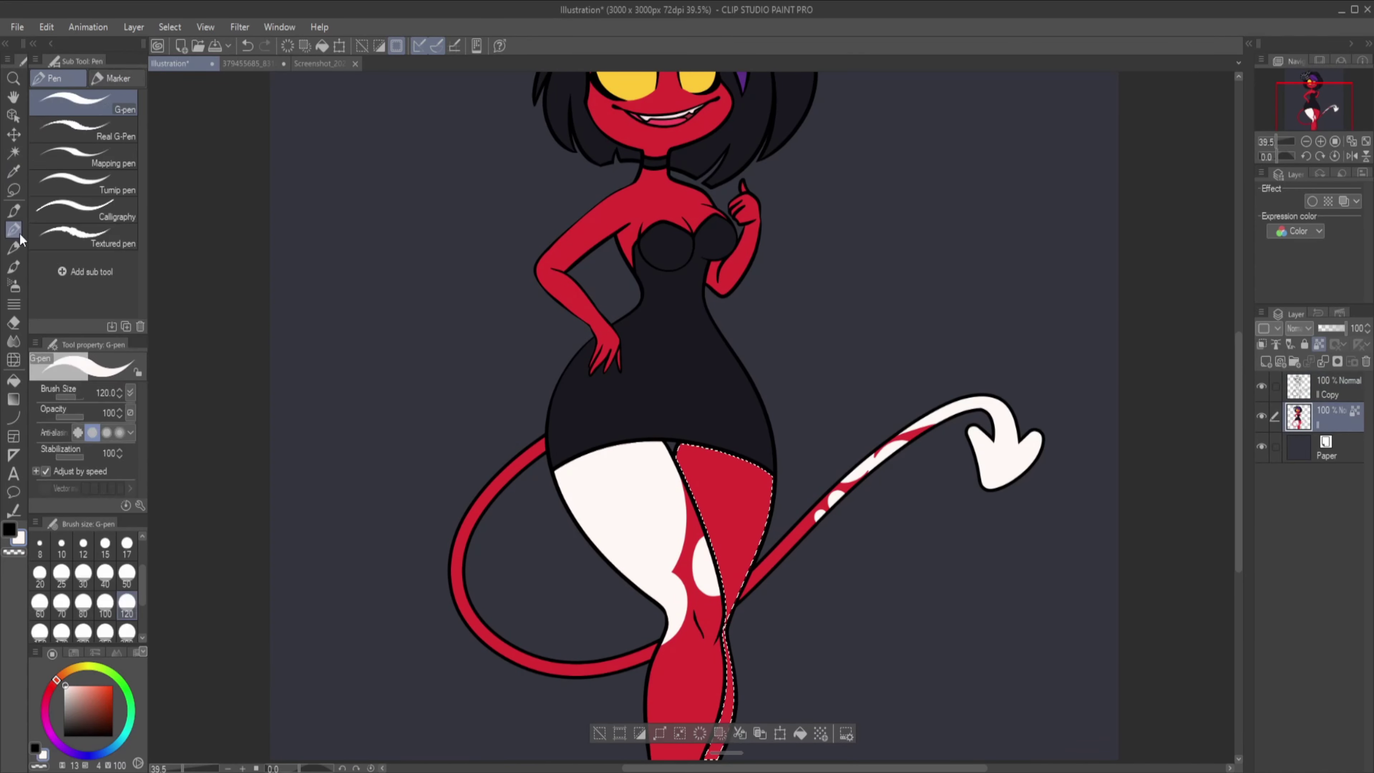
pyautogui.moveTo(719, 753)
pyautogui.mouseDown()
pyautogui.moveTo(736, 542)
pyautogui.moveTo(776, 467)
pyautogui.mouseUp()
pyautogui.hotkey('ctrl', 'd')
pyautogui.scroll(-3, 776, 467)
pyautogui.scroll(10, 649, 325)
# Draw an ellipse slit pupil in the left eye, duplicate it for the right, and merge down.
pyautogui.press('u')
pyautogui.moveTo(618, 309)
pyautogui.mouseDown()
pyautogui.moveTo(641, 441)
pyautogui.moveTo(901, 400)
pyautogui.mouseUp()
pyautogui.press('k')
pyautogui.press('p')
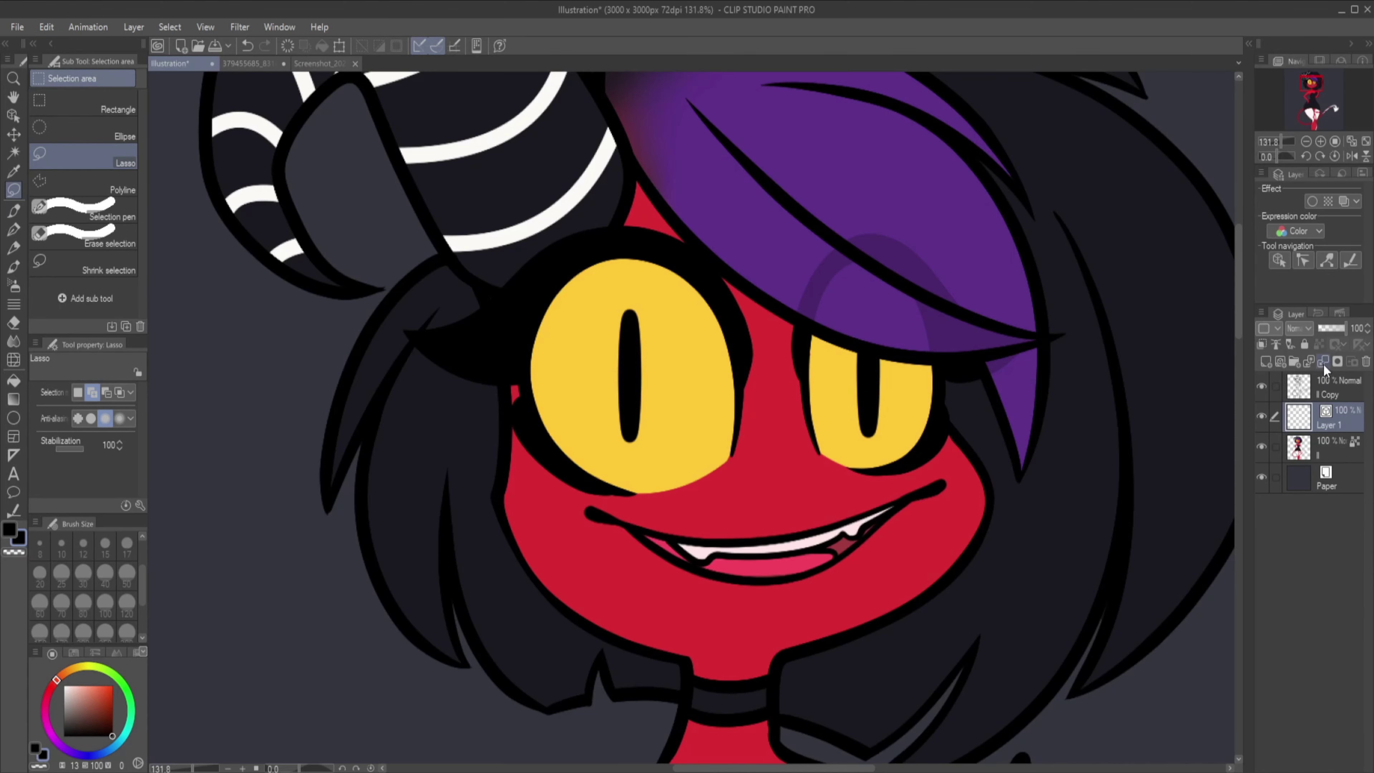
pyautogui.hotkey('ctrl', 'e')
pyautogui.hotkey('ctrl', 'e')
# Paint a pale shine and highlight dot on the eyes, checking the reference.
pyautogui.moveTo(538, 422); pyautogui.dragTo(616, 263)
pyautogui.moveTo(546, 362); pyautogui.dragTo(587, 285)
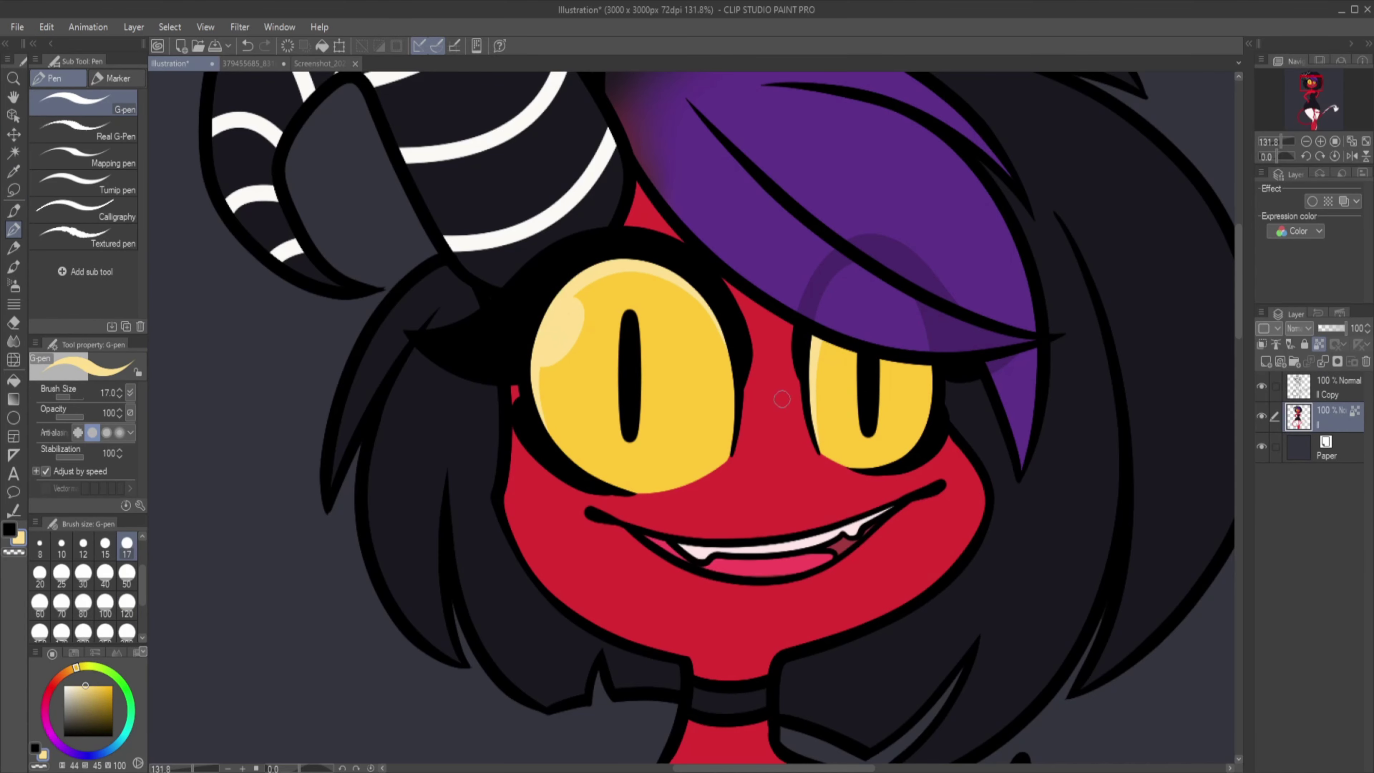
pyautogui.click(558, 379)
pyautogui.scroll(-5, 689, 454)
pyautogui.click(319, 63)
pyautogui.scroll(1, 690, 379)
pyautogui.click(355, 64)
pyautogui.scroll(5, 474, 540)
pyautogui.scroll(-3, 474, 540)
# Draw two jagged spike lines into the dress hem with the Curve tool.
pyautogui.press('u')
pyautogui.moveTo(417, 374); pyautogui.dragTo(421, 500)
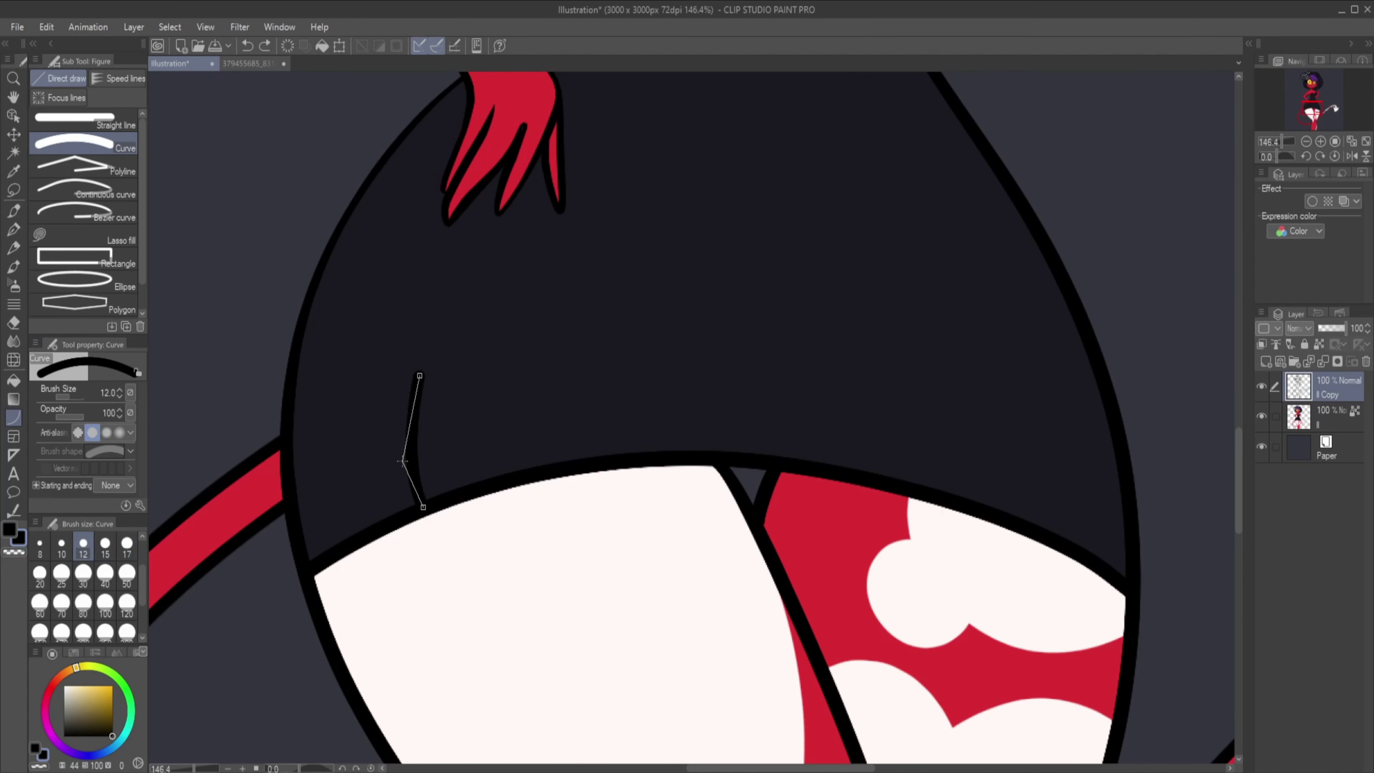
pyautogui.click(481, 460)
pyautogui.click(511, 427)
pyautogui.doubleClick(522, 471)
pyautogui.moveTo(811, 461); pyautogui.dragTo(831, 326)
pyautogui.click(856, 449)
pyautogui.click(879, 419)
pyautogui.doubleClick(885, 460)
# Erase the outlines inside the hem spikes, fill the left spike white and the right red.
pyautogui.press('c')
pyautogui.moveTo(518, 476); pyautogui.dragTo(439, 491)
pyautogui.click(445, 503)
pyautogui.moveTo(814, 460); pyautogui.dragTo(868, 482)
pyautogui.press('p')
pyautogui.click(1298, 417)
pyautogui.moveTo(422, 401); pyautogui.dragTo(459, 497)
pyautogui.keyDown('alt'); pyautogui.click(843, 521); pyautogui.keyUp('alt')
pyautogui.moveTo(835, 352)
pyautogui.mouseDown()
pyautogui.moveTo(822, 490)
pyautogui.moveTo(871, 449)
pyautogui.mouseUp()
# Auto-select the red skin area around the shoulder.
pyautogui.scroll(-10, 652, 643)
pyautogui.scroll(10, 659, 564)
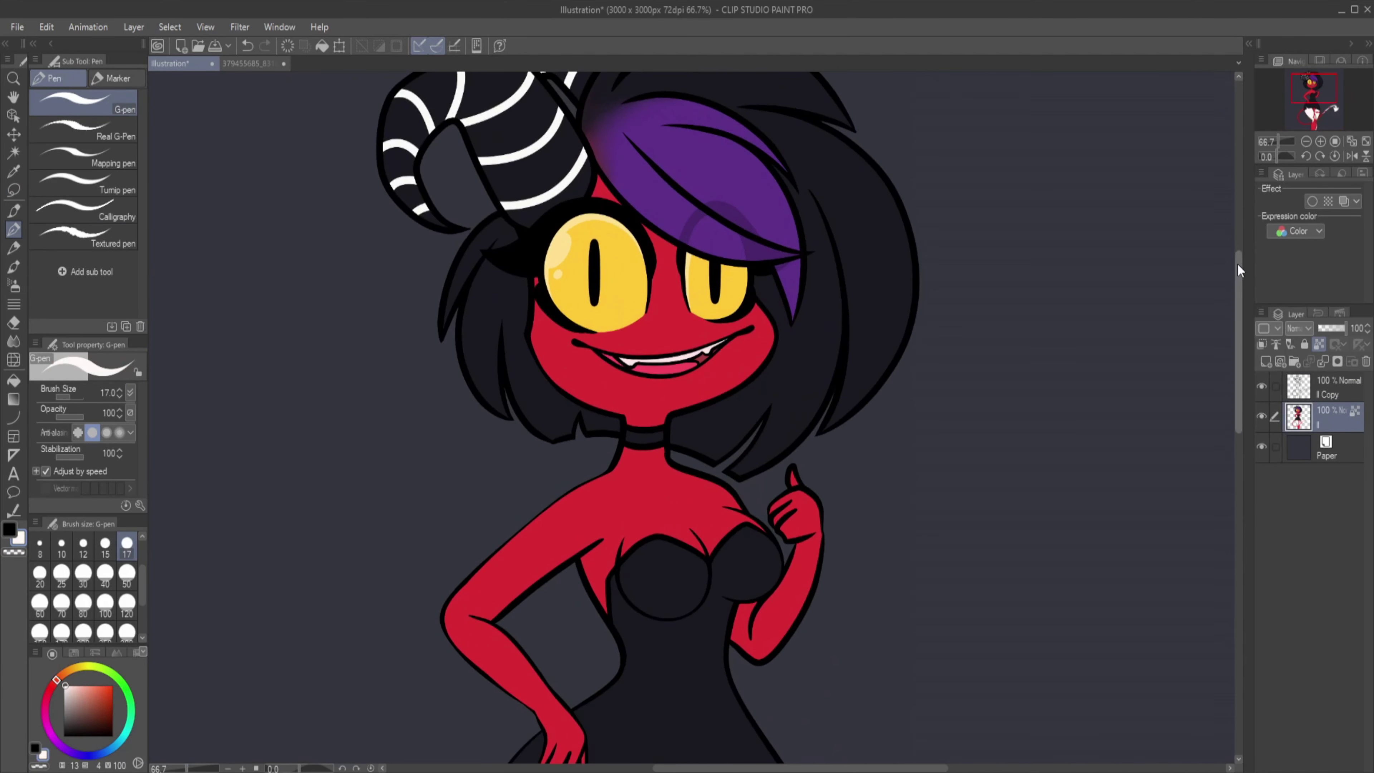
pyautogui.press('w')
pyautogui.click(676, 330)
# Paint white over the left shoulder and arm, repaint the upper chest red, then deselect.
pyautogui.press('p')
pyautogui.moveTo(691, 401)
pyautogui.mouseDown()
pyautogui.moveTo(562, 333)
pyautogui.moveTo(460, 433)
pyautogui.moveTo(482, 487)
pyautogui.moveTo(464, 506)
pyautogui.moveTo(574, 563)
pyautogui.moveTo(649, 325)
pyautogui.moveTo(697, 373)
pyautogui.moveTo(574, 341)
pyautogui.moveTo(649, 352)
pyautogui.mouseUp()
pyautogui.keyDown('alt'); pyautogui.click(700, 365); pyautogui.keyUp('alt')
pyautogui.keyDown('alt'); pyautogui.click(541, 411); pyautogui.keyUp('alt')
pyautogui.click(622, 333)
pyautogui.moveTo(547, 579); pyautogui.dragTo(557, 622)
pyautogui.hotkey('ctrl', 'd')
pyautogui.scroll(-3, 635, 359)
pyautogui.scroll(-3, 634, 358)
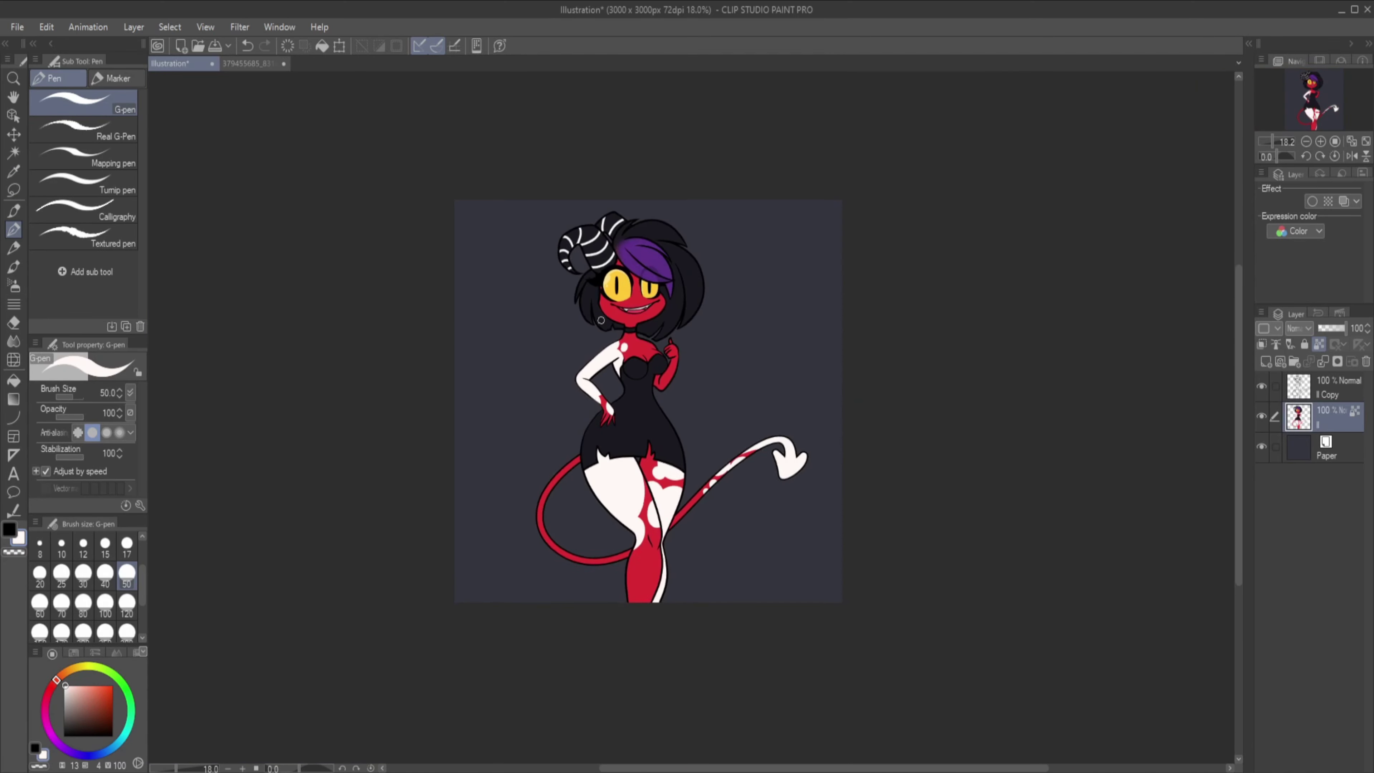